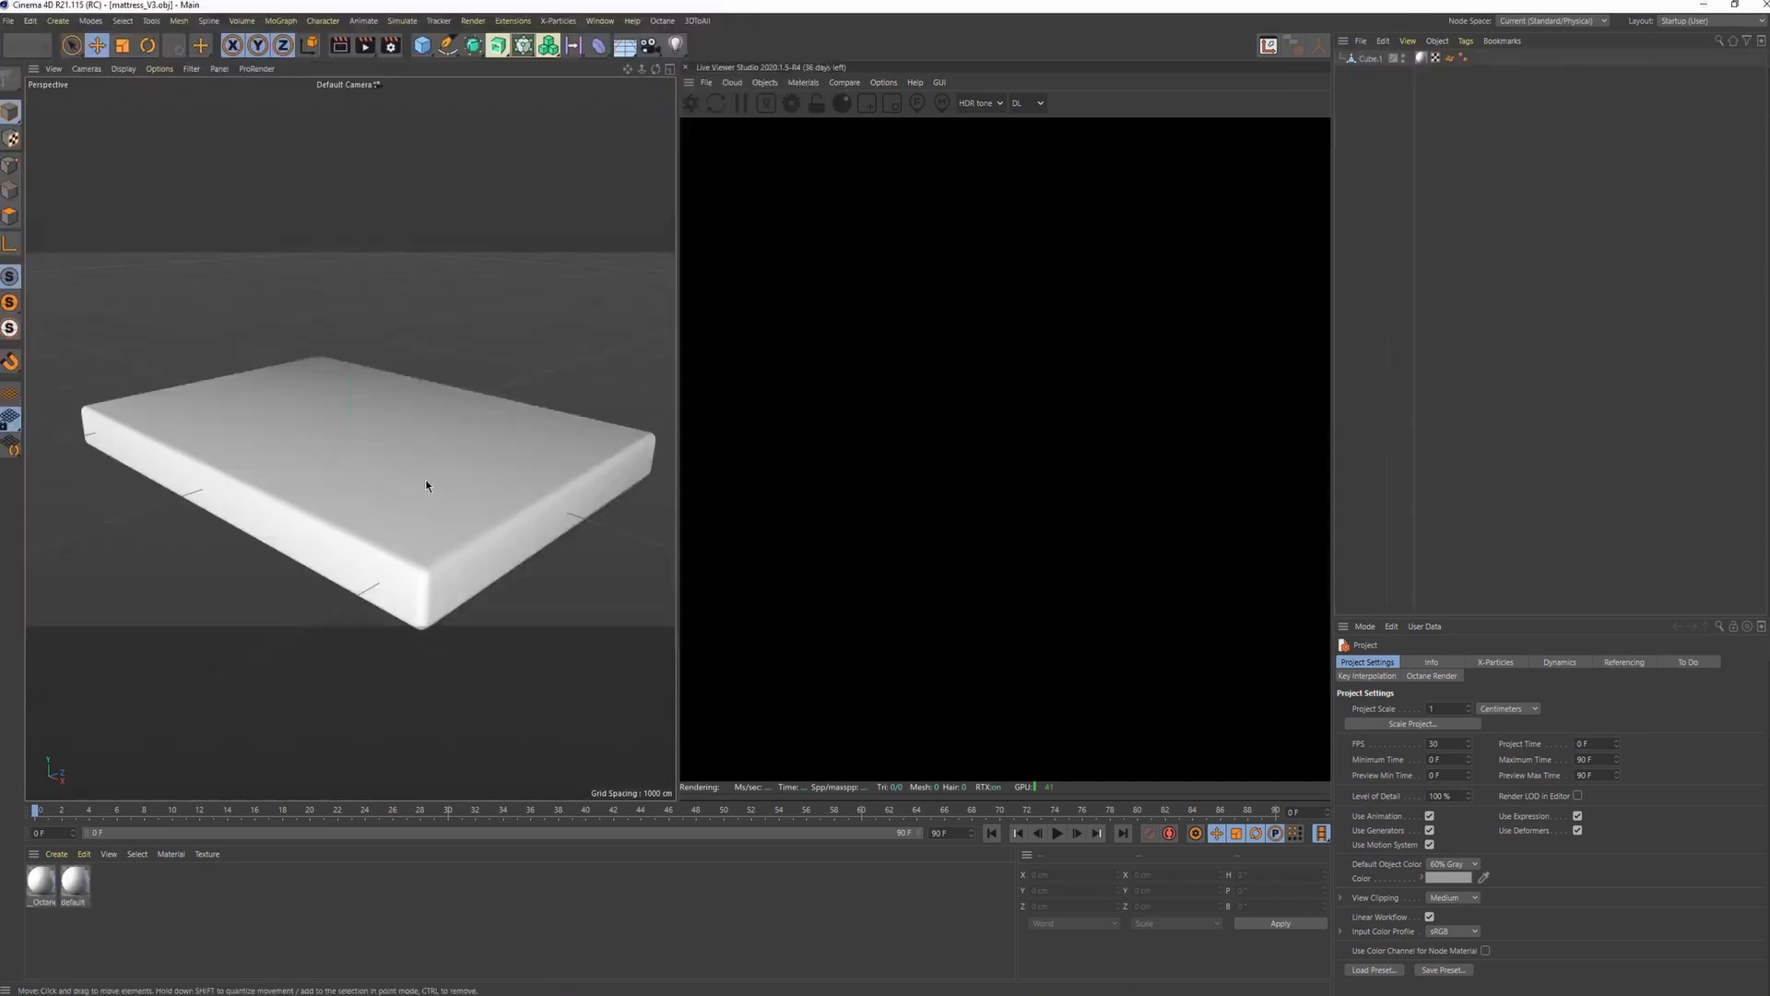
Select the mattress object and check its coordinates and X, Y and Z size.
click(1371, 58)
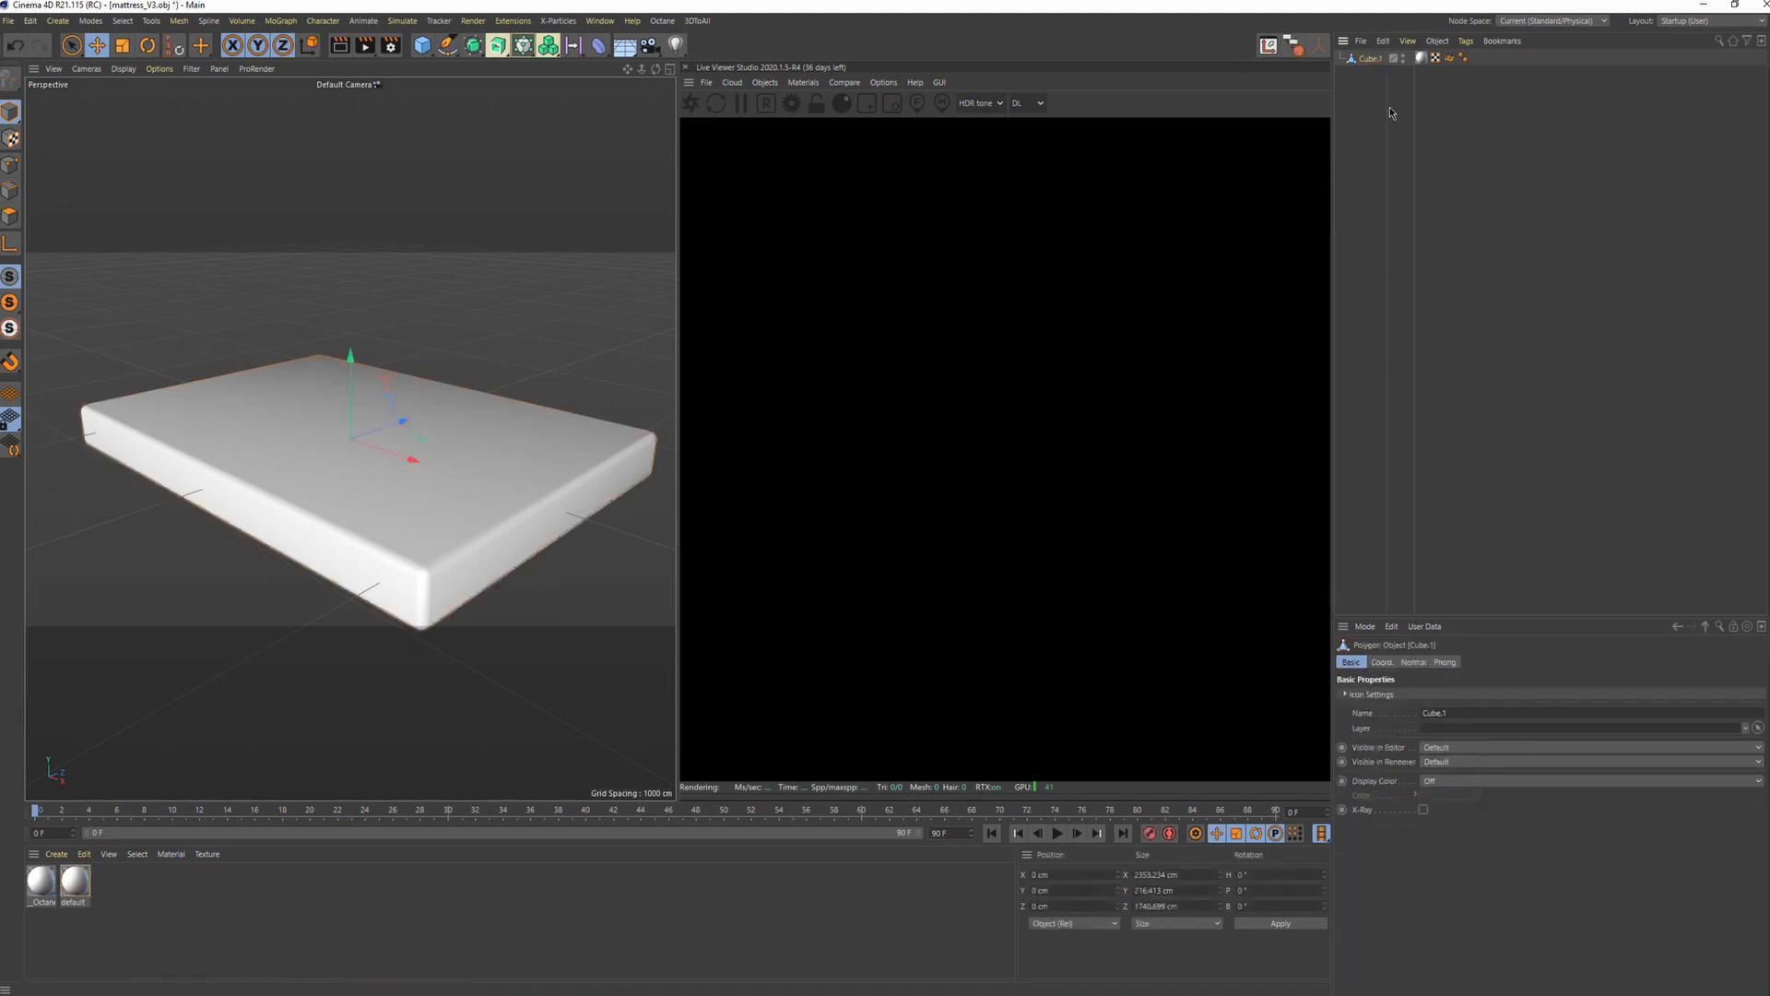
click(1382, 662)
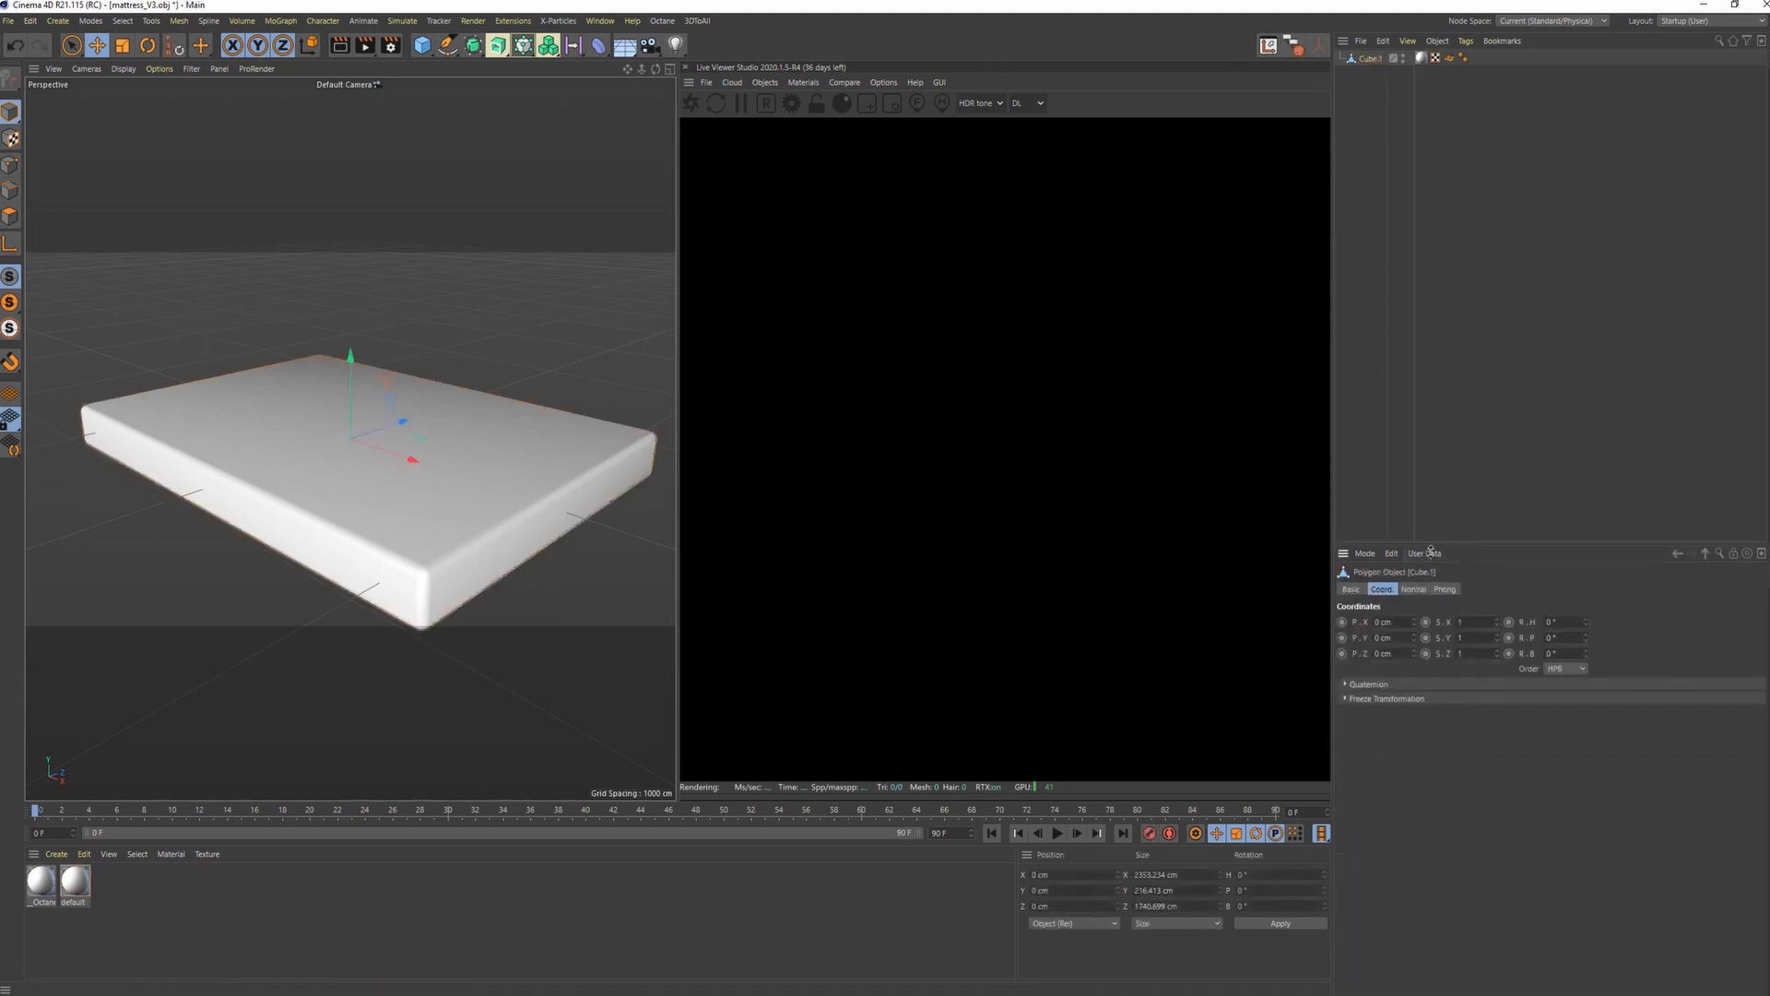
click(1148, 874)
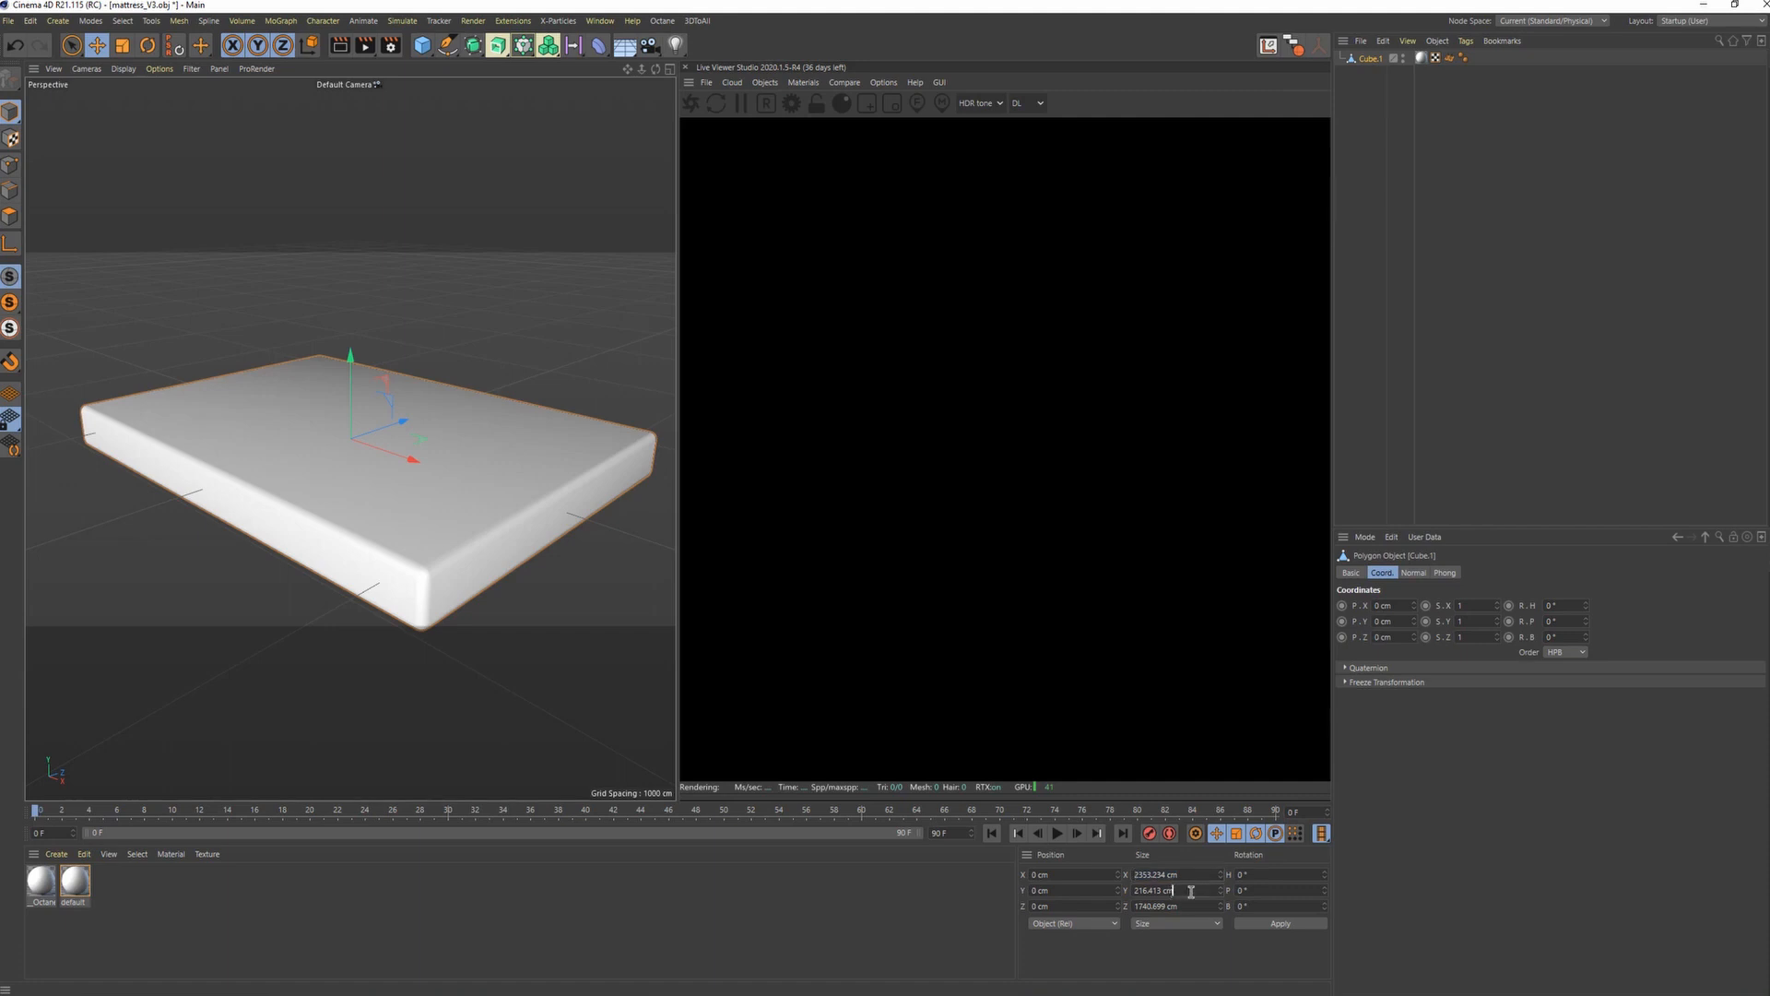
alt+drag(369, 516, 645, 523)
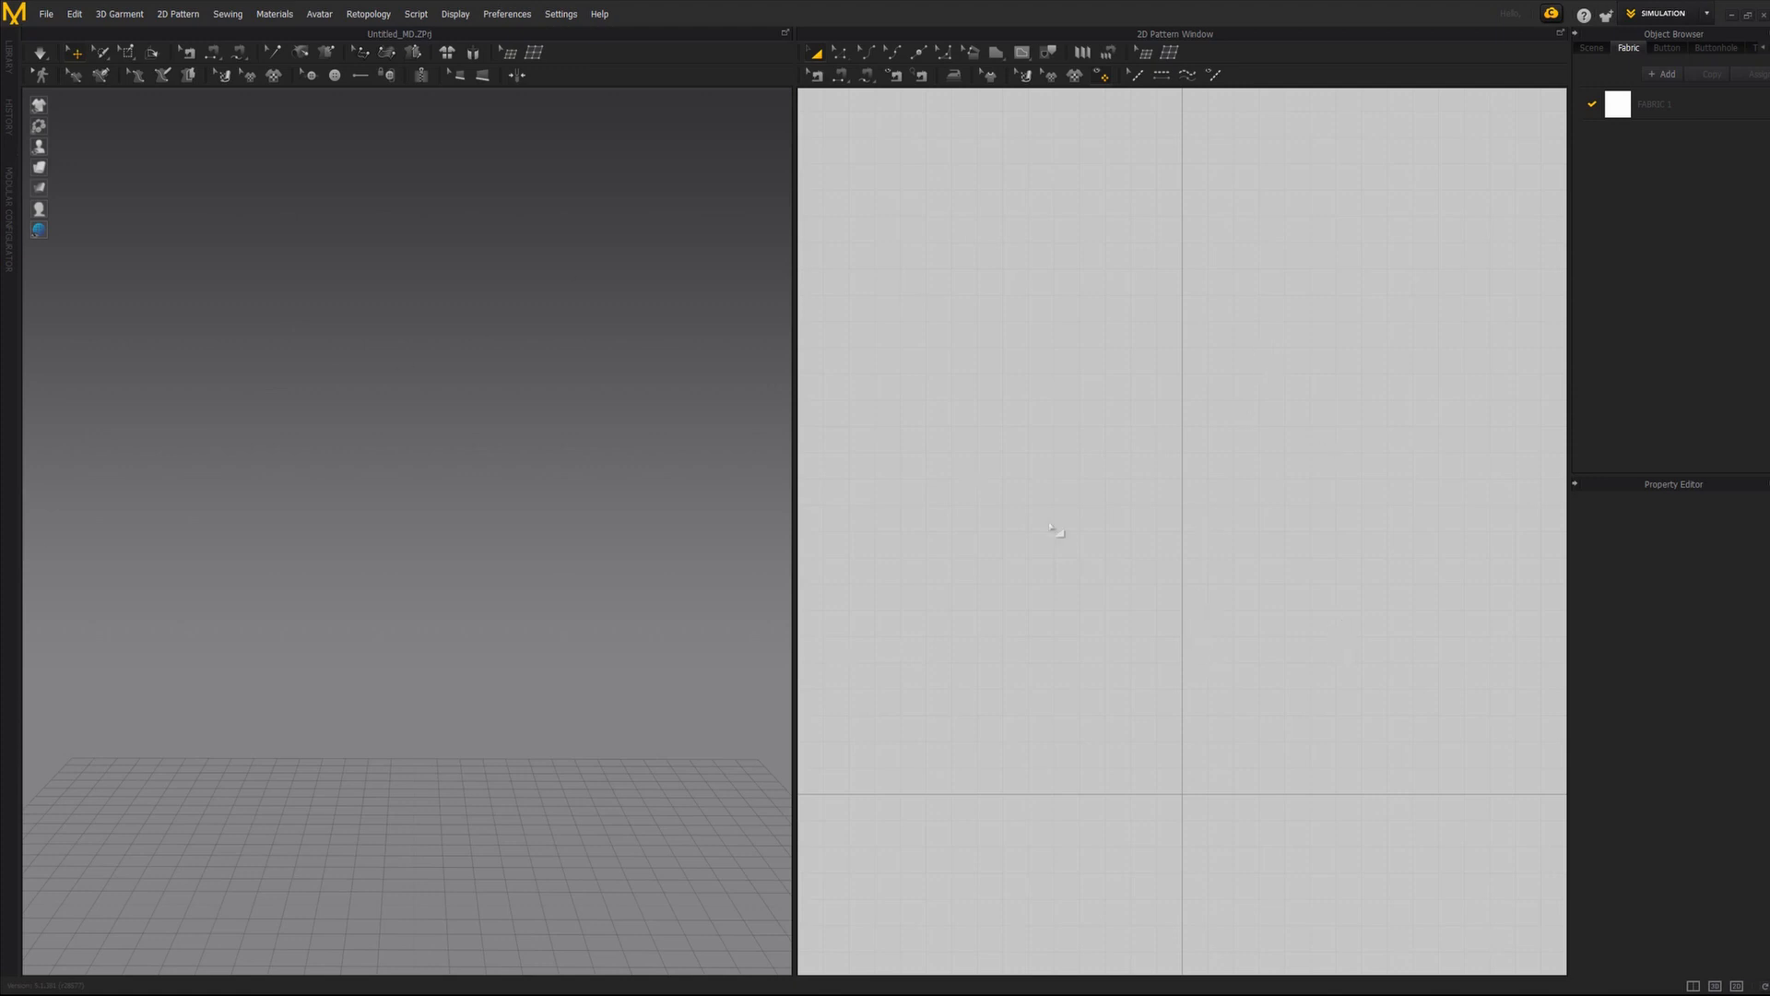
Switch to Marvelous Designer and add mattress_V3.obj as an avatar with the default mm scale.
mouse_move(400, 655)
right_down()
mouse_move(423, 676)
mouse_move(411, 636)
mouse_move(420, 666)
right_up()
right_drag(1106, 561, 1142, 518)
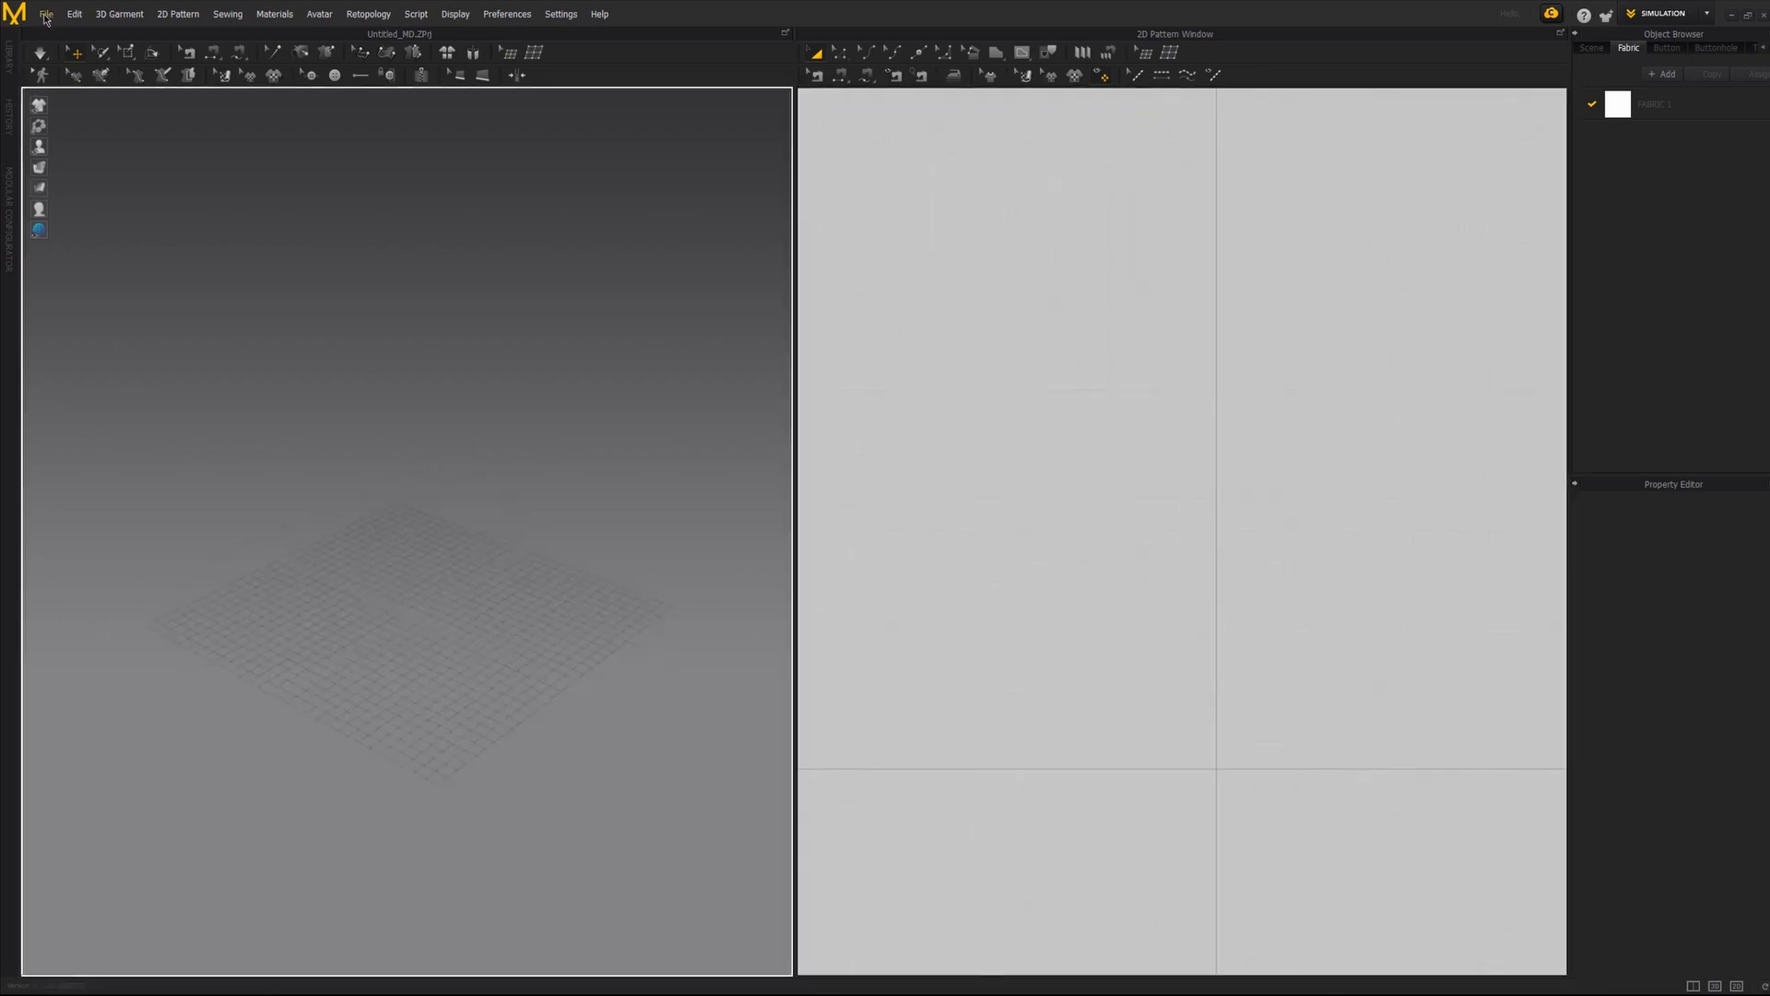
click(46, 14)
mouse_move(108, 74)
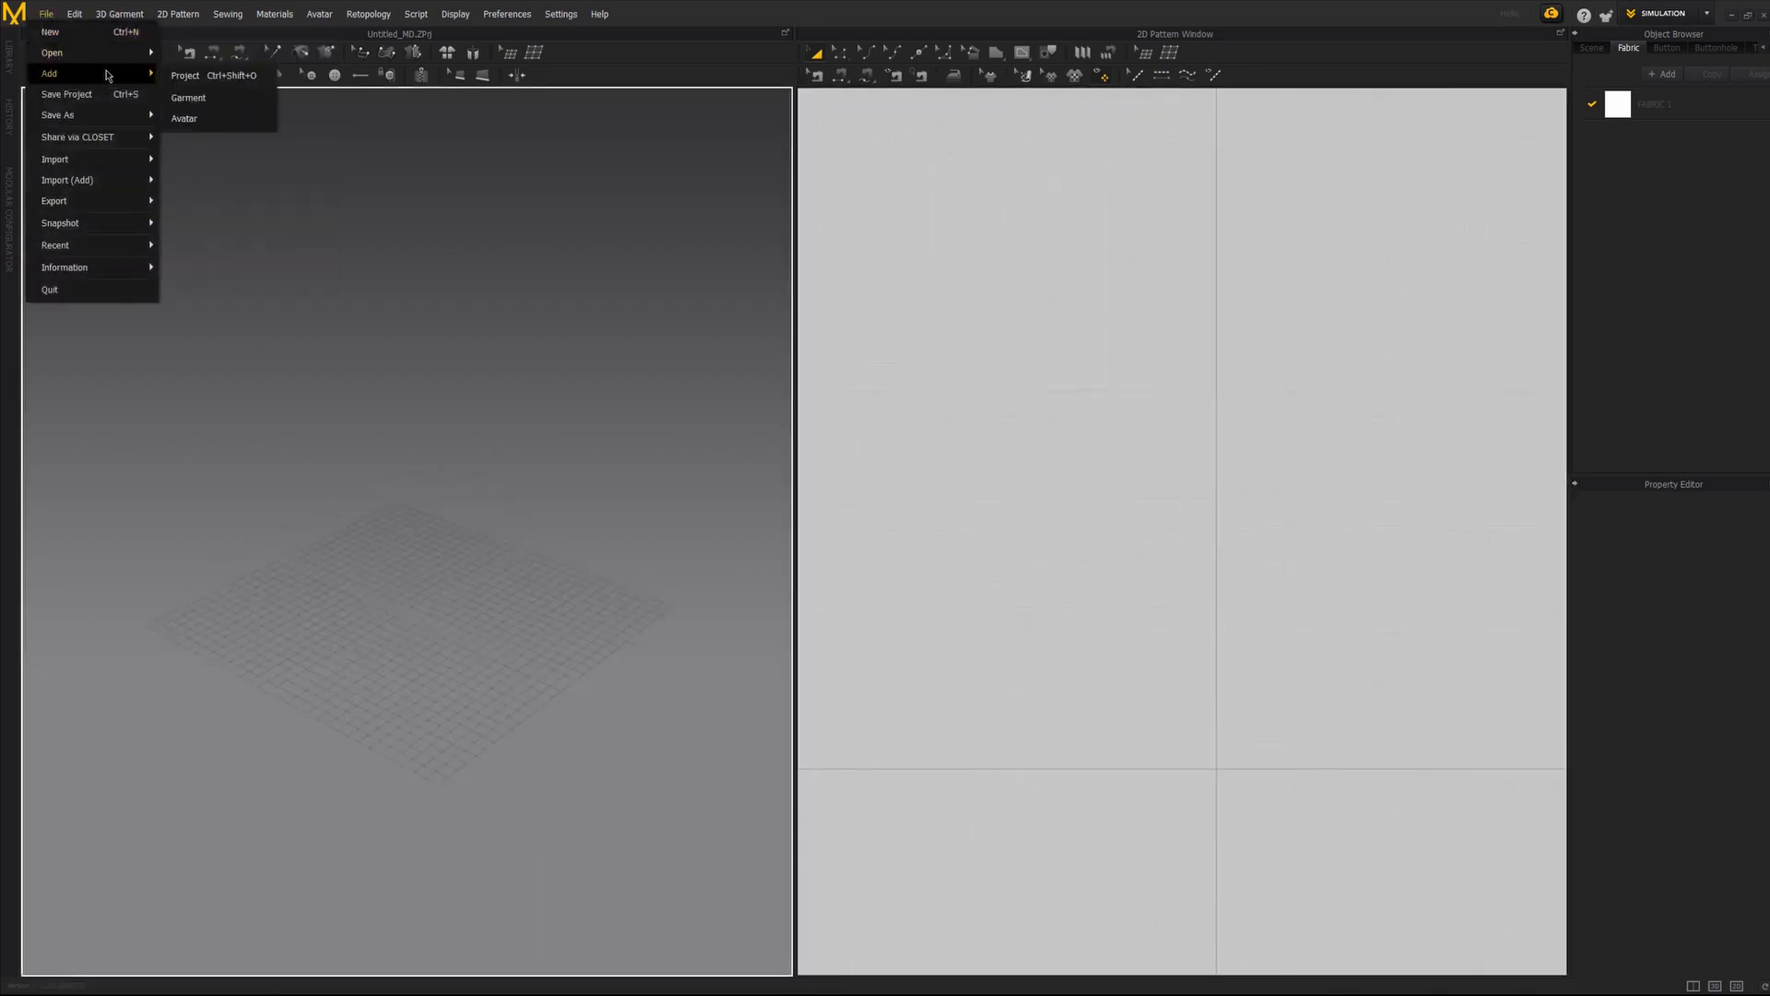
click(185, 118)
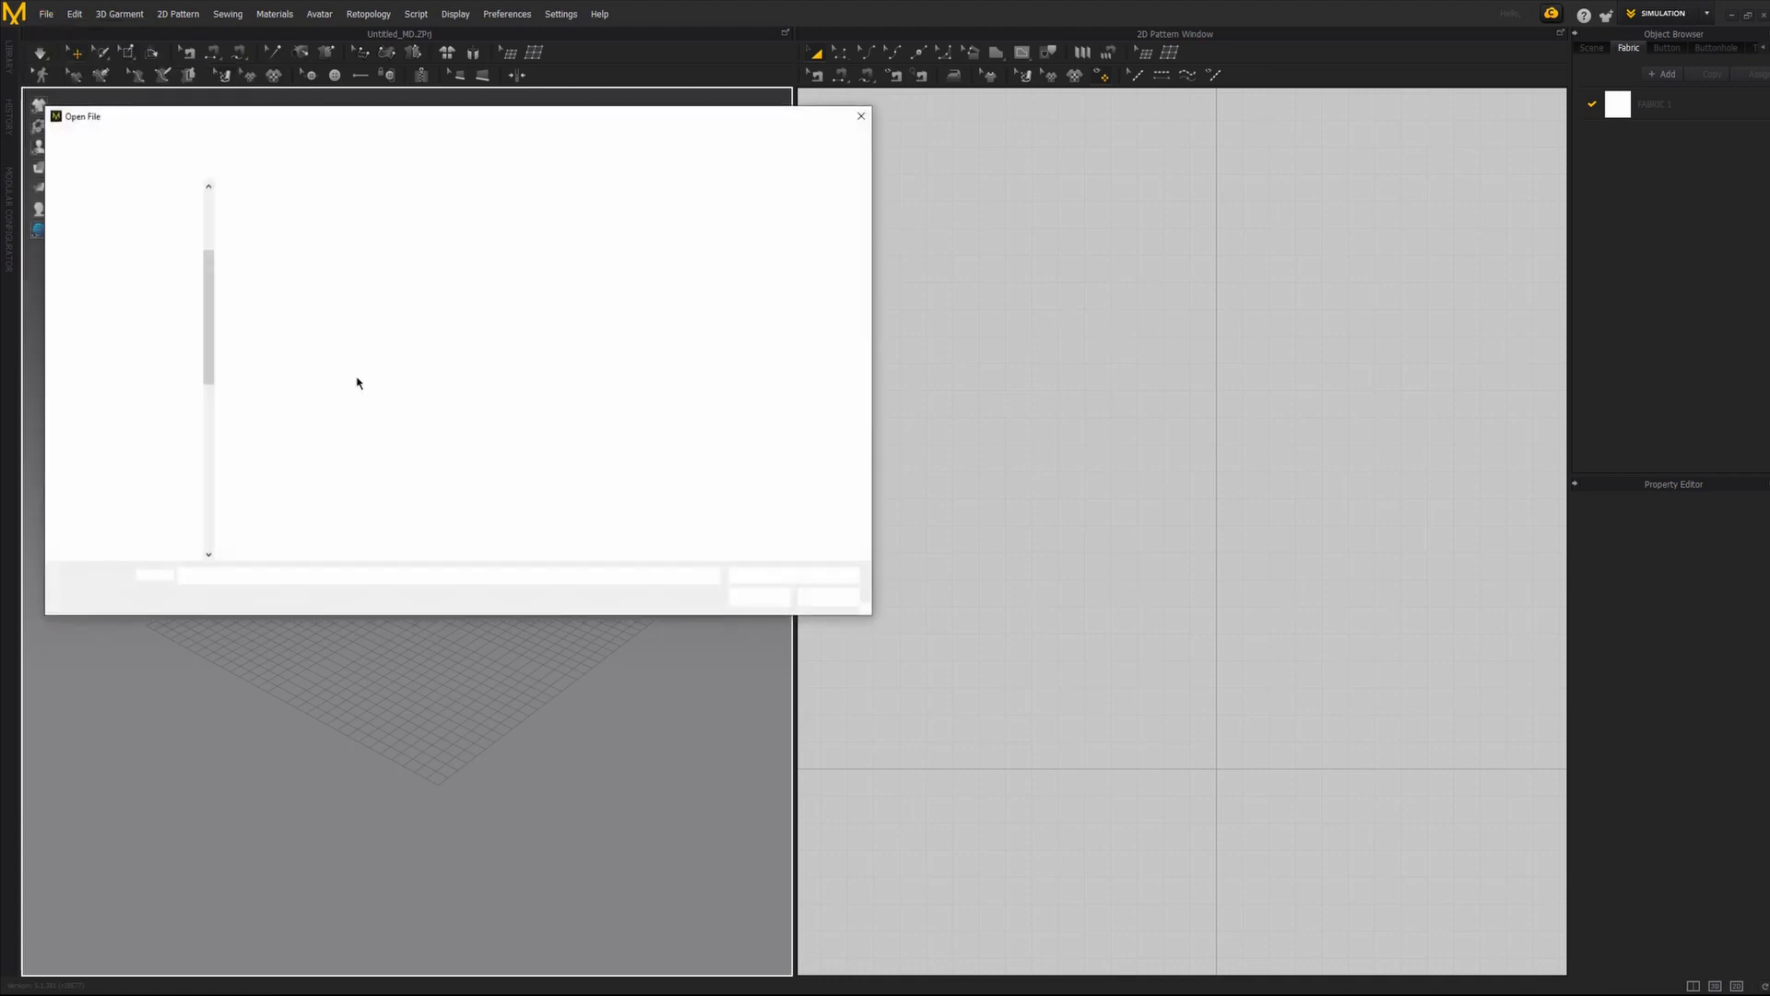
click(336, 423)
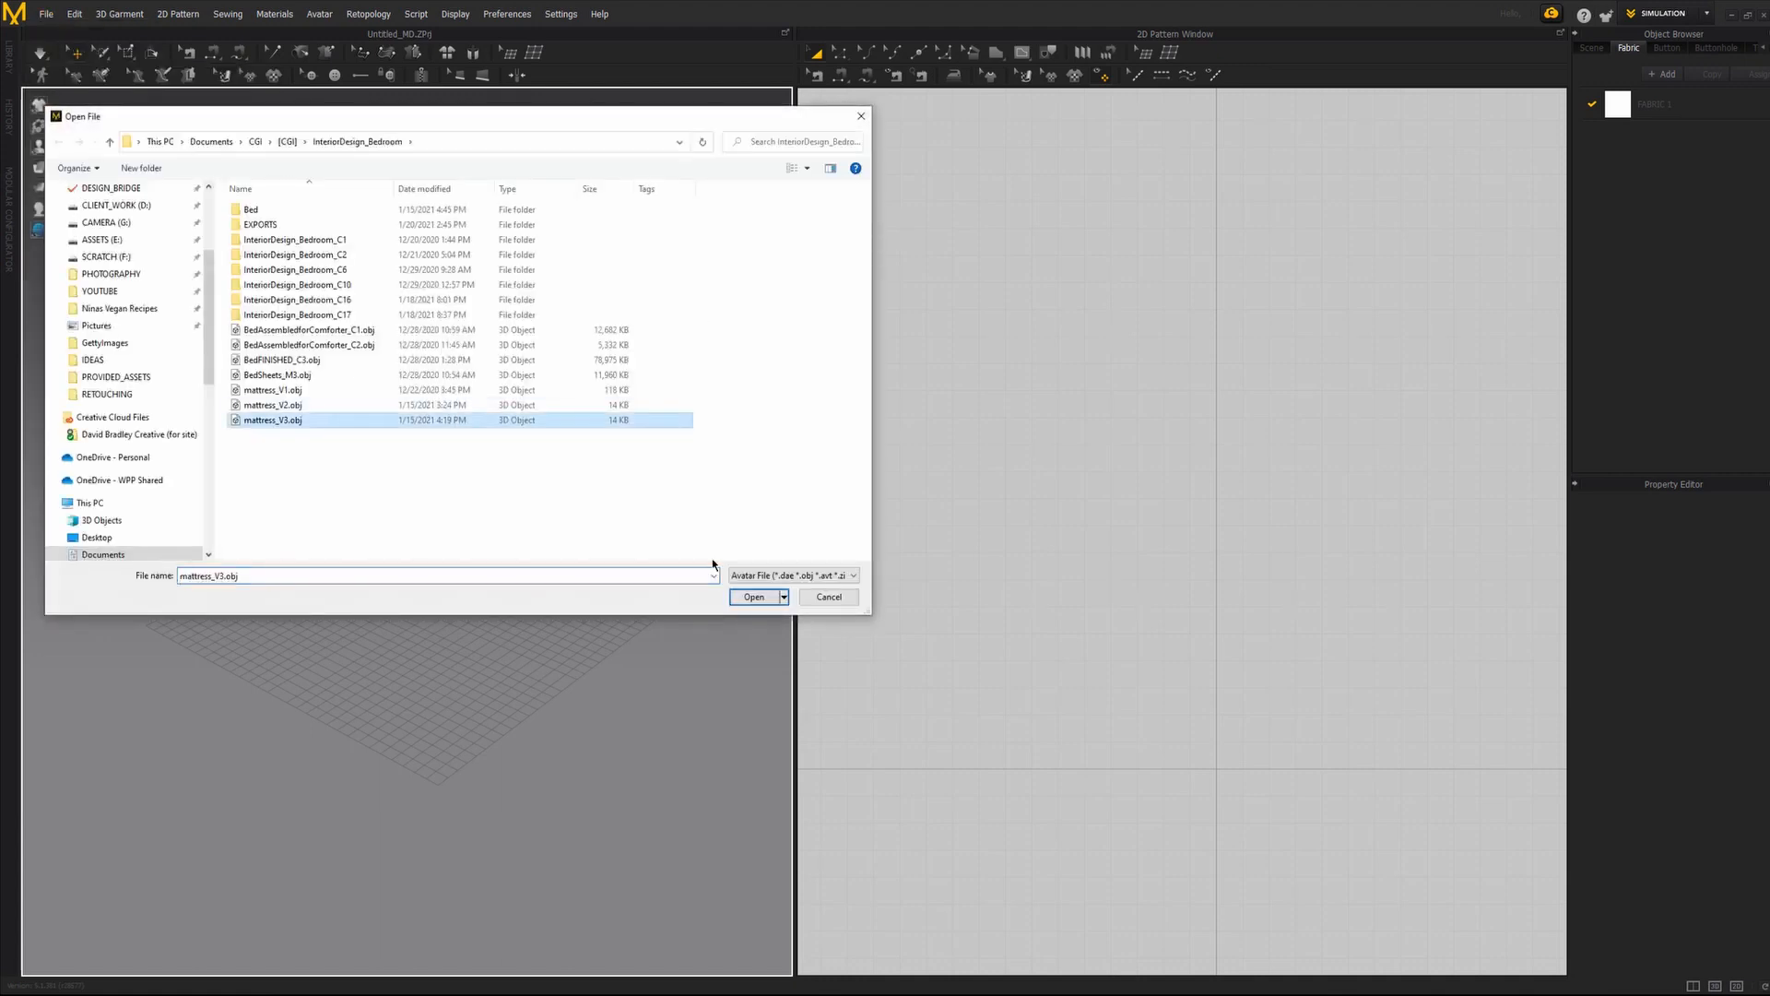
click(751, 598)
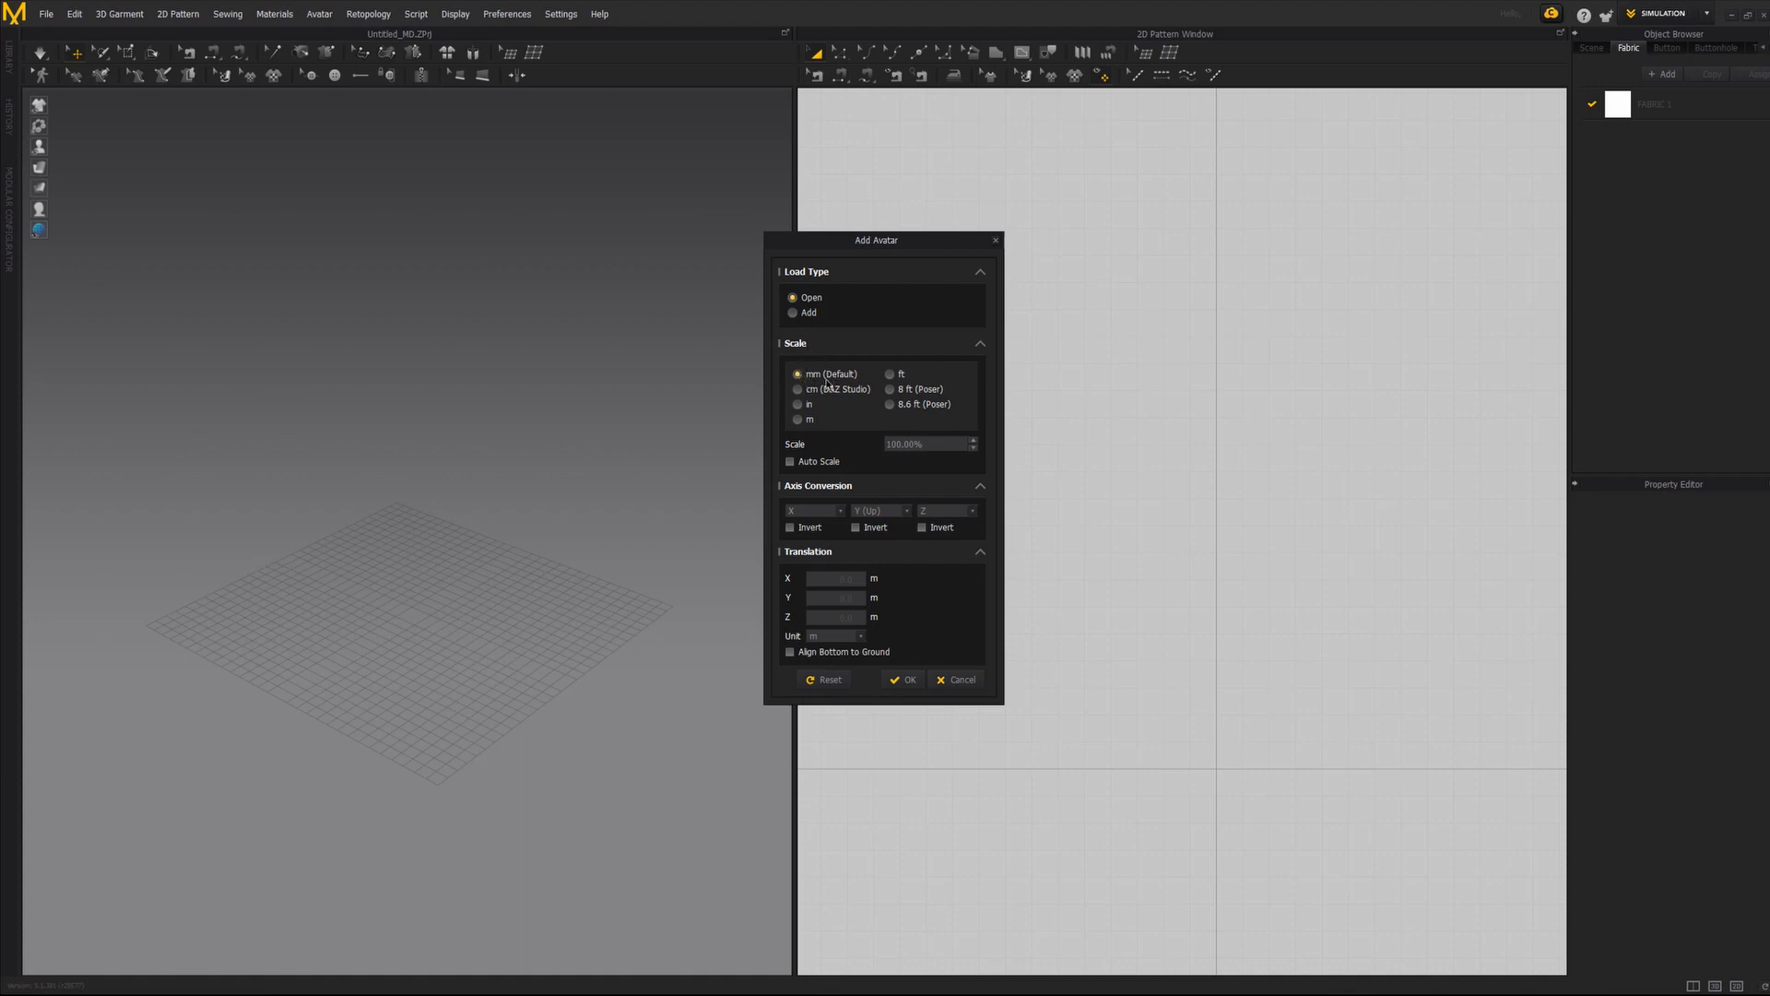
click(903, 680)
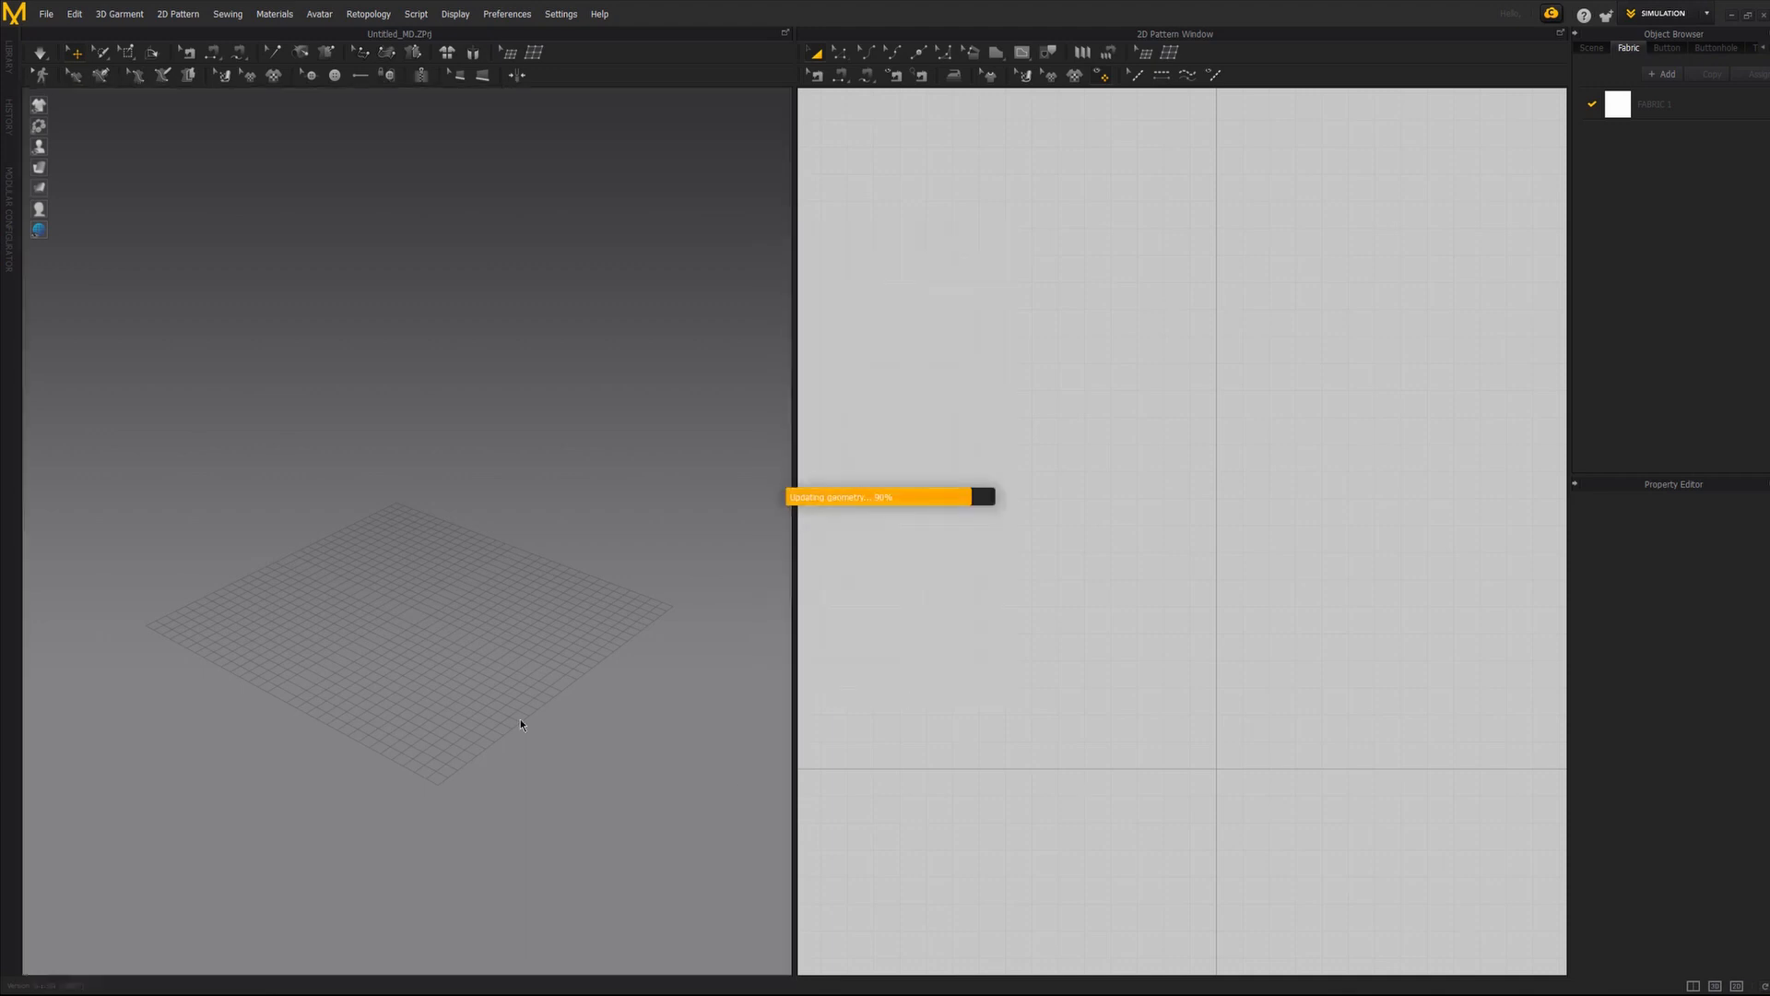
Raise the mattress vertically so it sits entirely above the ground grid.
scroll(489, 563, down, 4)
click(434, 540)
click(379, 517)
click(533, 541)
click(463, 532)
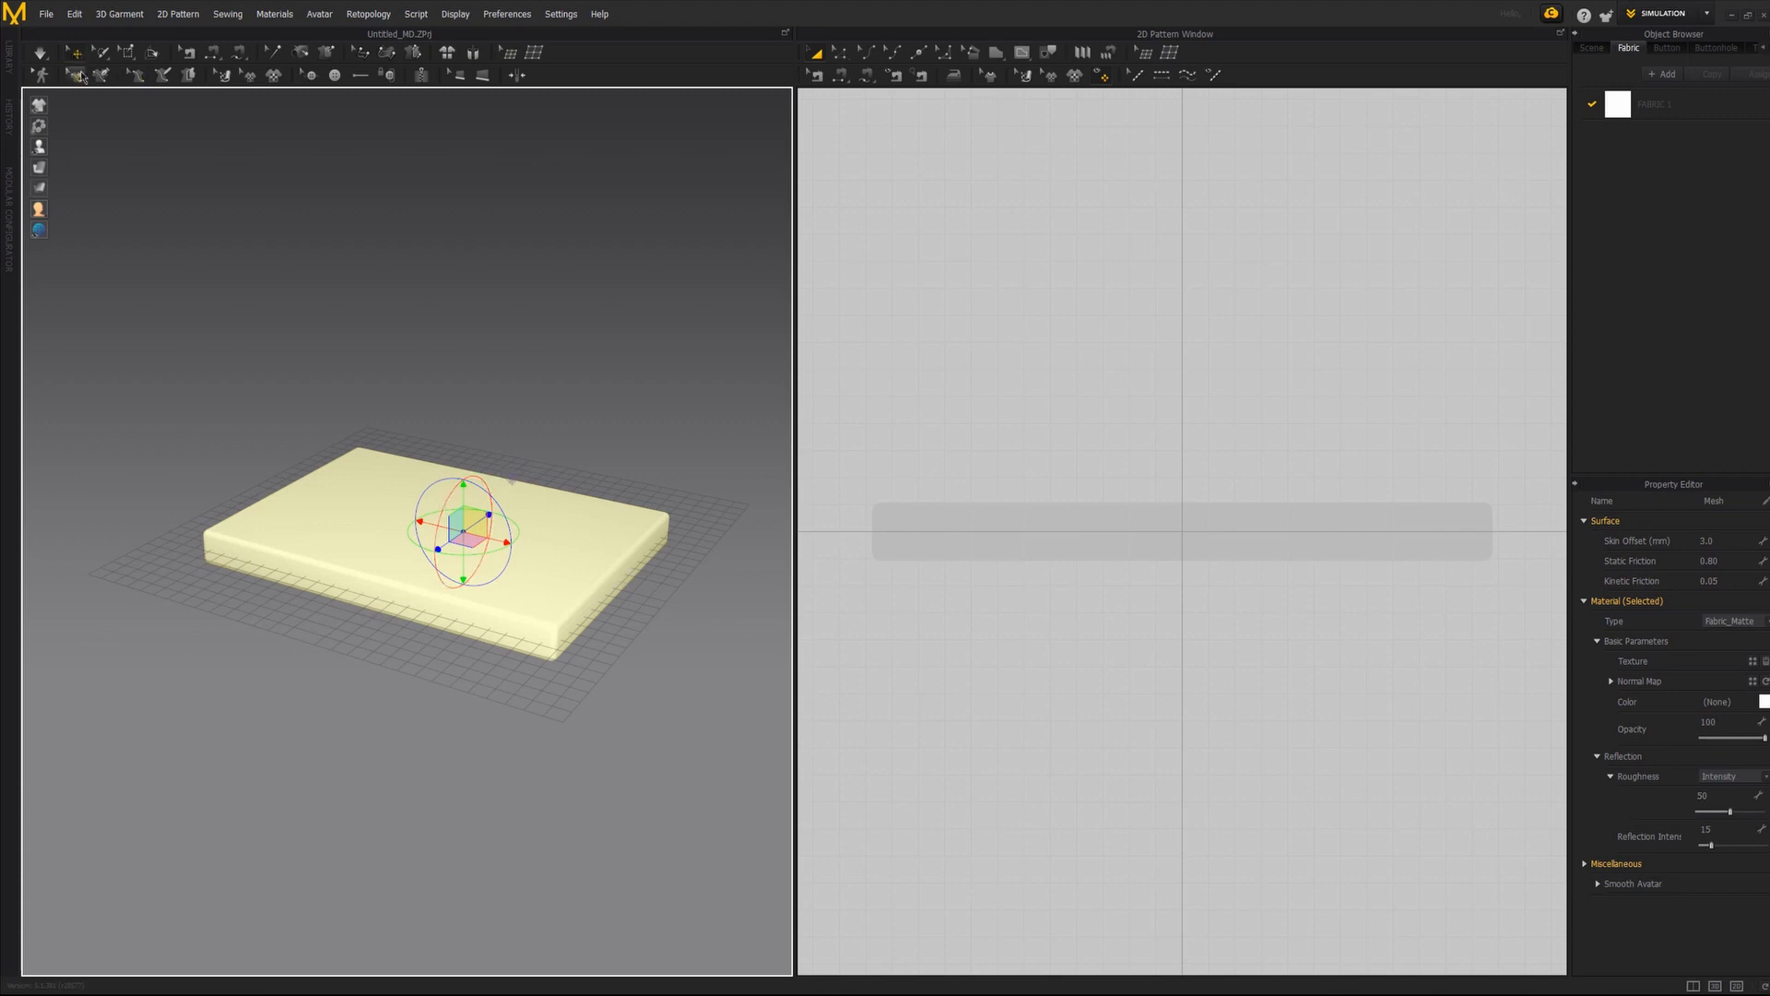
click(481, 451)
click(438, 523)
mouse_move(493, 555)
right_down()
mouse_move(476, 563)
mouse_move(498, 525)
right_up()
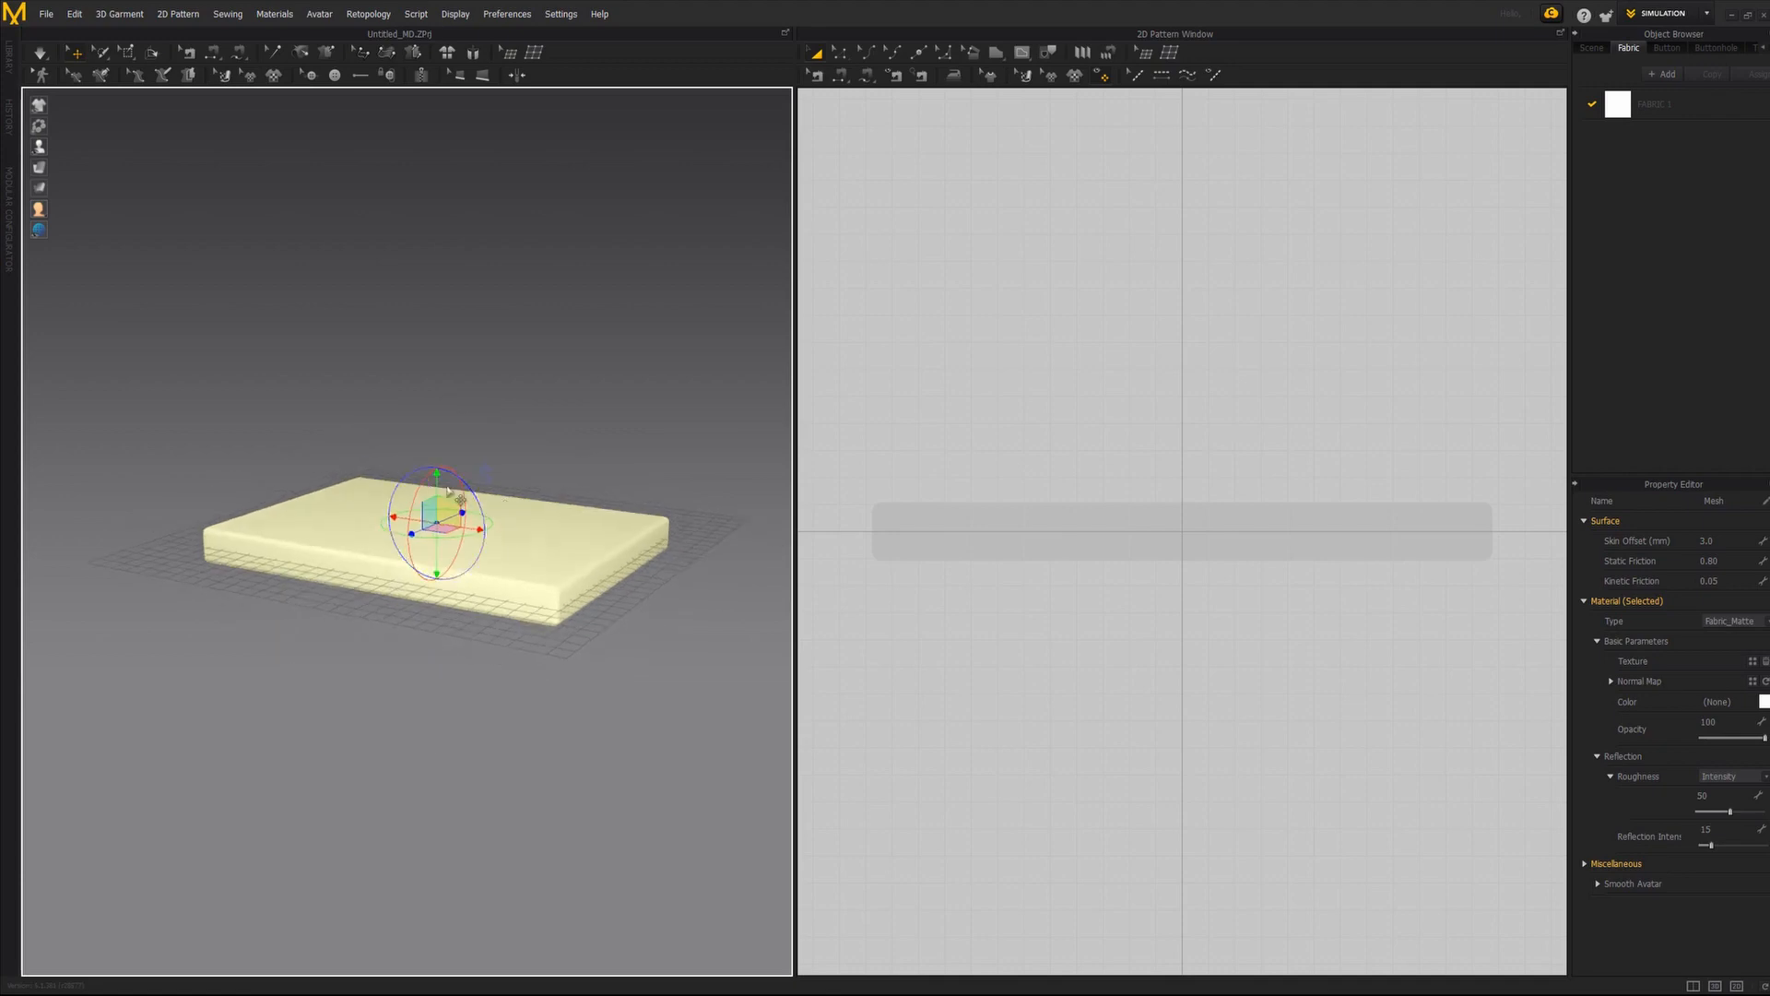
drag(448, 489, 447, 425)
right_drag(540, 525, 458, 601)
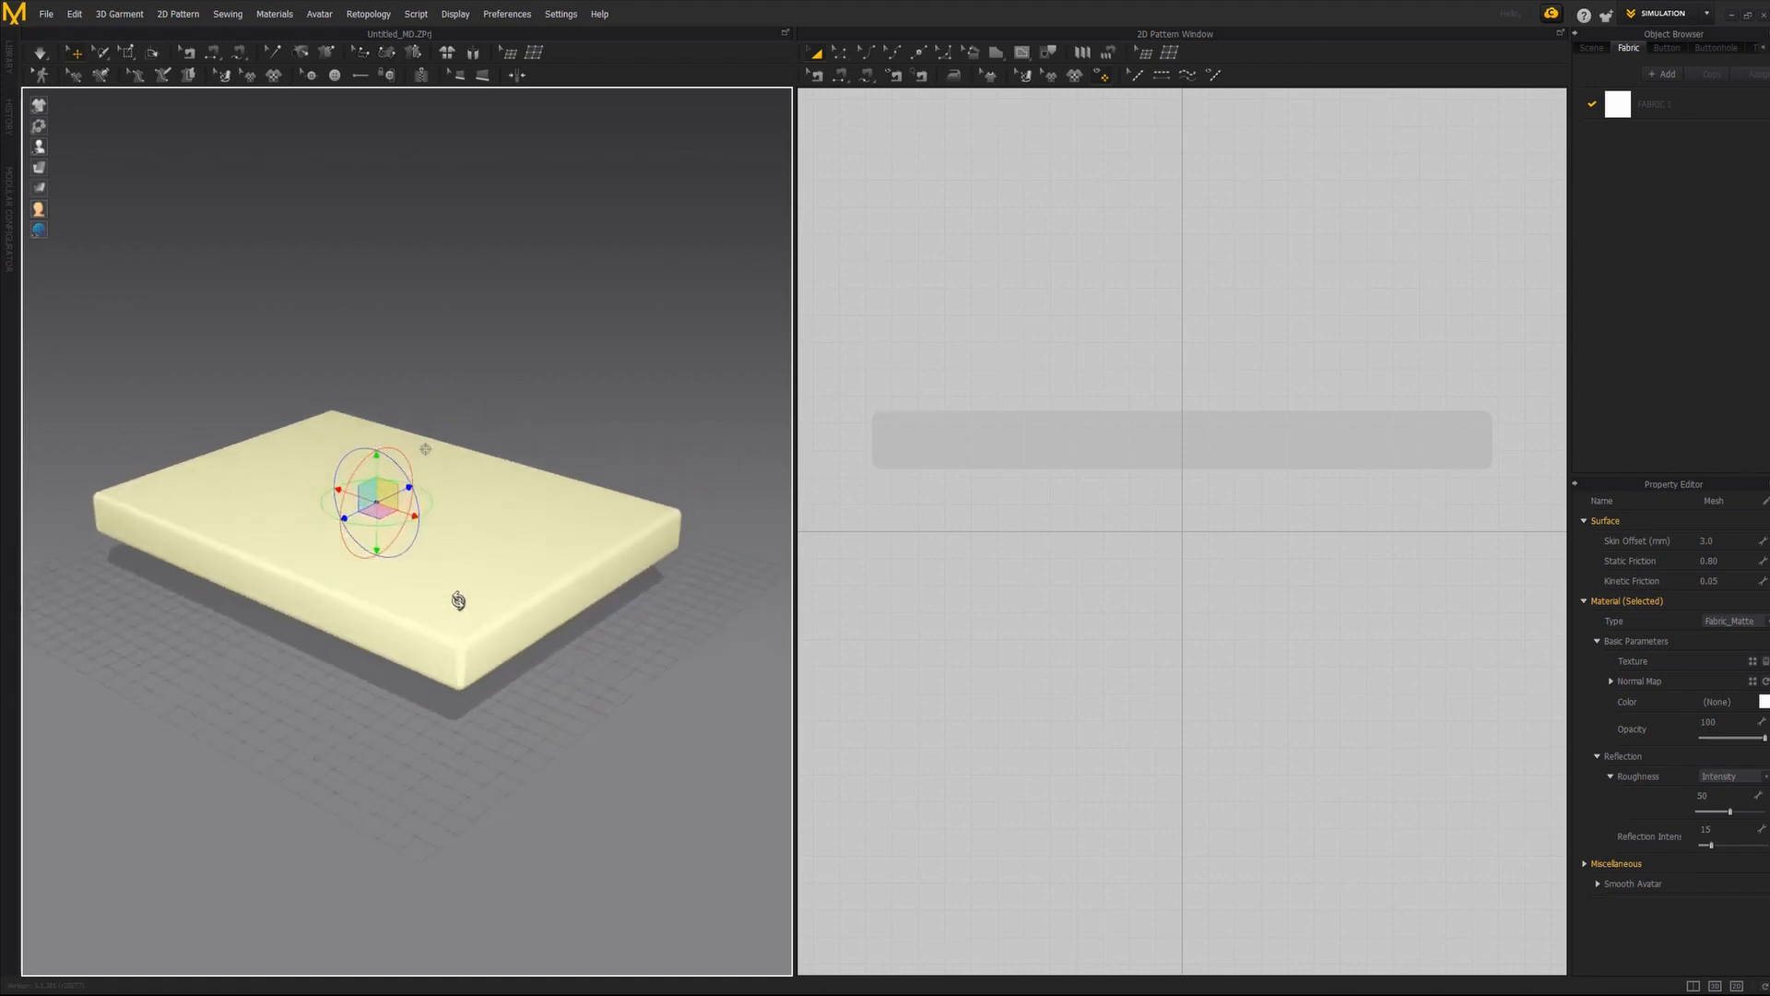
click(612, 446)
Lift the mattress slightly higher to leave more clearance above the ground.
right_drag(419, 525, 510, 595)
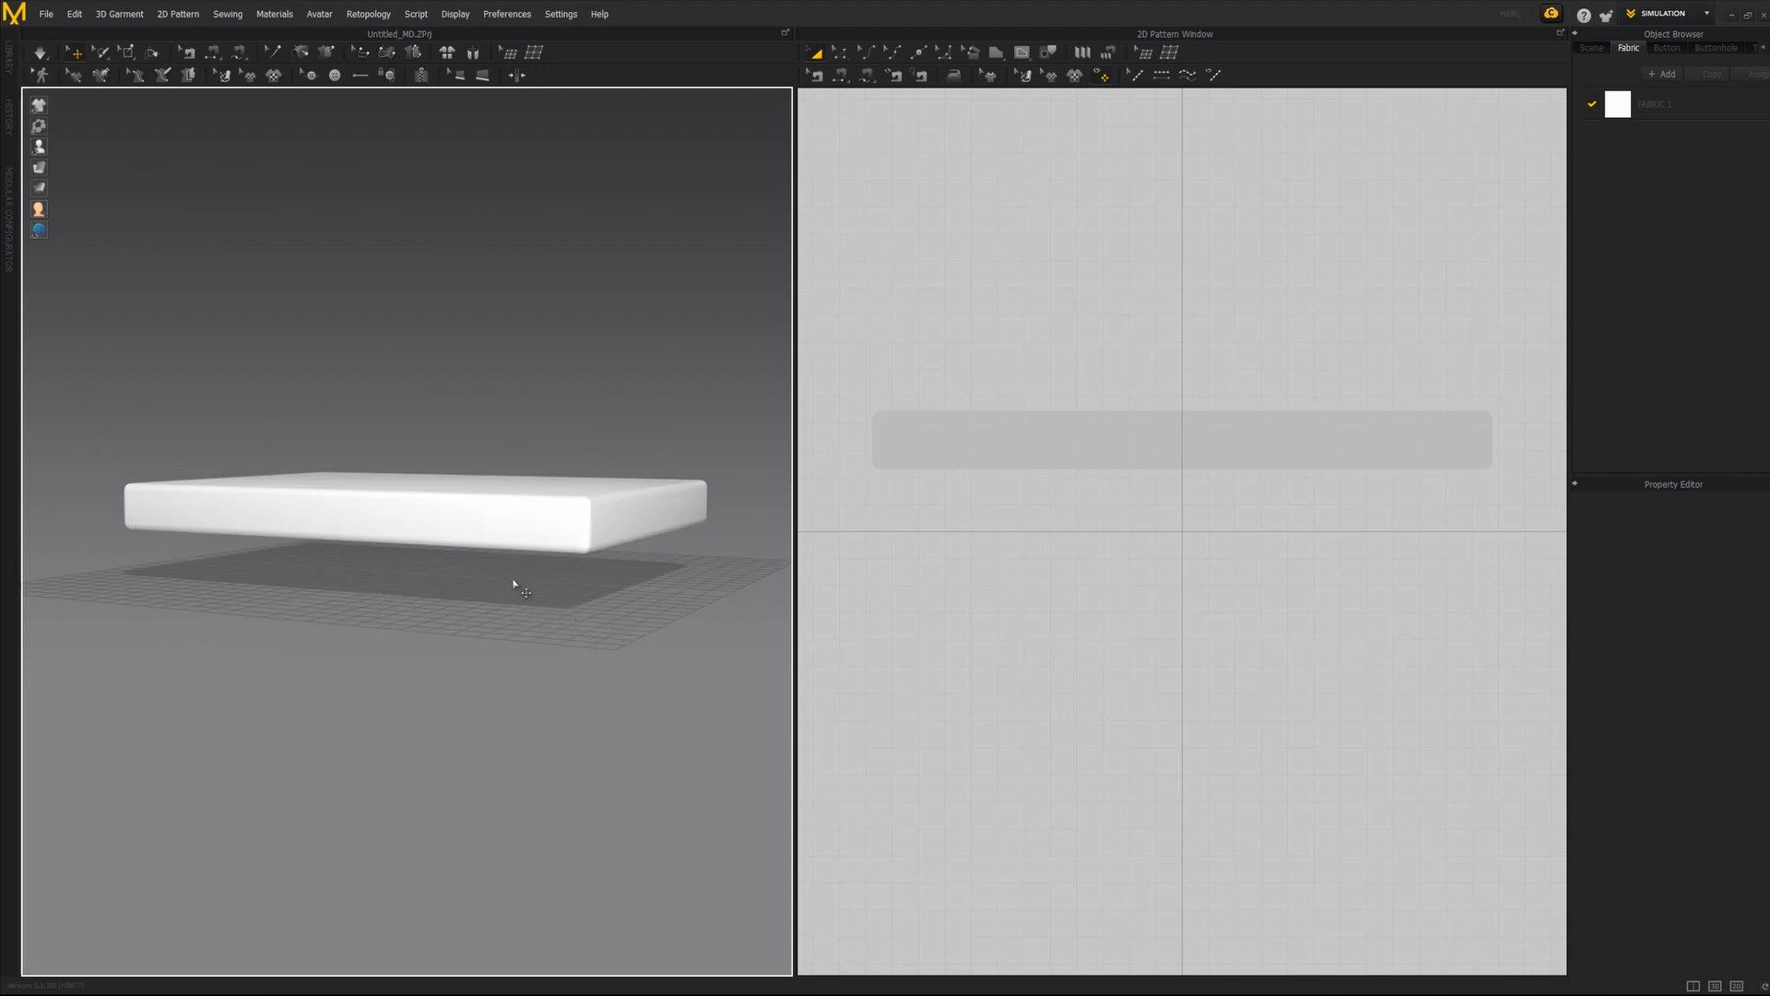
right_drag(501, 564, 506, 577)
click(490, 524)
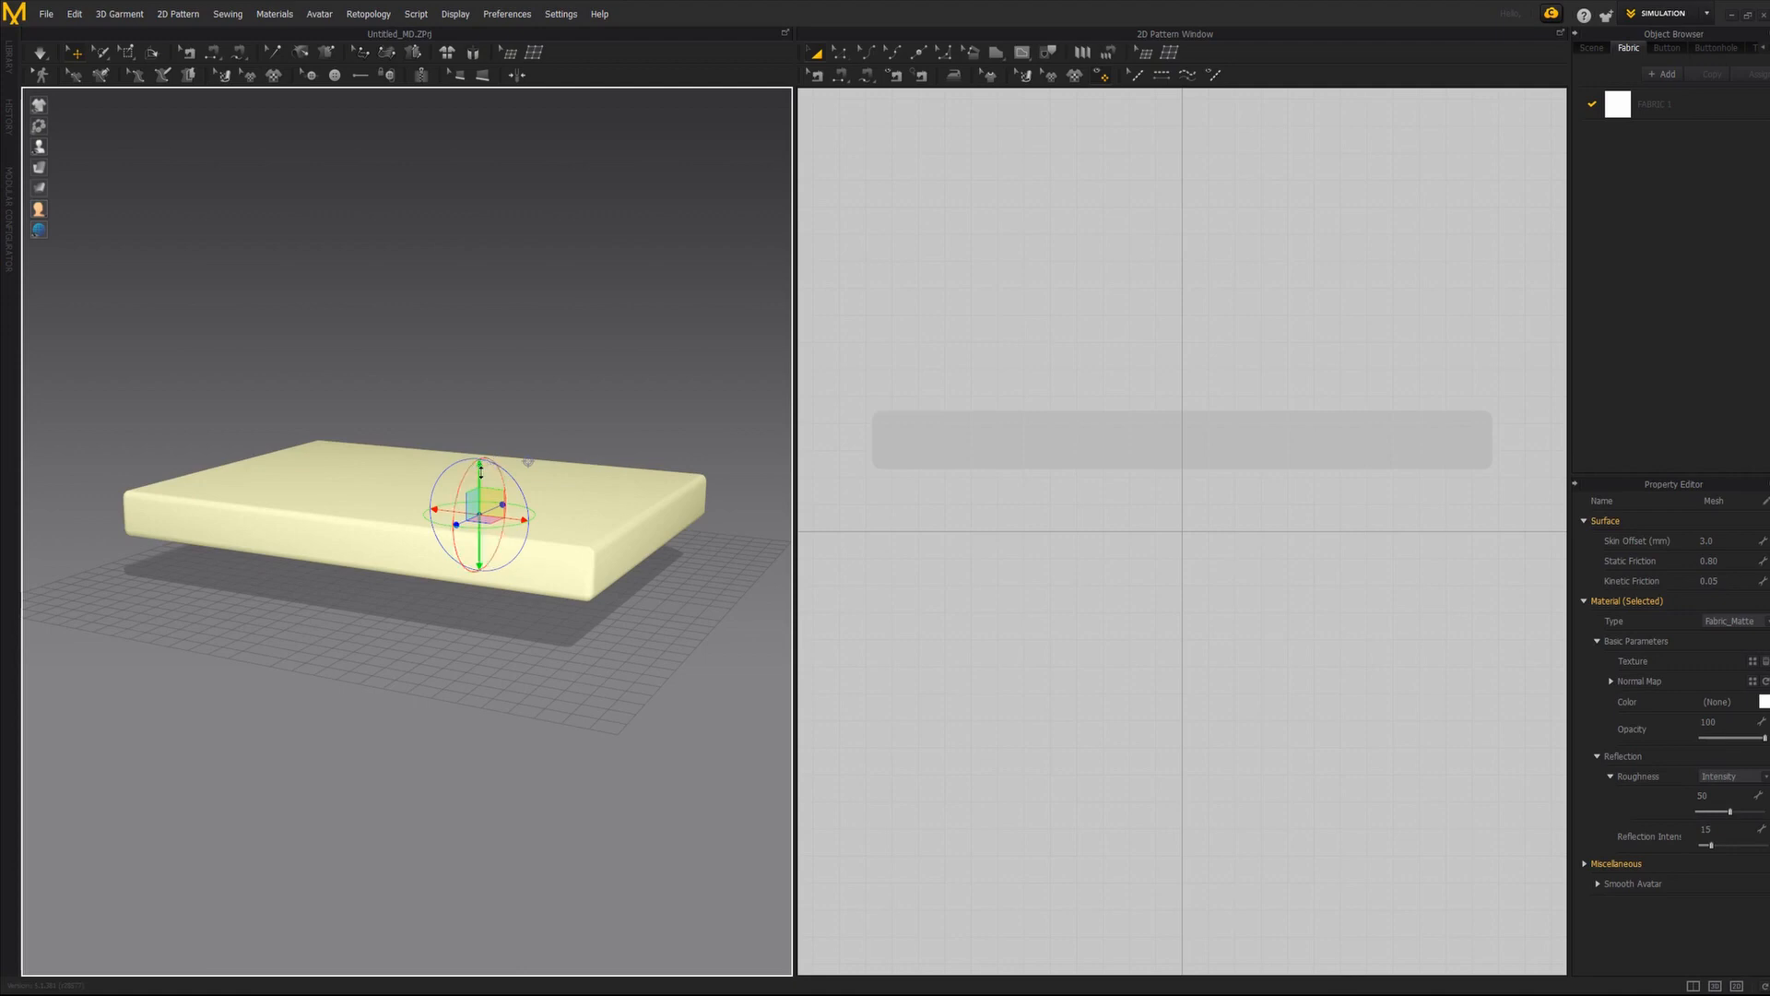
right_drag(481, 472, 482, 458)
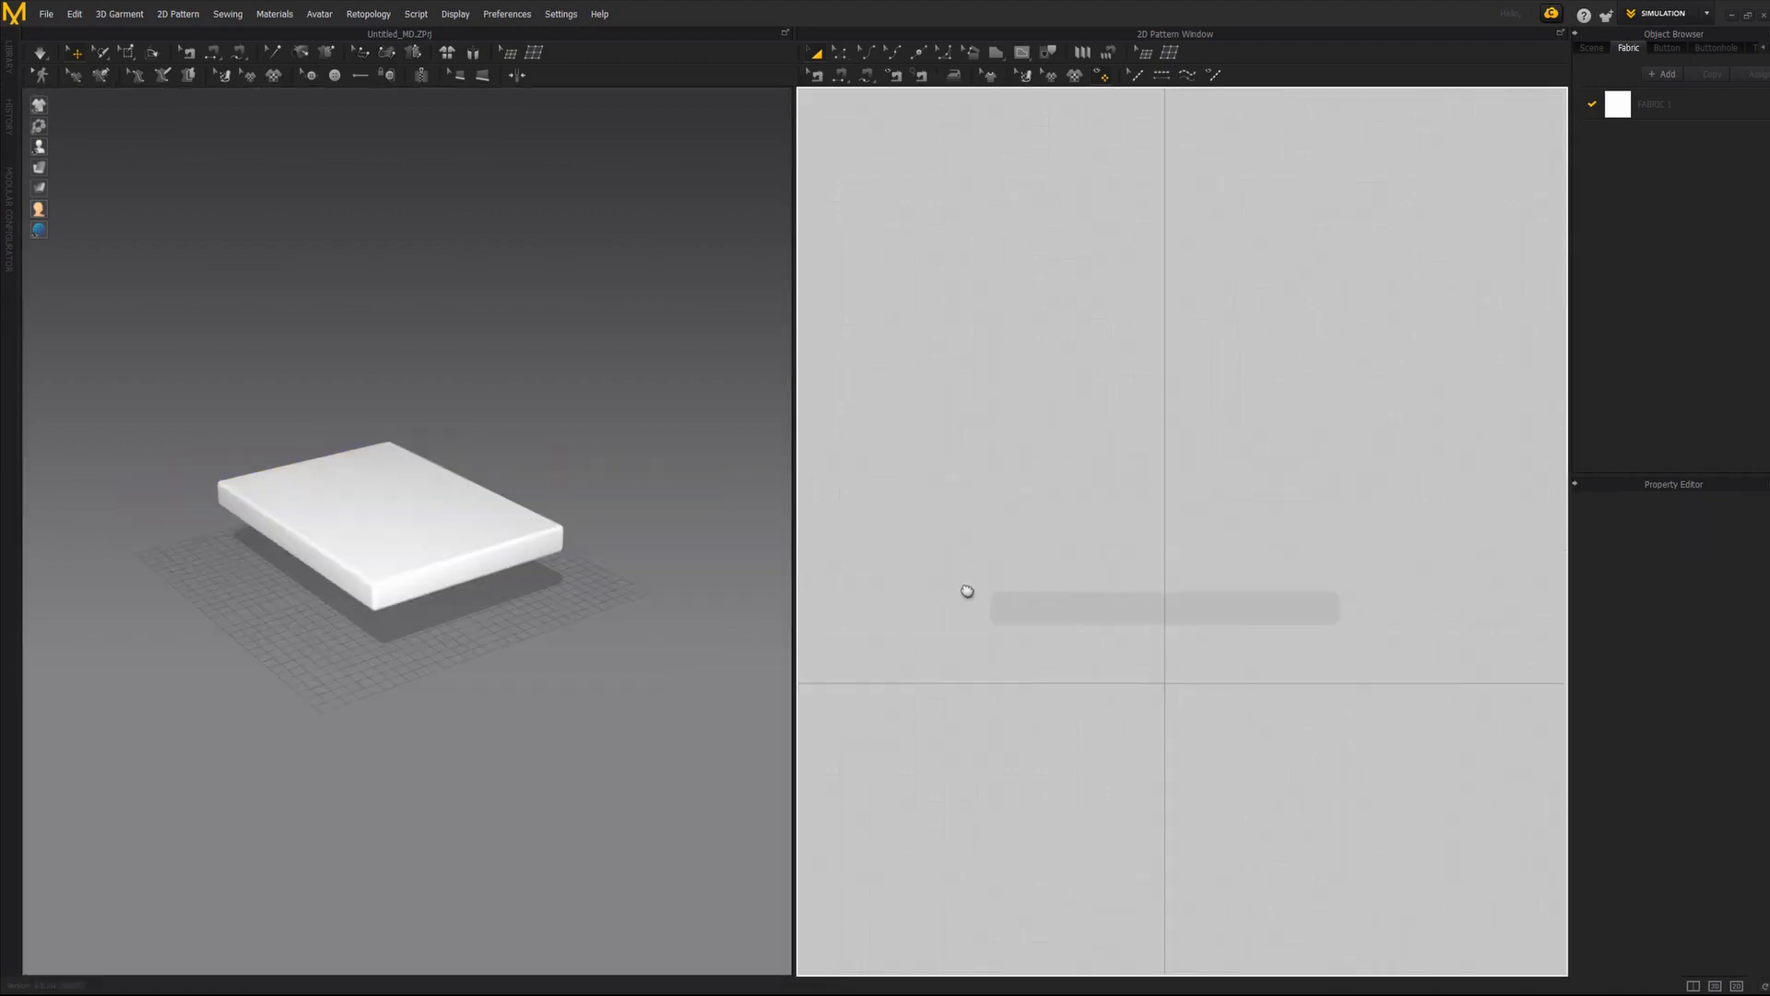
Draw a rectangular fabric pattern about 1390 mm wide and 2290 mm long in the 2D pattern view.
scroll(1018, 538, down, 3)
click(996, 52)
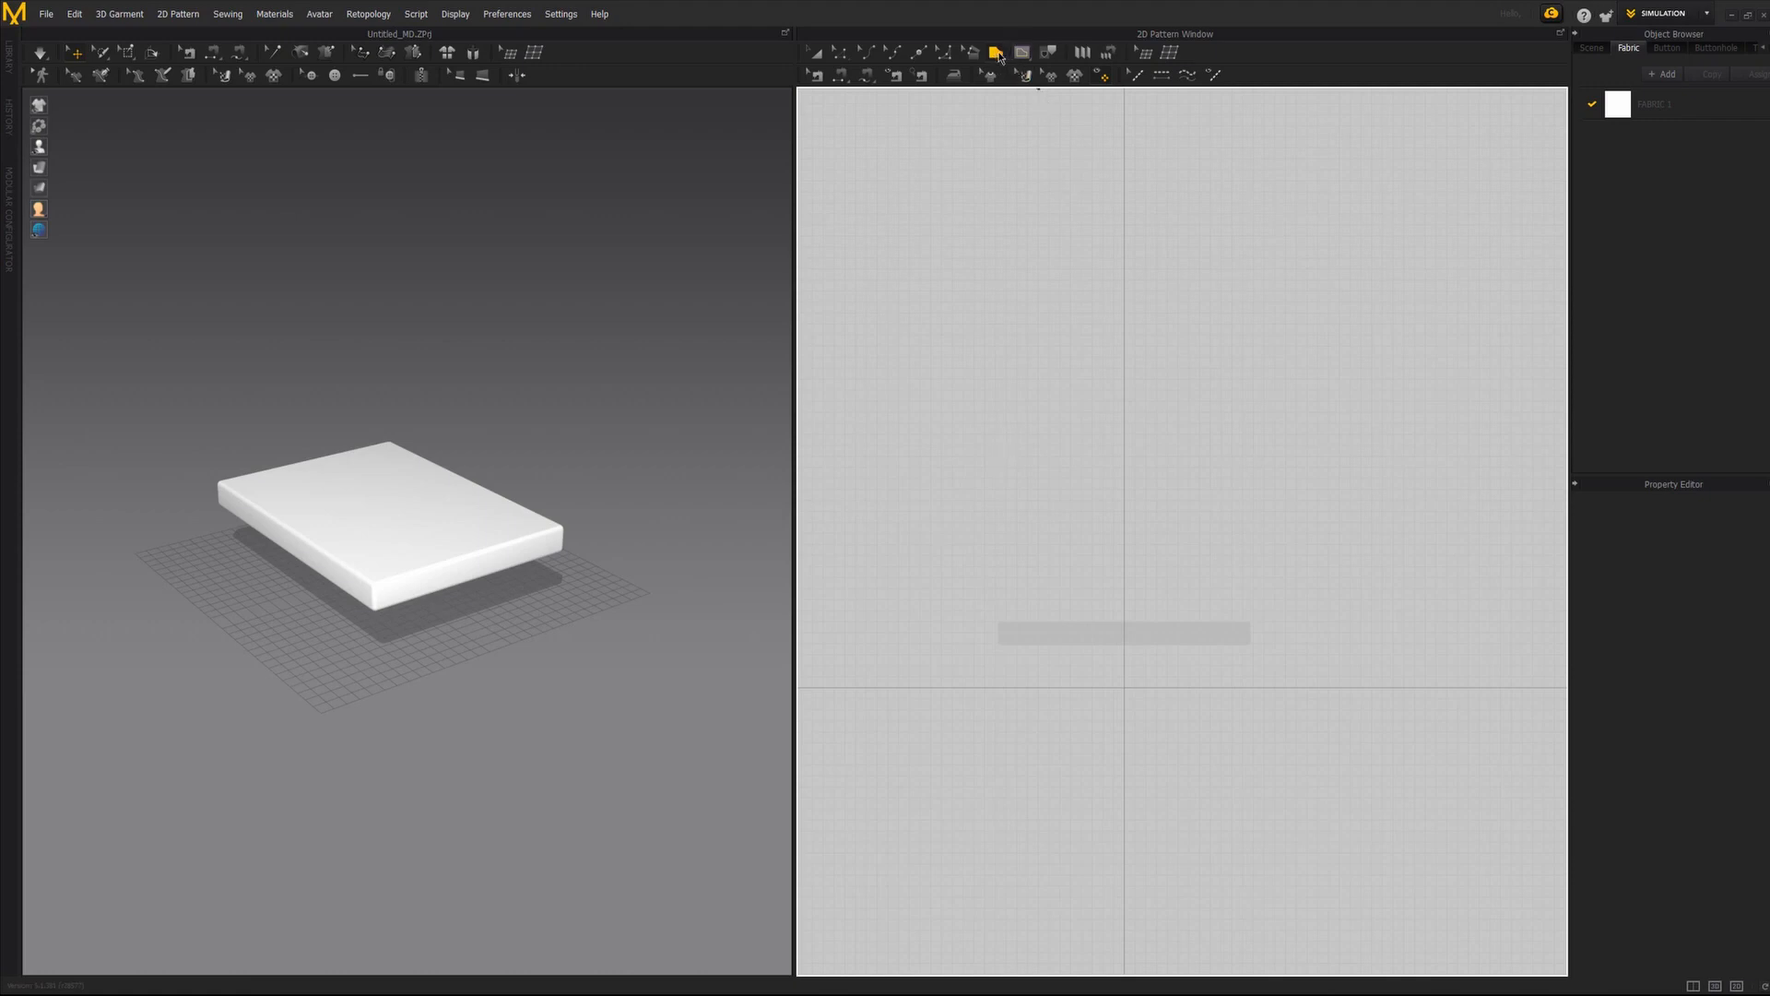
scroll(986, 274, up, 1)
click(985, 386)
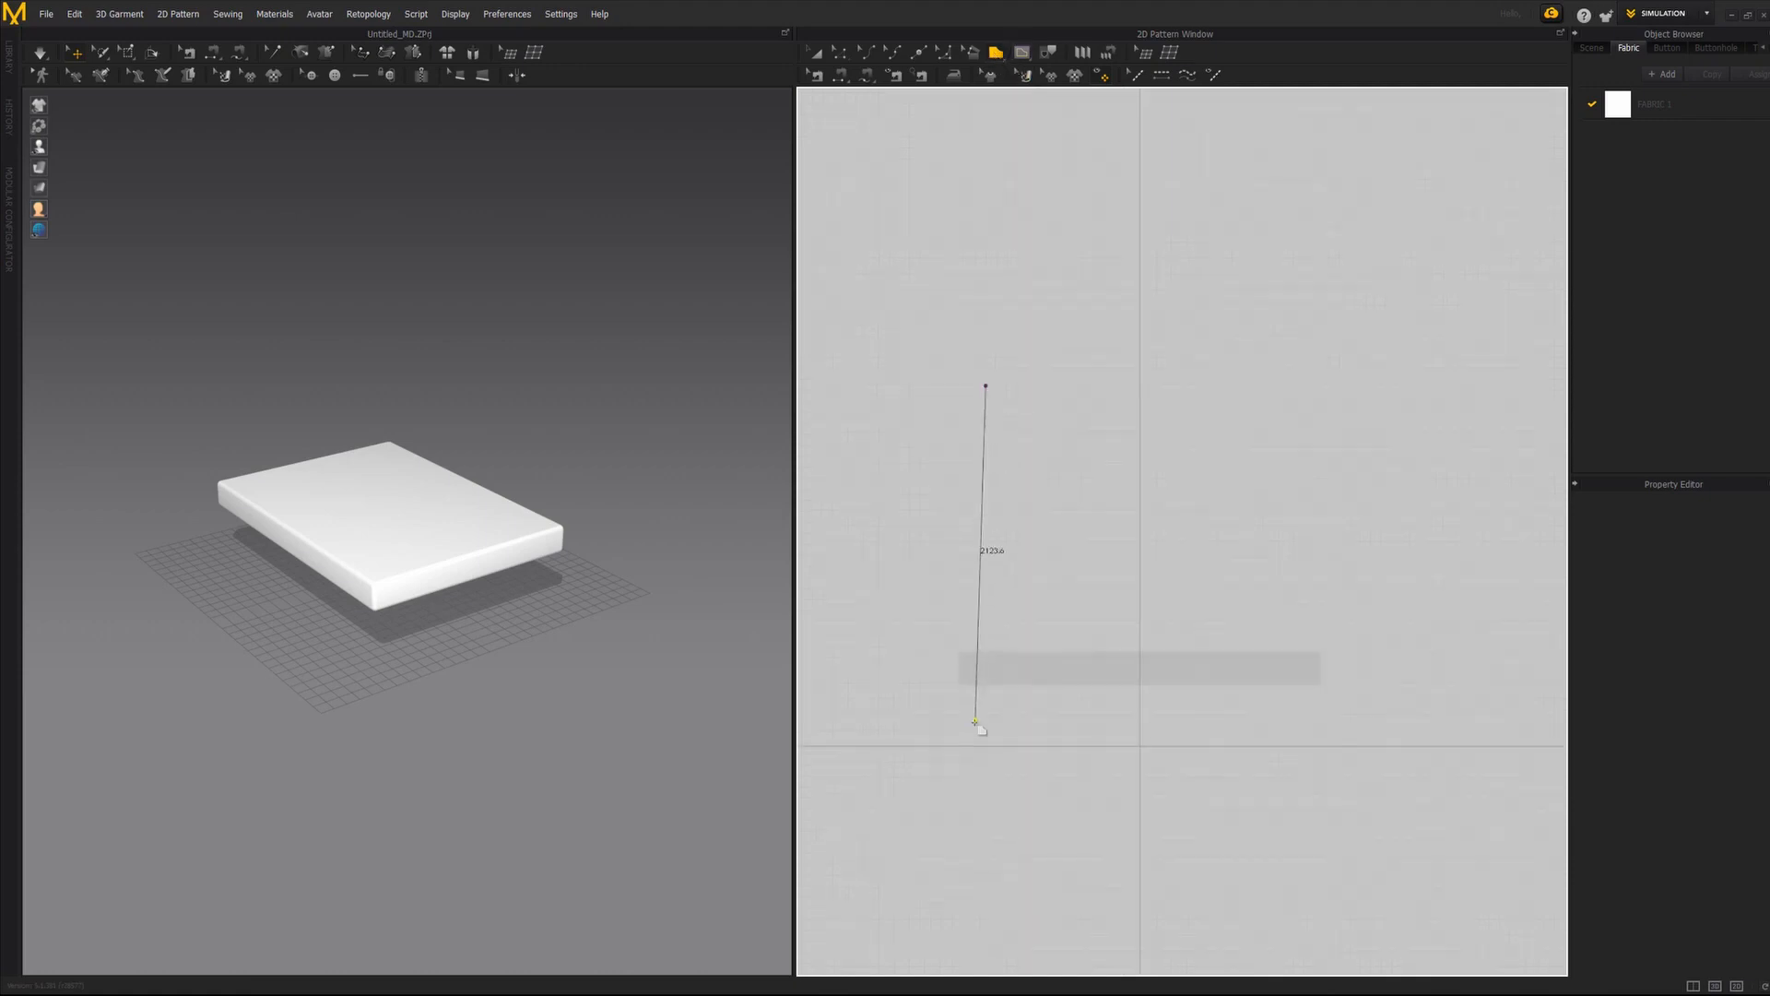
click(986, 745)
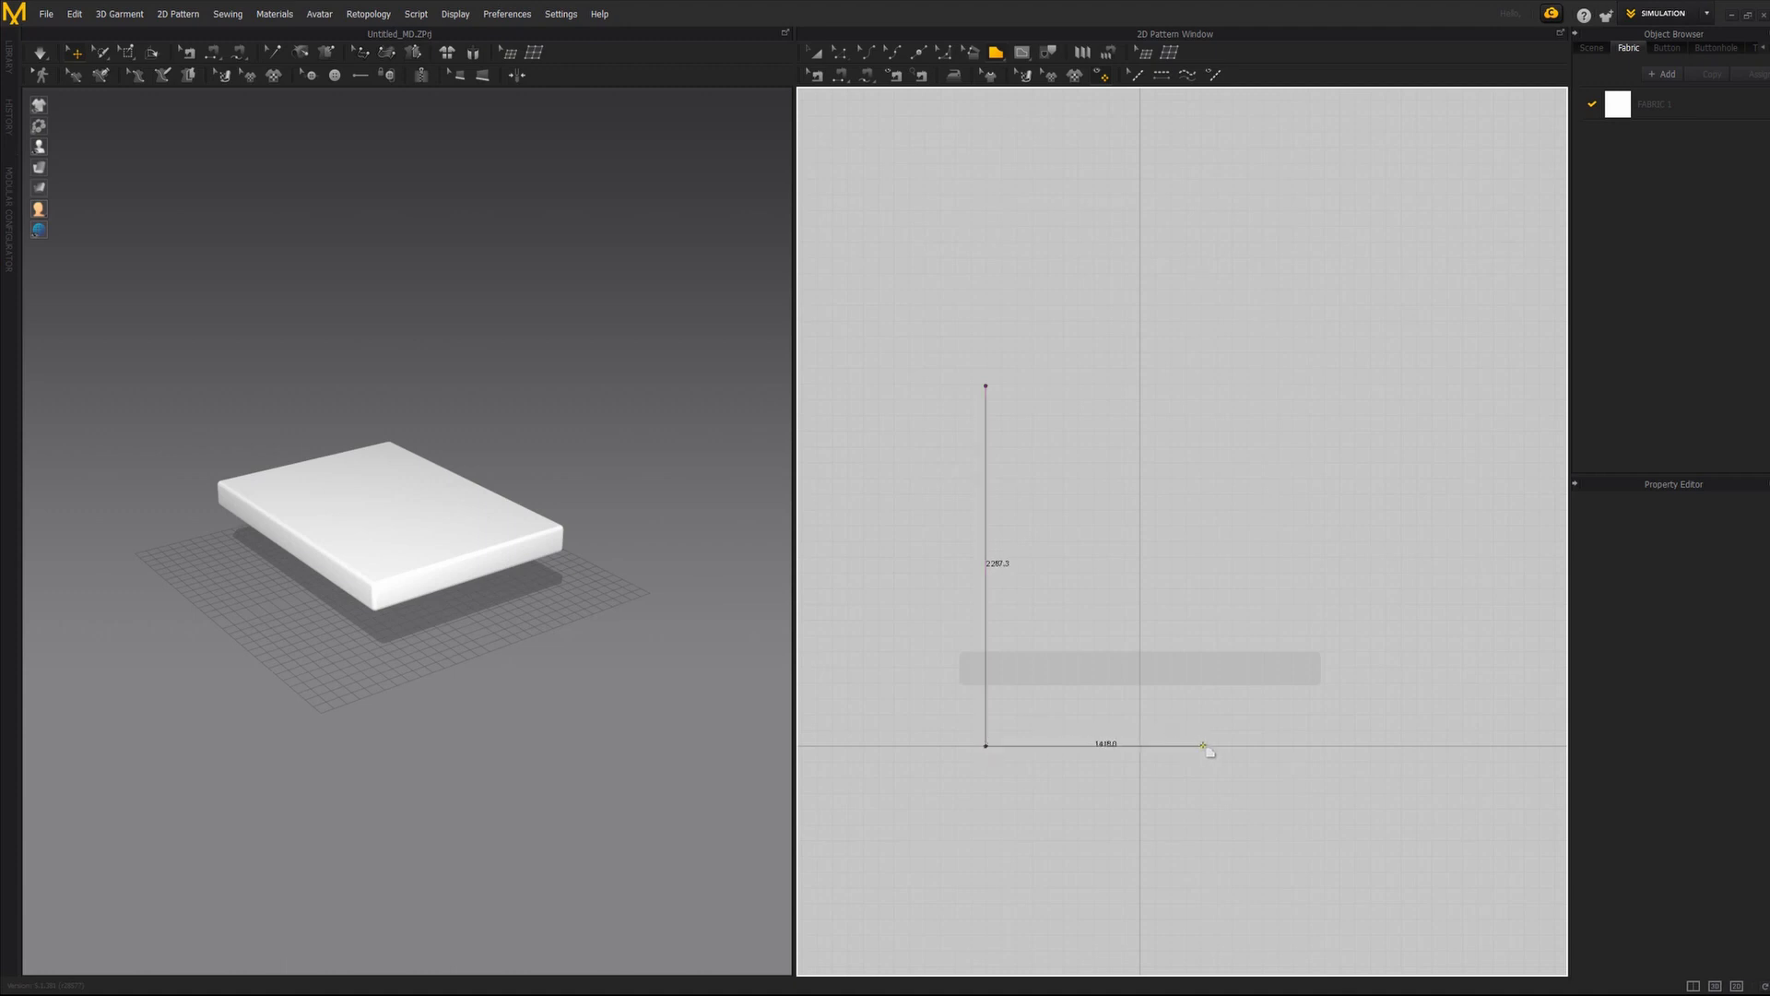
click(1199, 385)
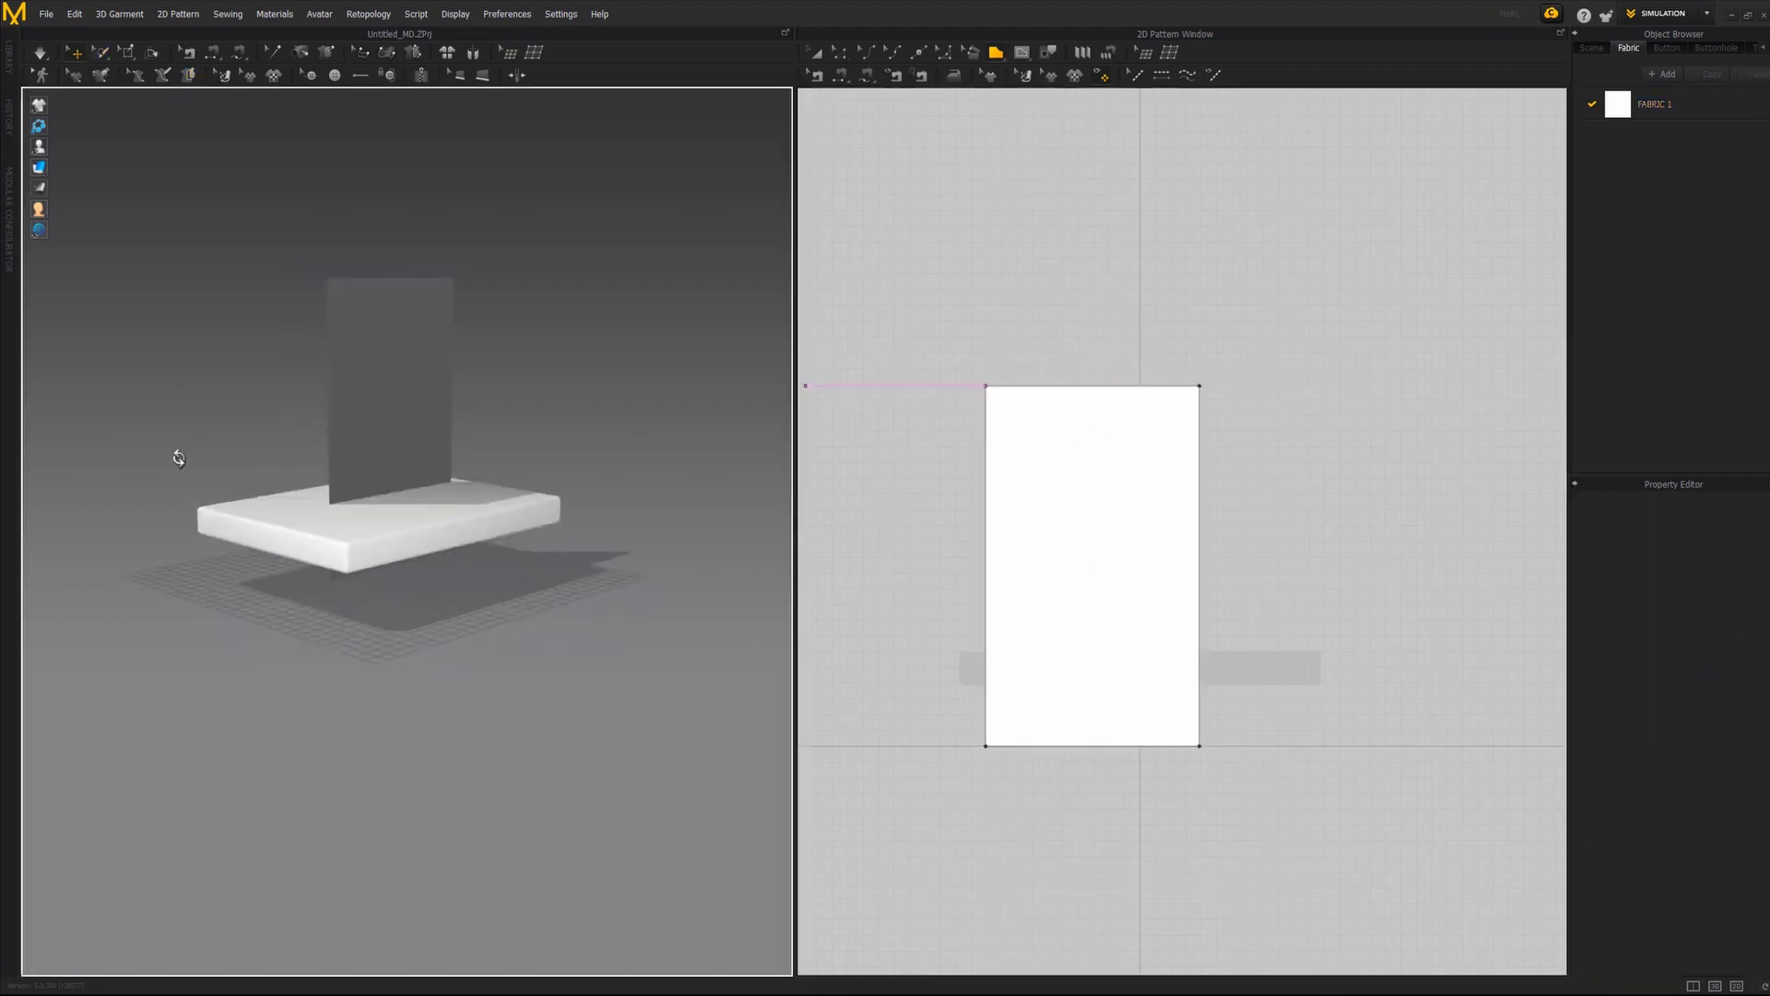
Rotate the fabric pattern from upright to horizontal and place it above the mattress in the 3D view.
right_drag(174, 453, 395, 463)
scroll(412, 465, up, 3)
middle_drag(412, 465, 426, 510)
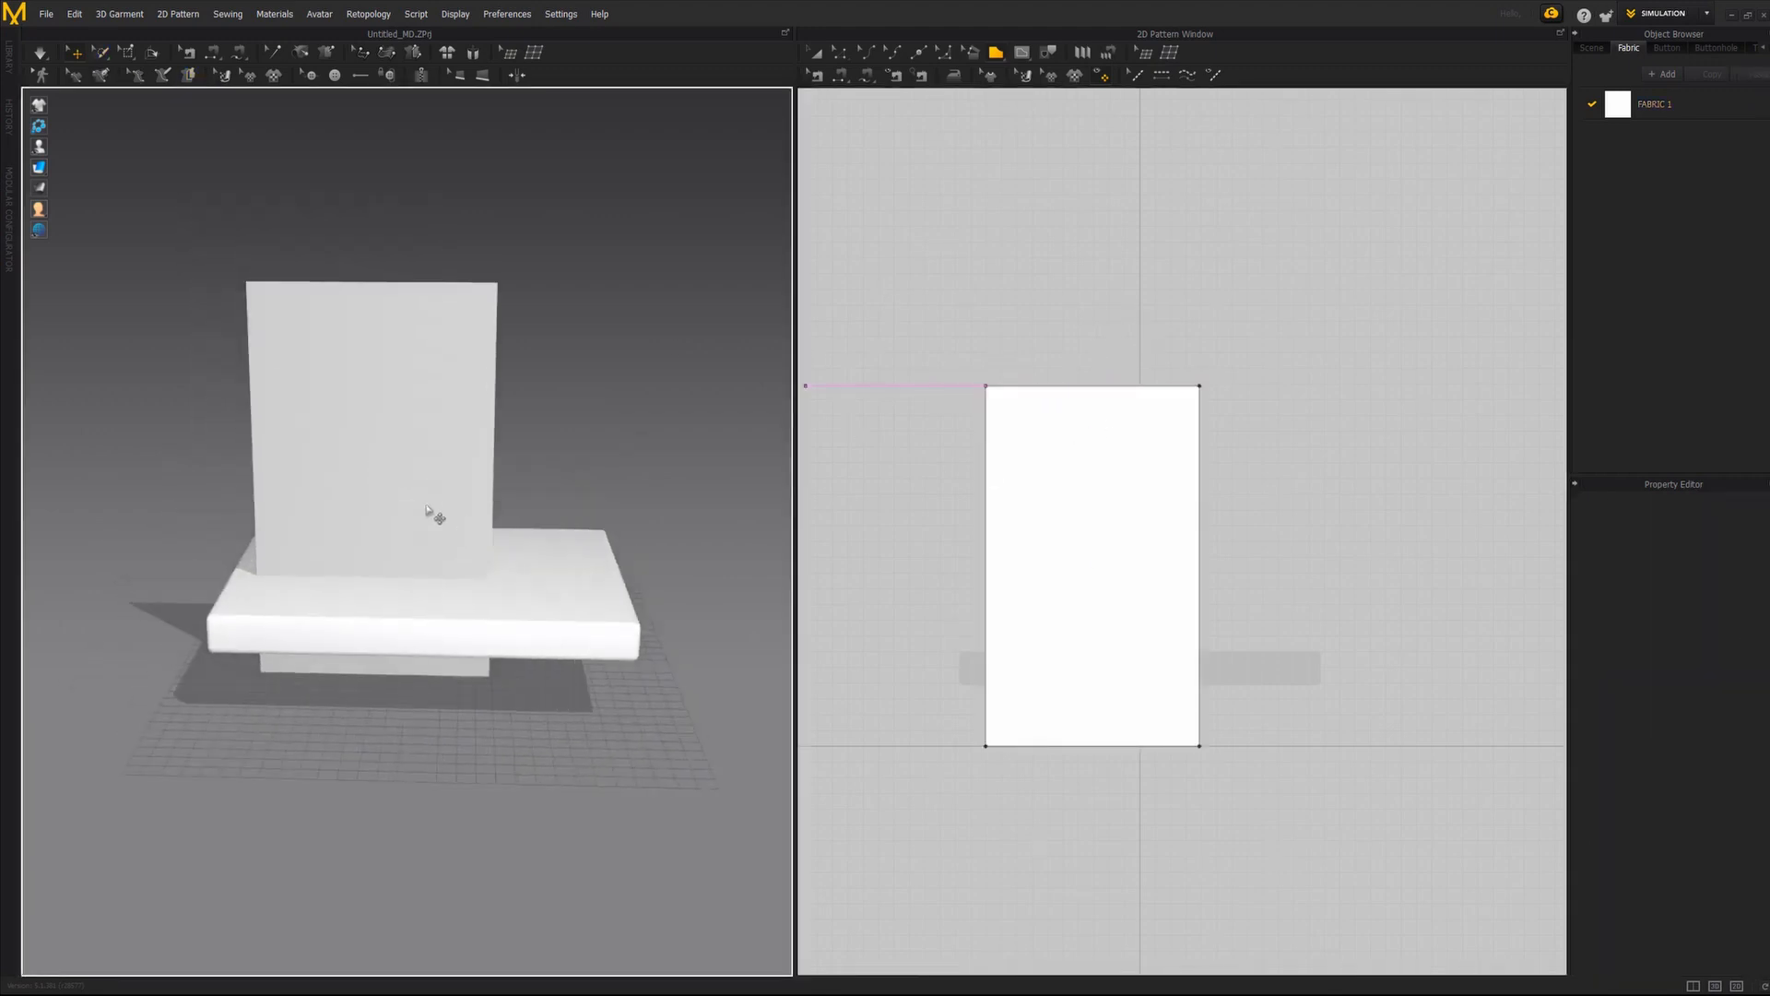
right_drag(440, 373, 521, 557)
click(414, 485)
right_drag(404, 546, 465, 492)
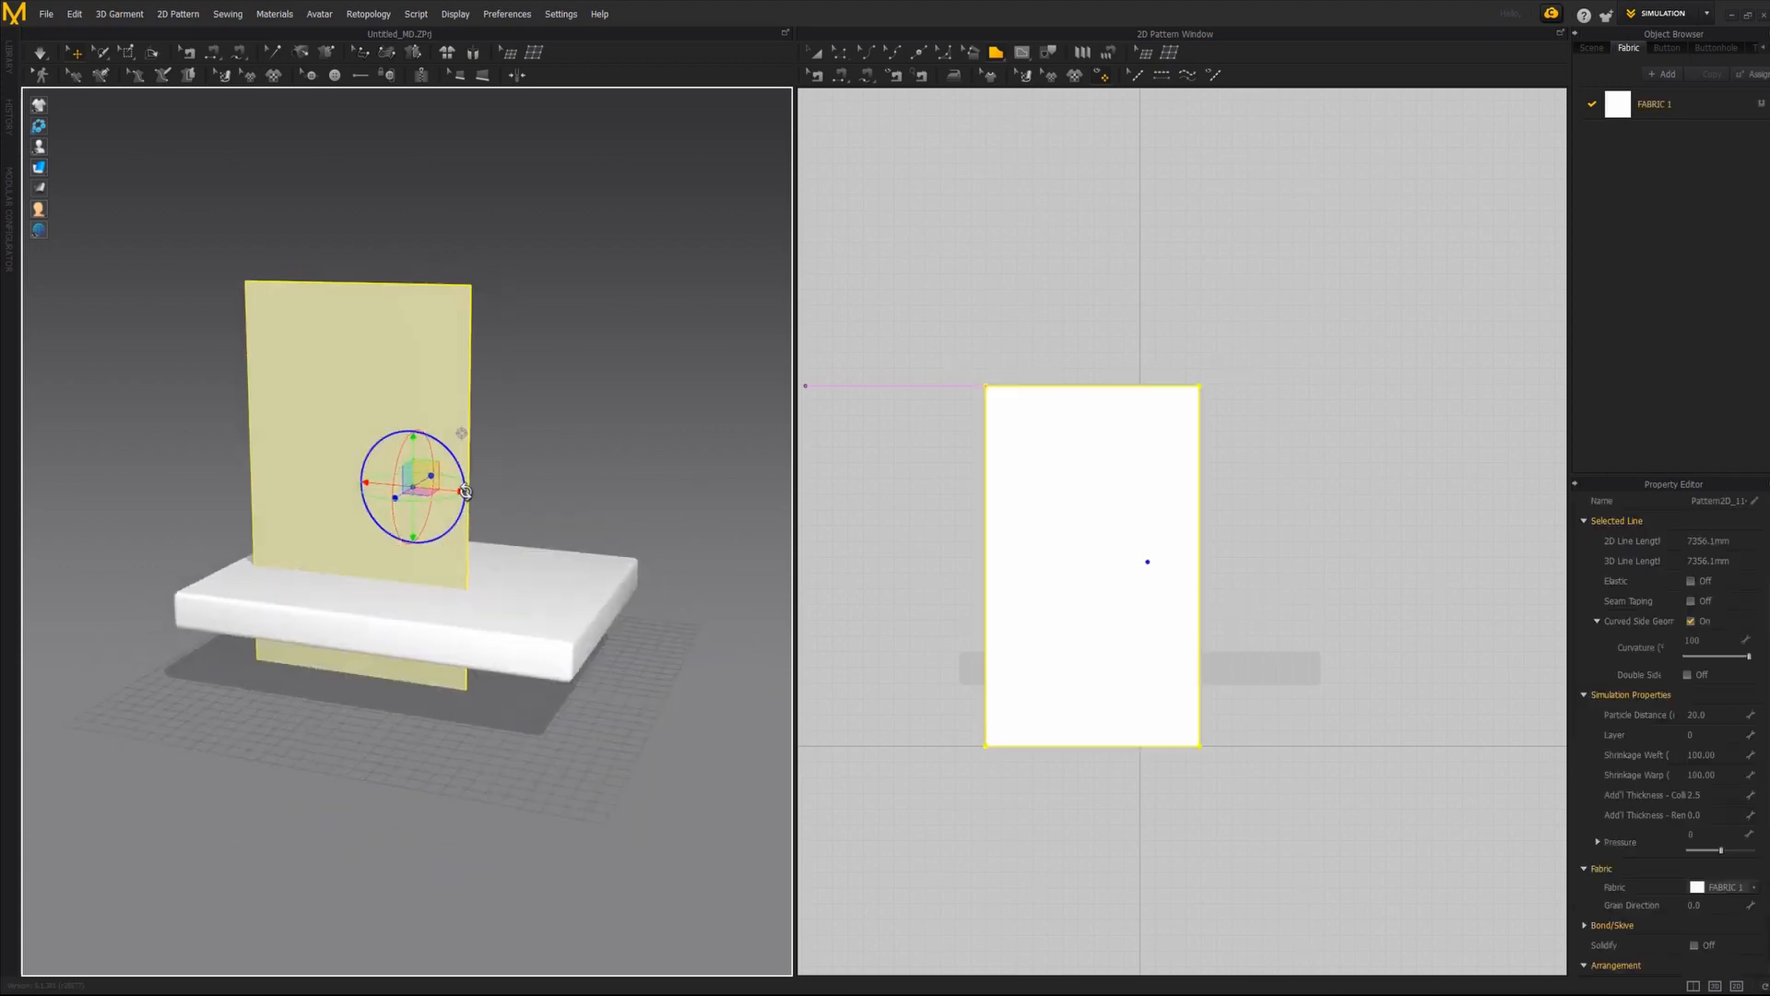
drag(428, 498, 440, 443)
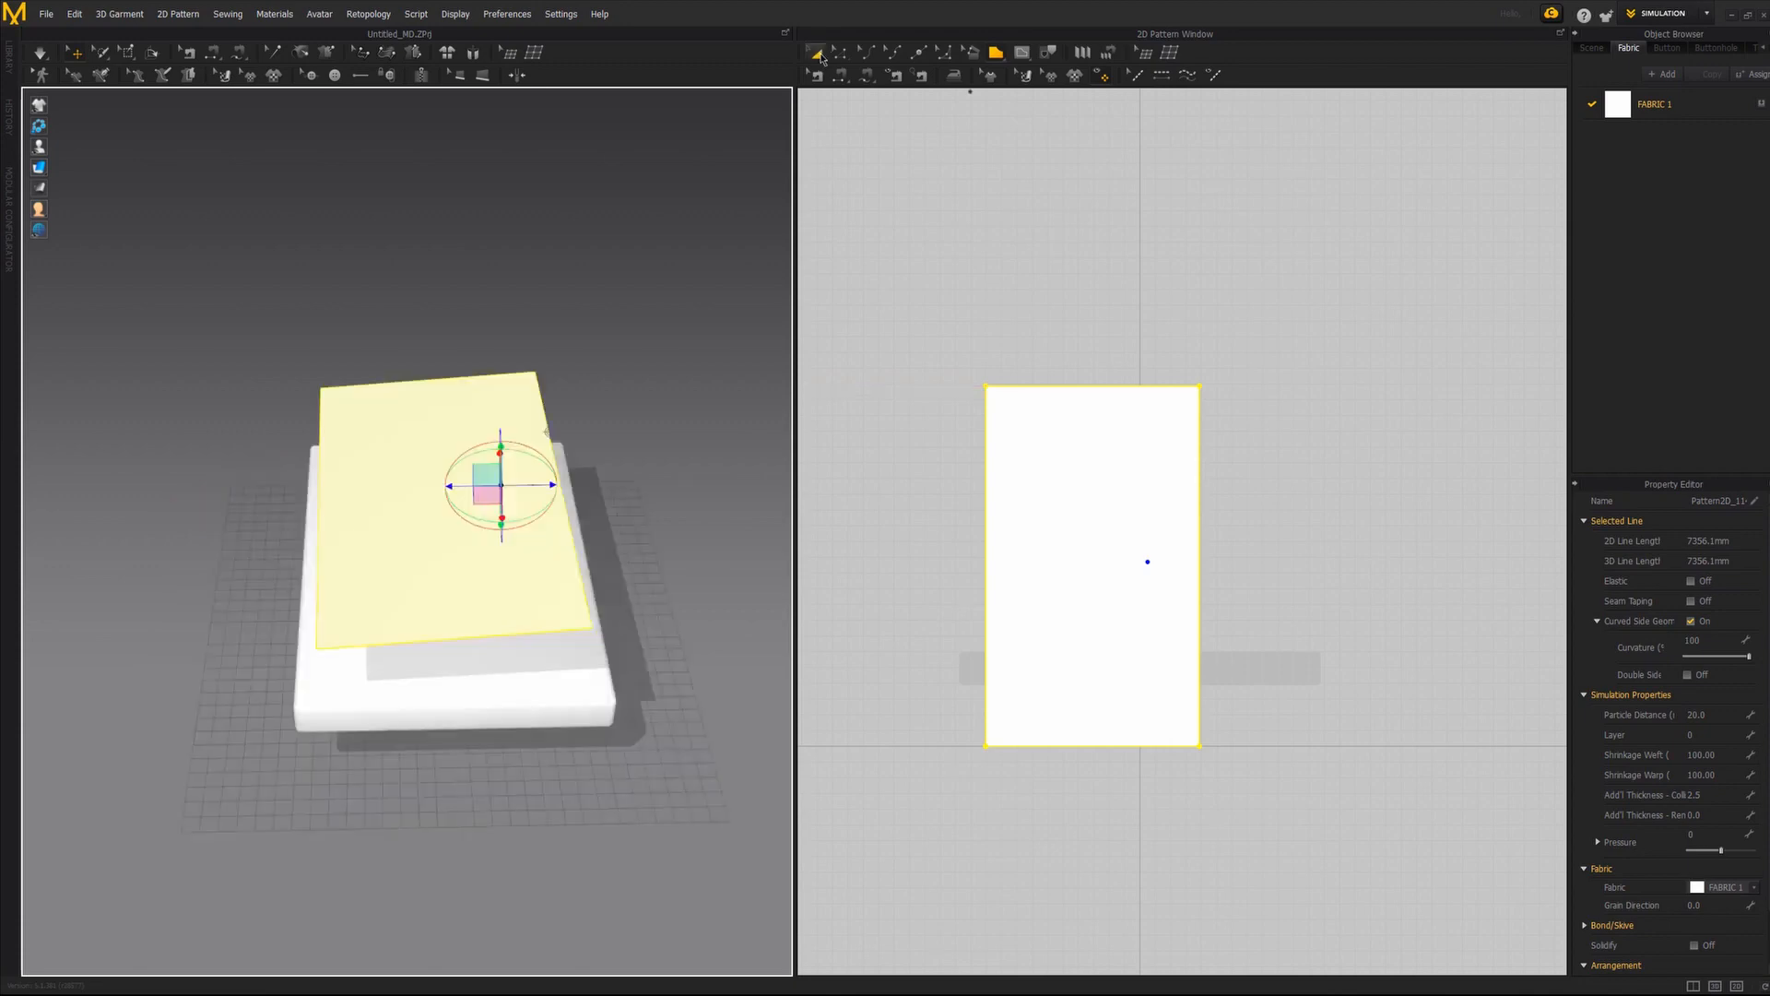
Enlarge the fabric pattern to about 1758 mm wide and 2465 mm long so it slightly overhangs the mattress.
click(815, 55)
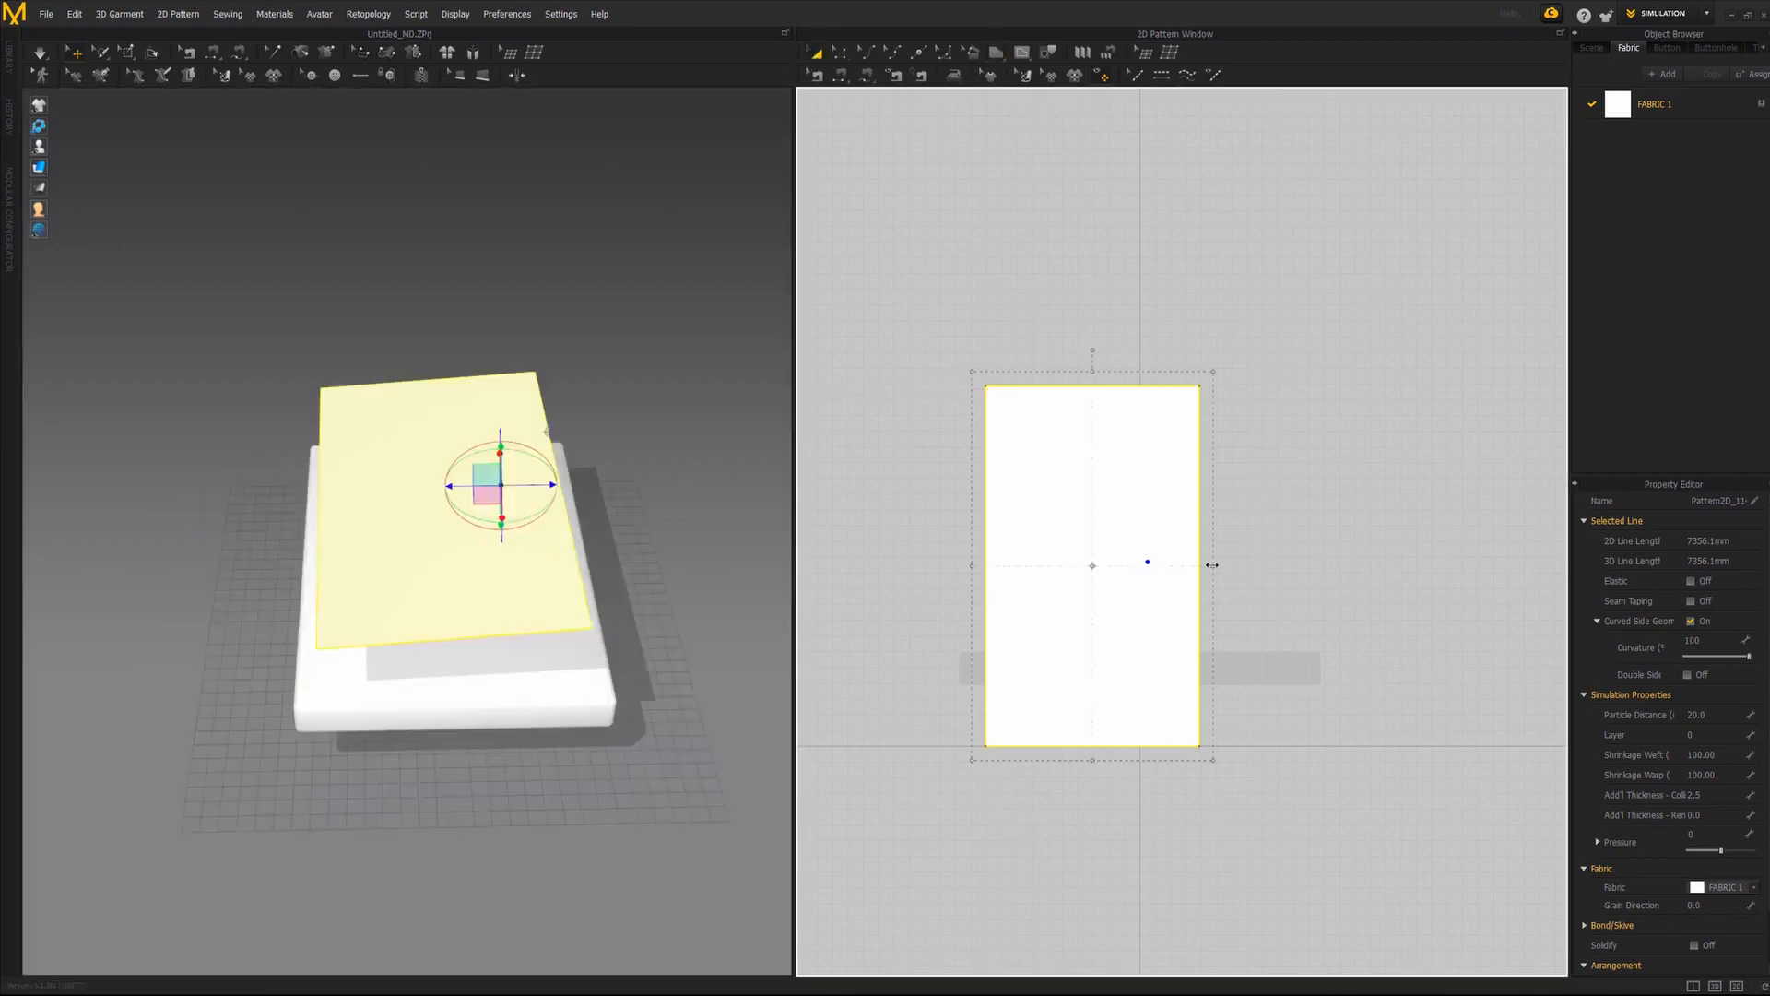
mouse_move(1220, 565)
mouse_down()
mouse_move(1251, 566)
mouse_move(1237, 561)
mouse_up()
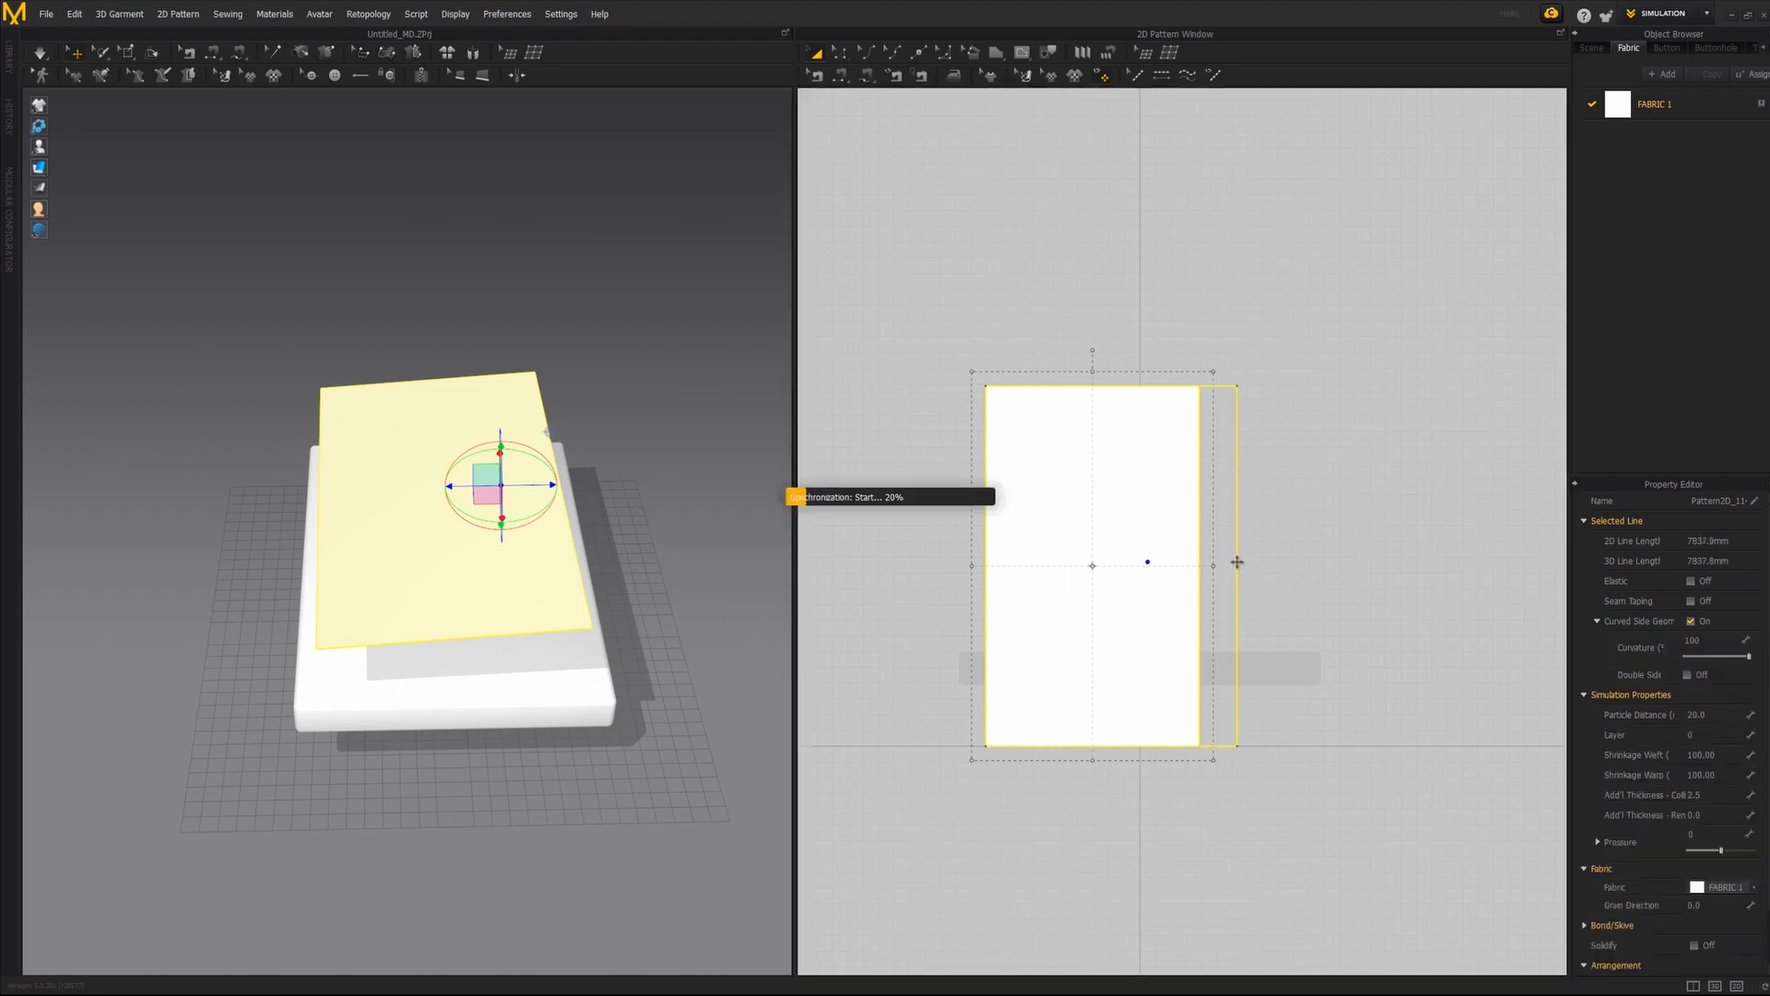
drag(974, 373, 933, 332)
drag(924, 468, 924, 467)
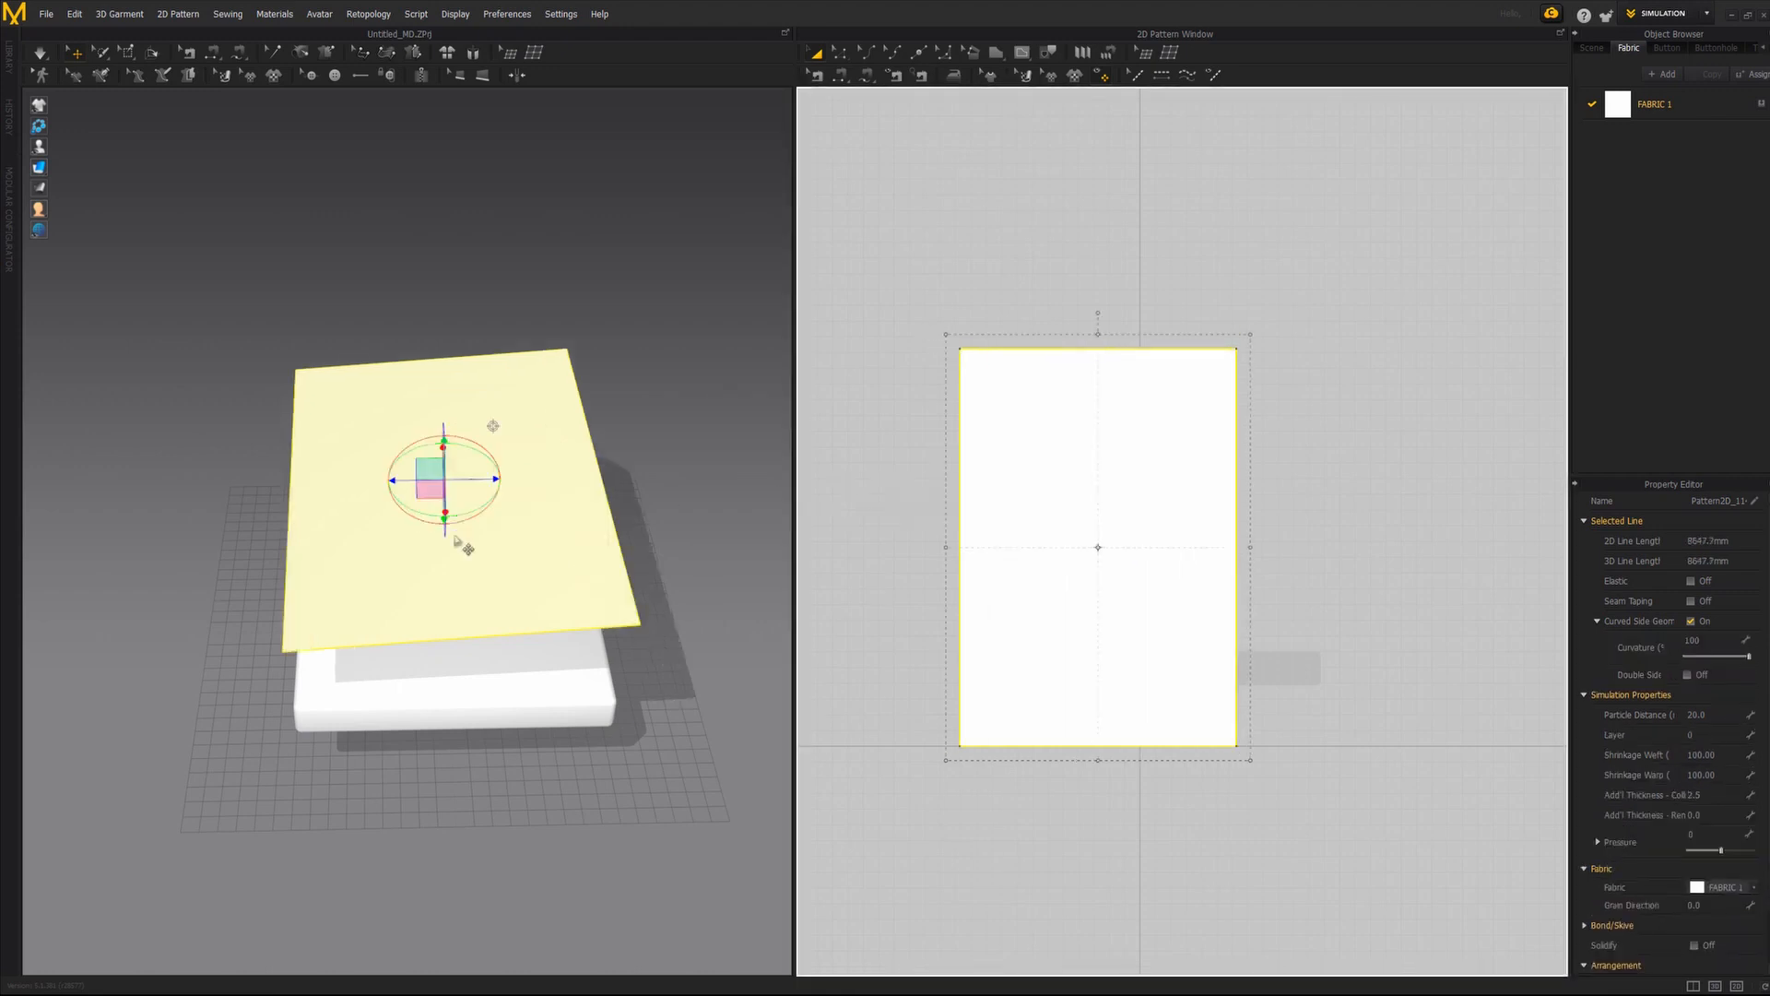
right_drag(478, 577, 655, 506)
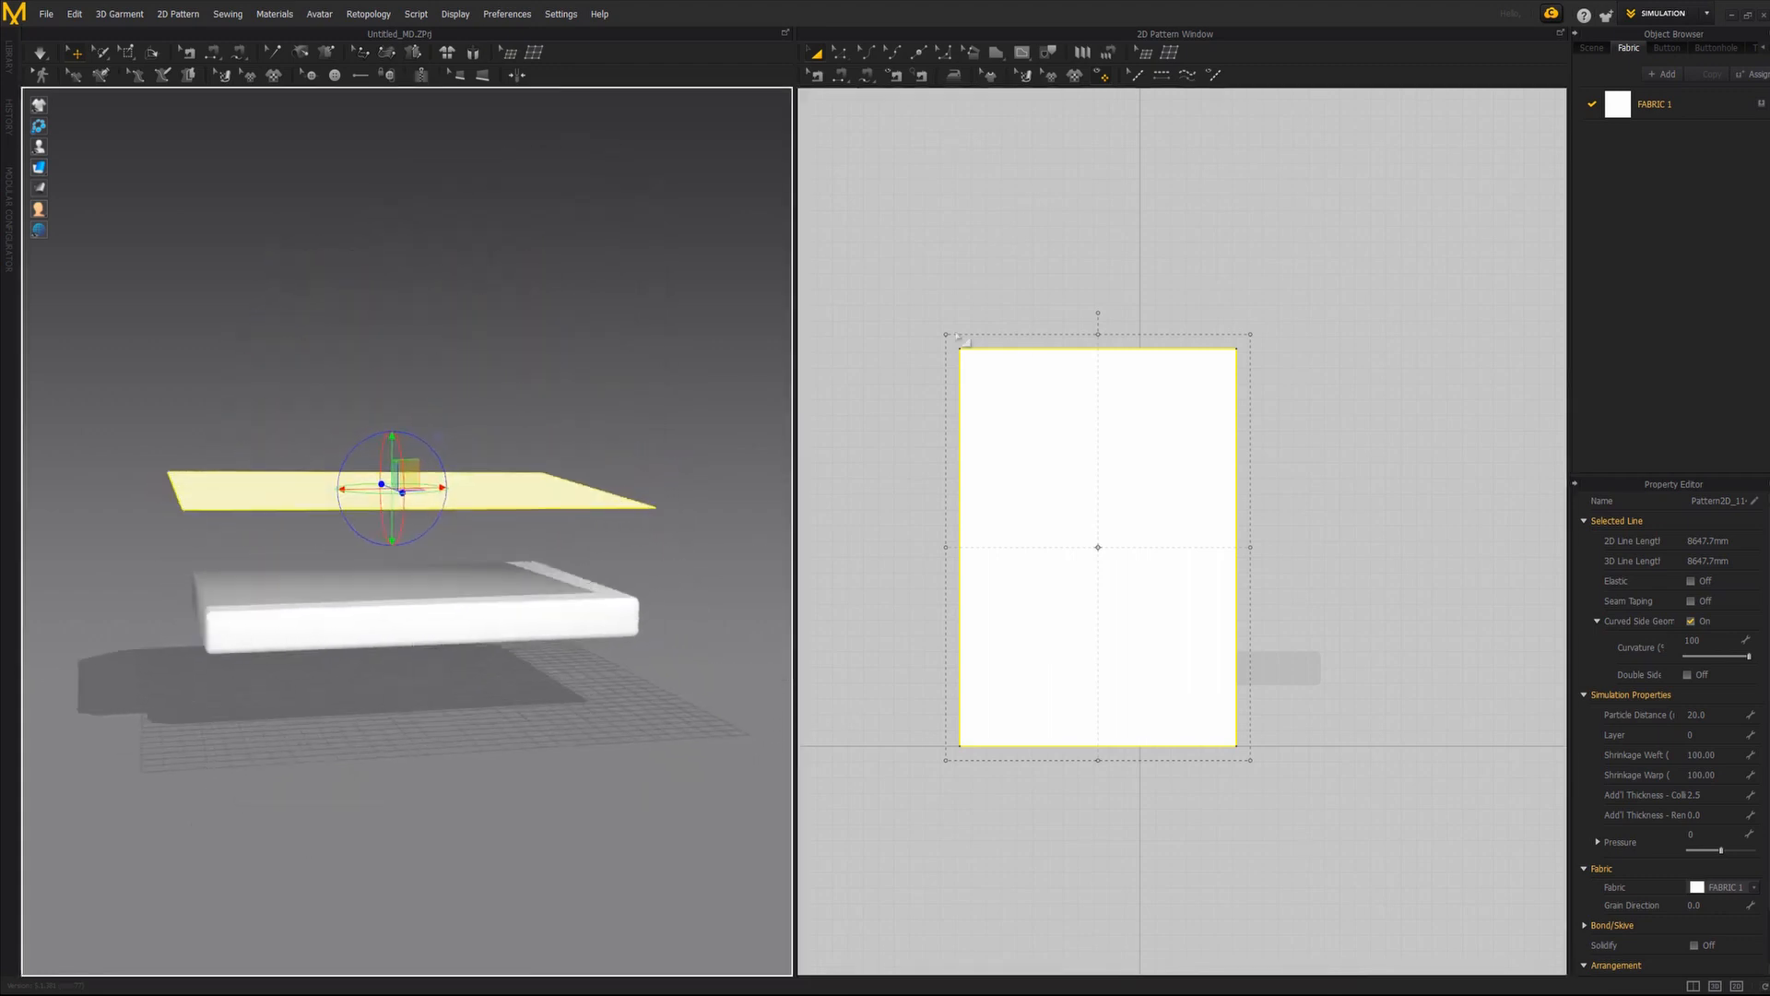
drag(944, 334, 950, 343)
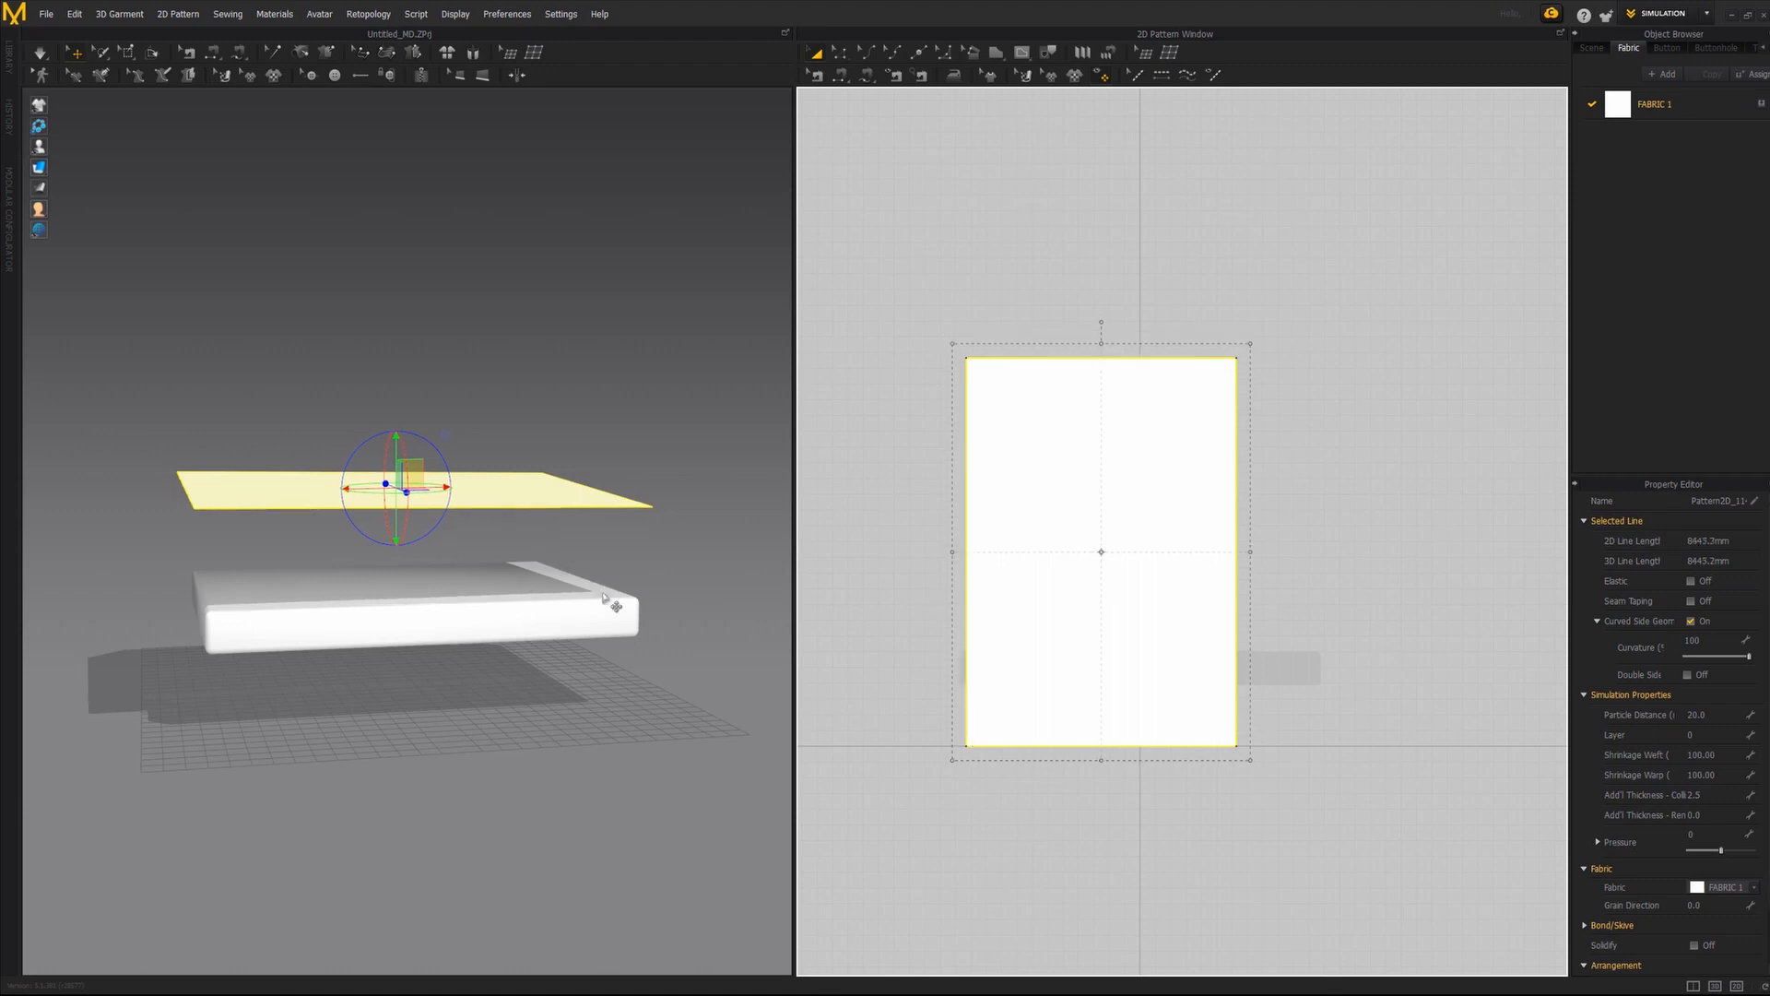
Lower the fabric close to the mattress and run the simulation until it rests on the top surface.
right_drag(396, 444, 650, 525)
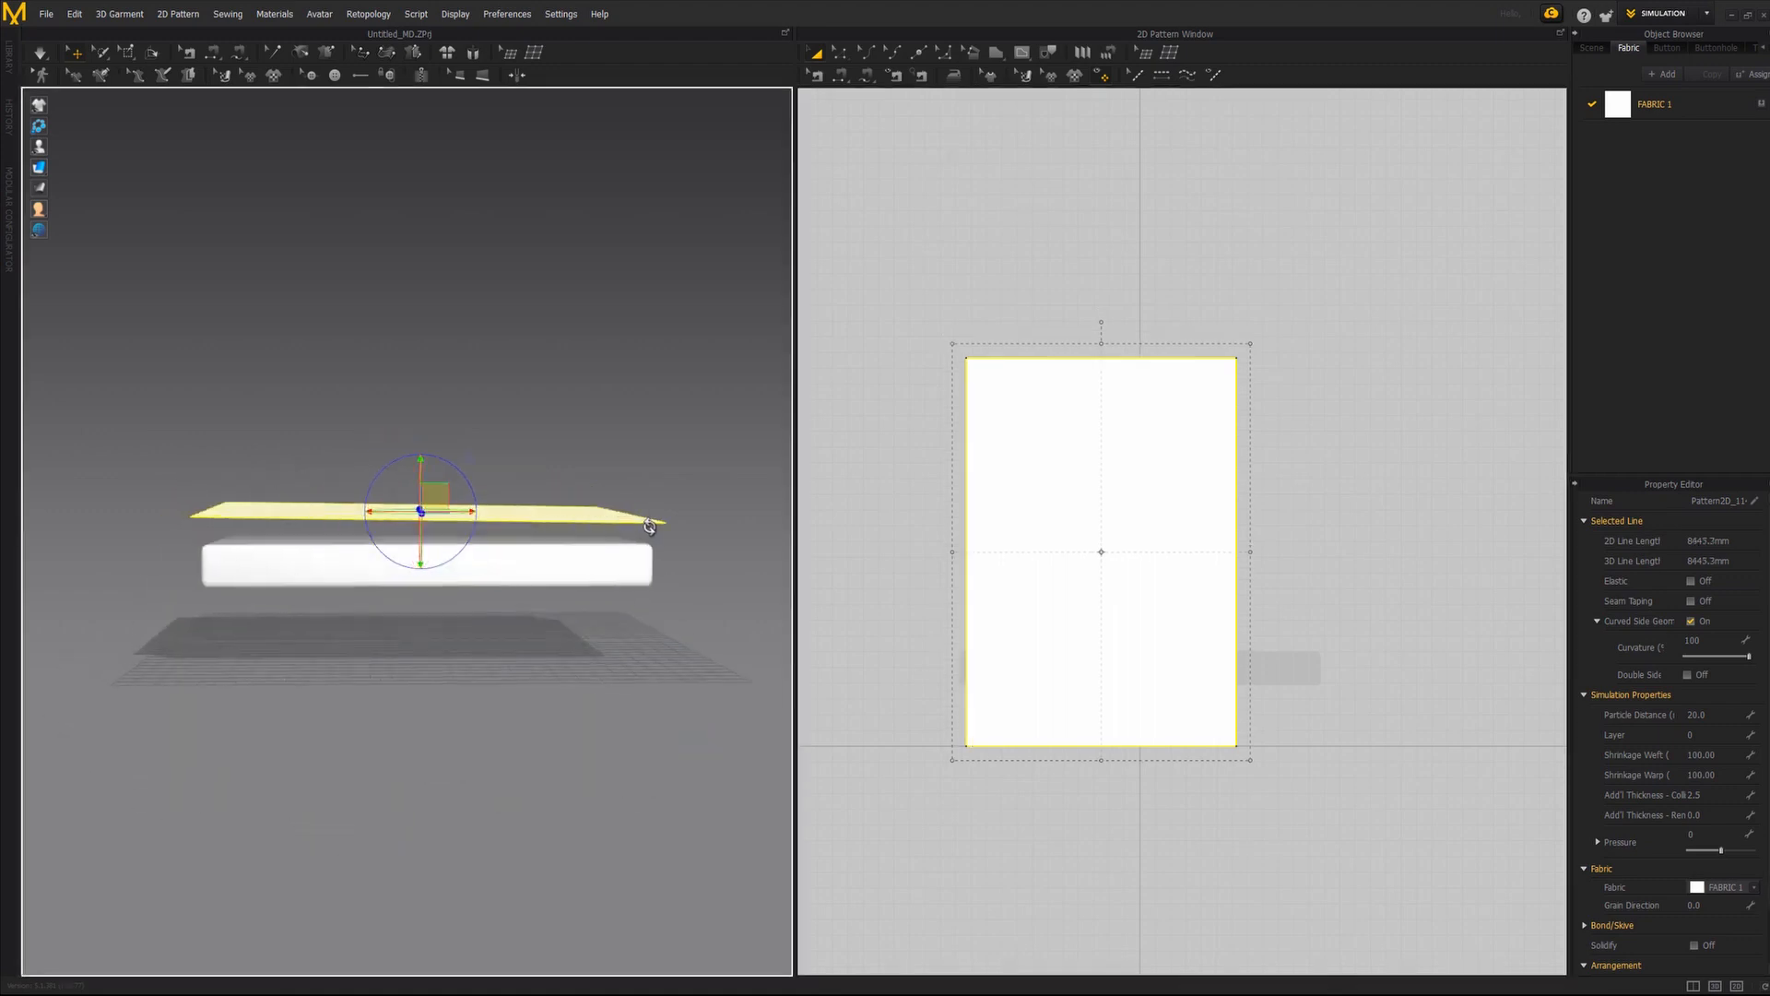
key(space)
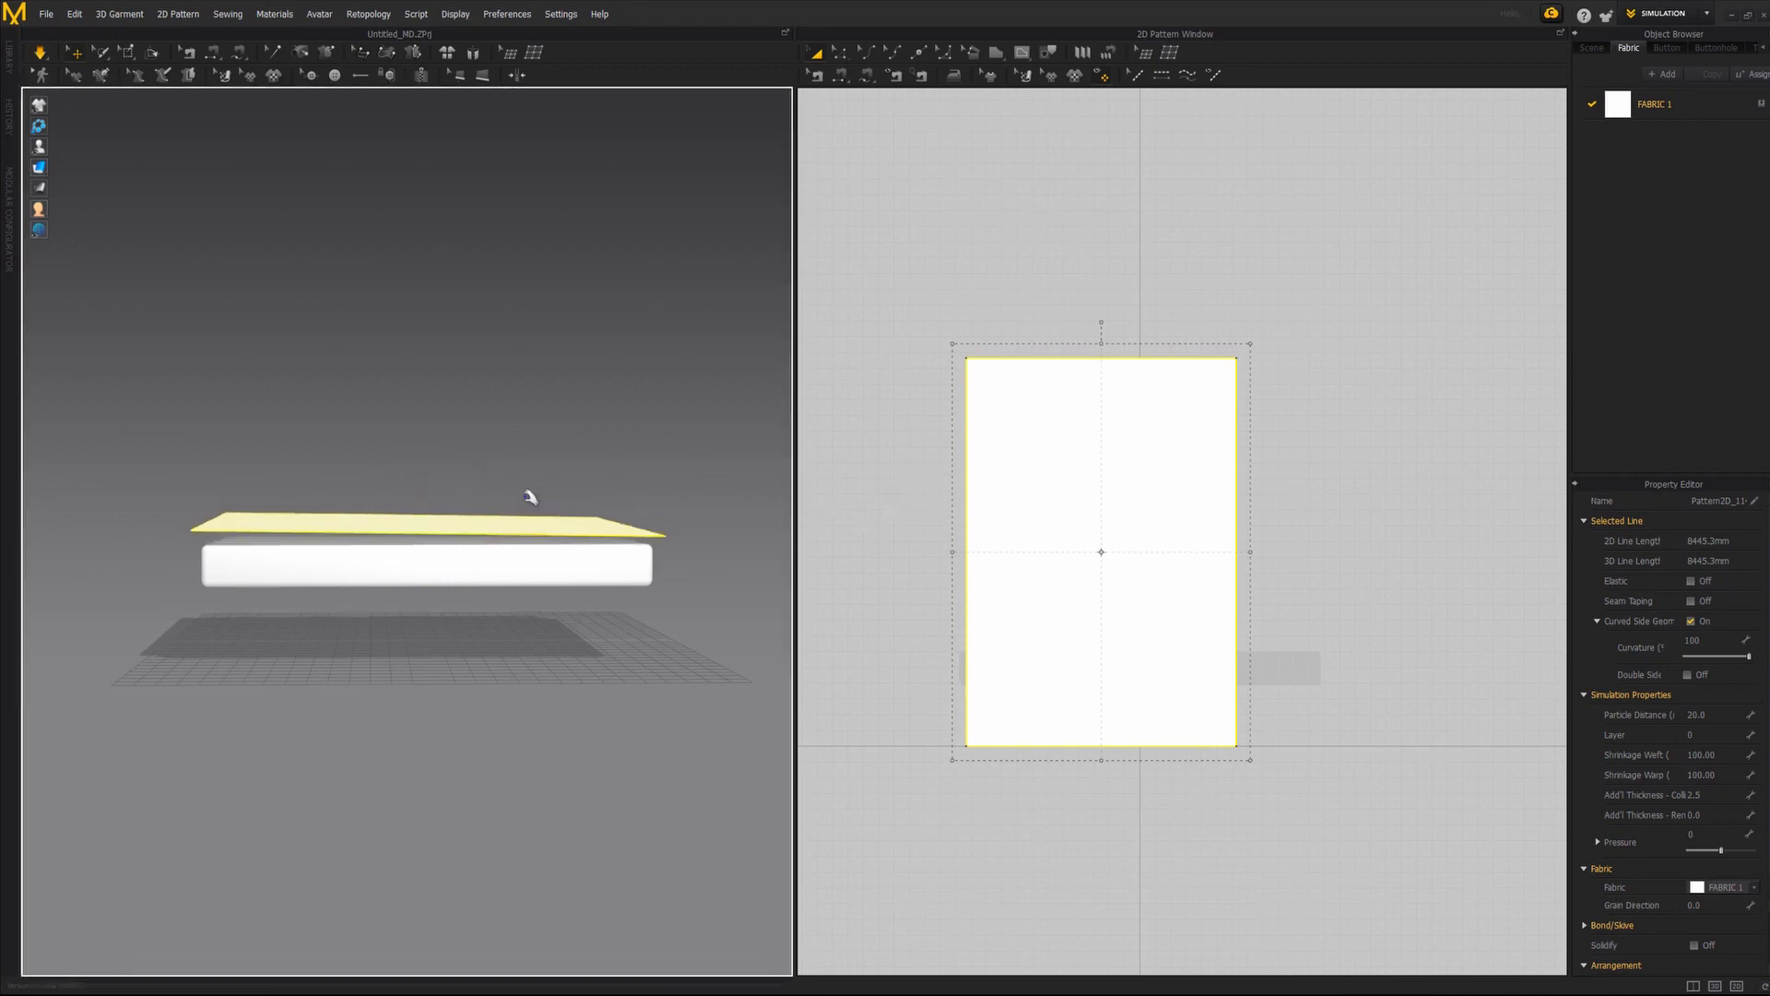
key(space)
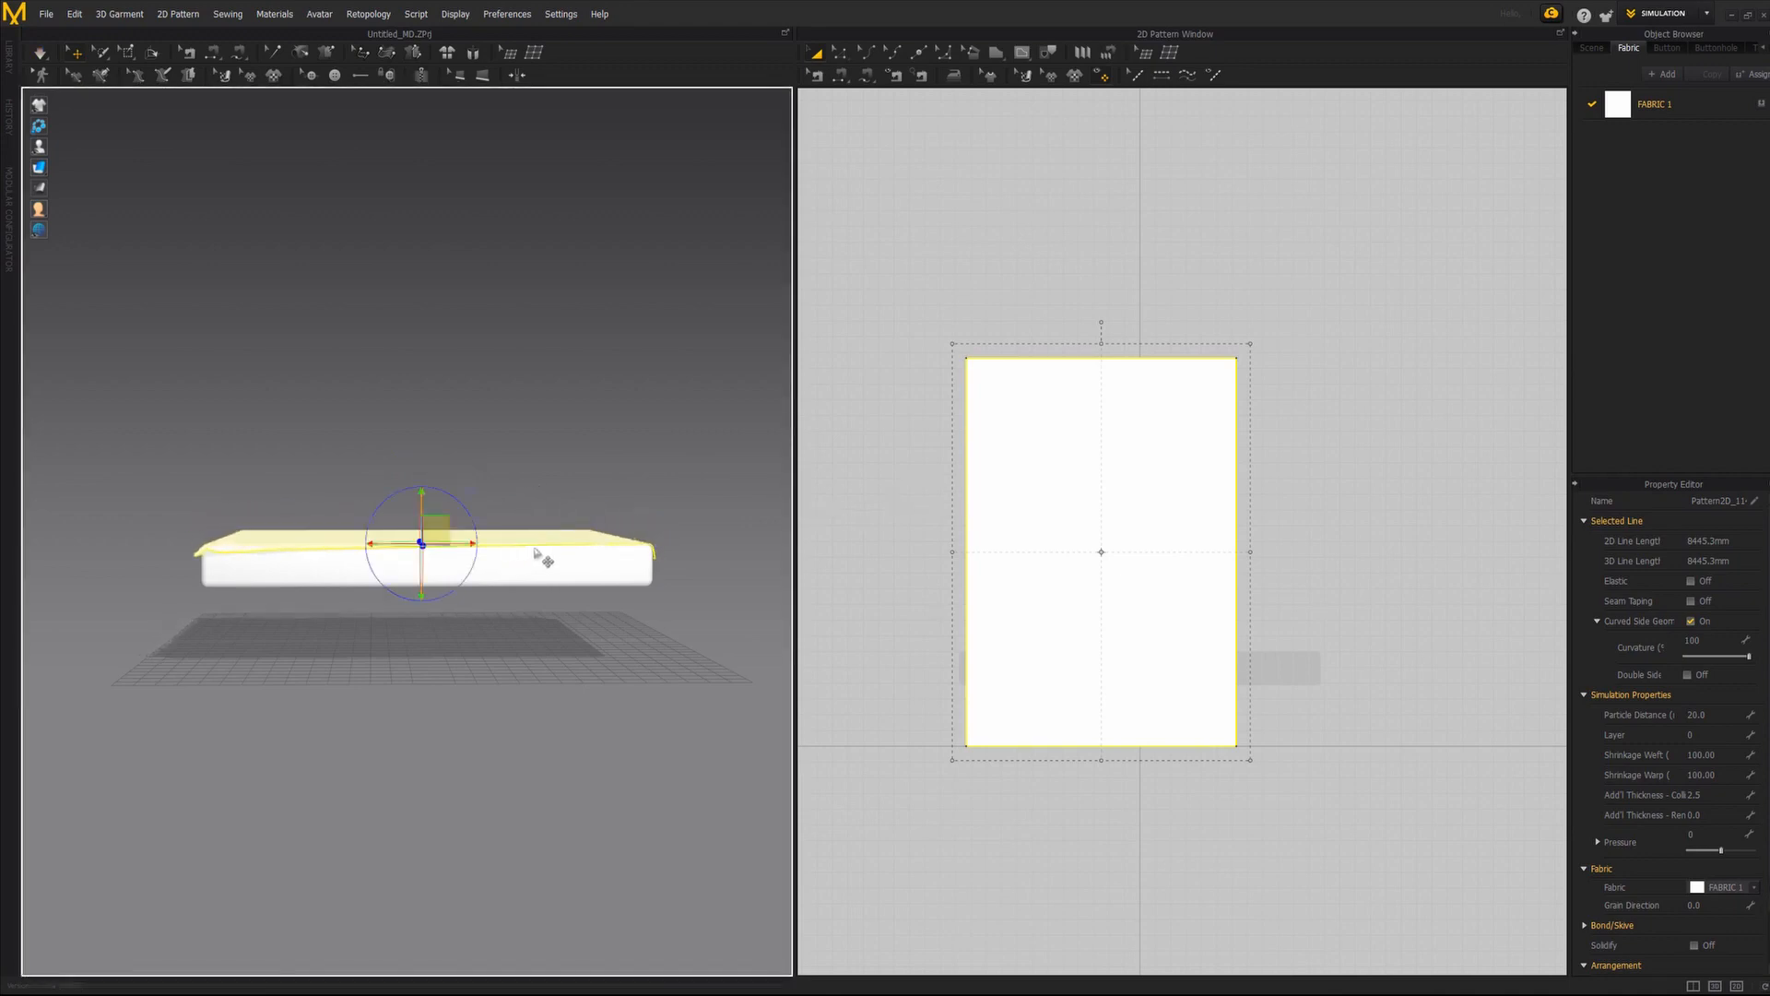
right_drag(556, 554, 708, 544)
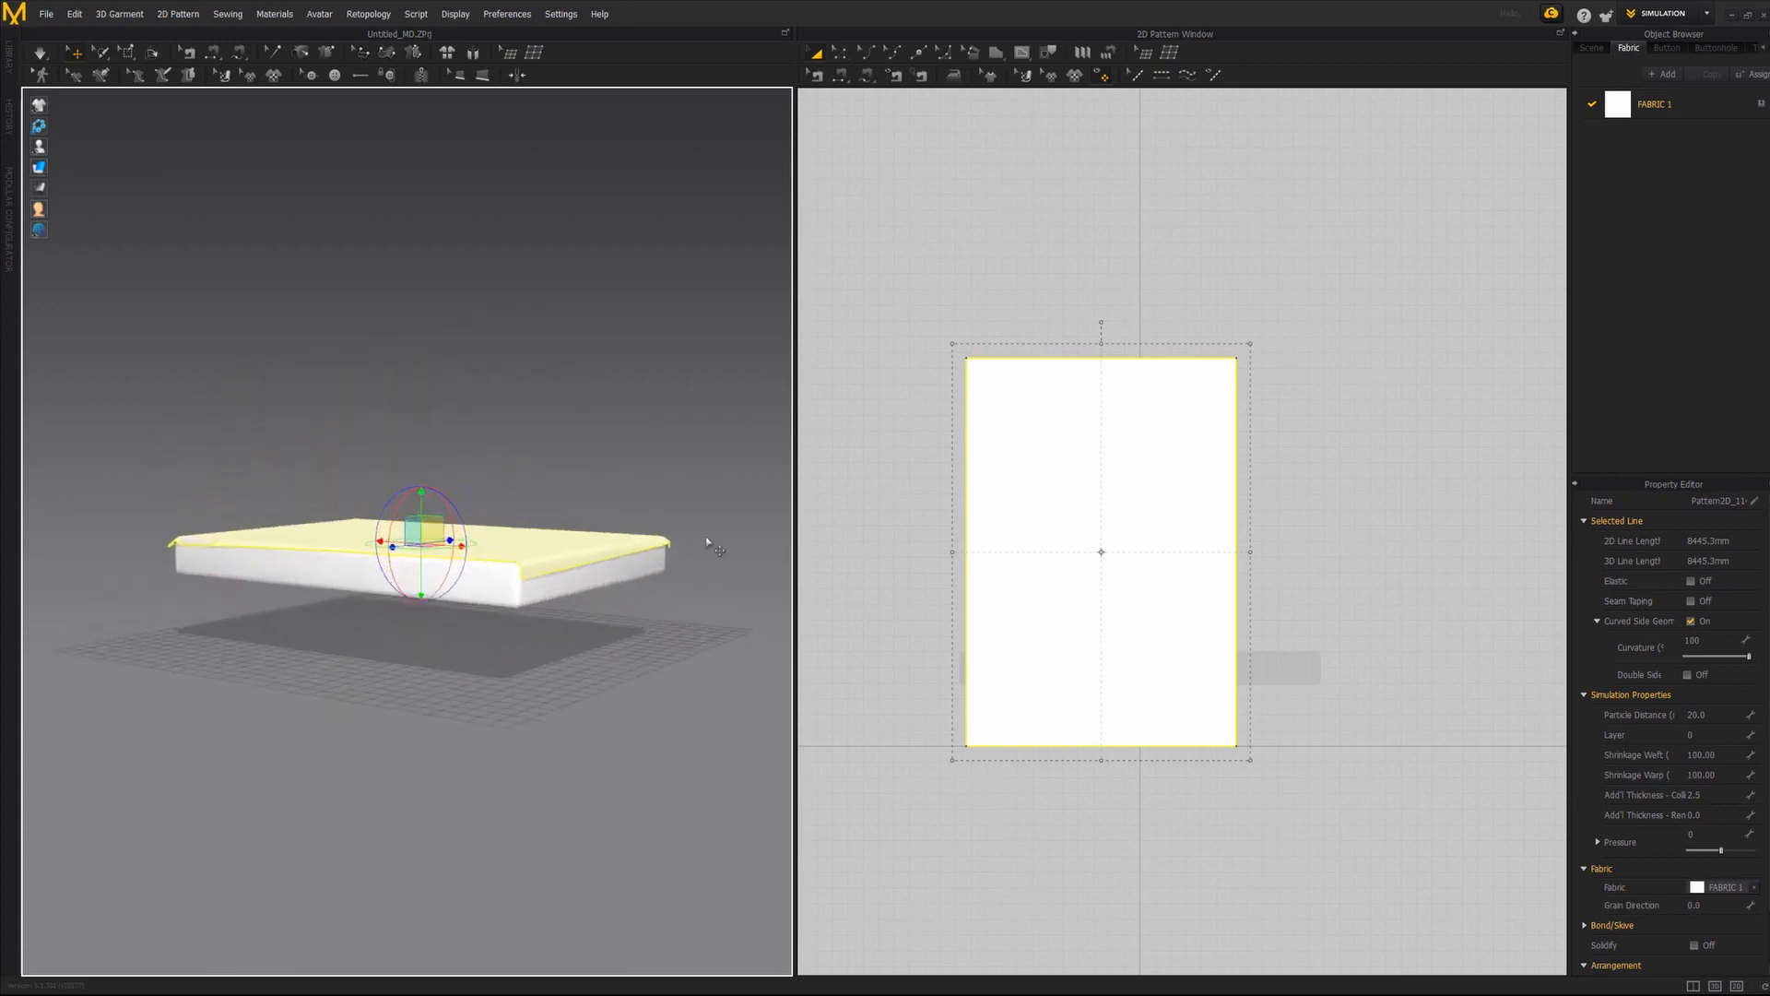
Offset all four edges of the rectangular pattern outward by 200 mm with unfilled corners.
click(840, 54)
click(1072, 358)
shift+click(1237, 442)
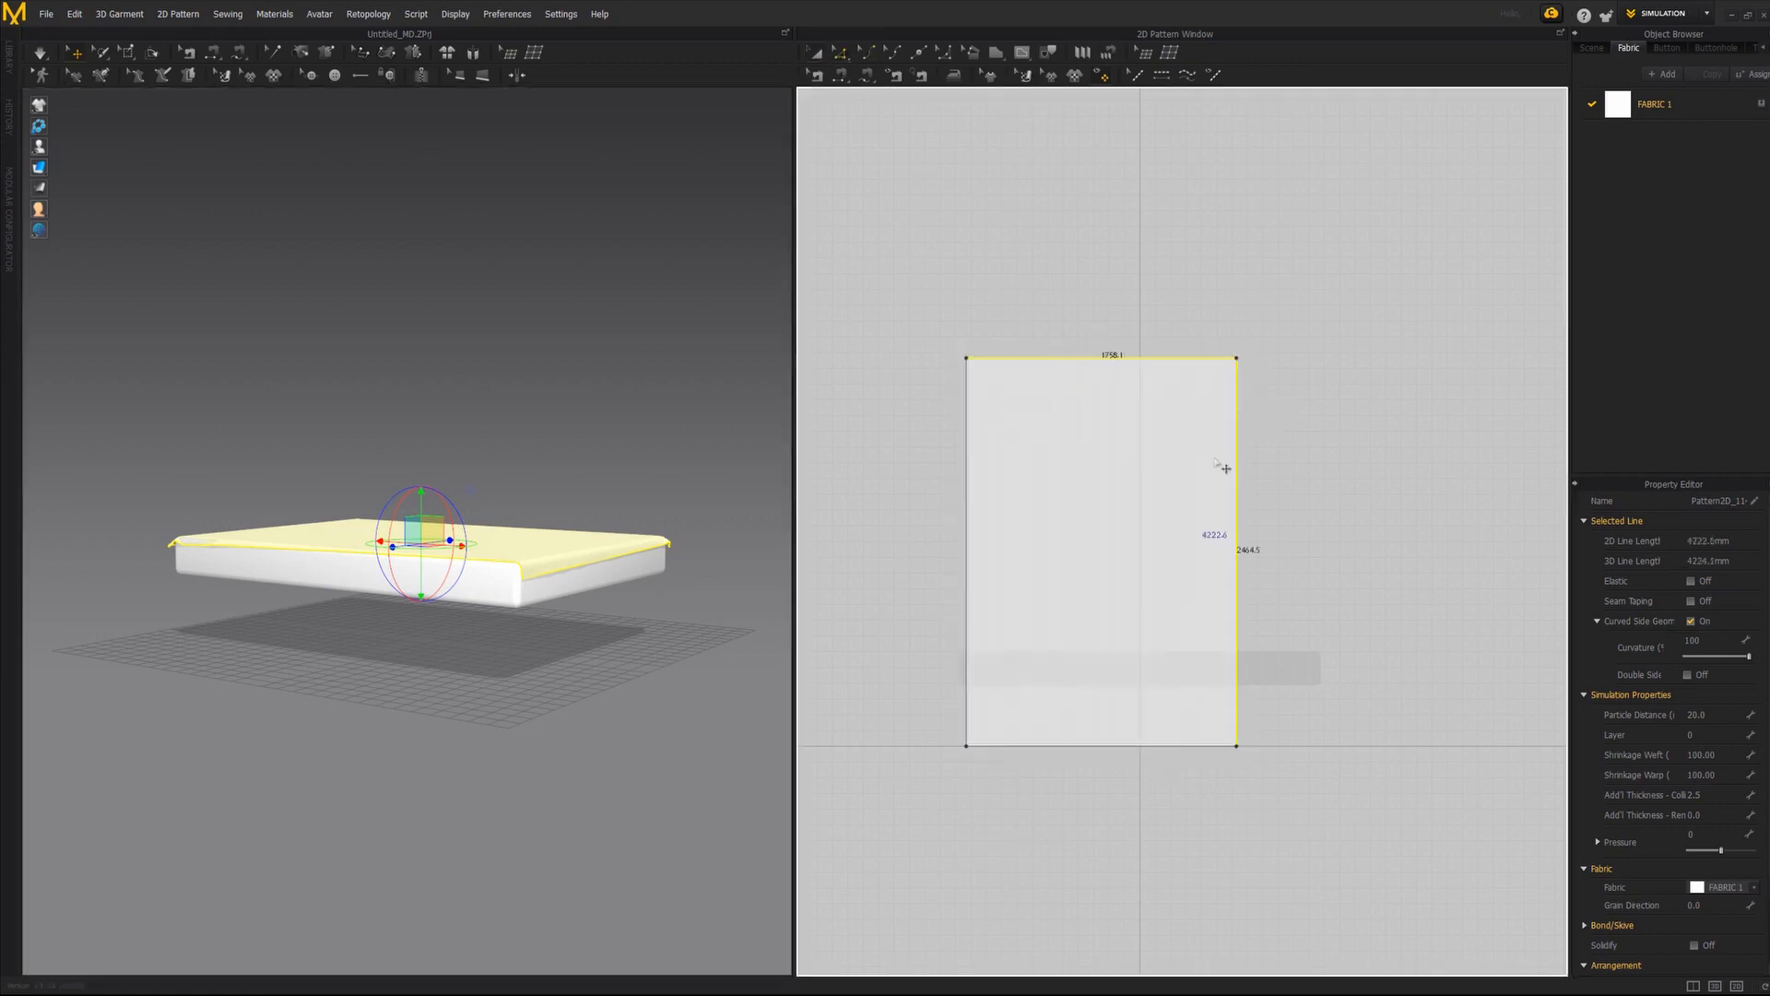
shift+click(1054, 746)
shift+click(967, 476)
right_click(965, 475)
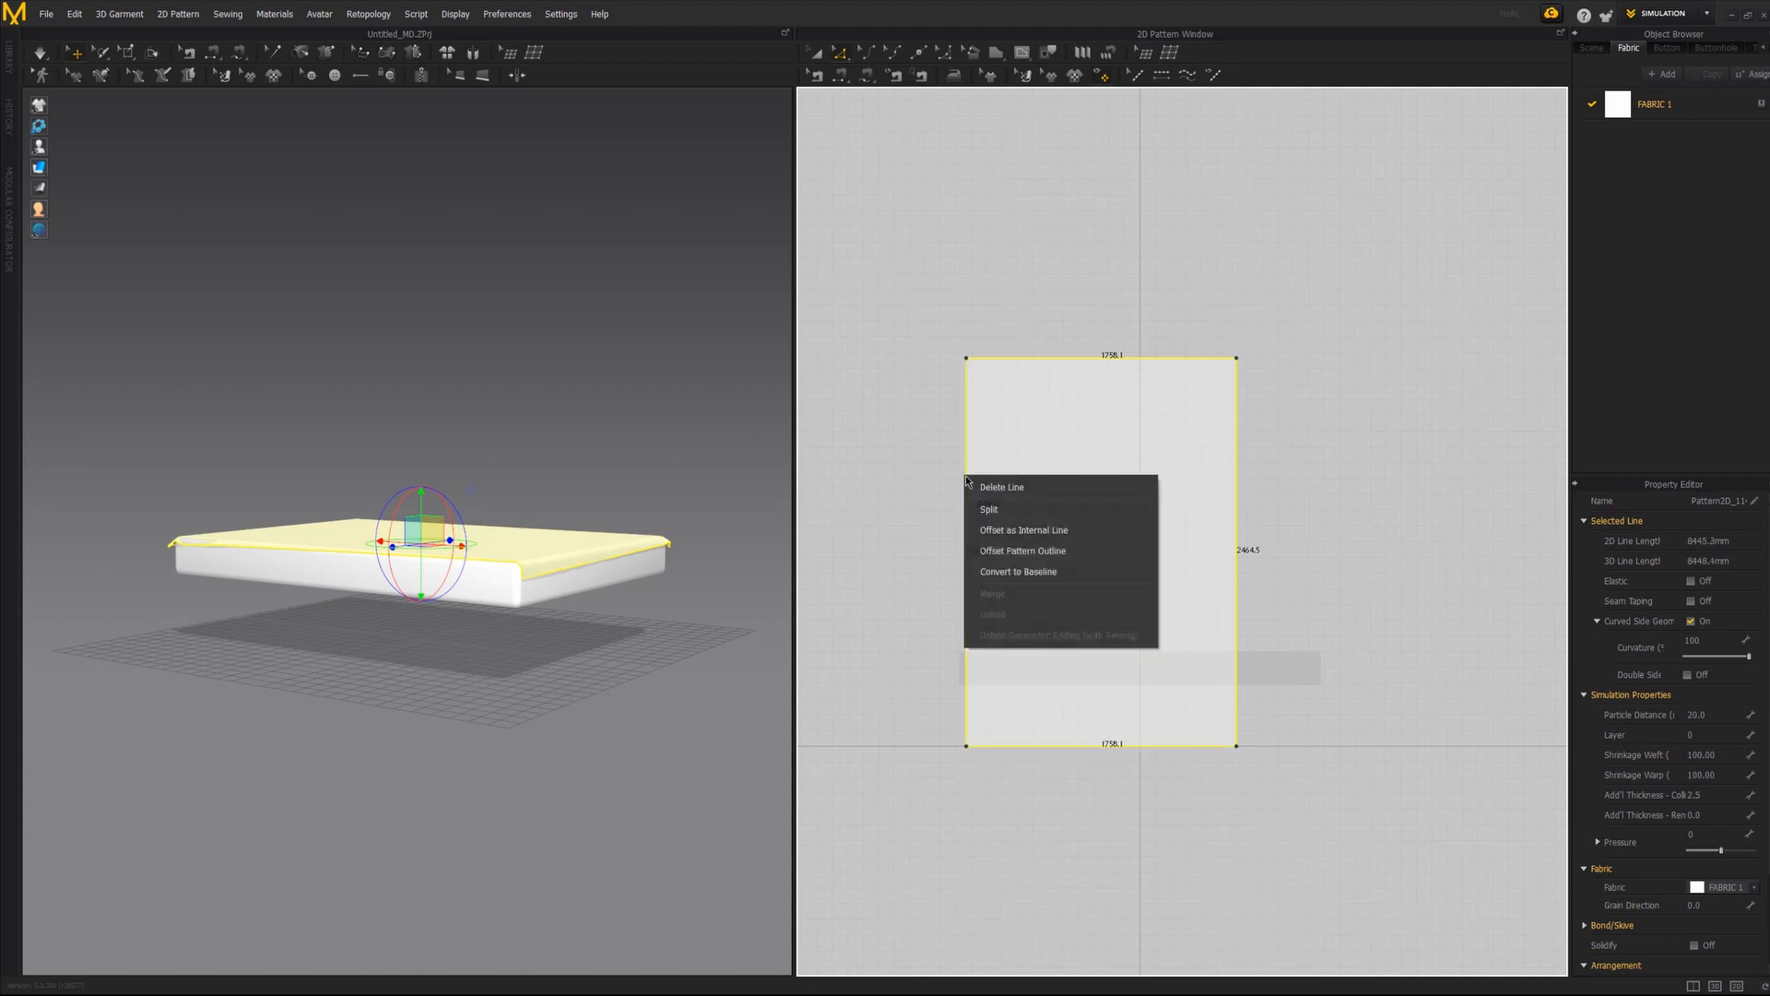
click(1022, 552)
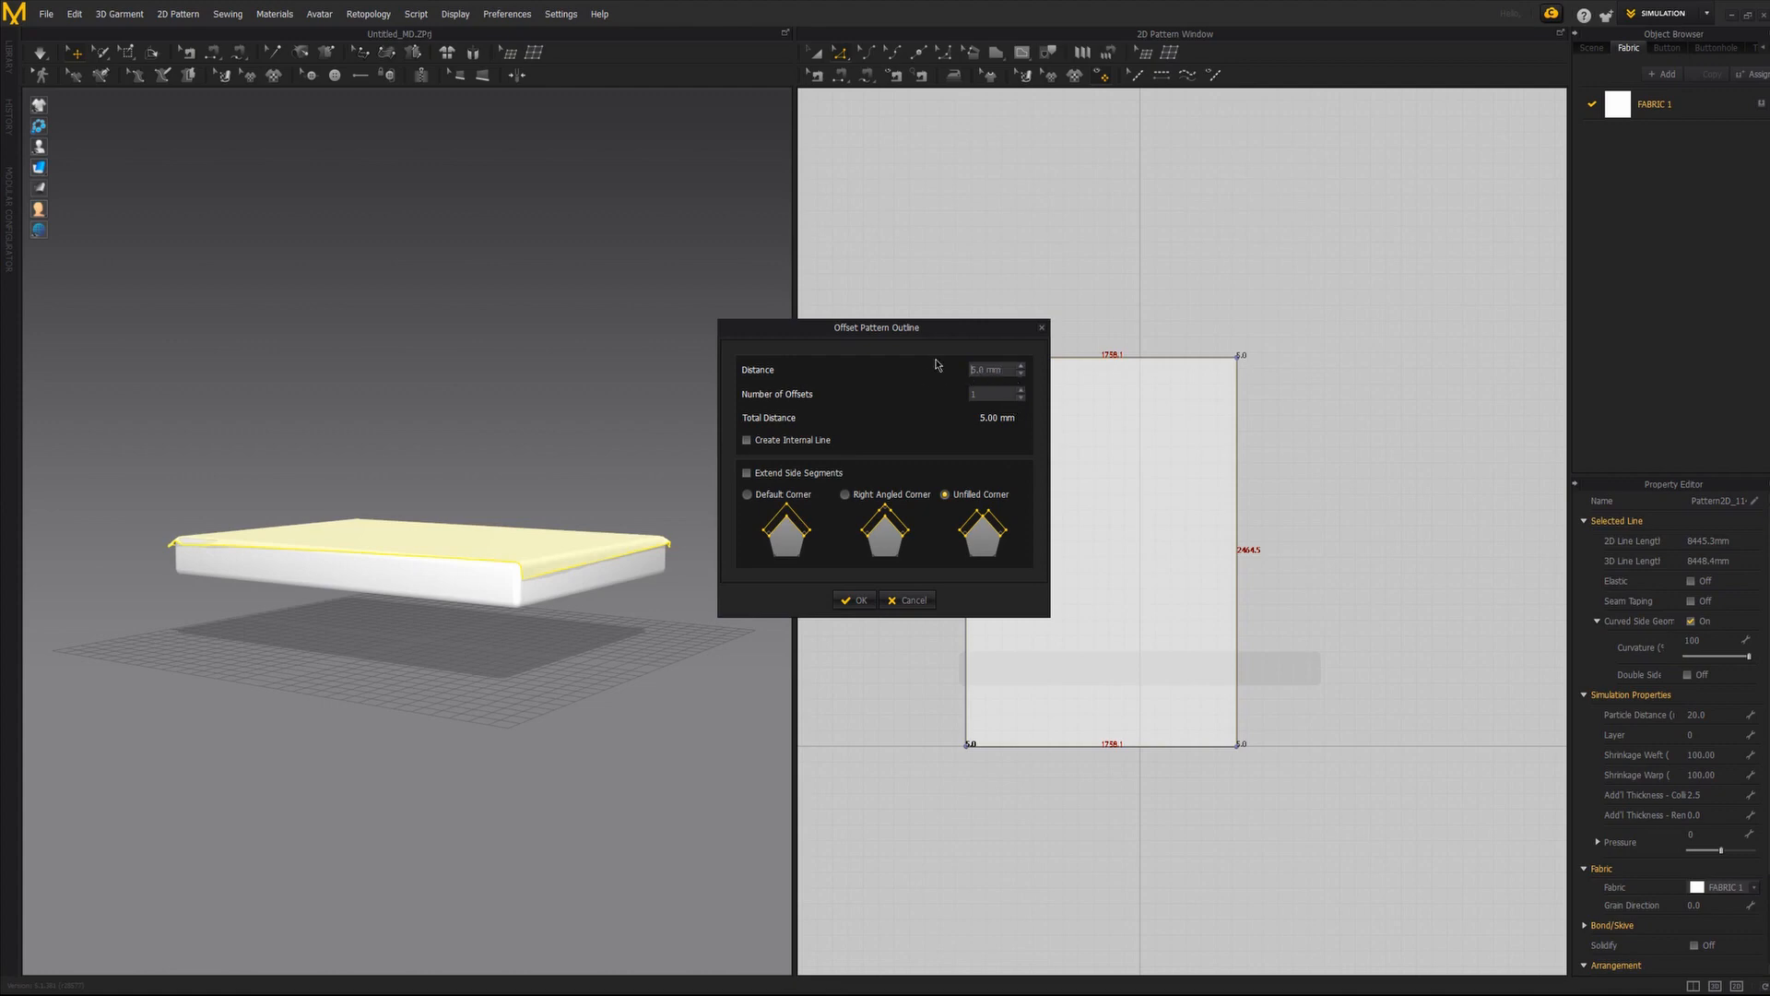
text(1)
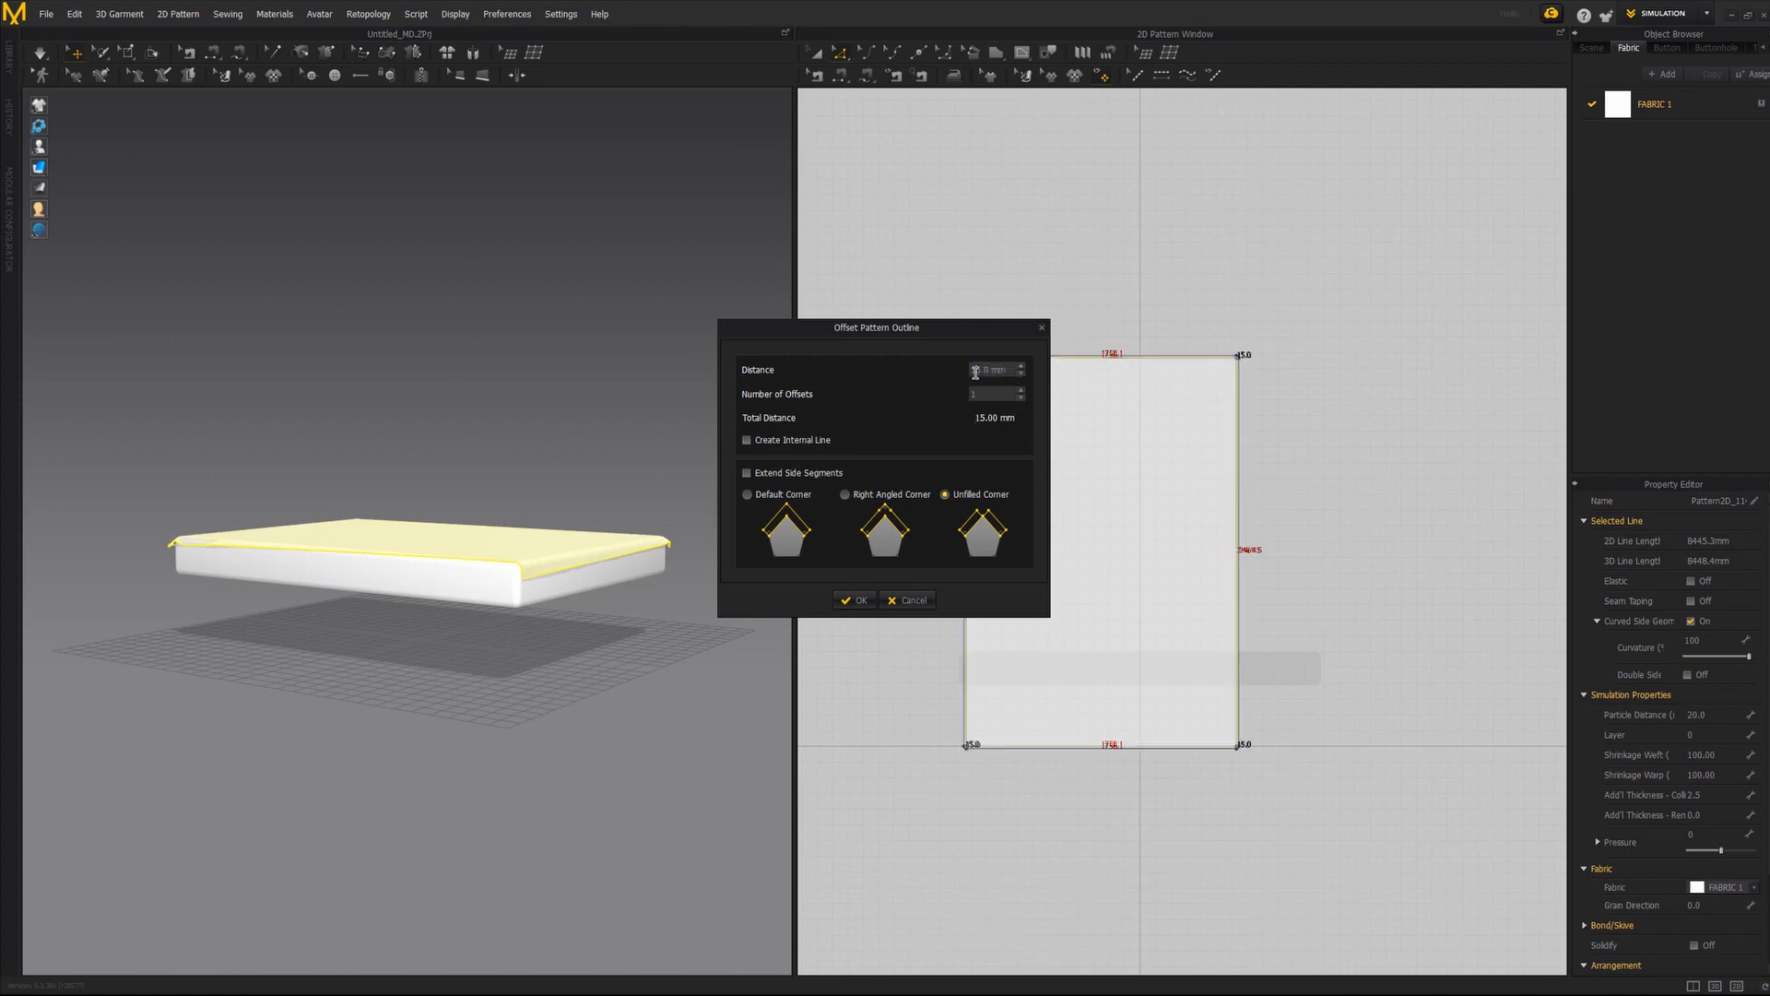
key(BackSpace)
text(5)
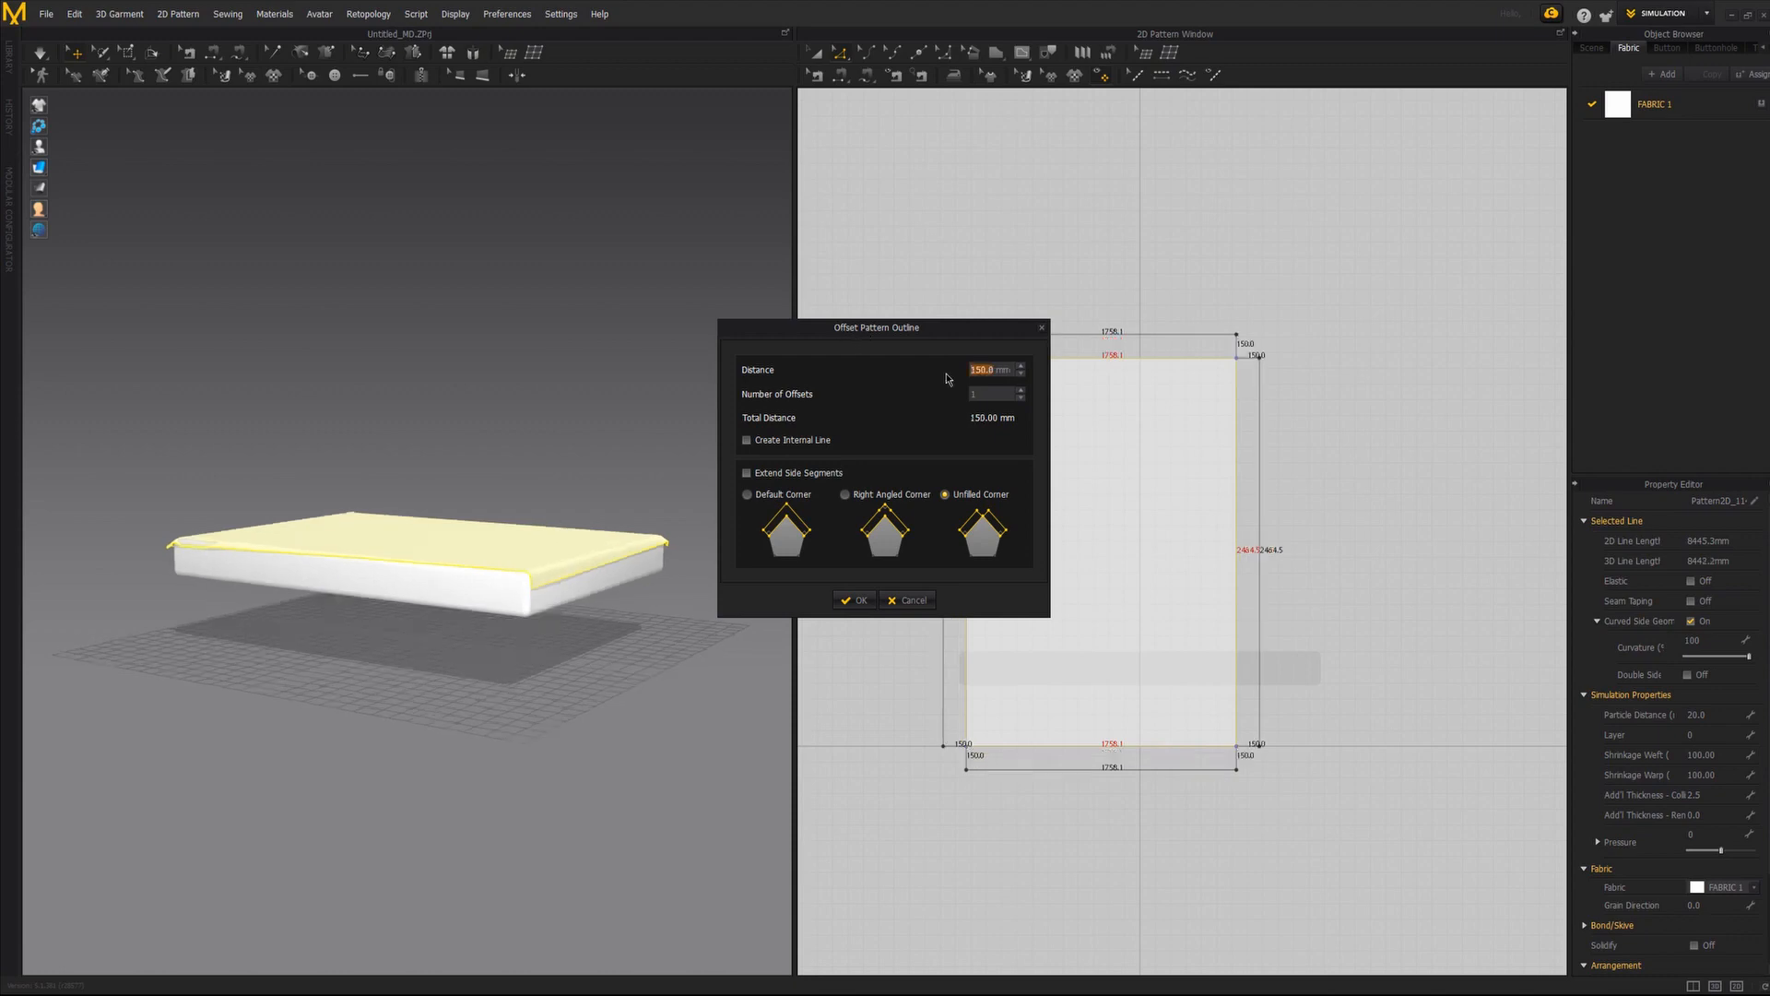
text(200)
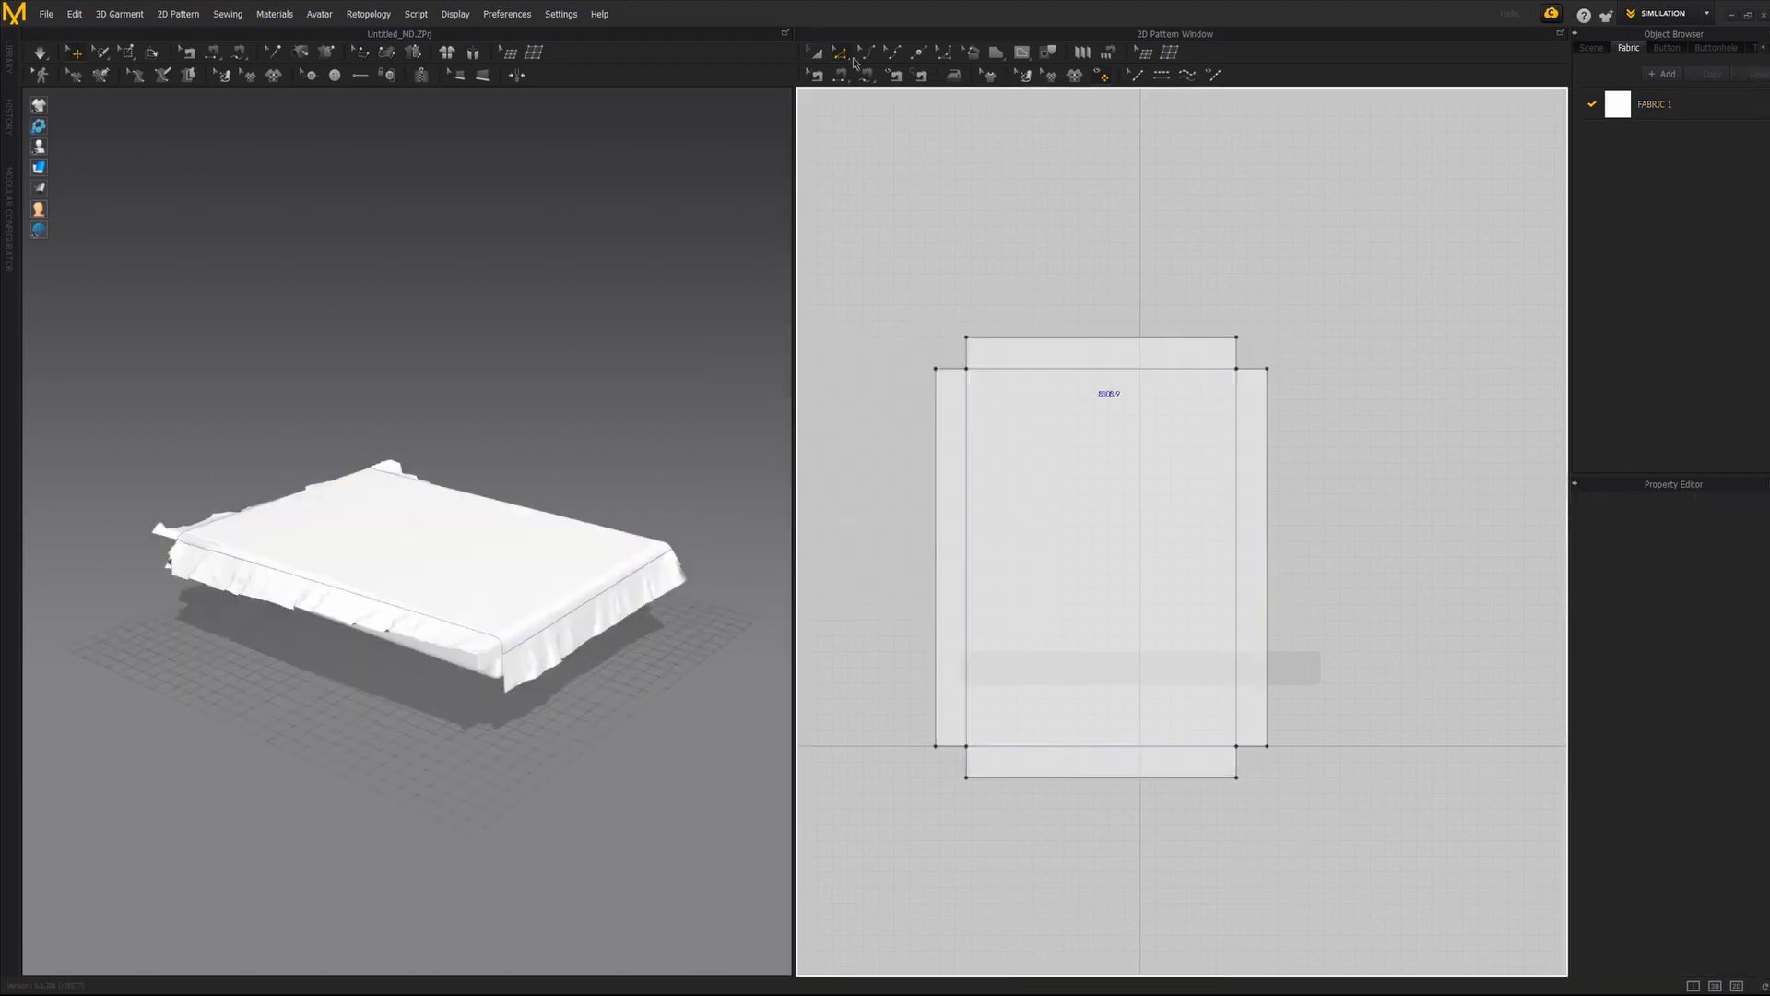
Run the simulation so the new side flaps fall over the mattress edges.
click(817, 75)
key(space)
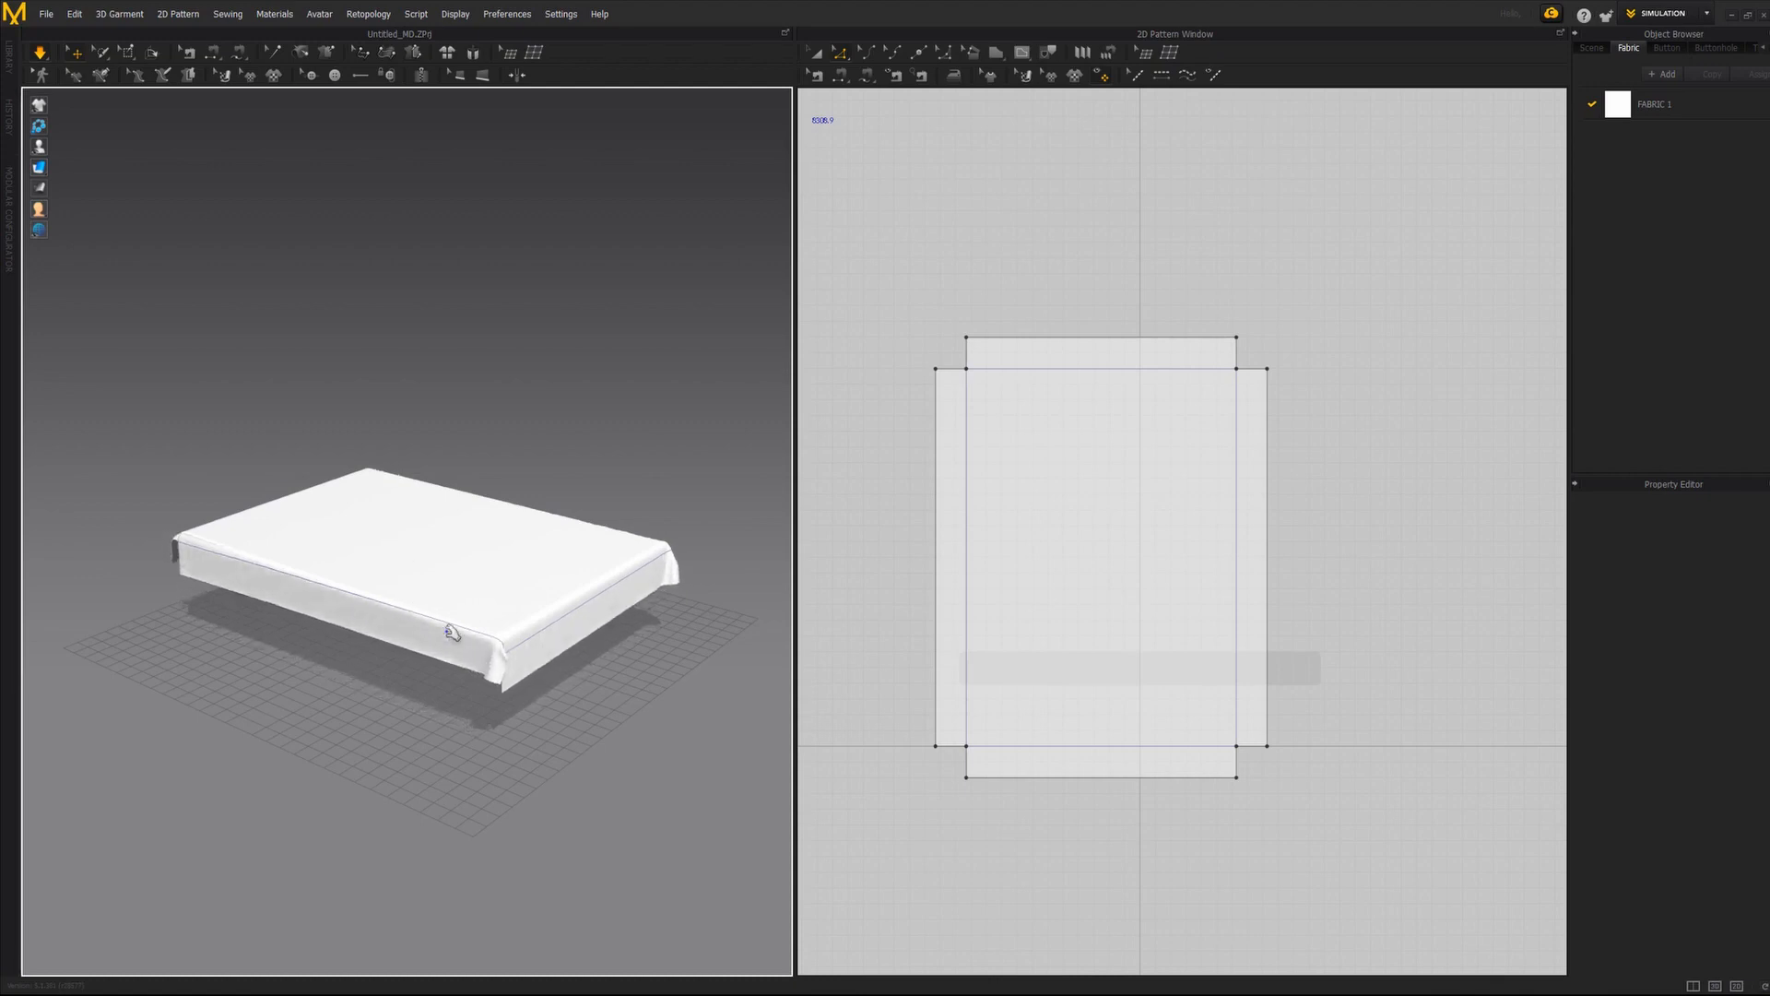
right_drag(466, 619, 602, 639)
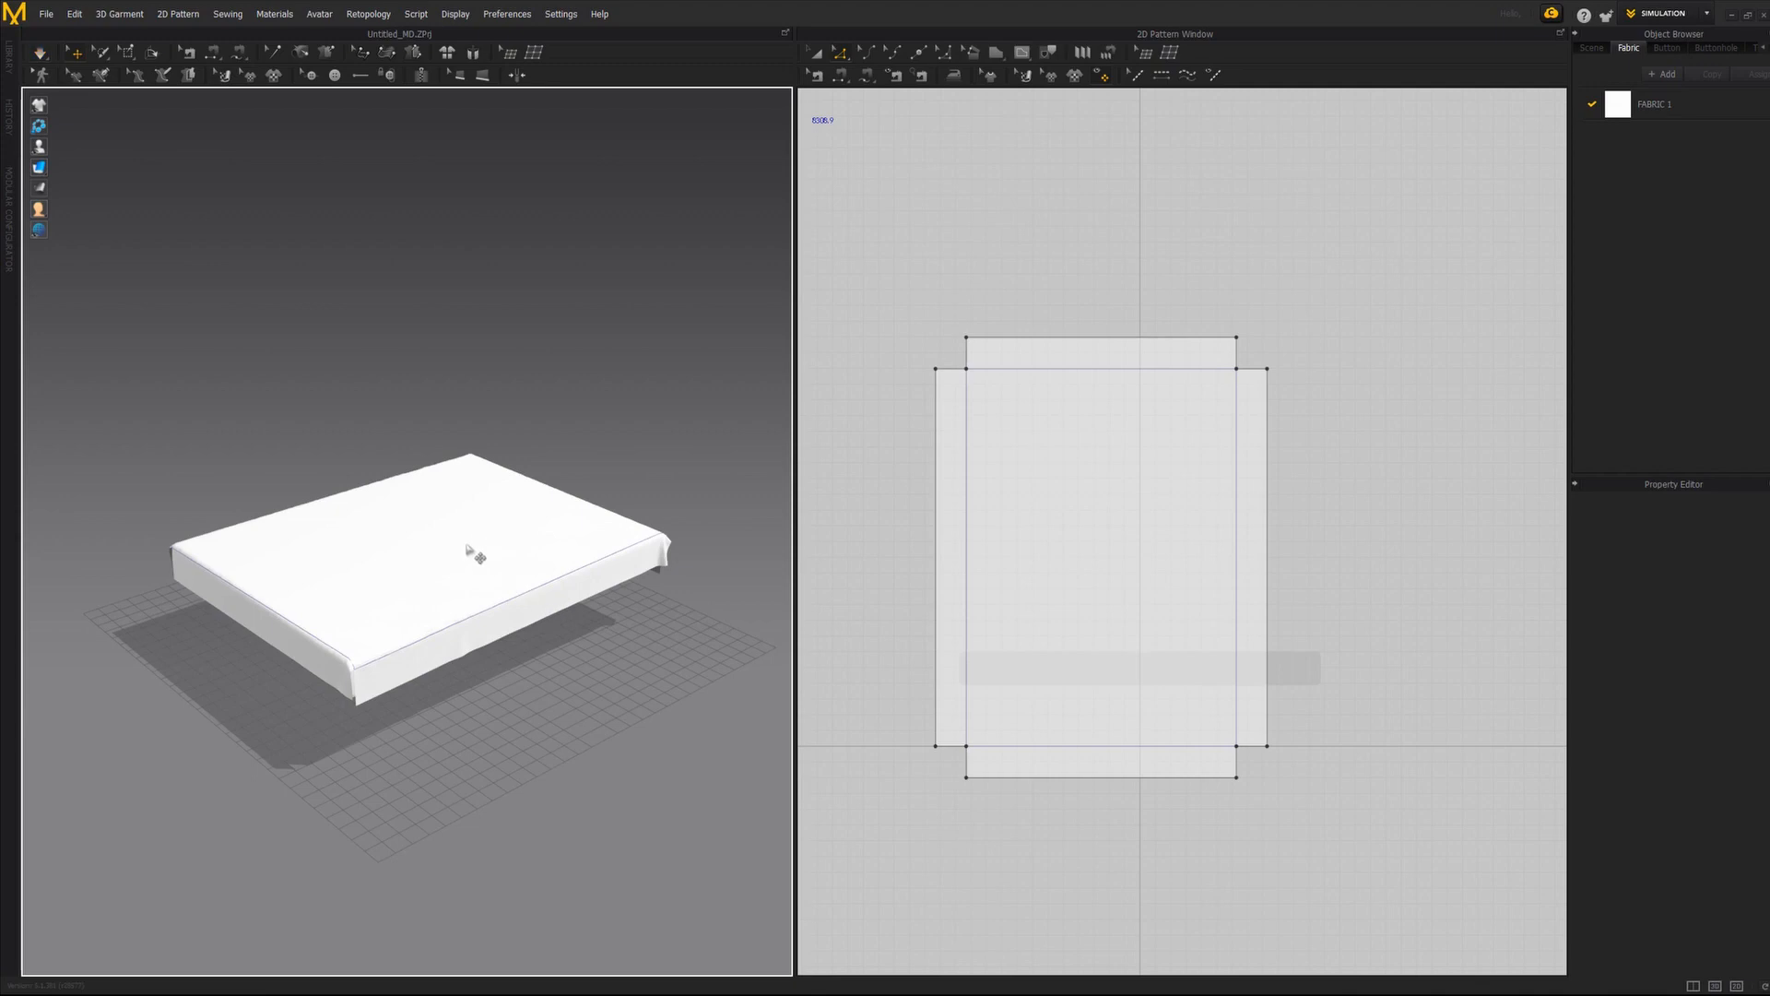
Reset the 3D arrangement of the fabric pattern to flatten it above the mattress.
click(478, 539)
right_drag(479, 539, 537, 522)
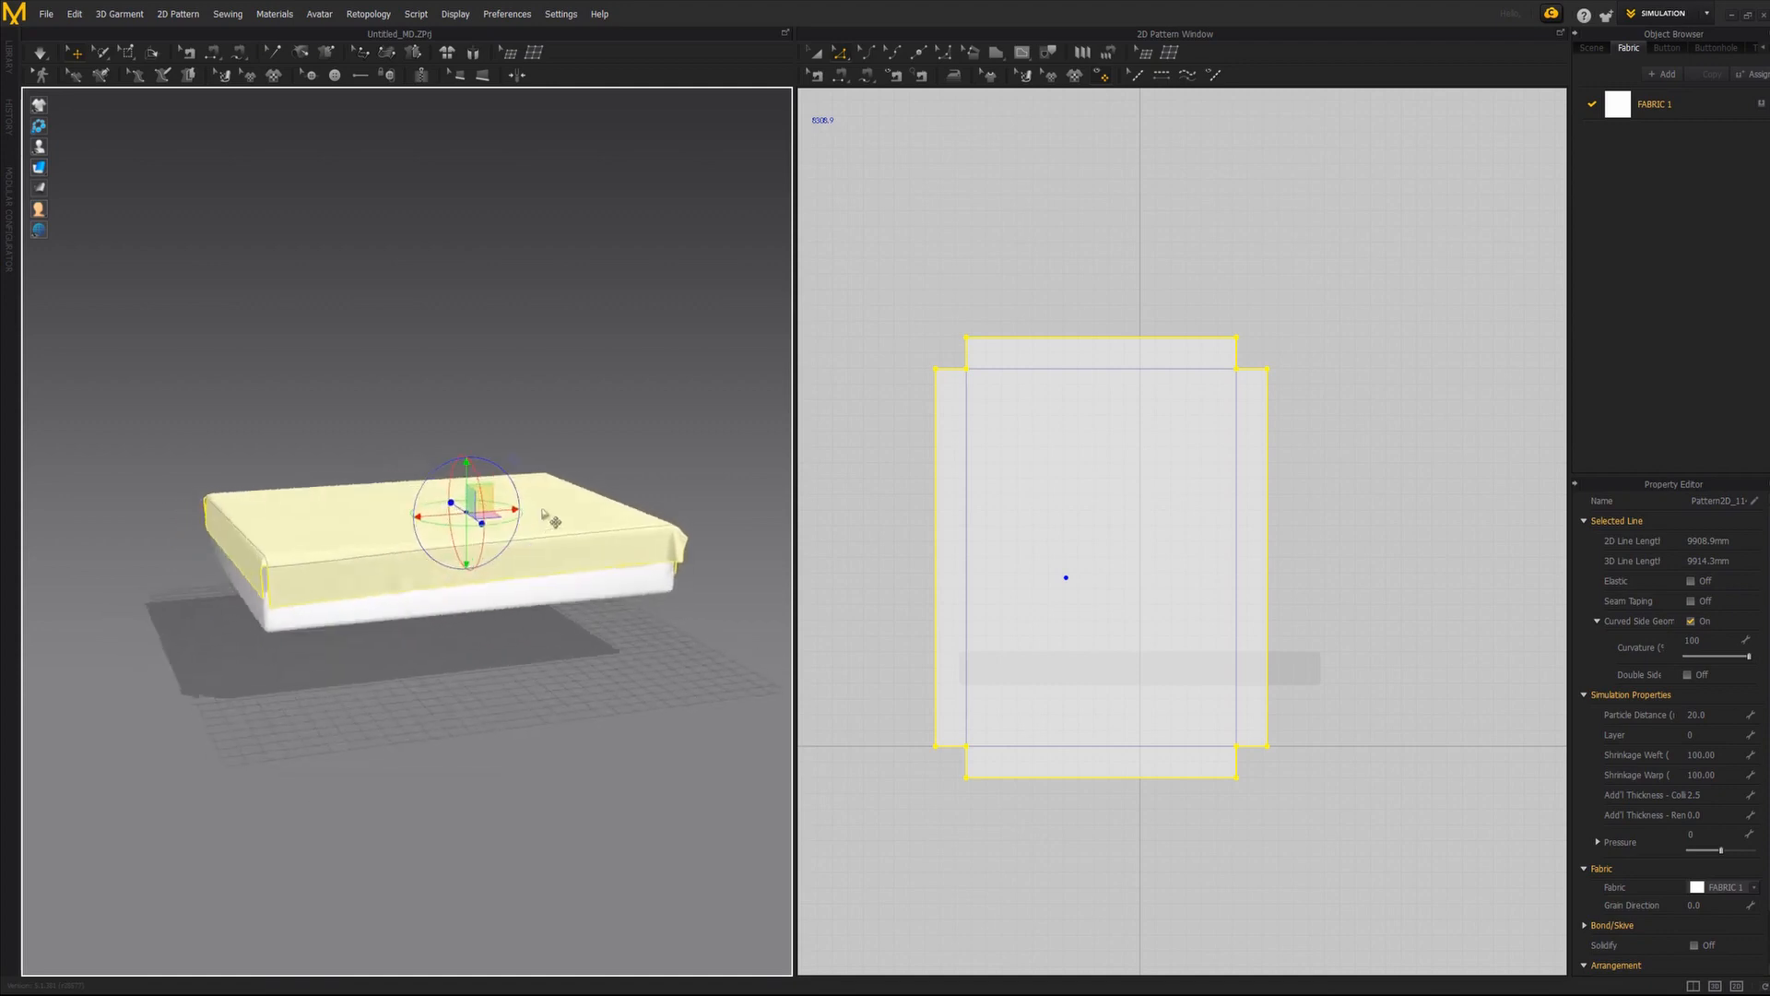
right_click(537, 517)
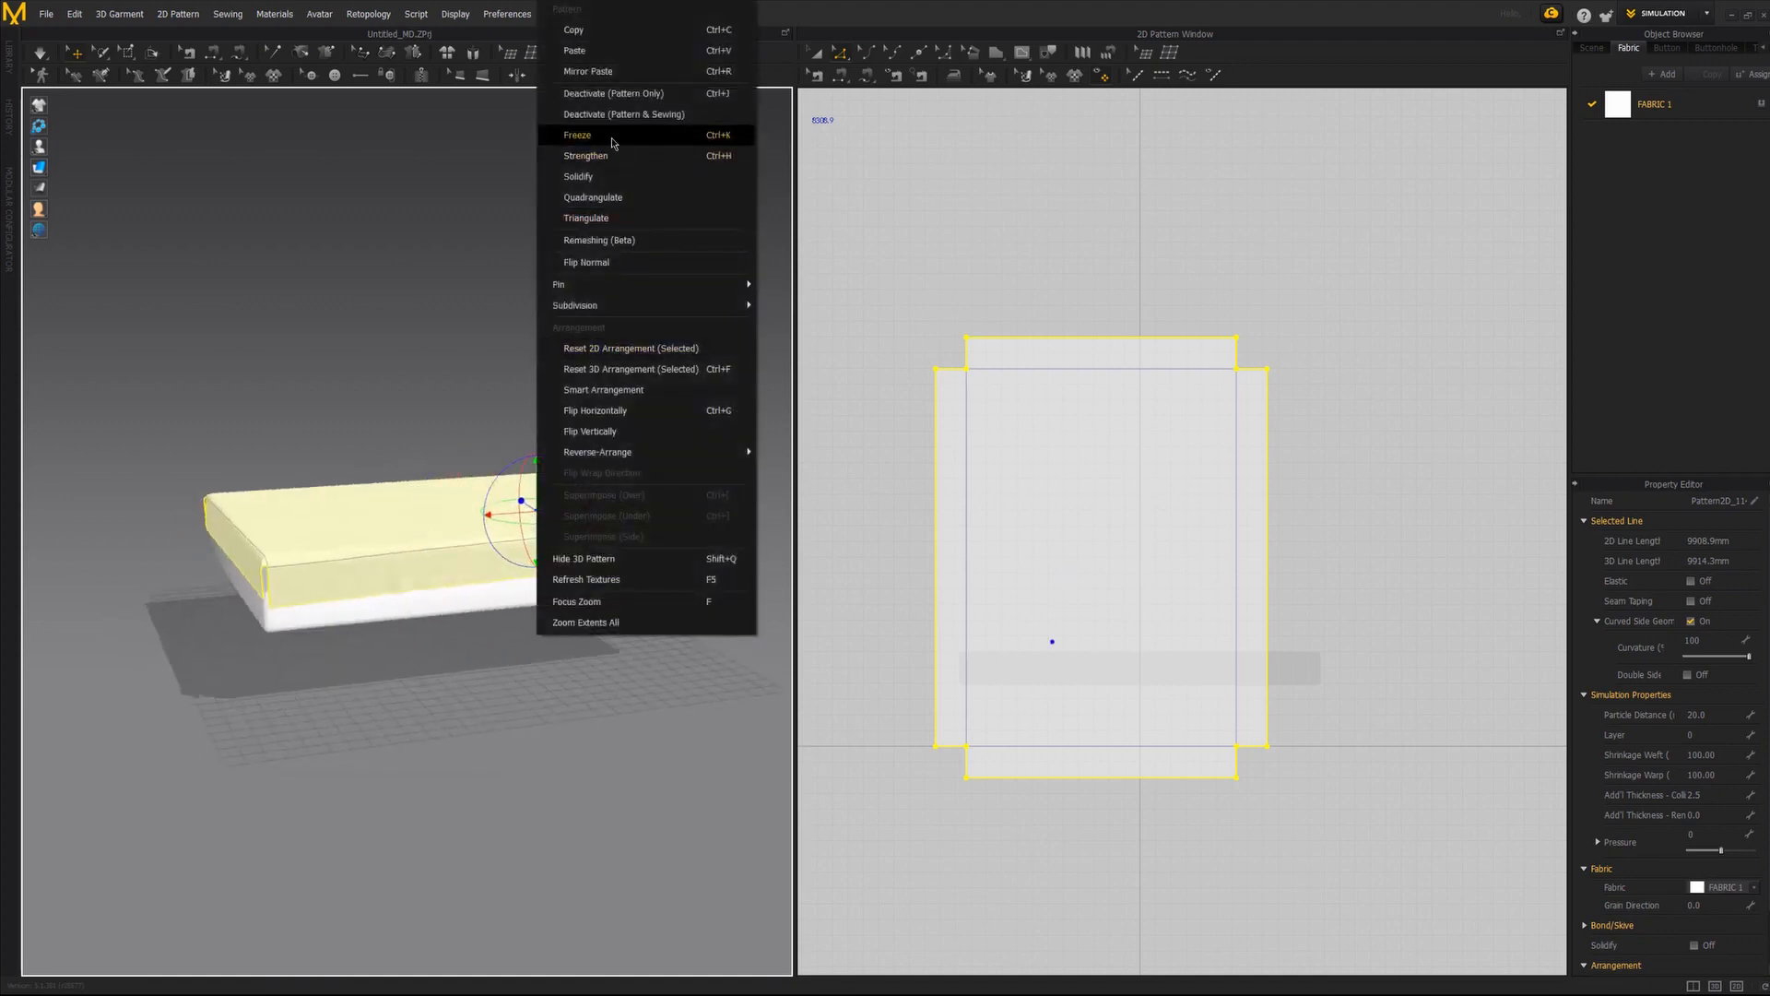
right_click(492, 510)
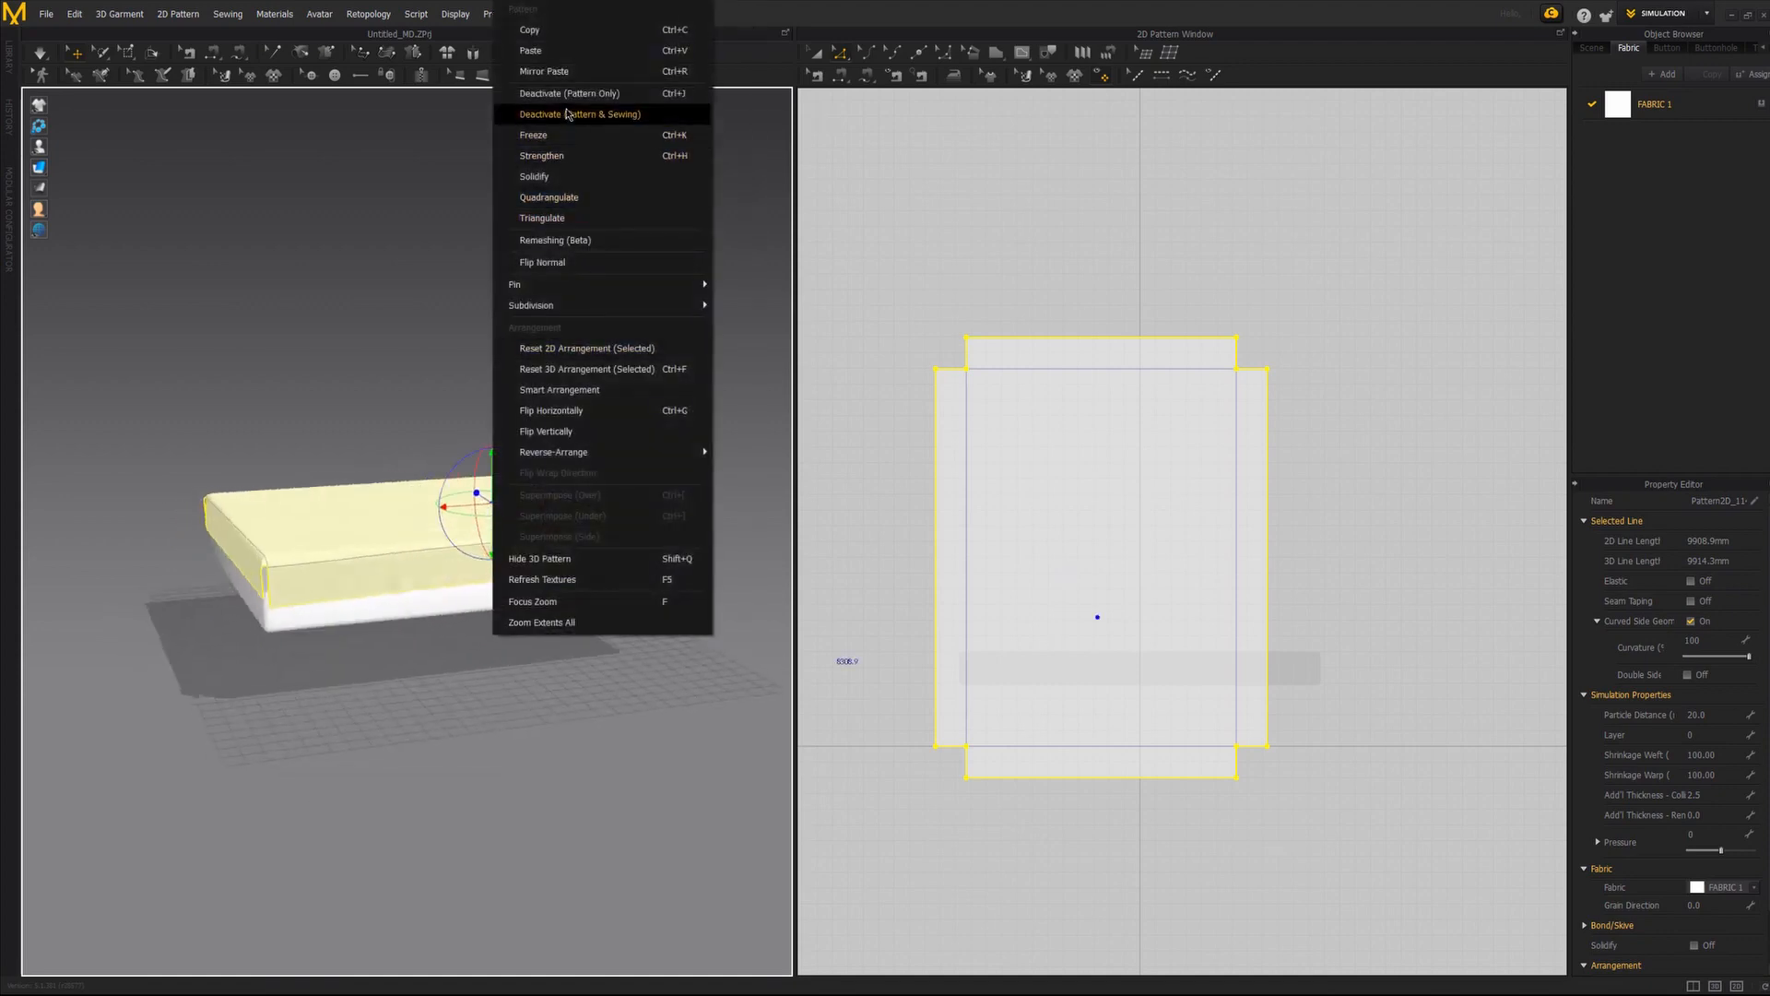
click(590, 370)
Adjust the flat fabric slightly over the mattress and simulate until its flaps hang down the sides.
right_drag(513, 535, 461, 550)
drag(537, 502, 526, 503)
key(space)
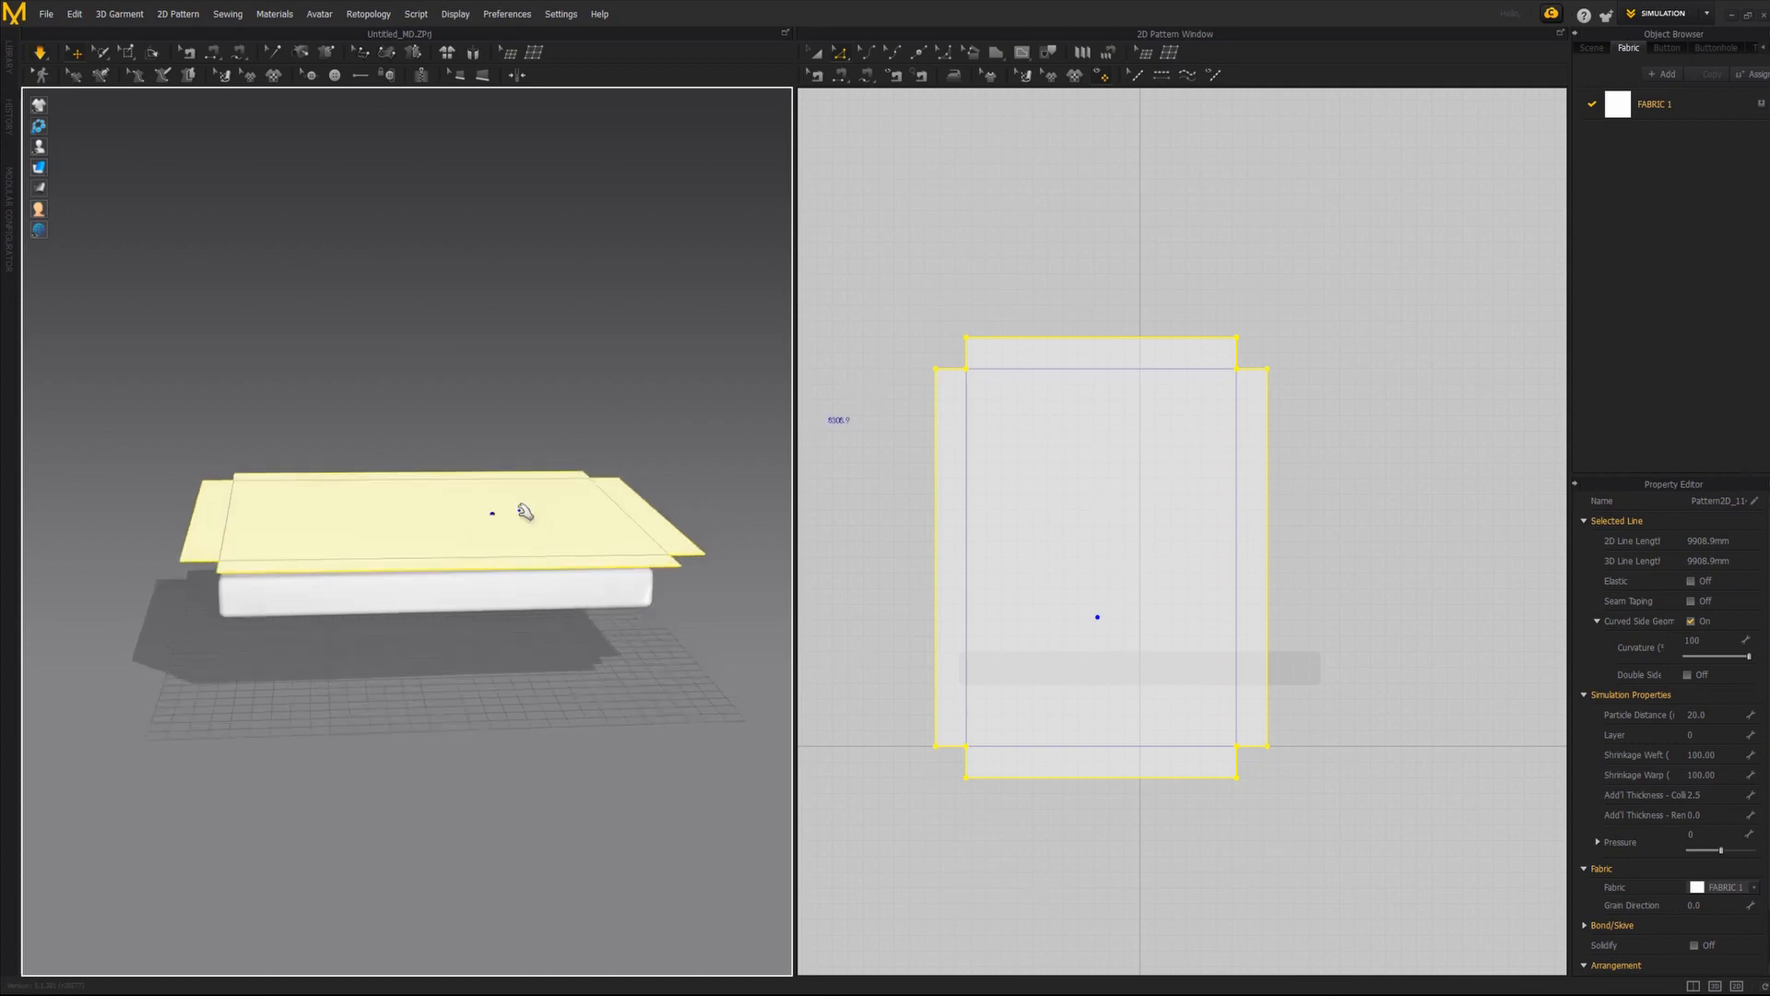
right_drag(502, 527, 491, 582)
click(515, 574)
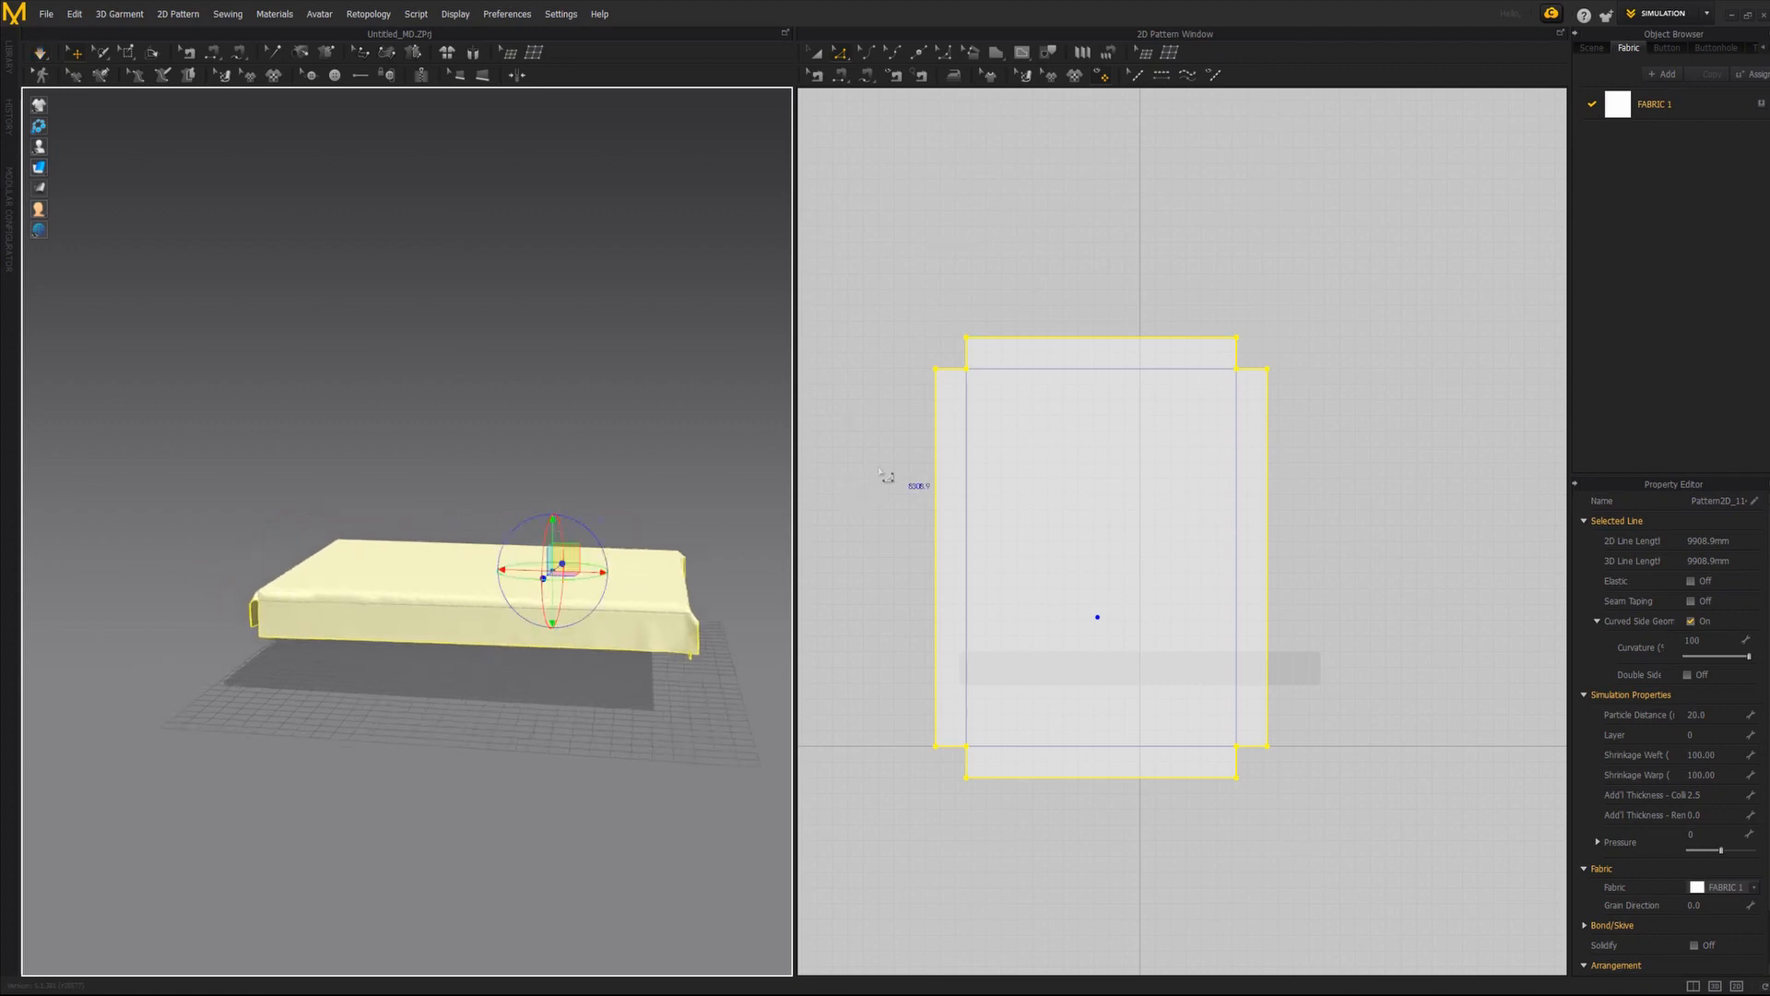
Sew the two adjacent 200 mm flap edges together at the pattern's upper-left notch with Segment Sewing.
click(842, 77)
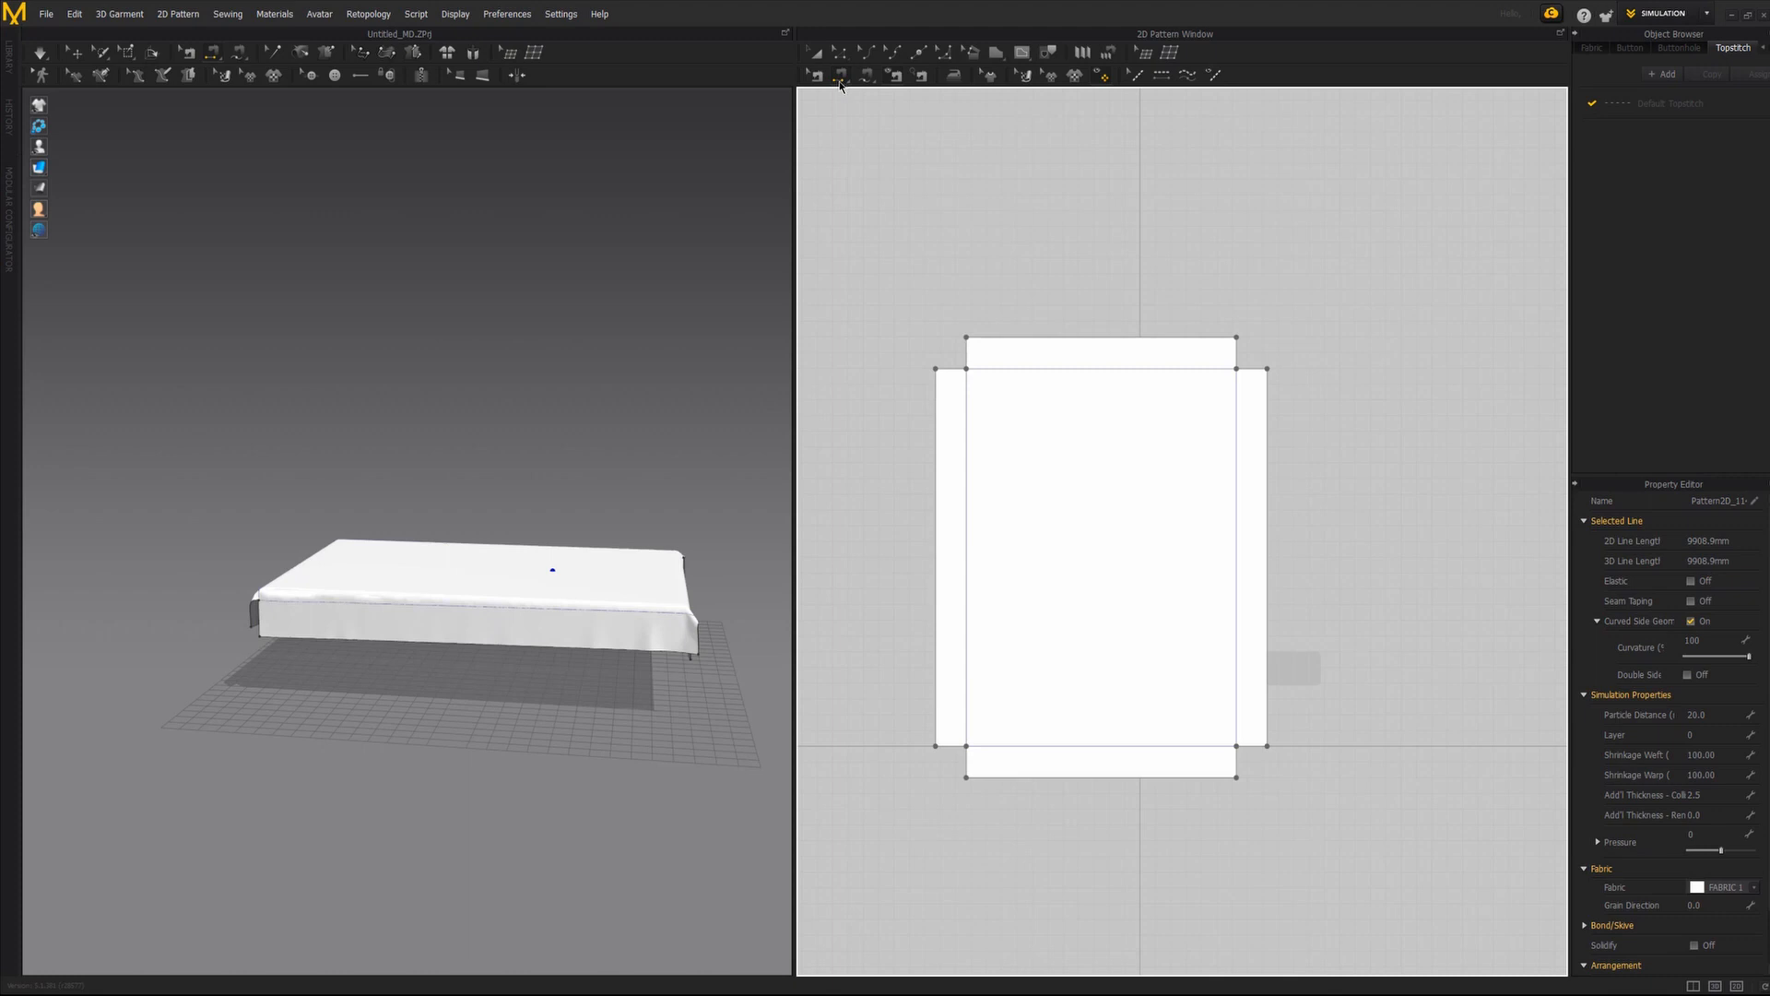
scroll(978, 376, up, 3)
middle_drag(994, 378, 1077, 447)
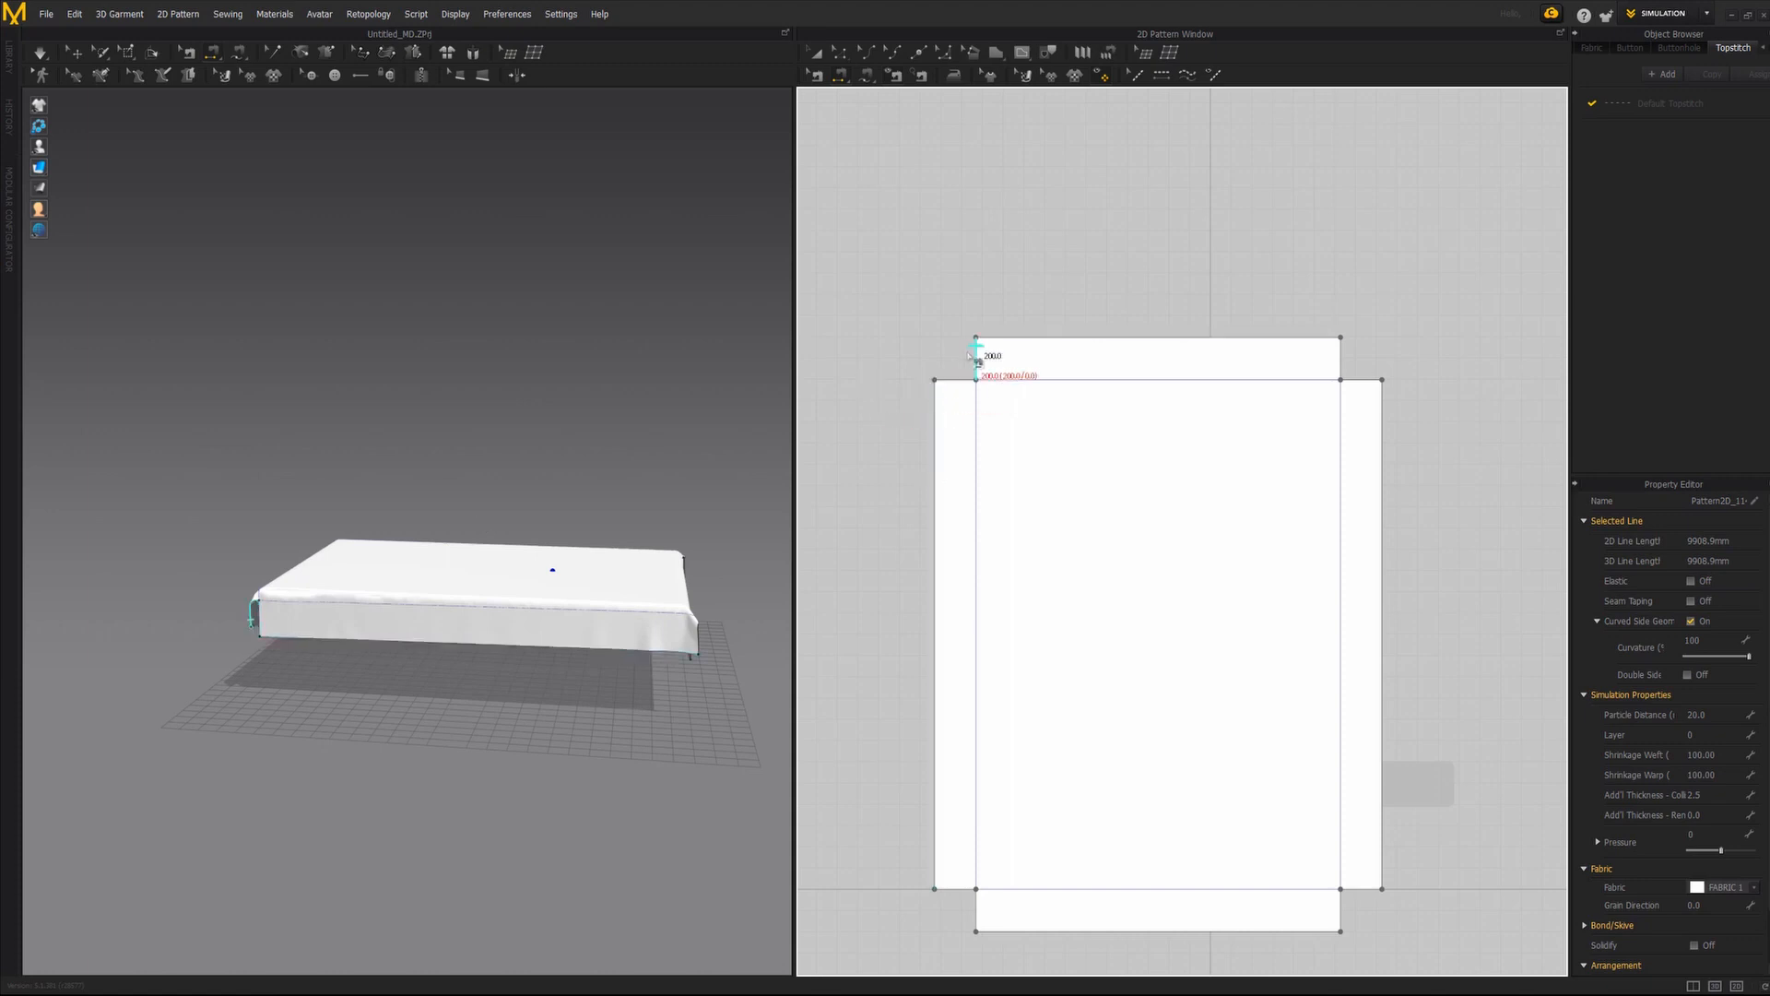
click(940, 379)
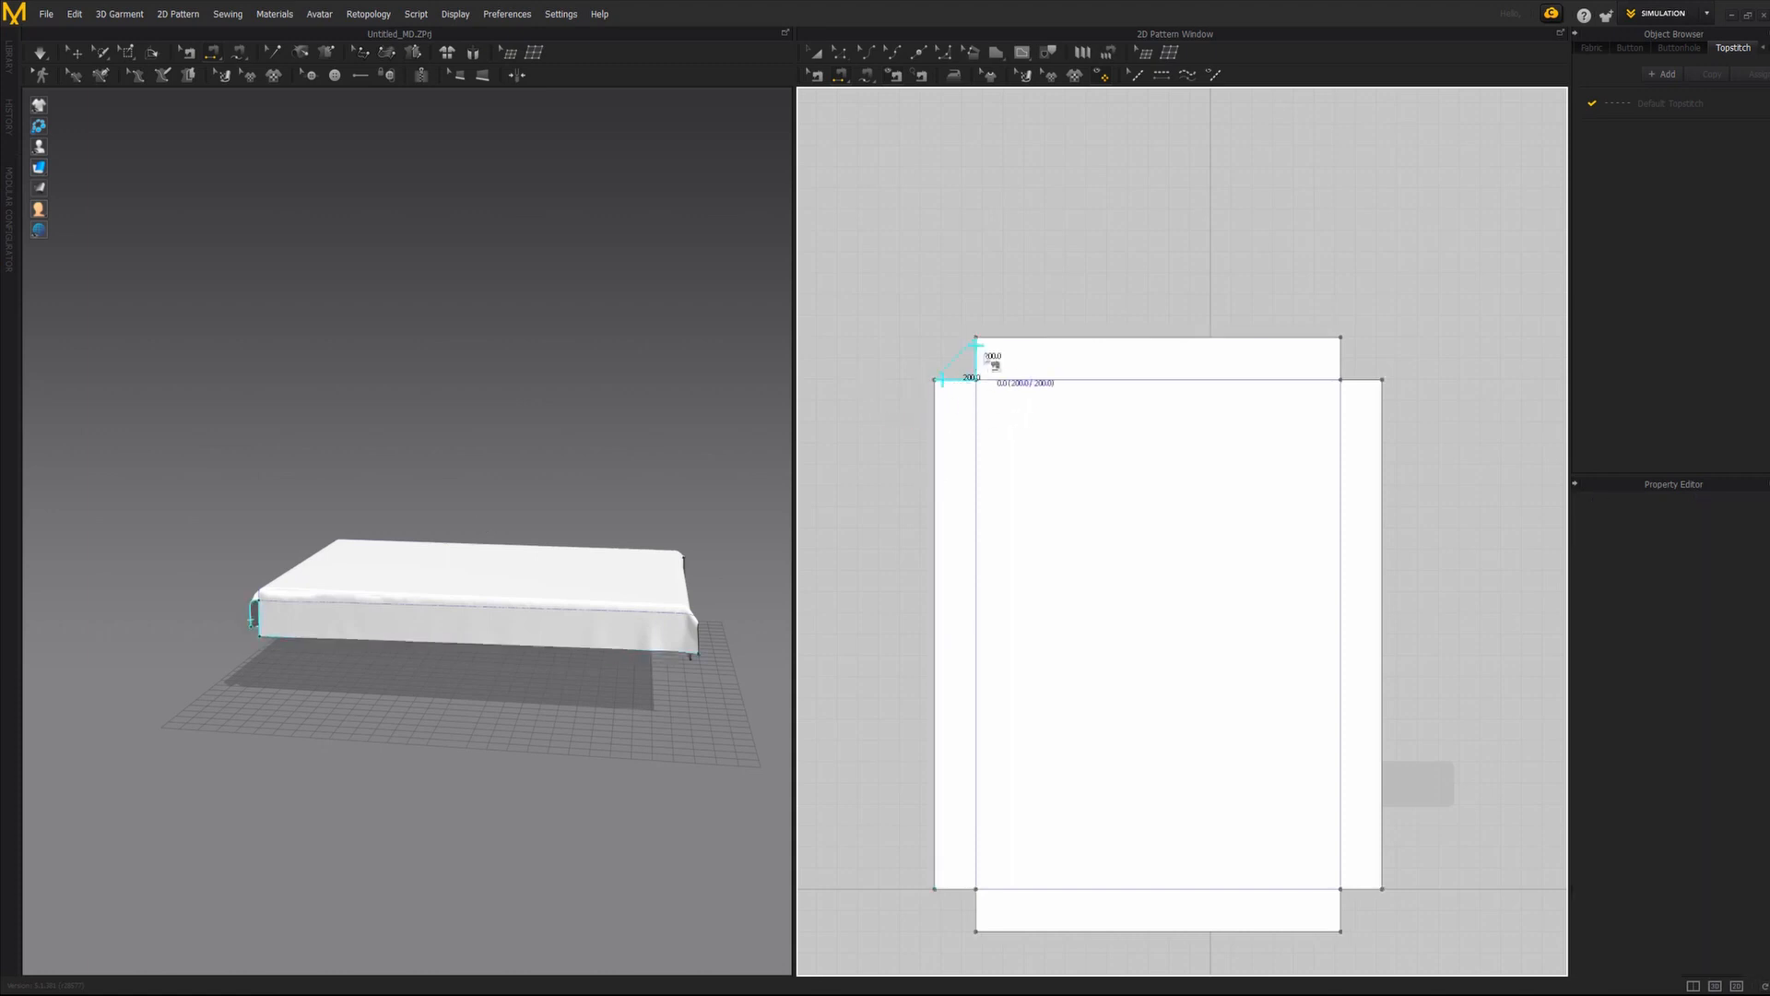
click(986, 364)
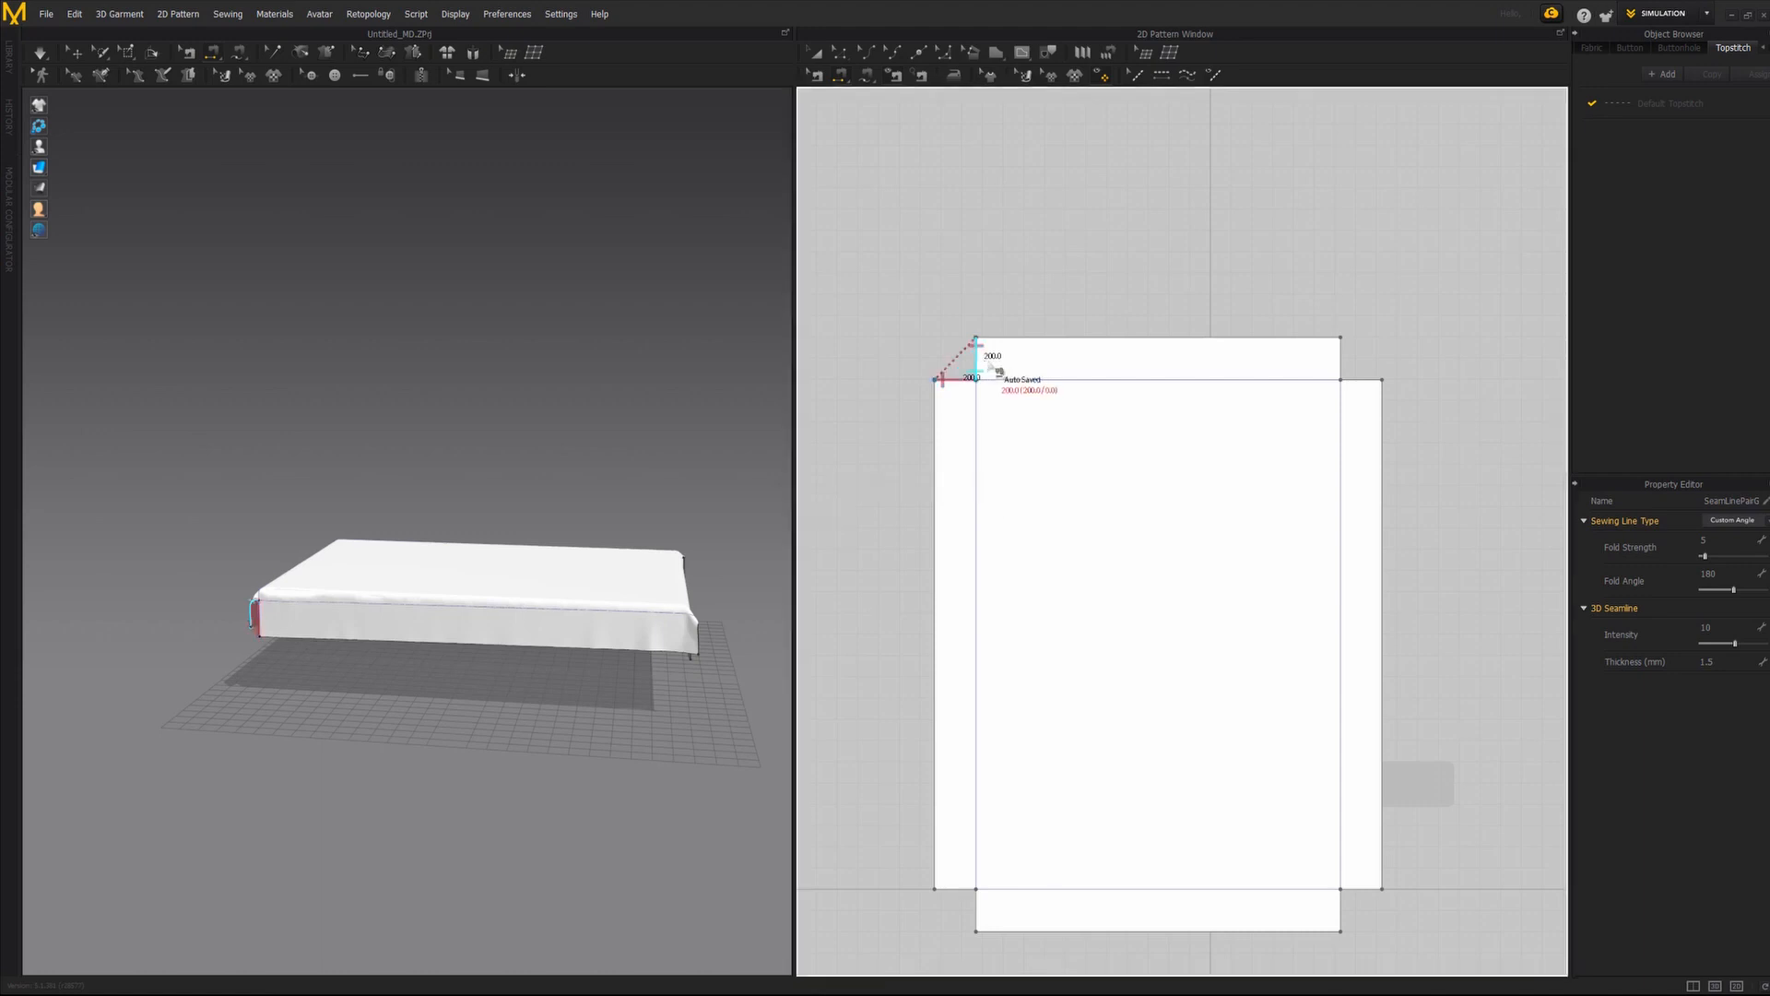
Sew the two 200 mm flap edges of the pattern's upper-right notch together in the 3D view.
right_drag(255, 601, 369, 622)
scroll(365, 631, up, 6)
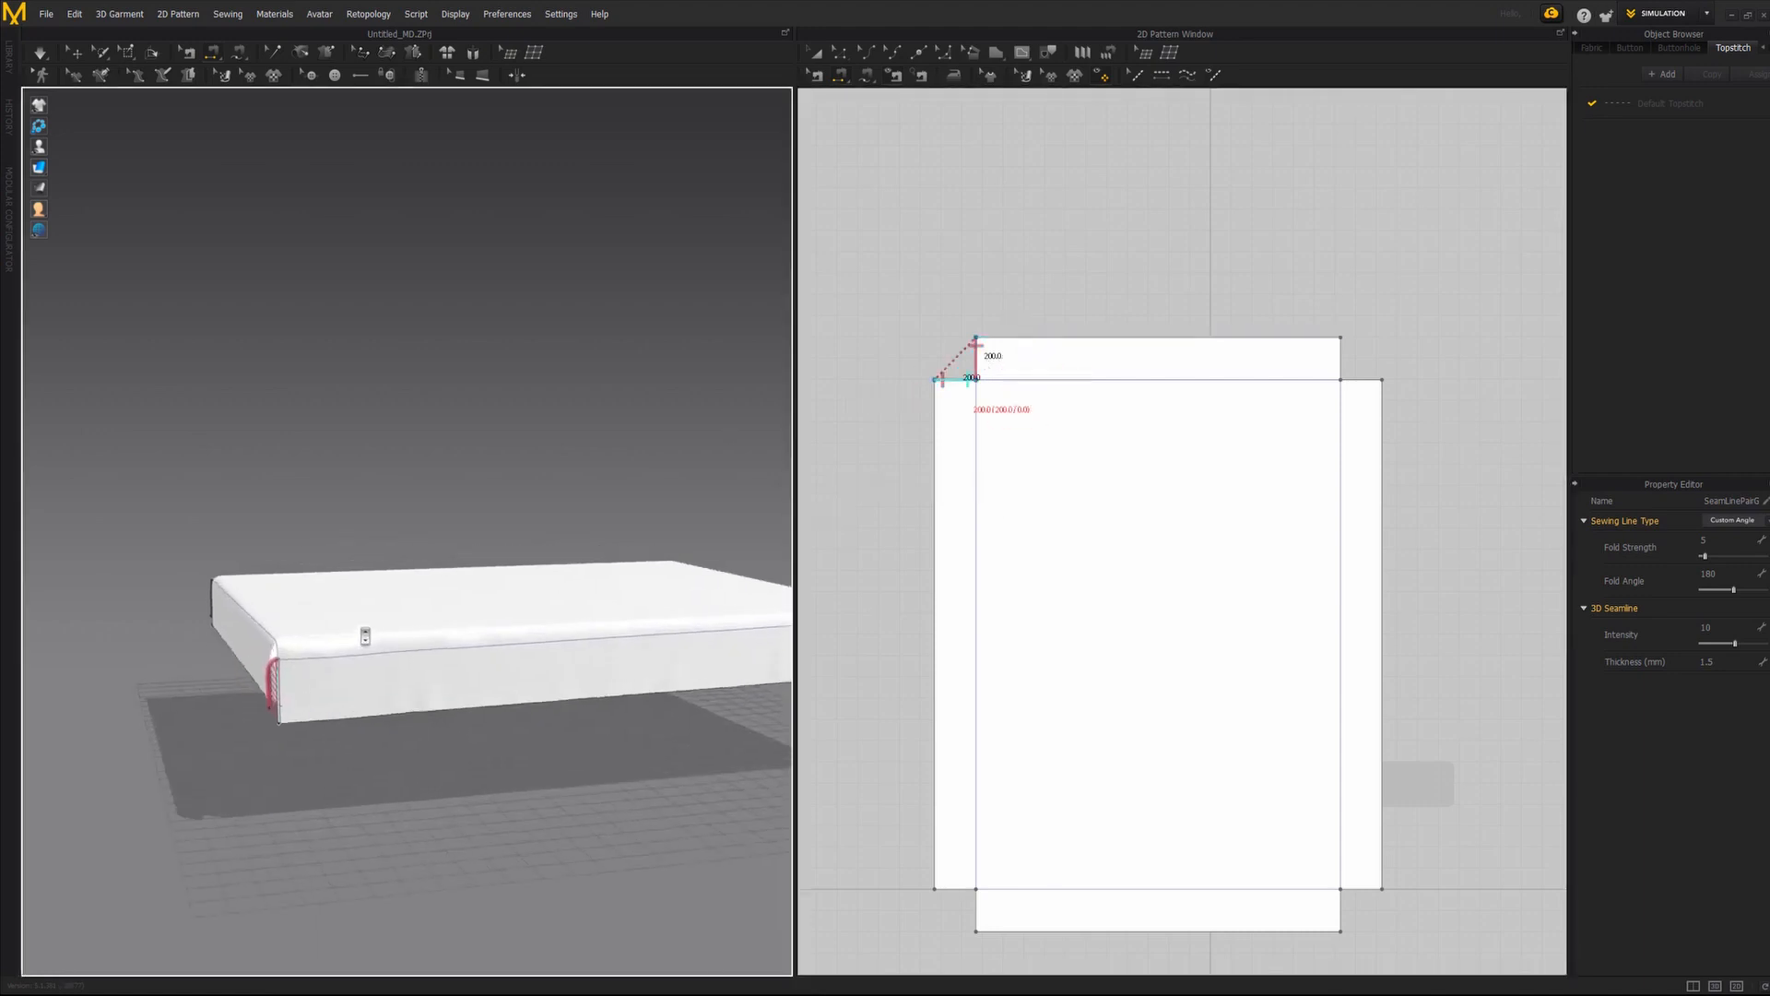
right_drag(329, 695, 659, 479)
right_drag(496, 504, 433, 535)
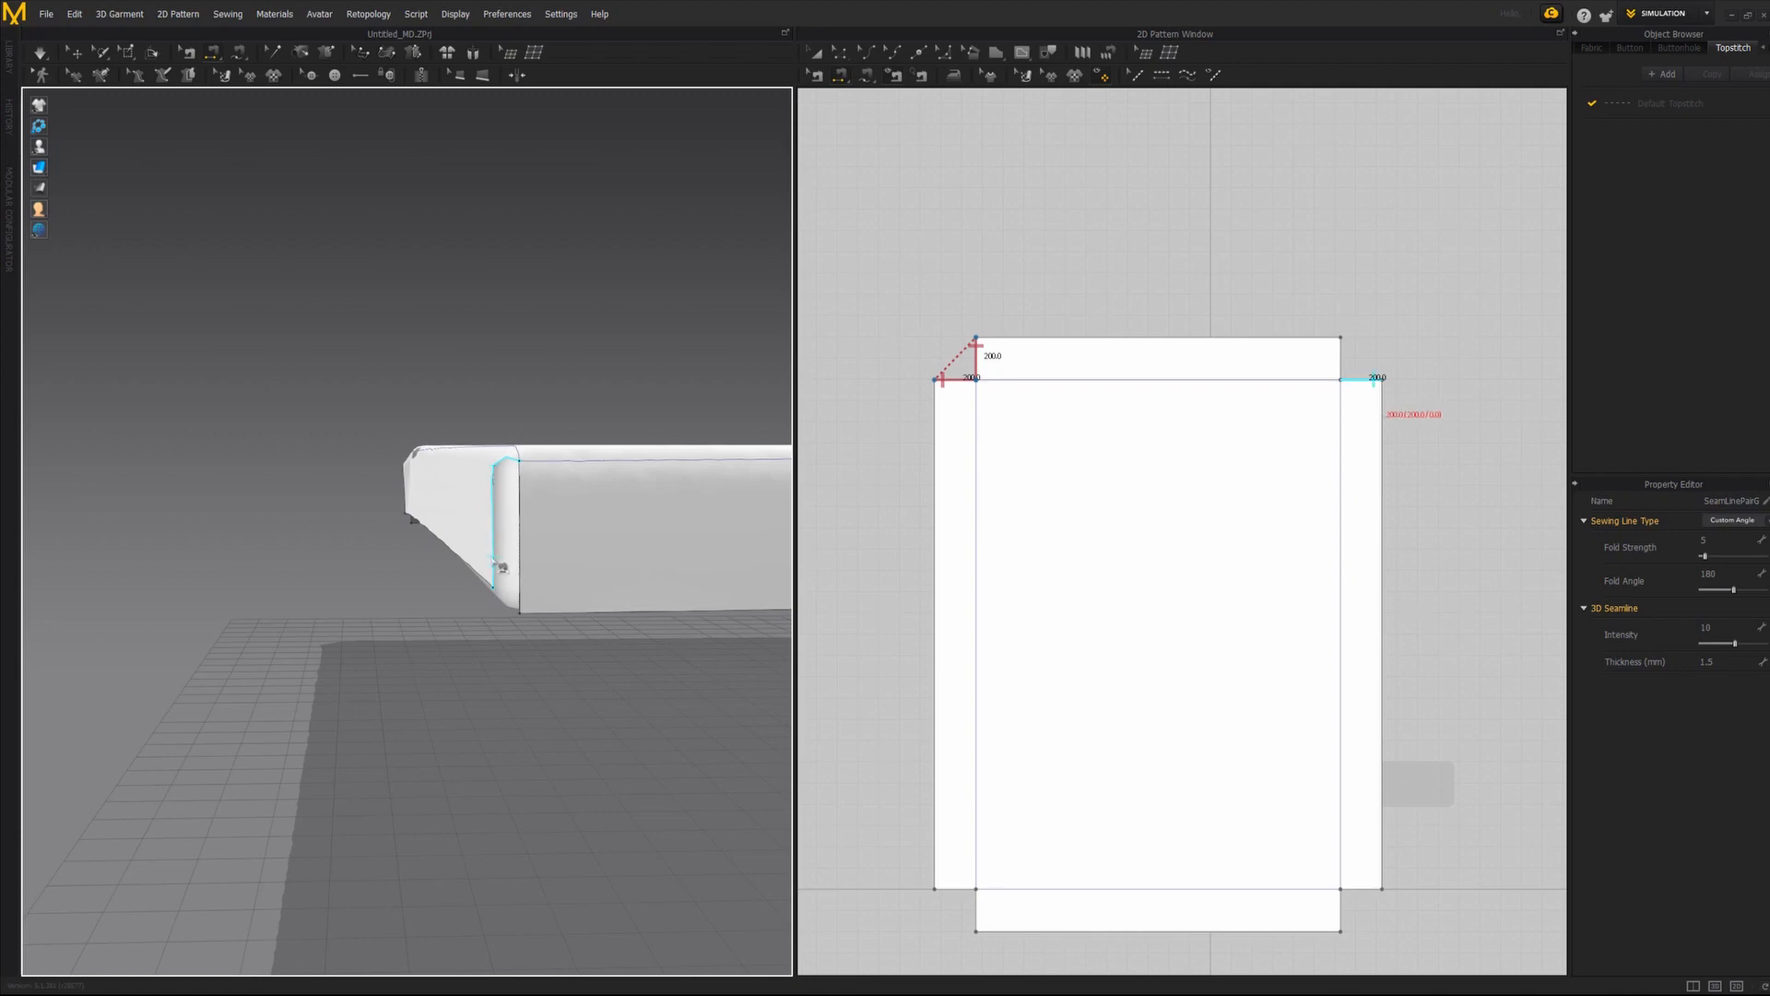
click(529, 588)
click(521, 586)
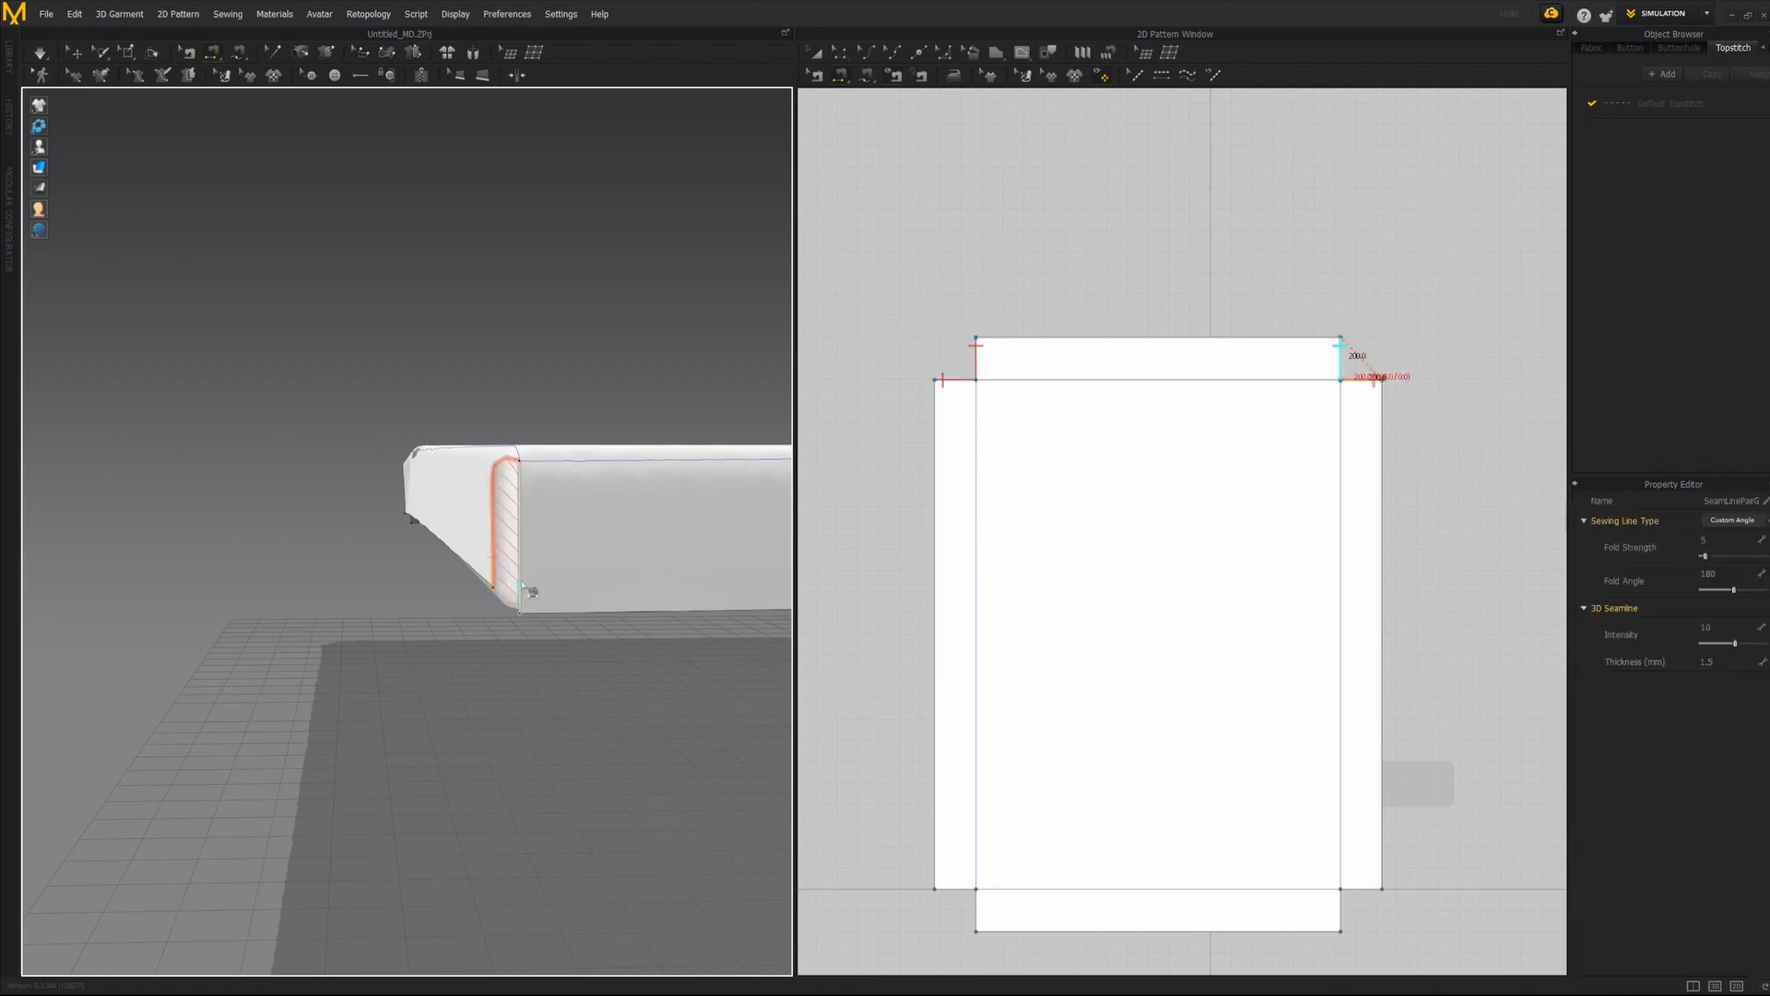
Sew the adjacent flap edges together at the pattern's two lower notches.
right_drag(526, 557, 532, 560)
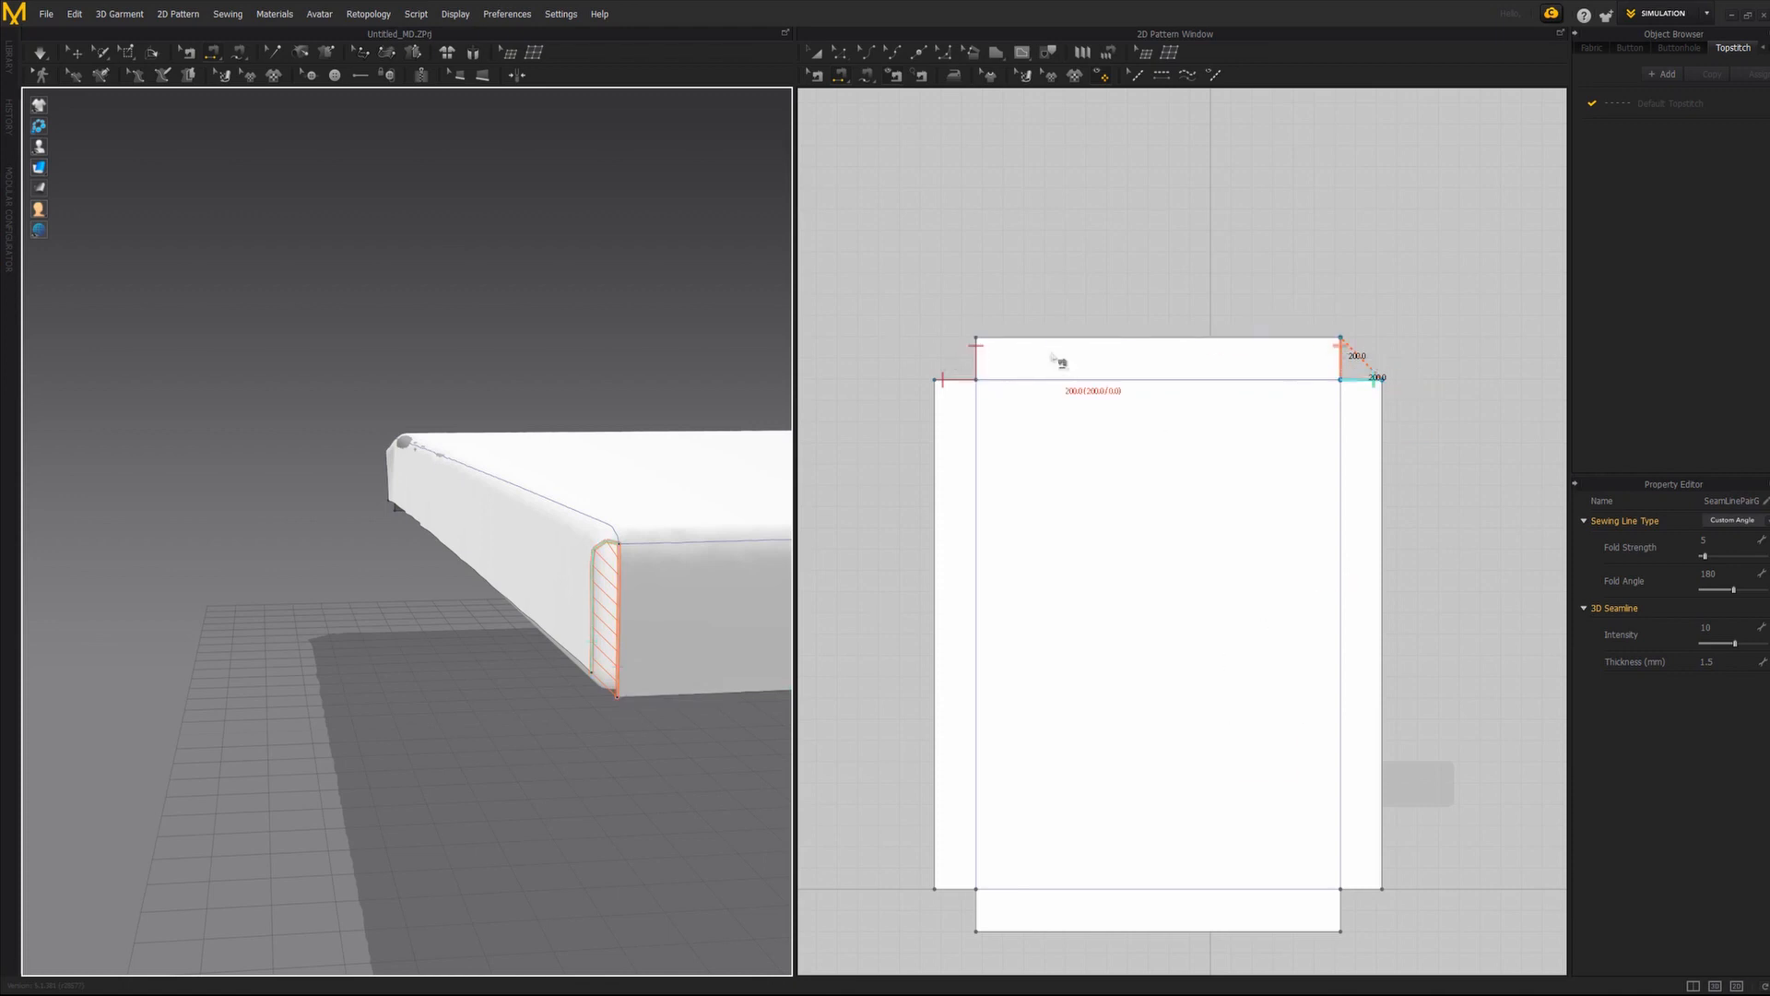
right_drag(419, 466, 395, 594)
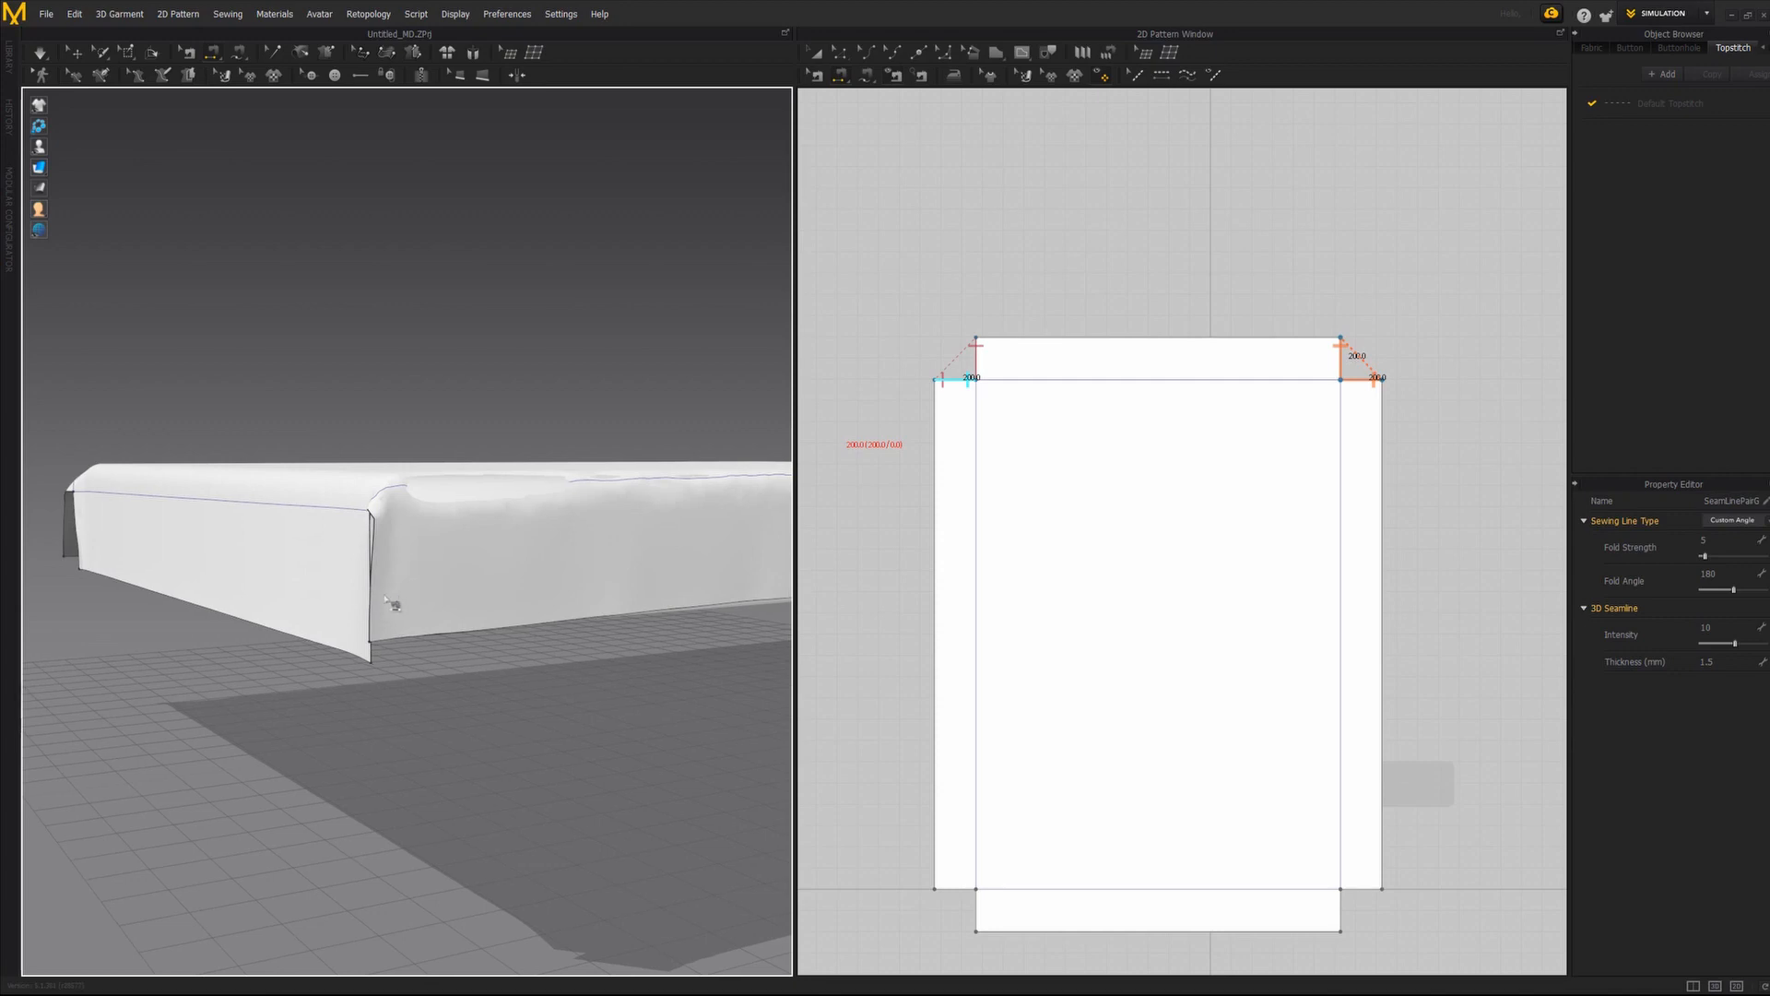
right_drag(1197, 726, 1126, 566)
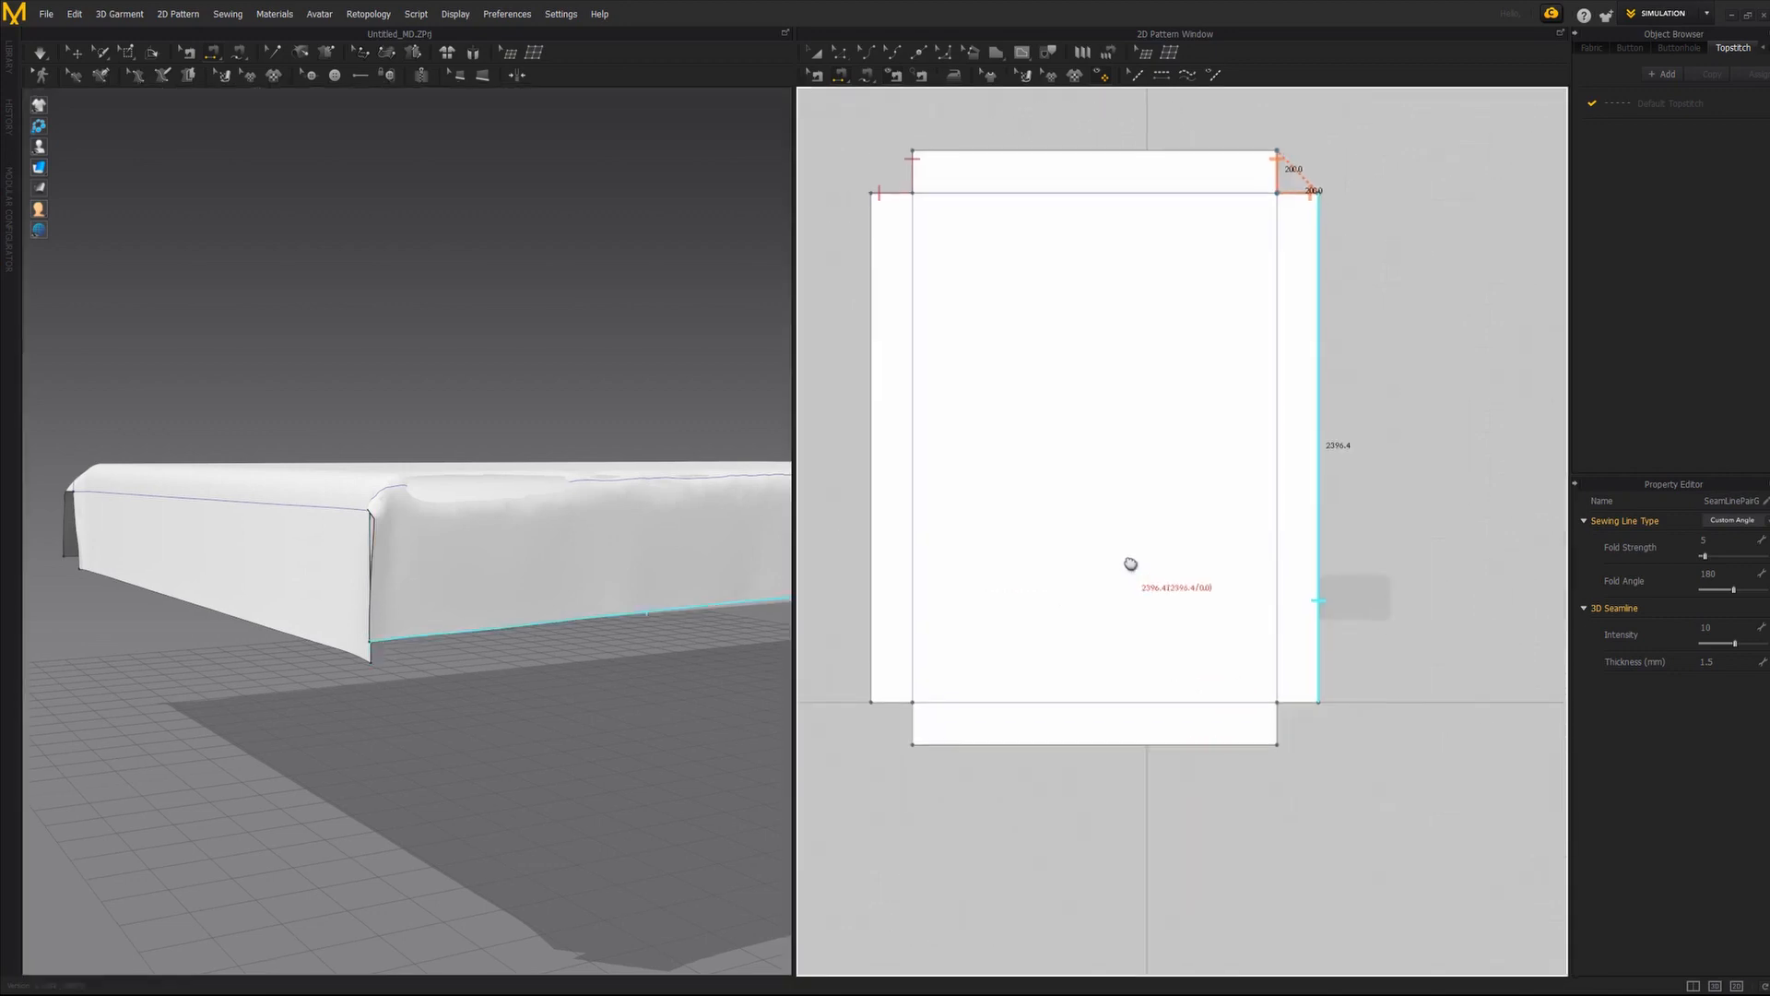
click(1308, 727)
click(1289, 748)
click(915, 724)
Run the simulation so the sewn corners of the cover close around the mattress.
mouse_move(452, 635)
right_down()
mouse_move(316, 600)
mouse_move(486, 621)
mouse_move(517, 644)
mouse_move(449, 630)
right_up()
key(space)
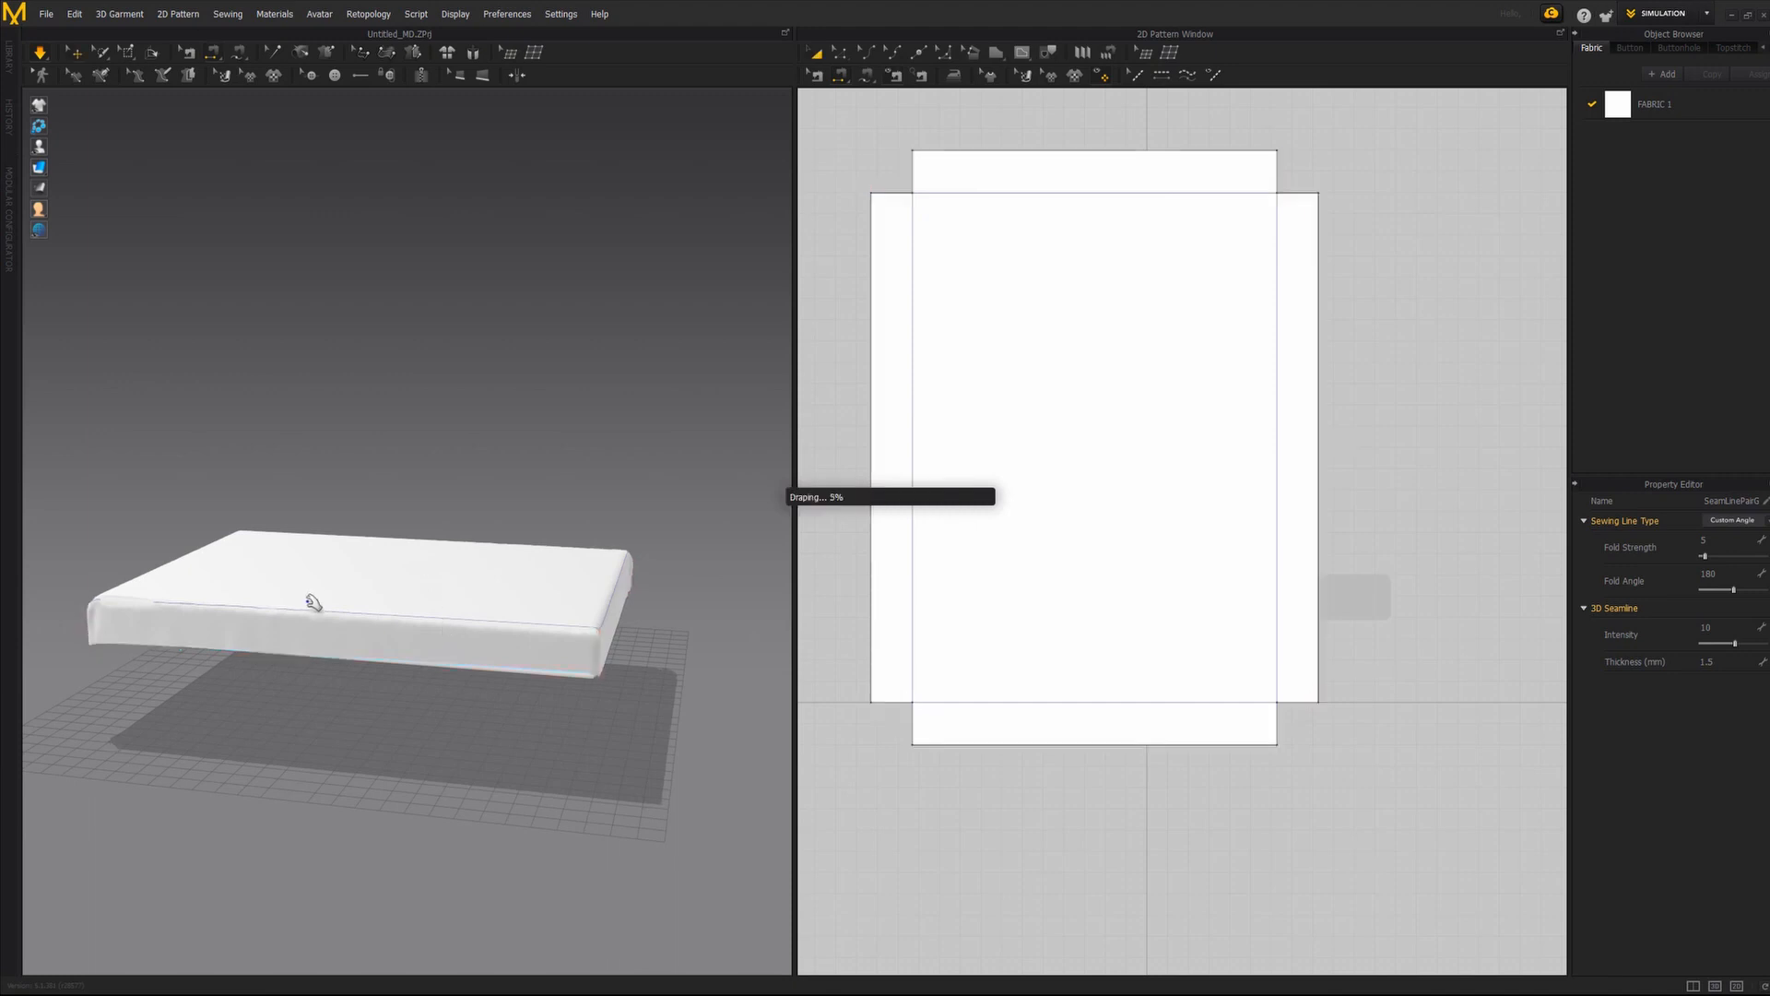
right_drag(595, 657, 551, 666)
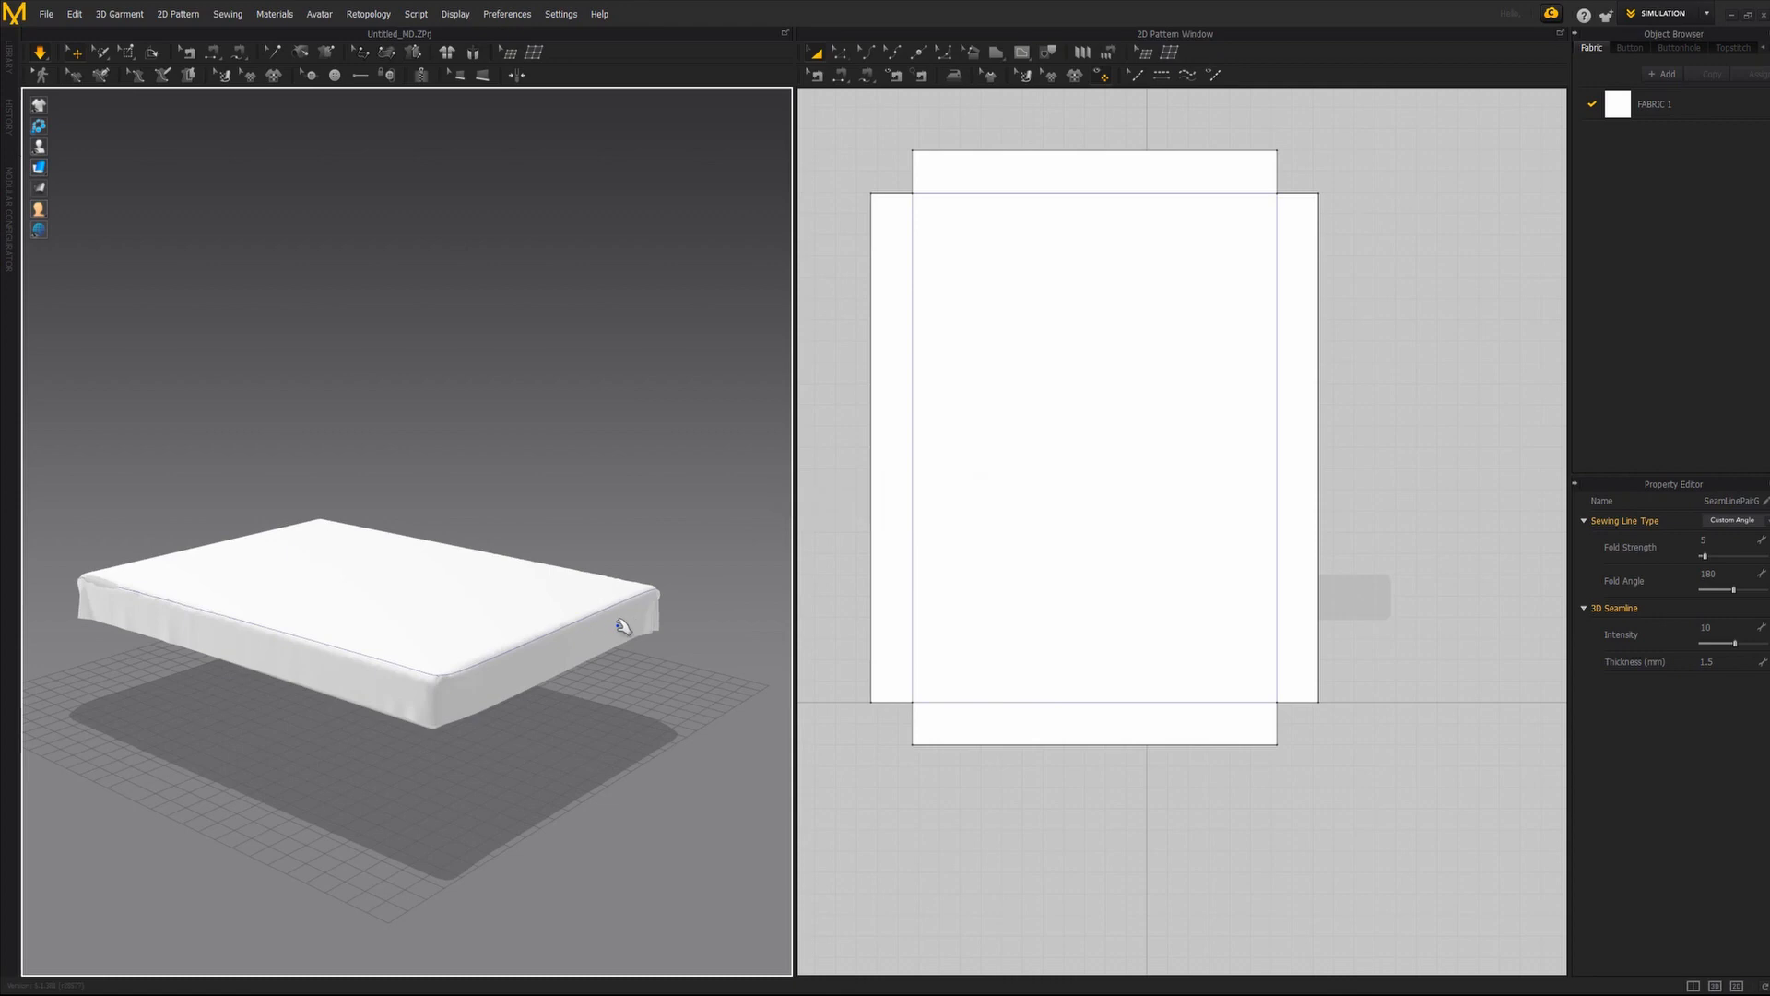
right_drag(314, 617, 372, 613)
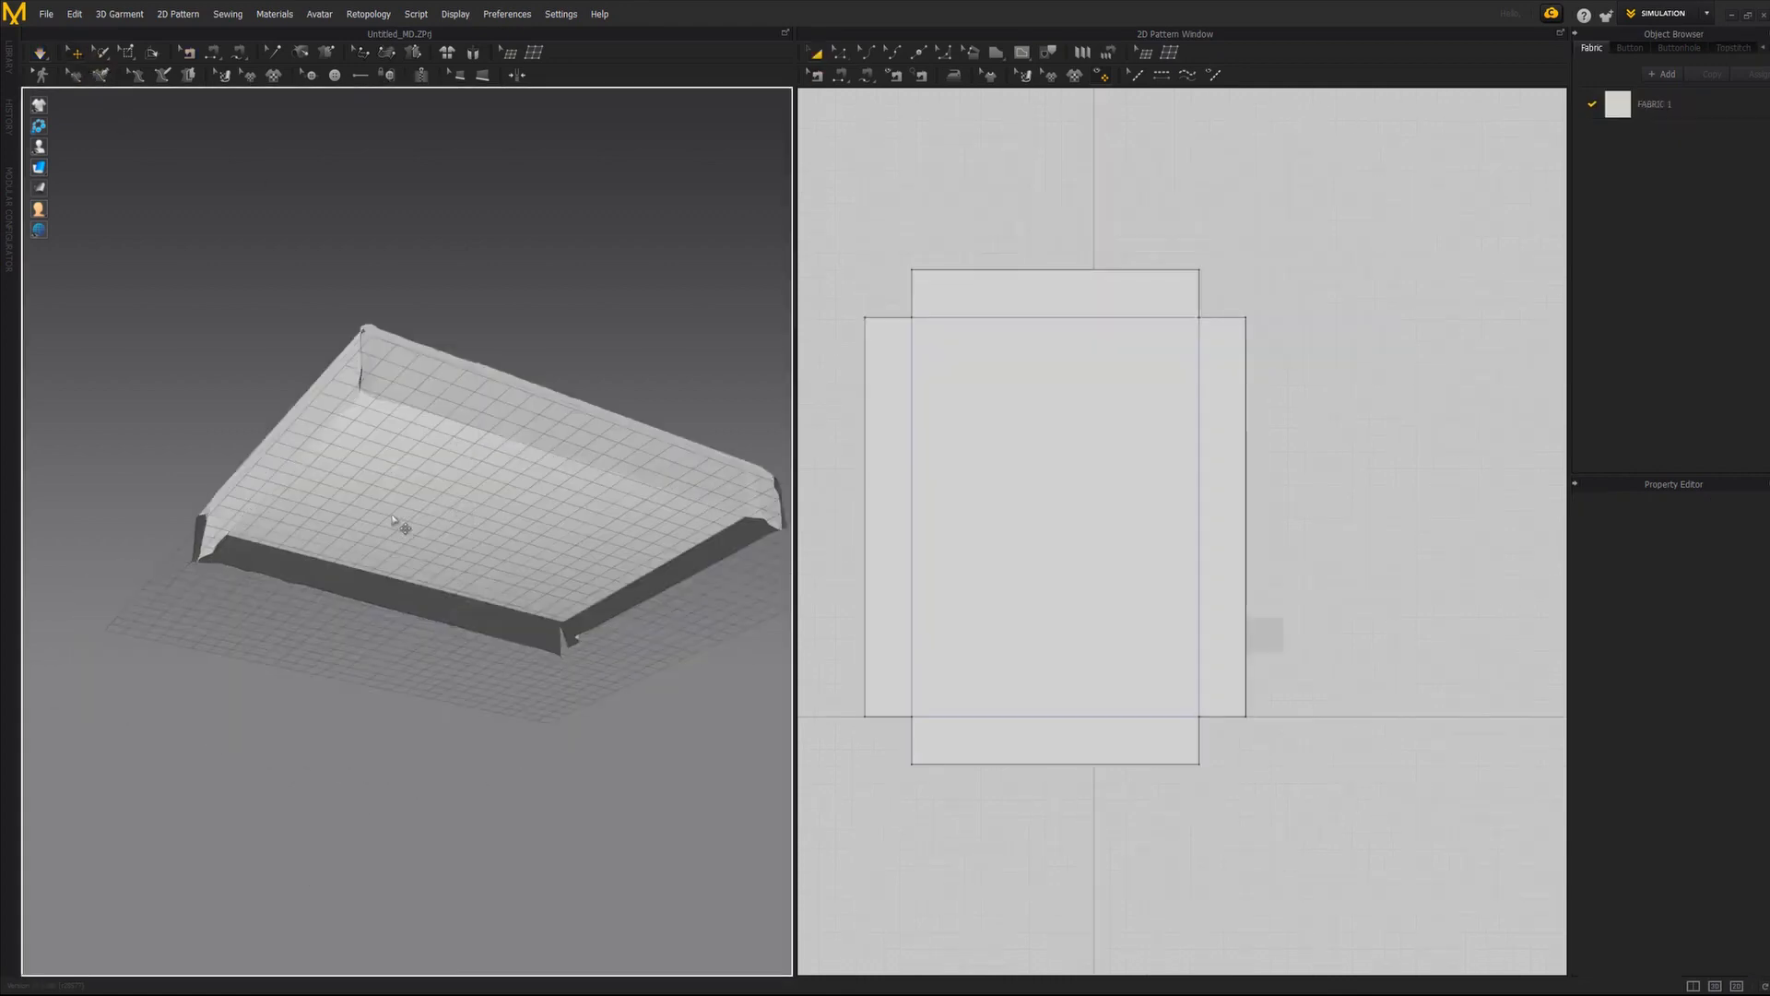
click(402, 524)
click(1708, 541)
key(Return)
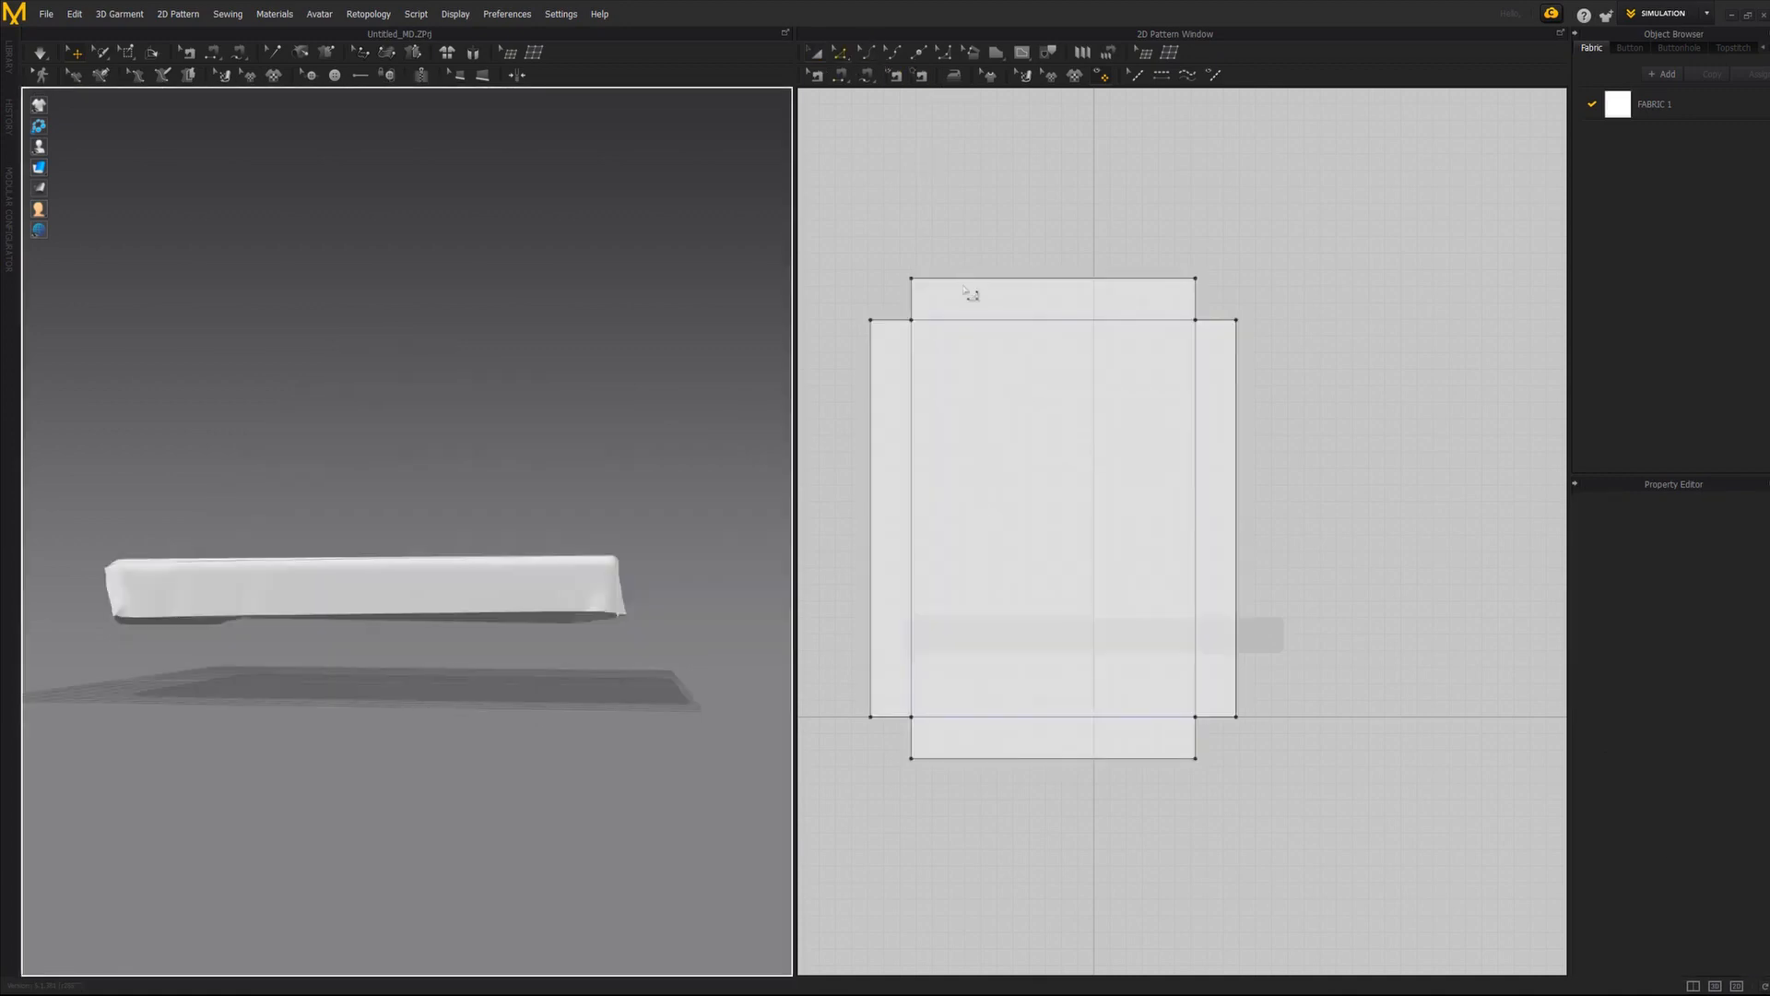
Enable Elastic with strength 5 and ratio 80 on the cover's four long outer edges, and simulate the gathered hem.
click(966, 286)
shift+click(883, 462)
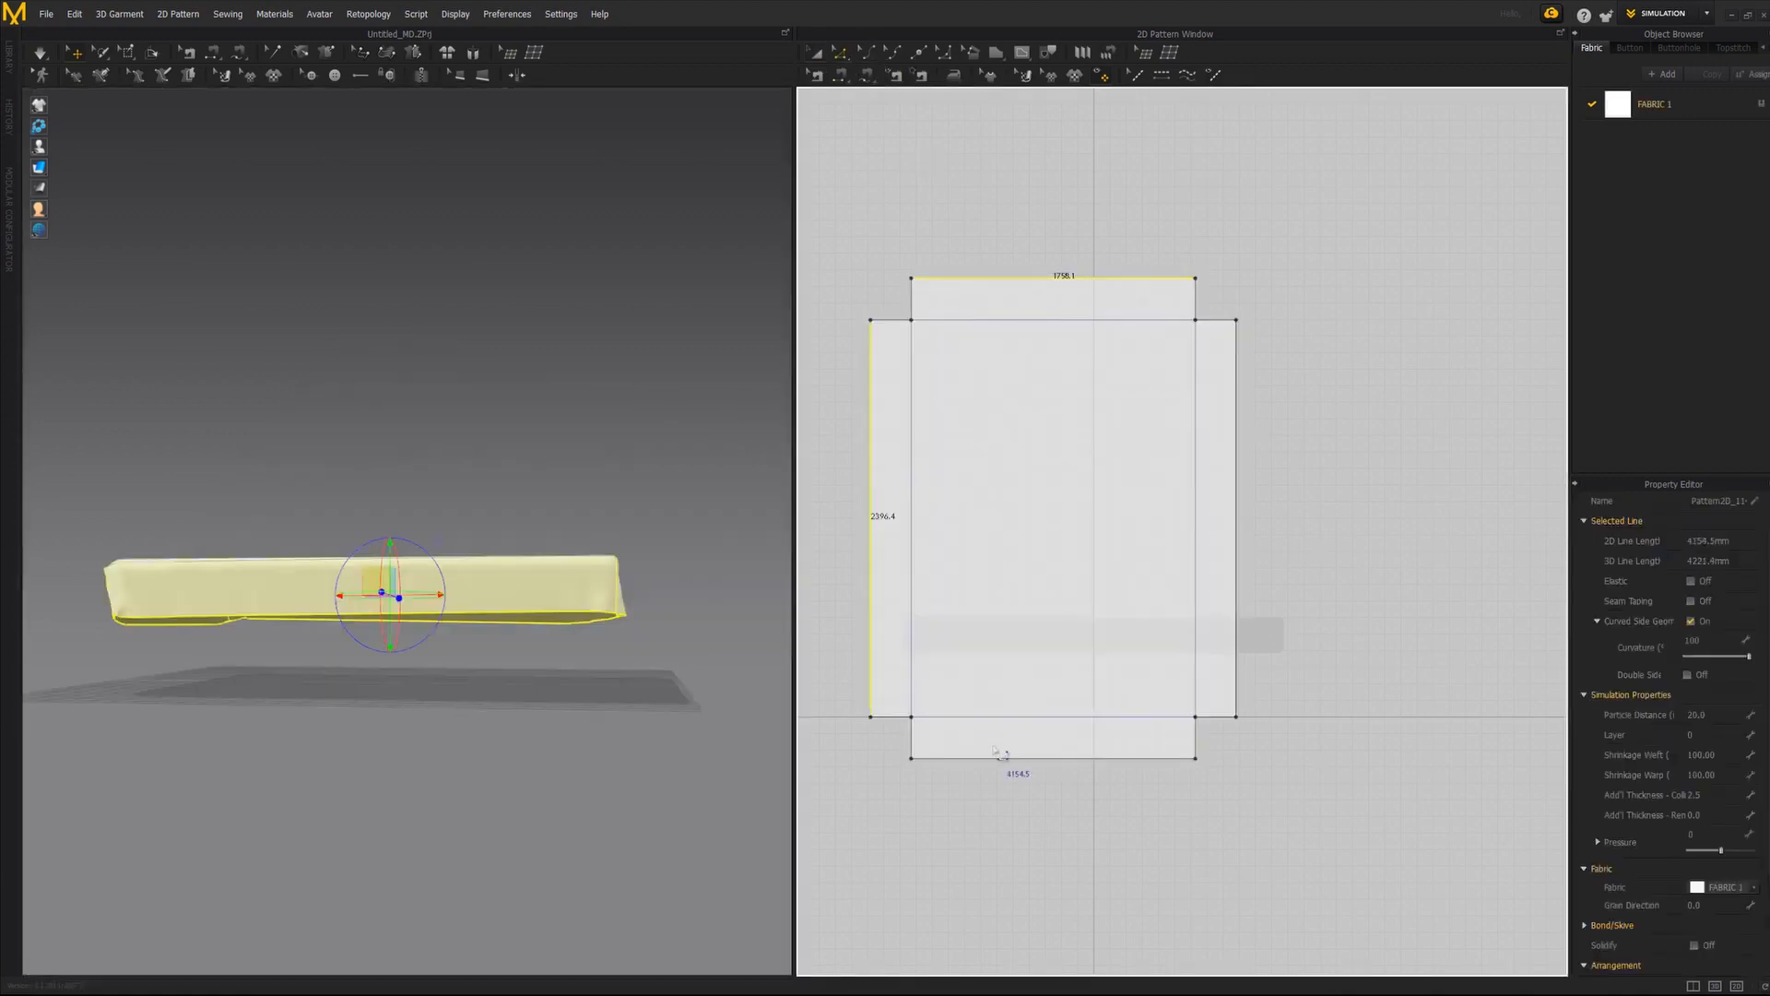
shift+click(998, 760)
shift+click(1237, 565)
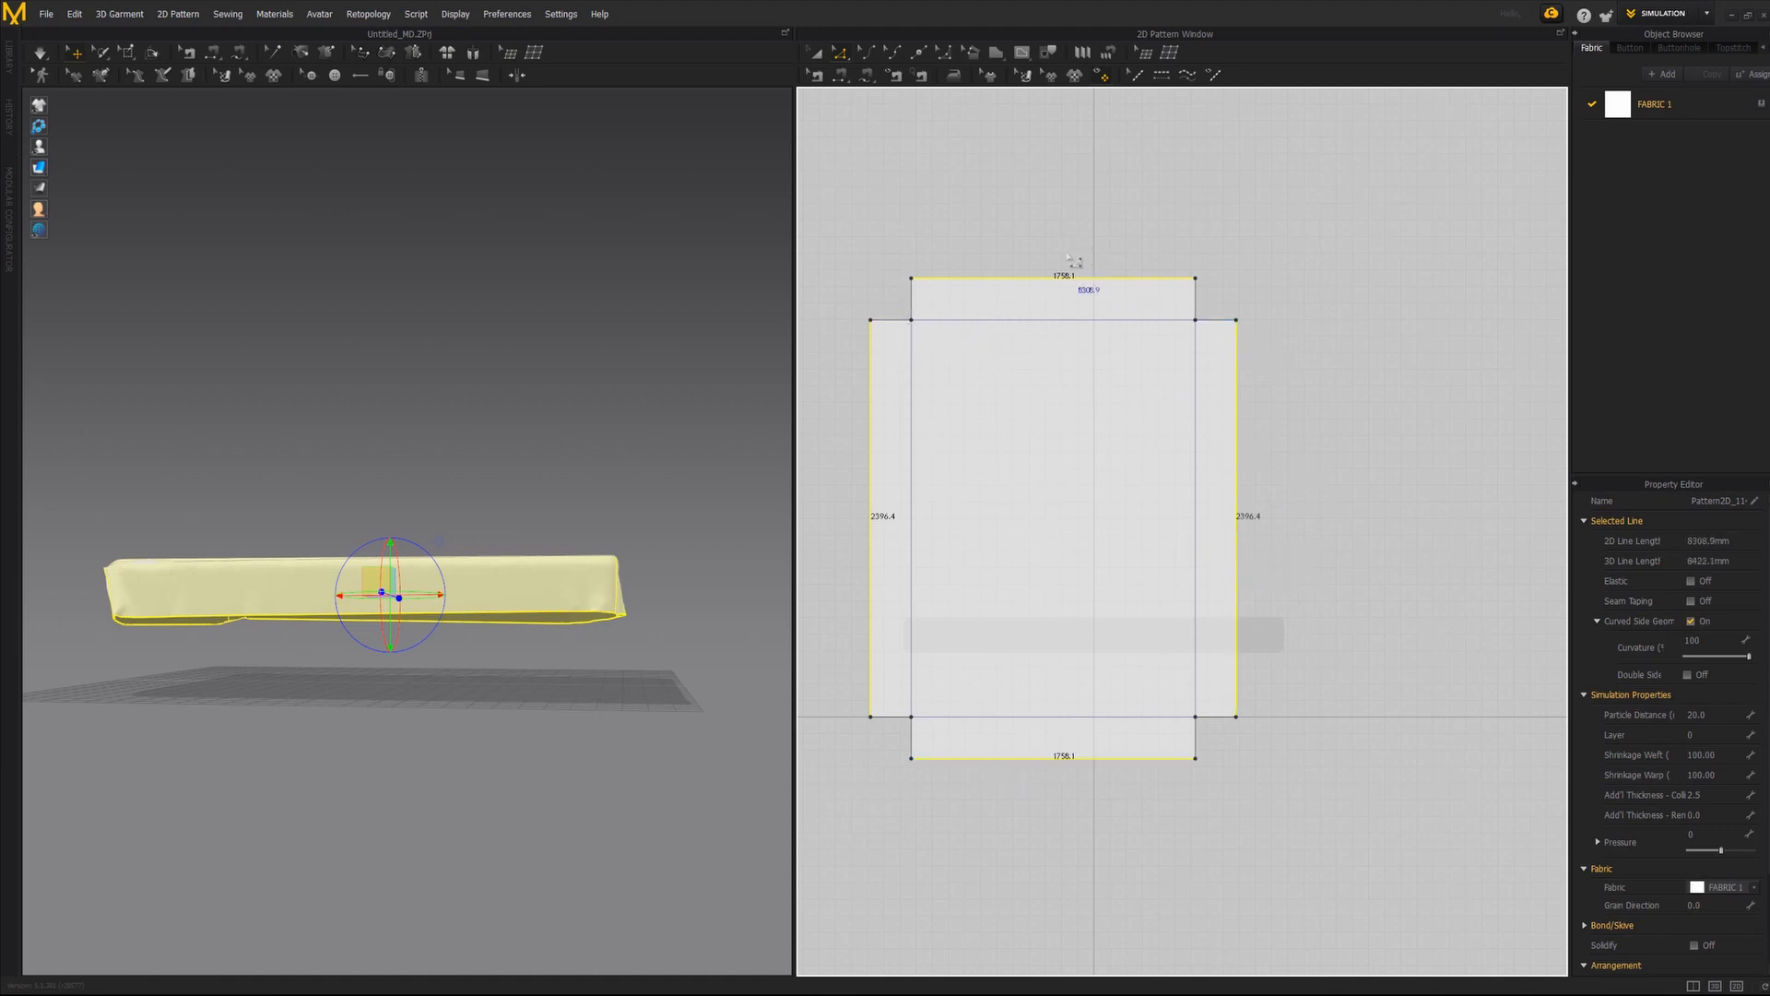
scroll(1757, 687, down, 2)
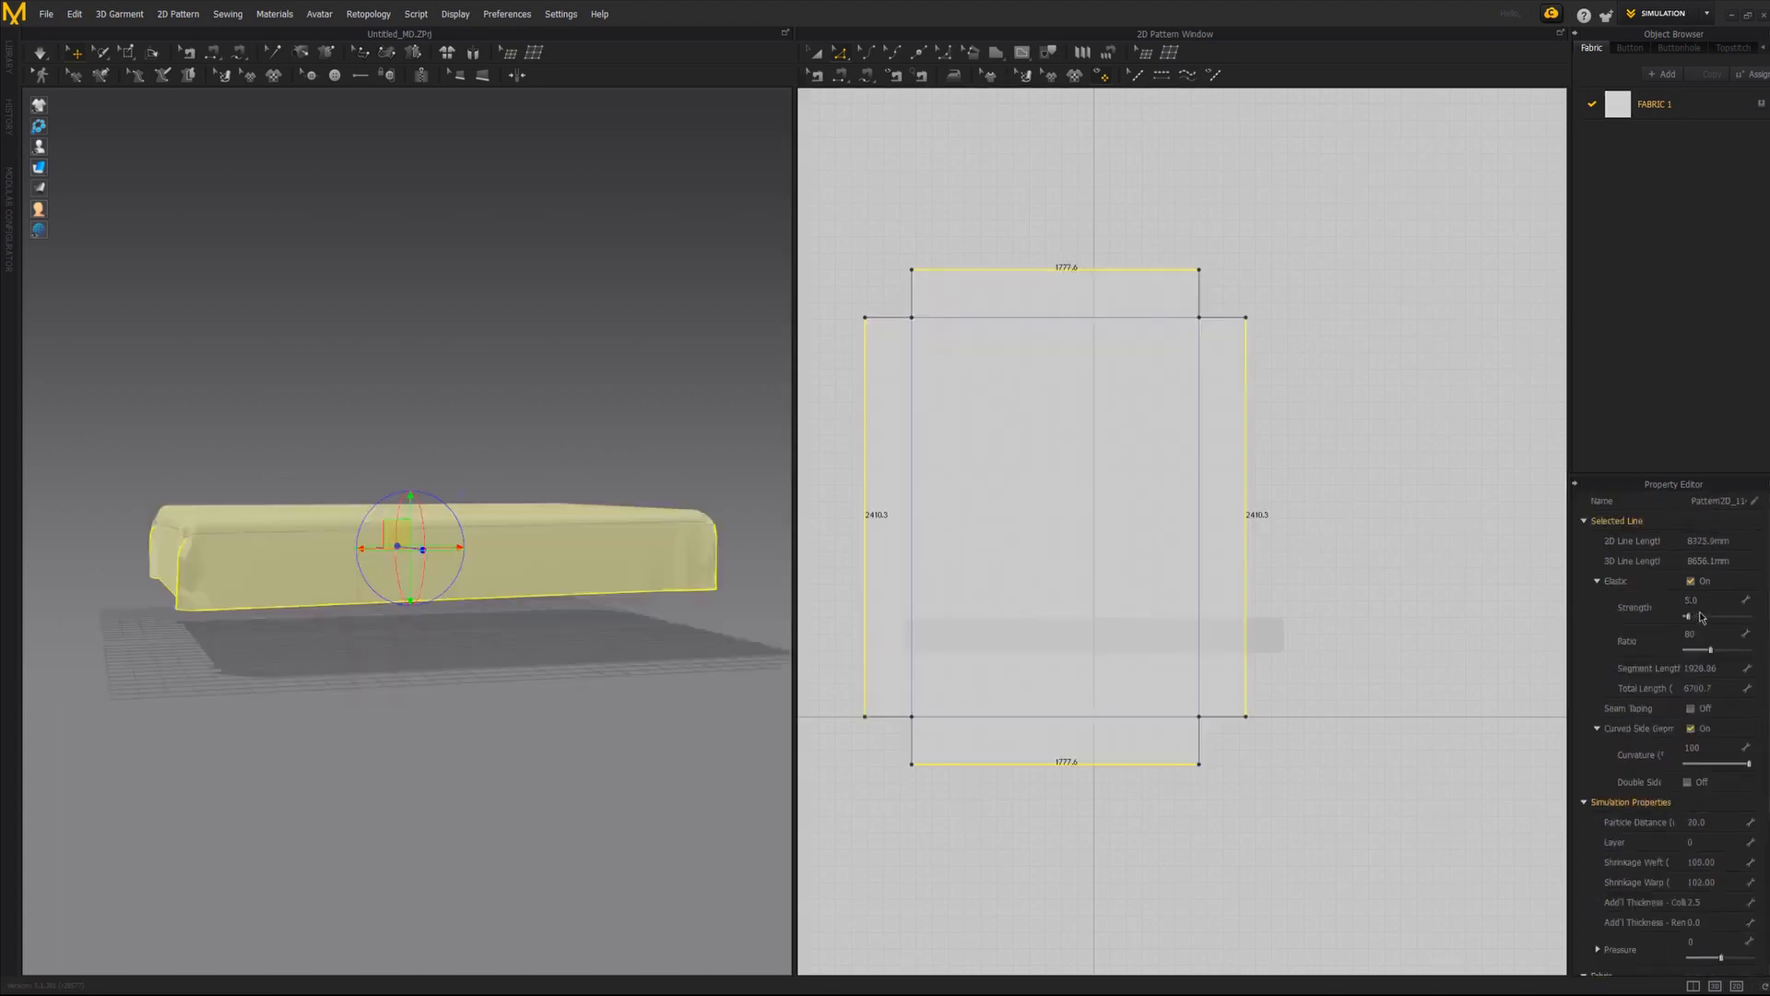
key(space)
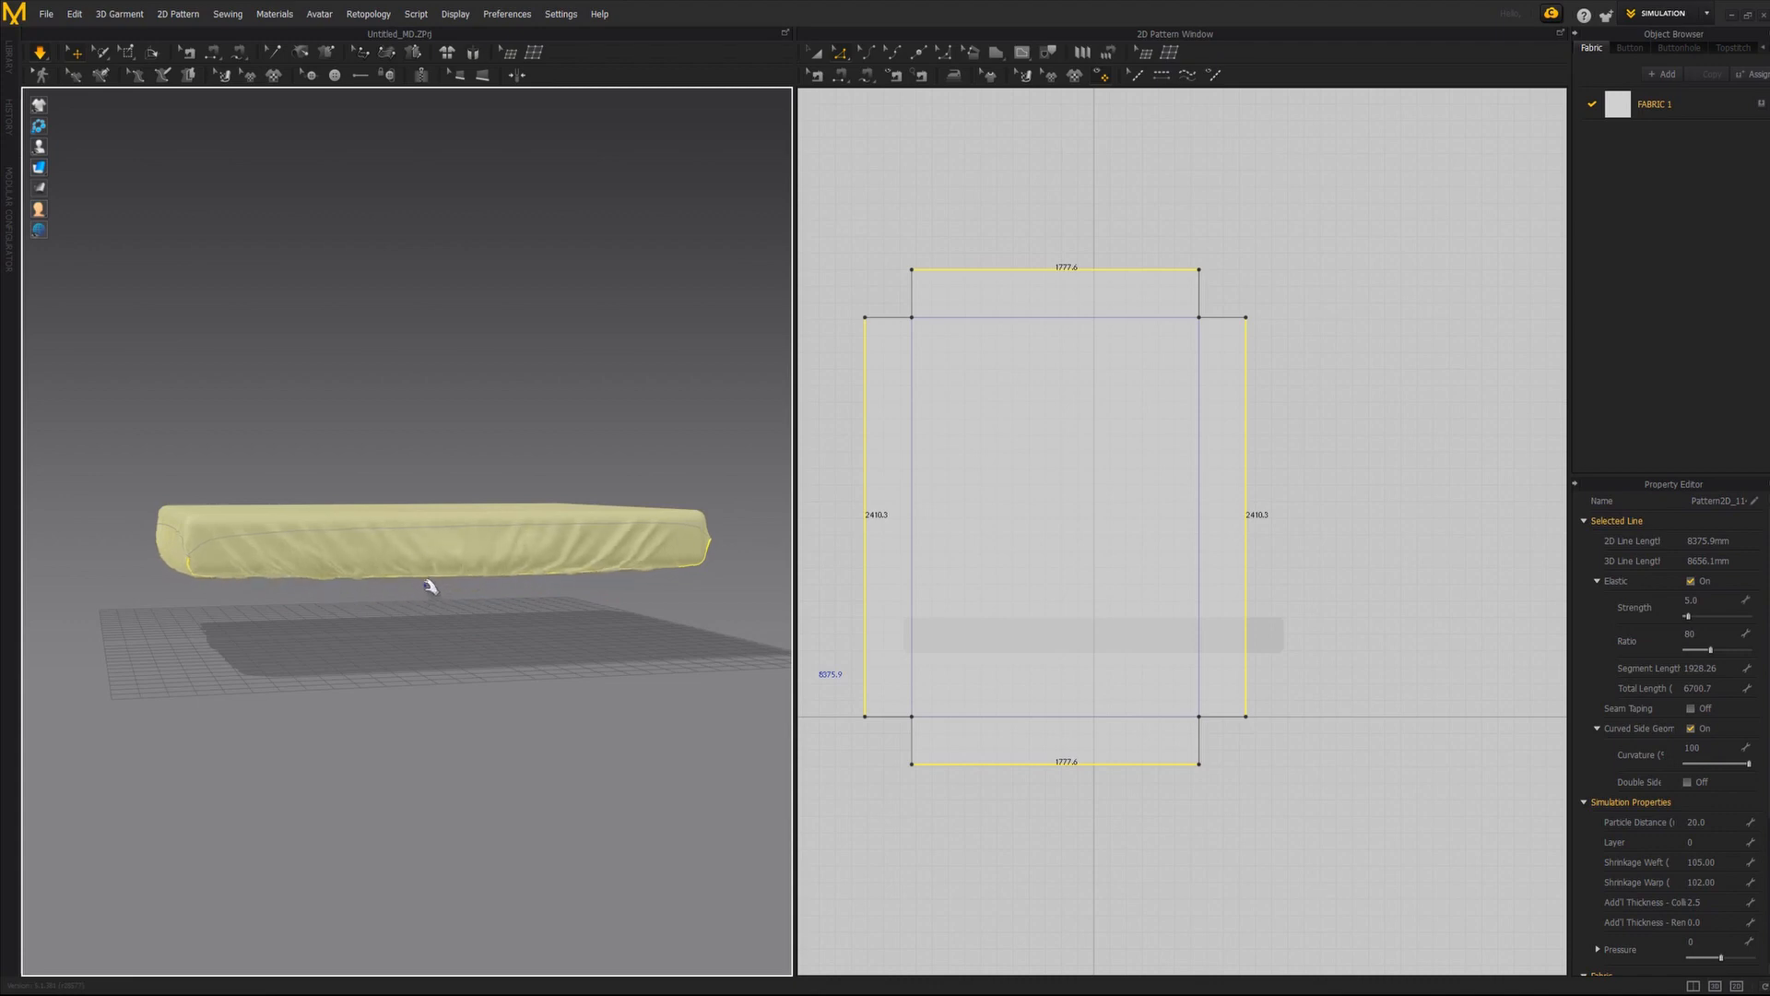
right_drag(428, 606, 575, 606)
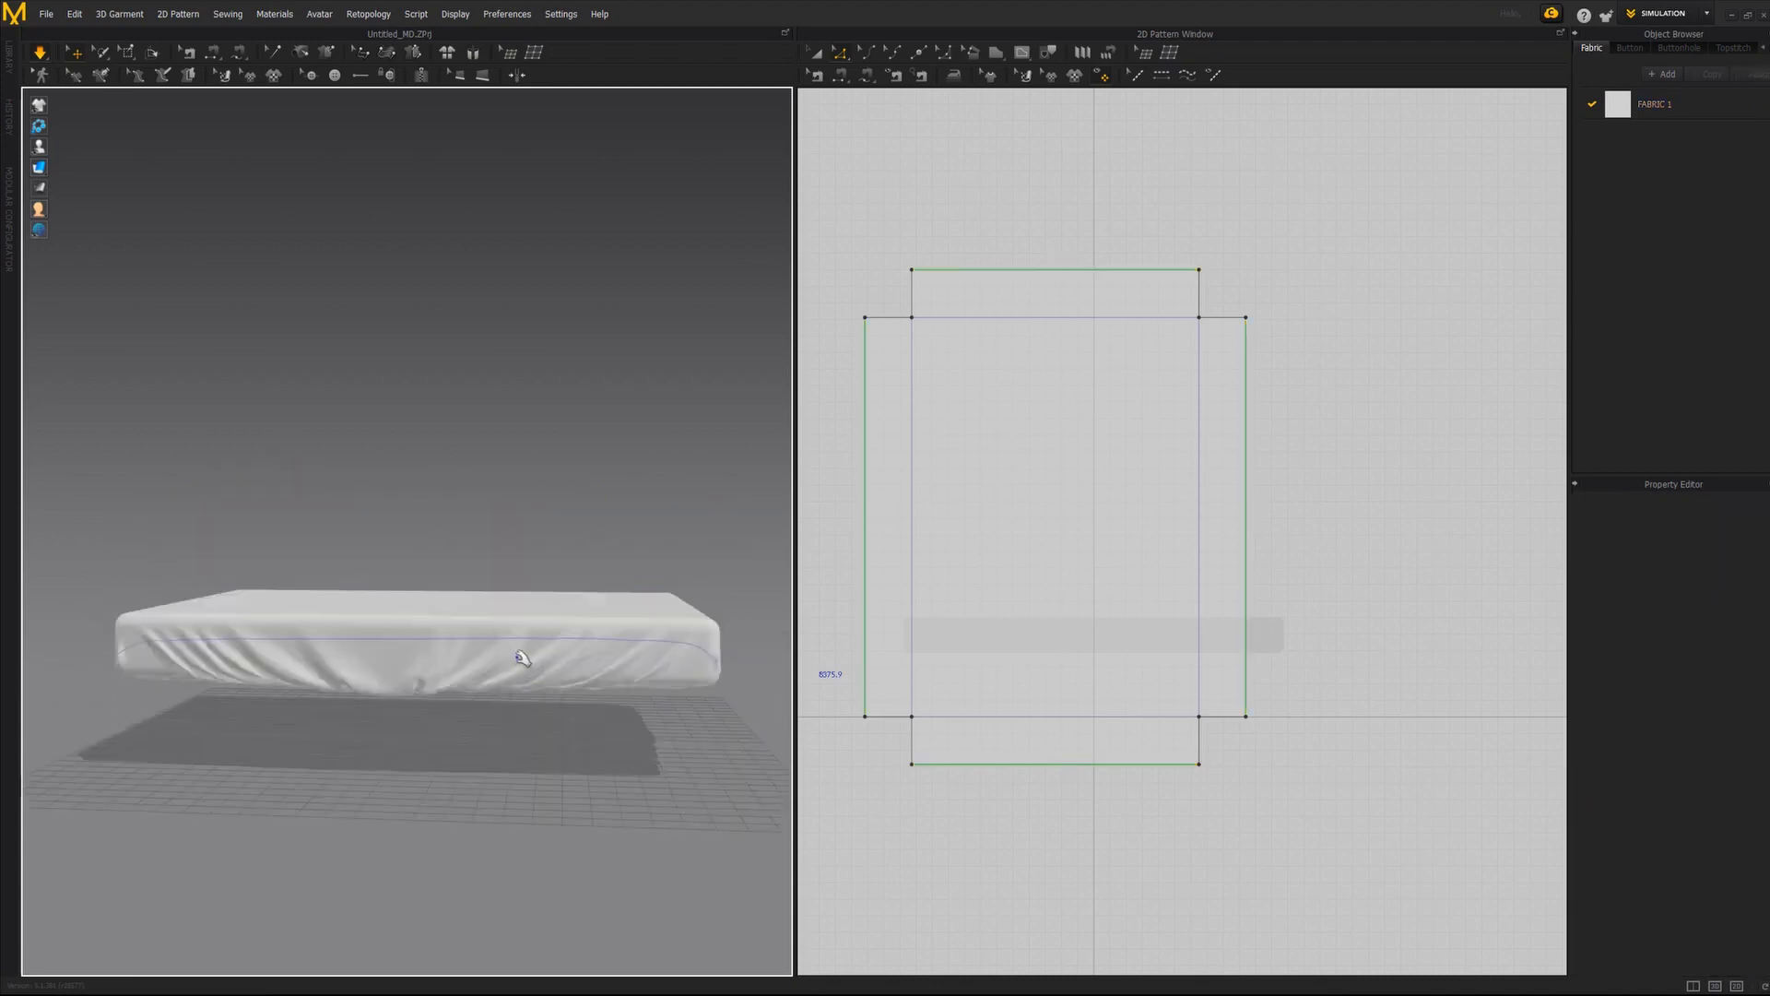
Set the cover pattern's particle distance to 15.
click(521, 660)
click(506, 558)
scroll(495, 651, up, 5)
right_drag(495, 651, 503, 543)
click(515, 523)
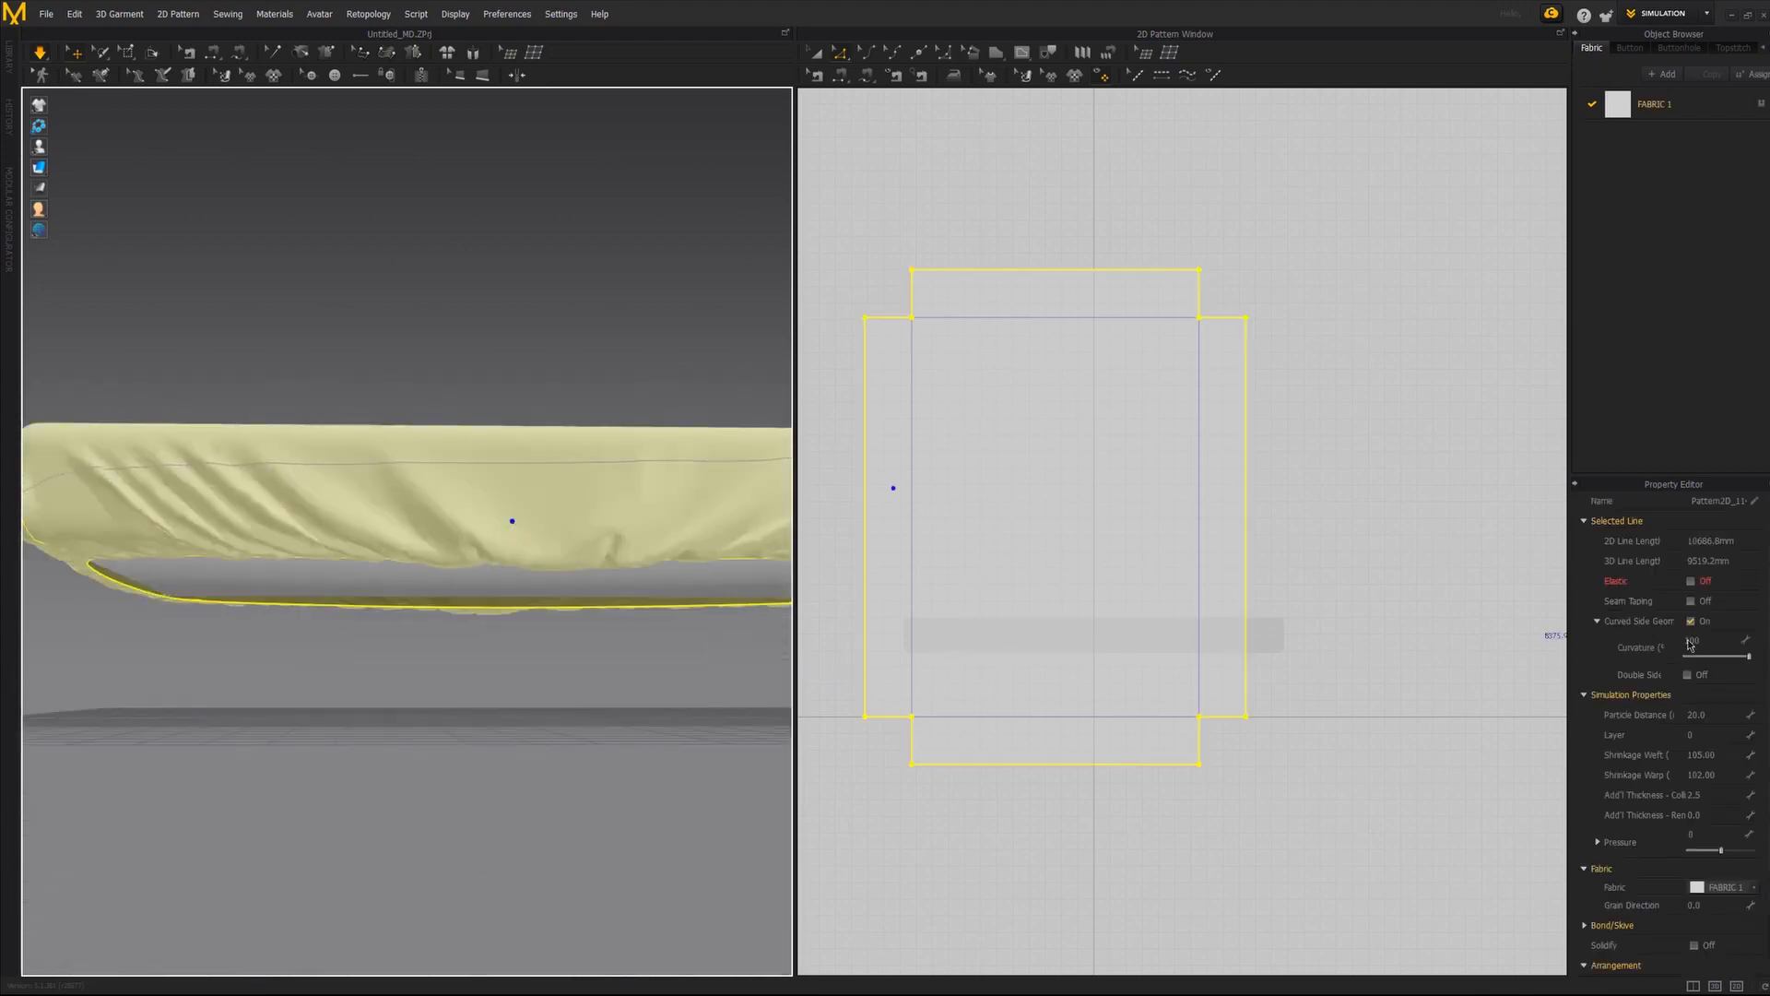
click(1696, 716)
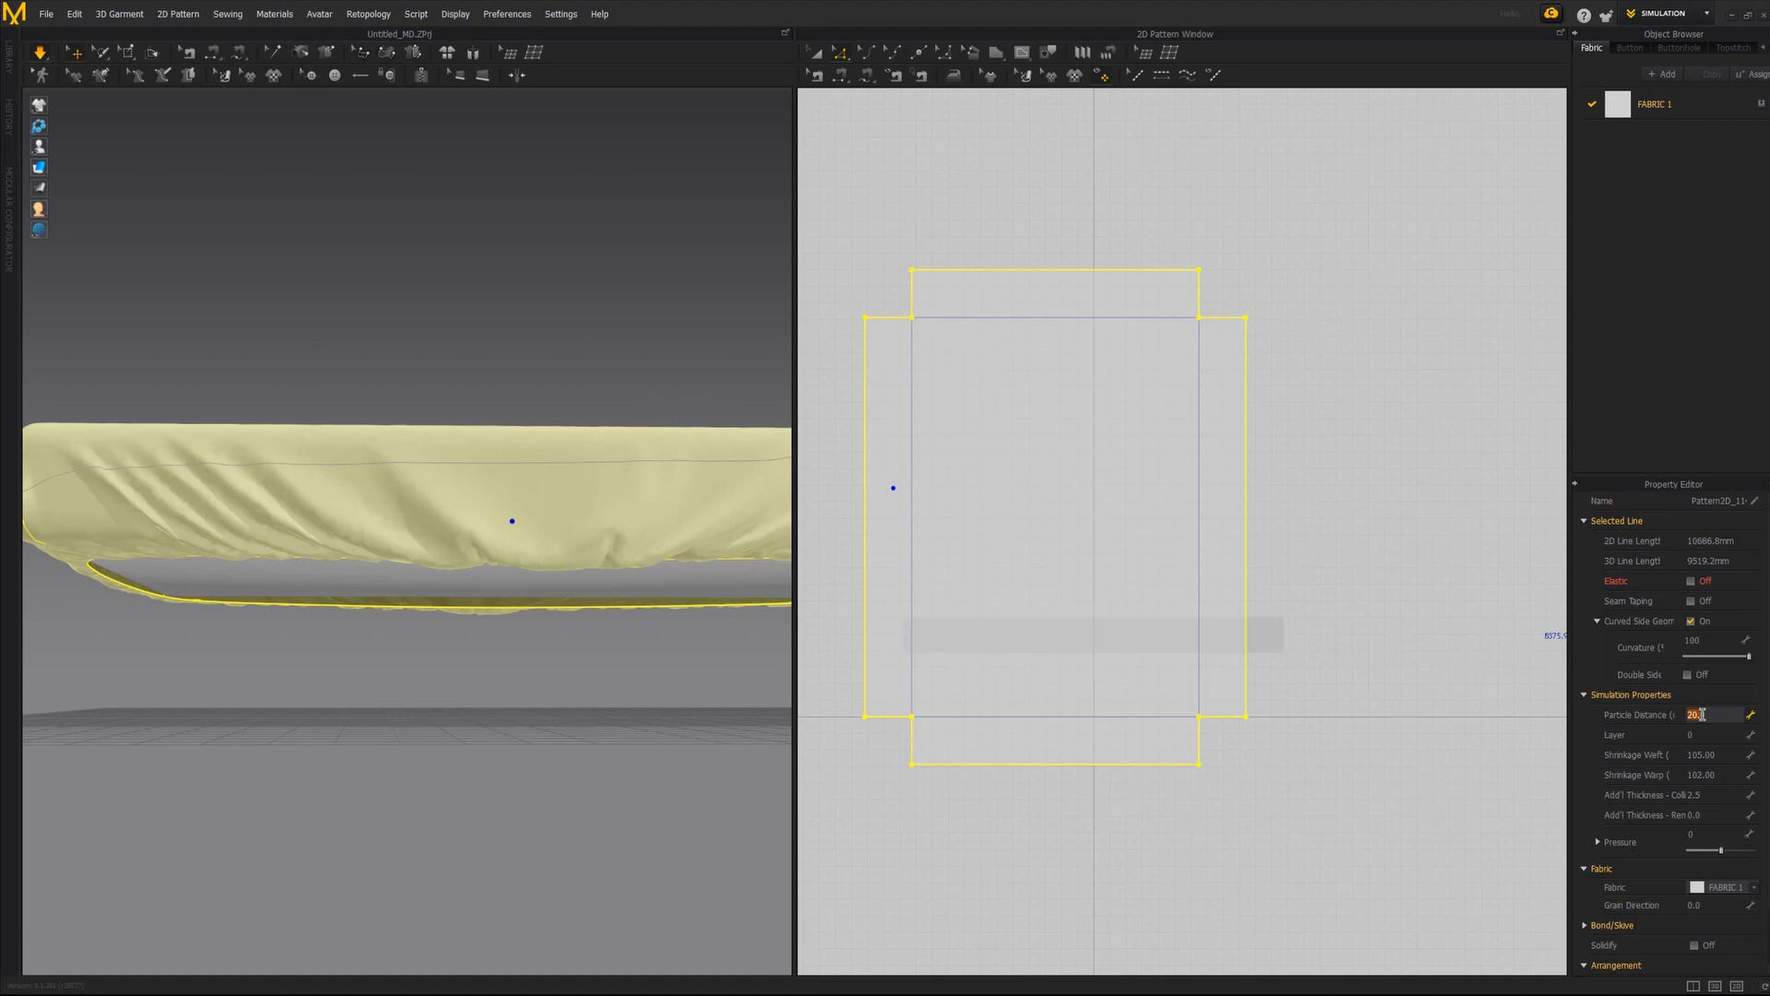
text(15)
key(Return)
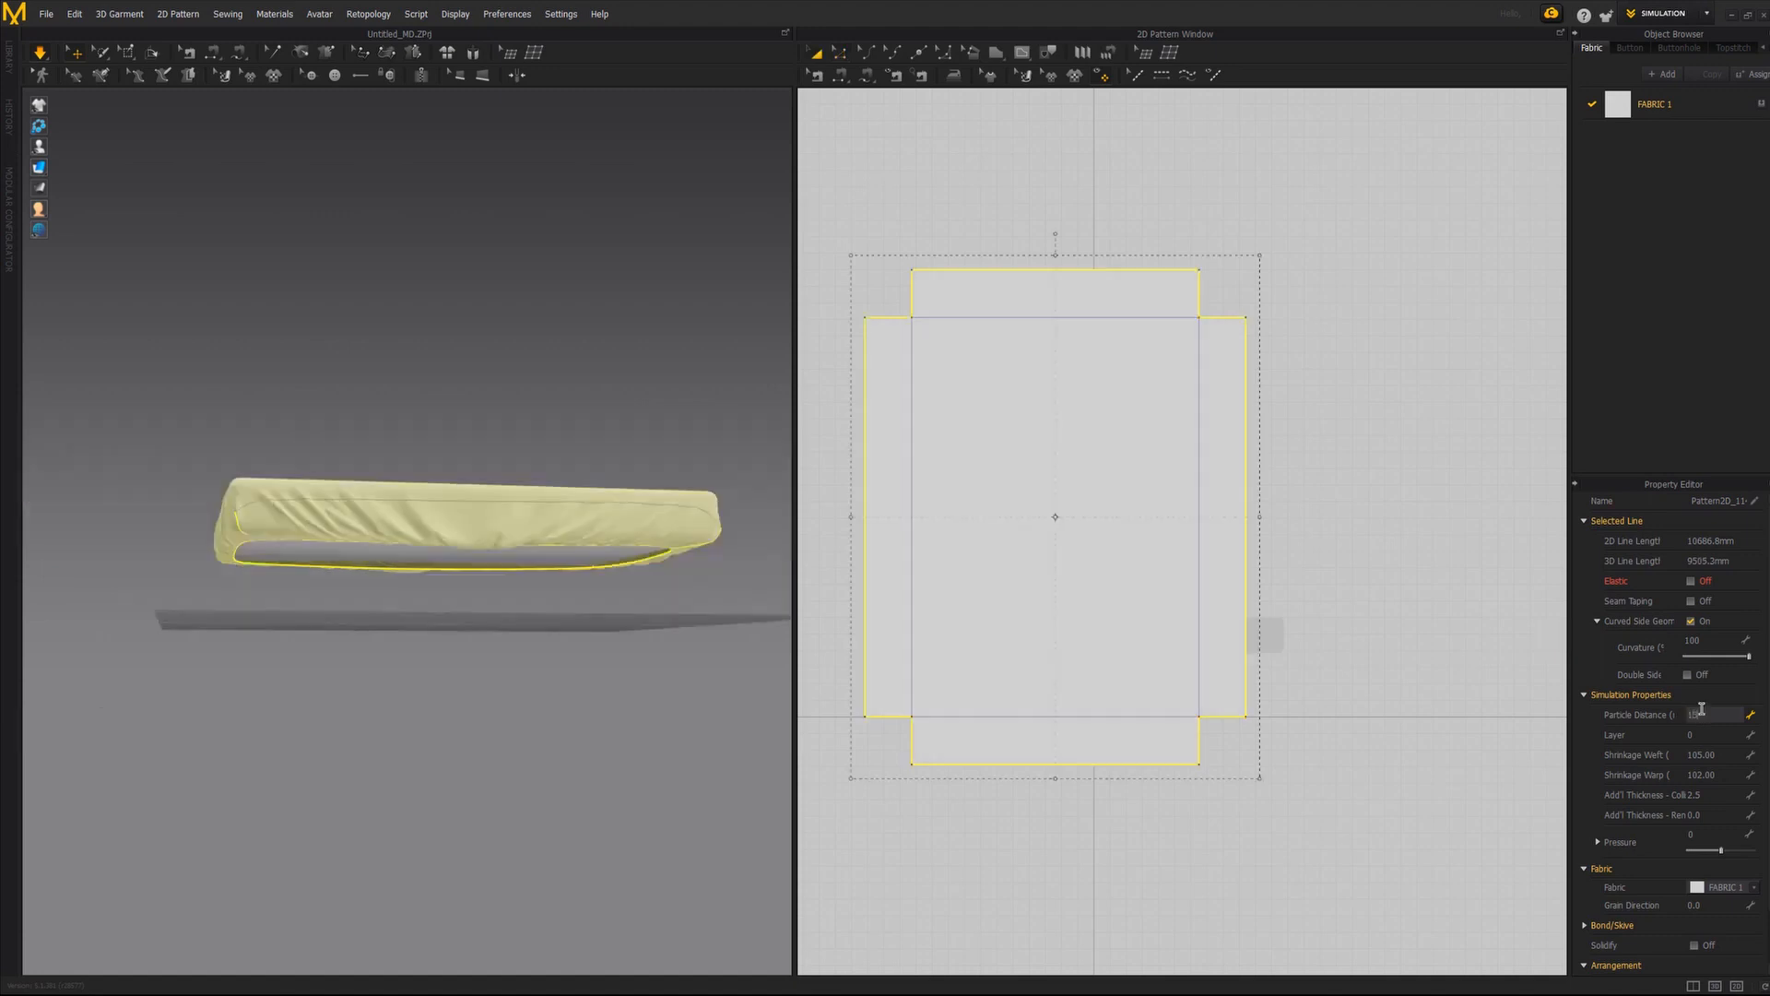
Simulate the cover and examine the wrinkles along its long side and gathered hem up close.
click(485, 634)
scroll(561, 545, up, 5)
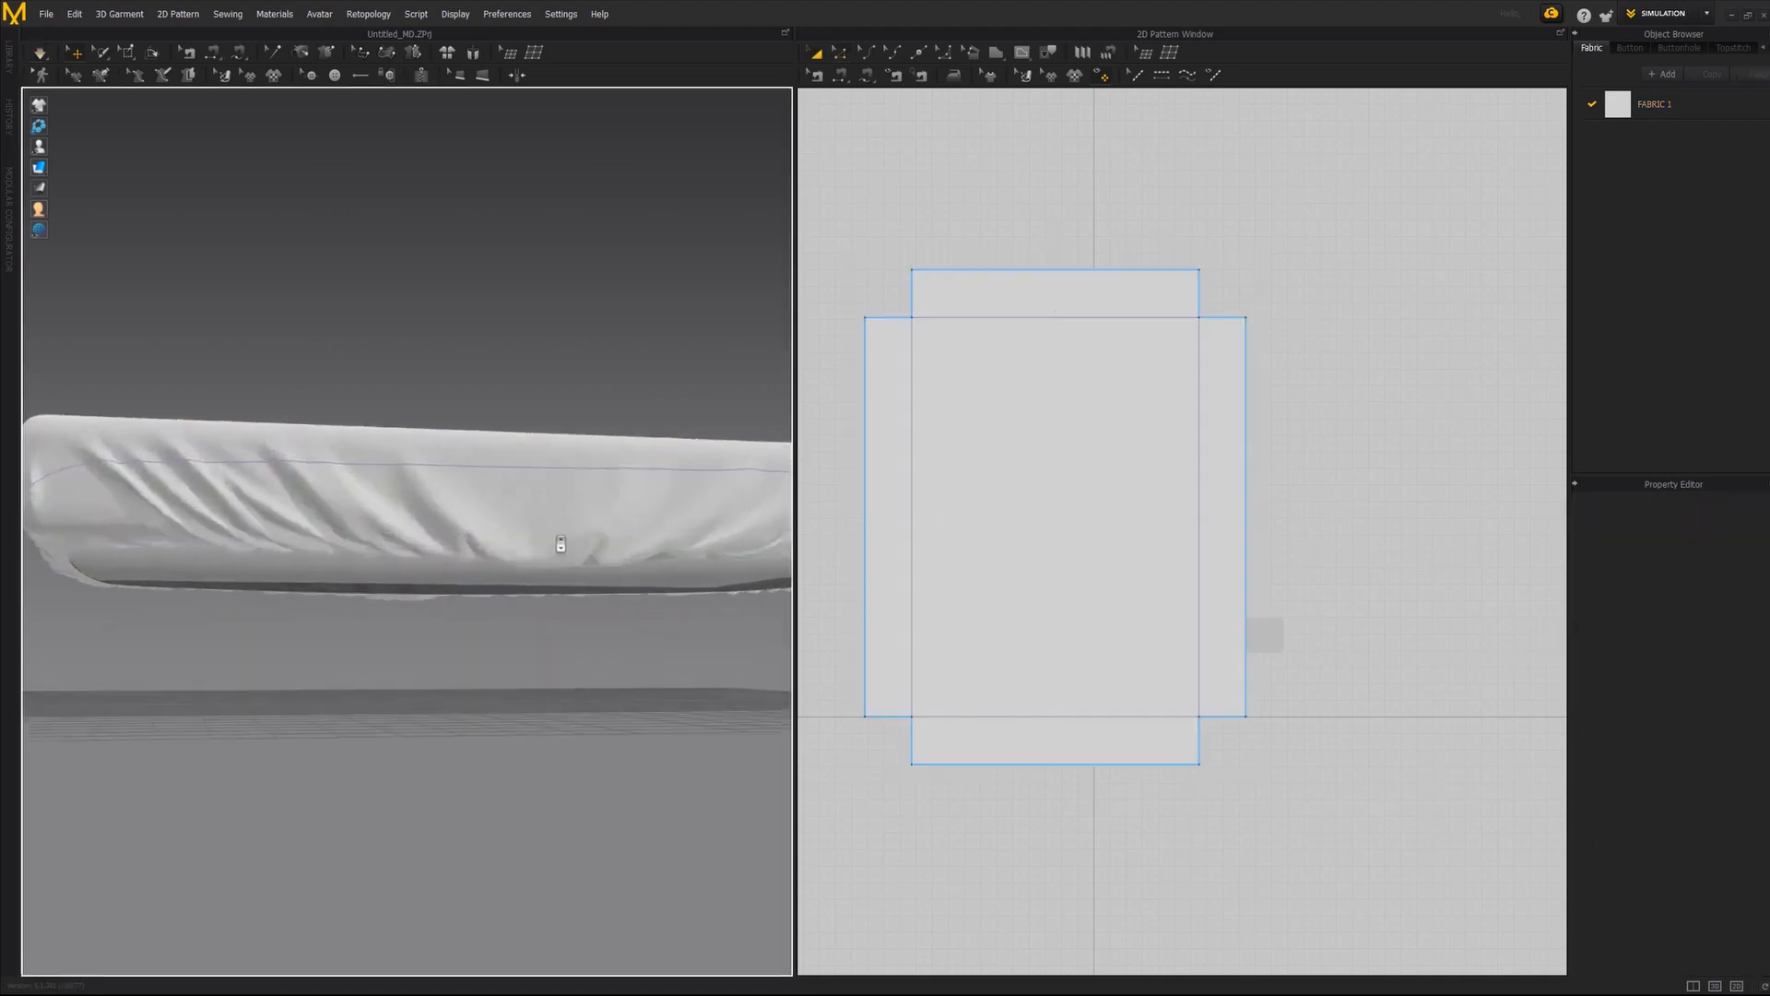
click(458, 609)
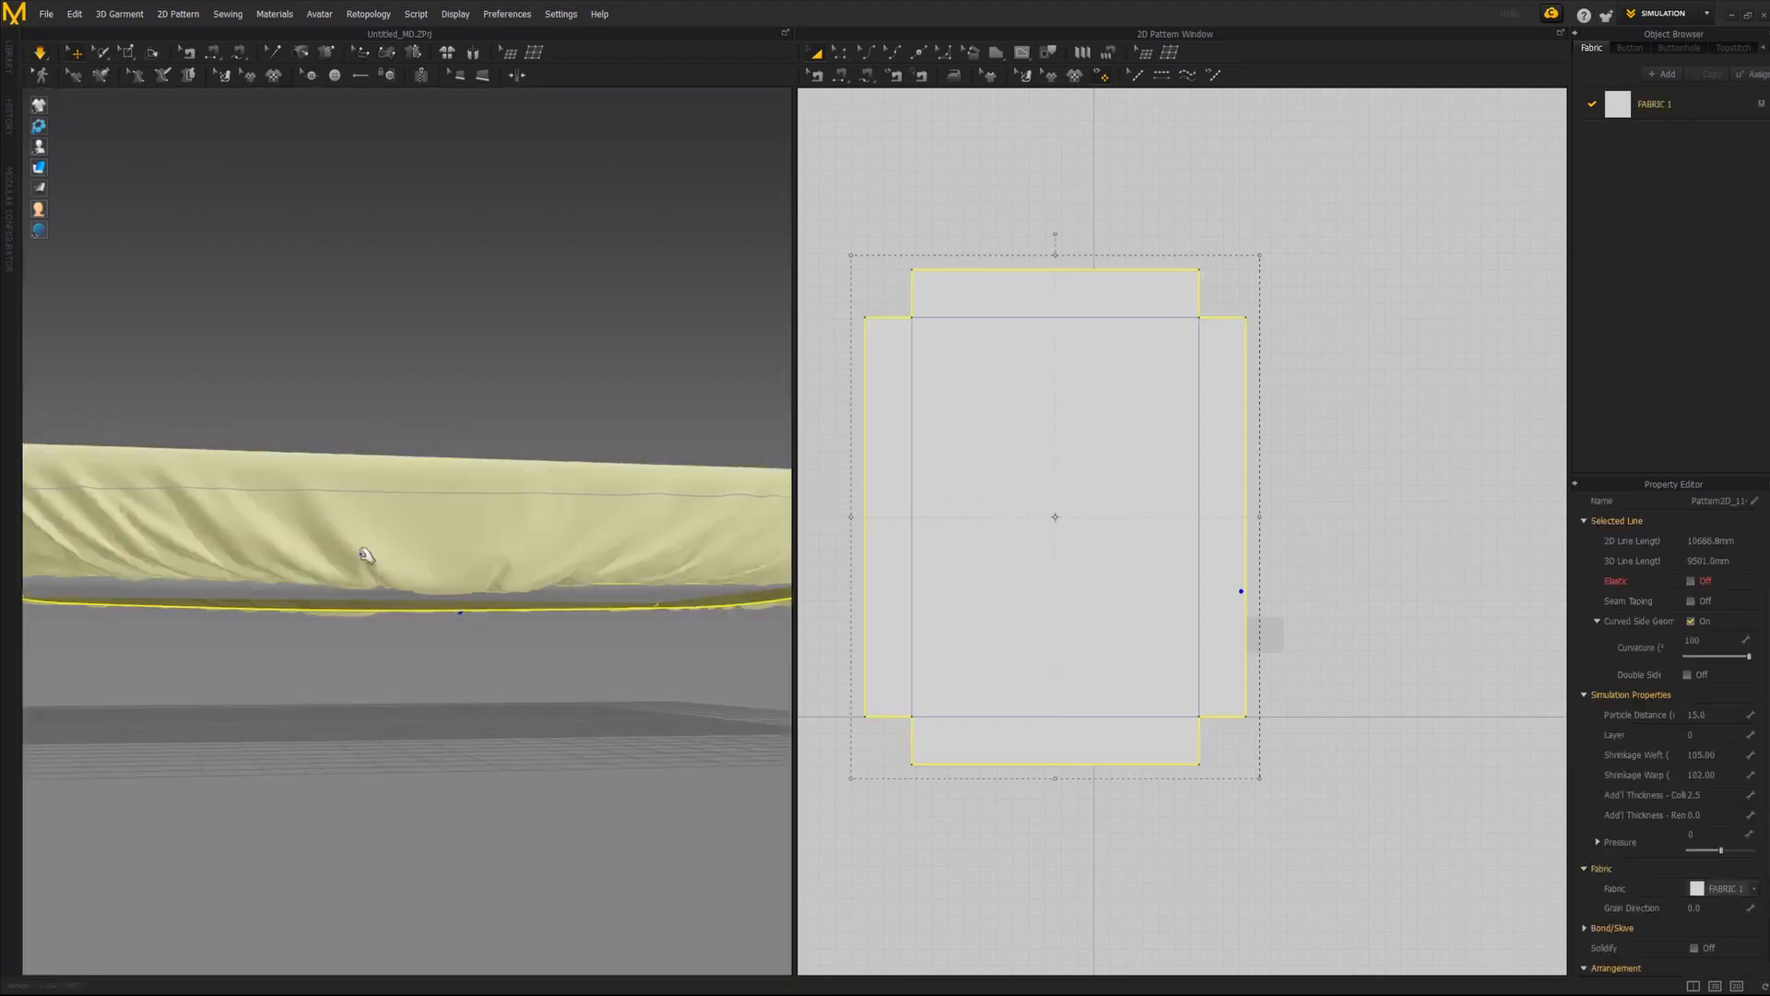
click(443, 573)
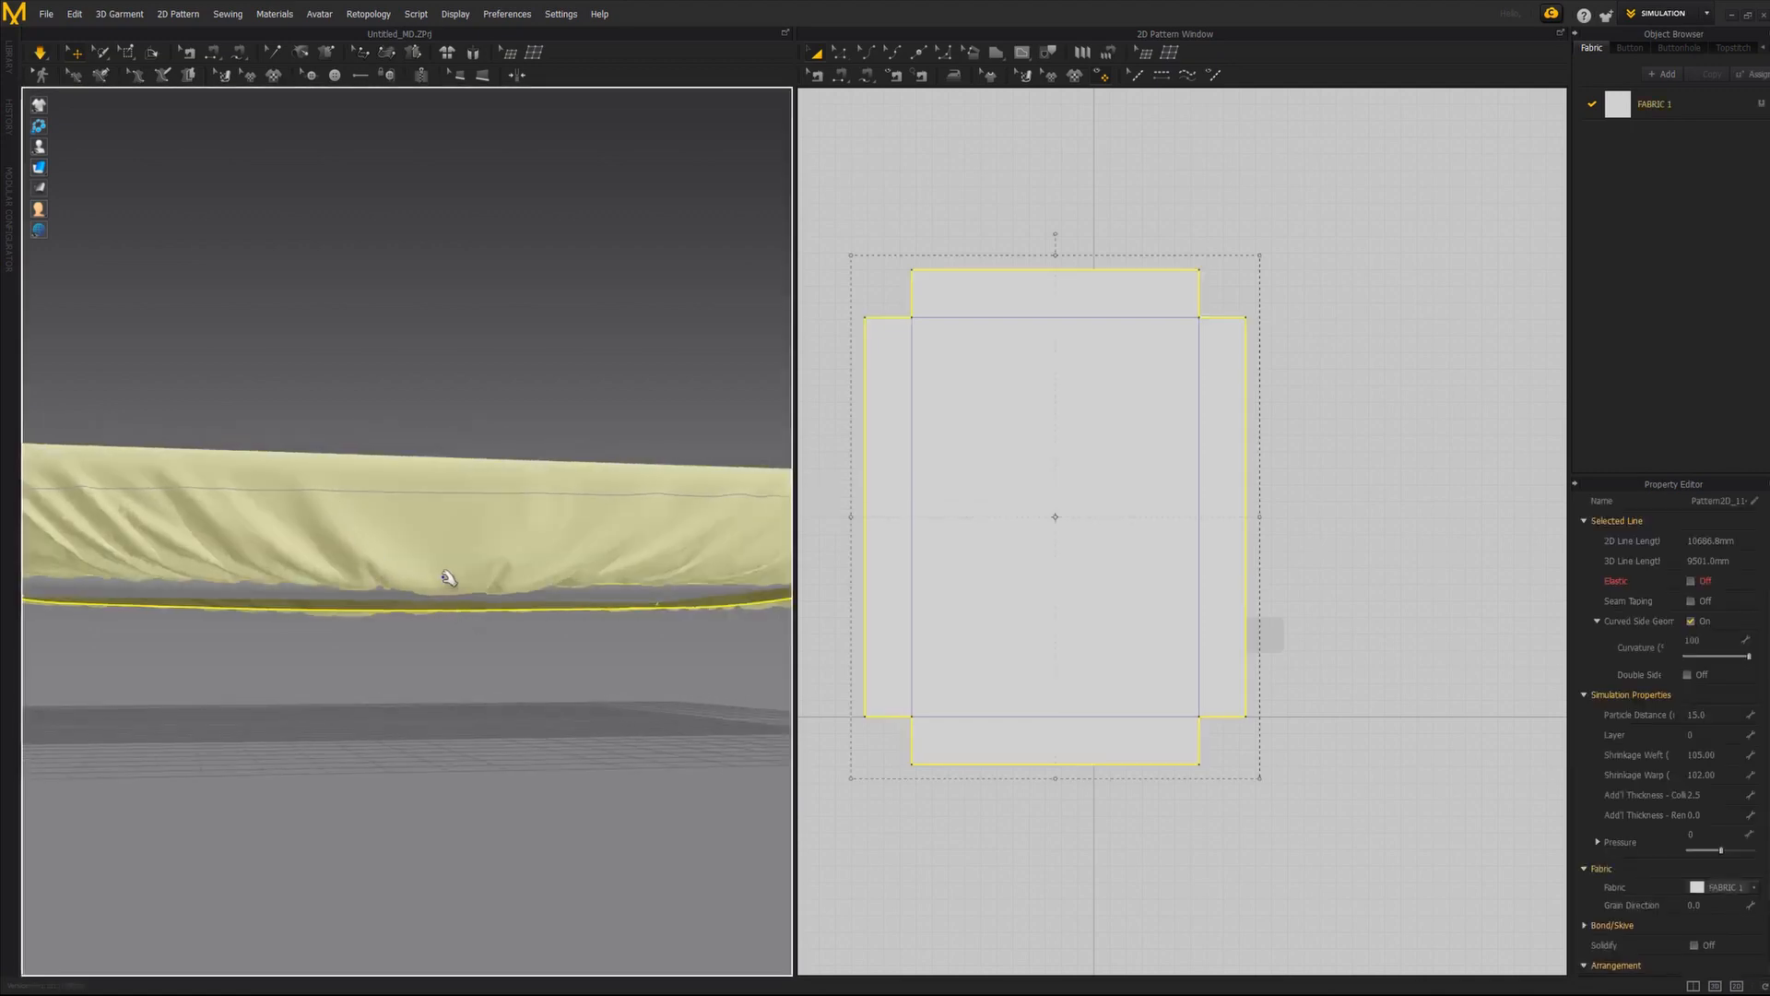
click(430, 638)
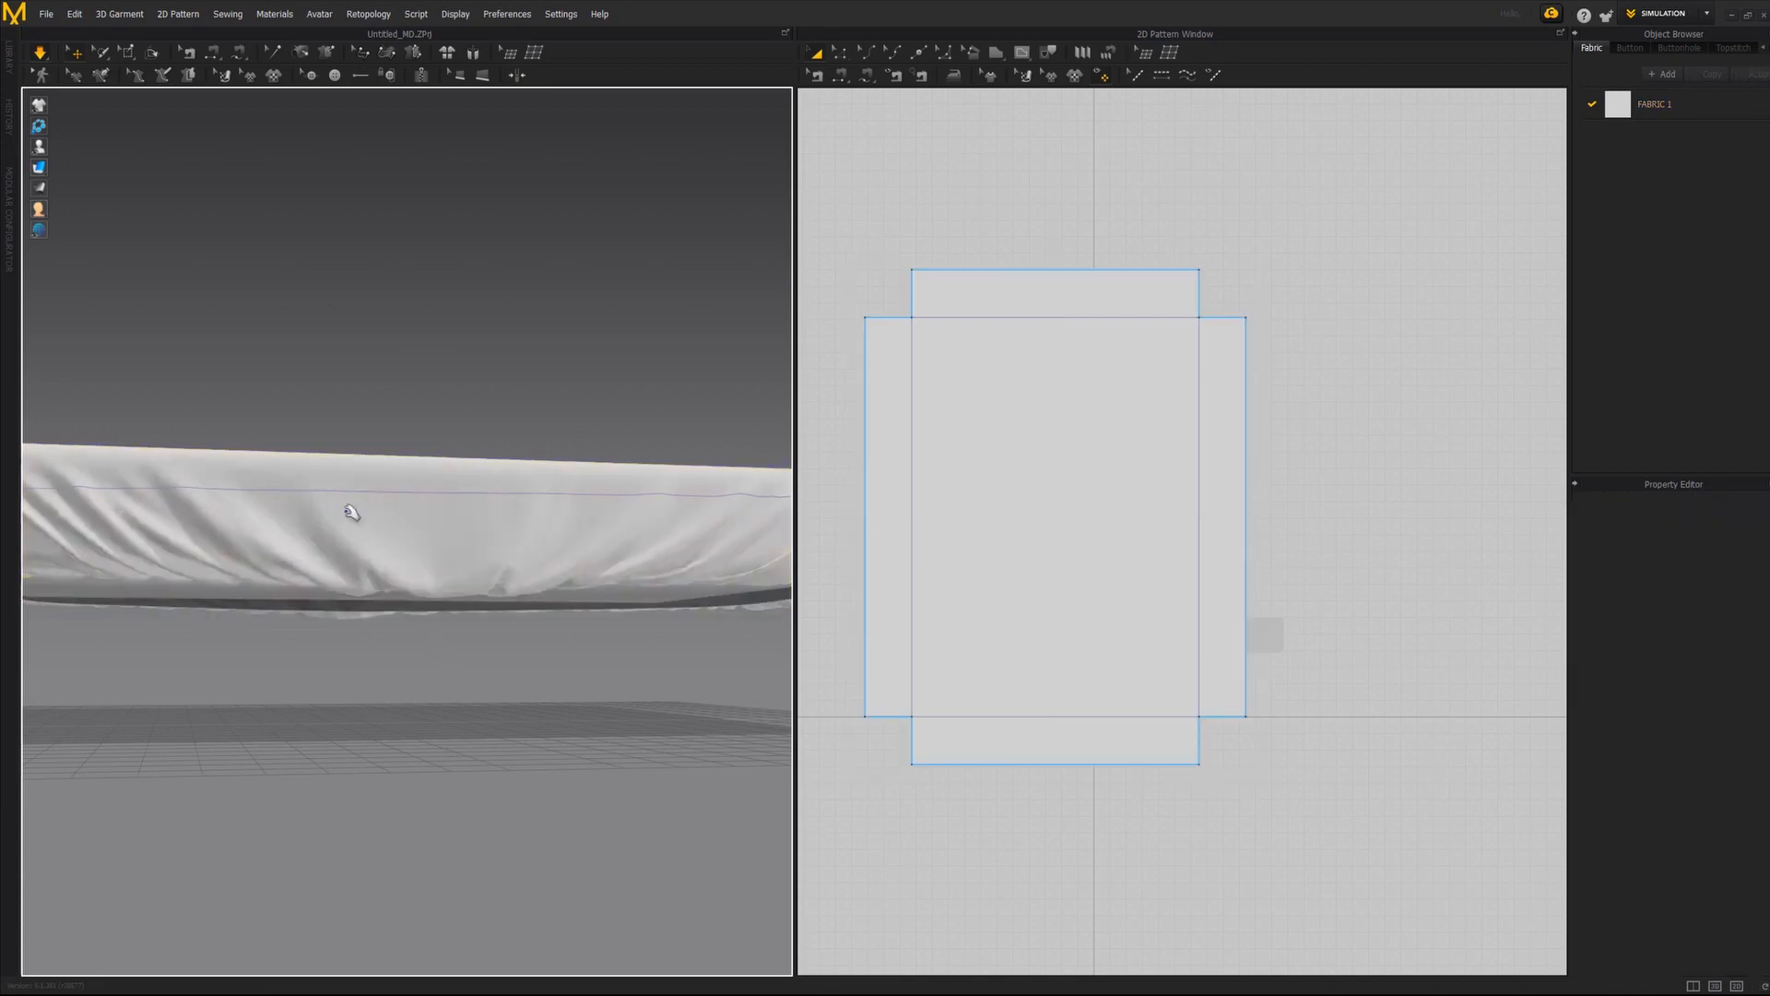
Set the cover pattern's particle distance to 8 and inspect the resulting density in the mesh display.
click(1025, 507)
click(1695, 714)
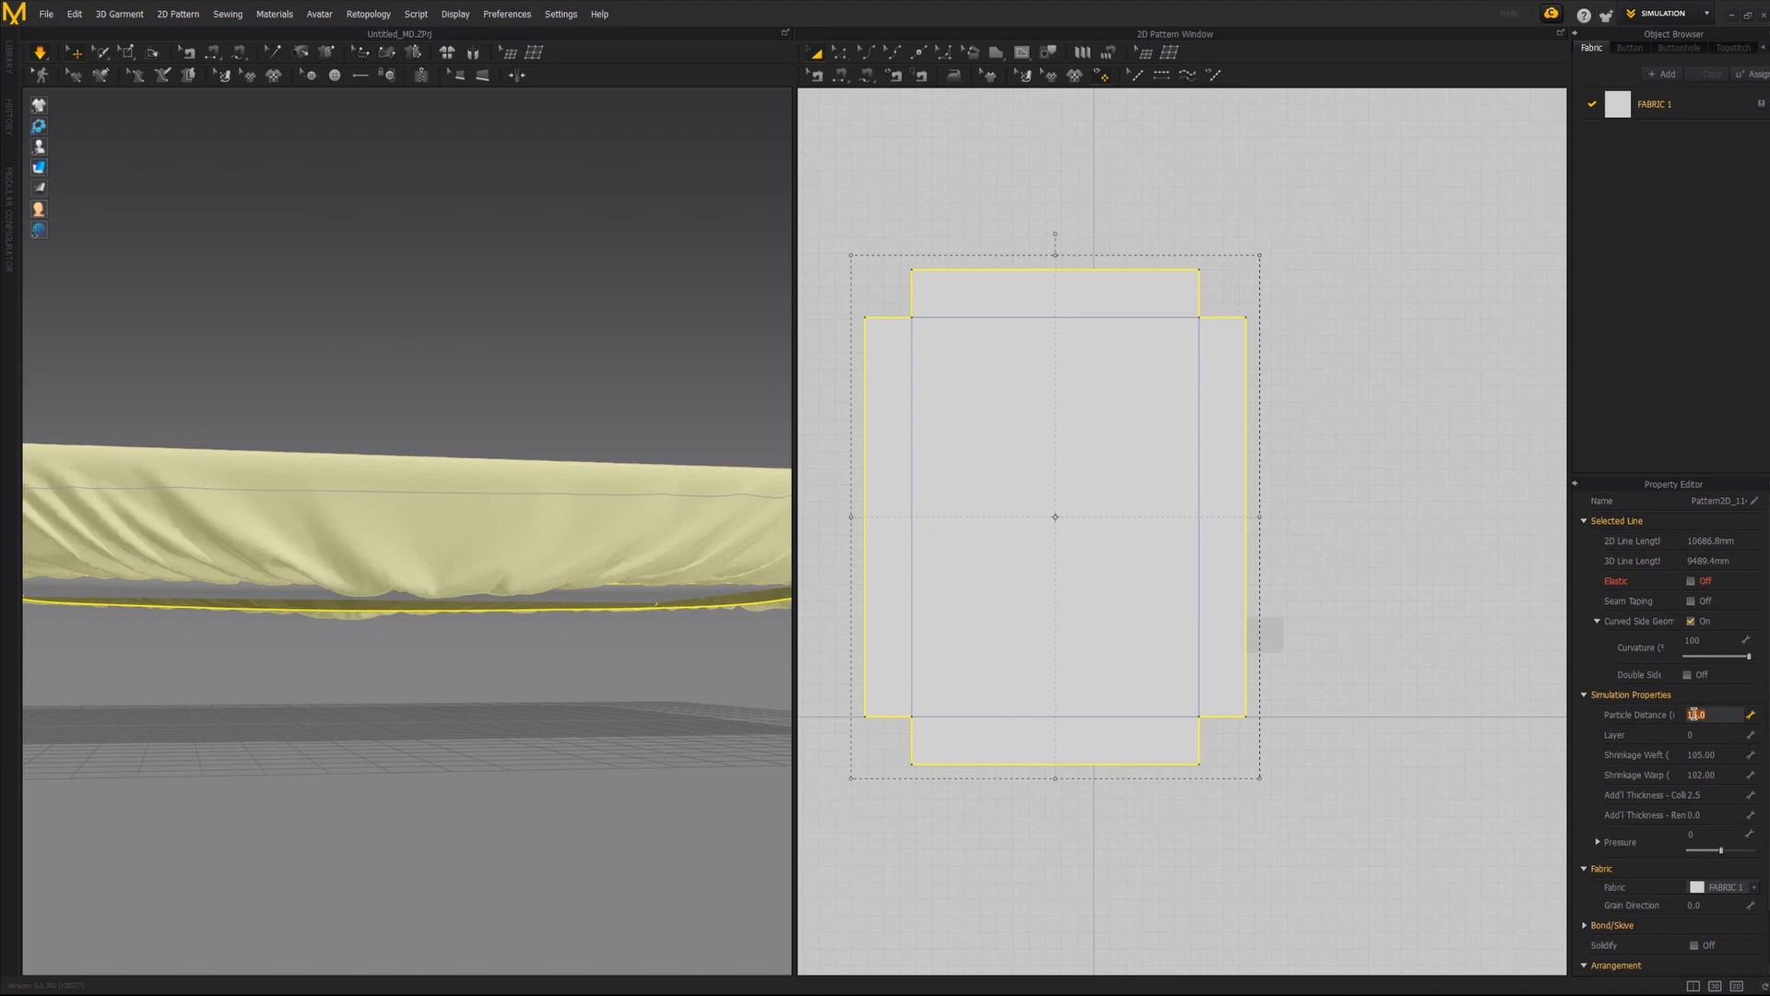
text(8)
click(343, 671)
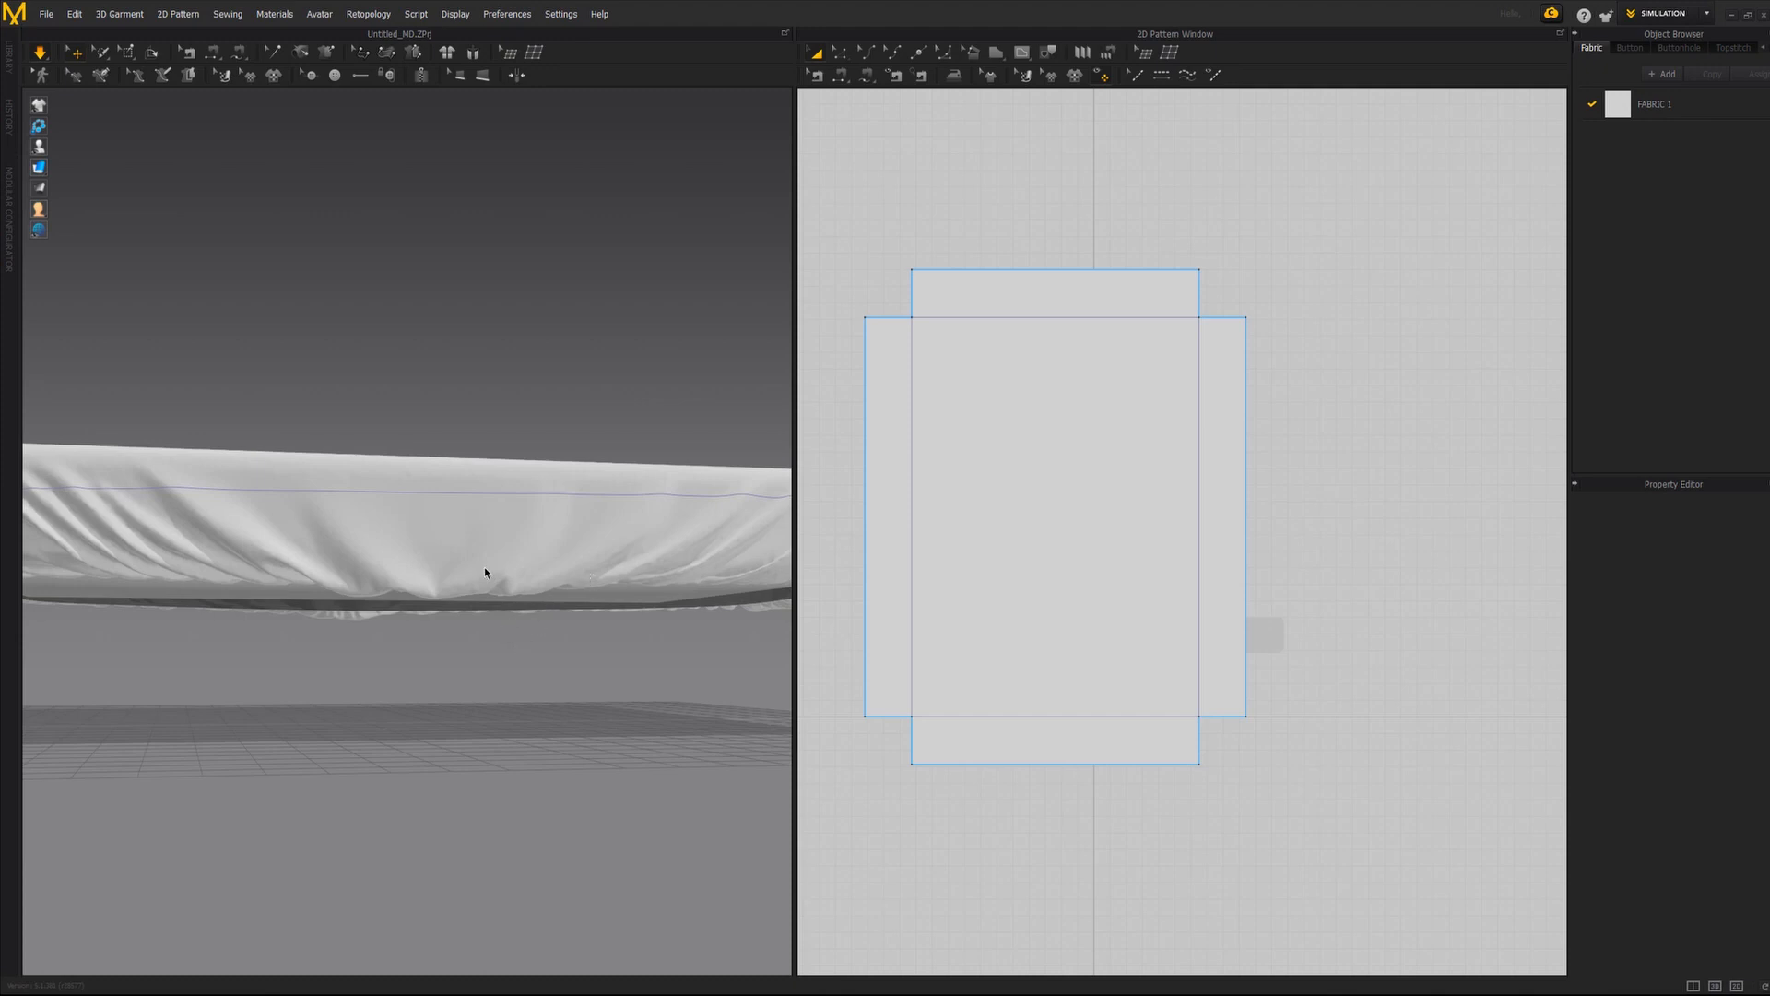
mouse_move(38, 168)
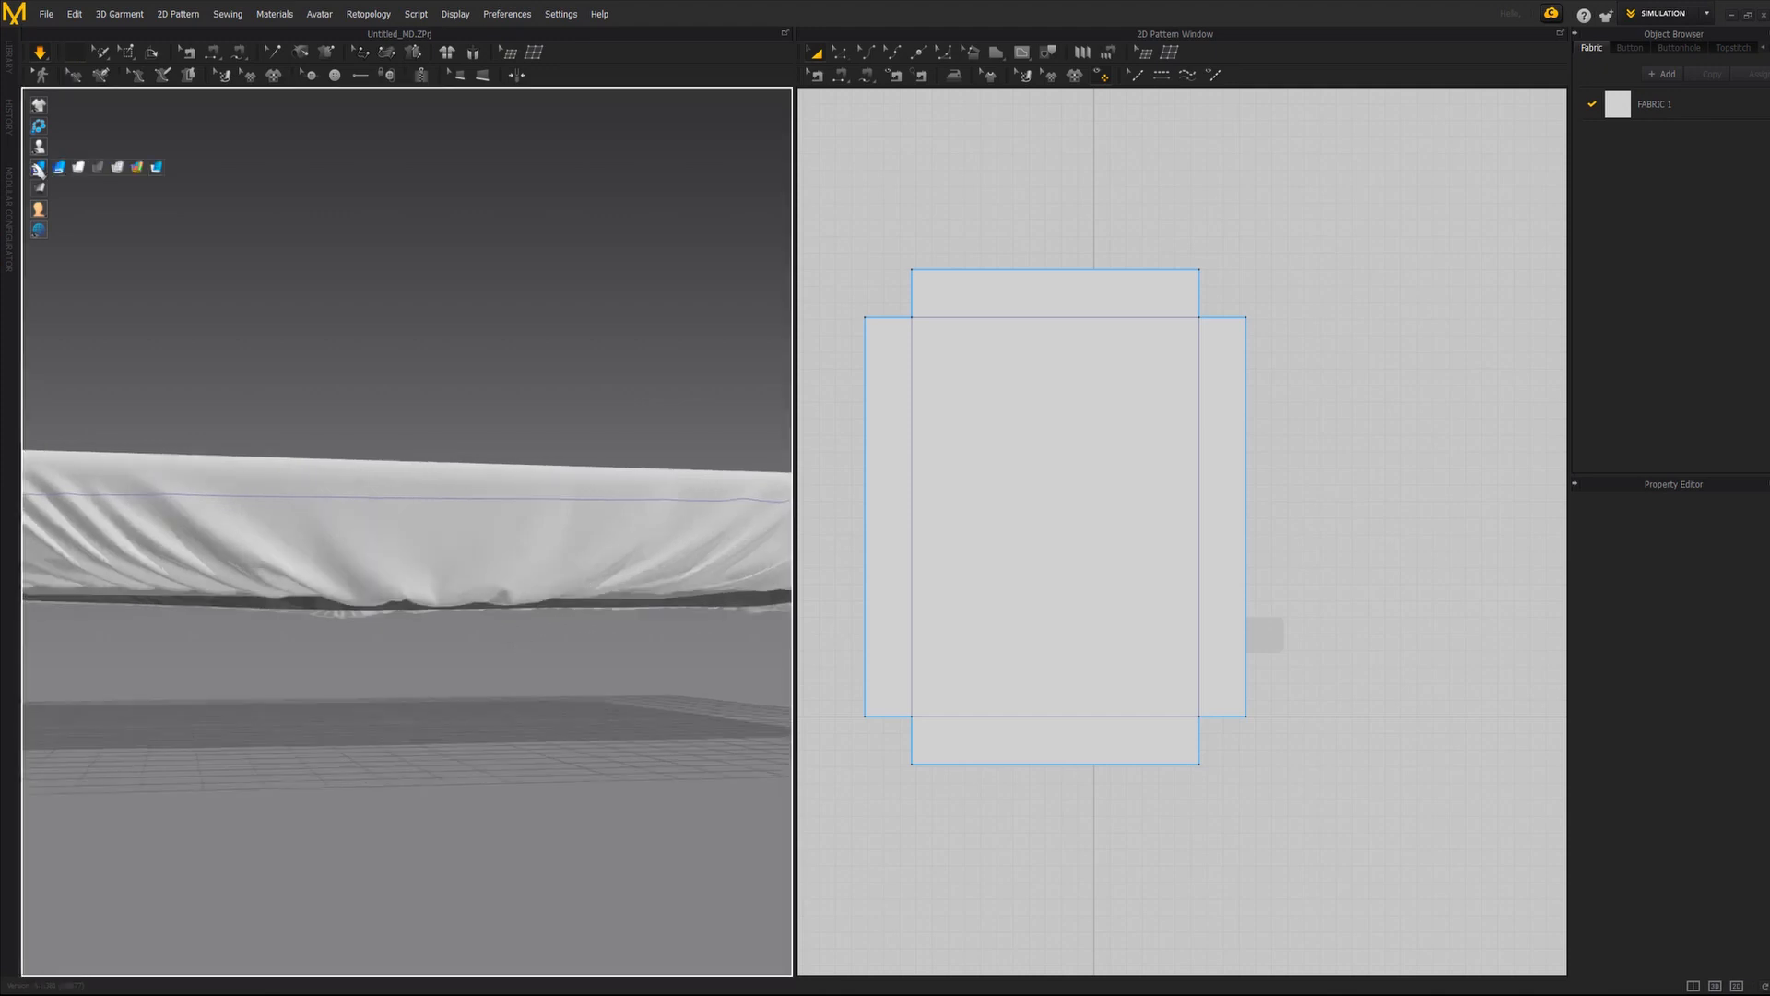
click(120, 169)
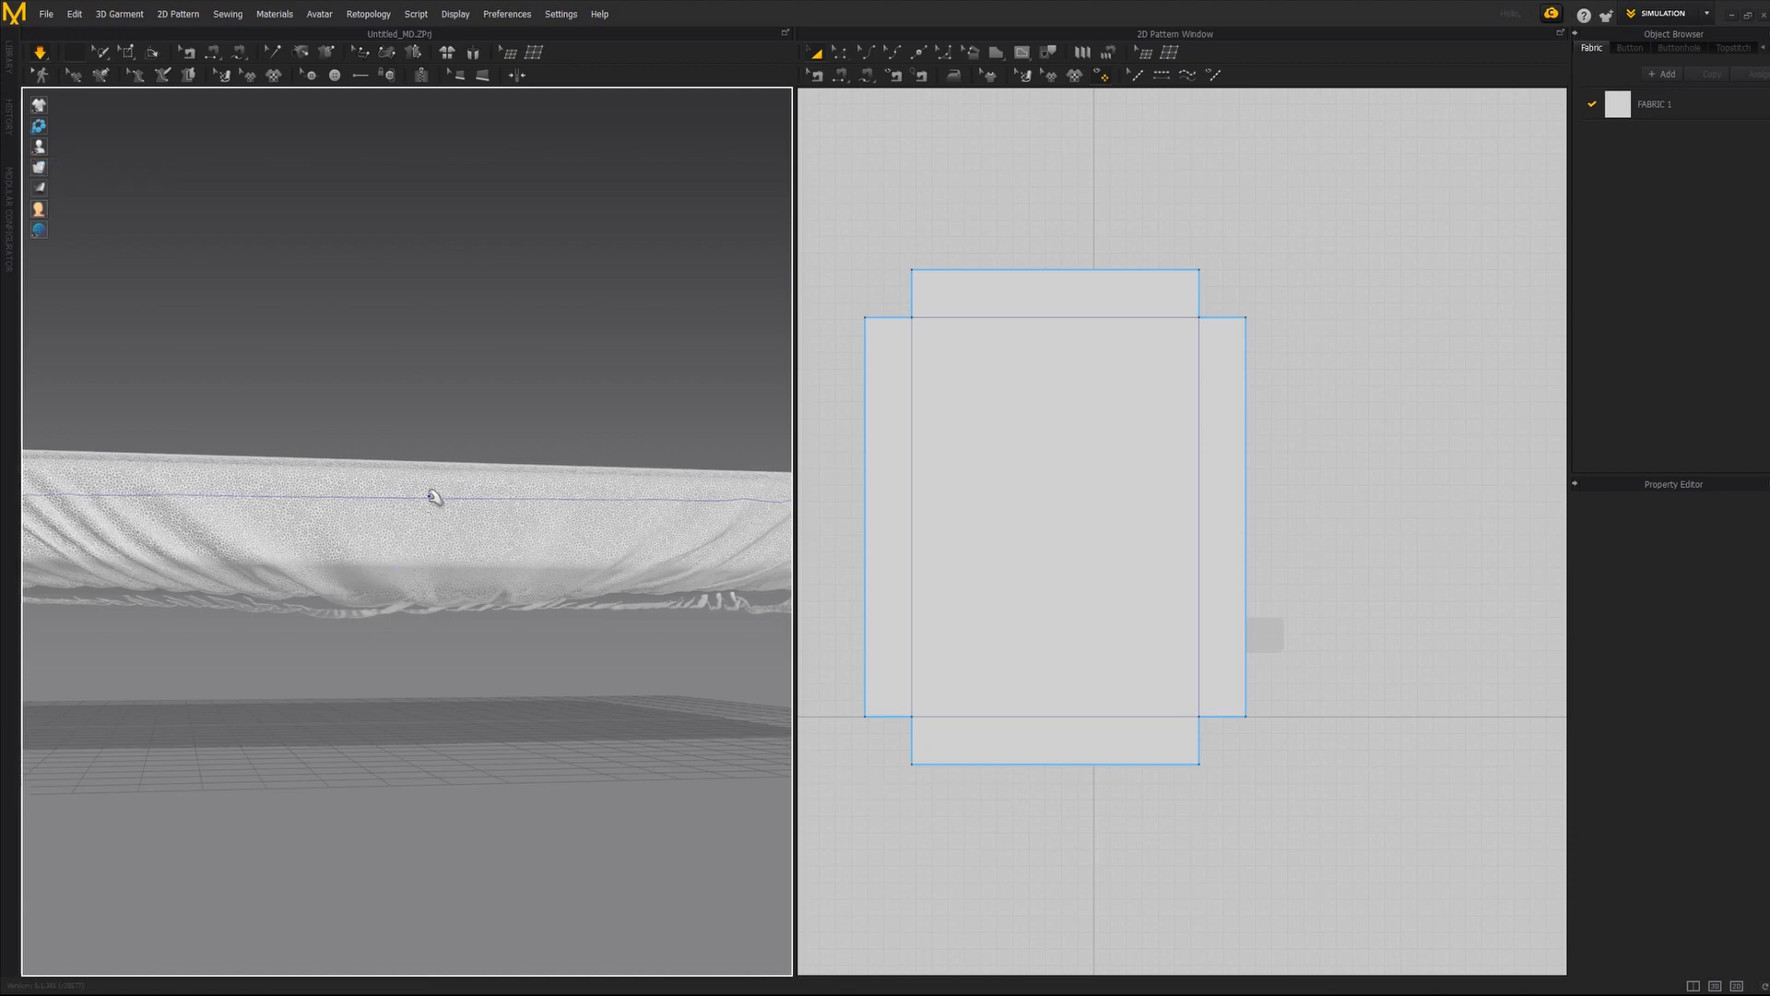
Set the cover pattern's particle distance to 20 and return the garment display from mesh to the shaded surface.
click(1001, 350)
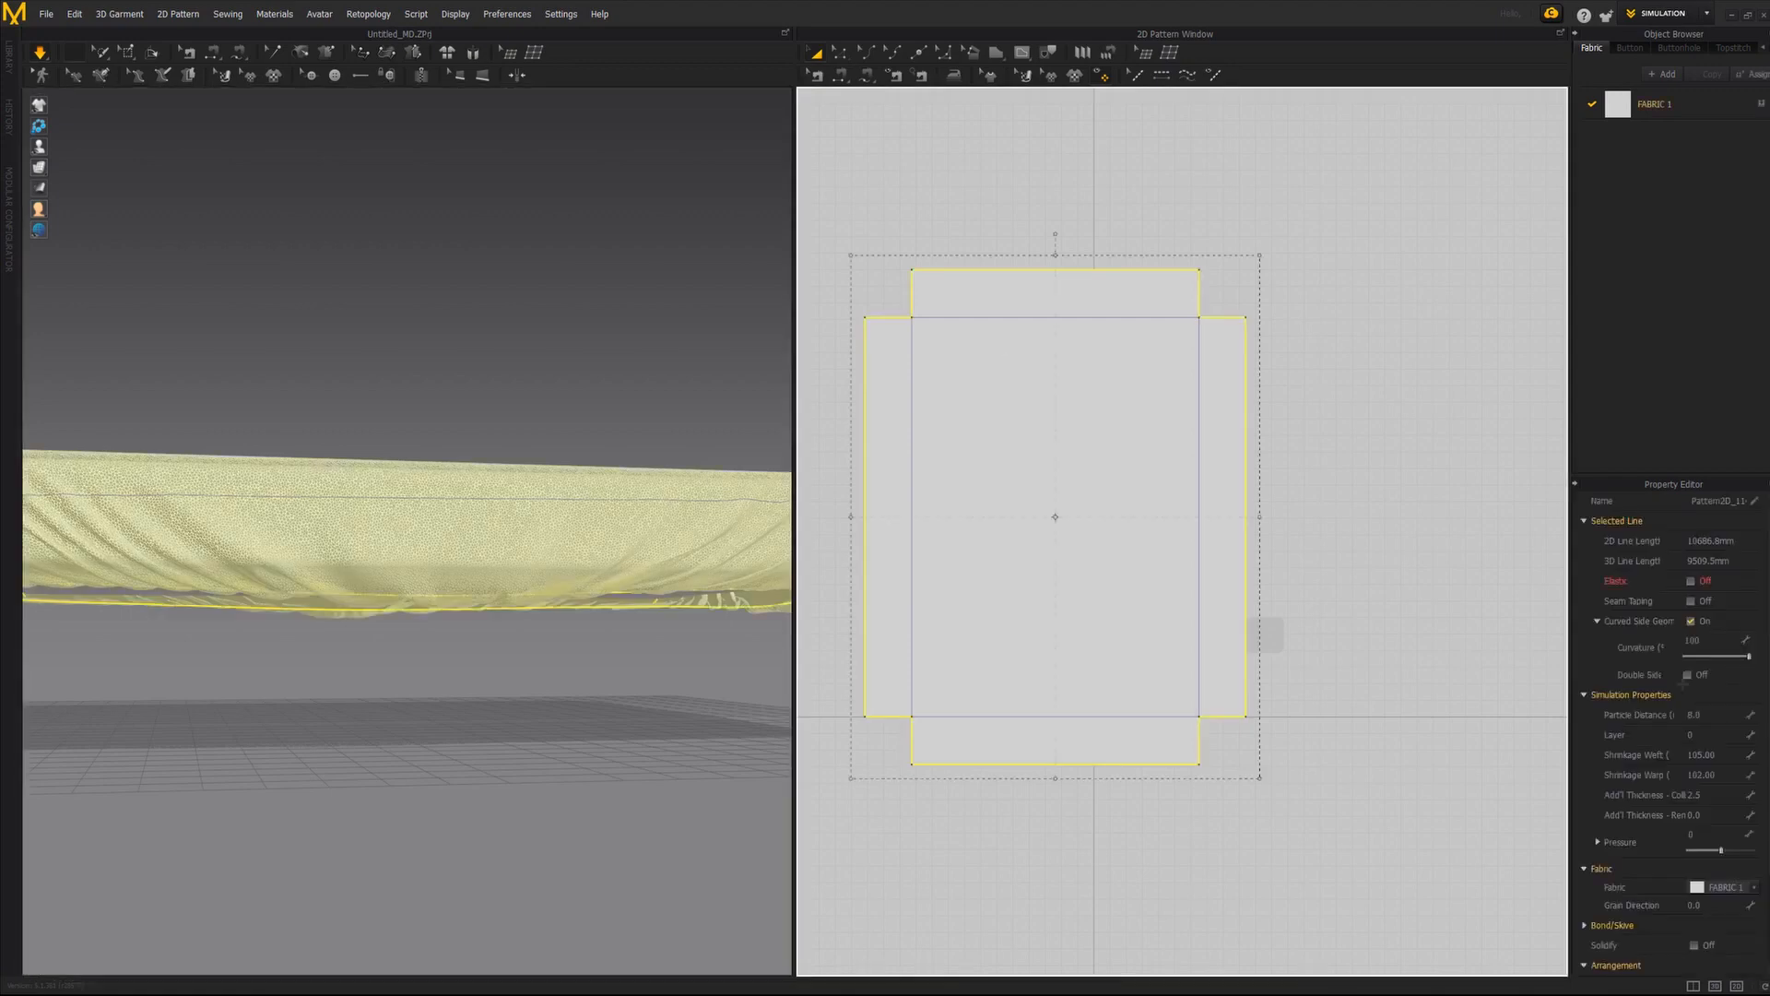
click(1706, 715)
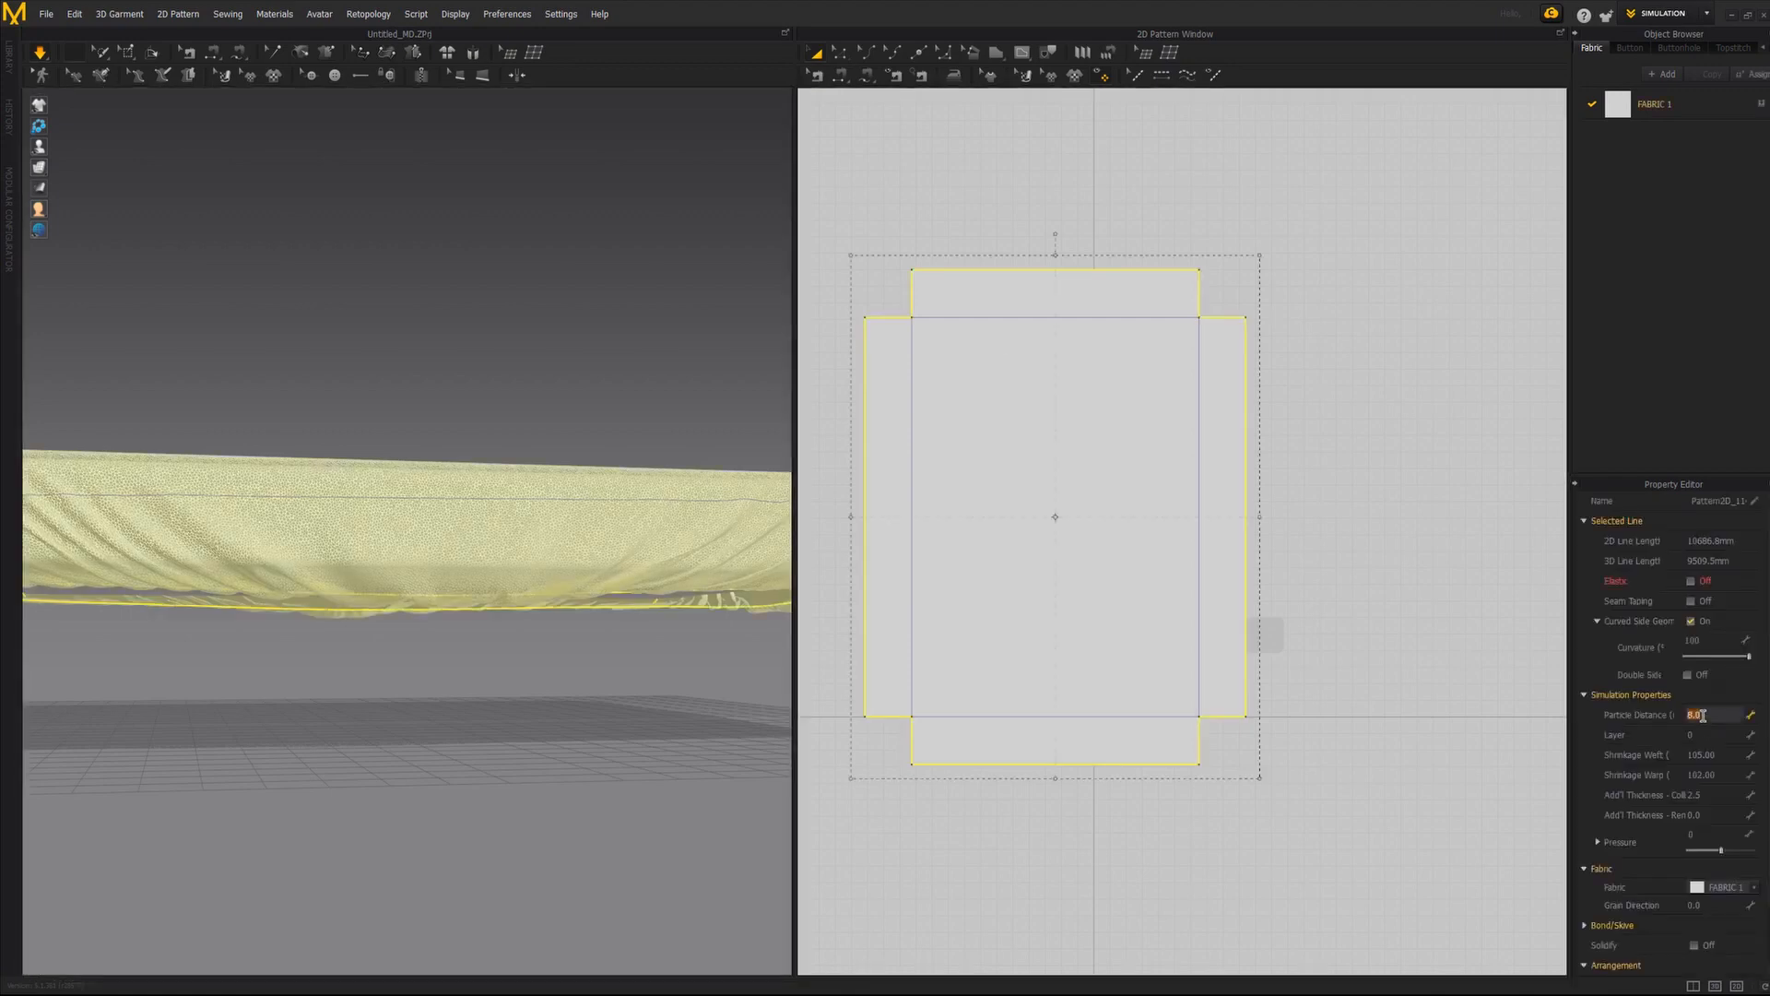
text(20)
key(Return)
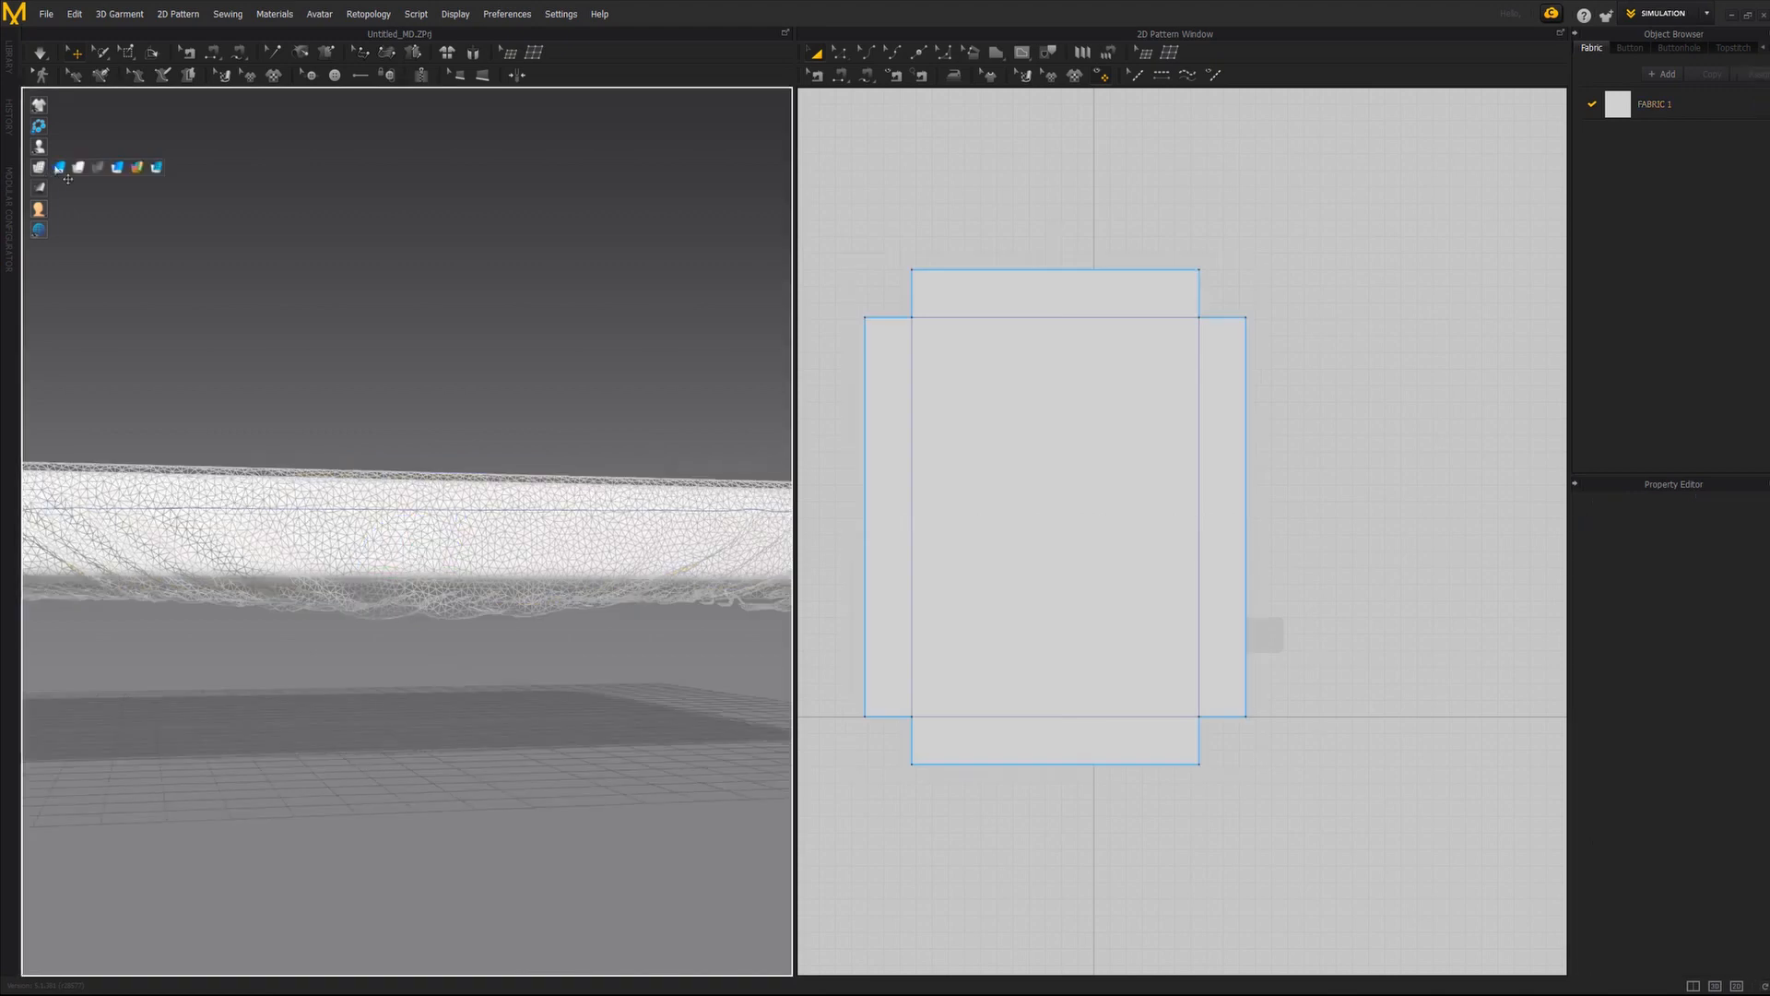
click(57, 170)
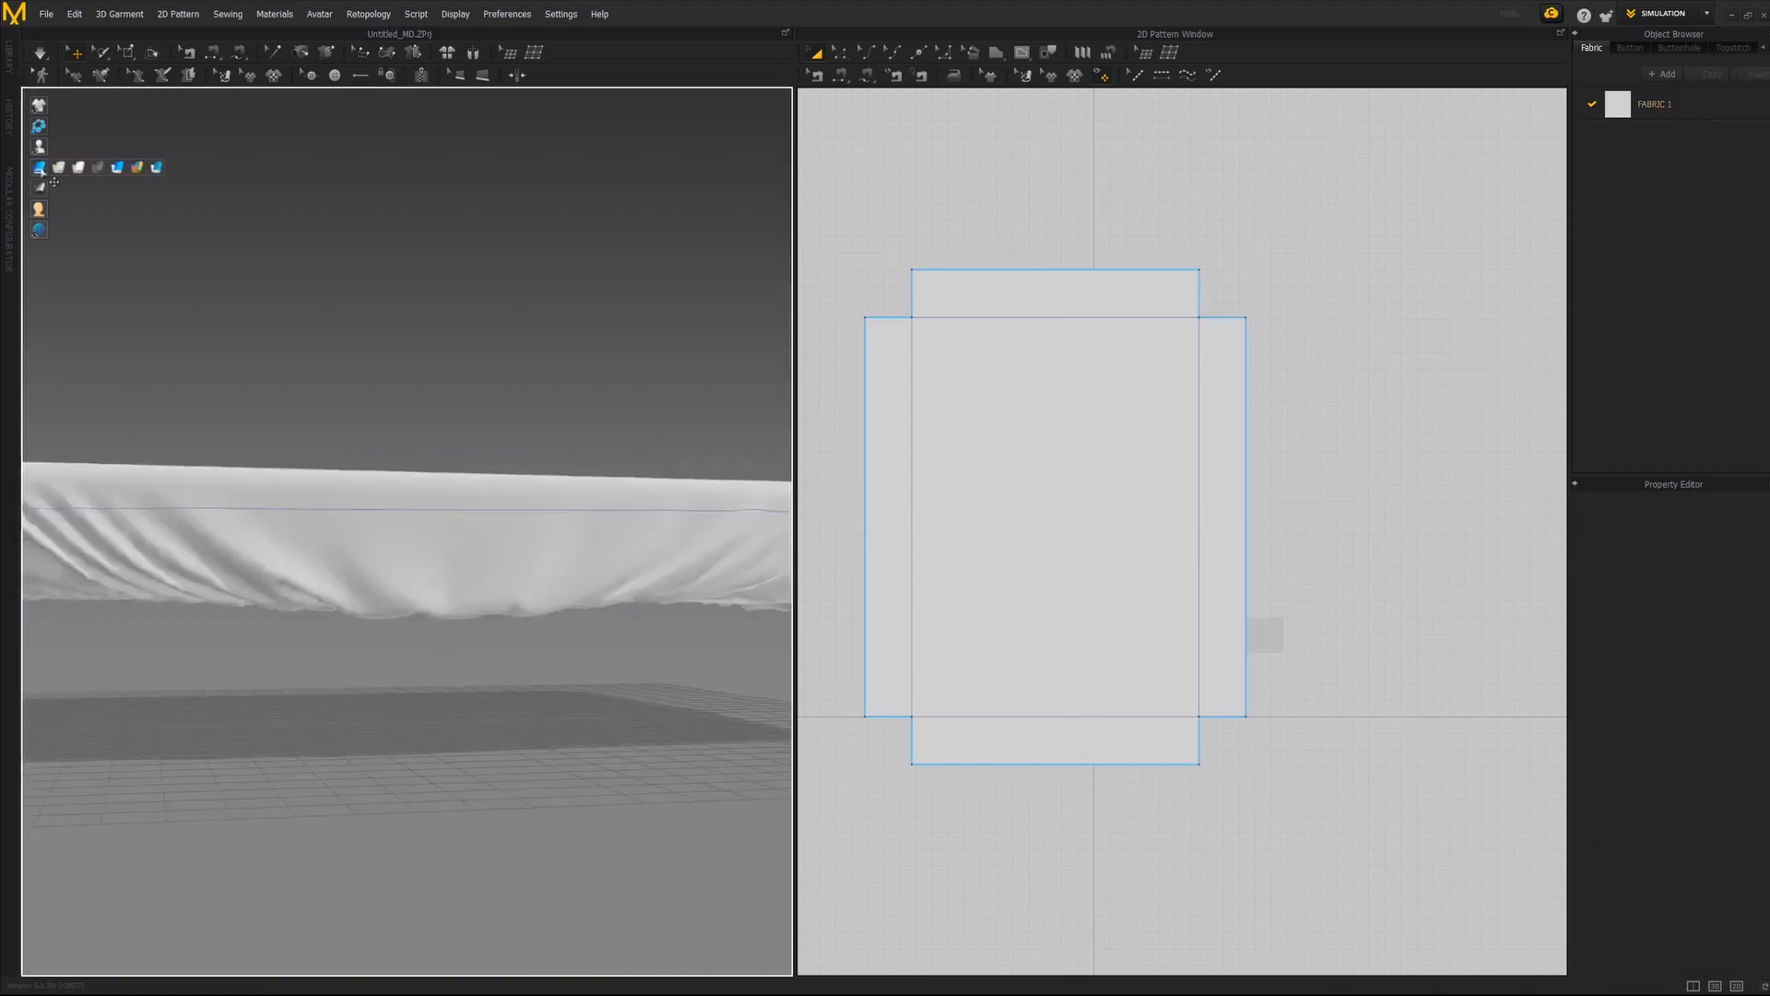
Run the simulation so the coarser cover settles around the mattress, and check it from above and from the corner.
scroll(429, 564, down, 5)
mouse_move(336, 581)
right_down()
mouse_move(381, 589)
mouse_move(361, 603)
right_up()
key(space)
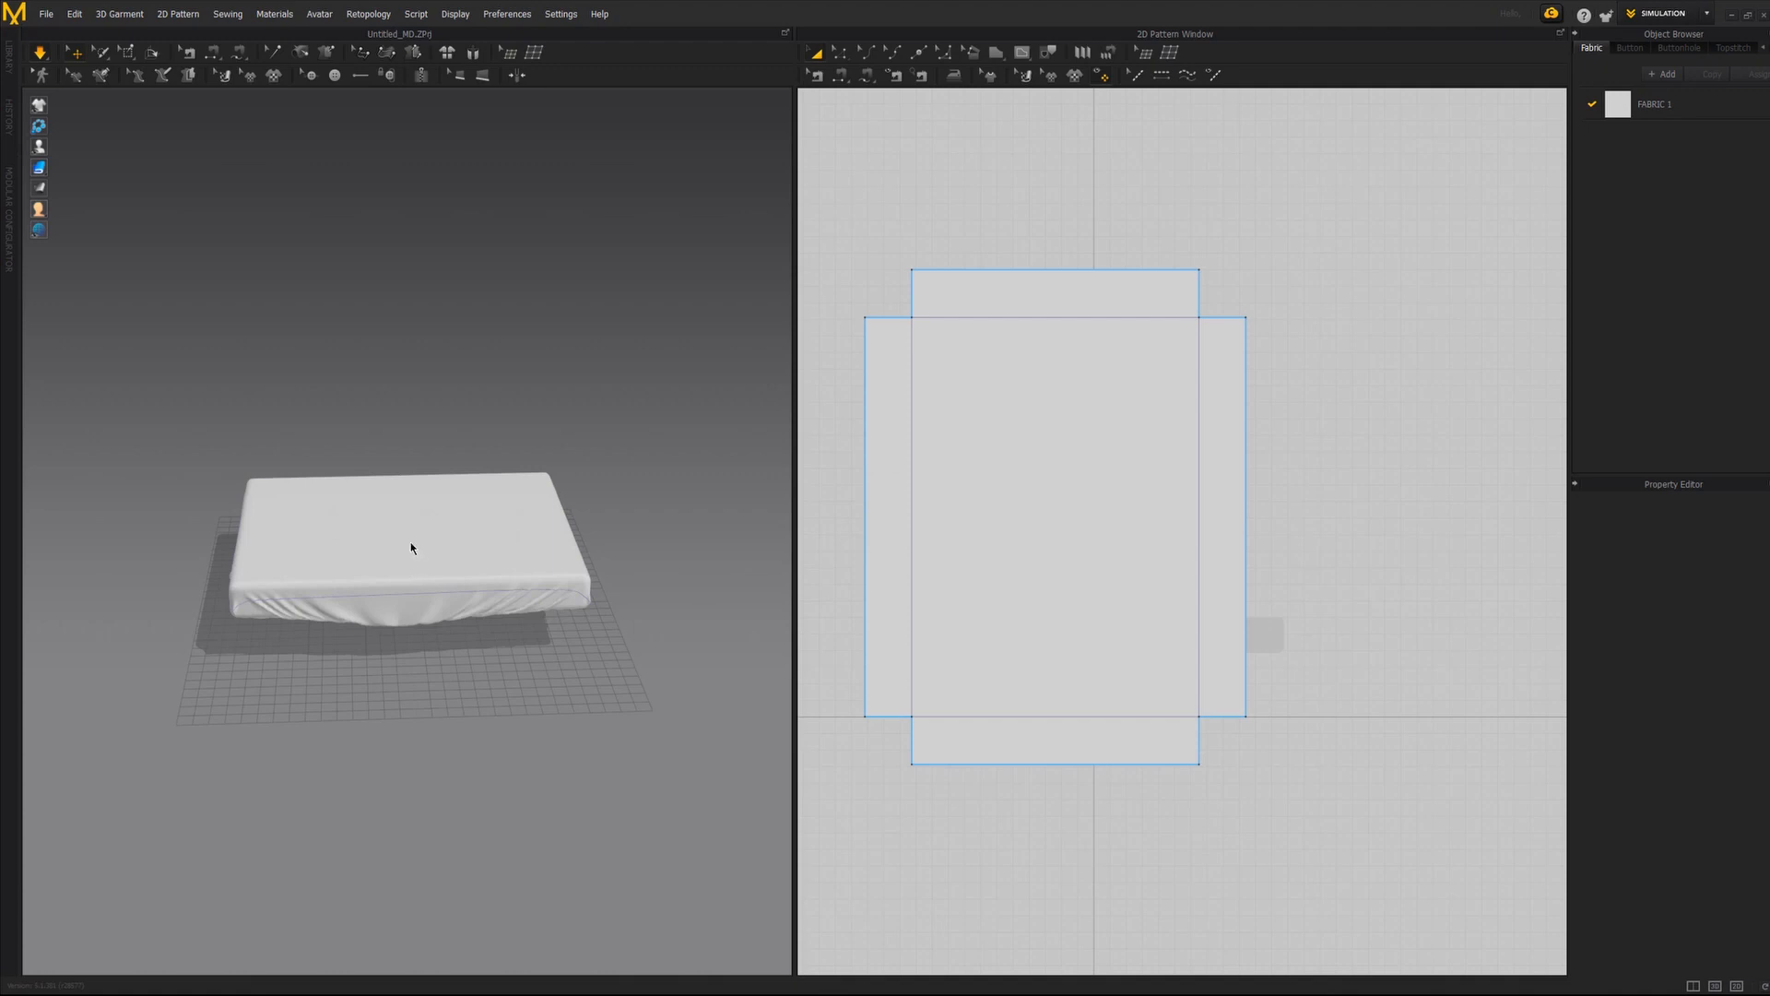
right_drag(501, 583, 453, 597)
scroll(456, 579, up, 3)
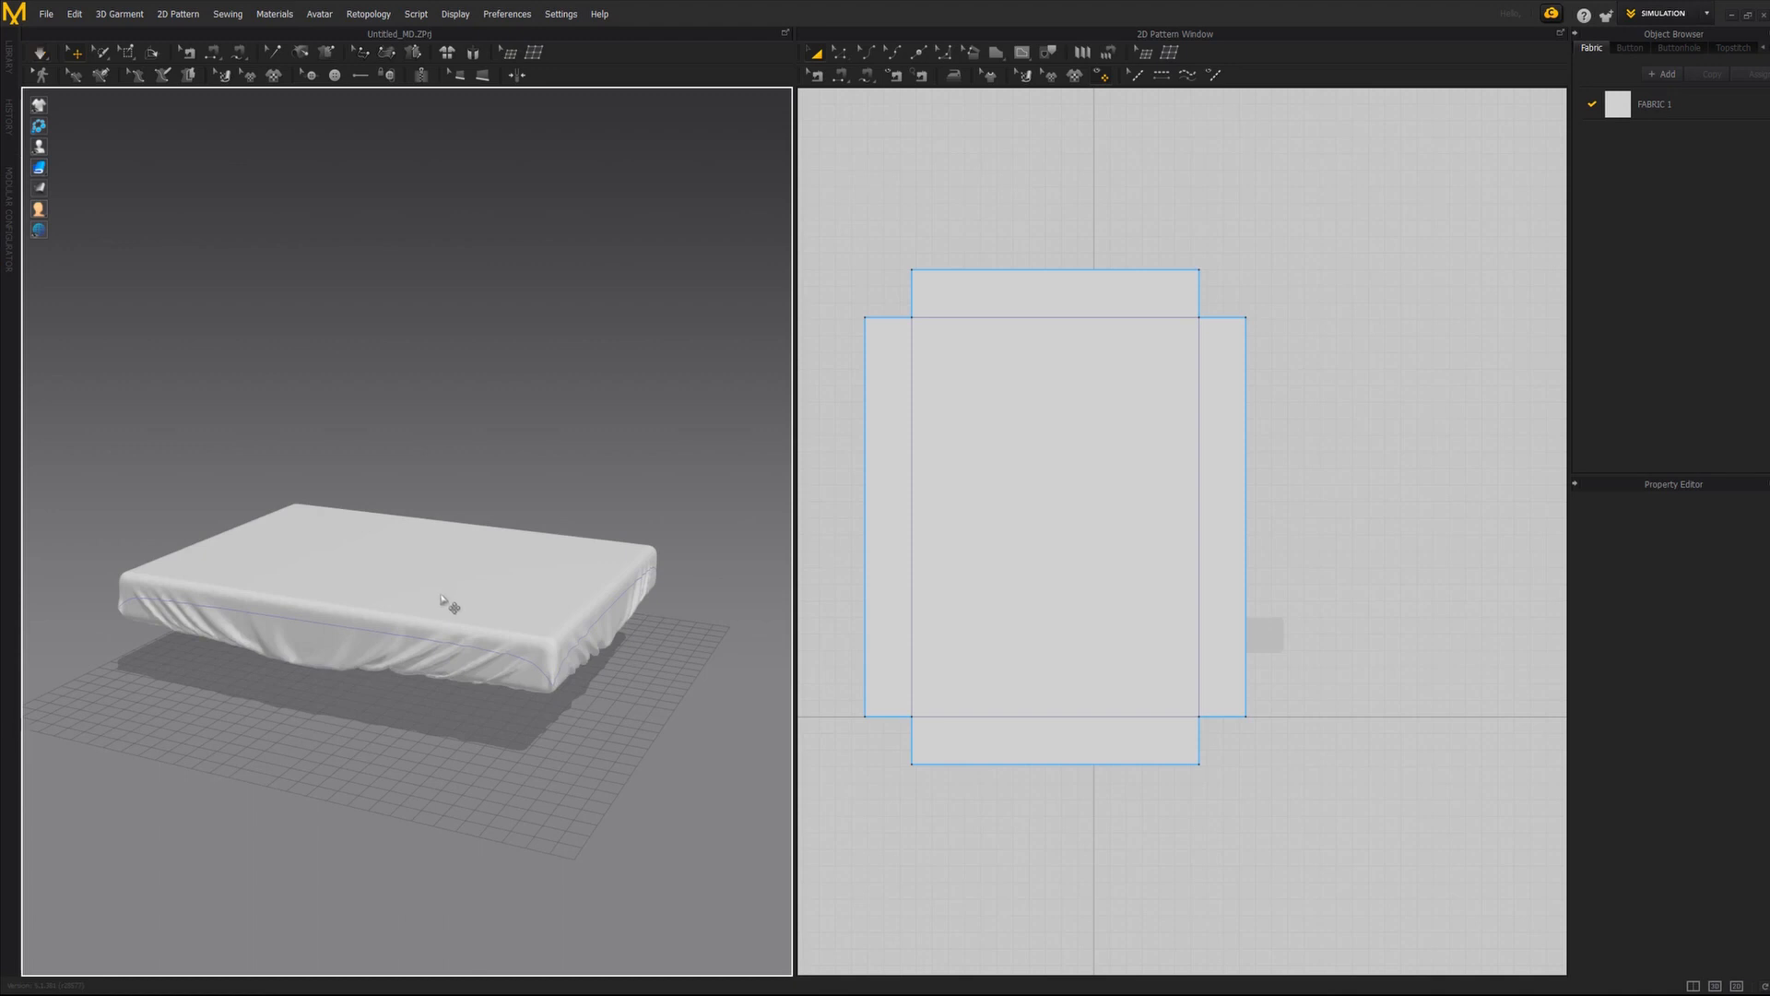
Freeze the fitted cover pattern and save the project as Bed_Tutorial_M2.
click(444, 599)
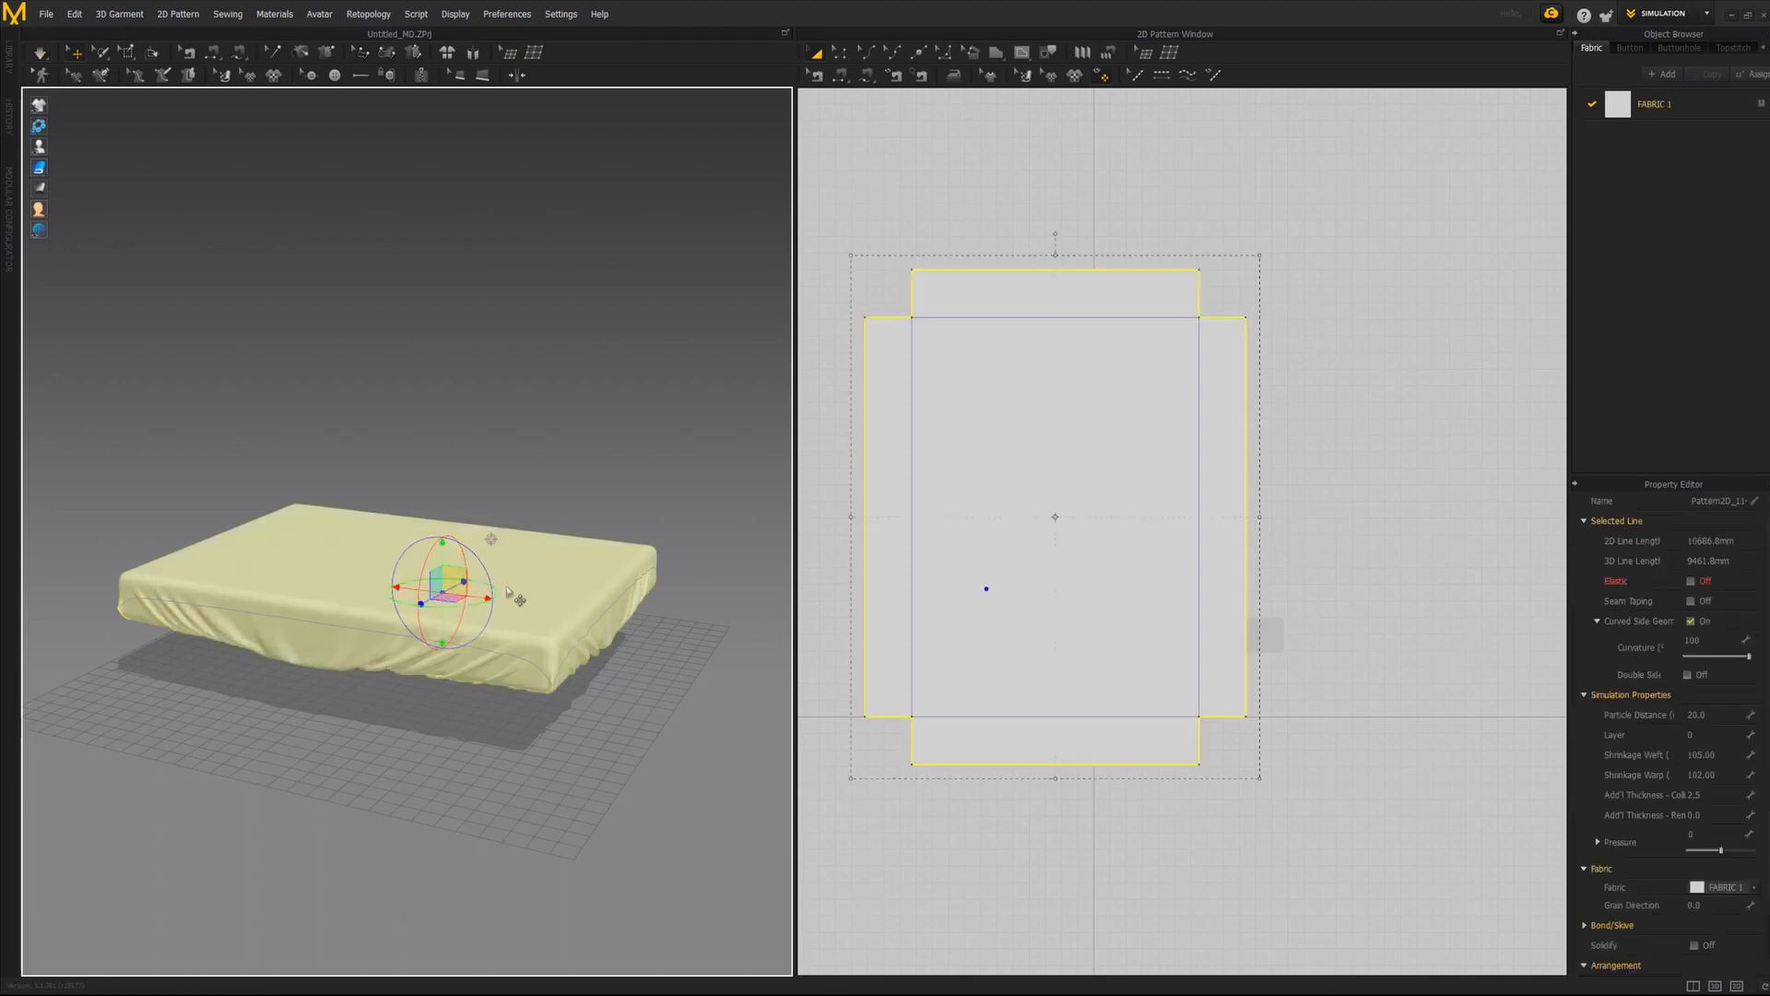
right_click(507, 598)
click(554, 155)
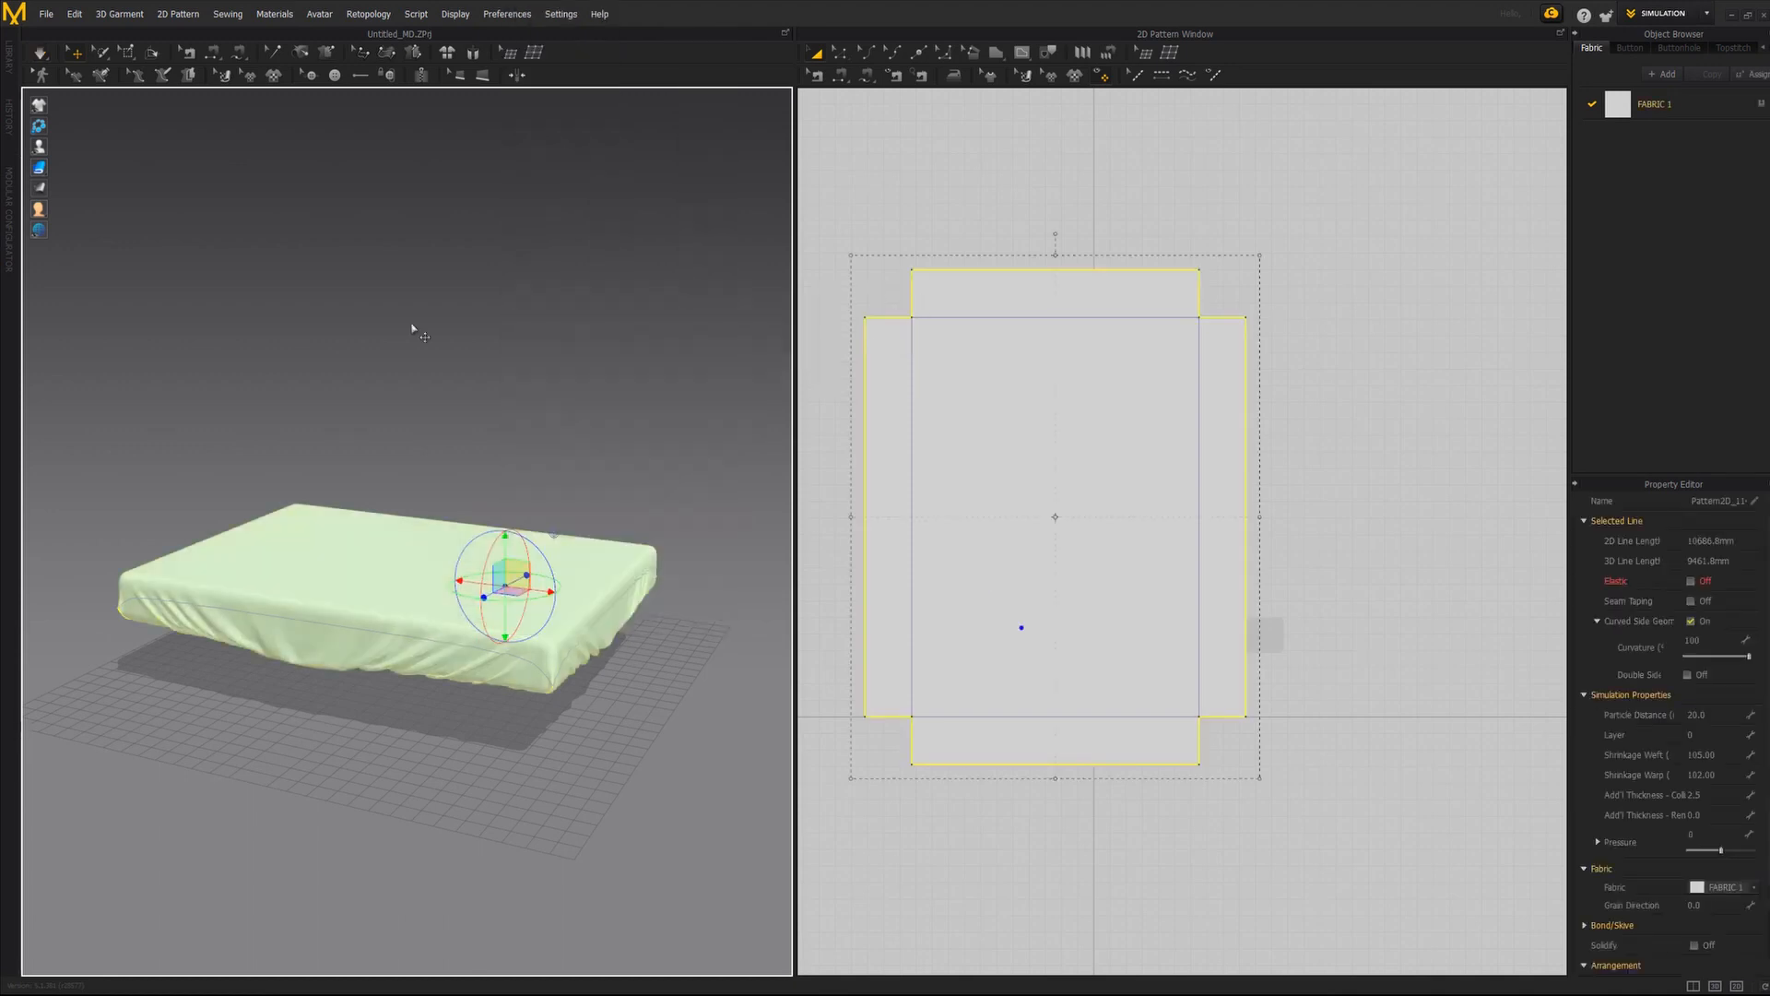
click(45, 14)
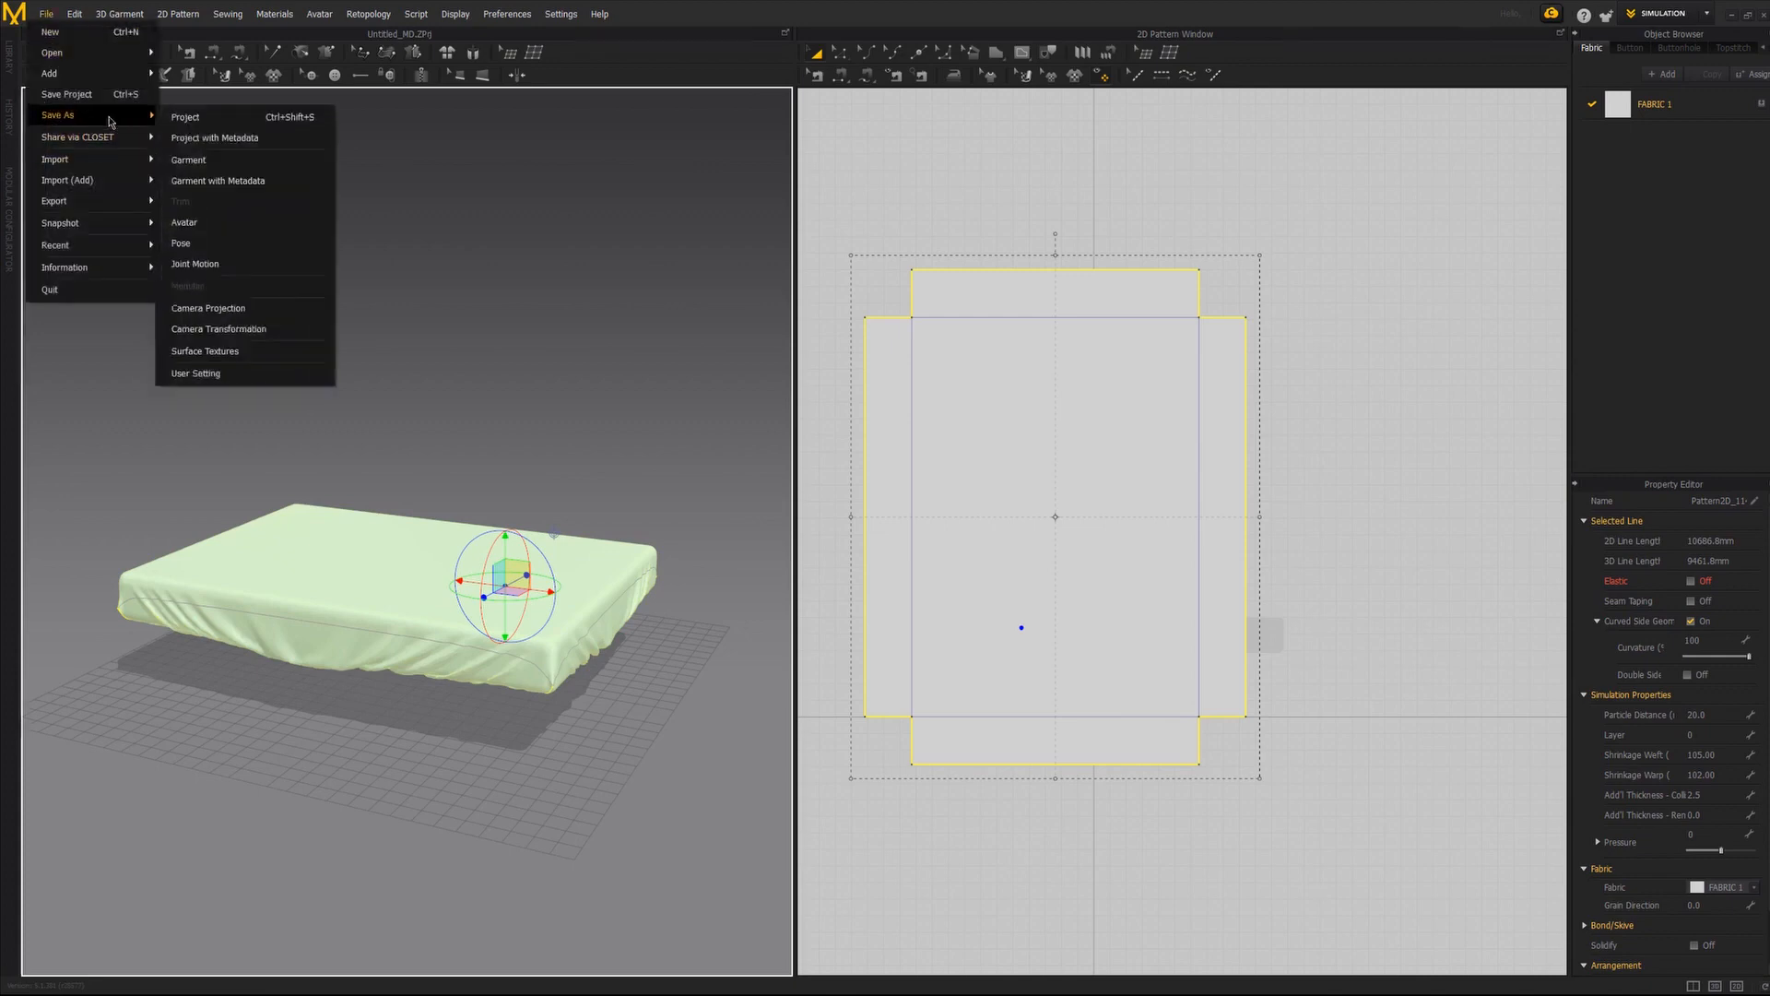
click(361, 185)
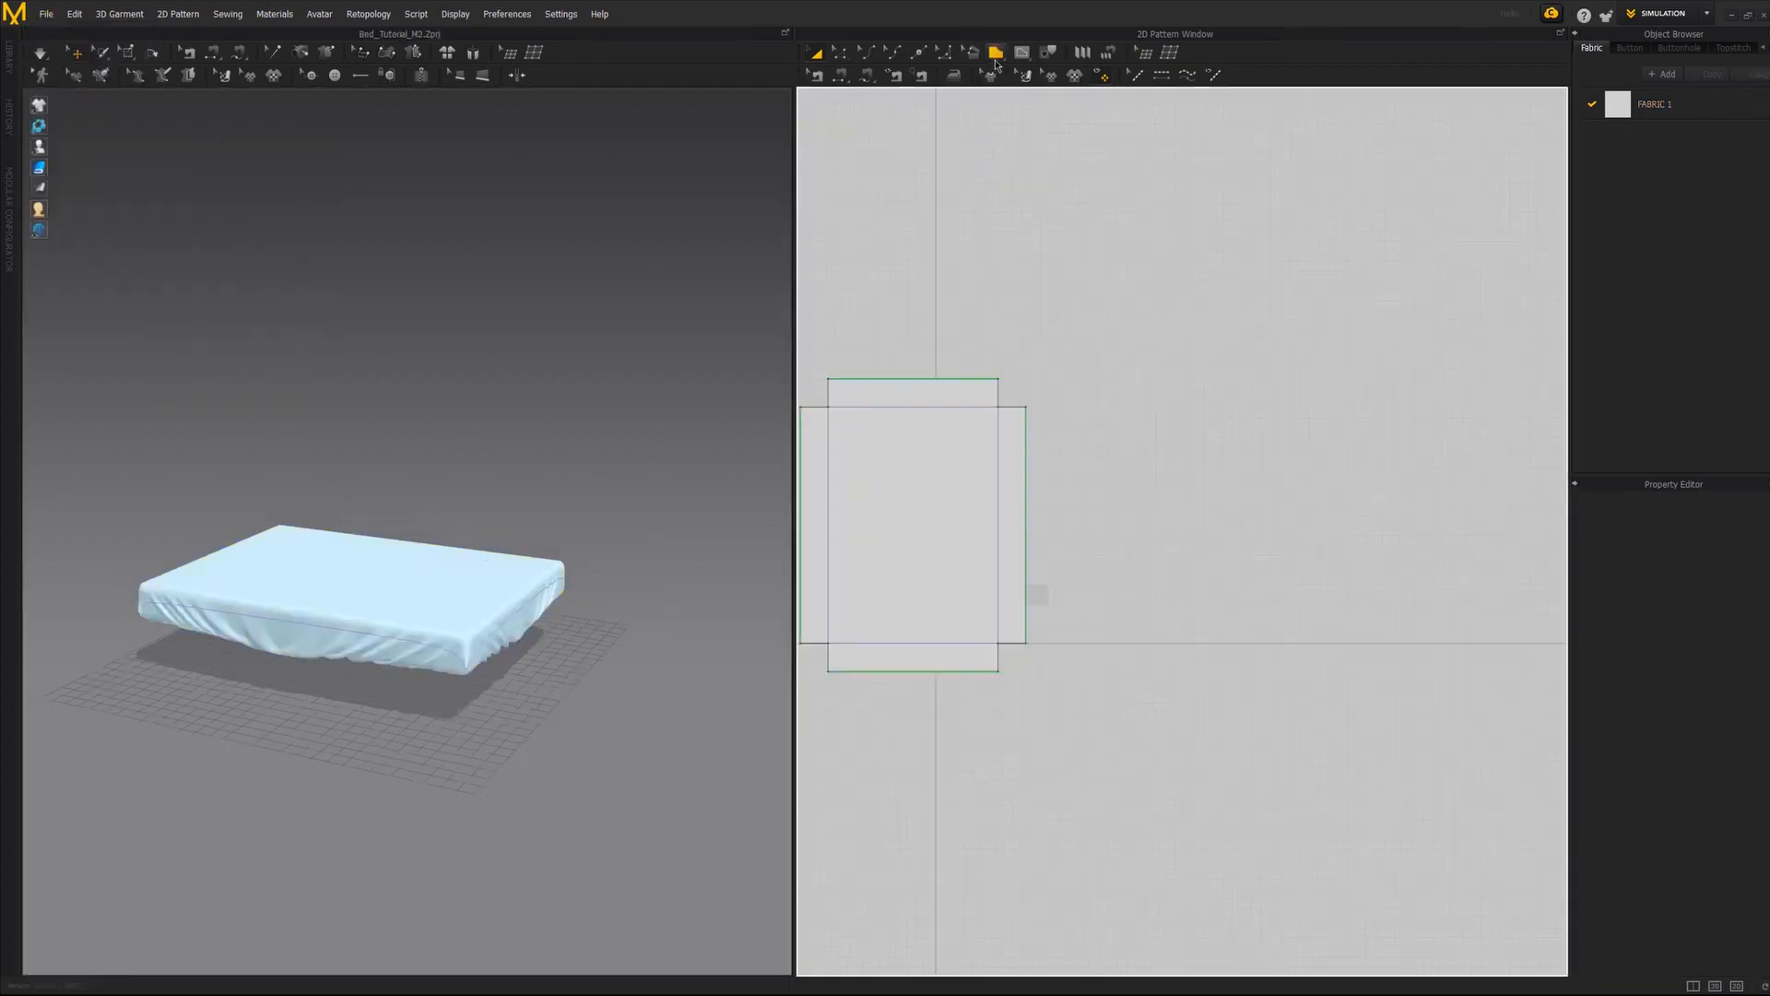
Draw a rectangular polygon pattern about 1700 mm wide and 2700 mm high beside the cover pattern.
click(995, 56)
click(1088, 379)
click(1088, 643)
click(1266, 642)
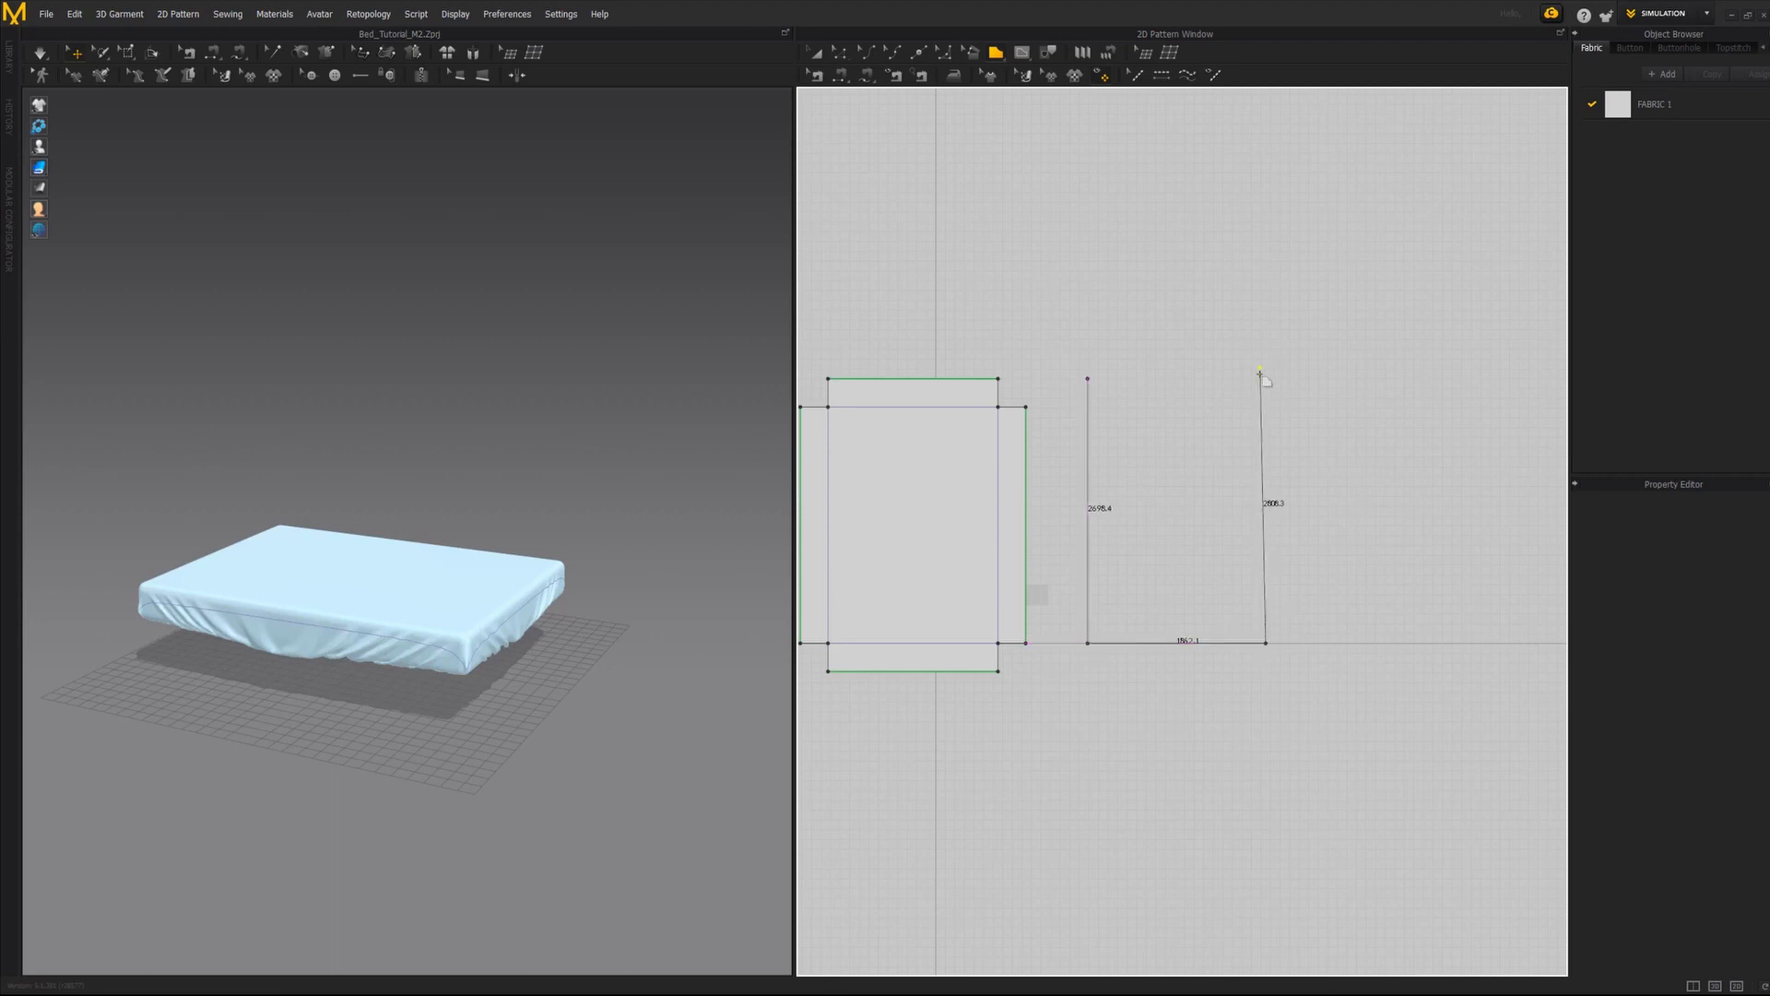
click(1267, 379)
click(1089, 379)
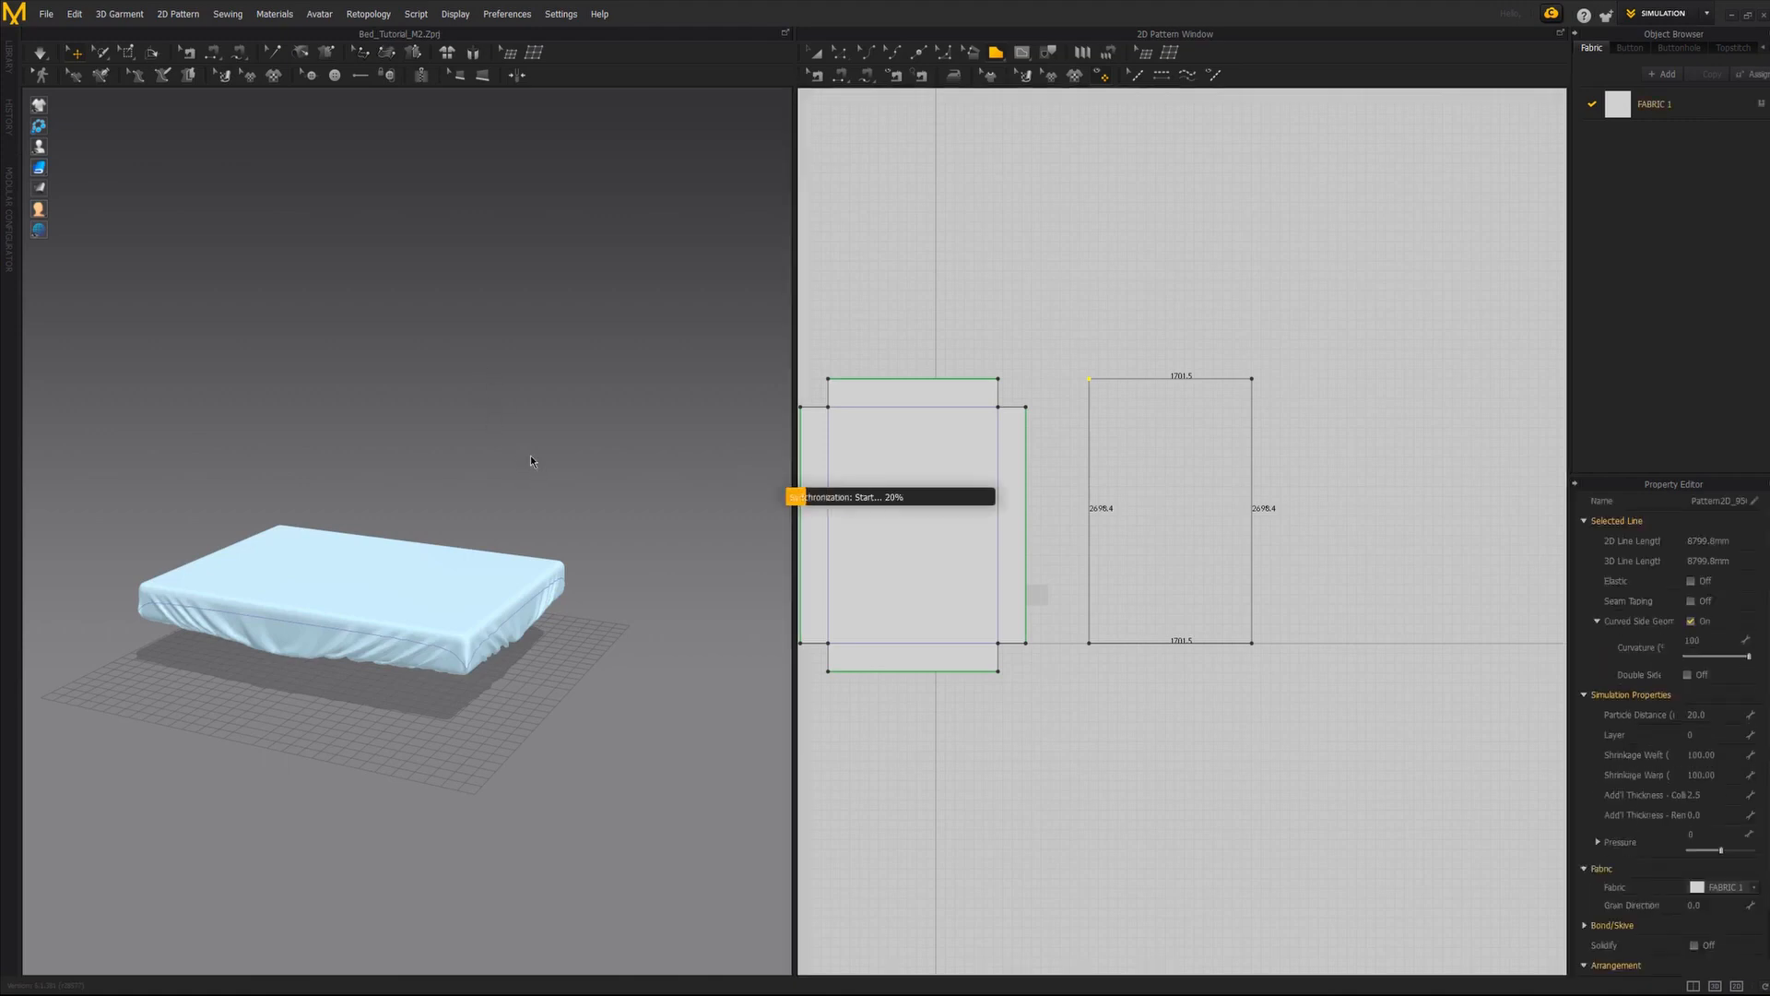
Lay the new rectangular pattern flat just above the covered mattress and rotate it parallel to the mattress edges.
click(590, 518)
click(753, 462)
right_drag(680, 502, 649, 481)
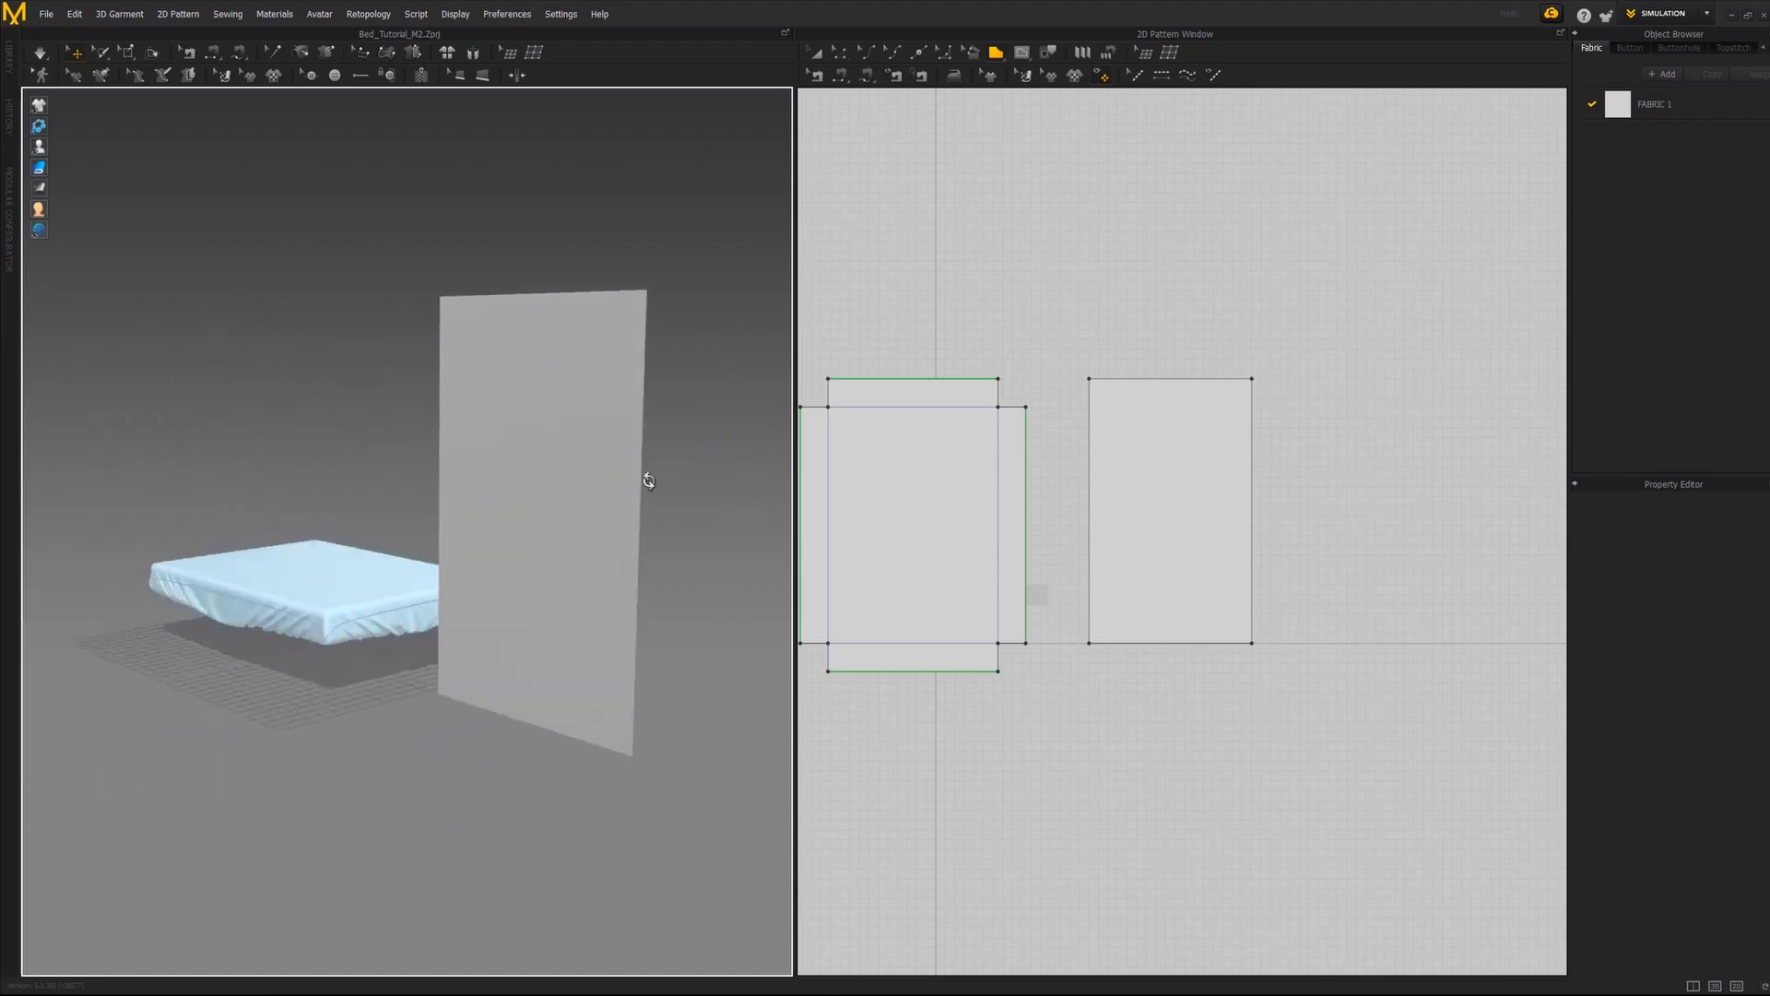
click(556, 503)
click(673, 462)
right_drag(672, 462, 533, 495)
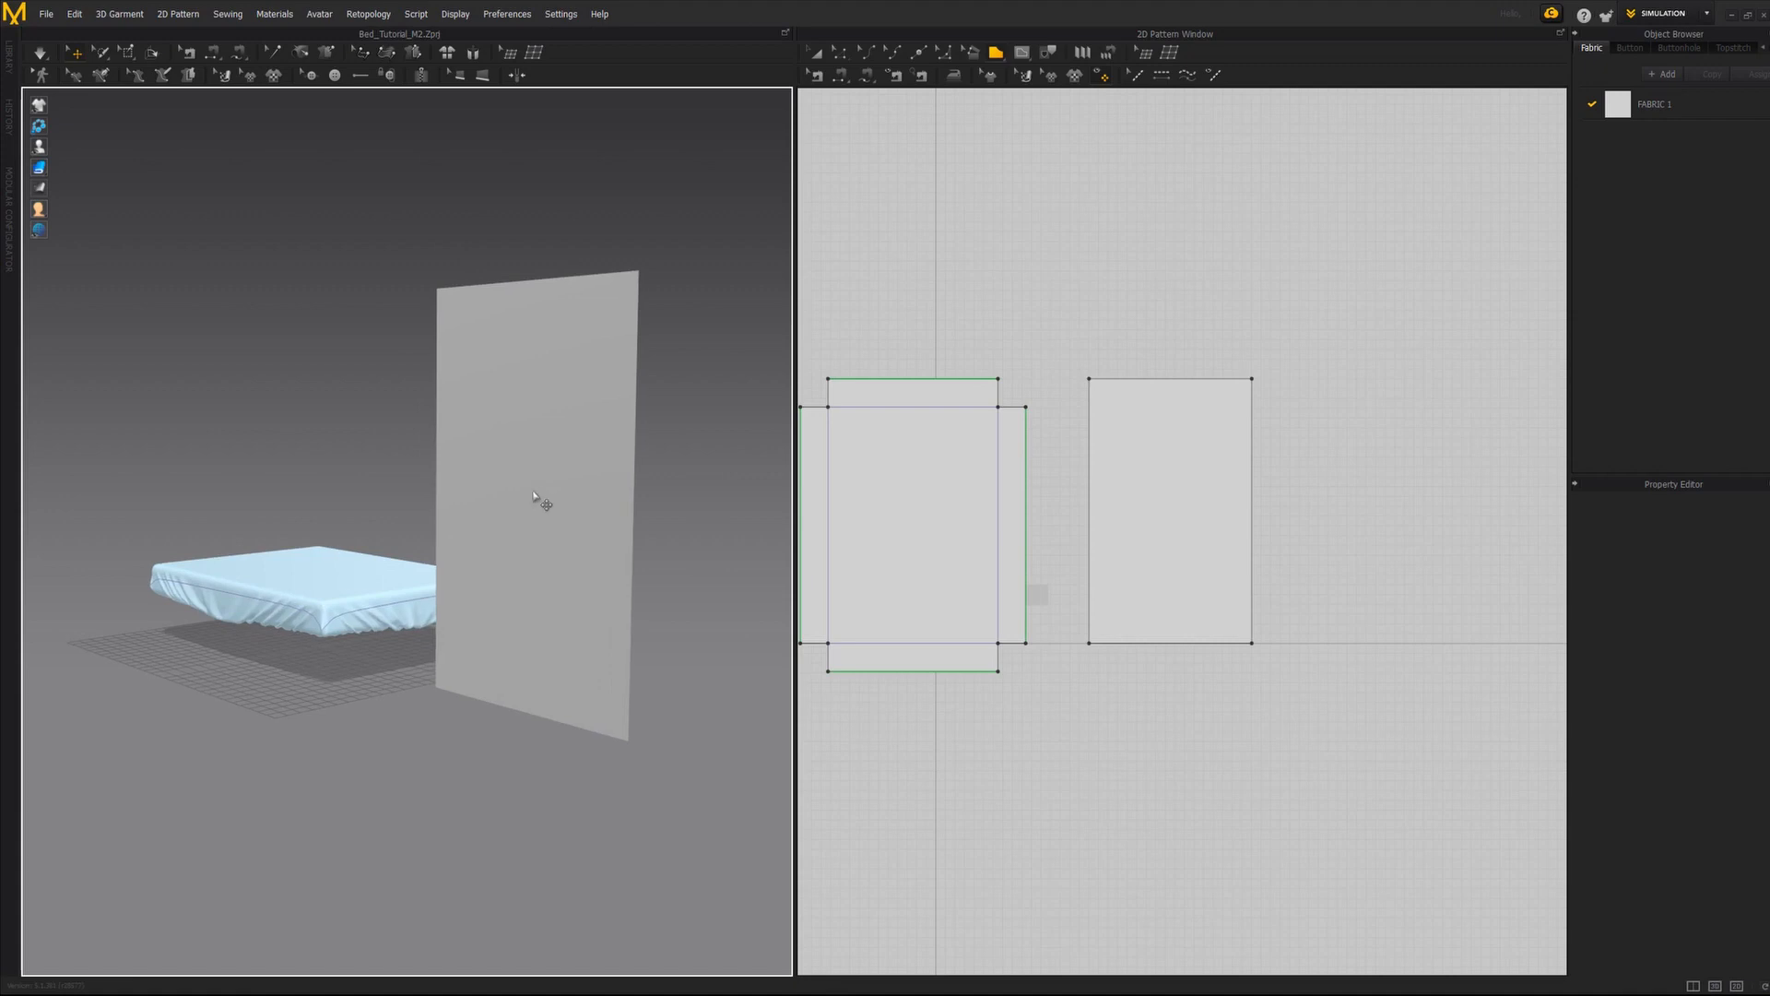
mouse_move(40, 167)
click(59, 169)
right_drag(546, 482, 397, 473)
middle_drag(218, 471, 481, 493)
right_drag(463, 578, 553, 578)
middle_drag(638, 495, 514, 525)
click(449, 458)
drag(478, 492, 498, 554)
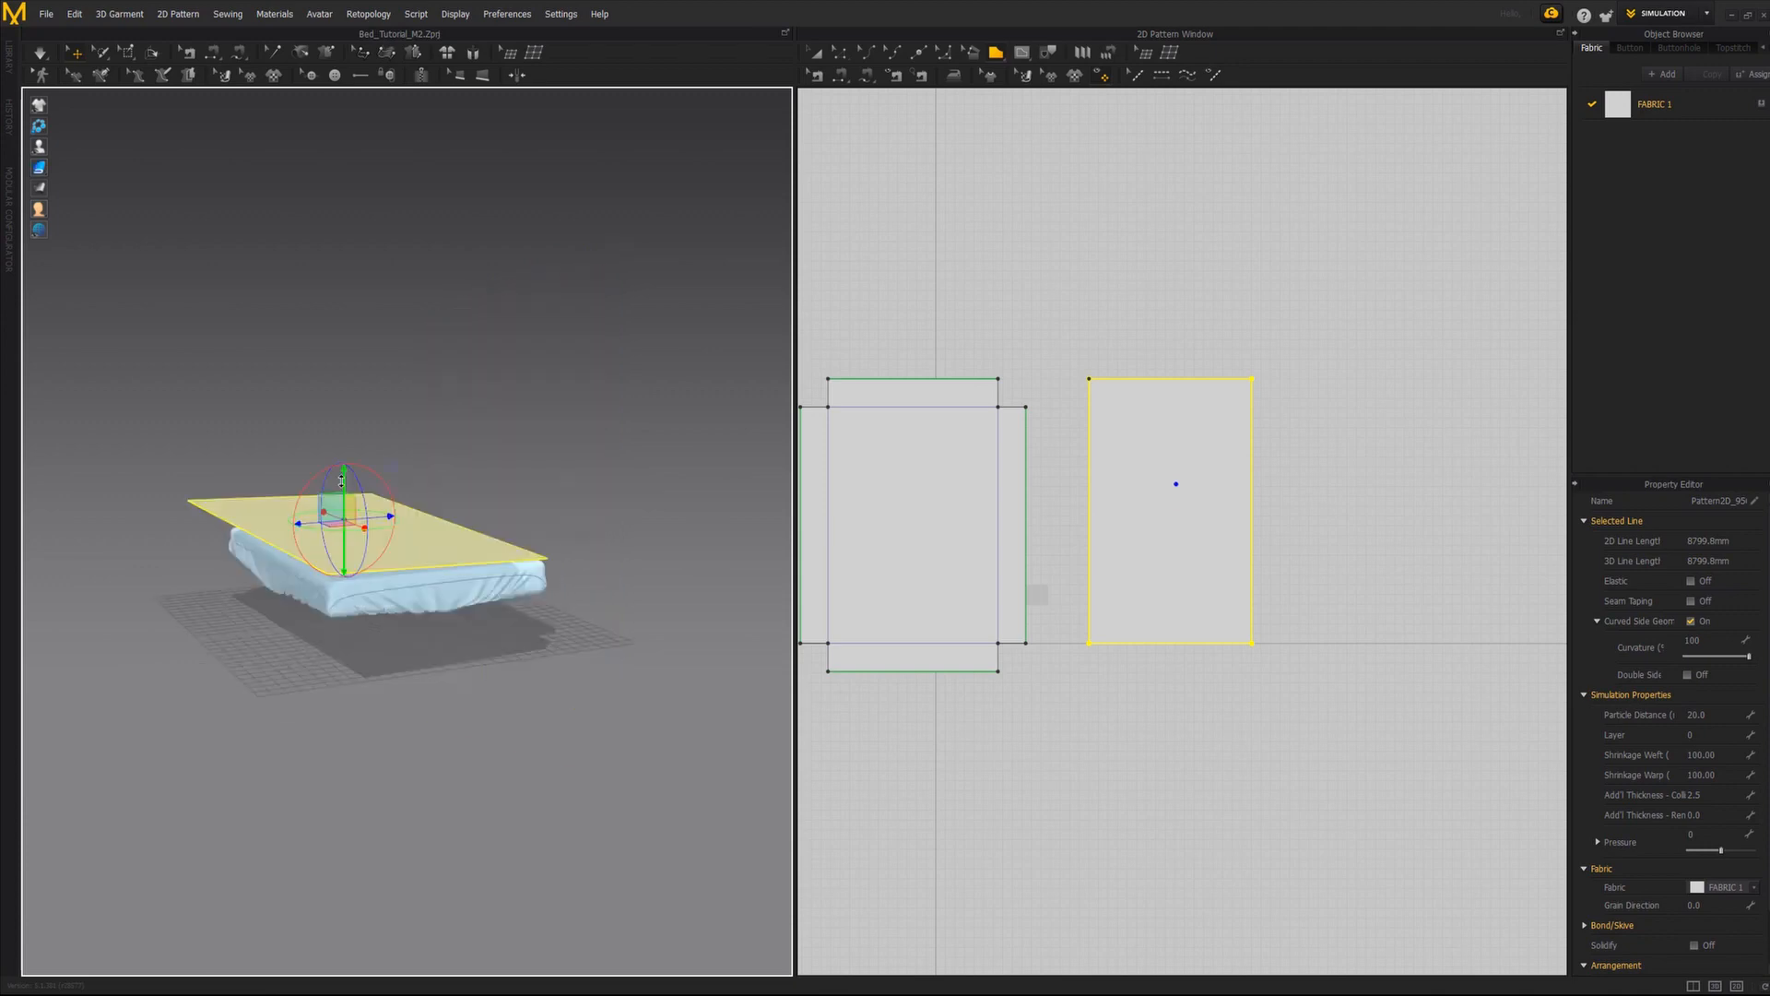
right_drag(341, 481, 448, 526)
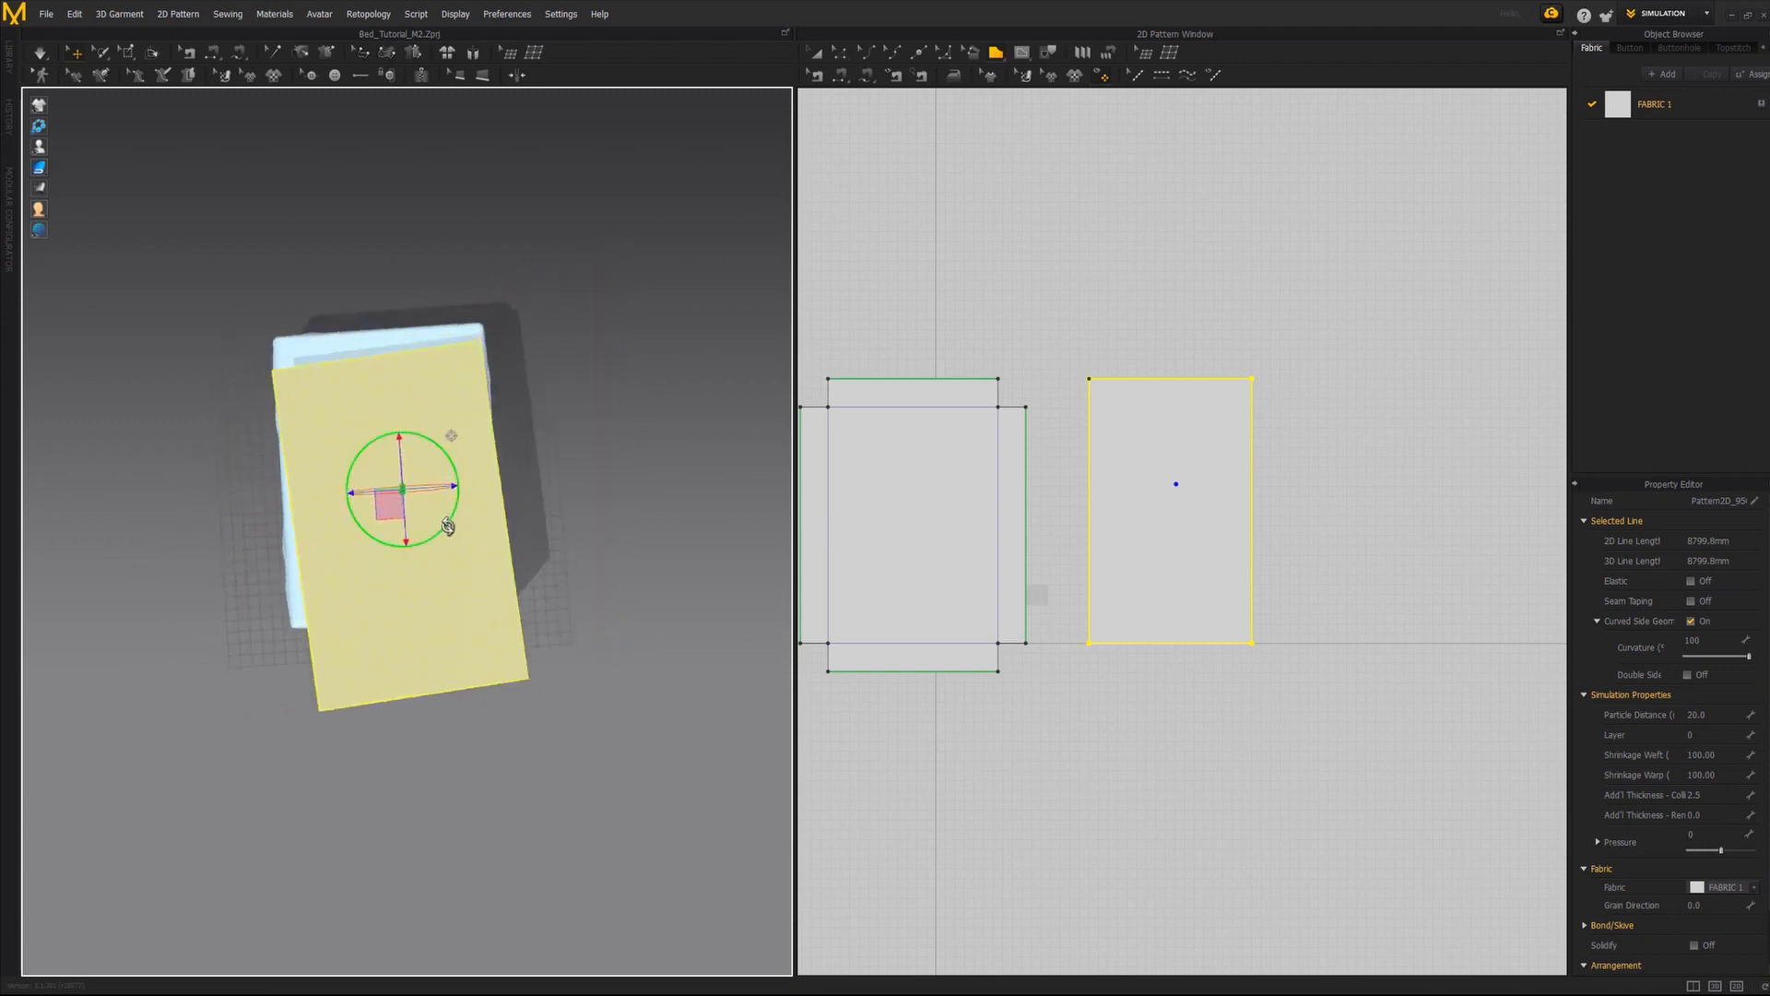
drag(447, 528, 452, 520)
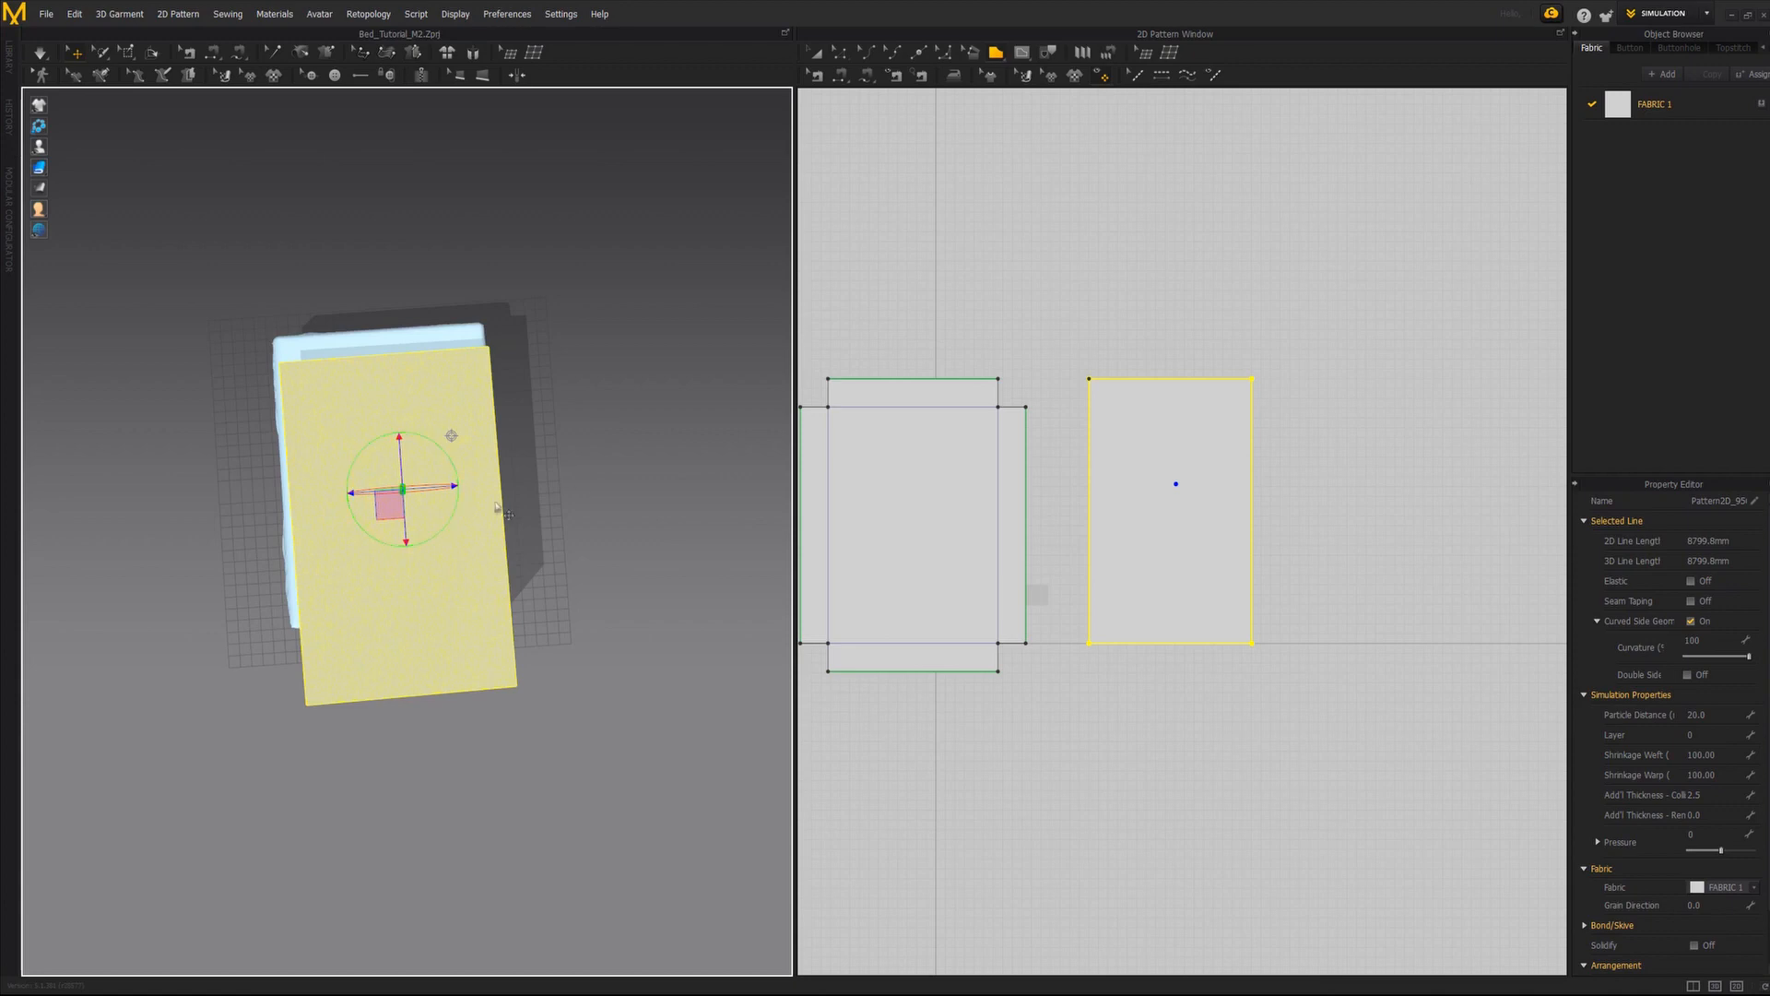
Resize the rectangular pattern so it is wider than the mattress and shorter than originally drawn.
click(842, 53)
drag(1268, 509, 1295, 514)
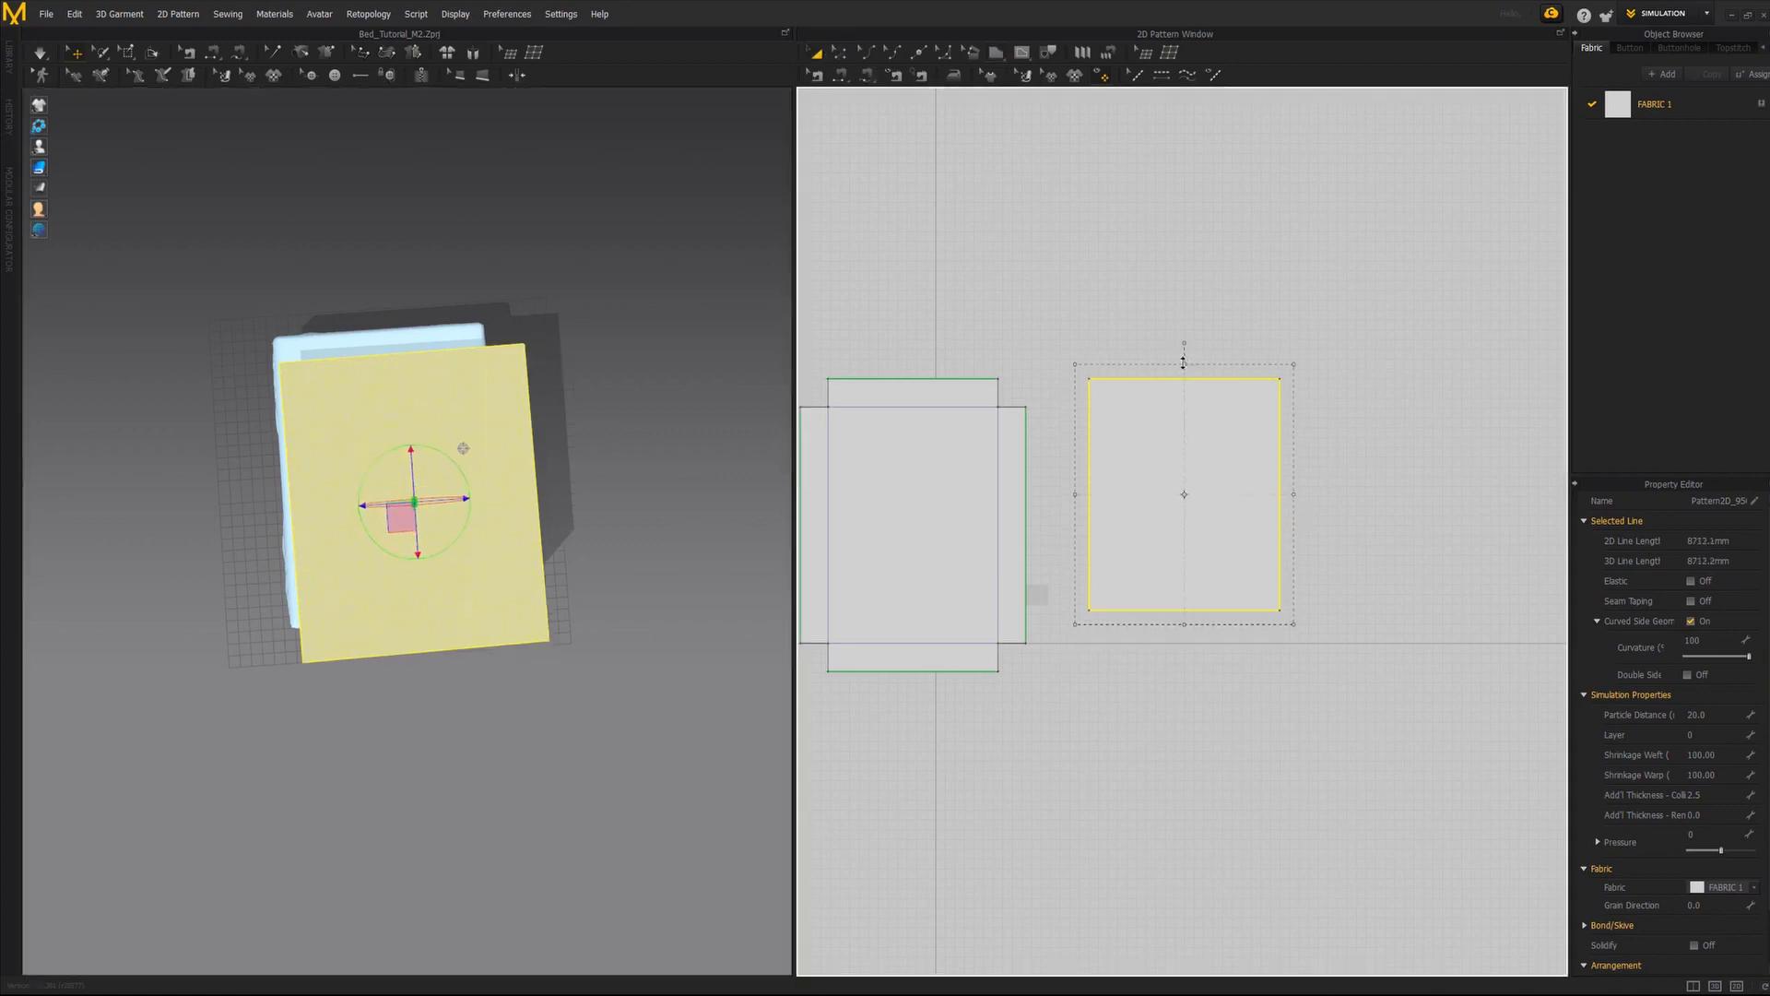
drag(1183, 362, 1182, 372)
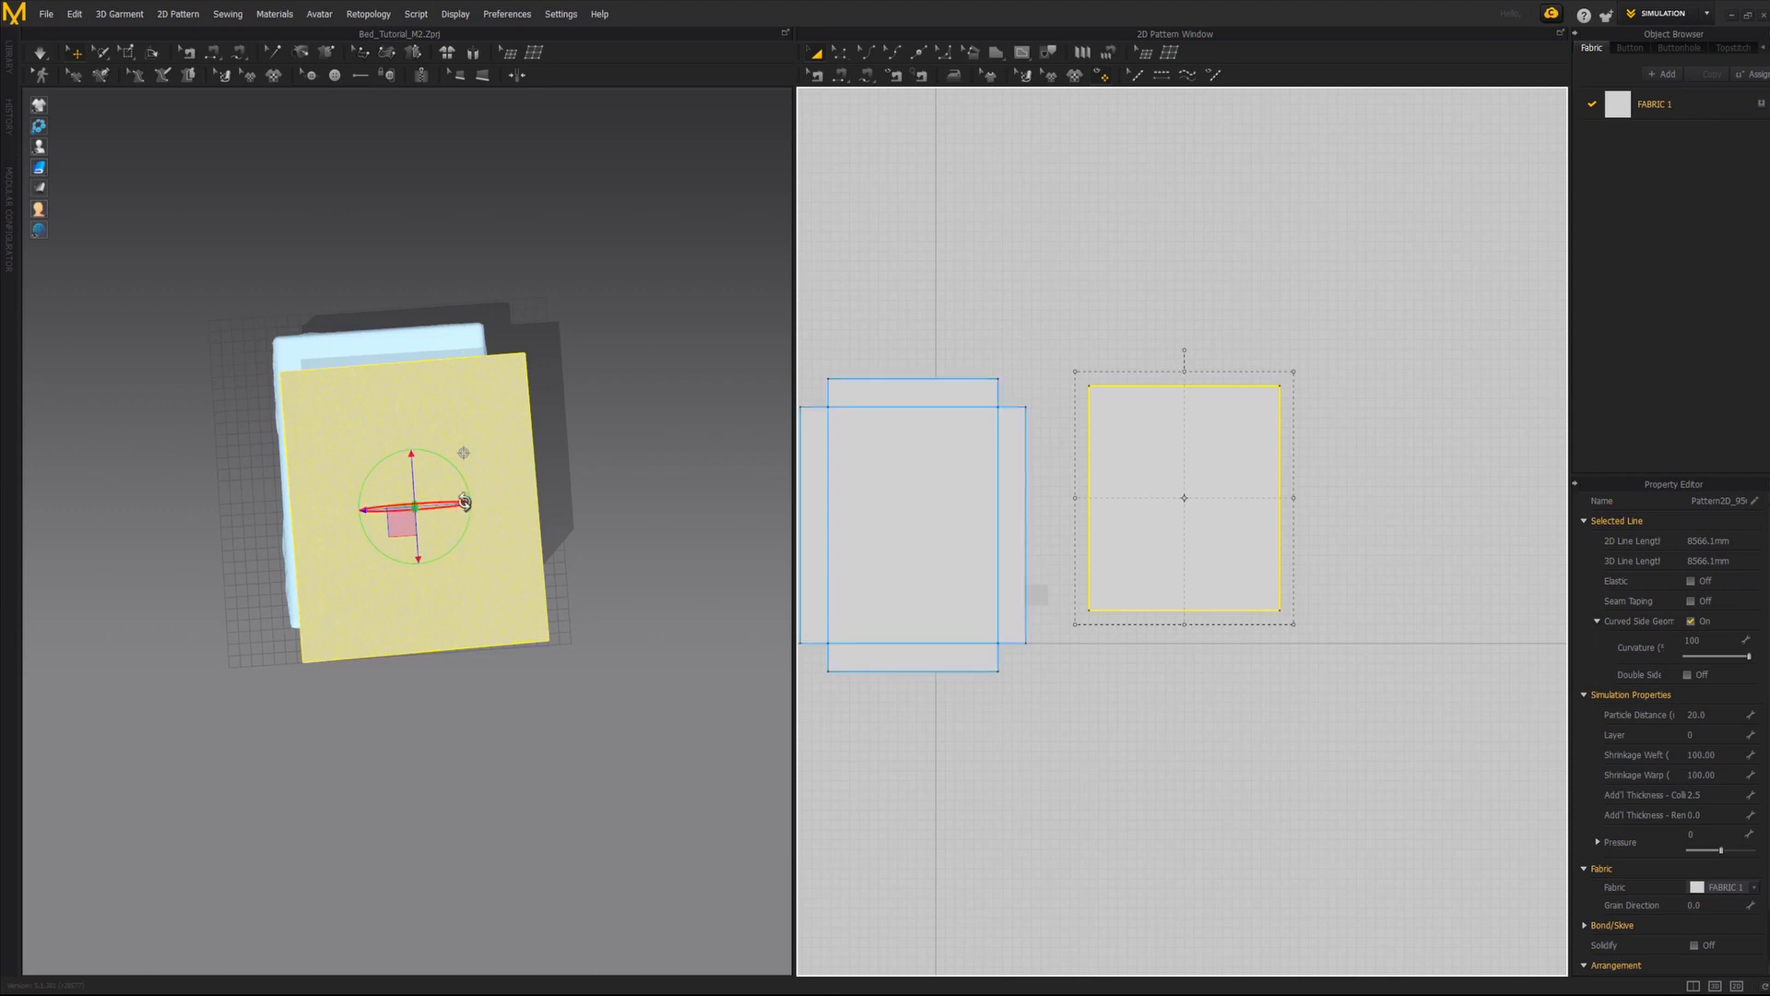
Center the resized sheet across the mattress in 3D and simulate it so it drapes over the sides and foot end.
right_drag(432, 519, 467, 446)
drag(453, 487, 436, 492)
right_drag(449, 551, 450, 535)
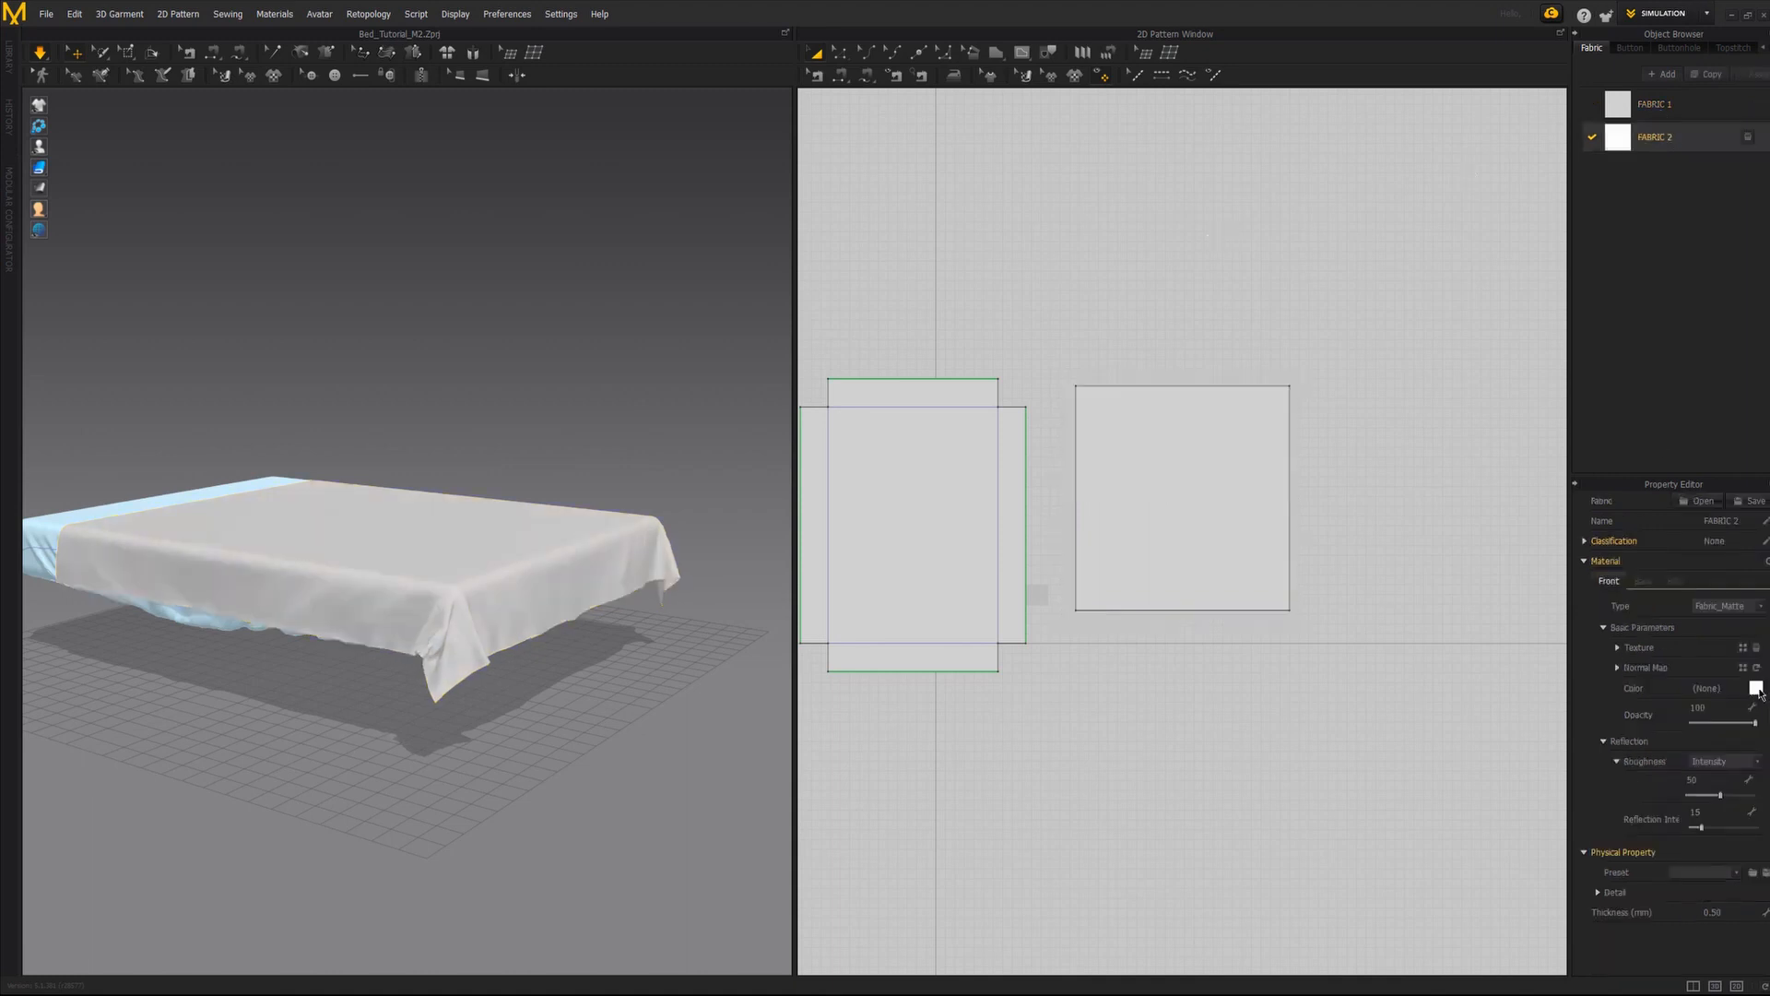
Set the colour of FABRIC 2 to Gray 2 and assign that fabric to the rectangular sheet pattern.
click(1755, 688)
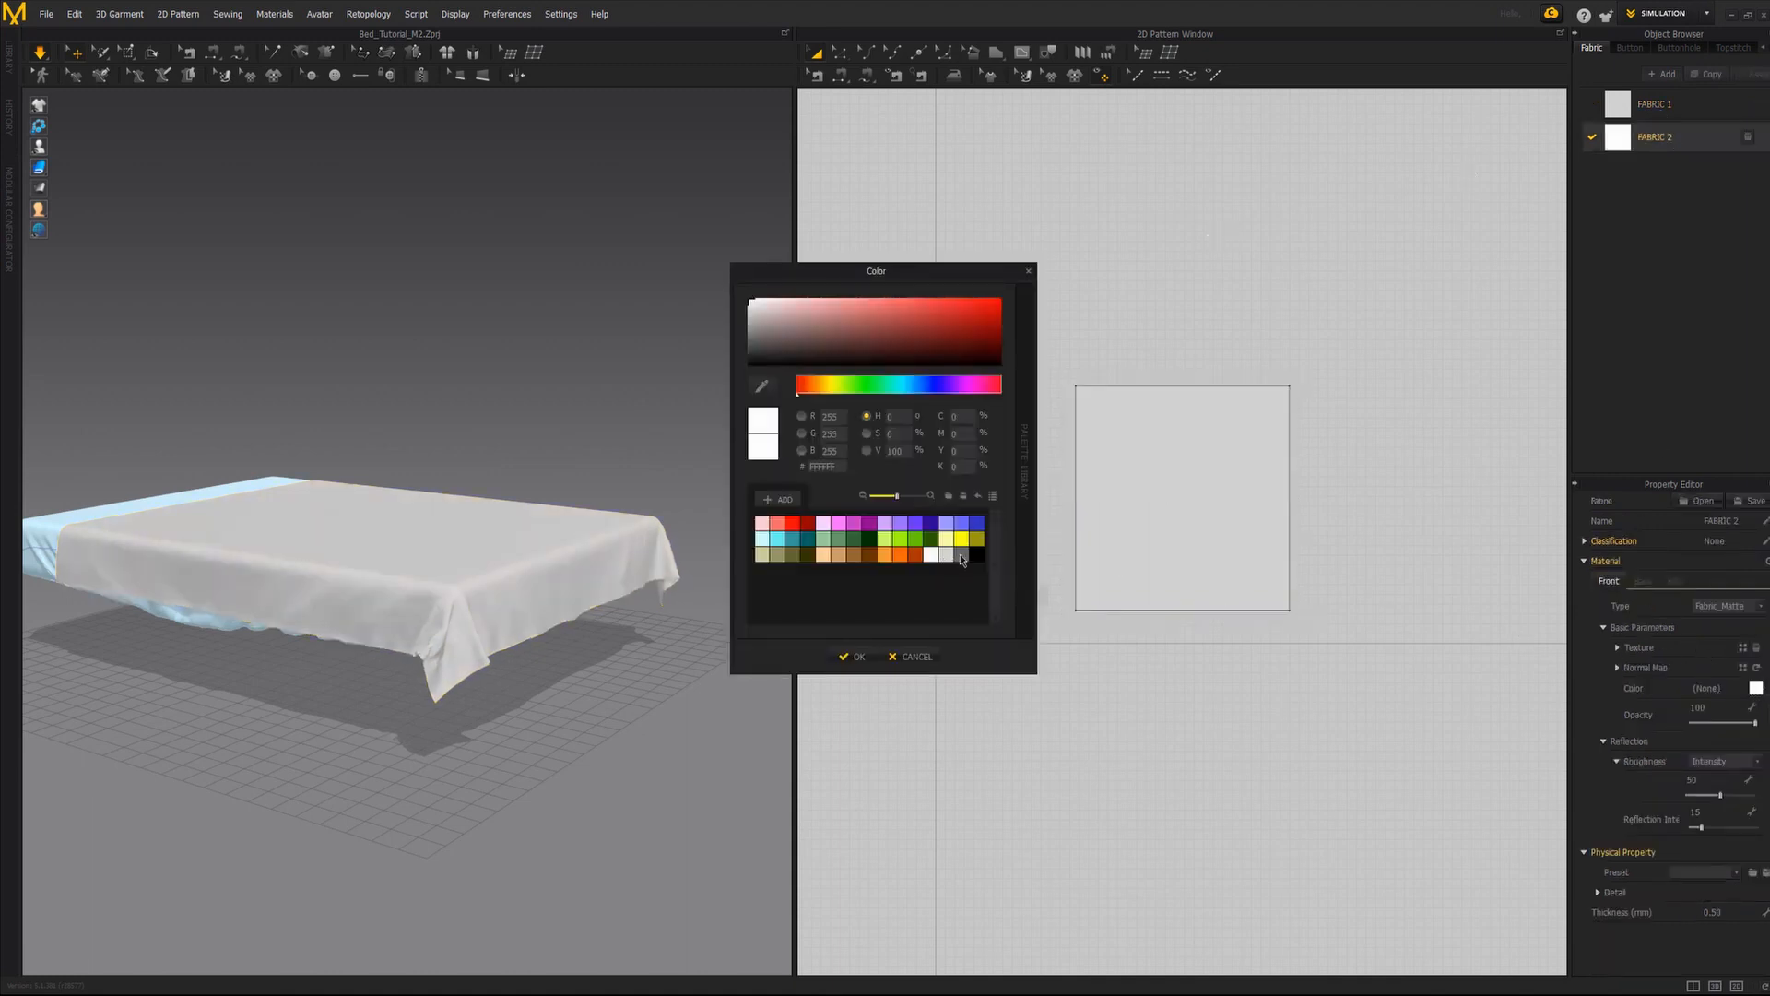
click(954, 556)
click(860, 657)
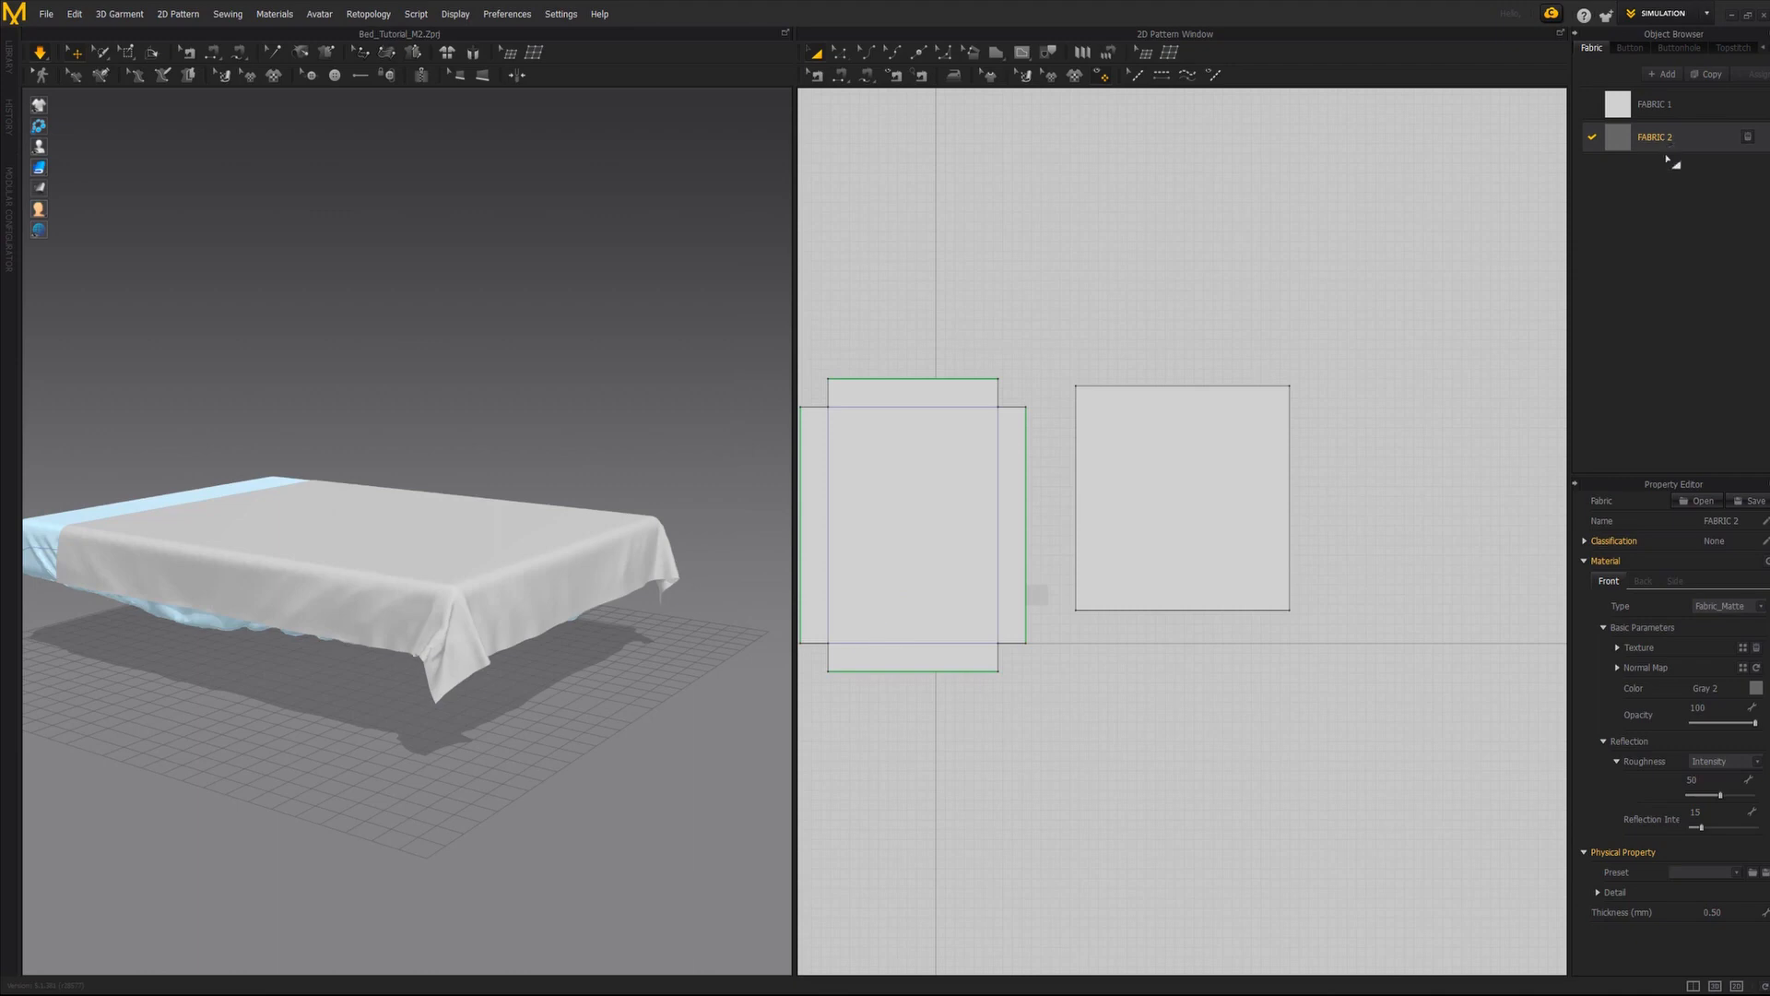
click(1189, 510)
click(1746, 889)
click(1732, 907)
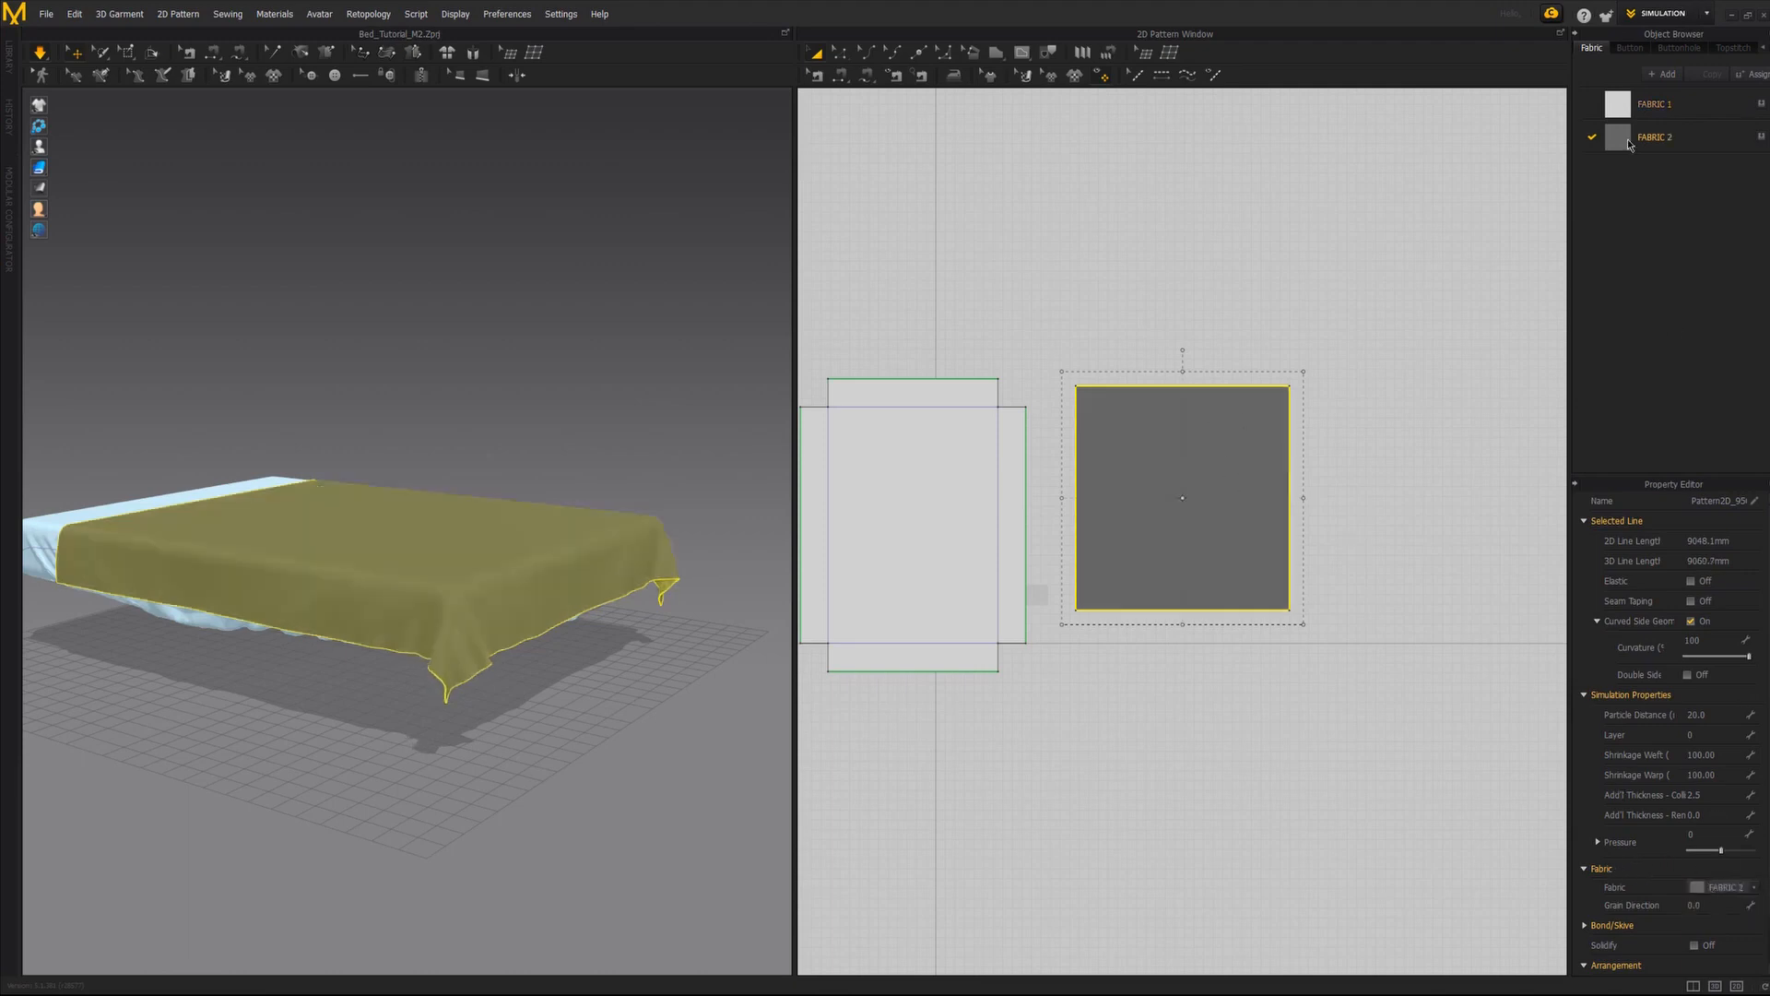
Look through the material types and physical property presets available for FABRIC 2.
click(1669, 155)
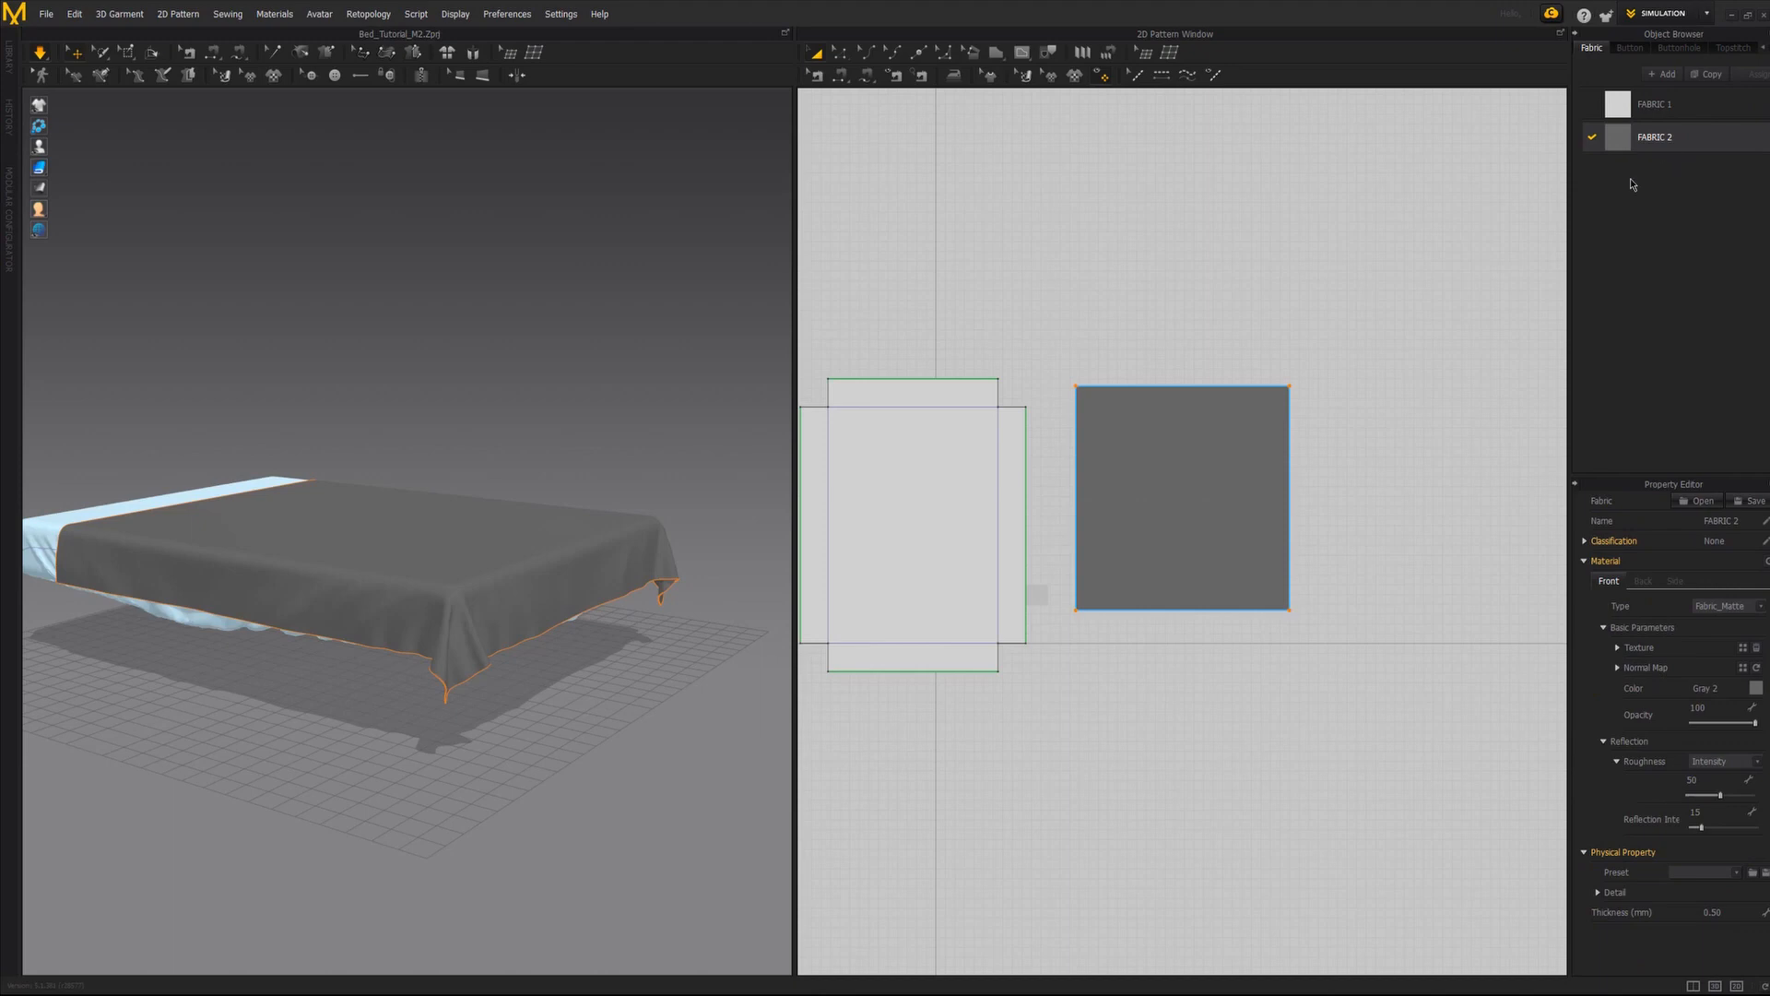
click(1760, 608)
click(1592, 617)
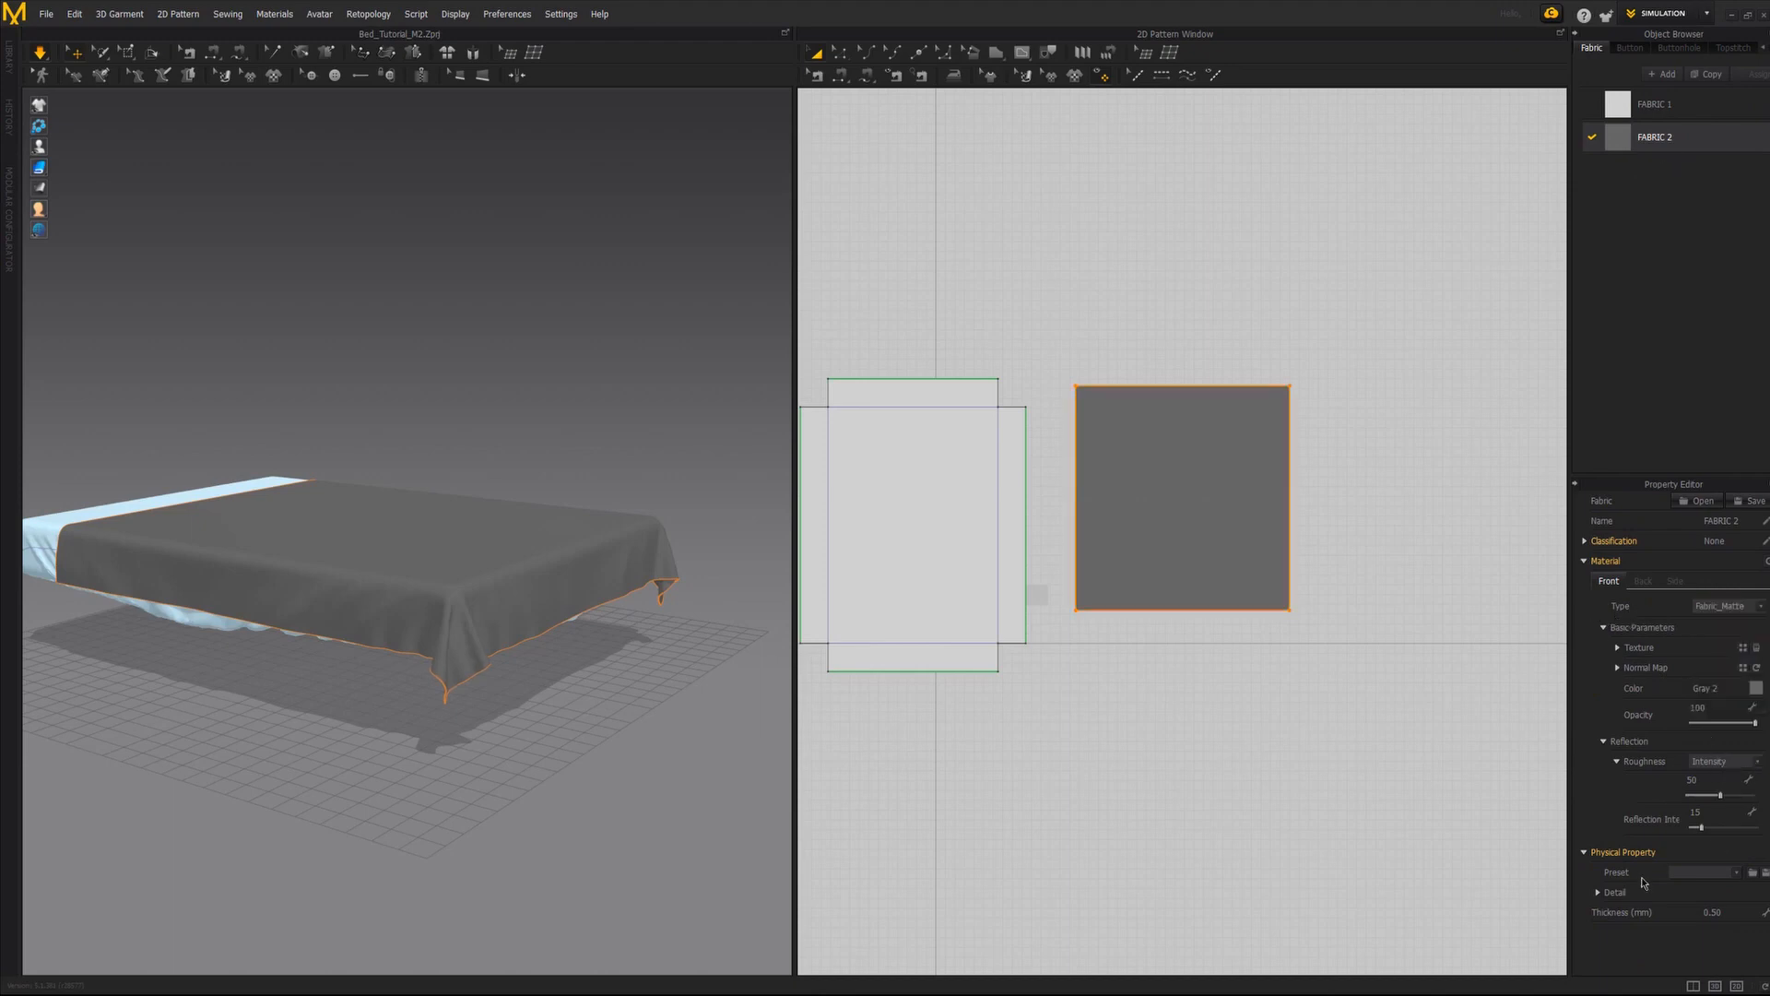
click(1736, 876)
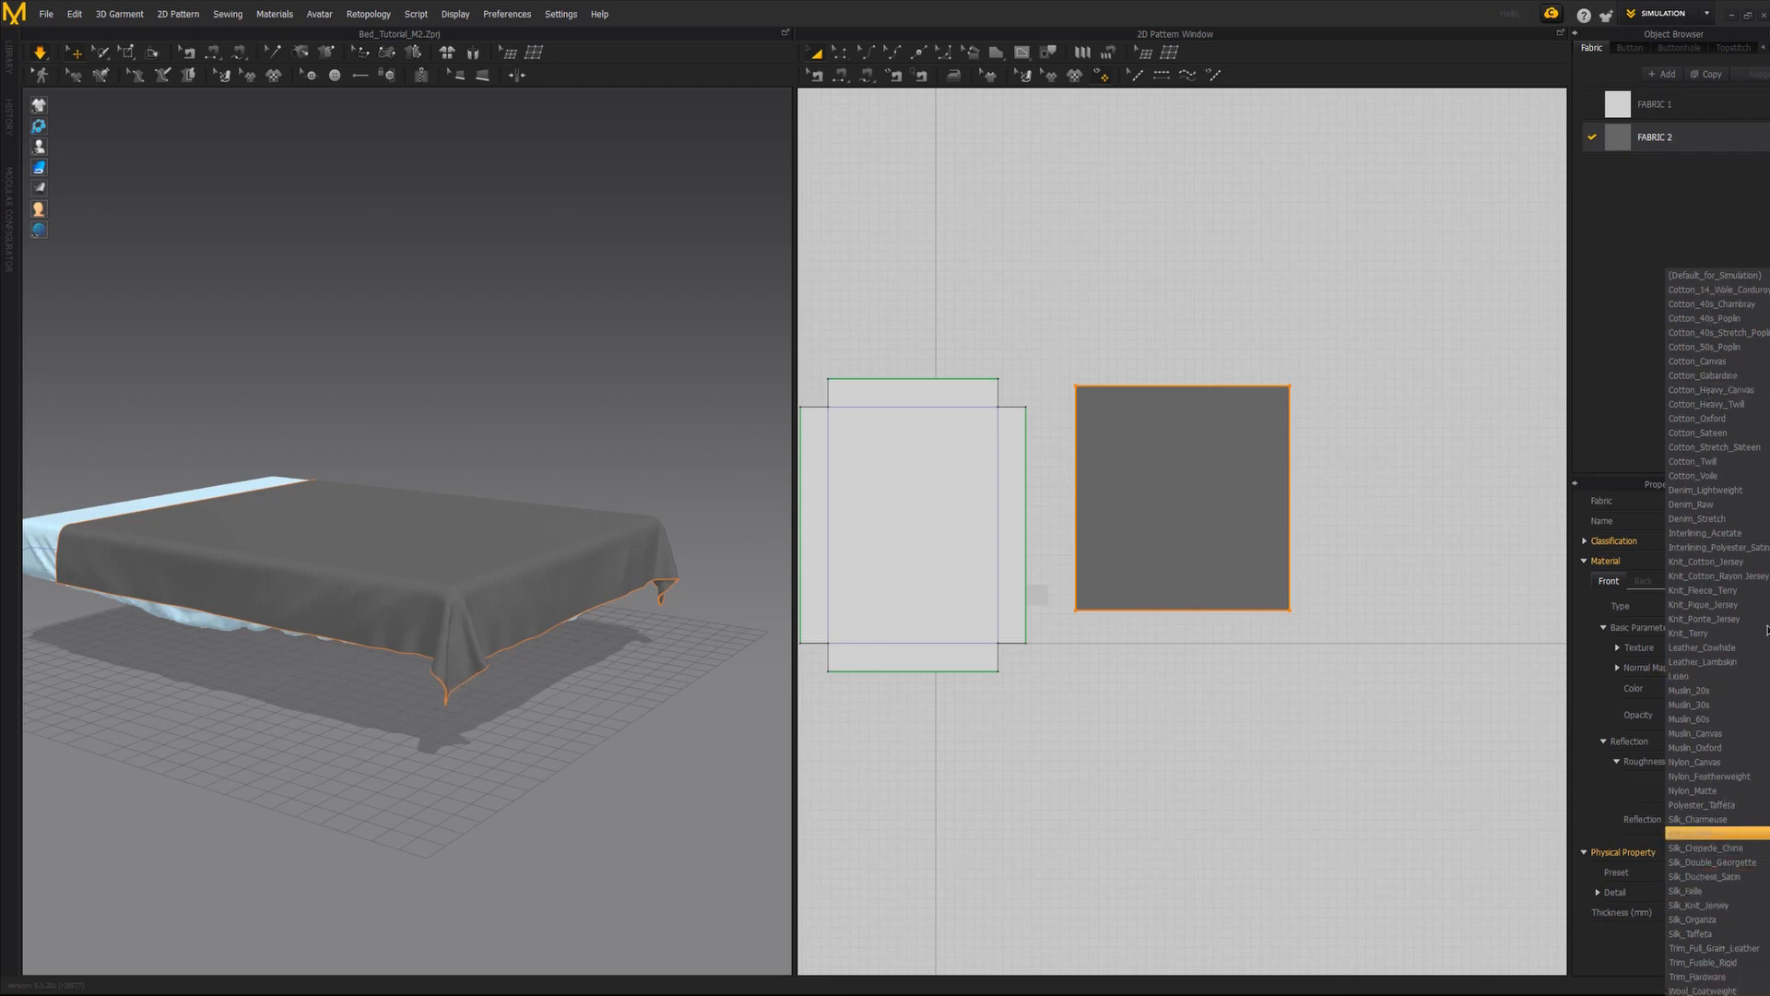
click(1001, 596)
Try pulling the head end of the simulating gray sheet in 3D to test how the fabric behaves.
right_drag(230, 526, 332, 520)
click(323, 527)
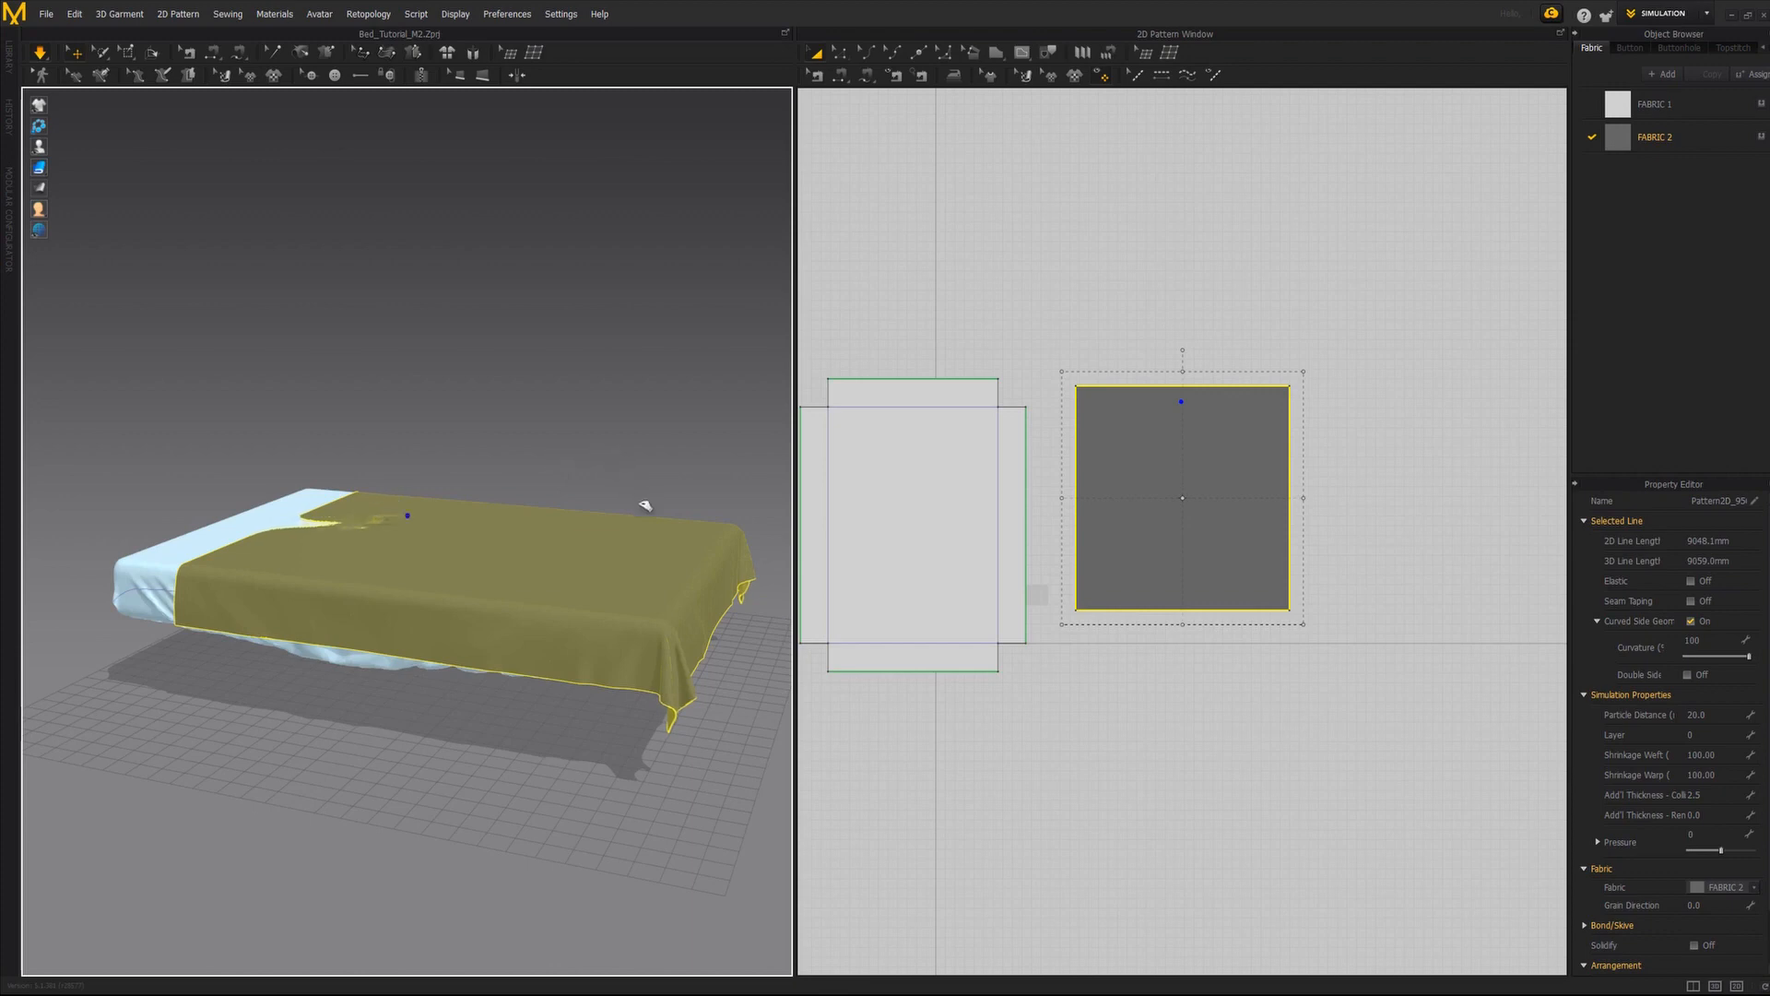
drag(698, 411, 716, 365)
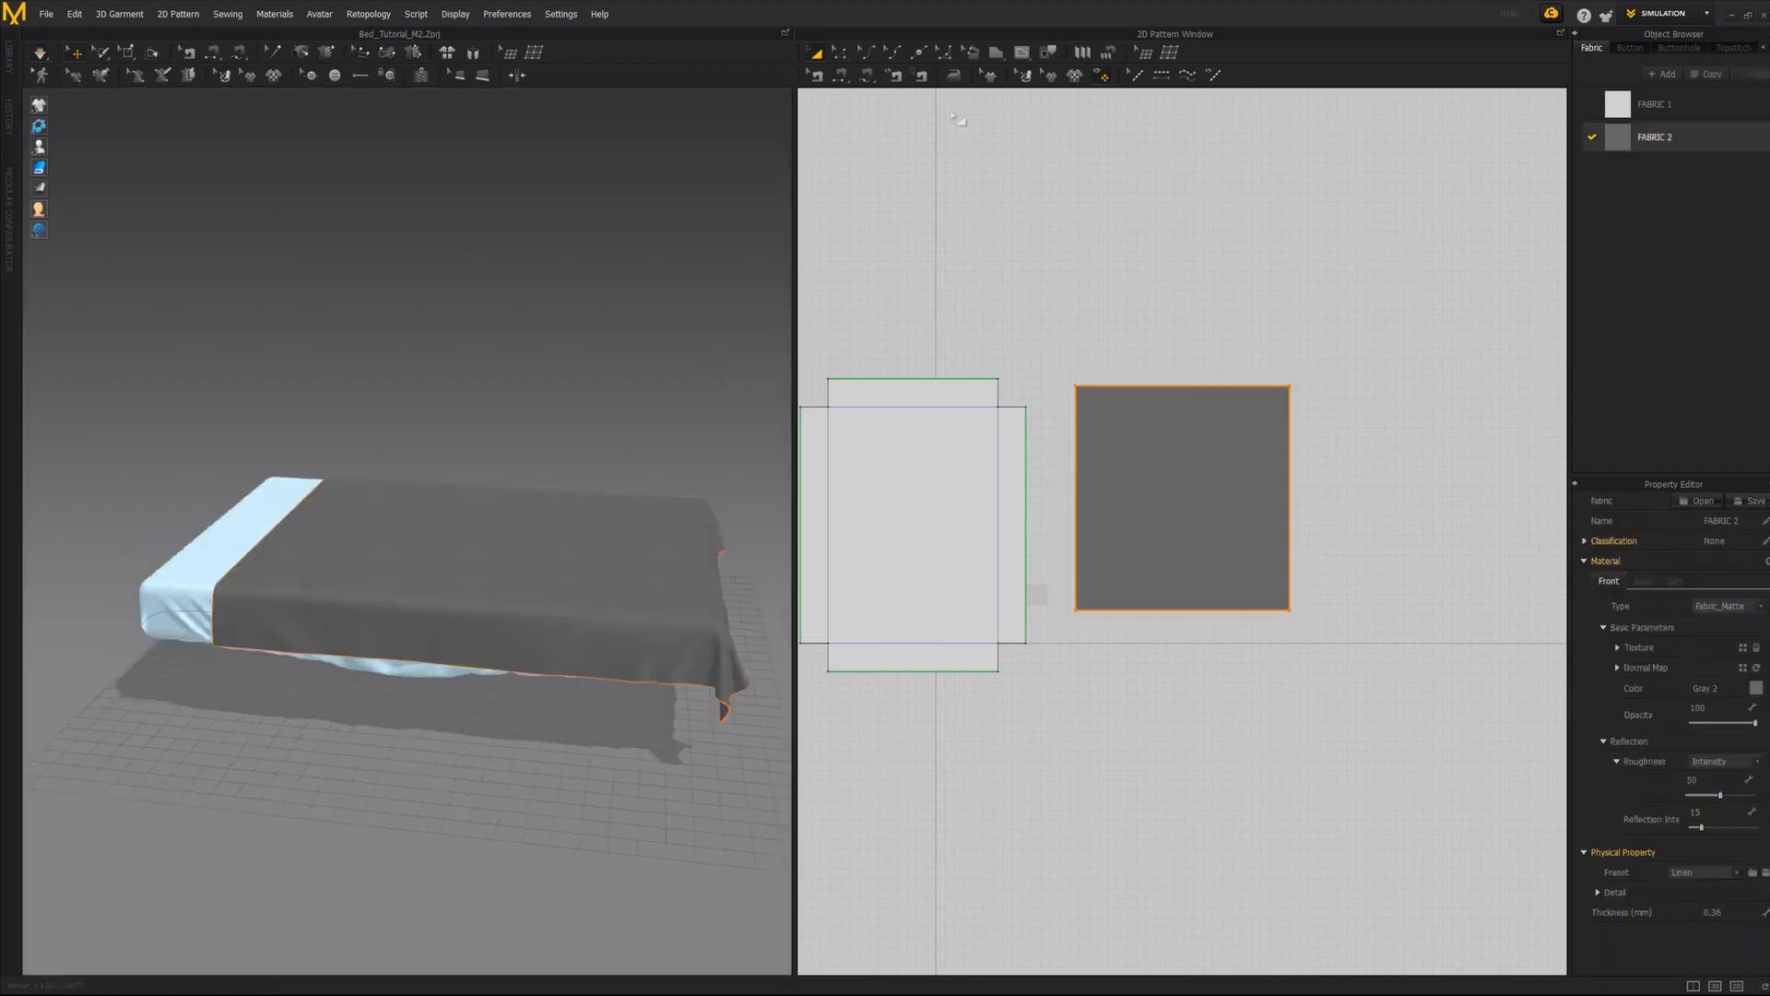
Draw a narrow rectangular strip about 2235 mm wide above the gray sheet pattern and restore the shaded garment surface display in 3D.
click(996, 53)
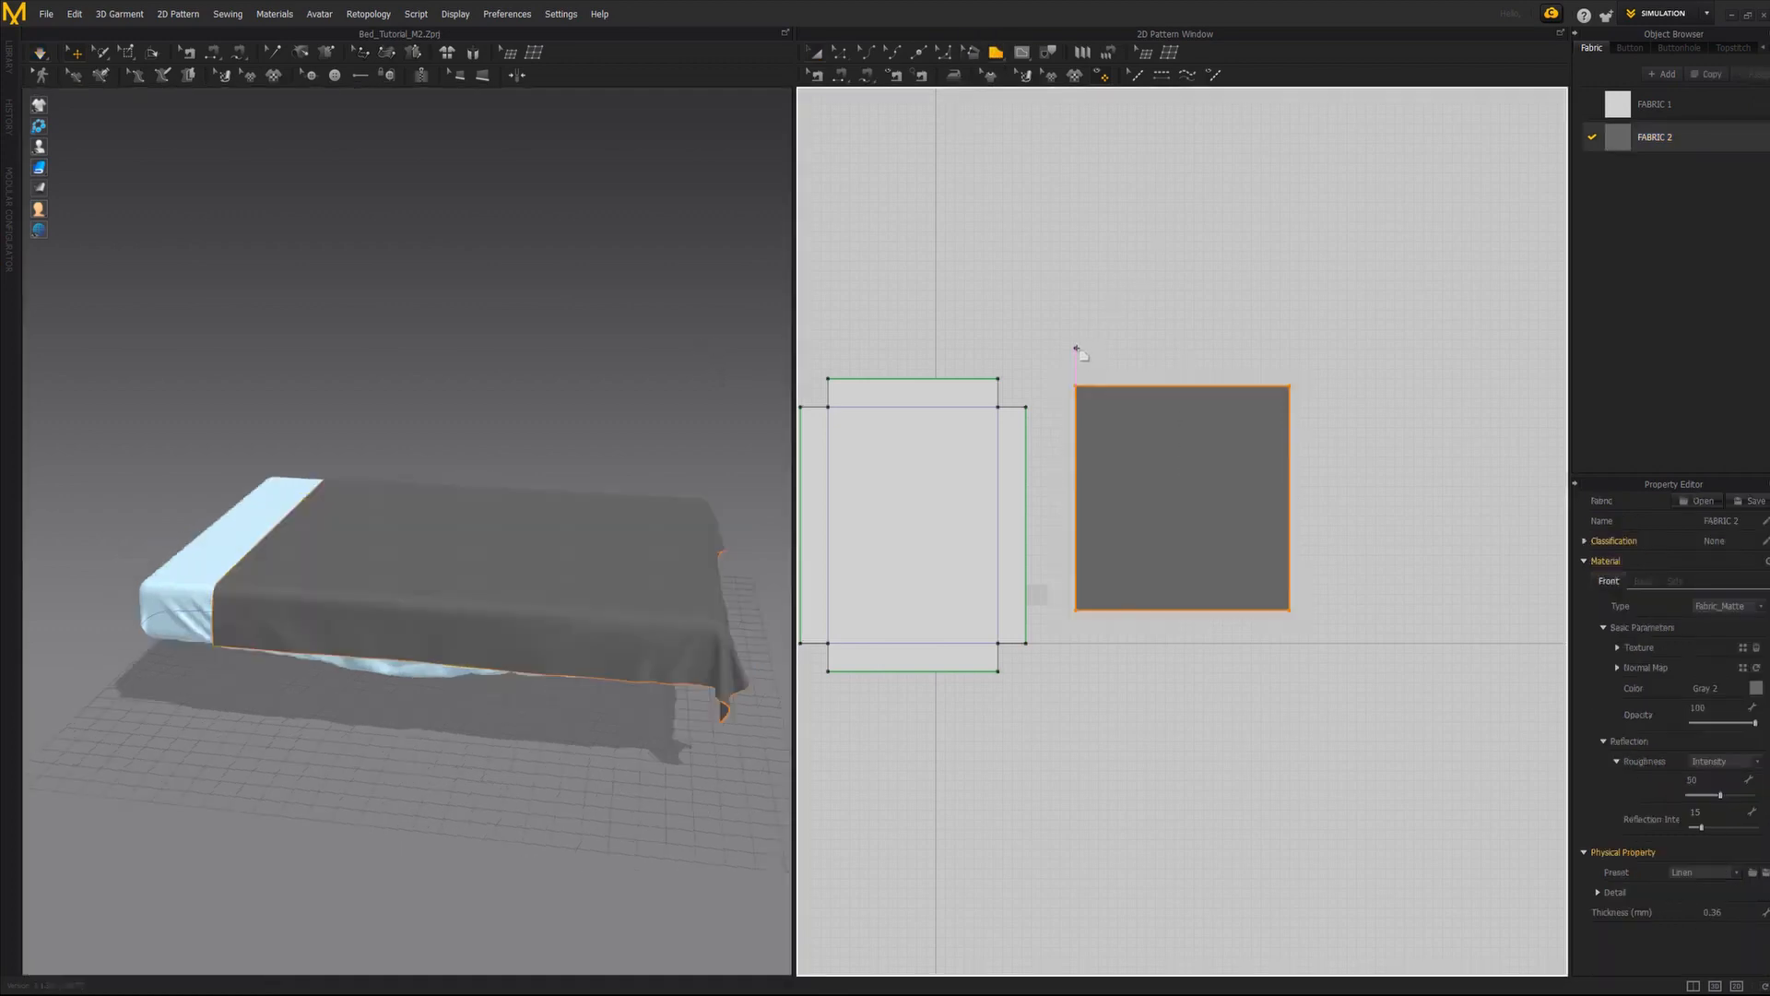
drag(1076, 350, 1289, 373)
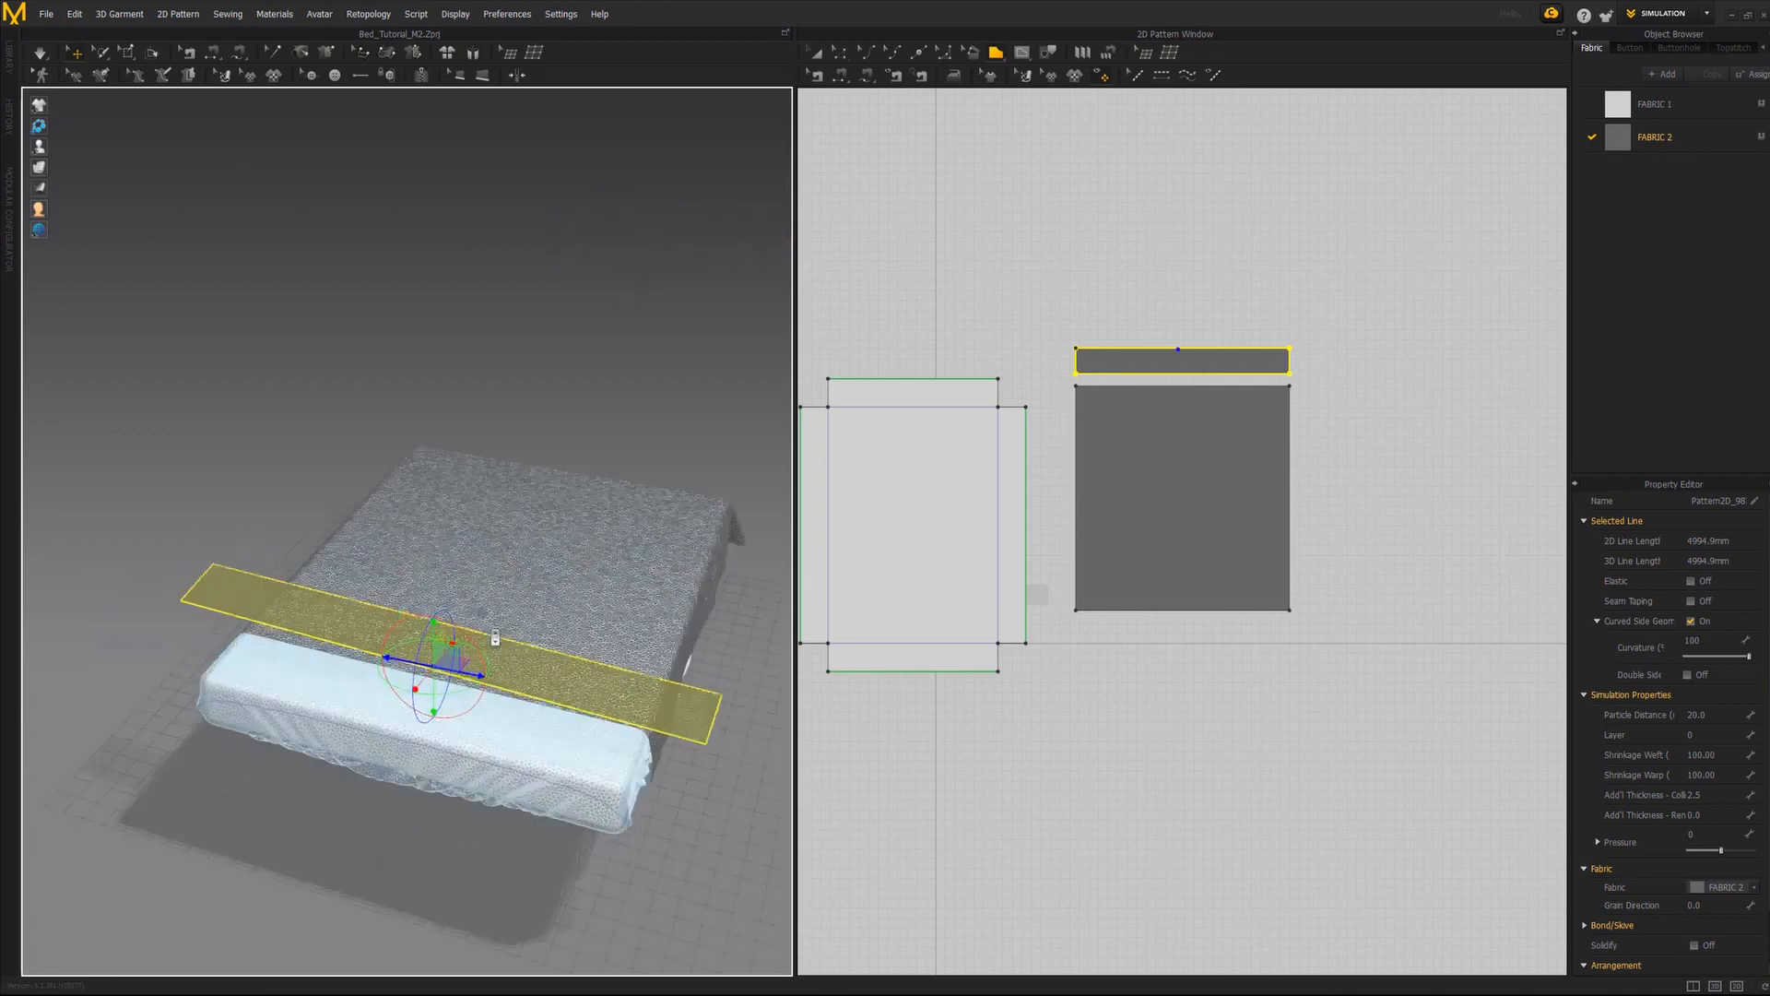
right_drag(495, 636, 513, 525)
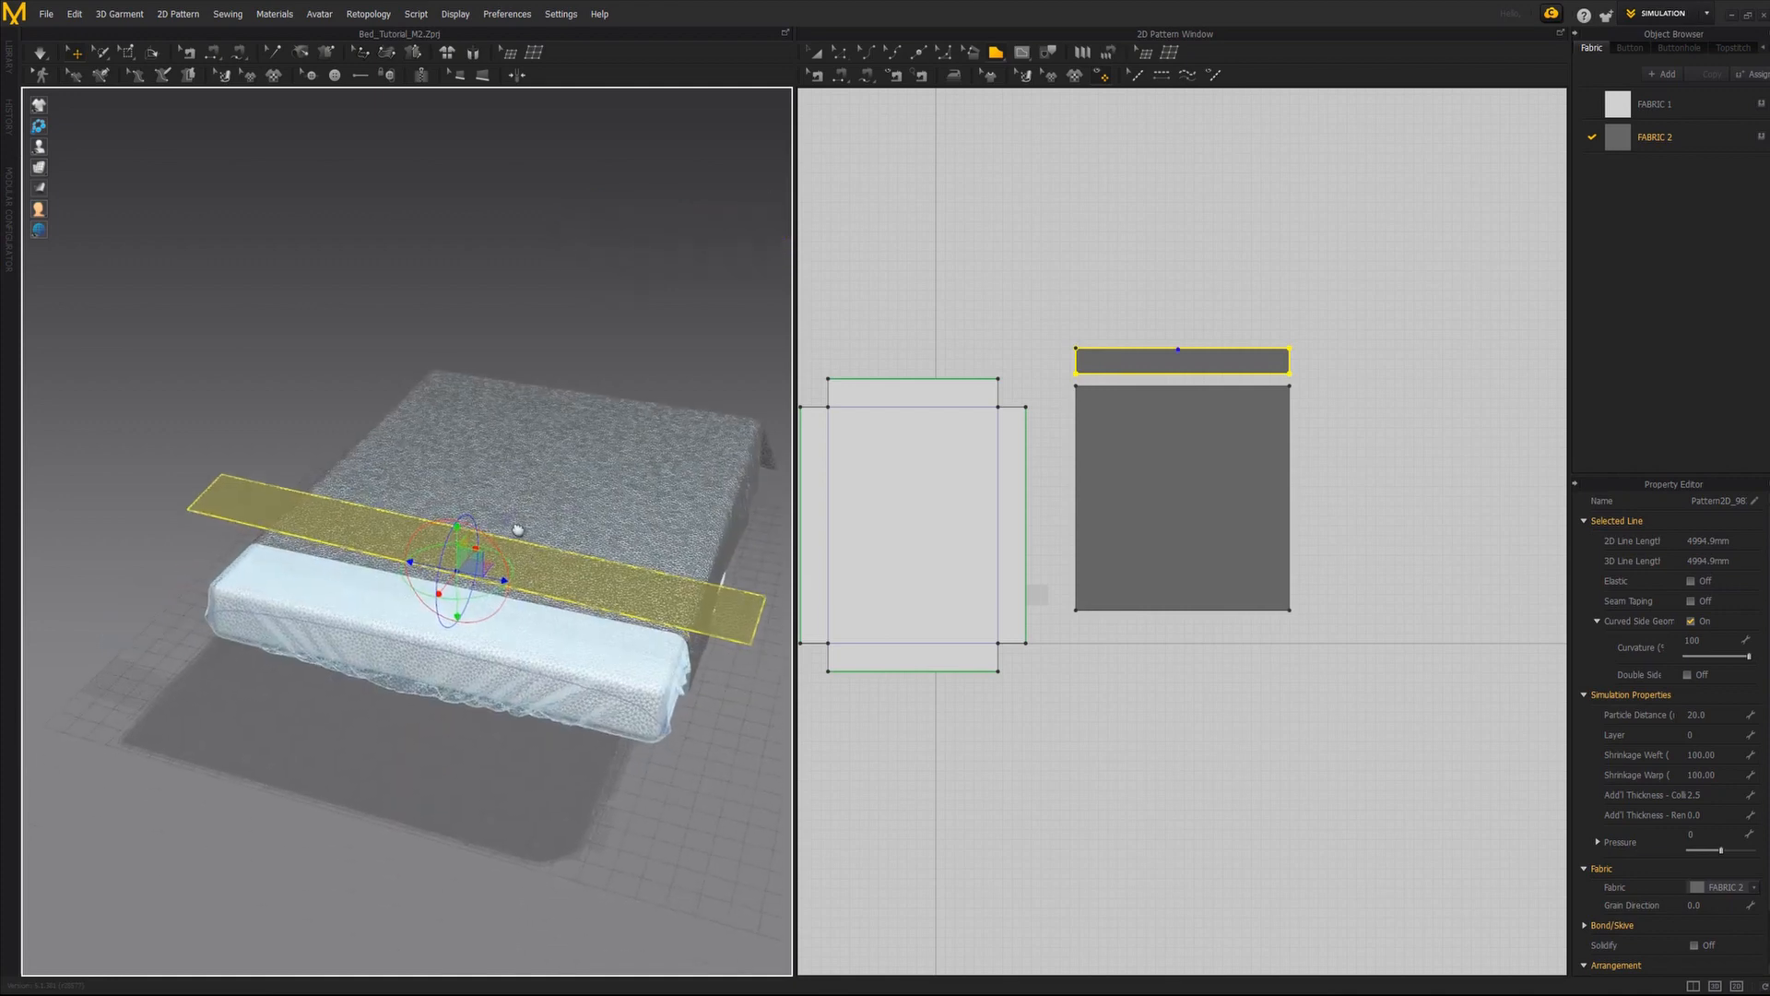
click(59, 168)
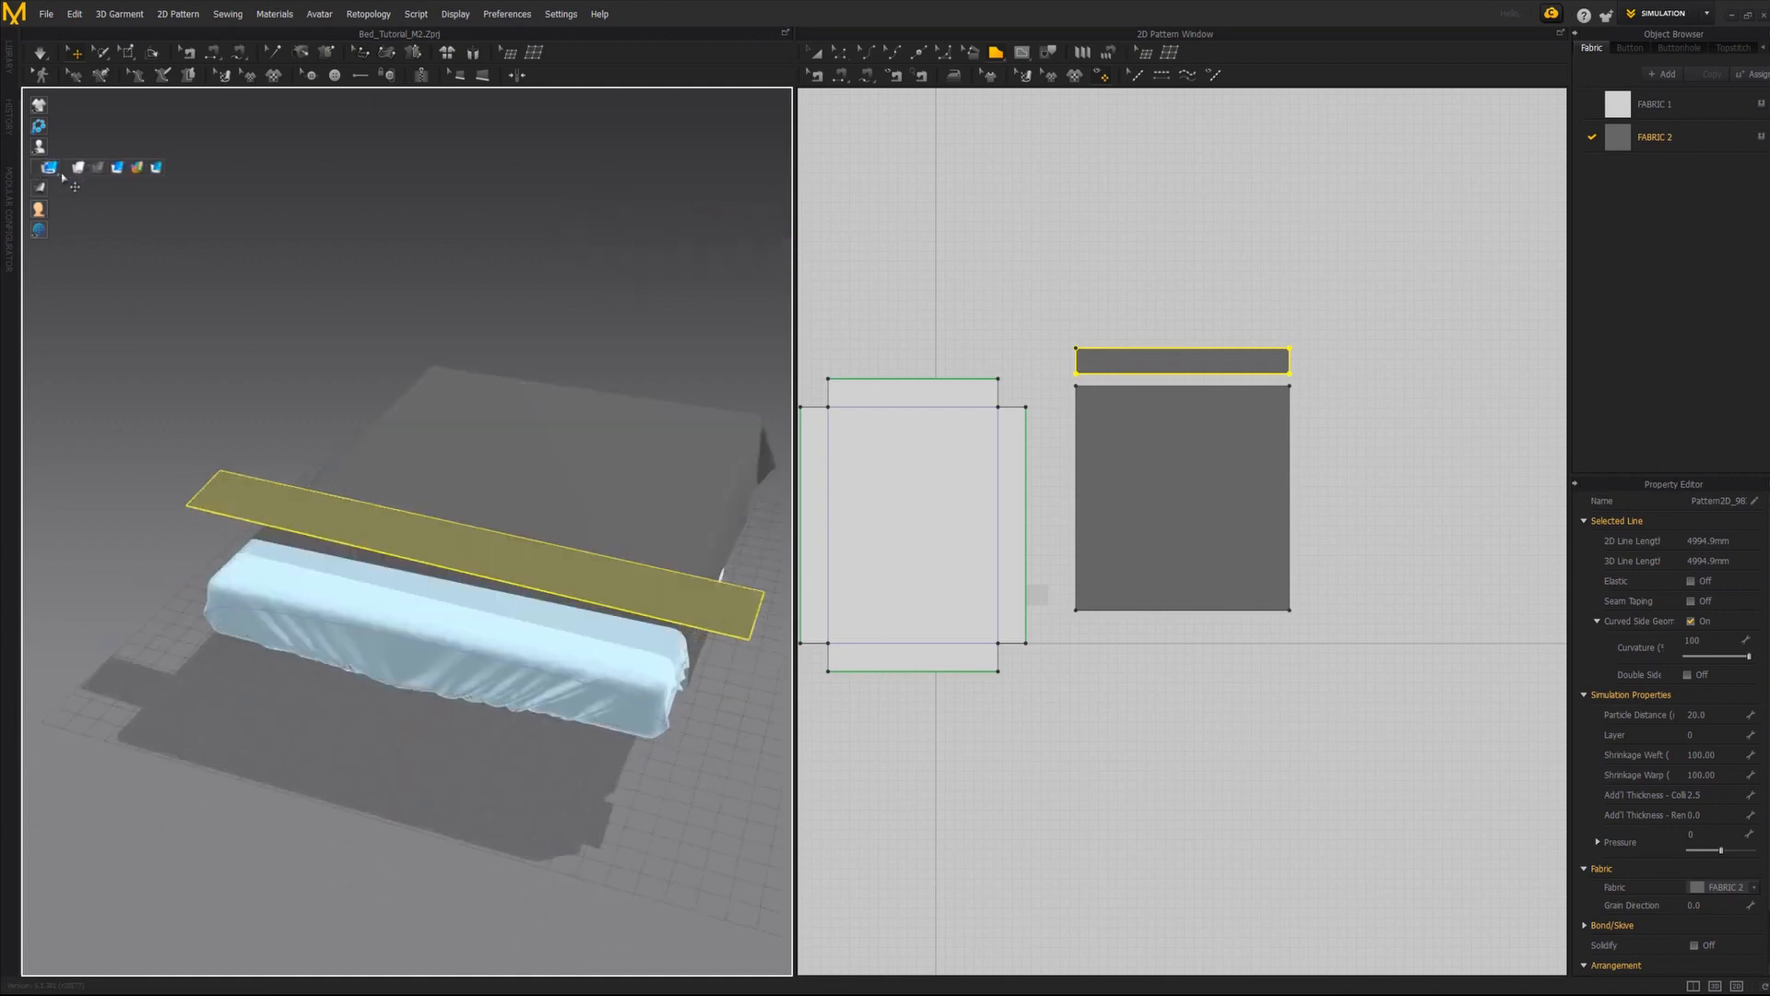
Sew the strip's outer long edge to the sheet's head edge without crossing the seam and simulate the strip folding over the sheet.
click(839, 79)
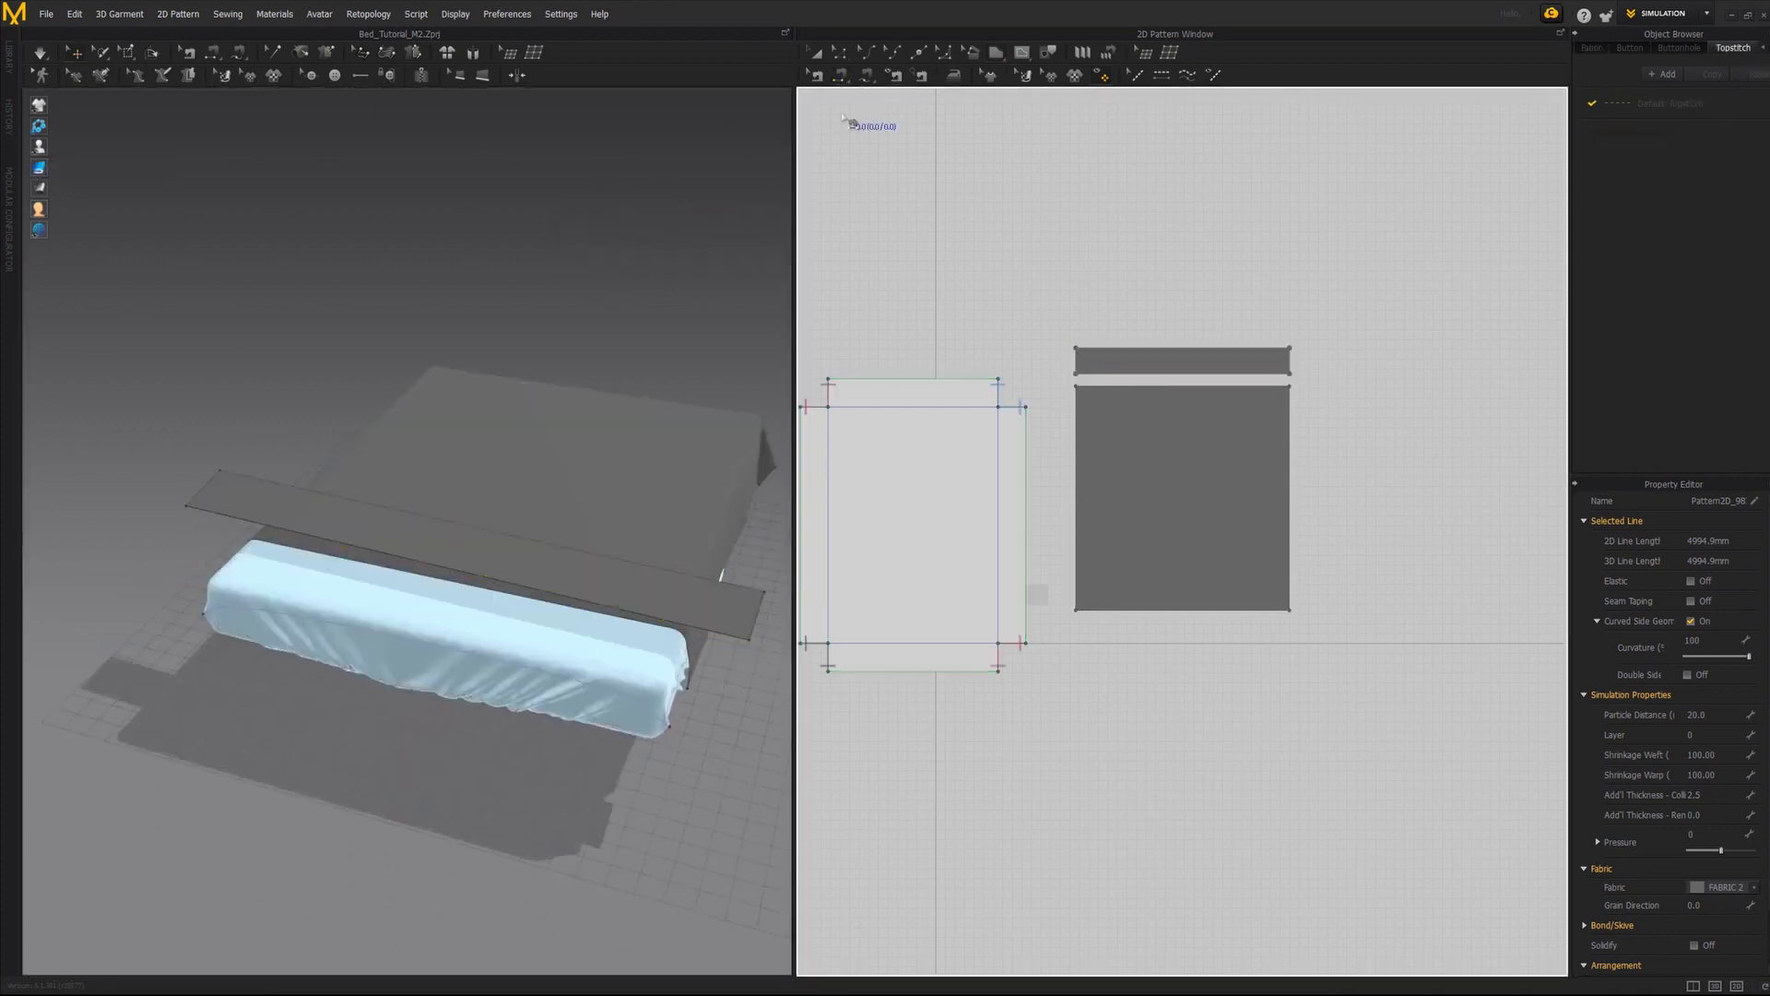
click(458, 587)
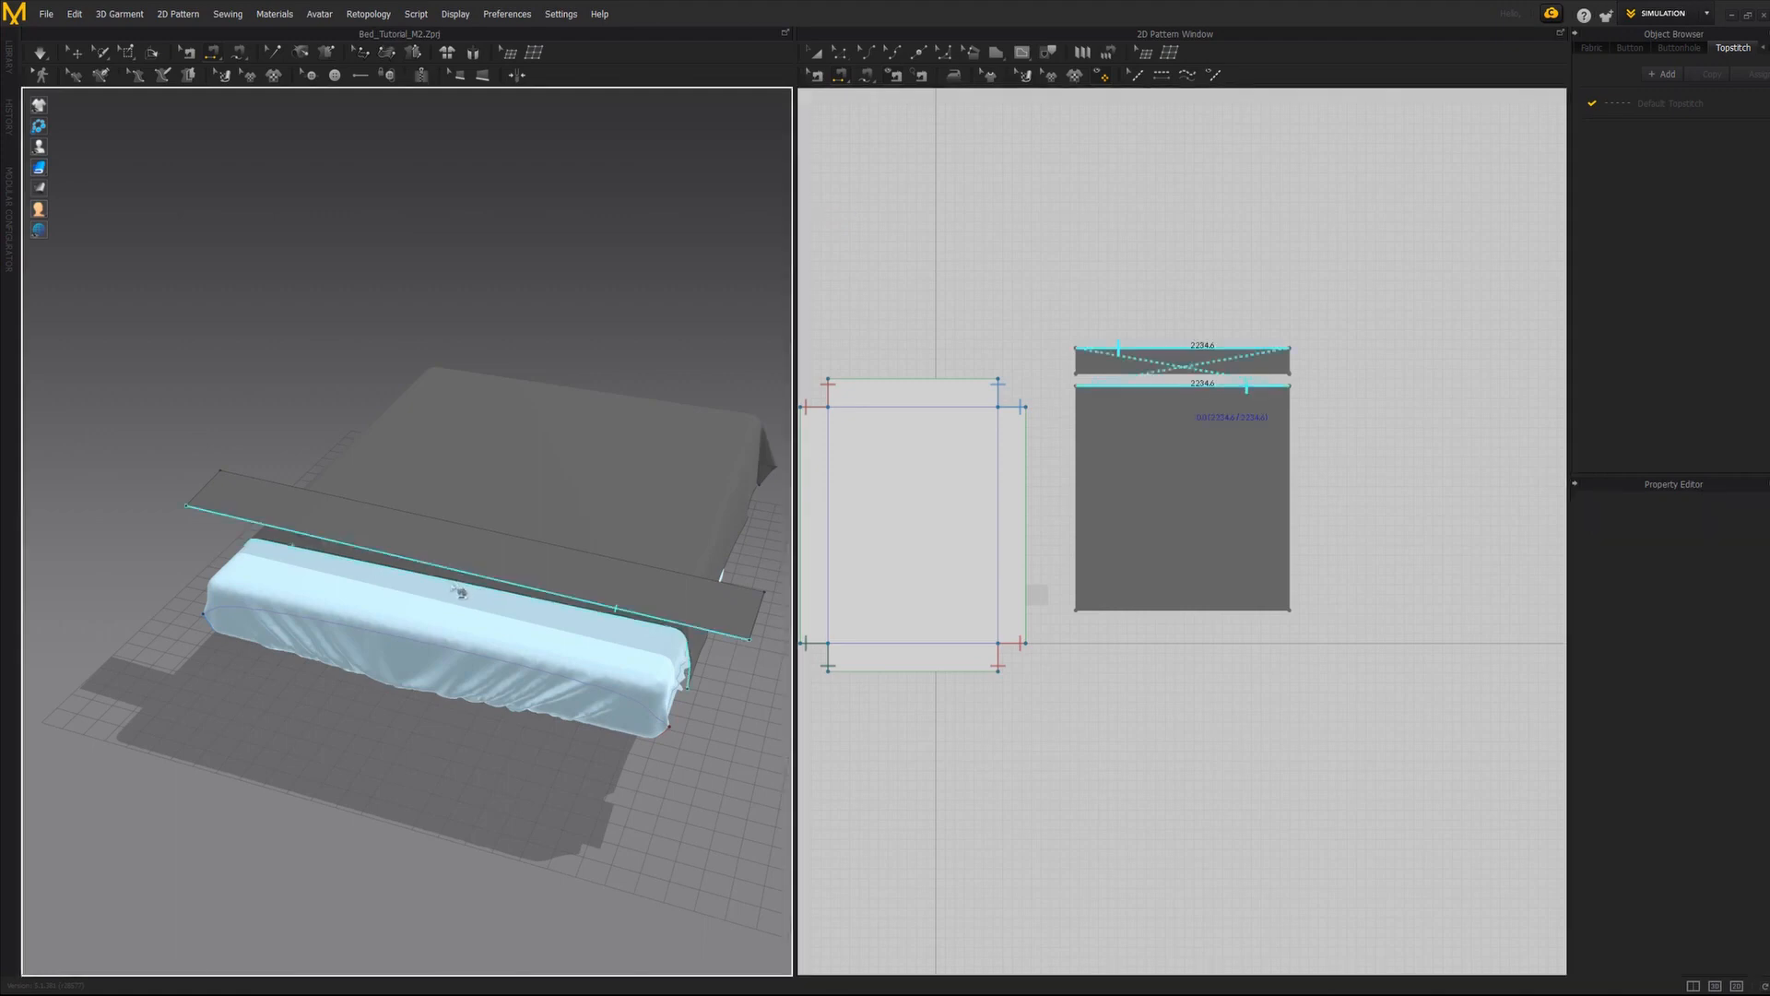
right_drag(596, 621, 542, 592)
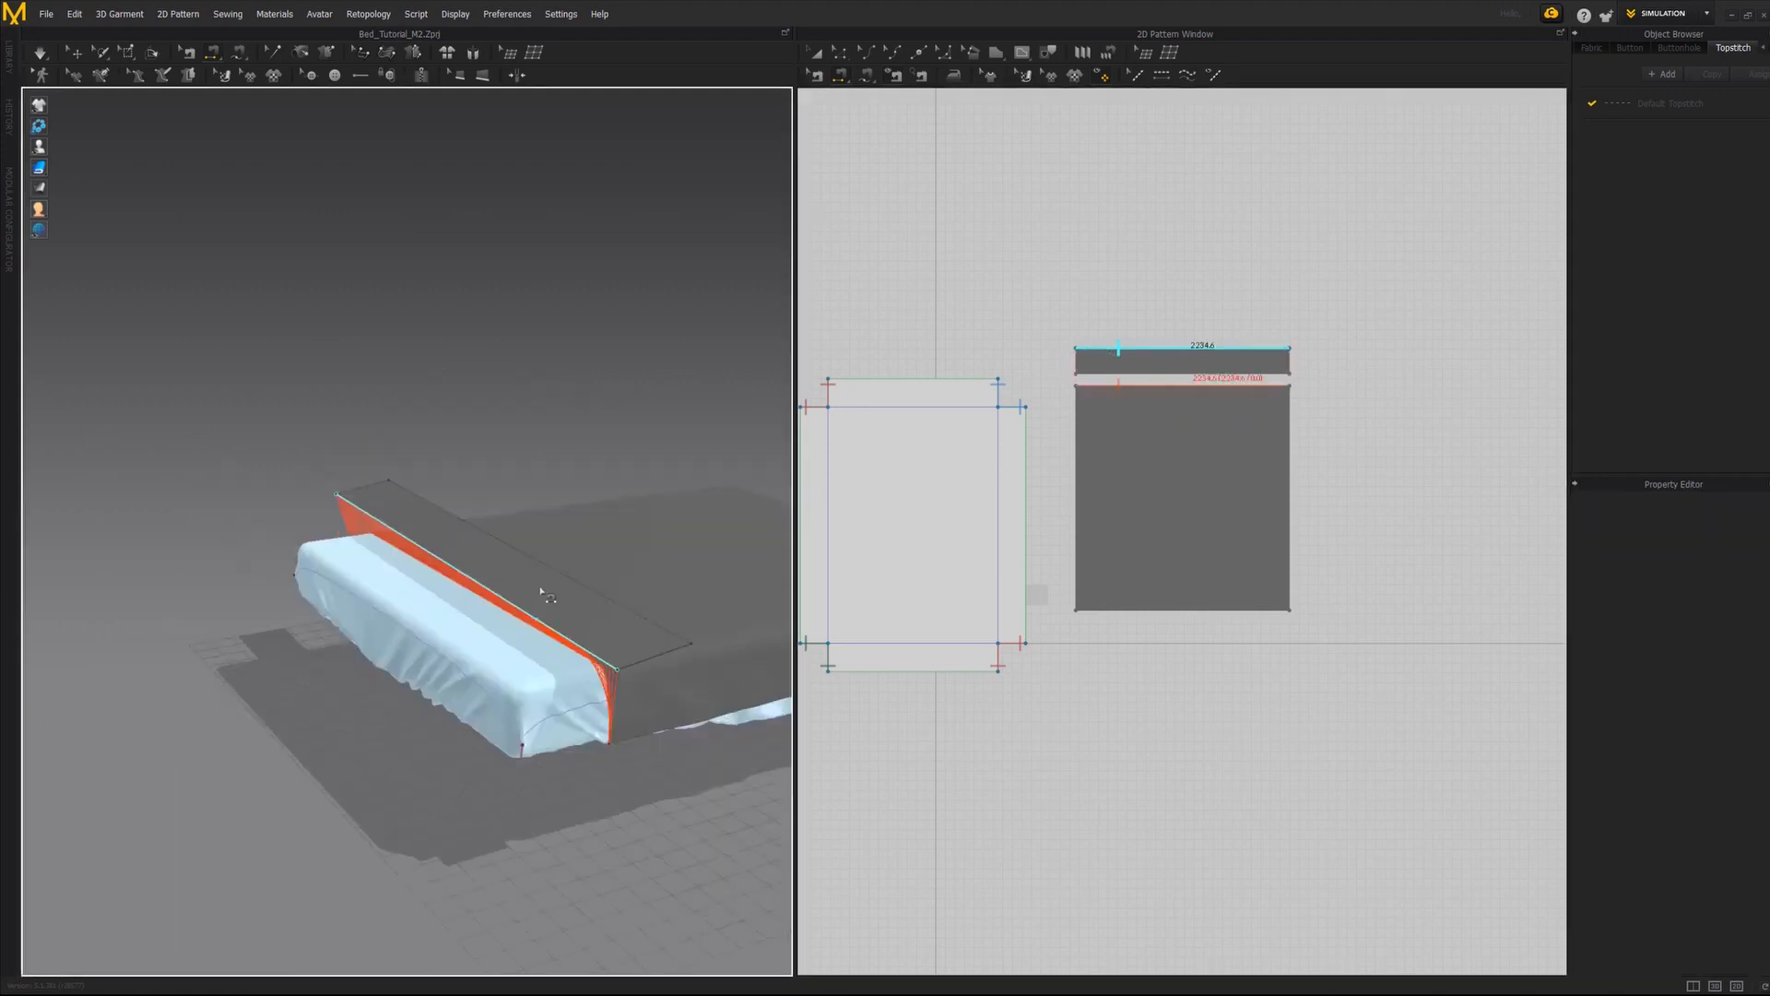
key(space)
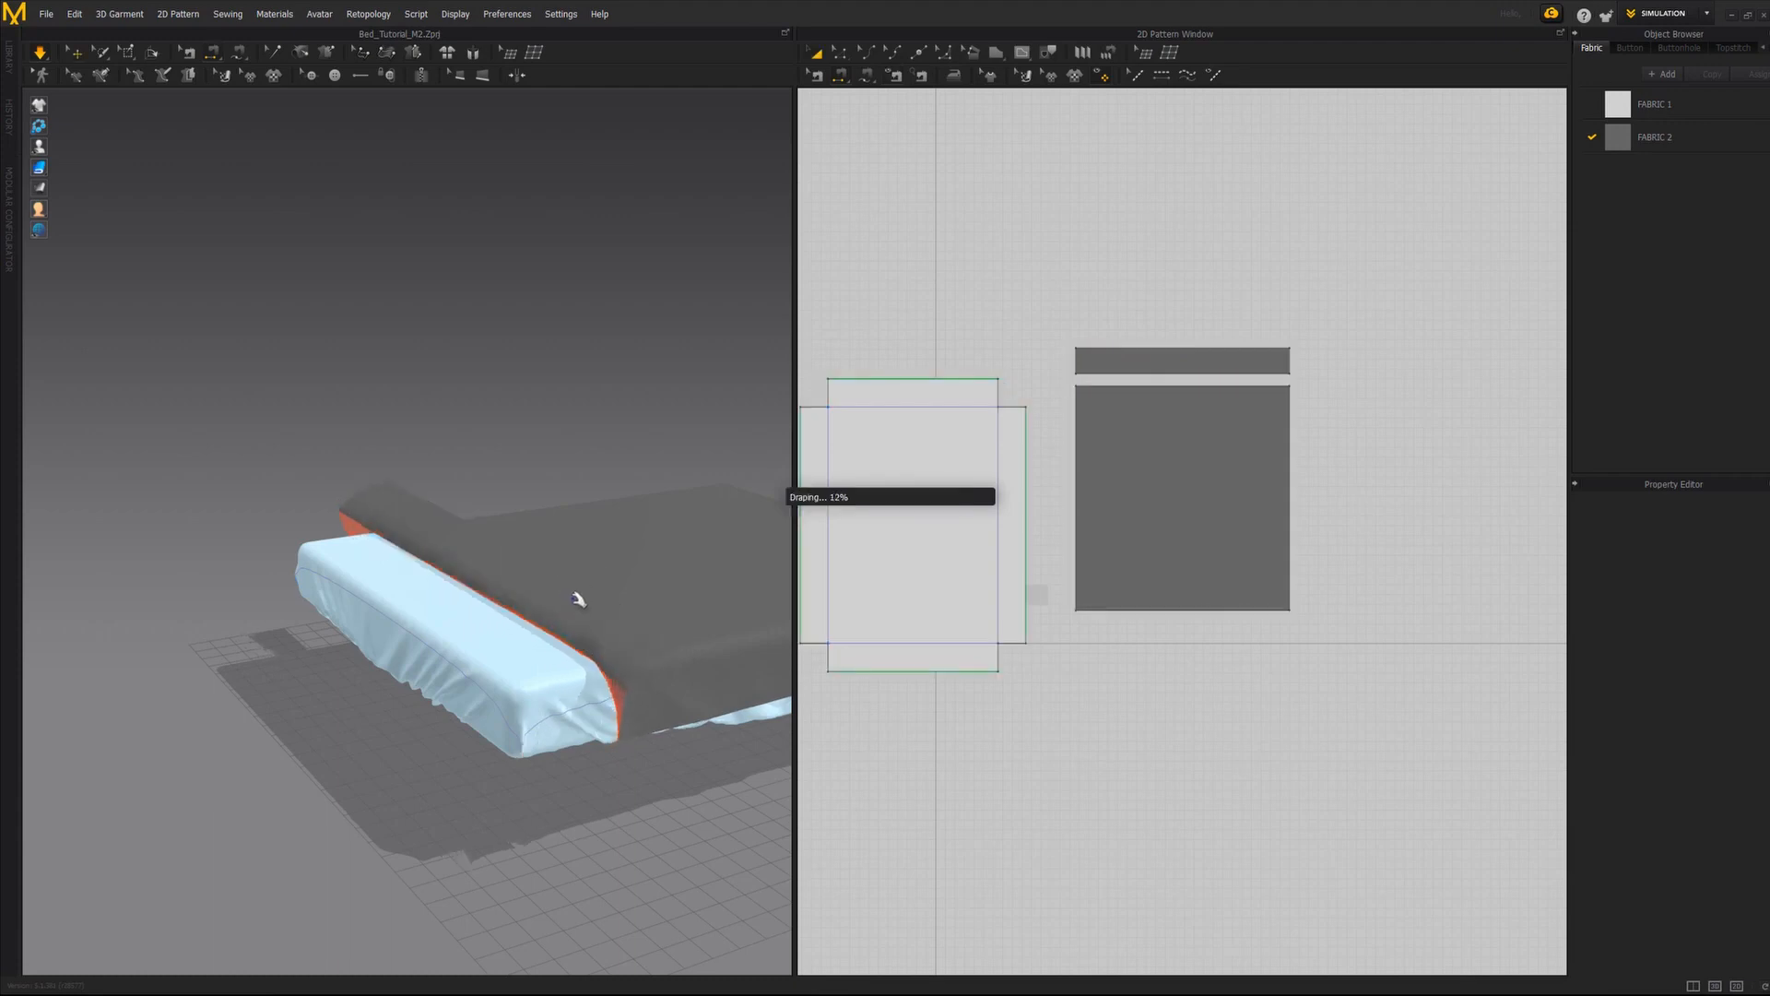
middle_drag(572, 609, 430, 620)
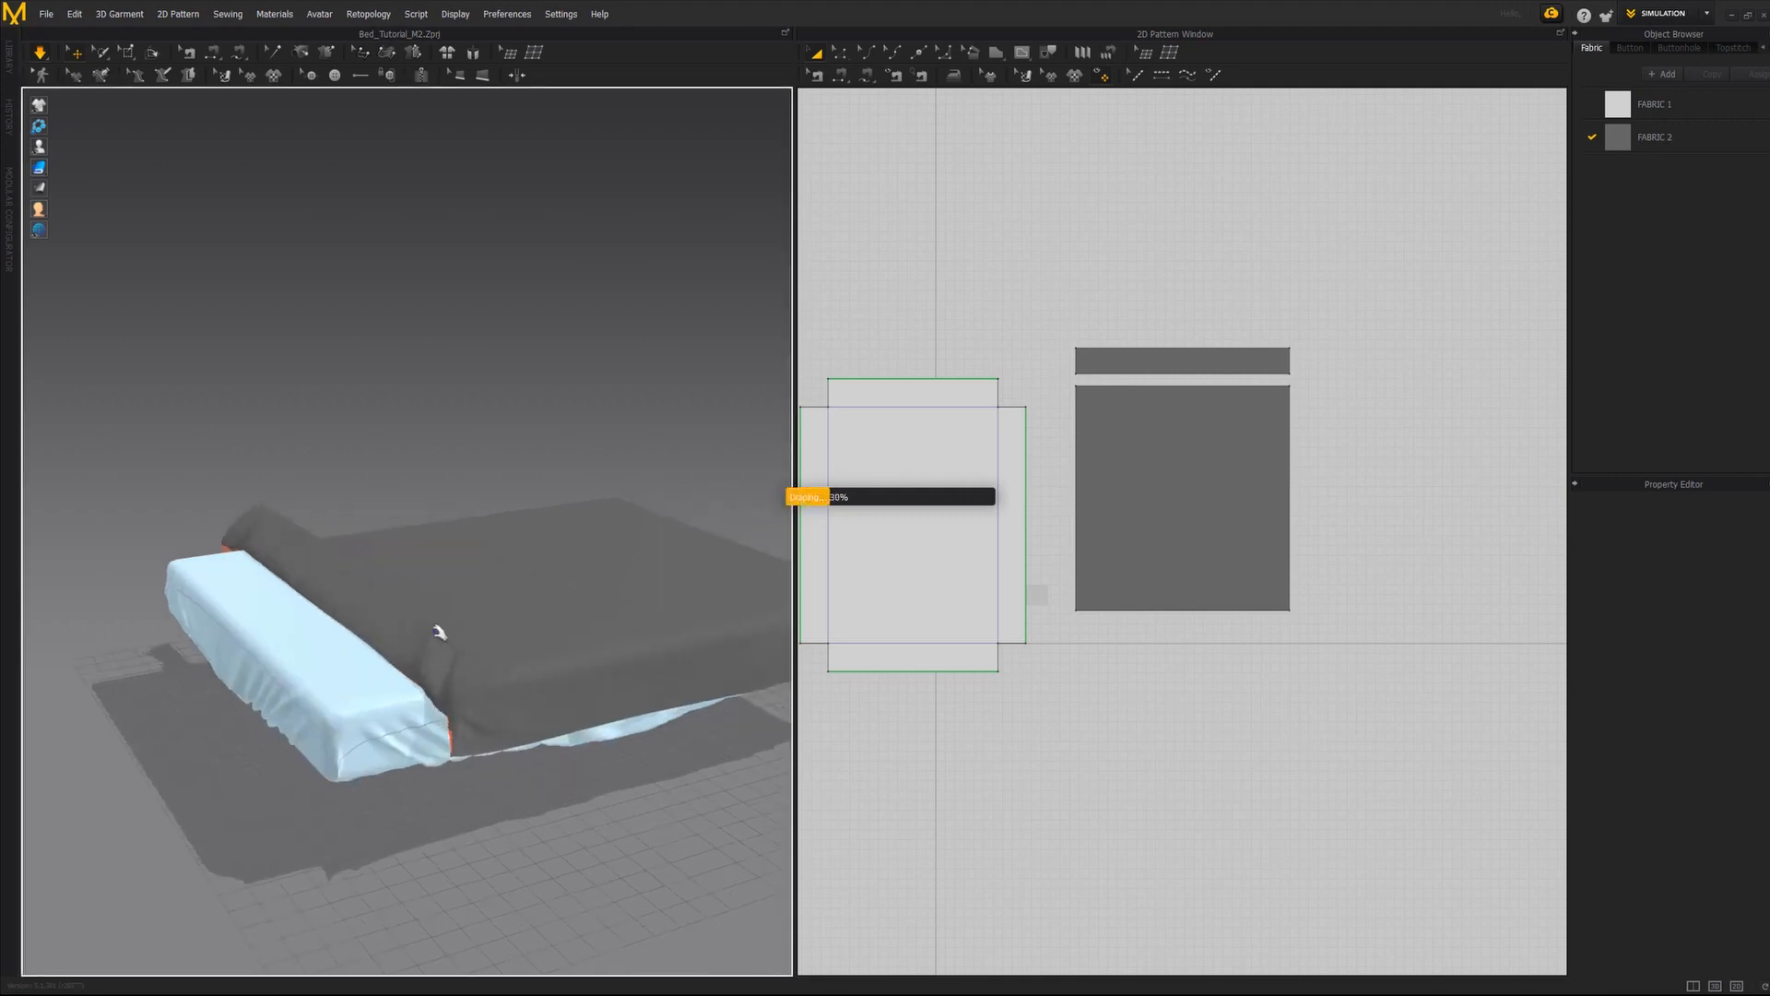
right_drag(437, 627, 306, 663)
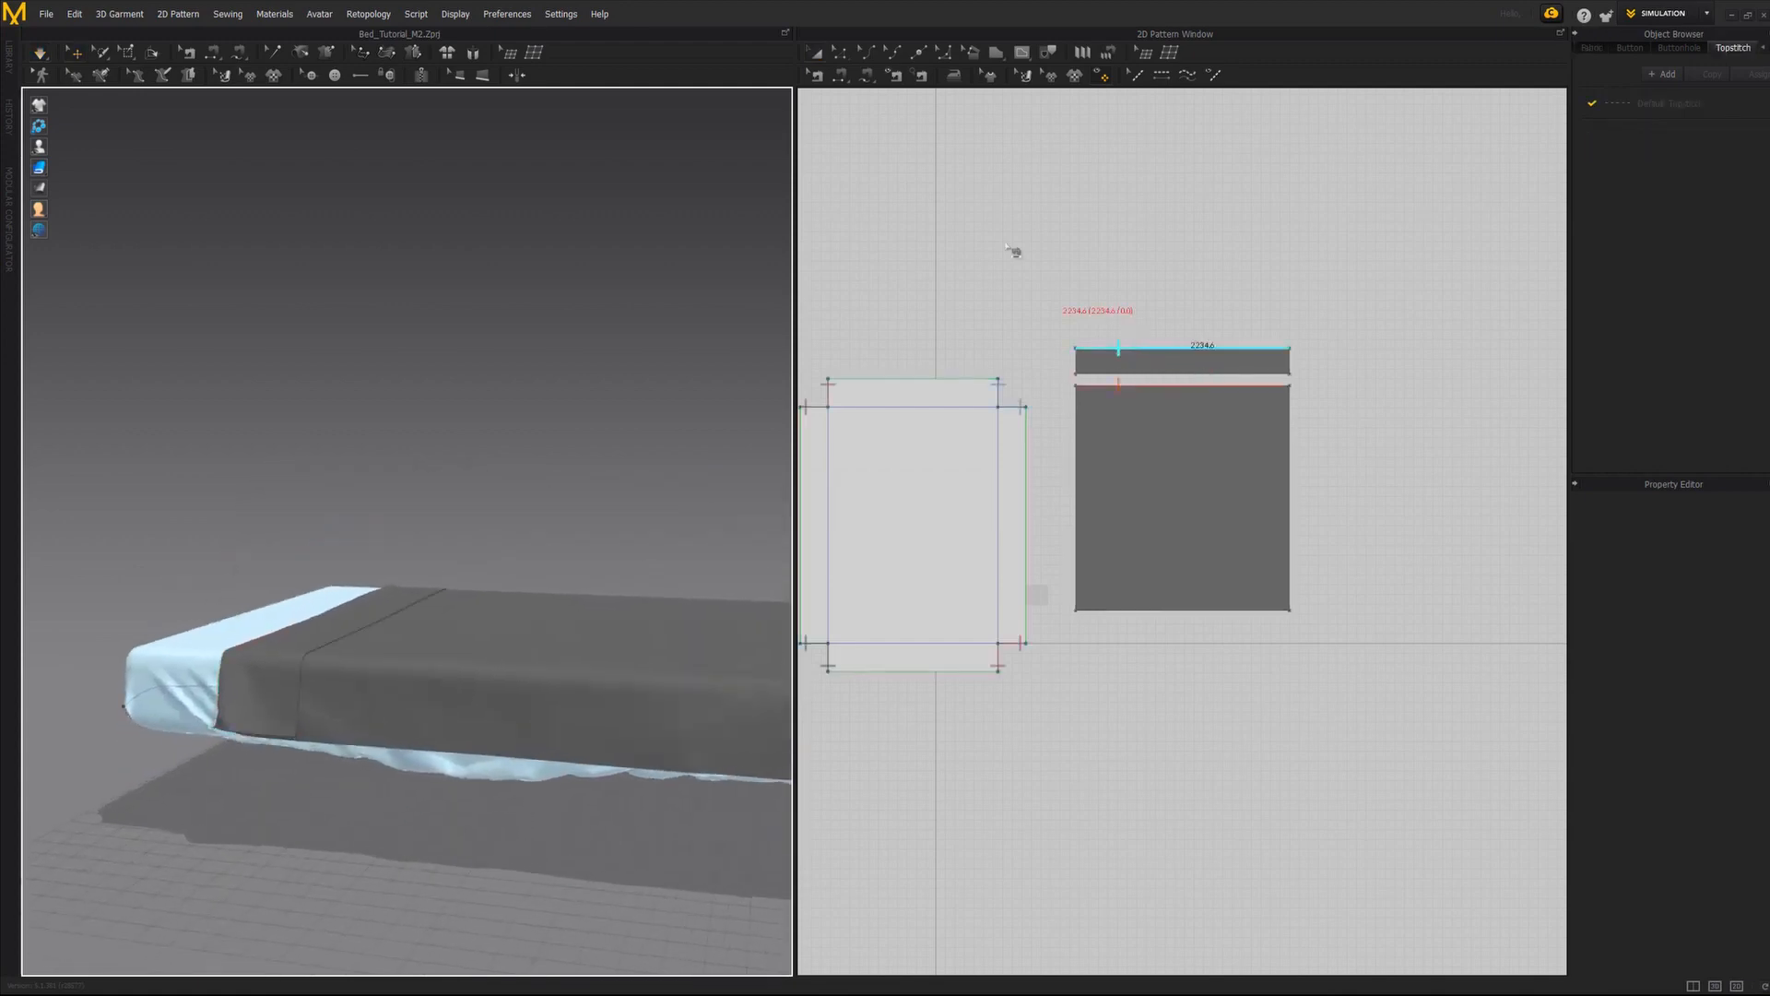
Make the strip pattern deeper by extending its outer long edge and simulate the larger fold on the bed.
click(814, 57)
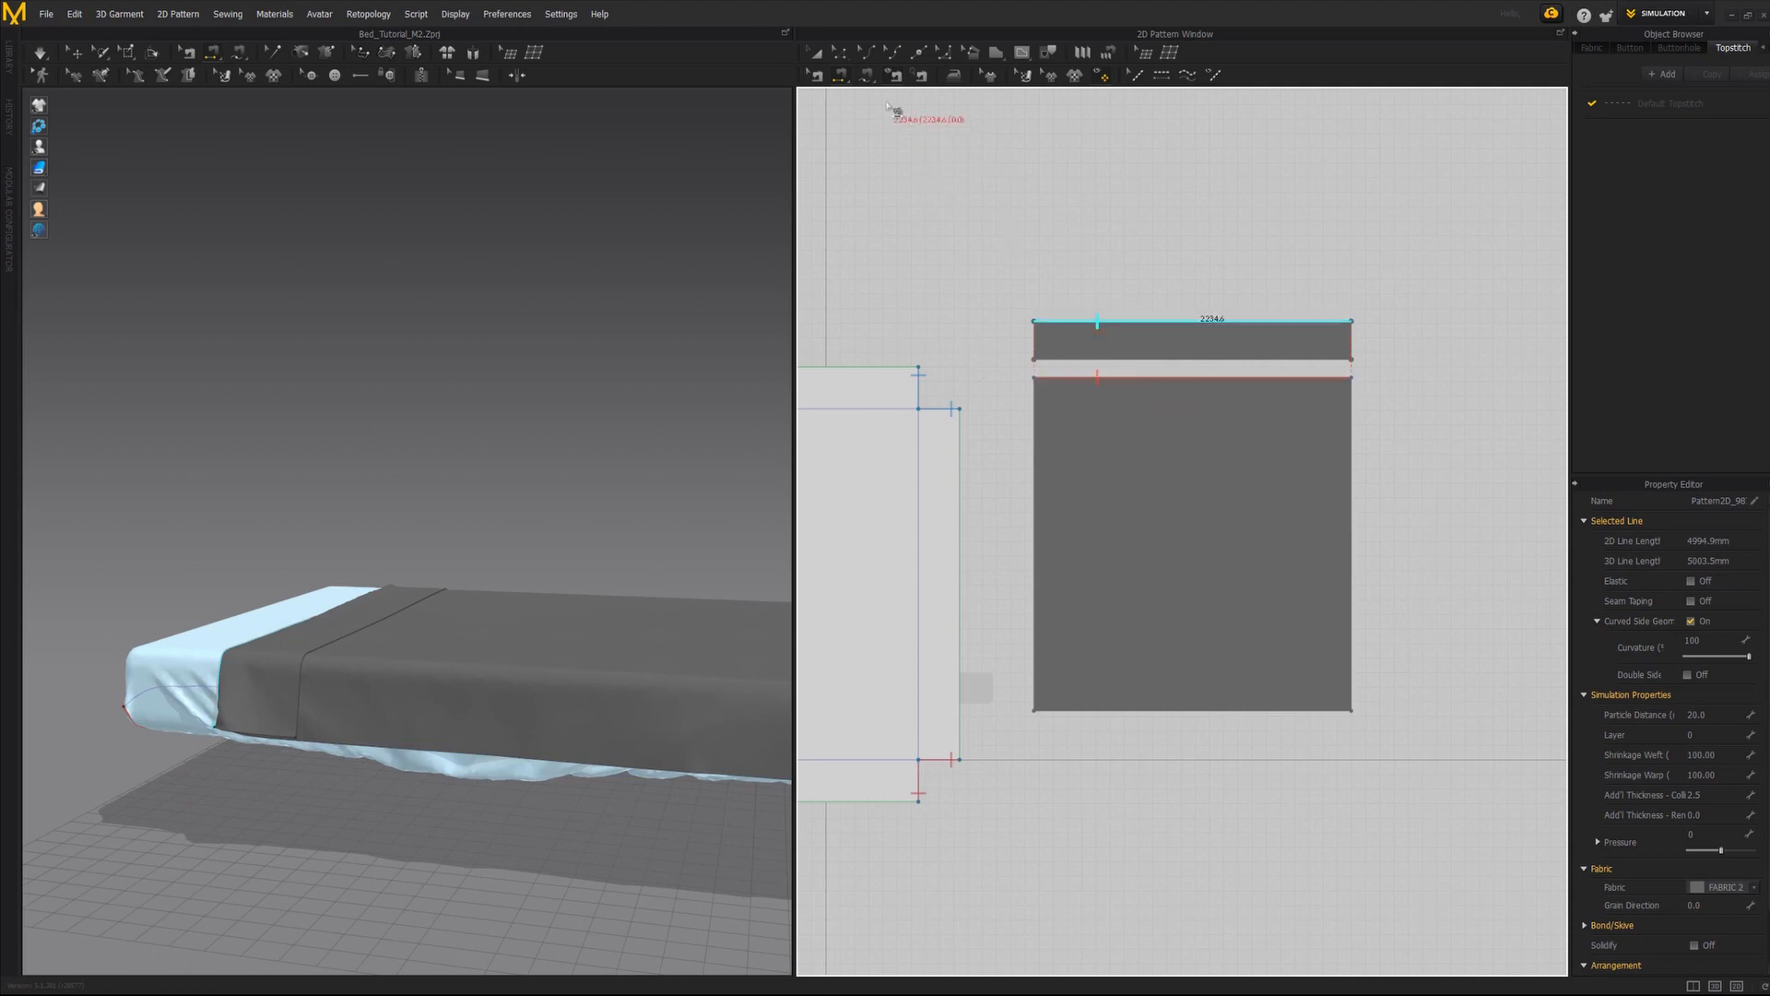
click(815, 57)
drag(1153, 336, 1126, 264)
key(ctrl+z)
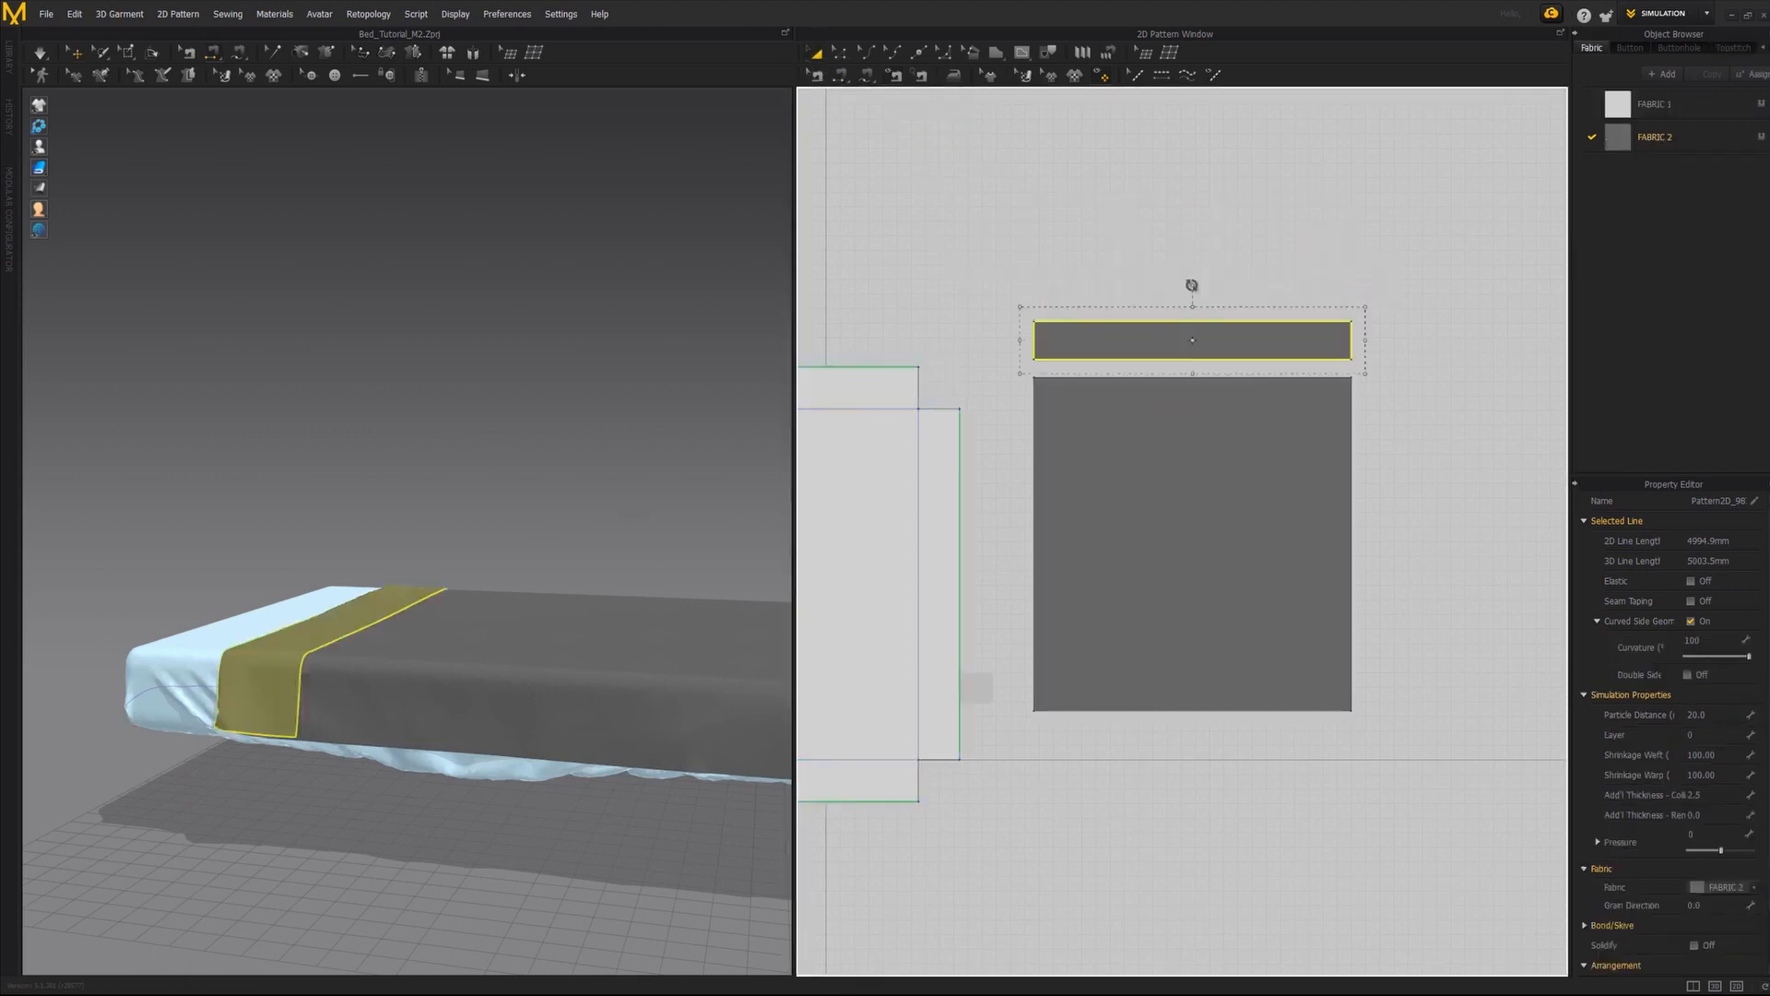
drag(1166, 324, 1185, 385)
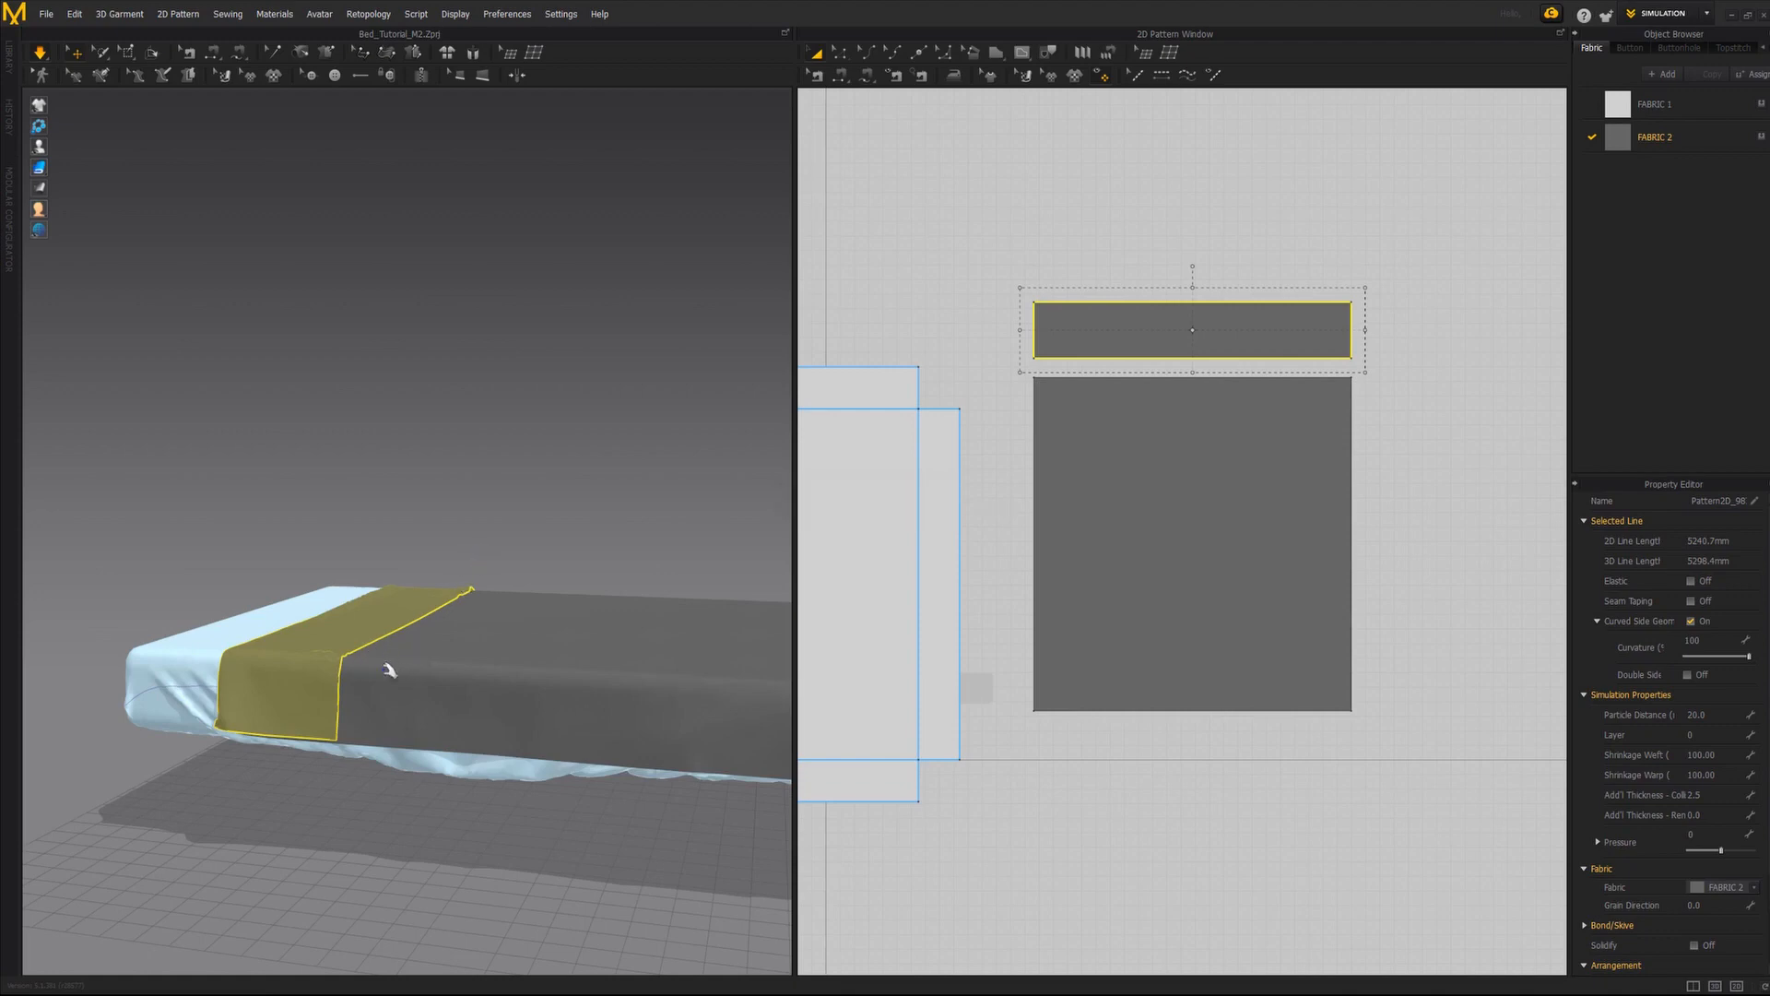
click(470, 574)
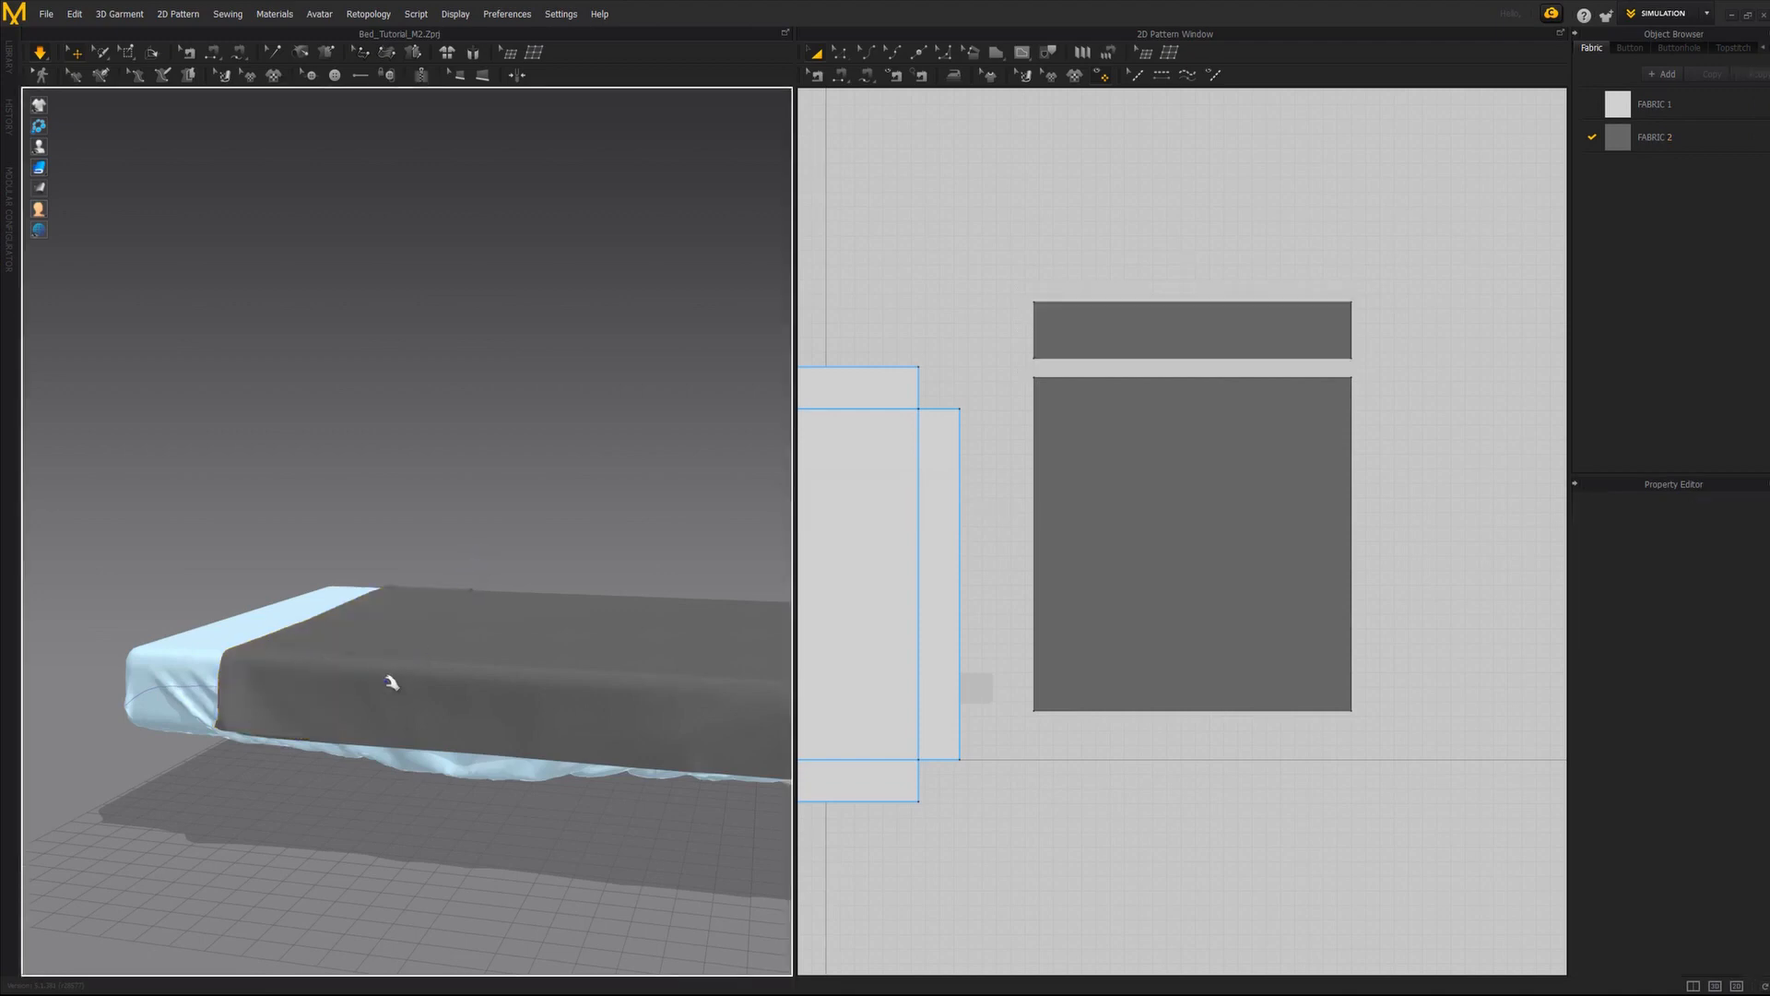
Pull the folded head end of the sheet toward the foot during simulation to form uneven, natural wrinkles.
scroll(405, 687, up, 2)
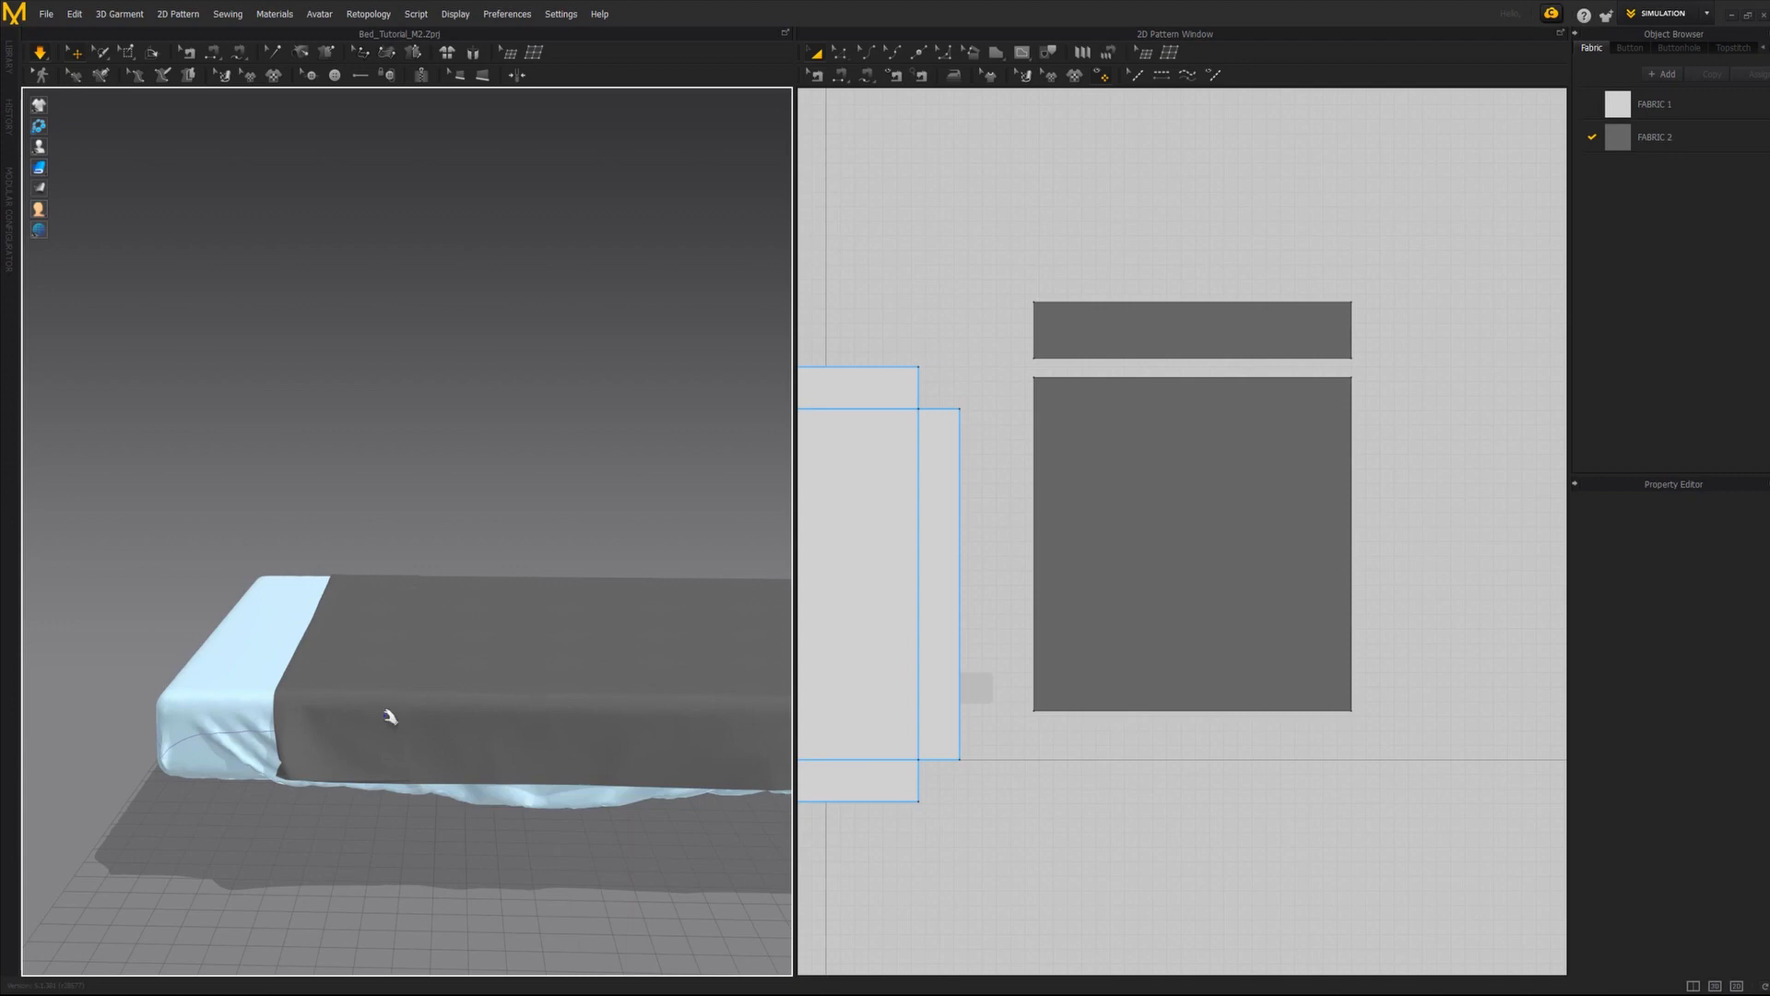
right_drag(516, 649, 372, 610)
scroll(459, 652, down, 2)
click(371, 615)
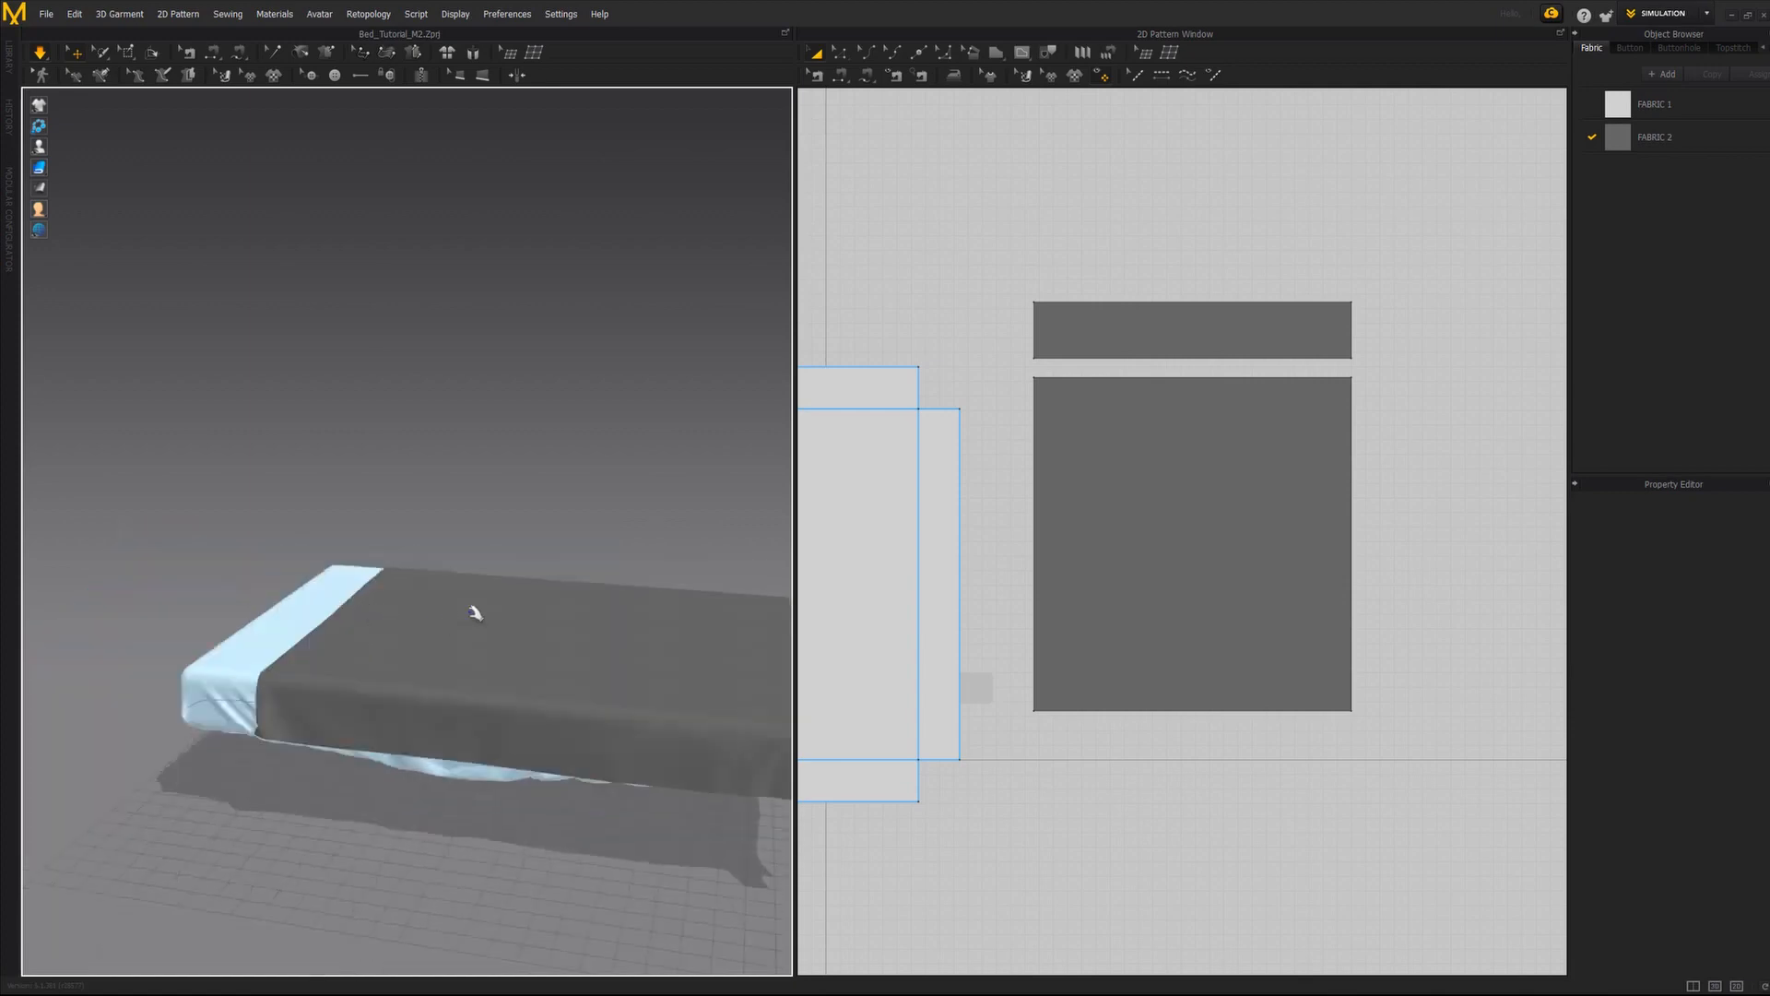
drag(584, 613, 655, 577)
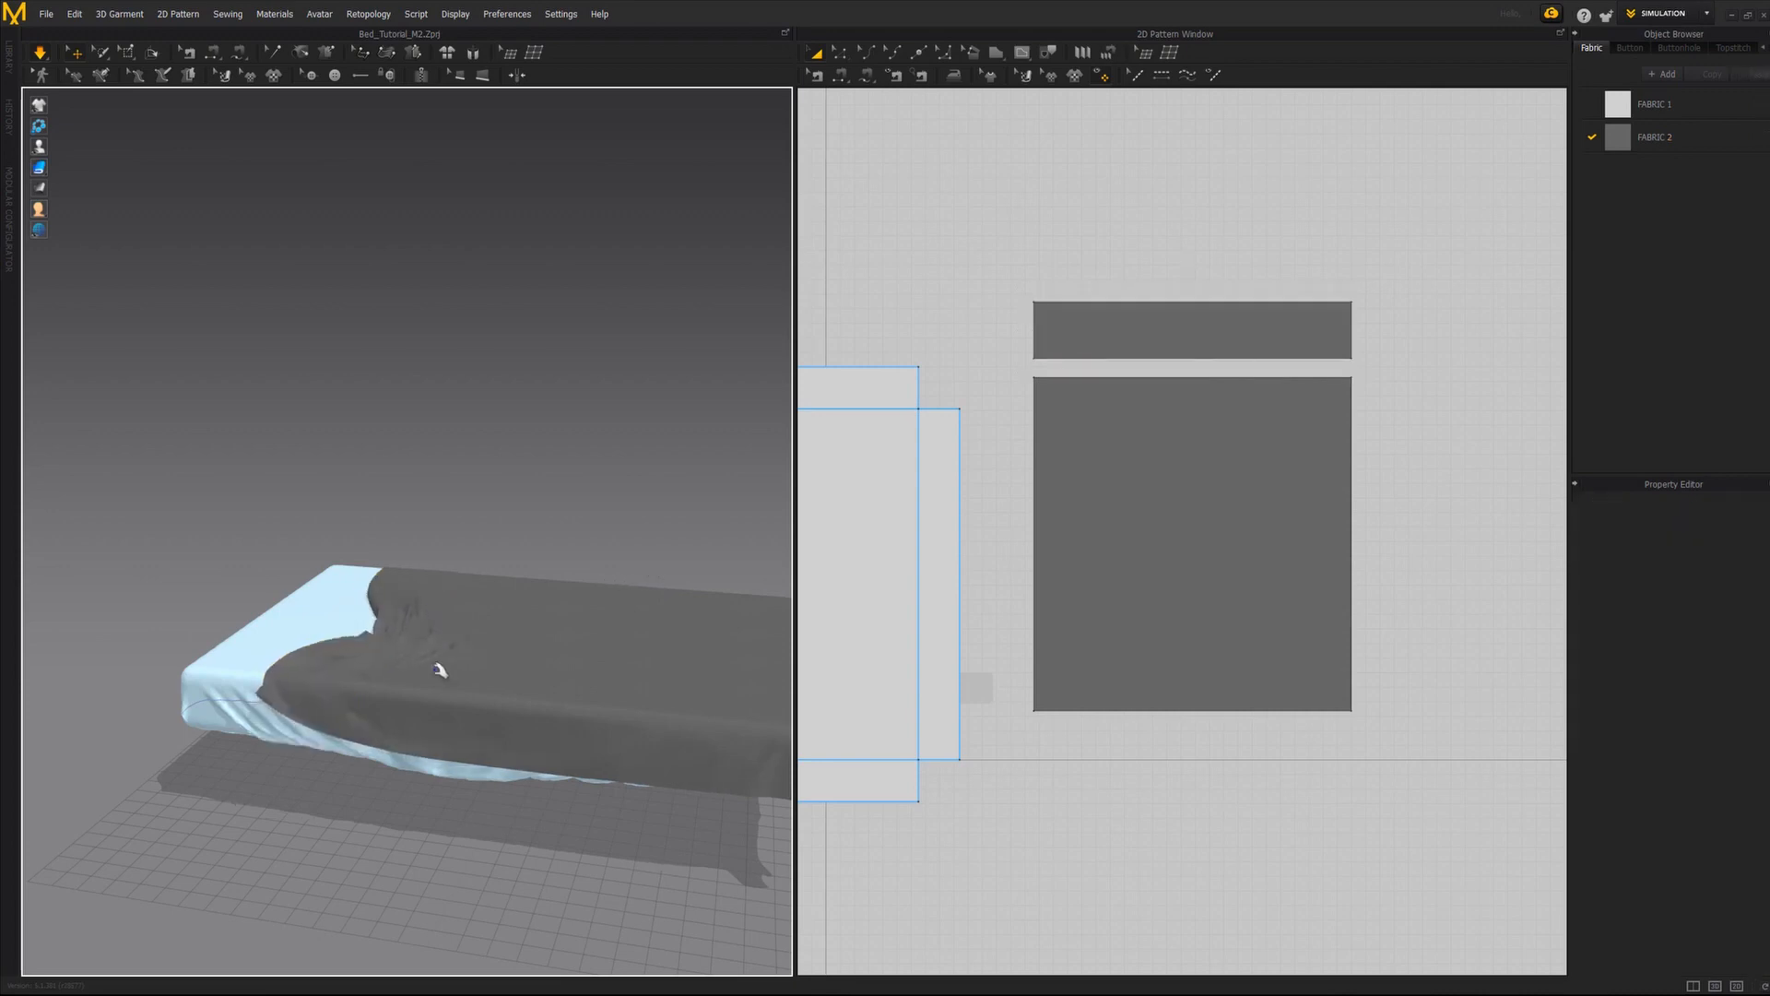
right_drag(268, 738, 364, 693)
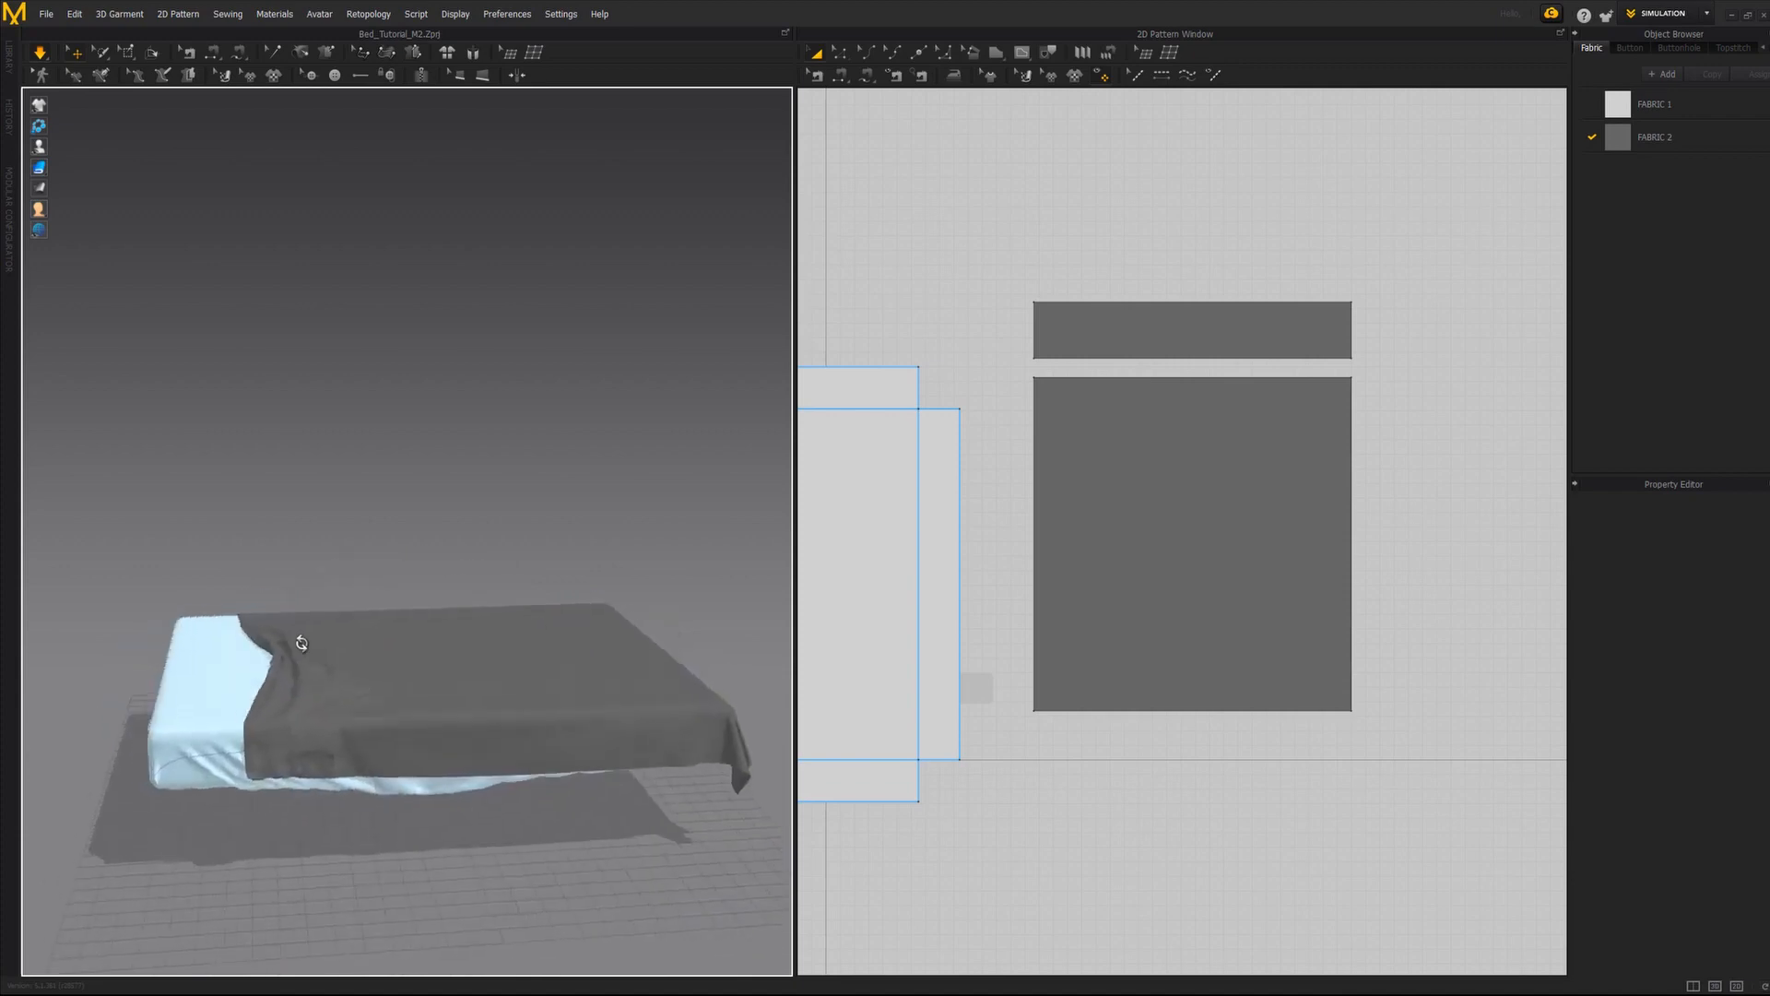
click(365, 713)
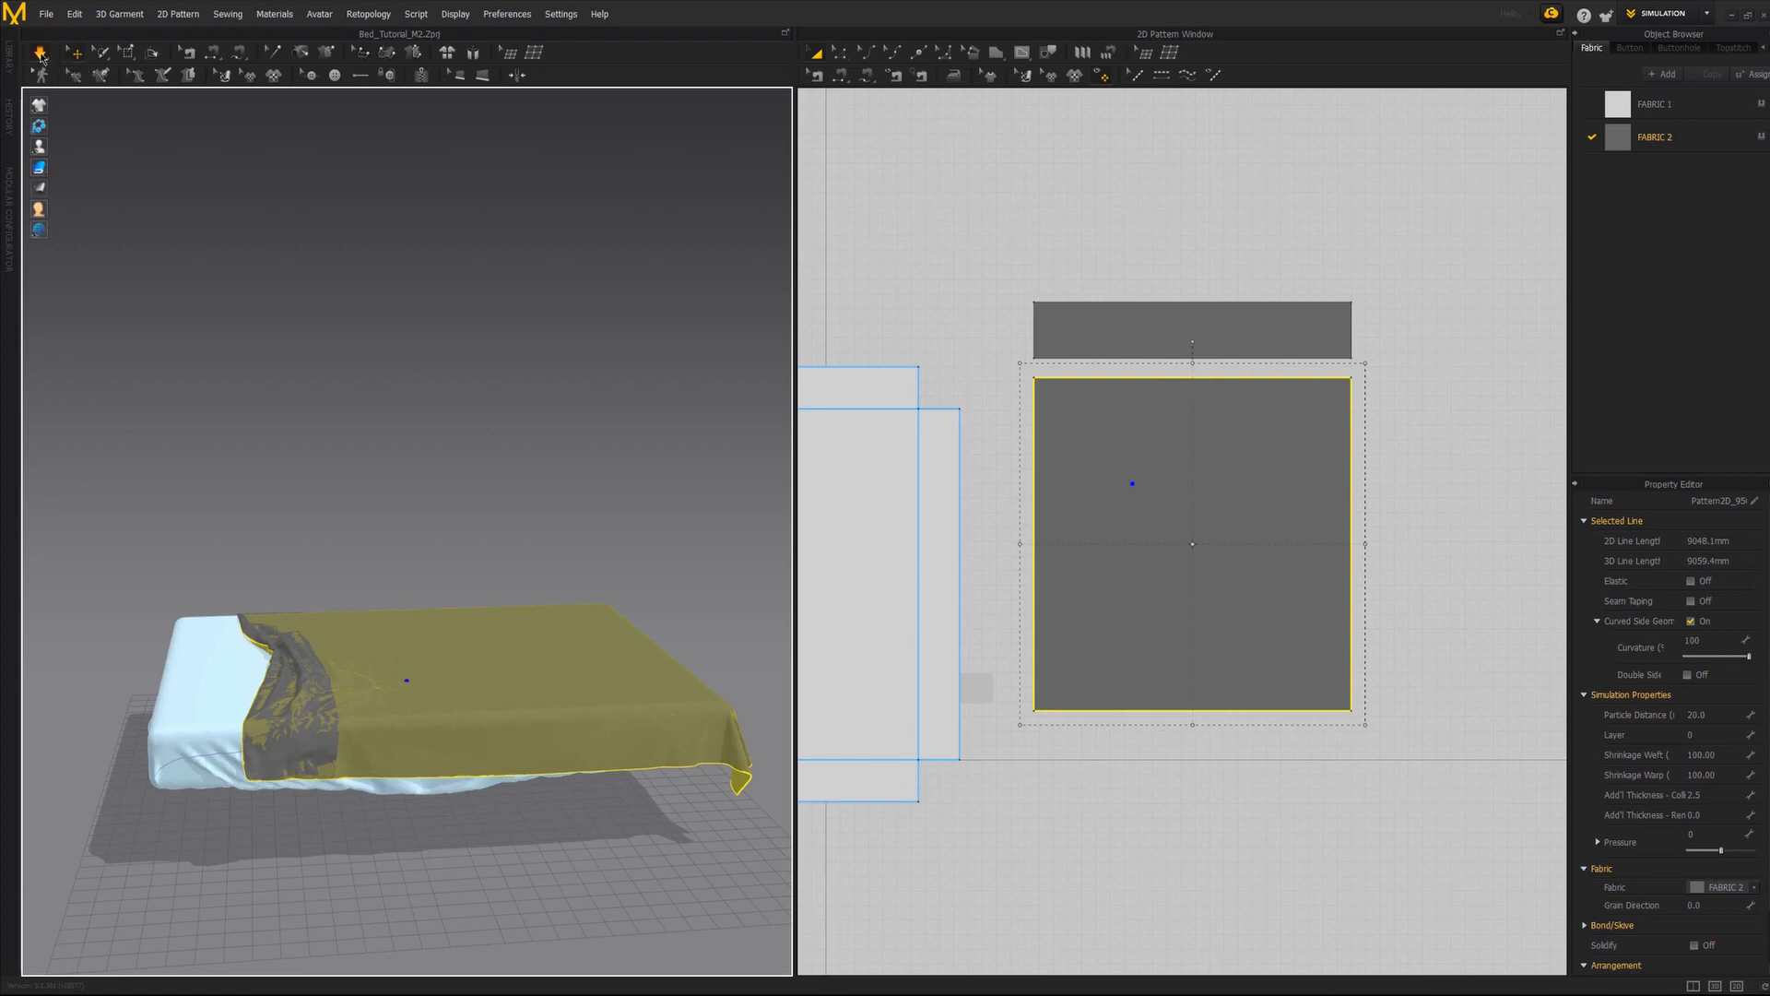
Stop the simulation and freeze both the gray sheet and its folded strip.
click(41, 75)
click(347, 563)
click(409, 660)
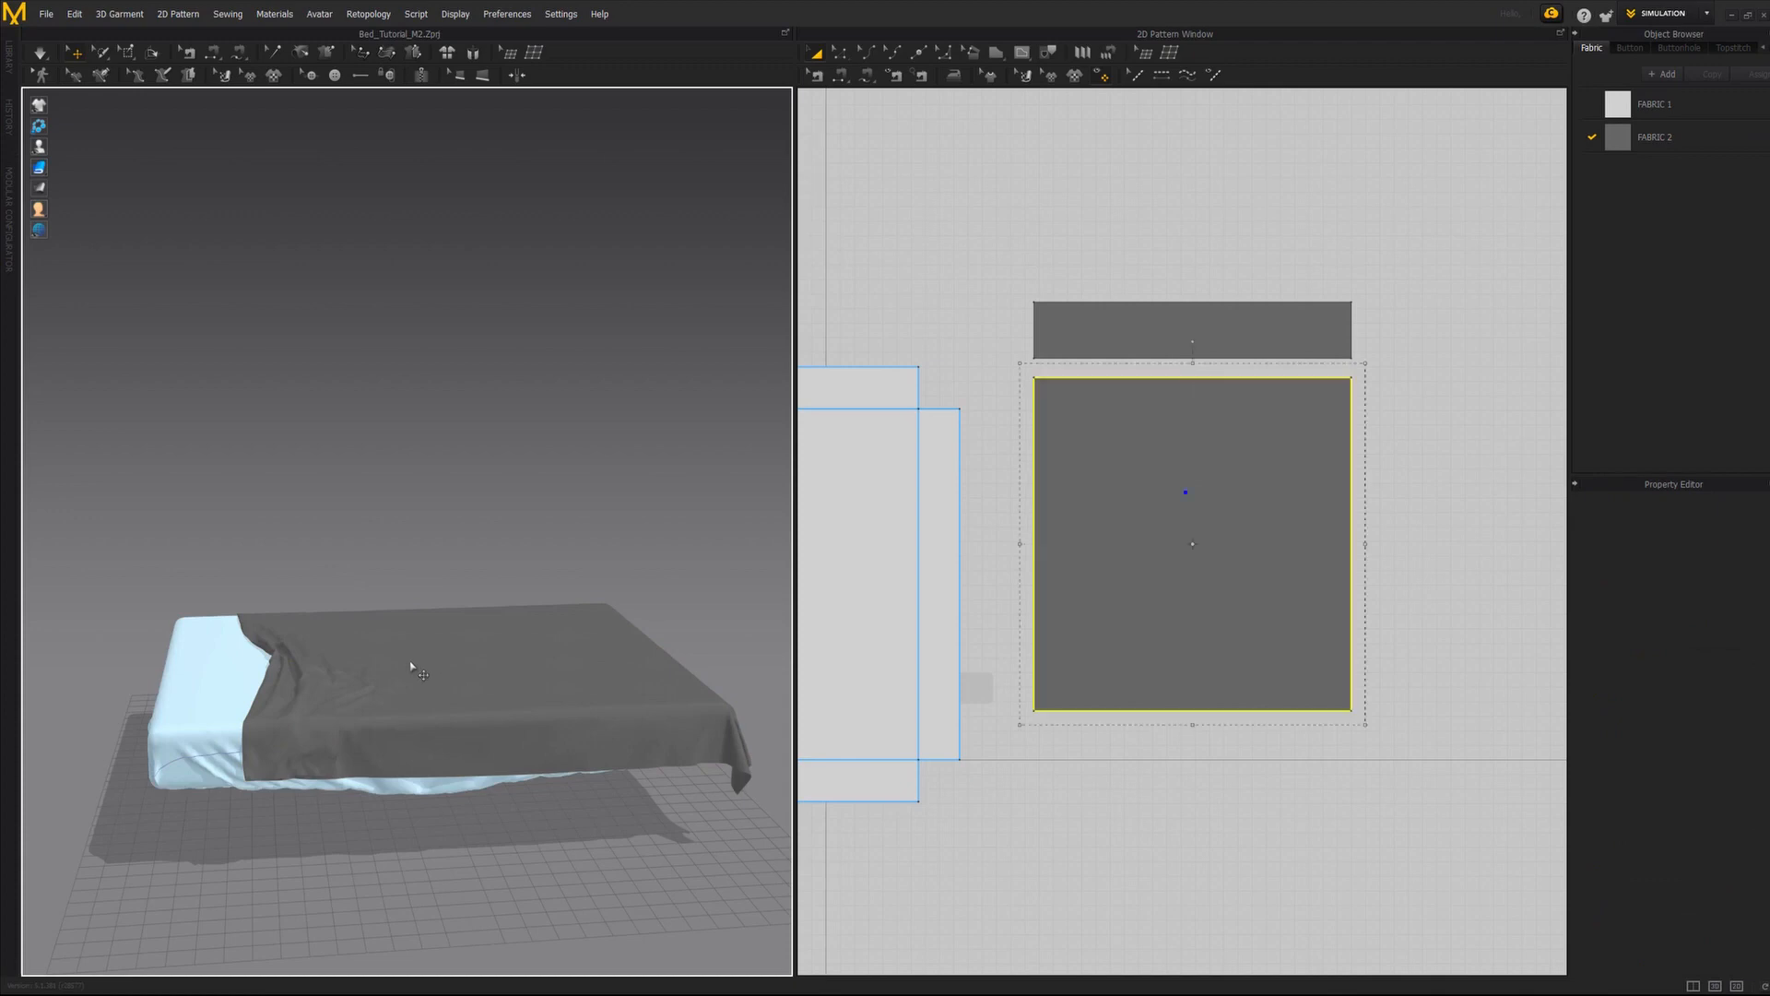
right_click(440, 658)
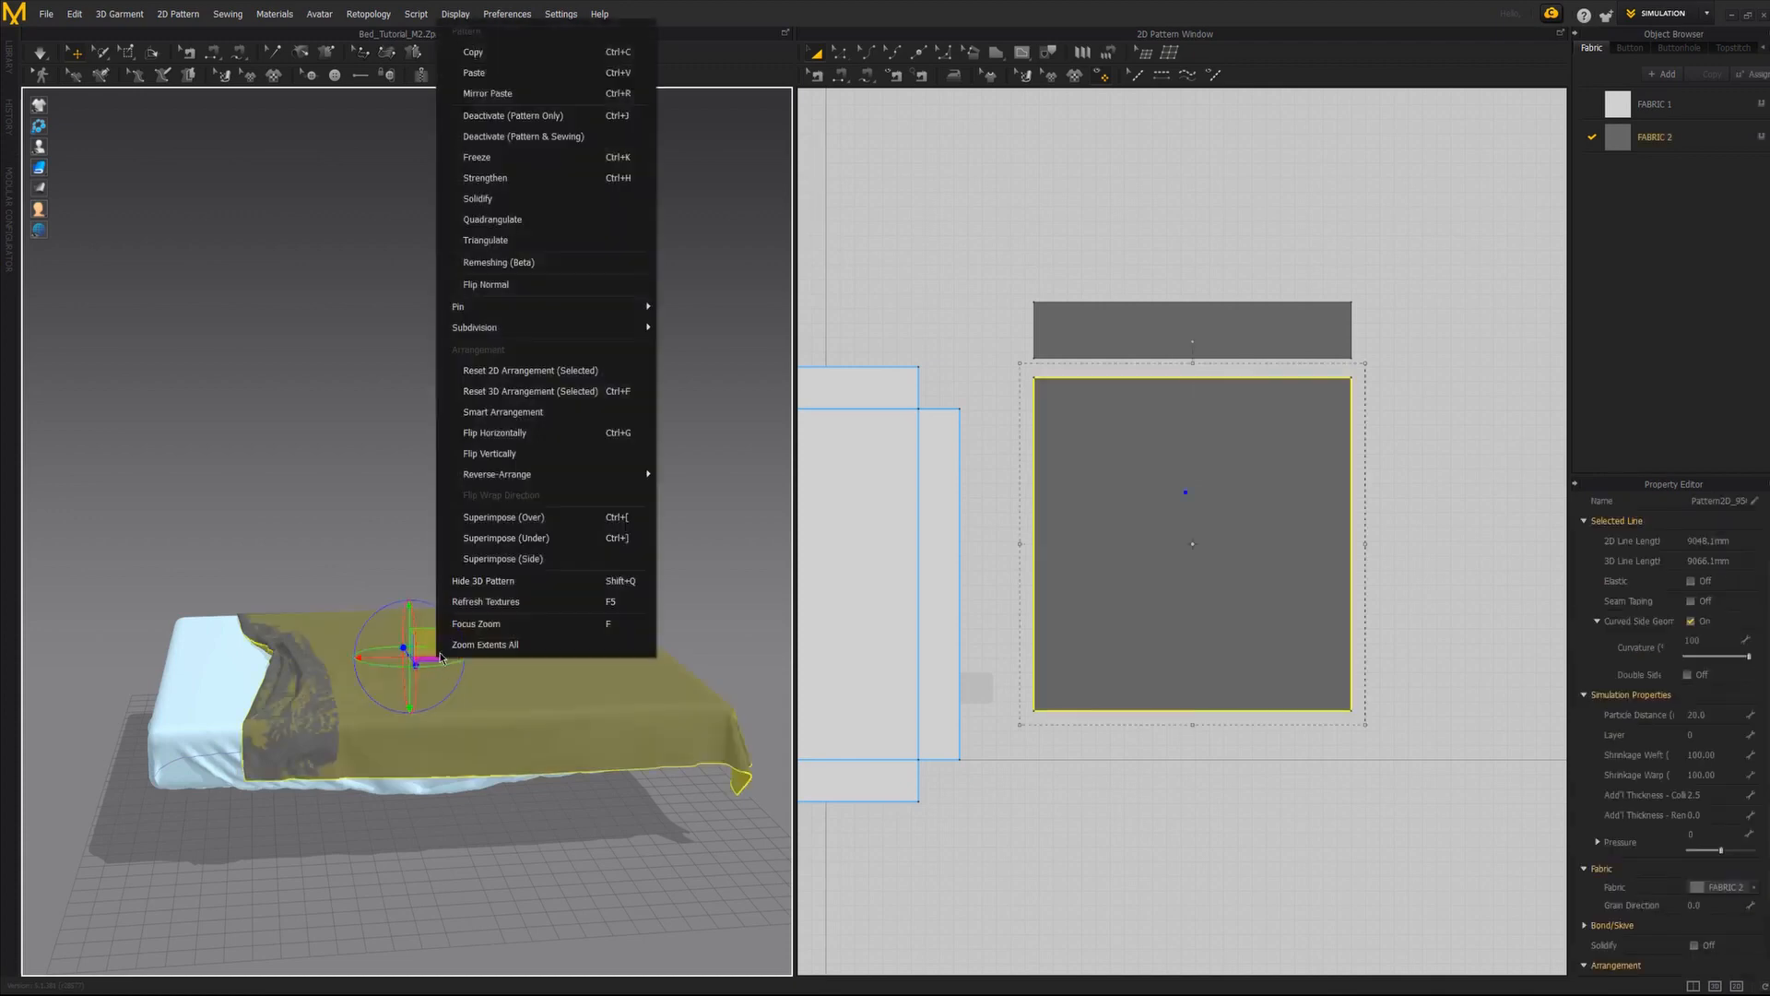
shift+click(304, 683)
key(ctrl+k)
right_drag(490, 658, 426, 681)
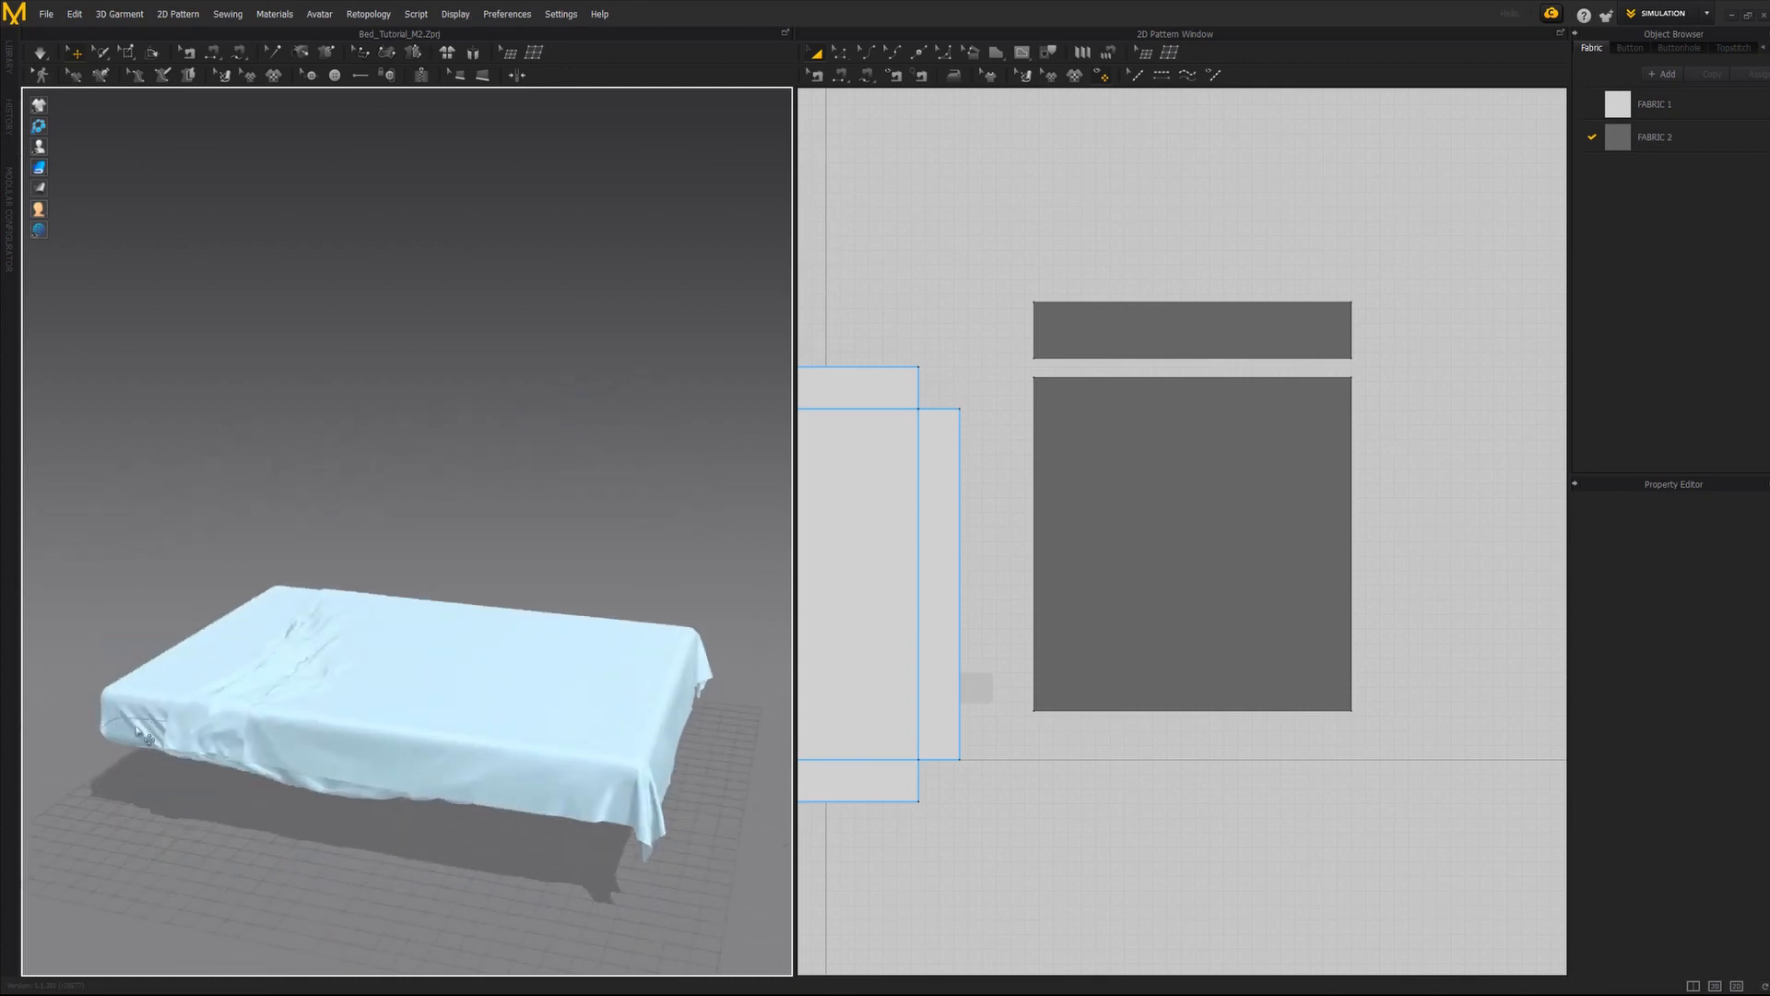
right_drag(335, 714, 372, 683)
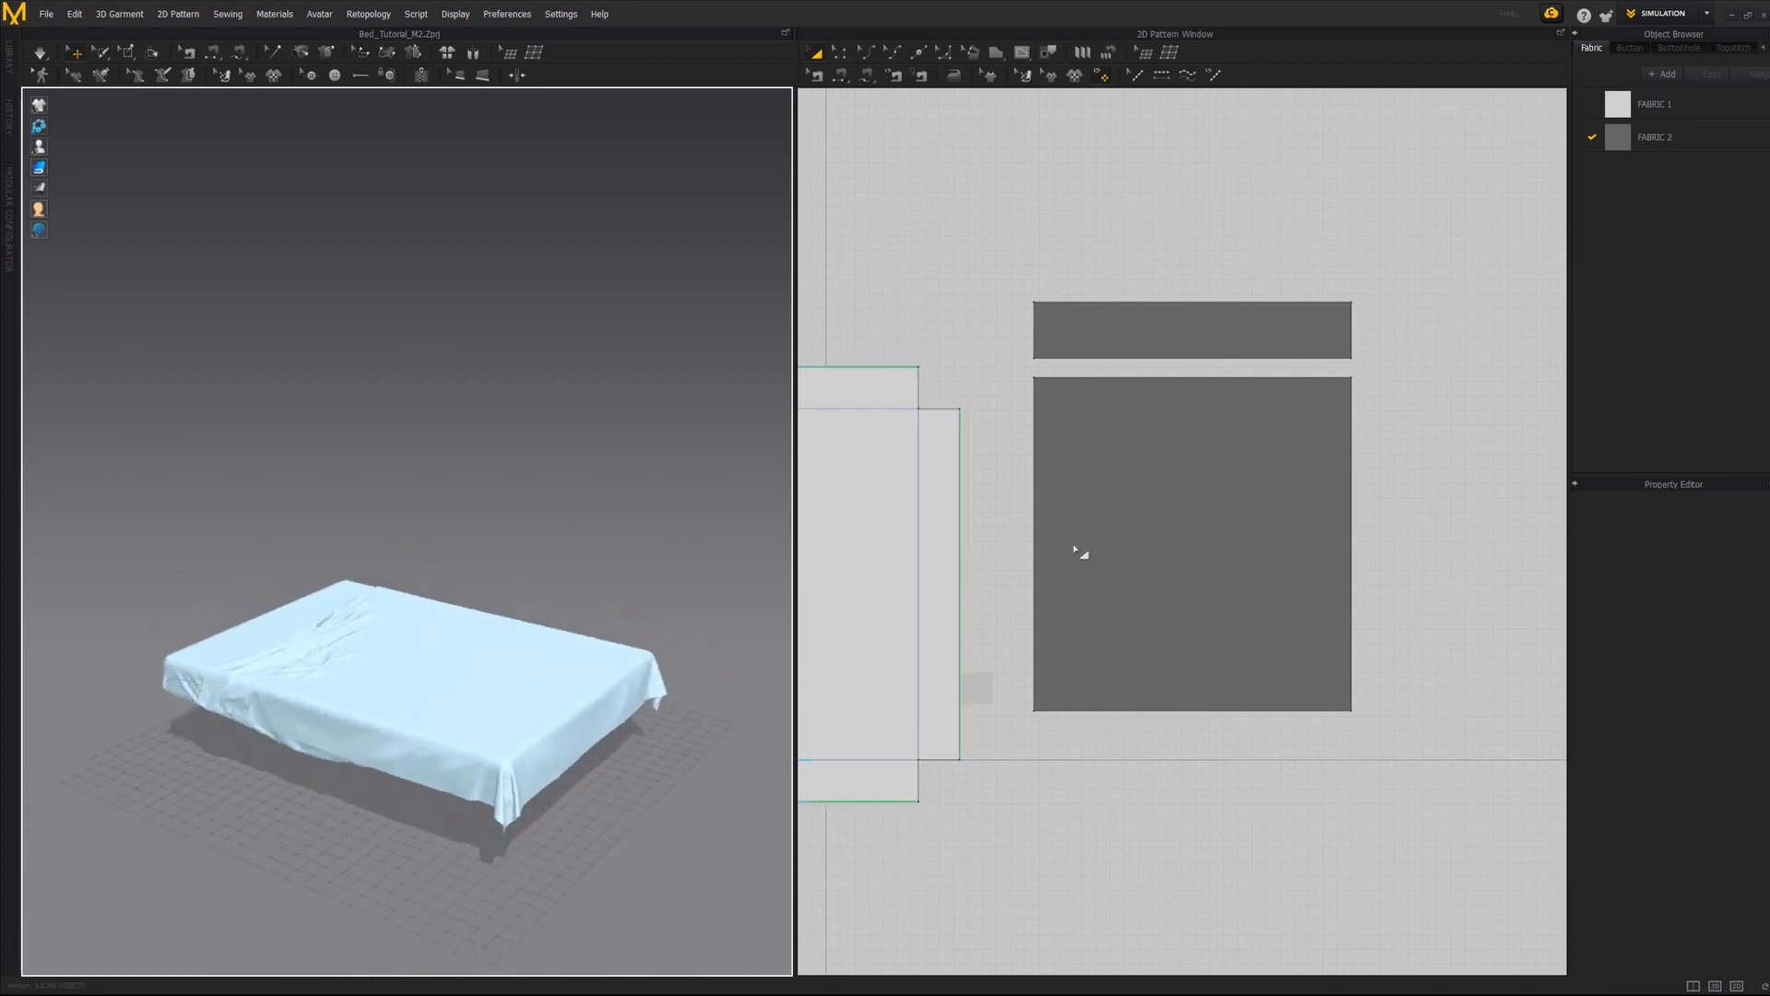
Switch to the browser to examine the white duvet reference photo and return to Marvelous Designer.
scroll(1097, 563, down, 5)
click(1024, 558)
middle_drag(1023, 558, 1021, 556)
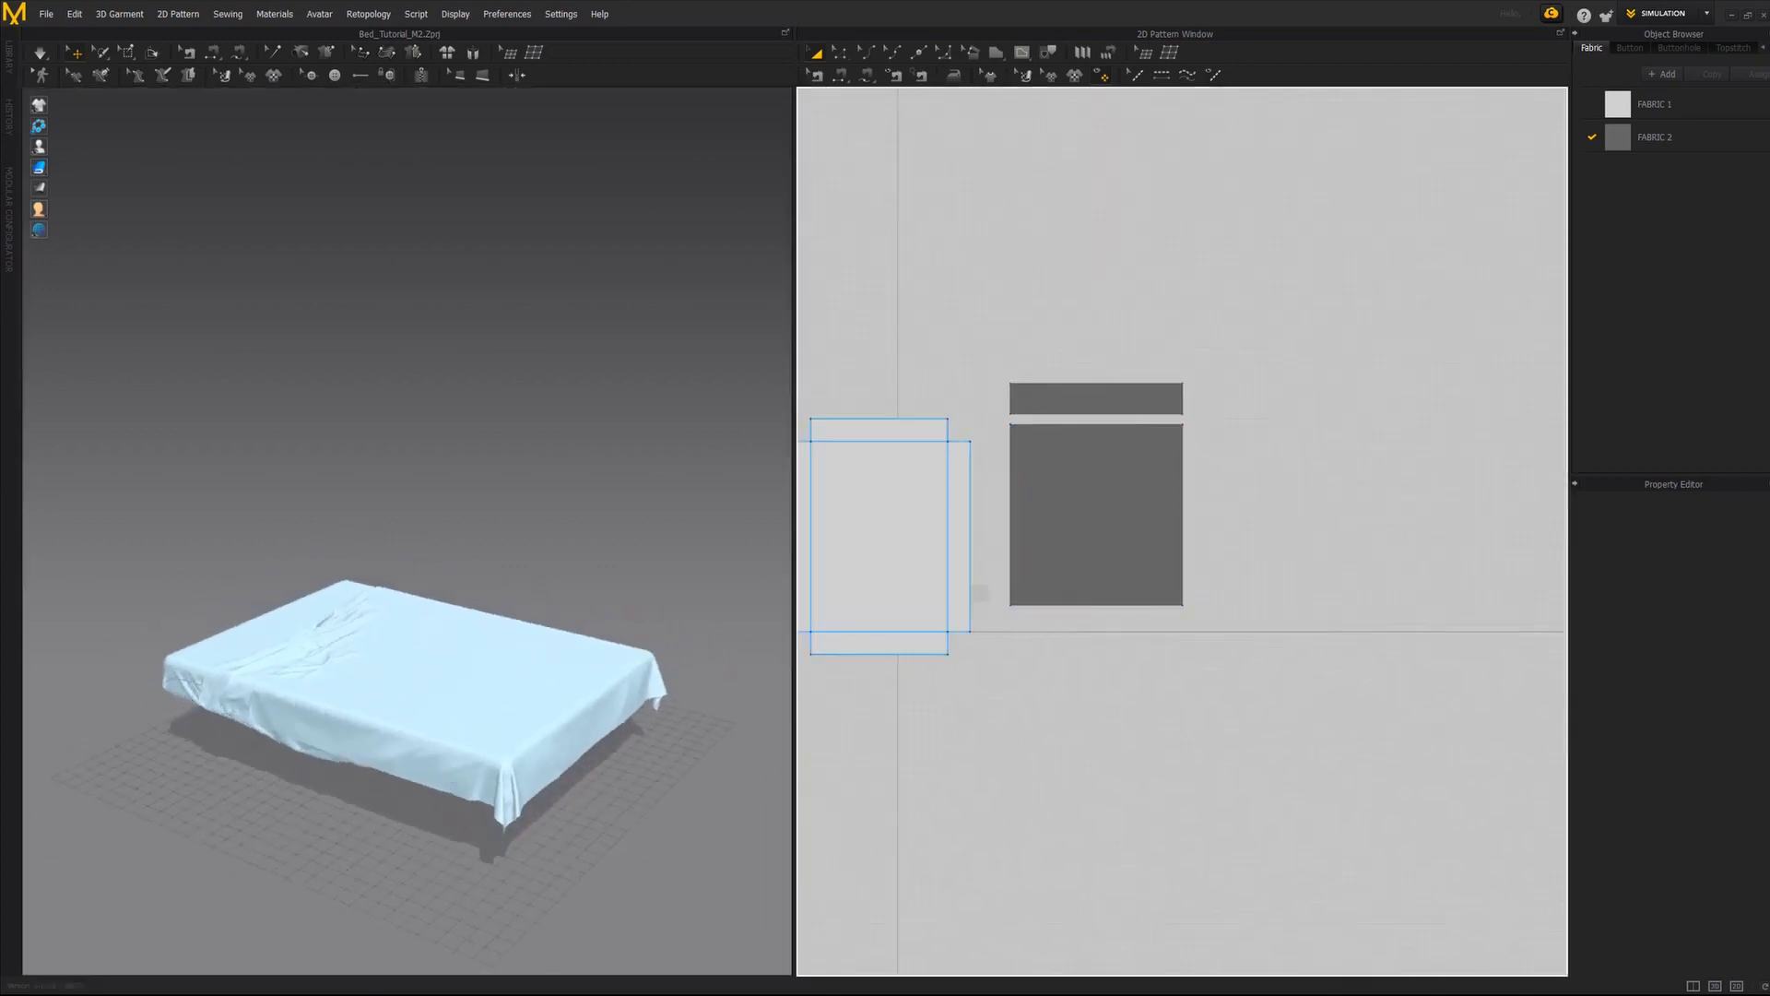
click(383, 993)
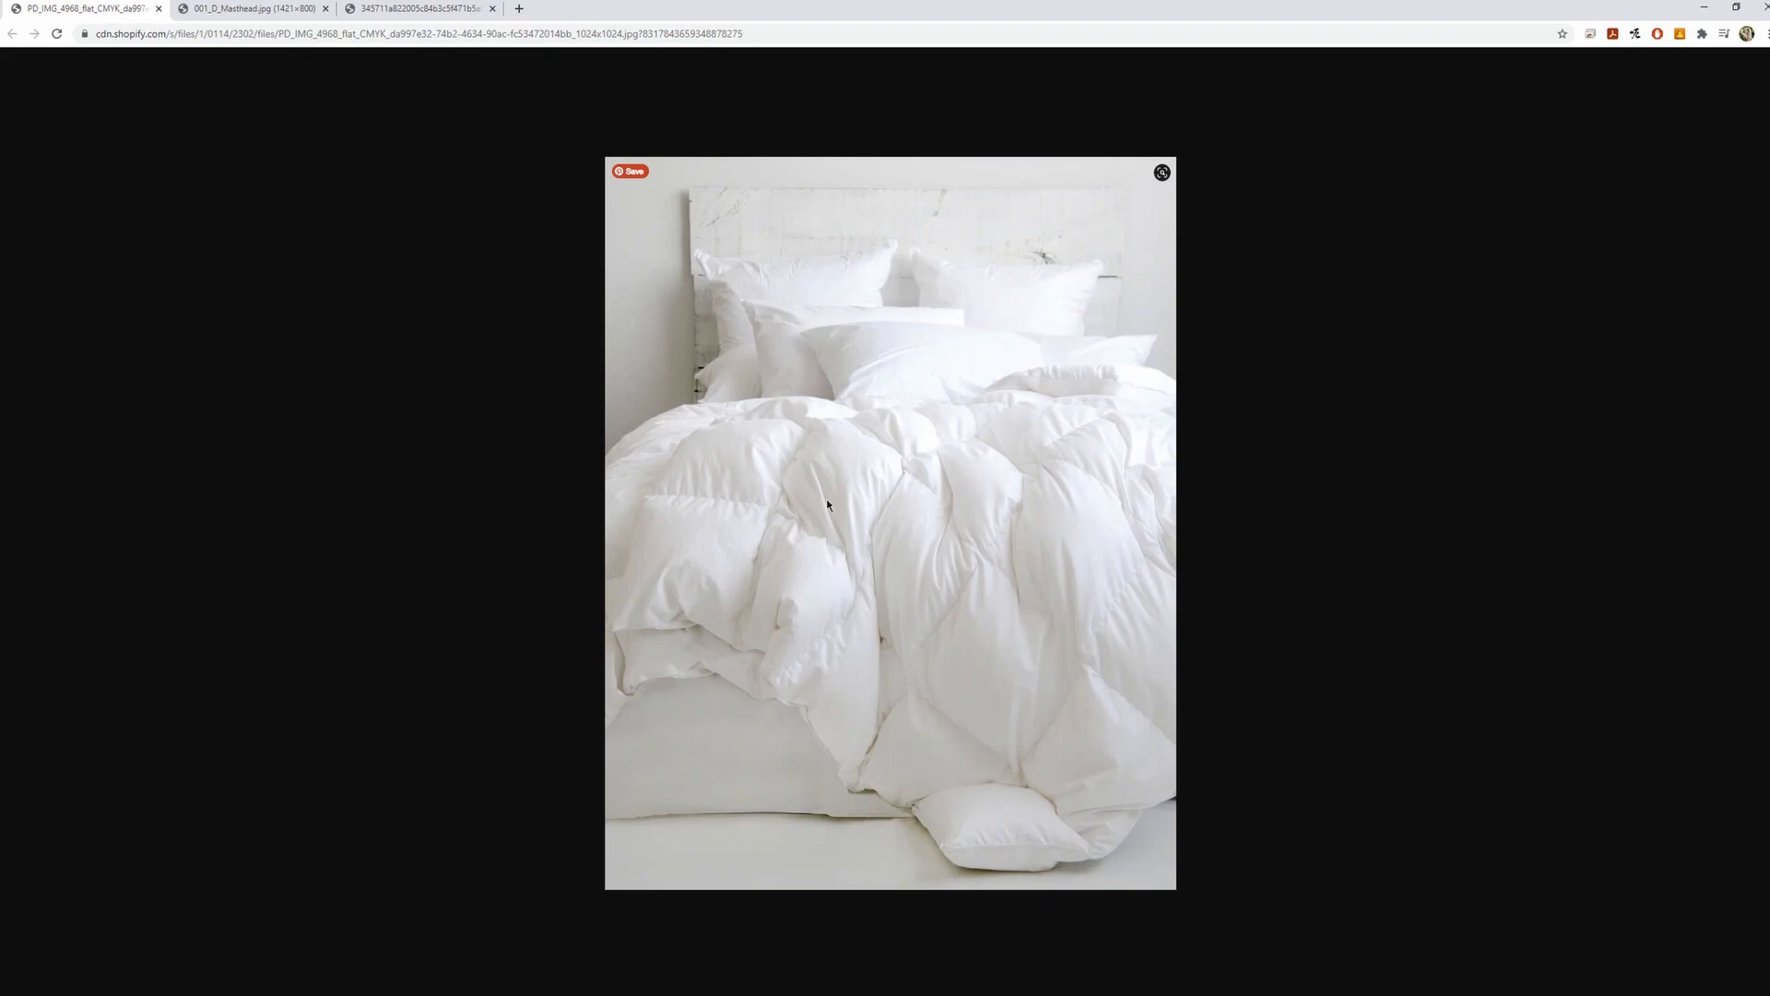
click(1704, 7)
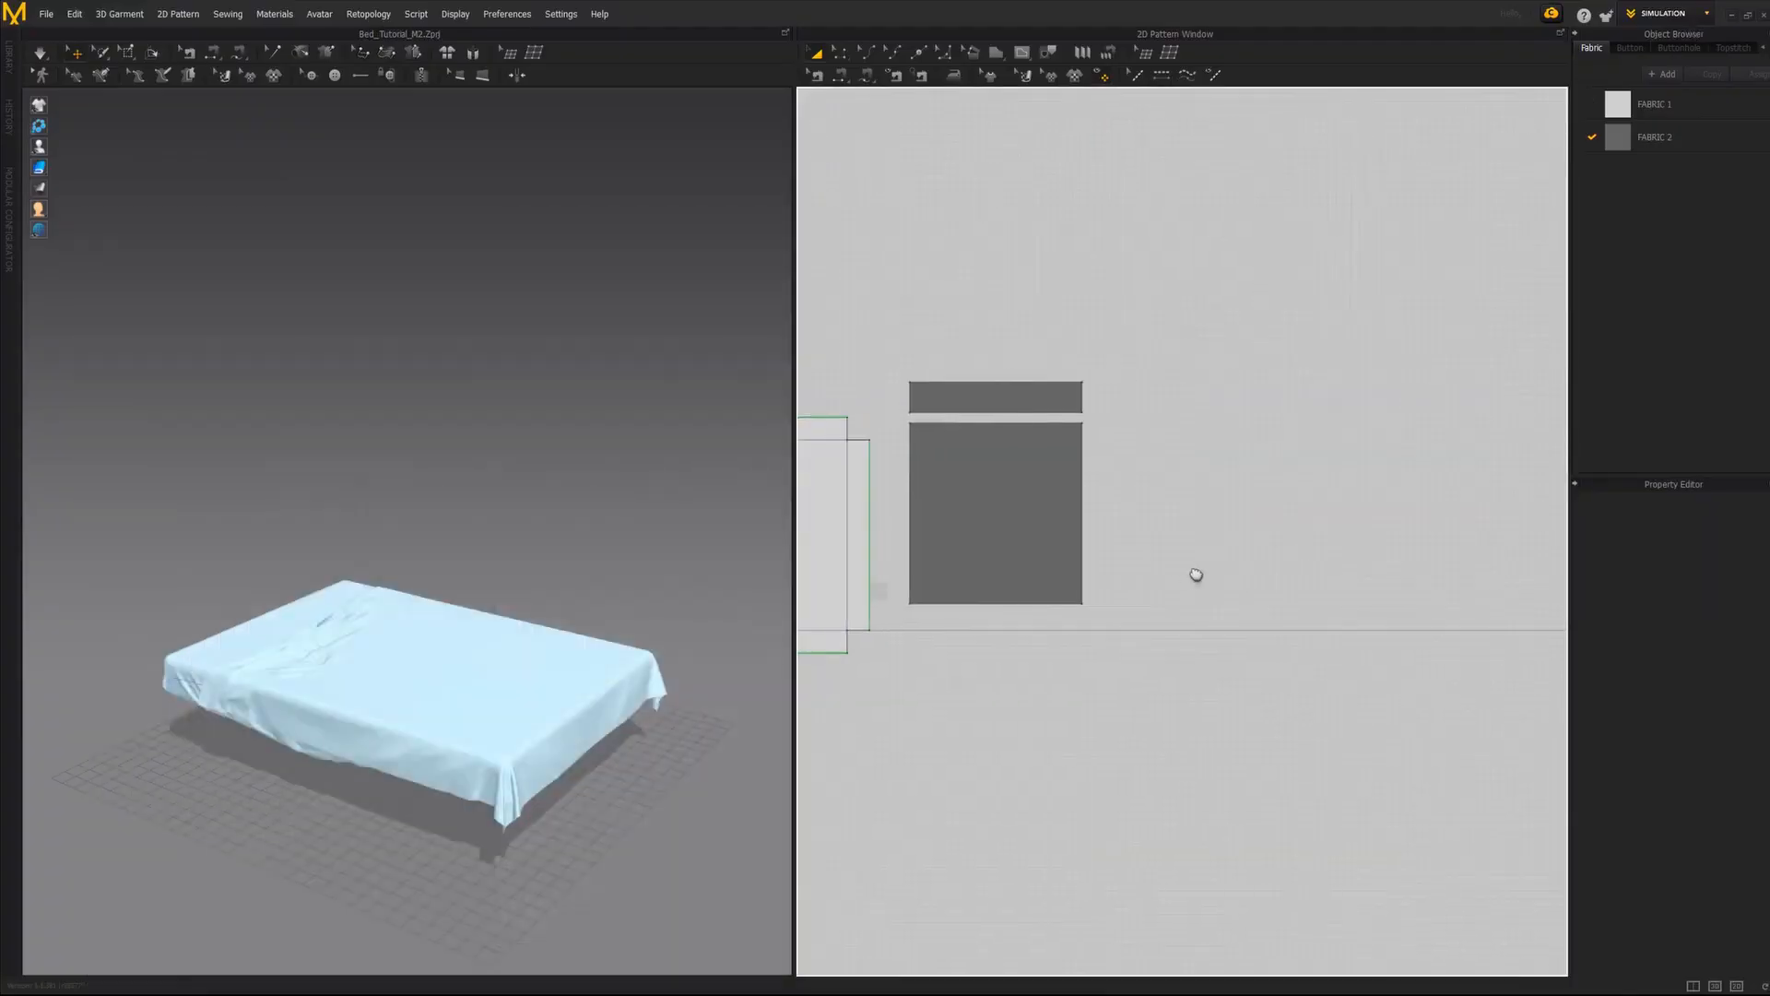
Move the sheet and strip patterns together in 2D so the sheet's lower edge sits on the horizontal axis line.
scroll(1196, 575, up, 2)
click(932, 438)
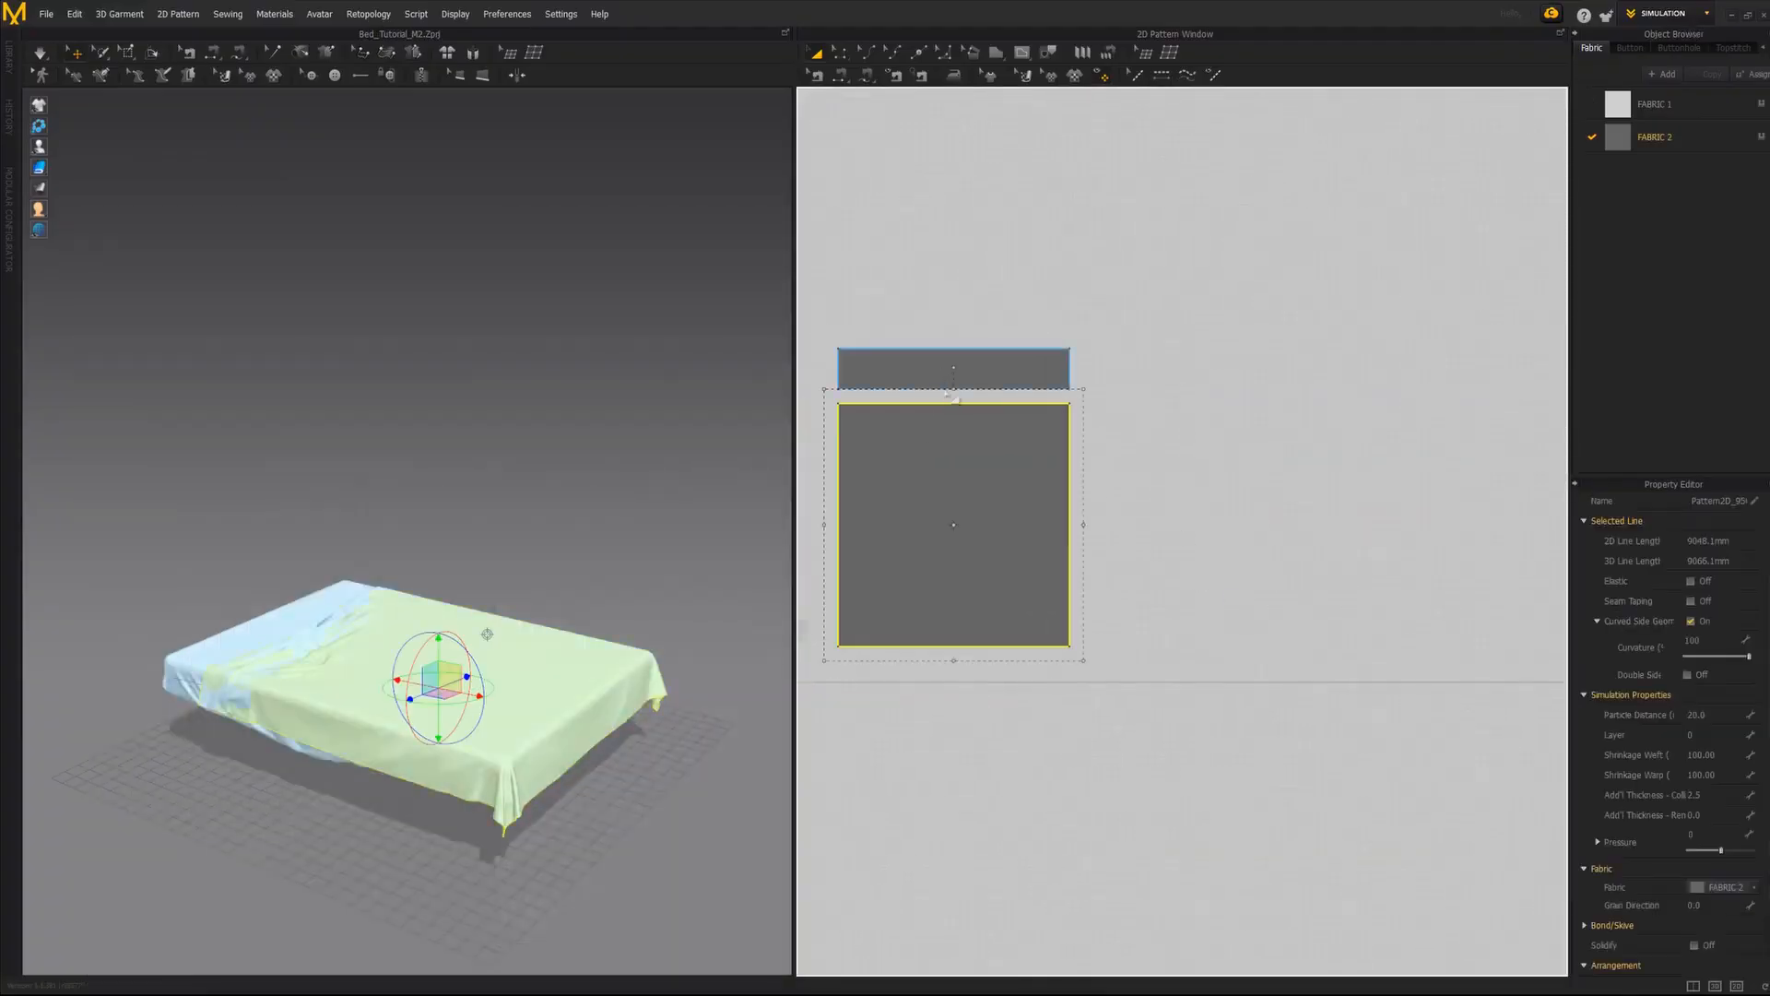
shift+click(950, 376)
middle_drag(996, 486, 1158, 502)
drag(1101, 535, 1102, 575)
click(1337, 540)
middle_drag(1318, 459, 1134, 436)
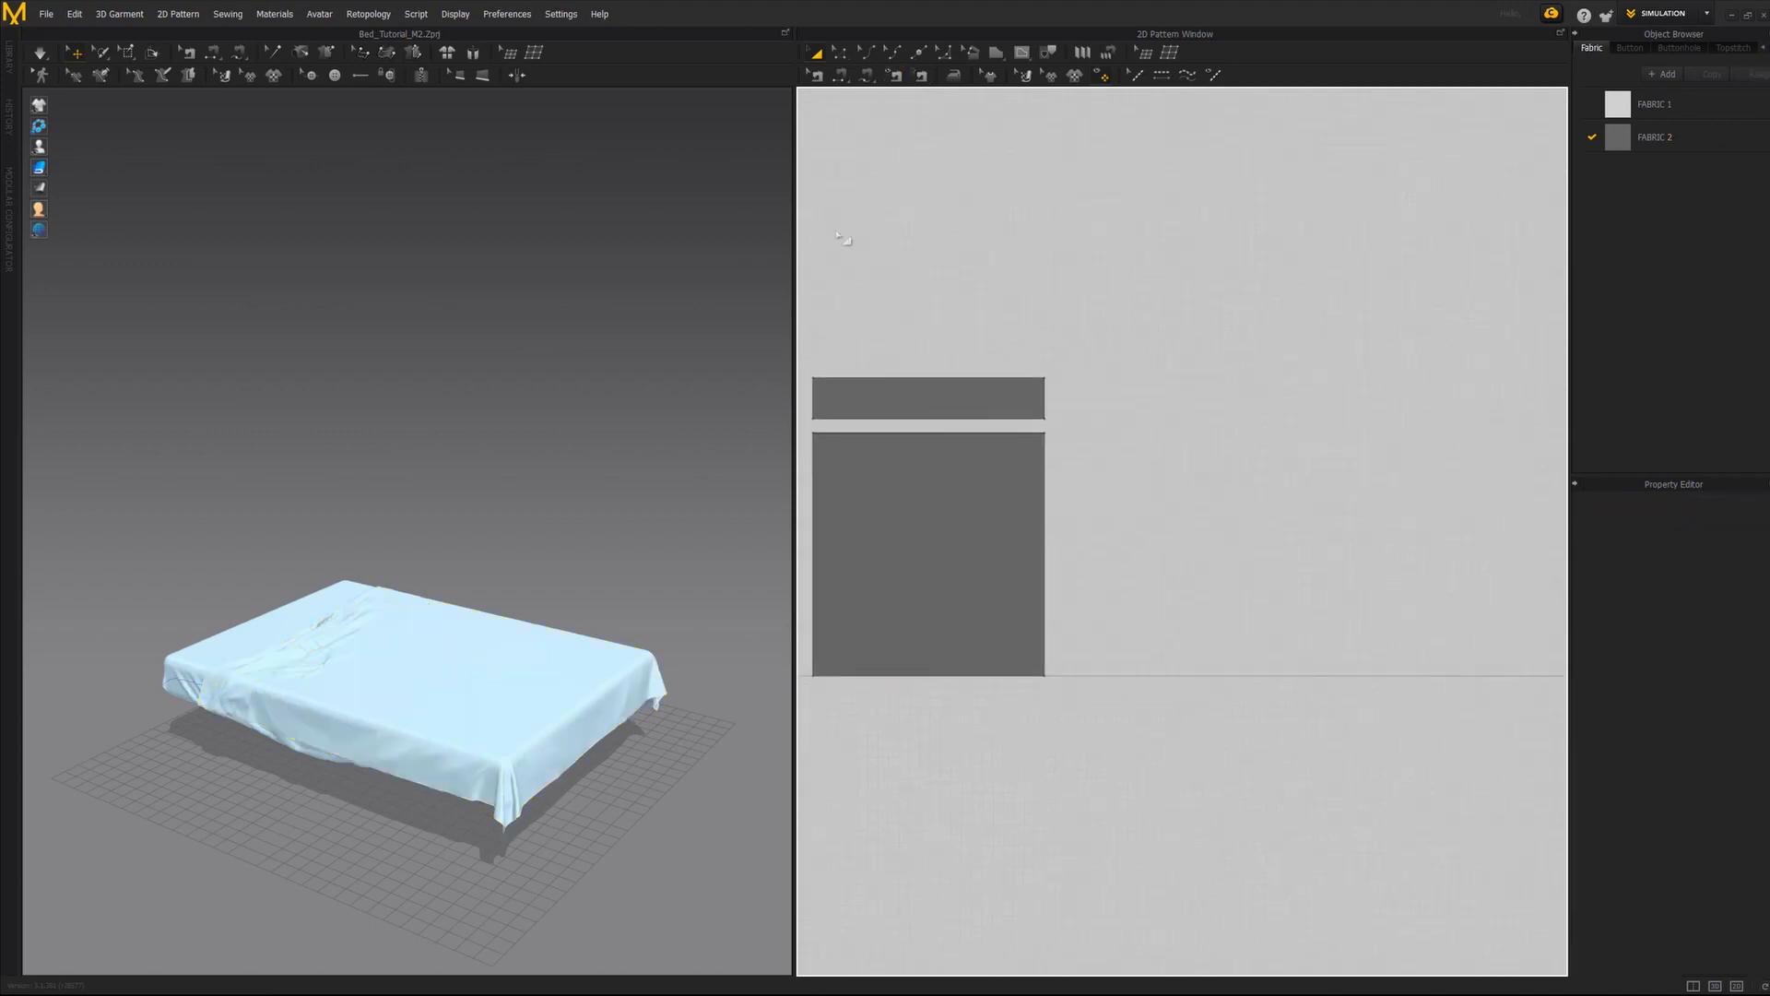
Duplicate the large gray sheet pattern and place the copy beside the original in 2D, aligned with it.
click(900, 473)
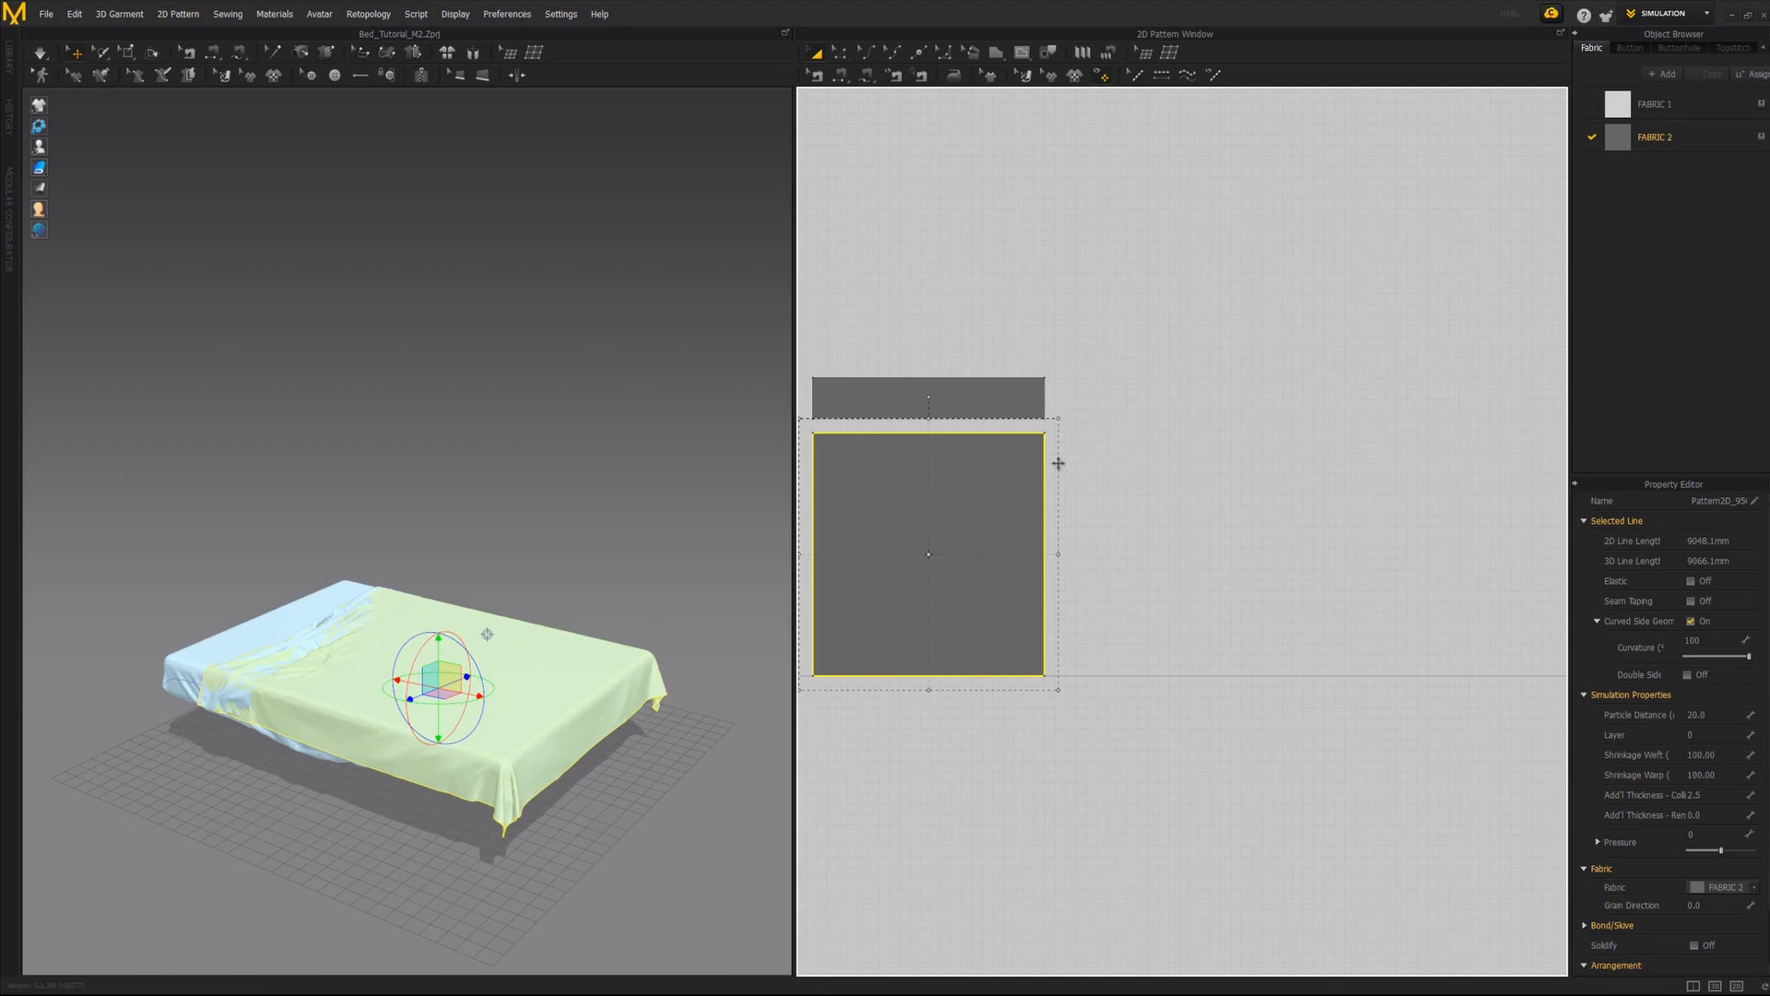
key(ctrl+c)
key(ctrl+v)
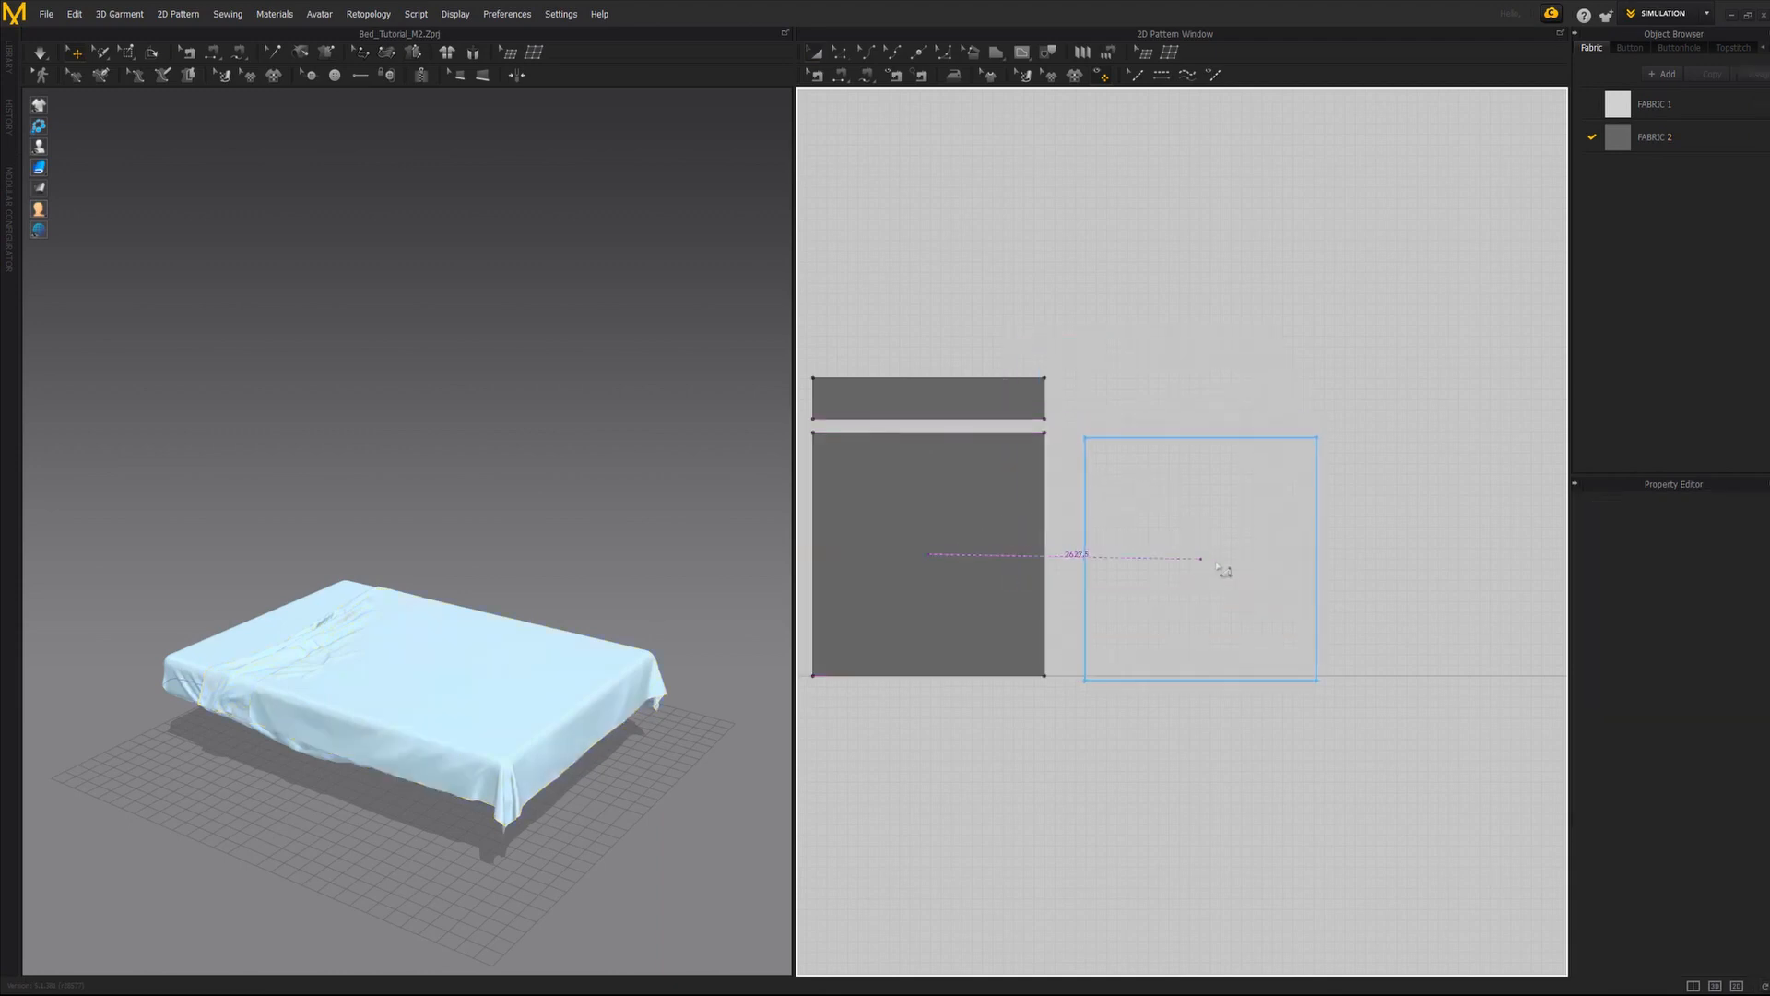
click(1214, 517)
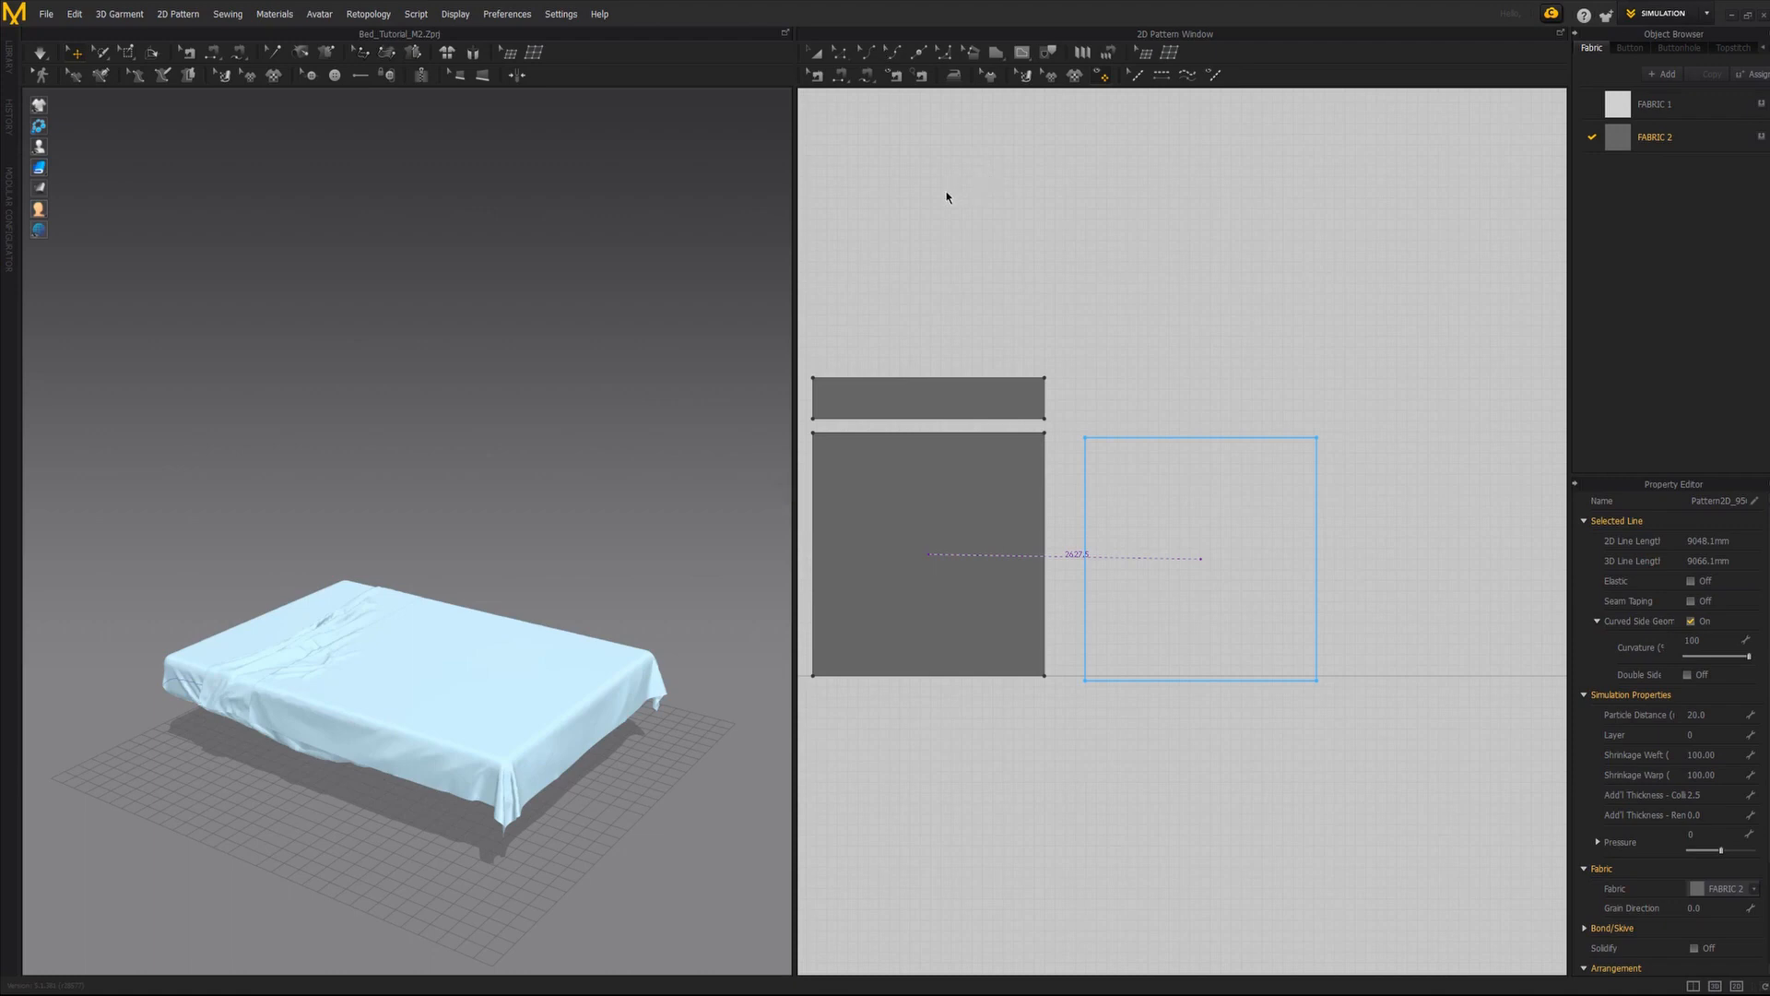
drag(1190, 474, 1191, 470)
Position the duplicated sheet above the bed in 3D and make its 2D pattern slightly wider and shorter.
middle_drag(684, 680, 565, 655)
scroll(593, 657, down, 3)
click(592, 657)
drag(592, 622, 357, 559)
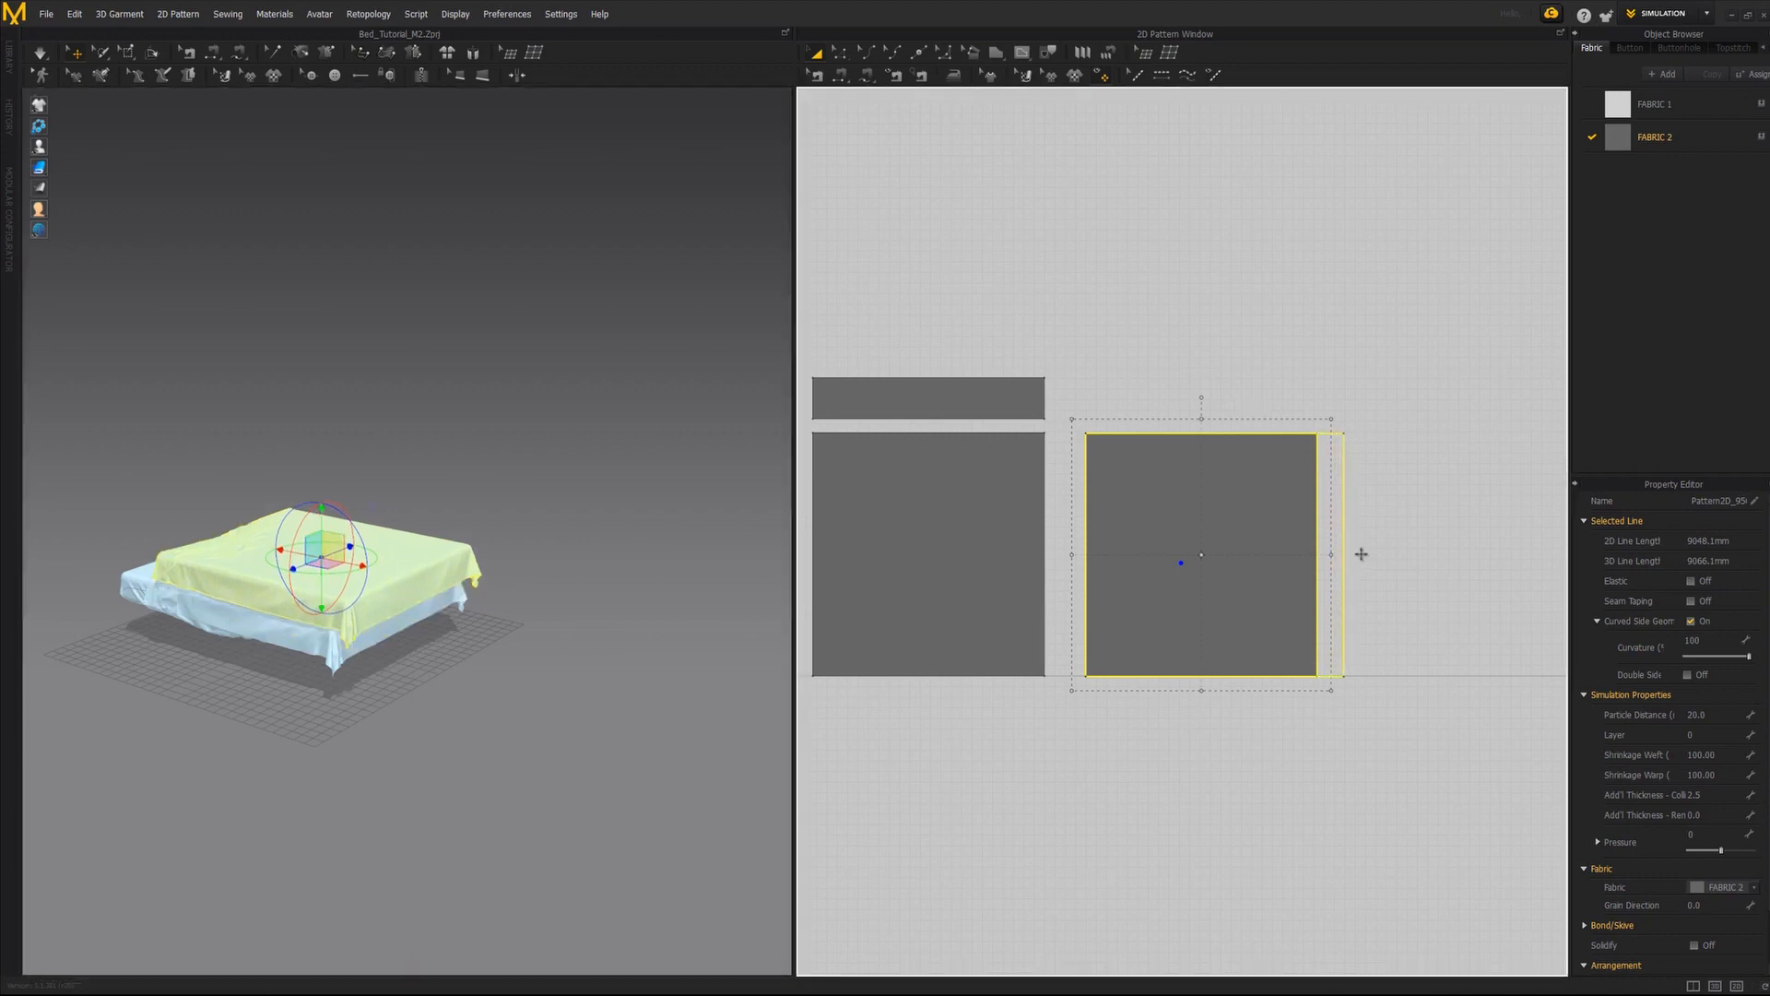
middle_drag(406, 606, 398, 622)
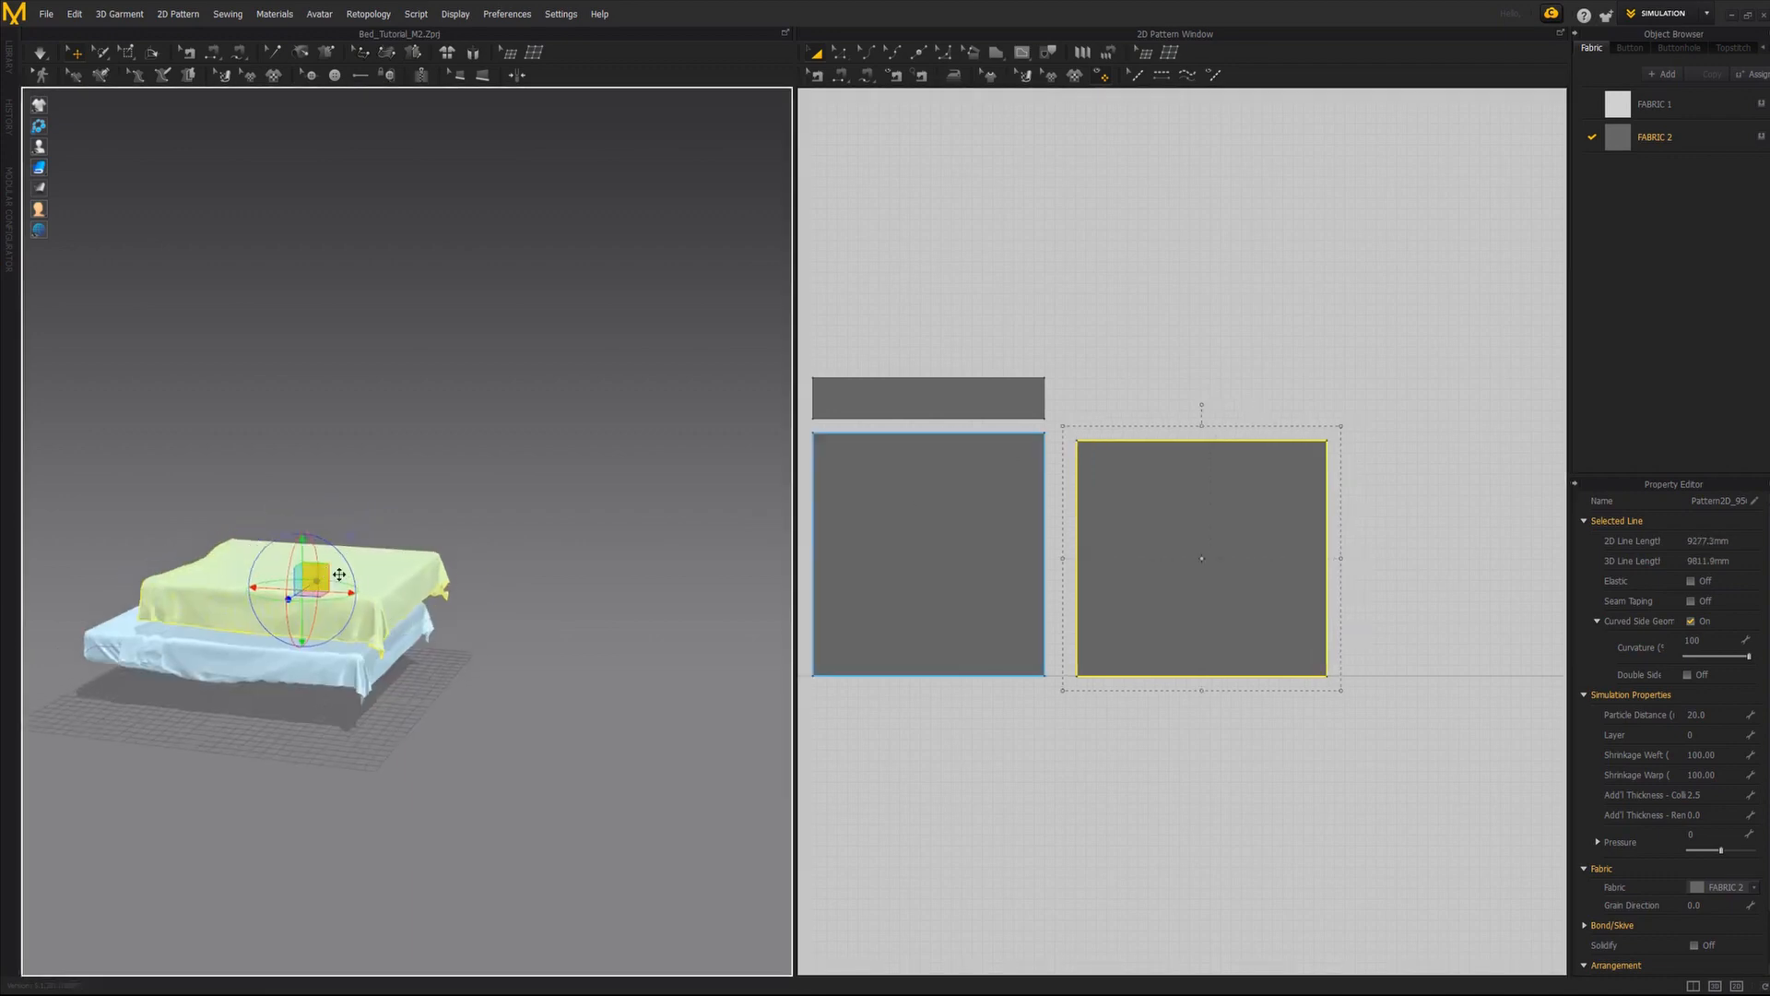
Unfreeze the duplicated sheet pattern and reset its 3D arrangement to flatten it.
right_click(354, 588)
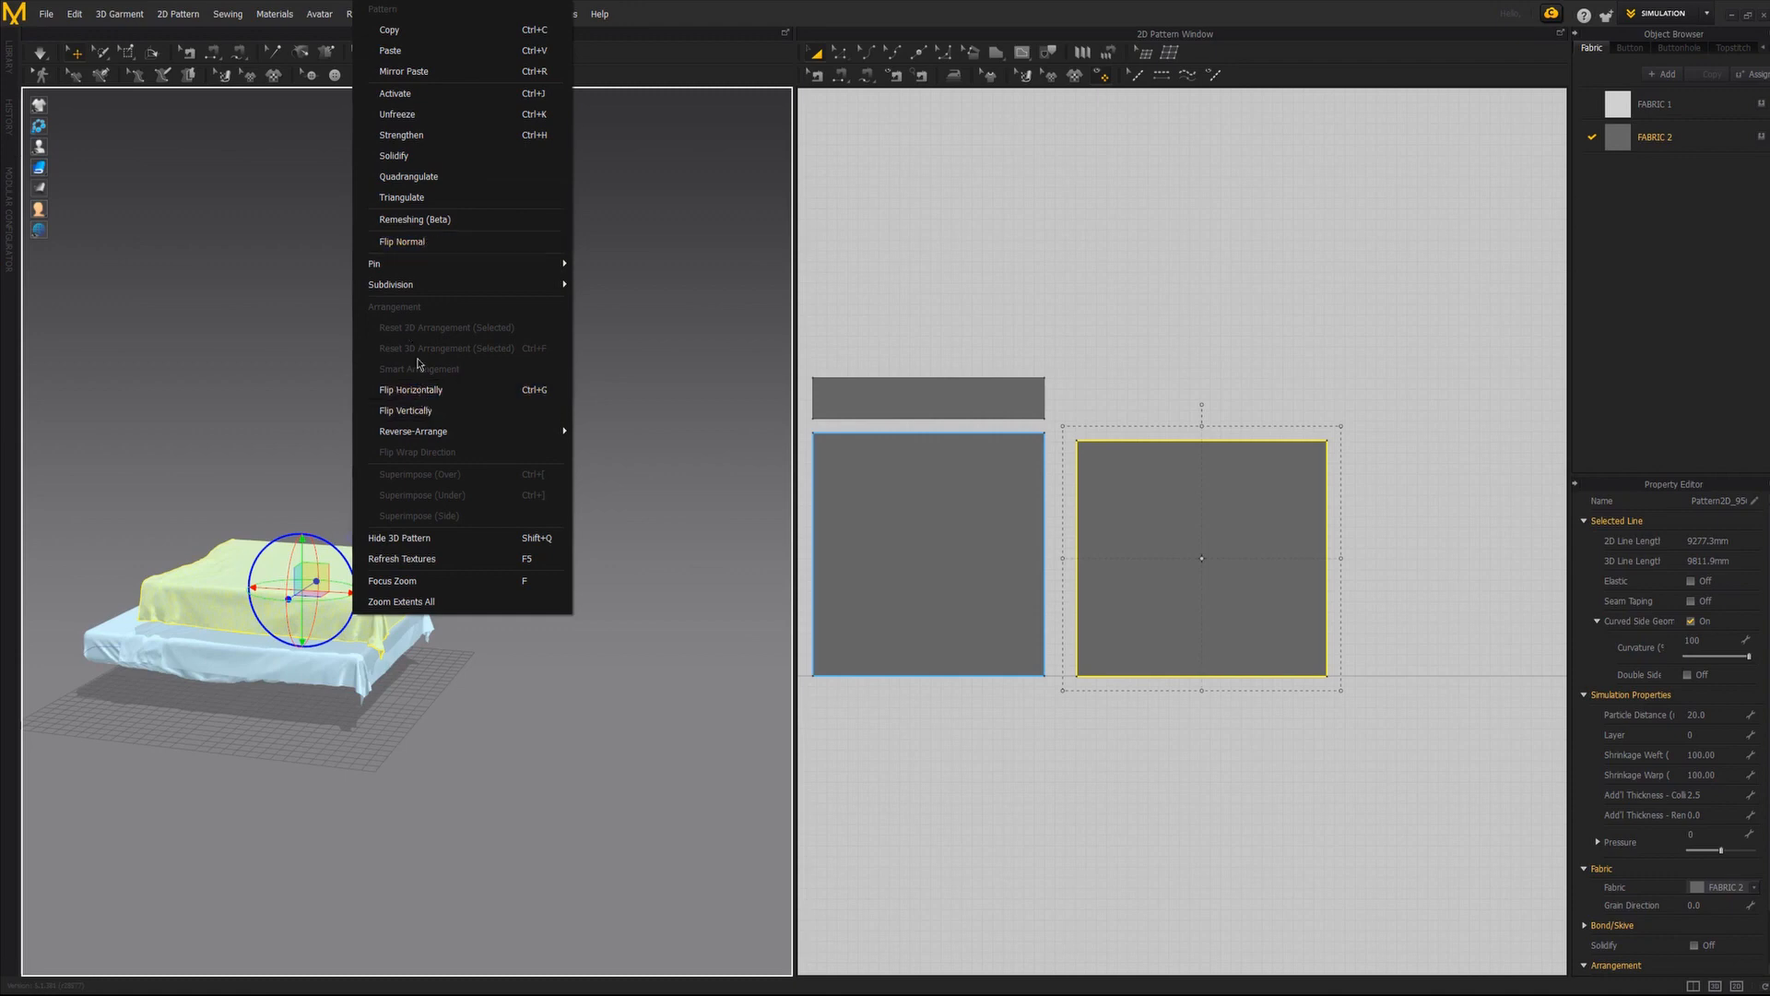
right_click(341, 584)
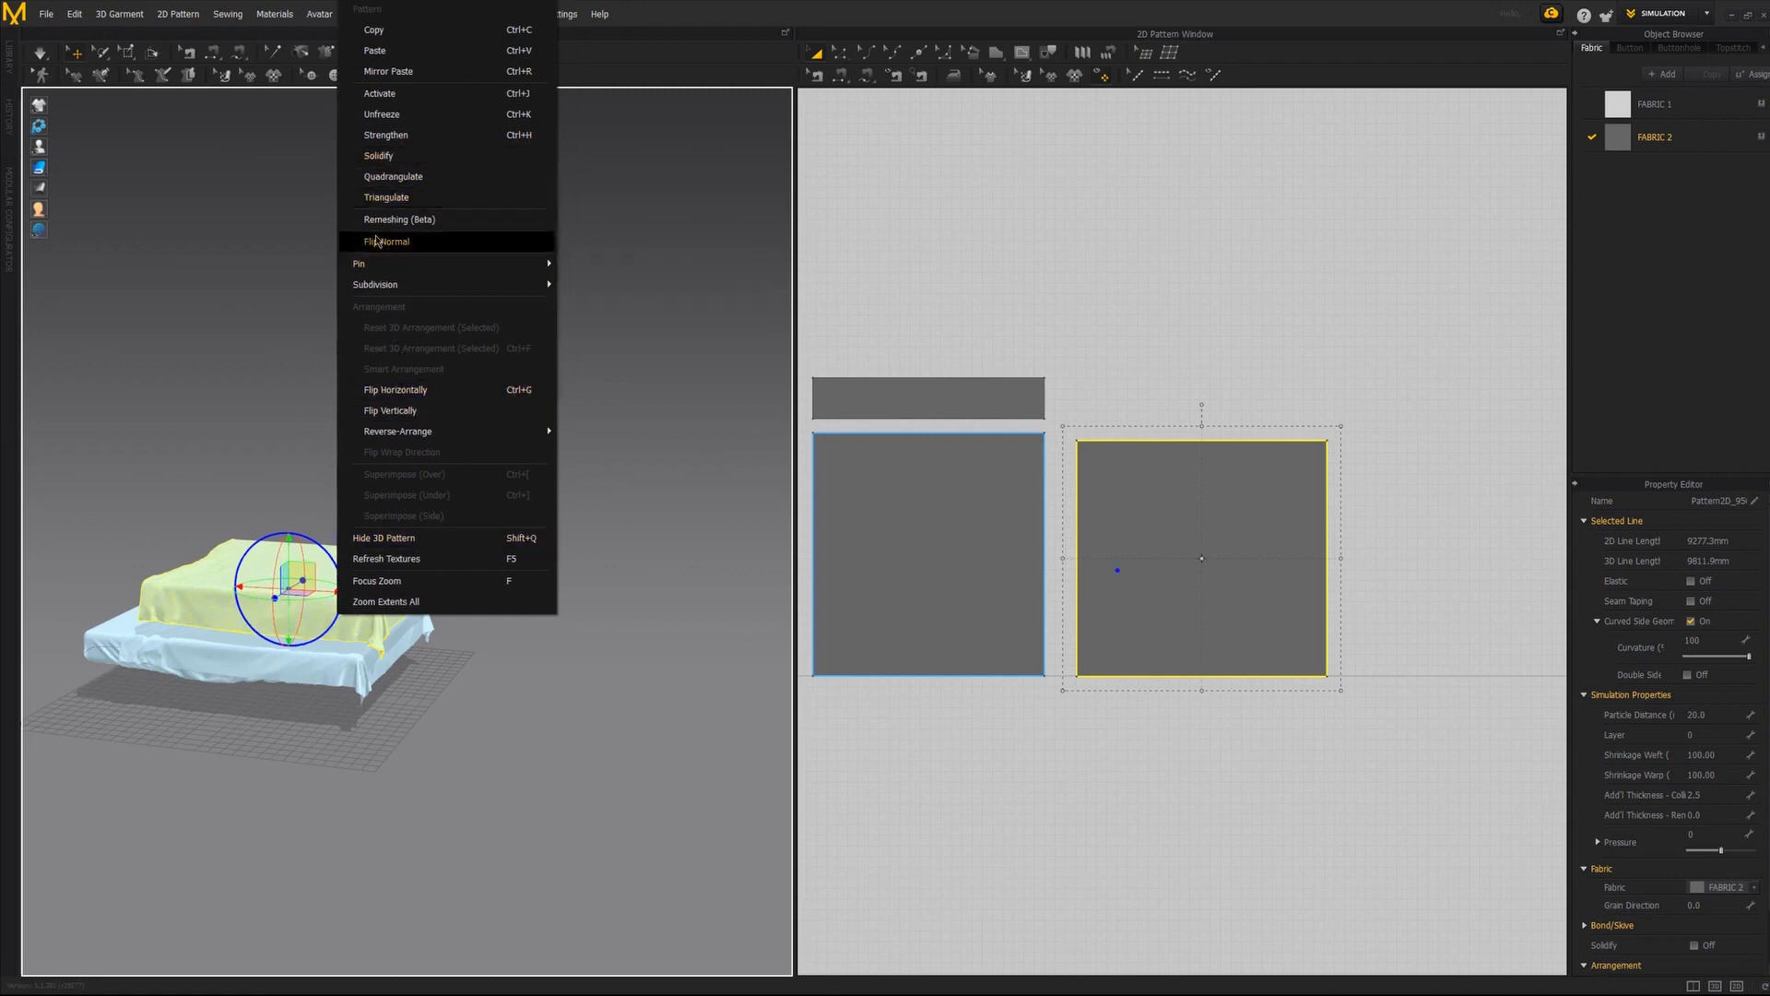
click(399, 116)
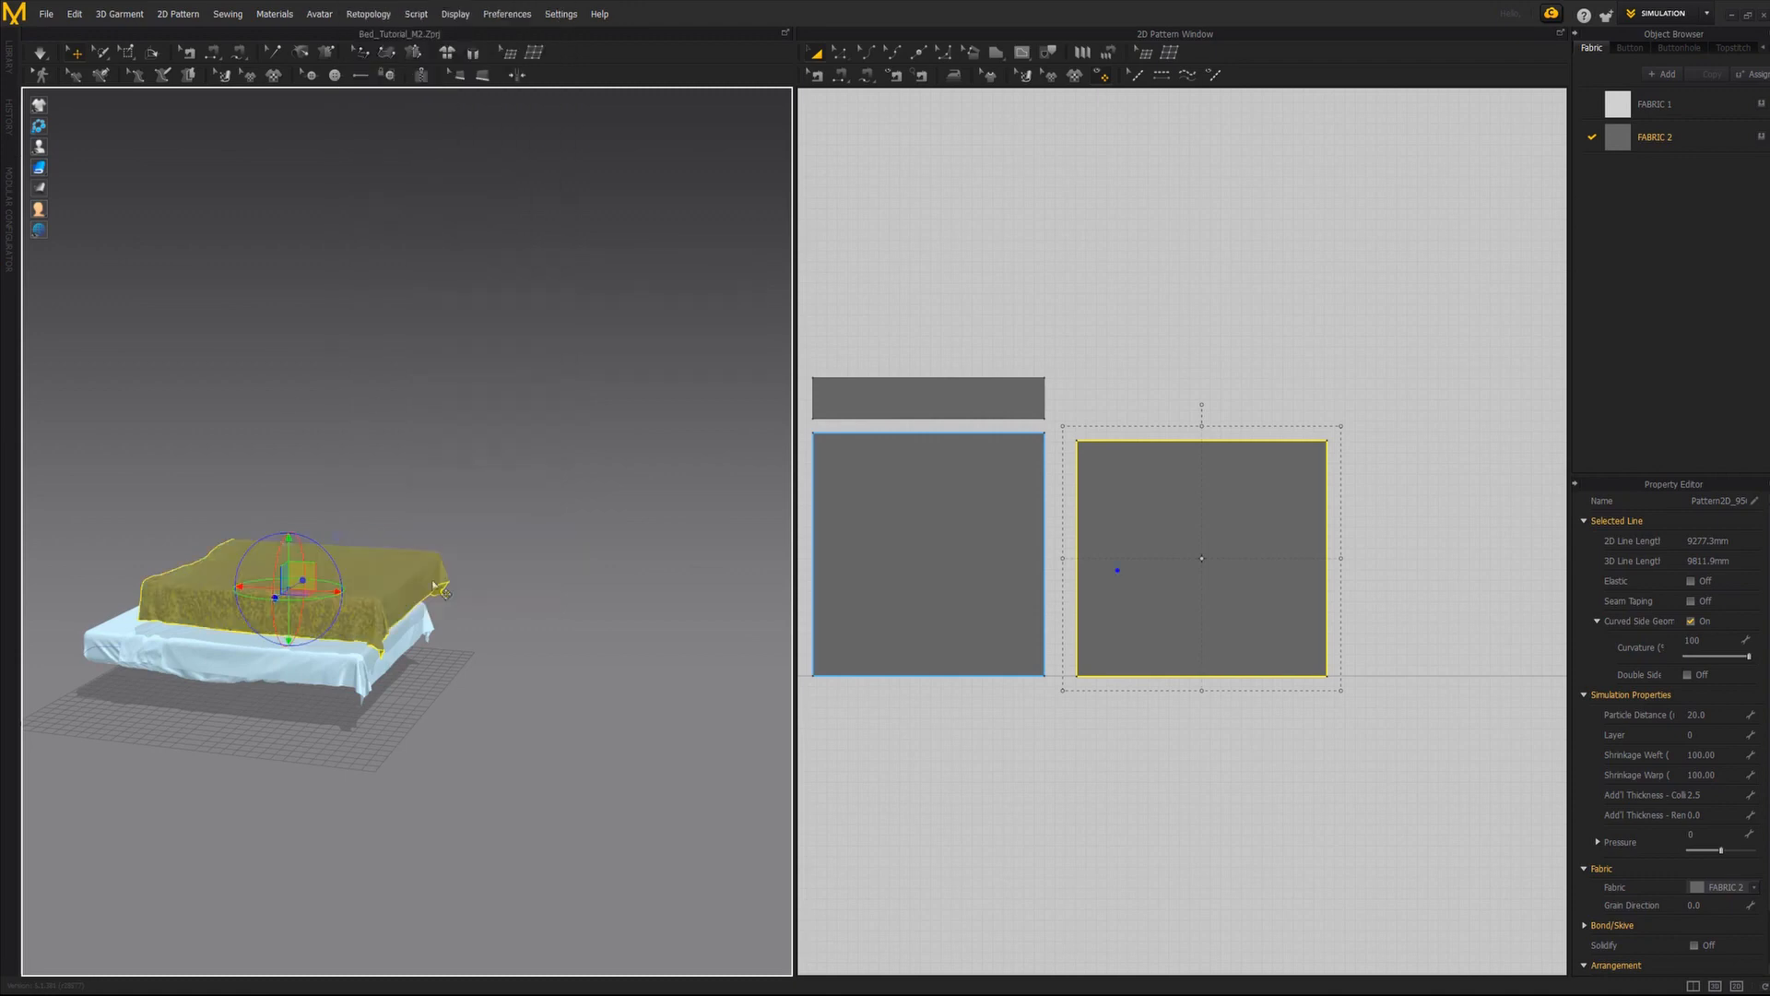
right_click(344, 586)
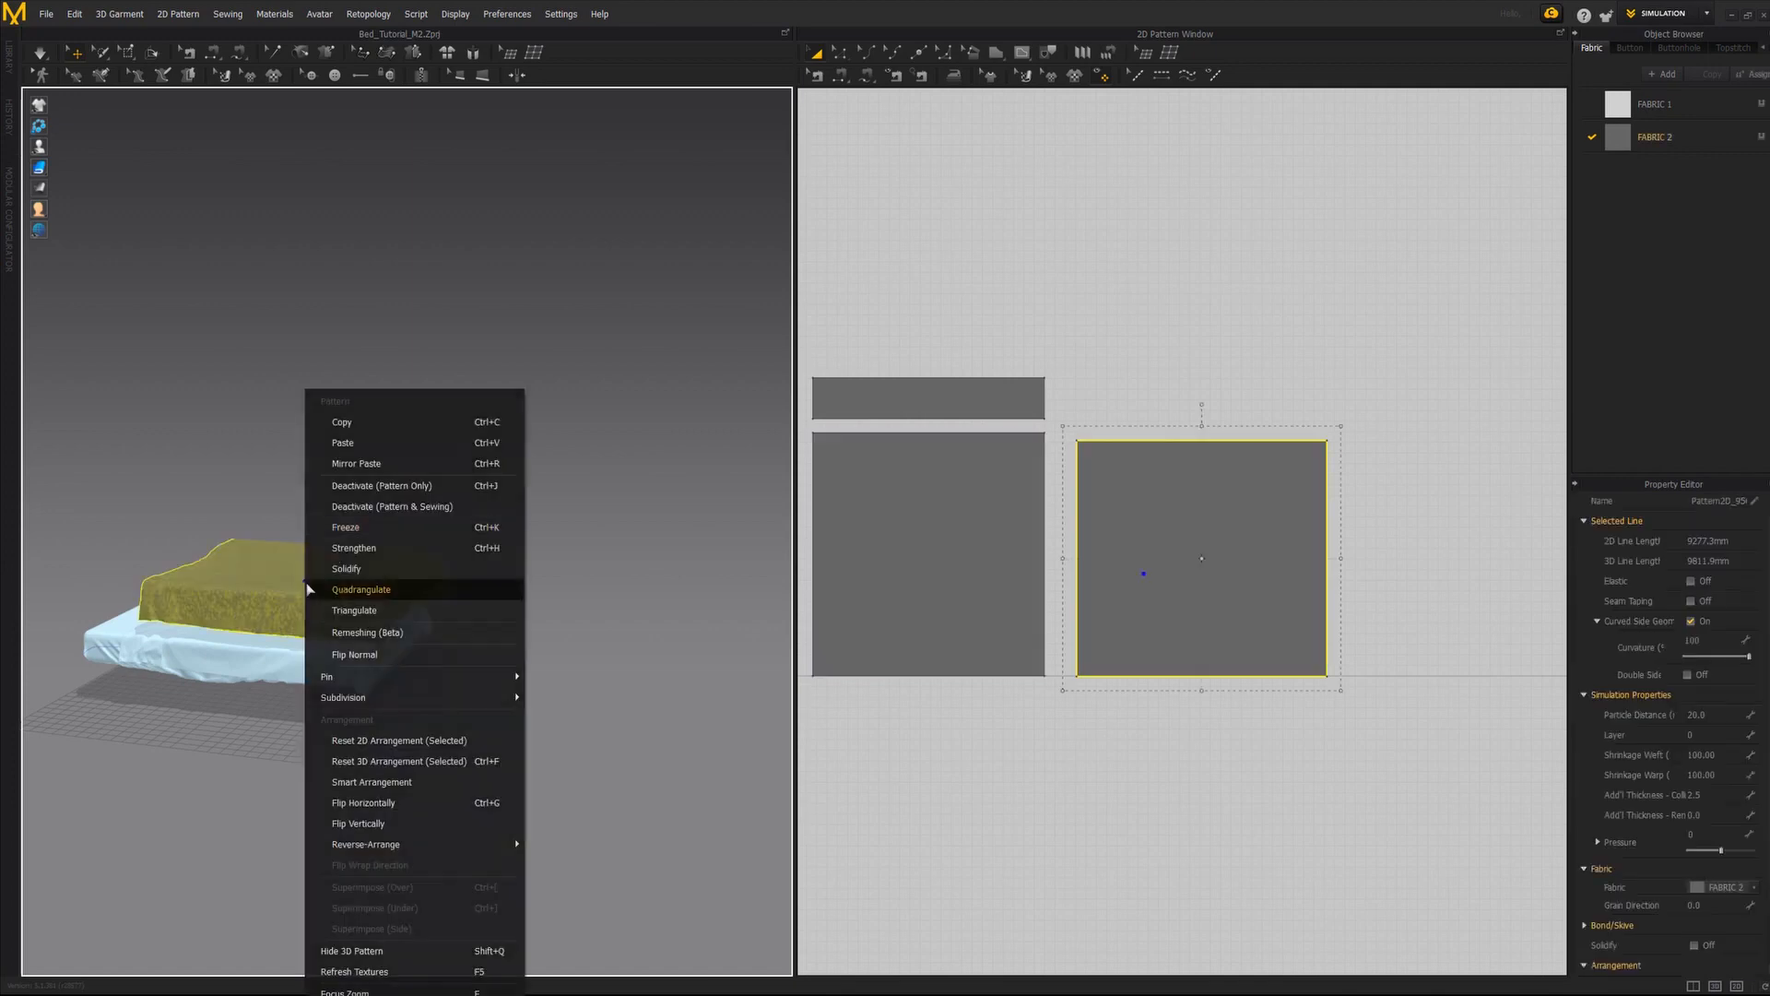
click(375, 767)
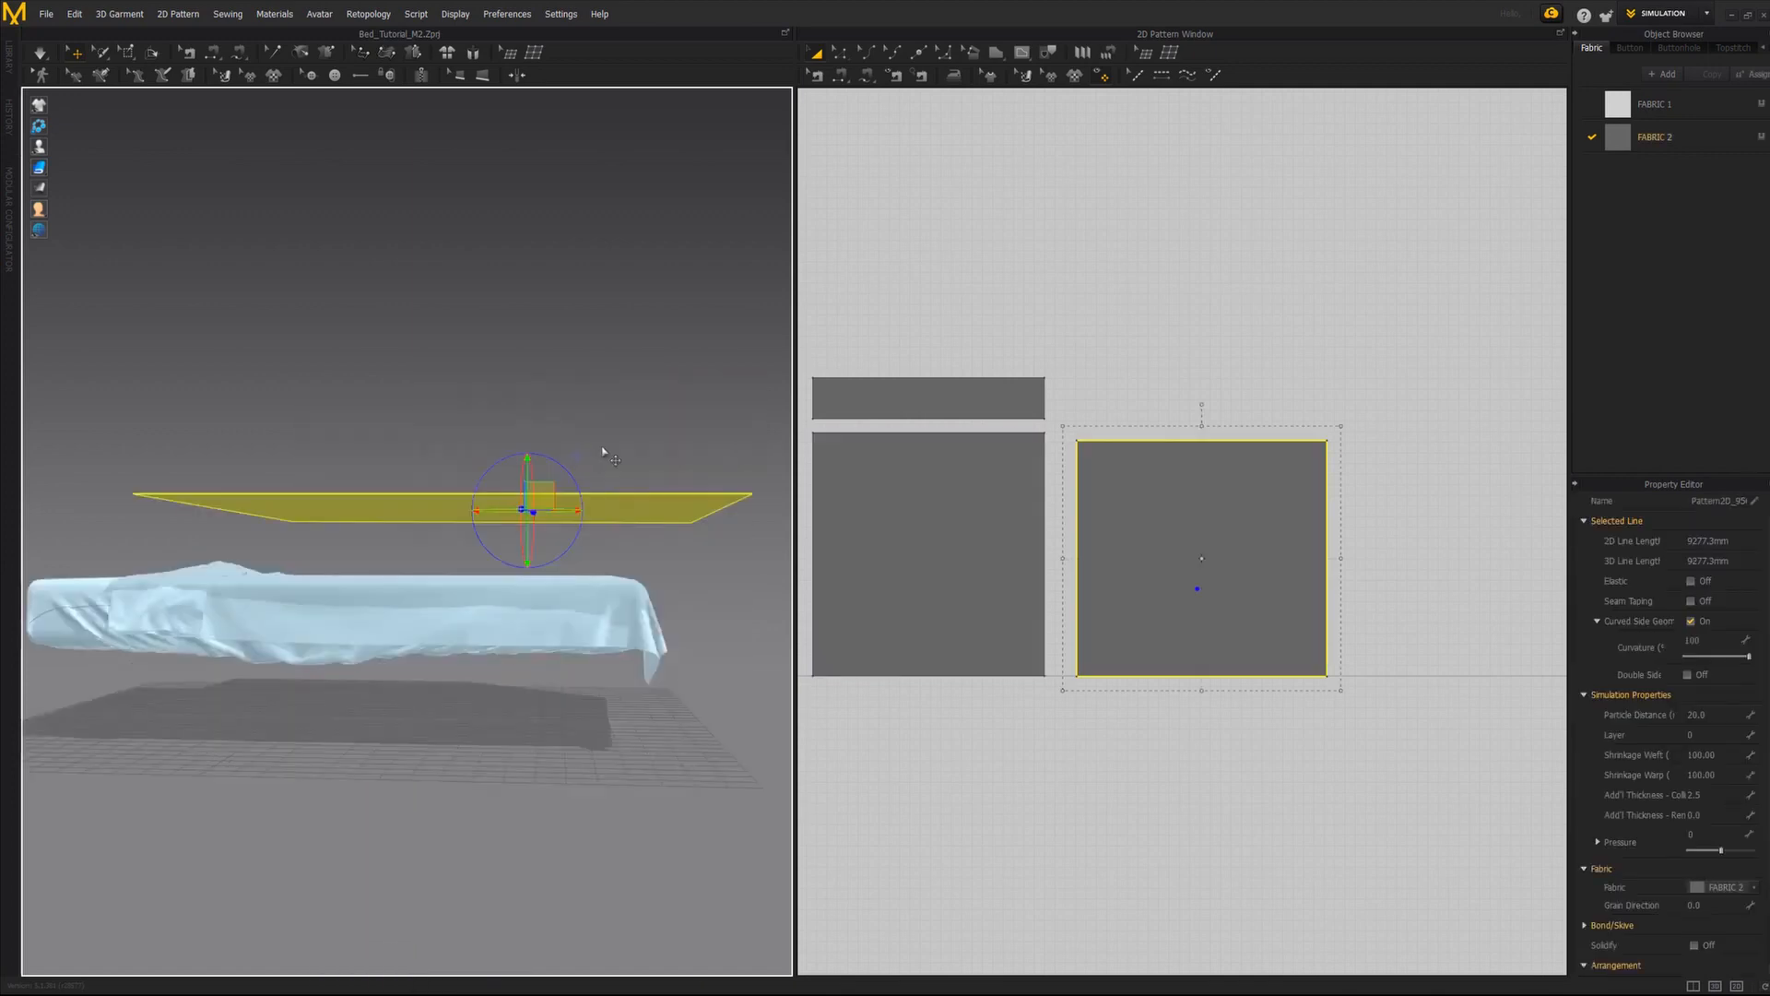
Position the flat duplicated pattern in 3D so it hovers horizontally above the bed.
click(602, 450)
right_drag(550, 507, 502, 500)
click(479, 534)
drag(477, 496, 478, 452)
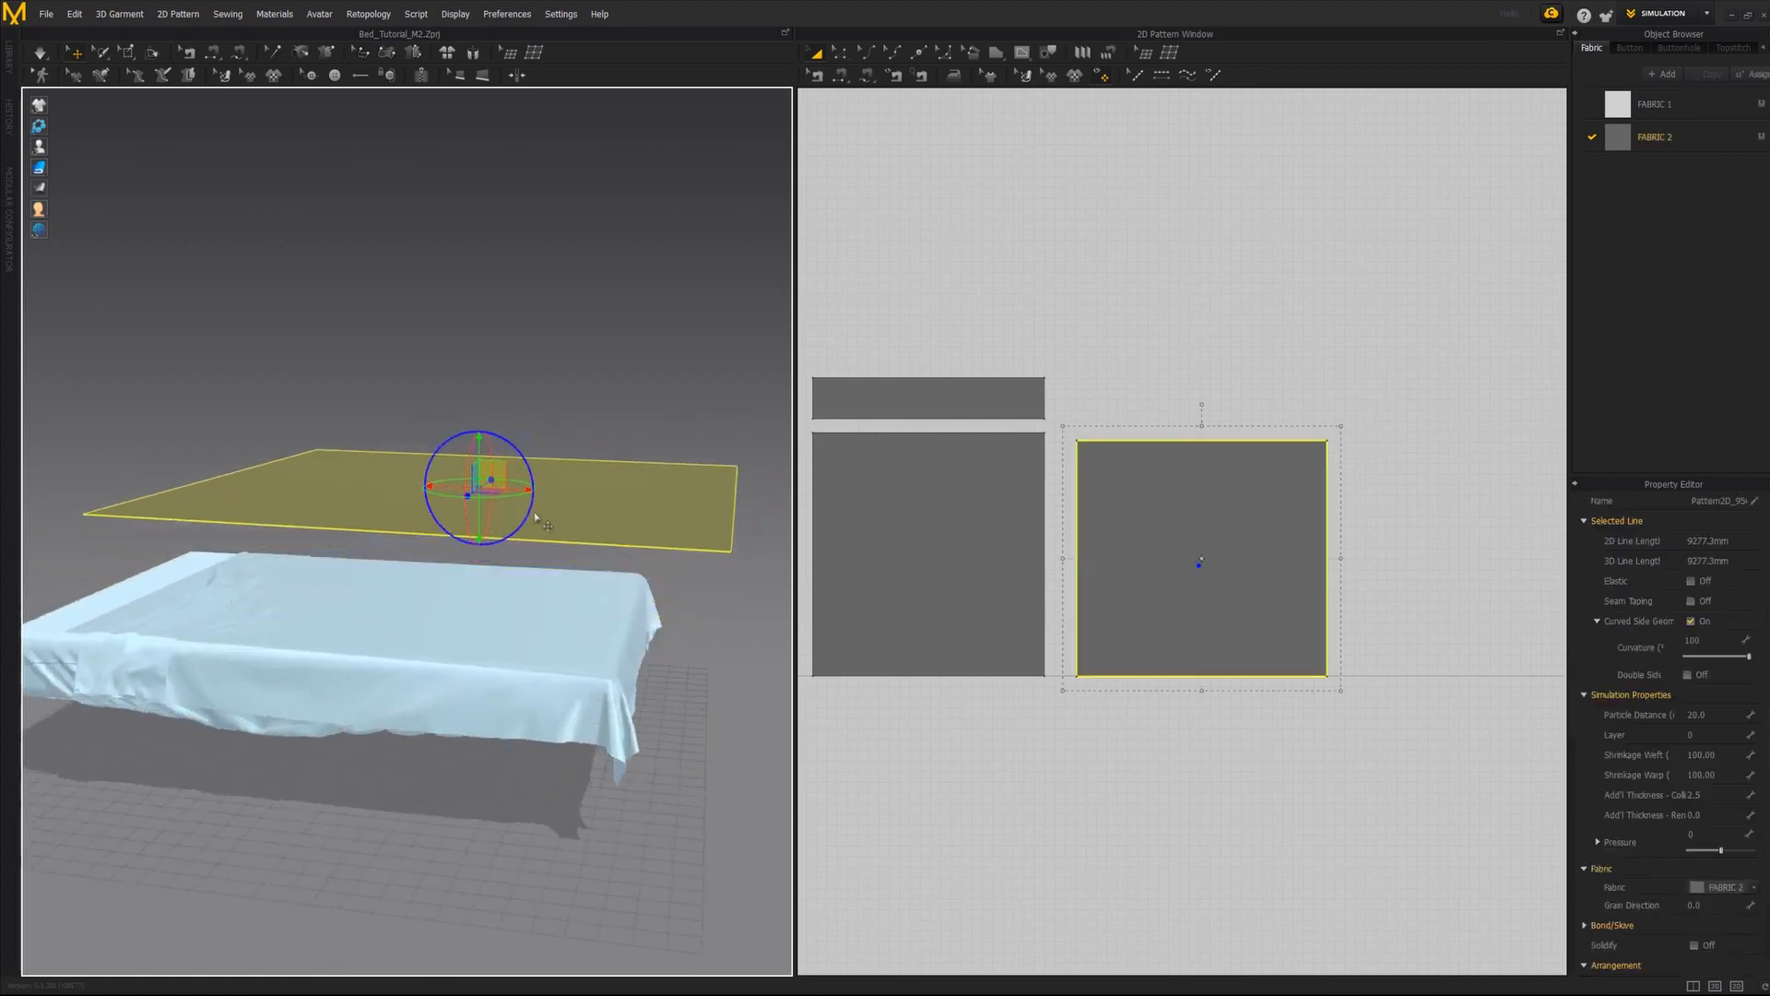
click(565, 420)
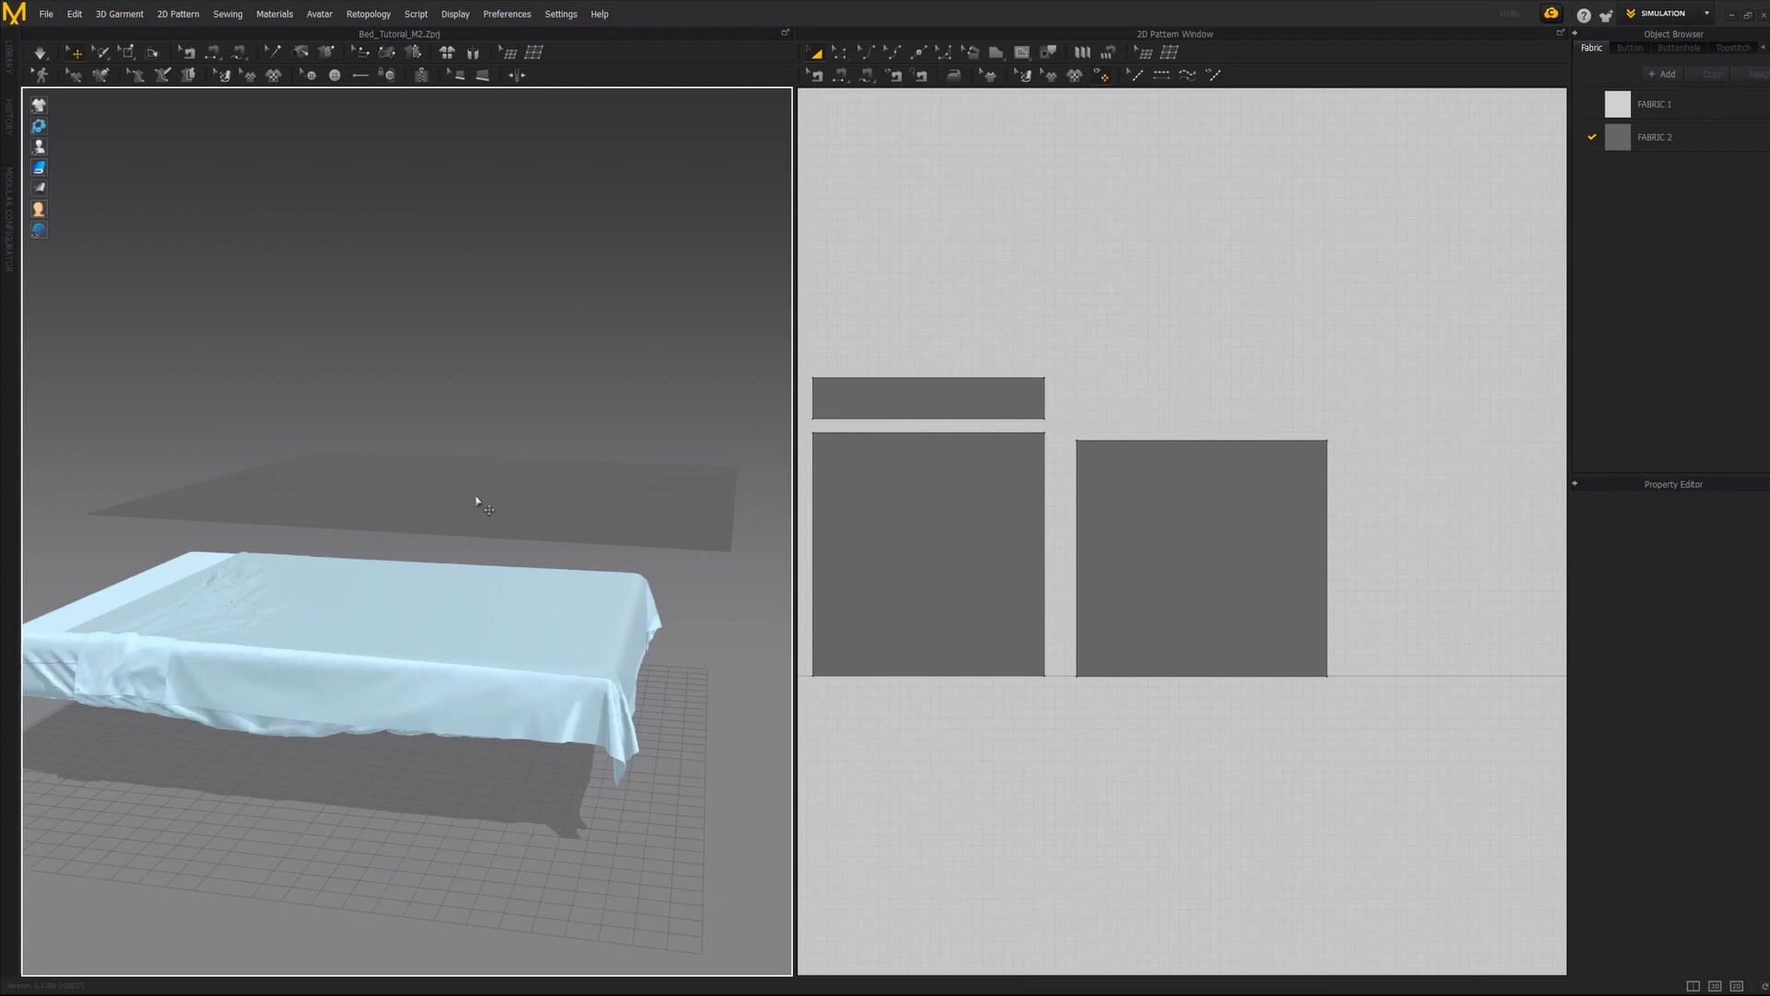
Offset the upper and lower edges of the duplicated pattern inward as internal lines, 4 offsets each at 248 mm.
click(476, 502)
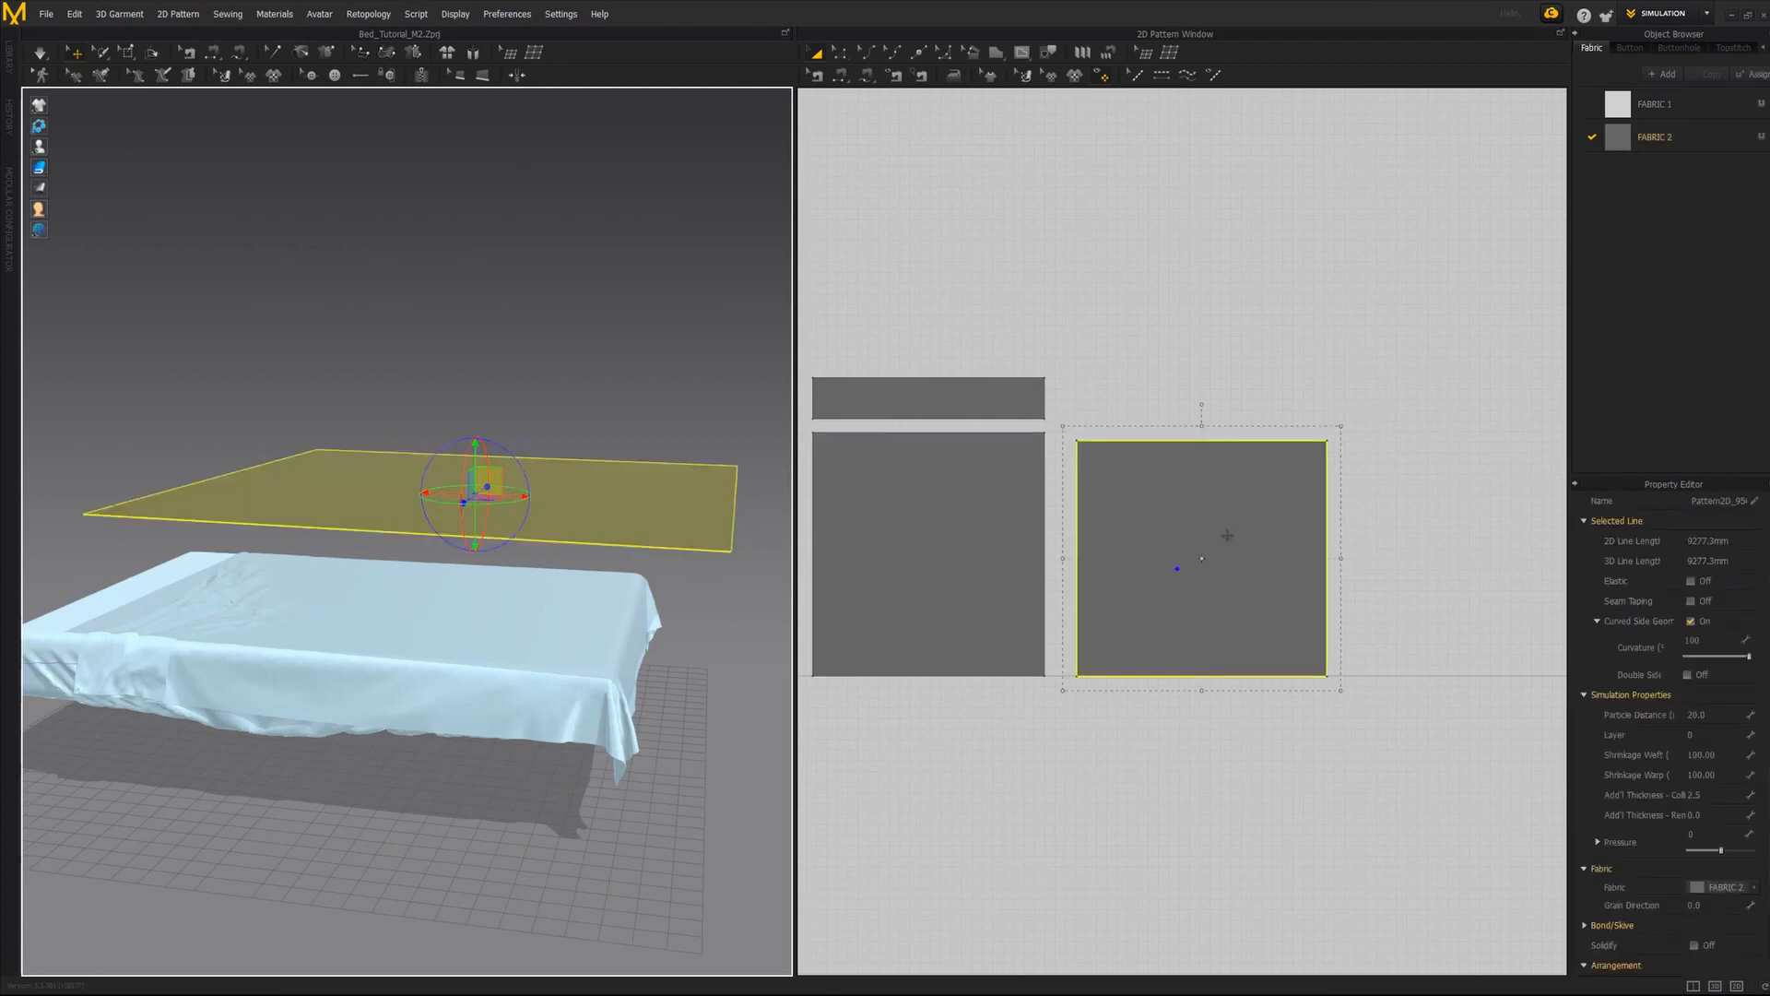
middle_drag(1228, 534, 1065, 516)
scroll(1035, 544, down, 2)
key(z)
scroll(1034, 549, up, 2)
click(1072, 407)
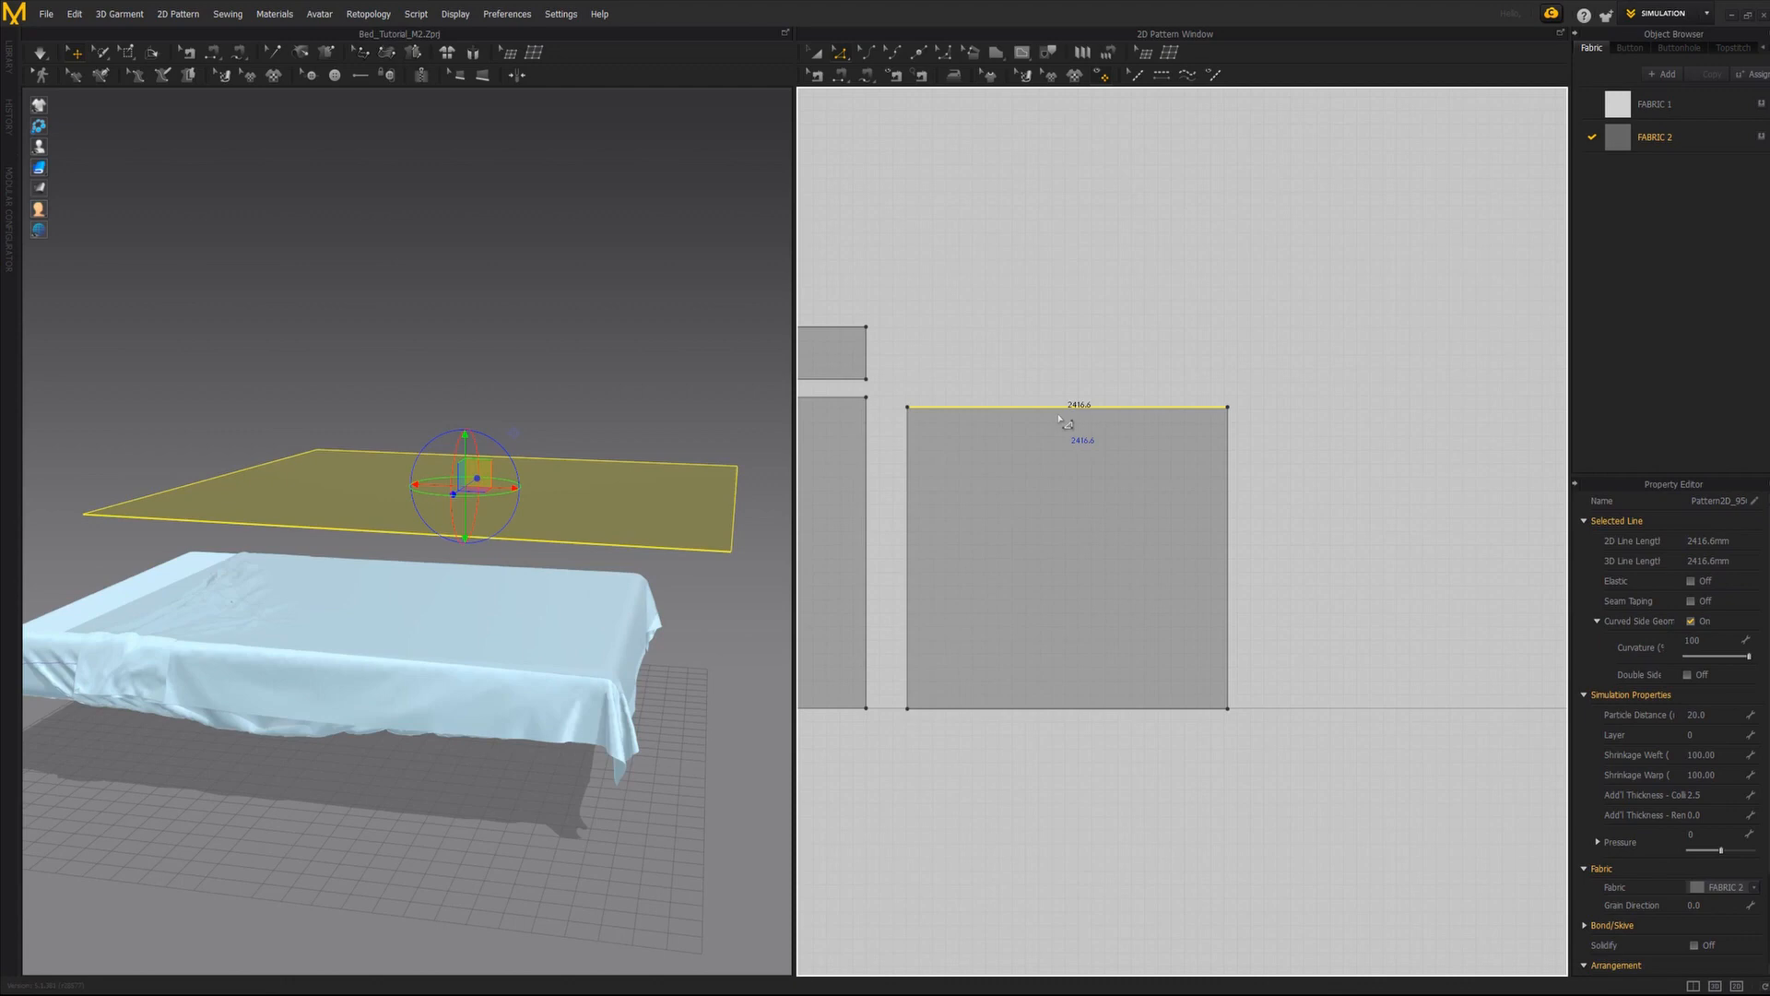
shift+click(1035, 709)
right_click(1026, 709)
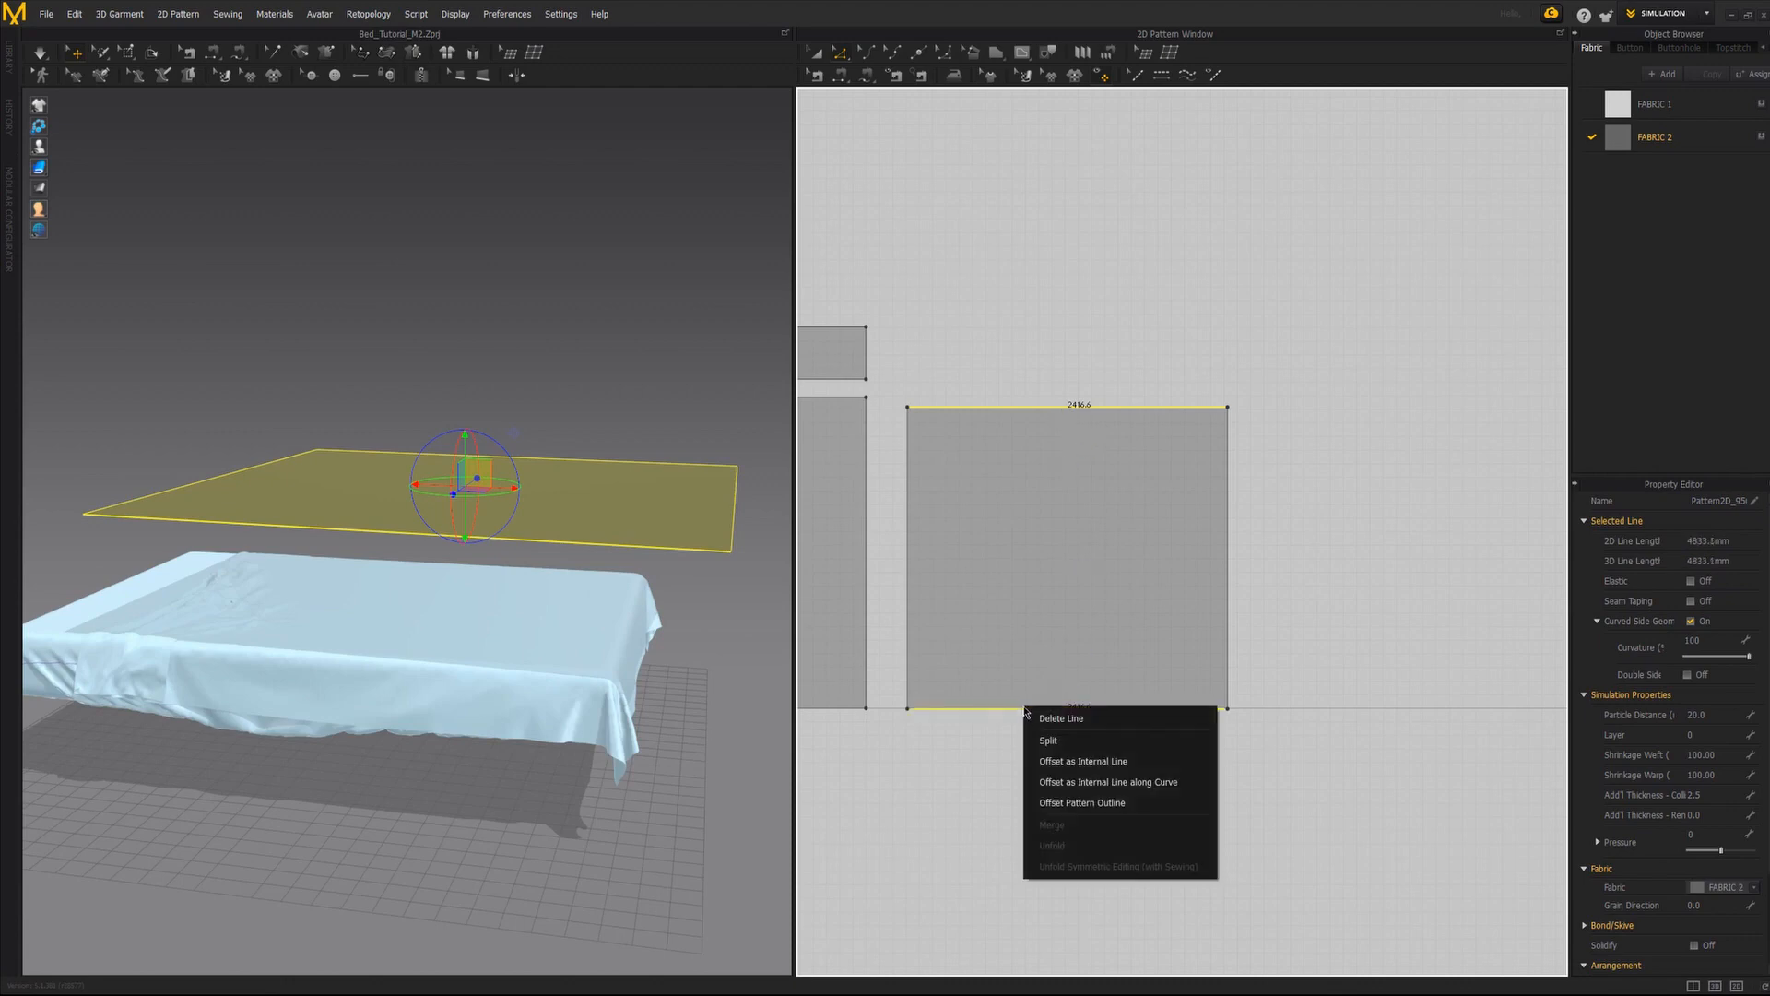
click(1093, 769)
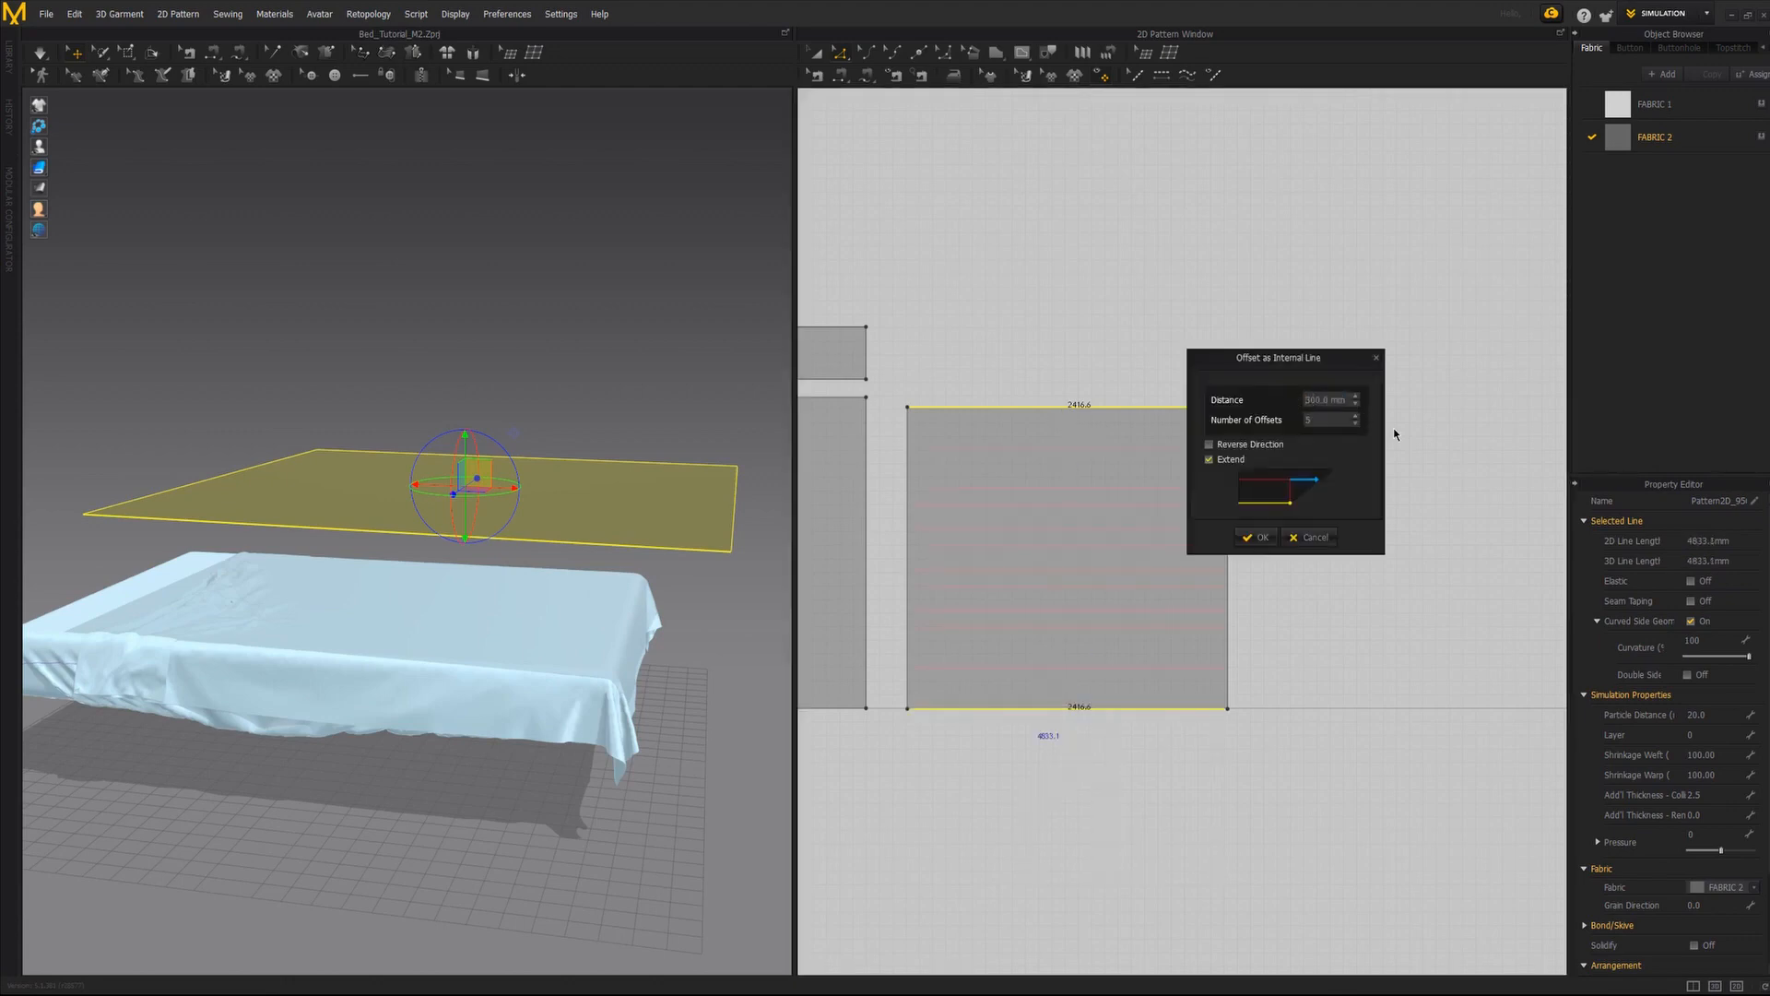
double_click(1318, 398)
text(245)
click(1257, 536)
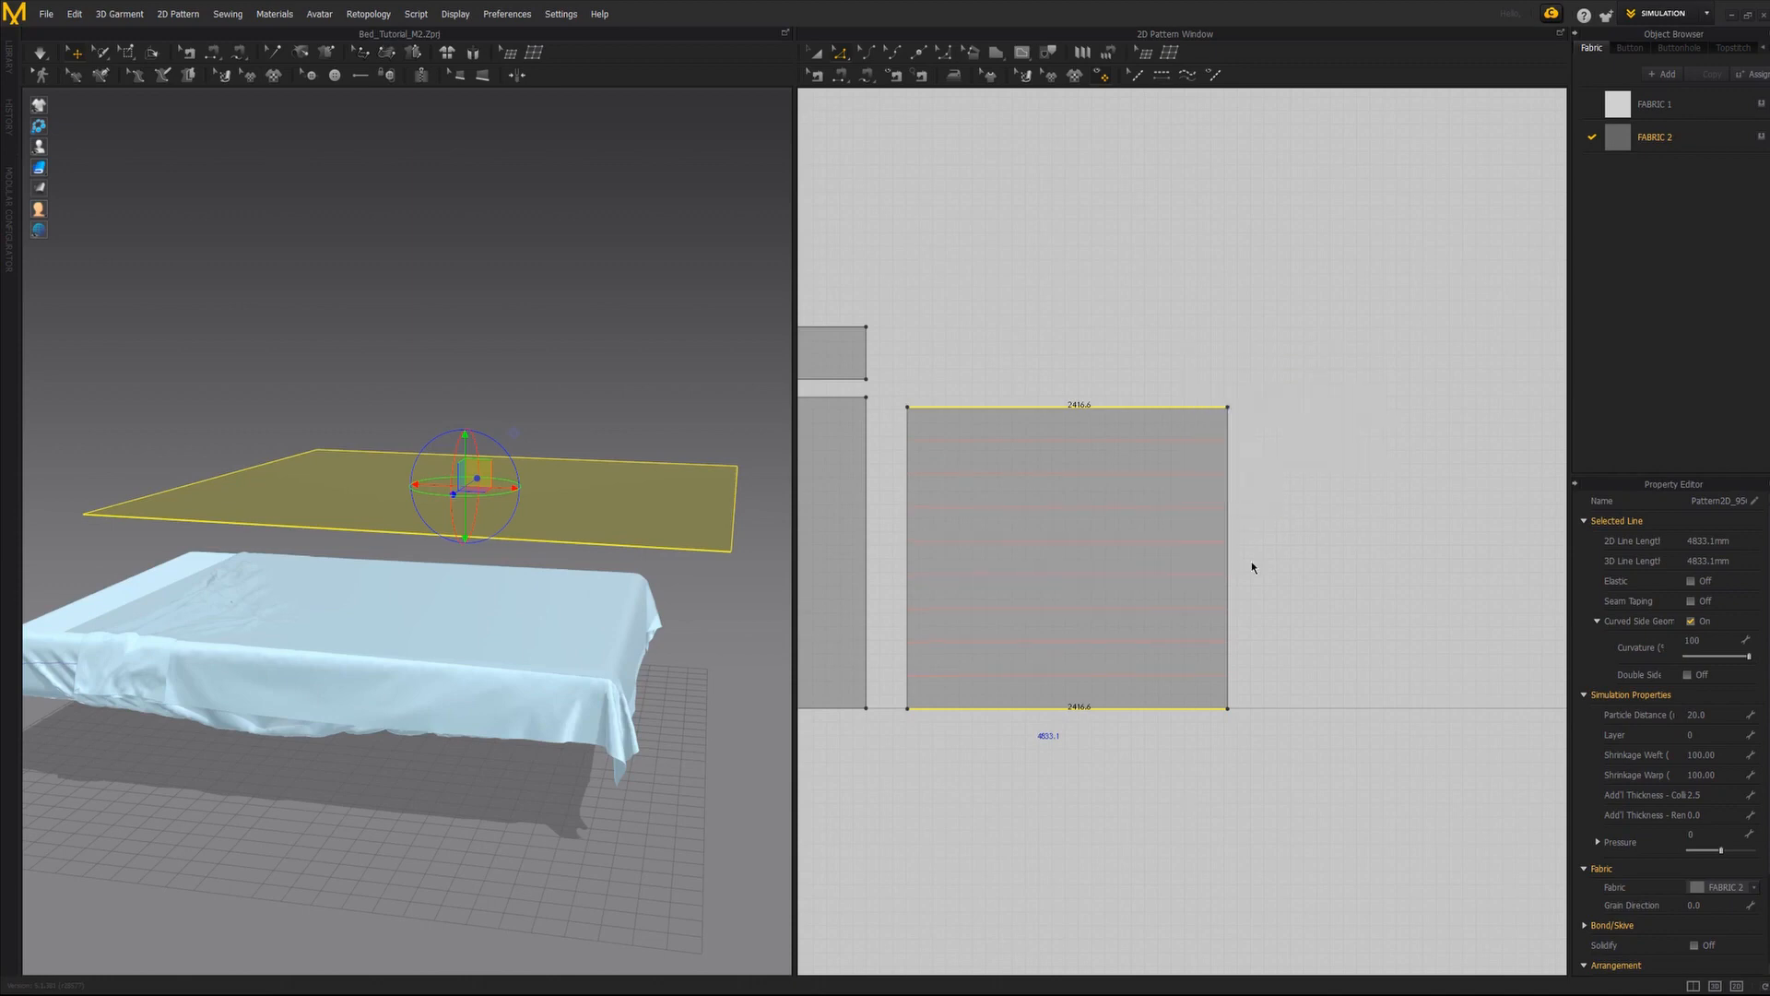
Offset both side edges of the duplicated pattern inward as internal lines, 4 offsets each at 268 mm.
click(911, 472)
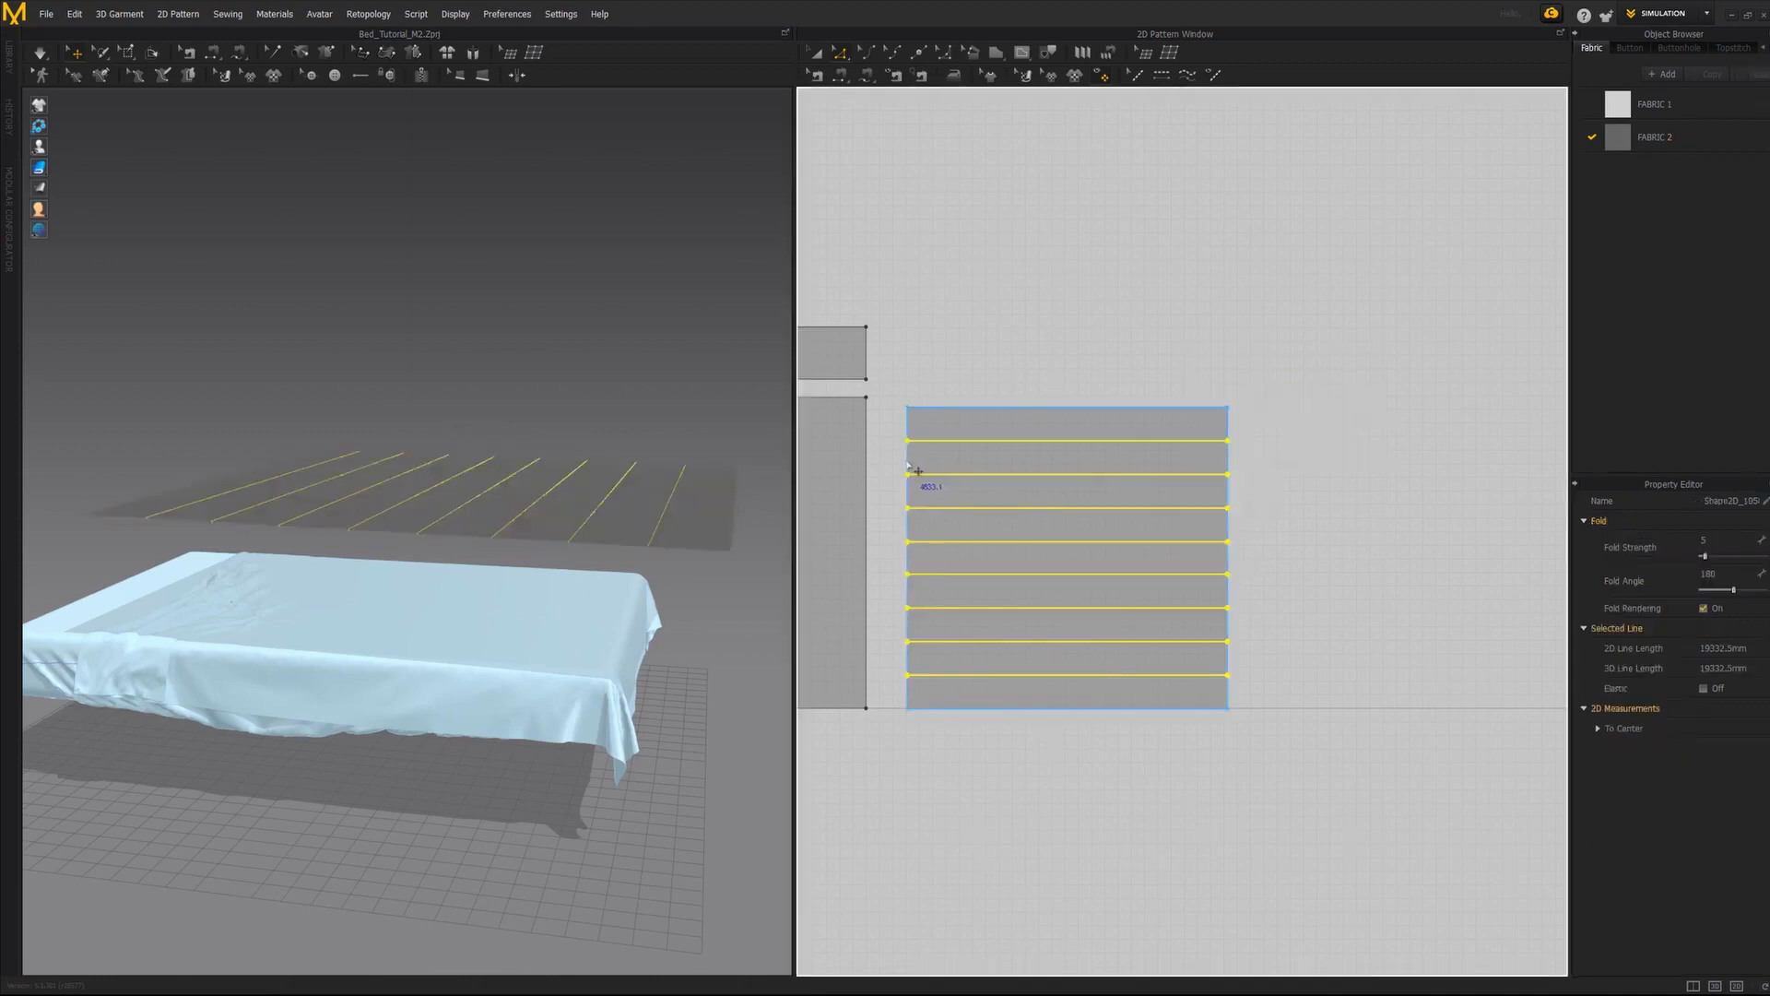
click(918, 471)
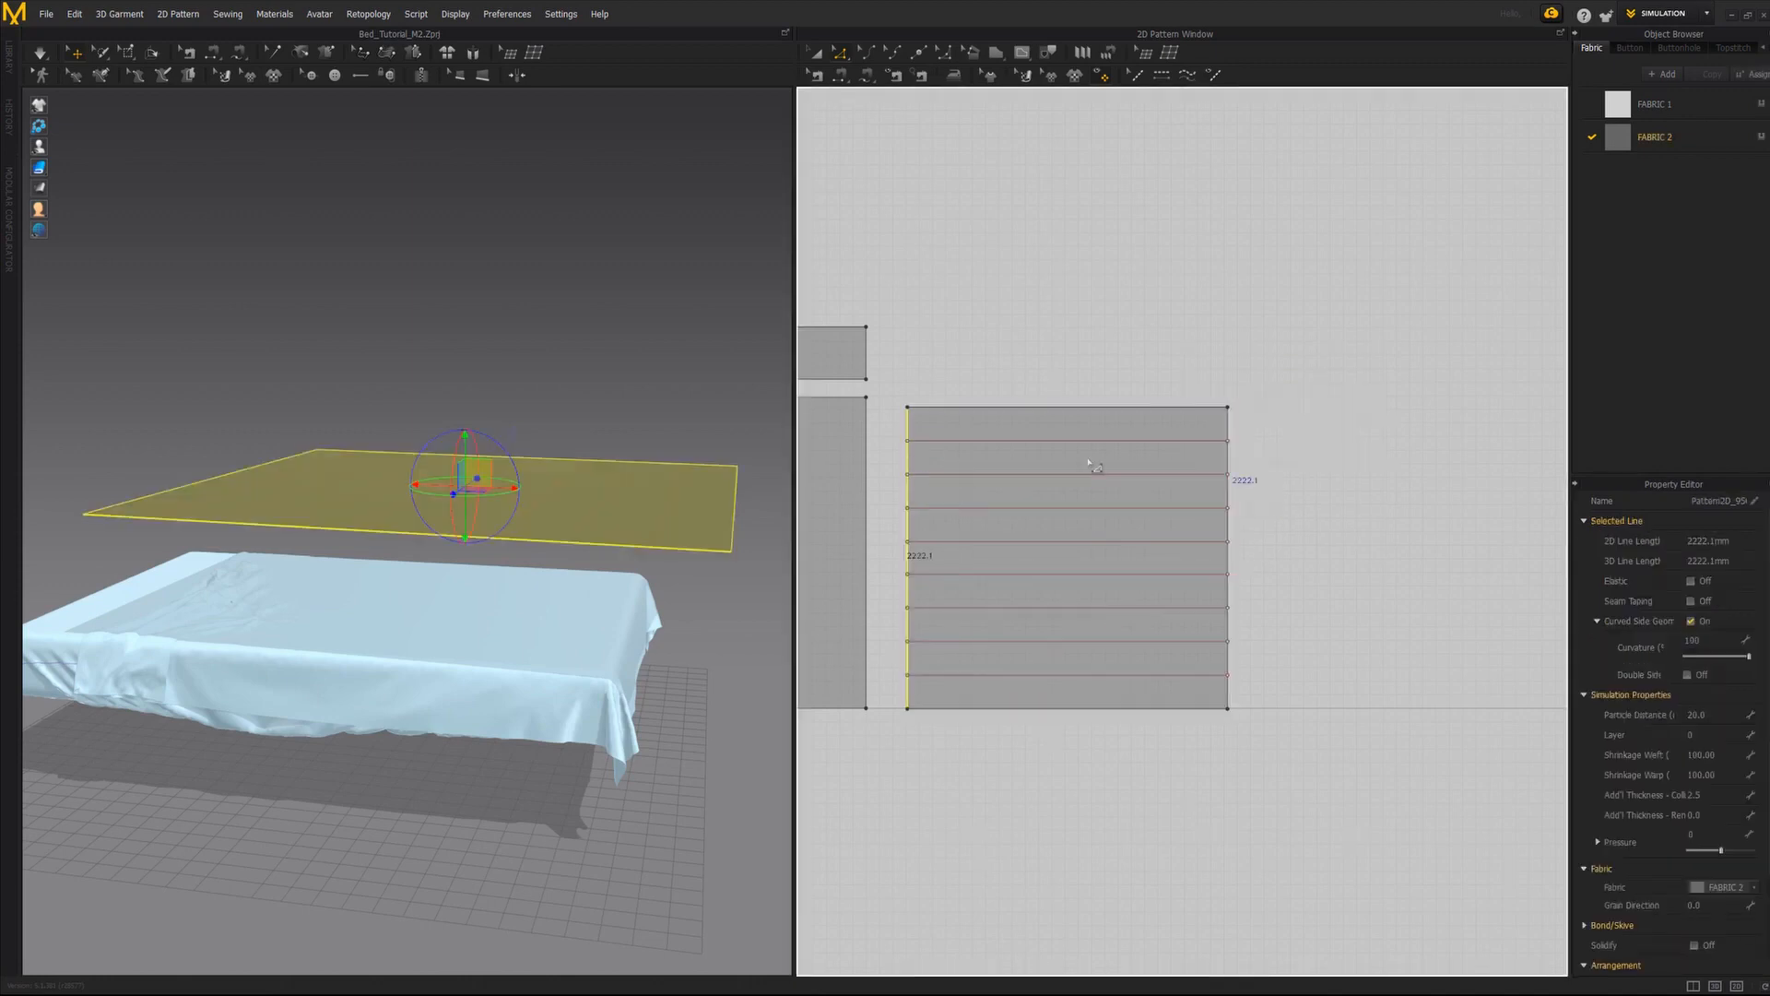
right_click(1238, 471)
click(1282, 533)
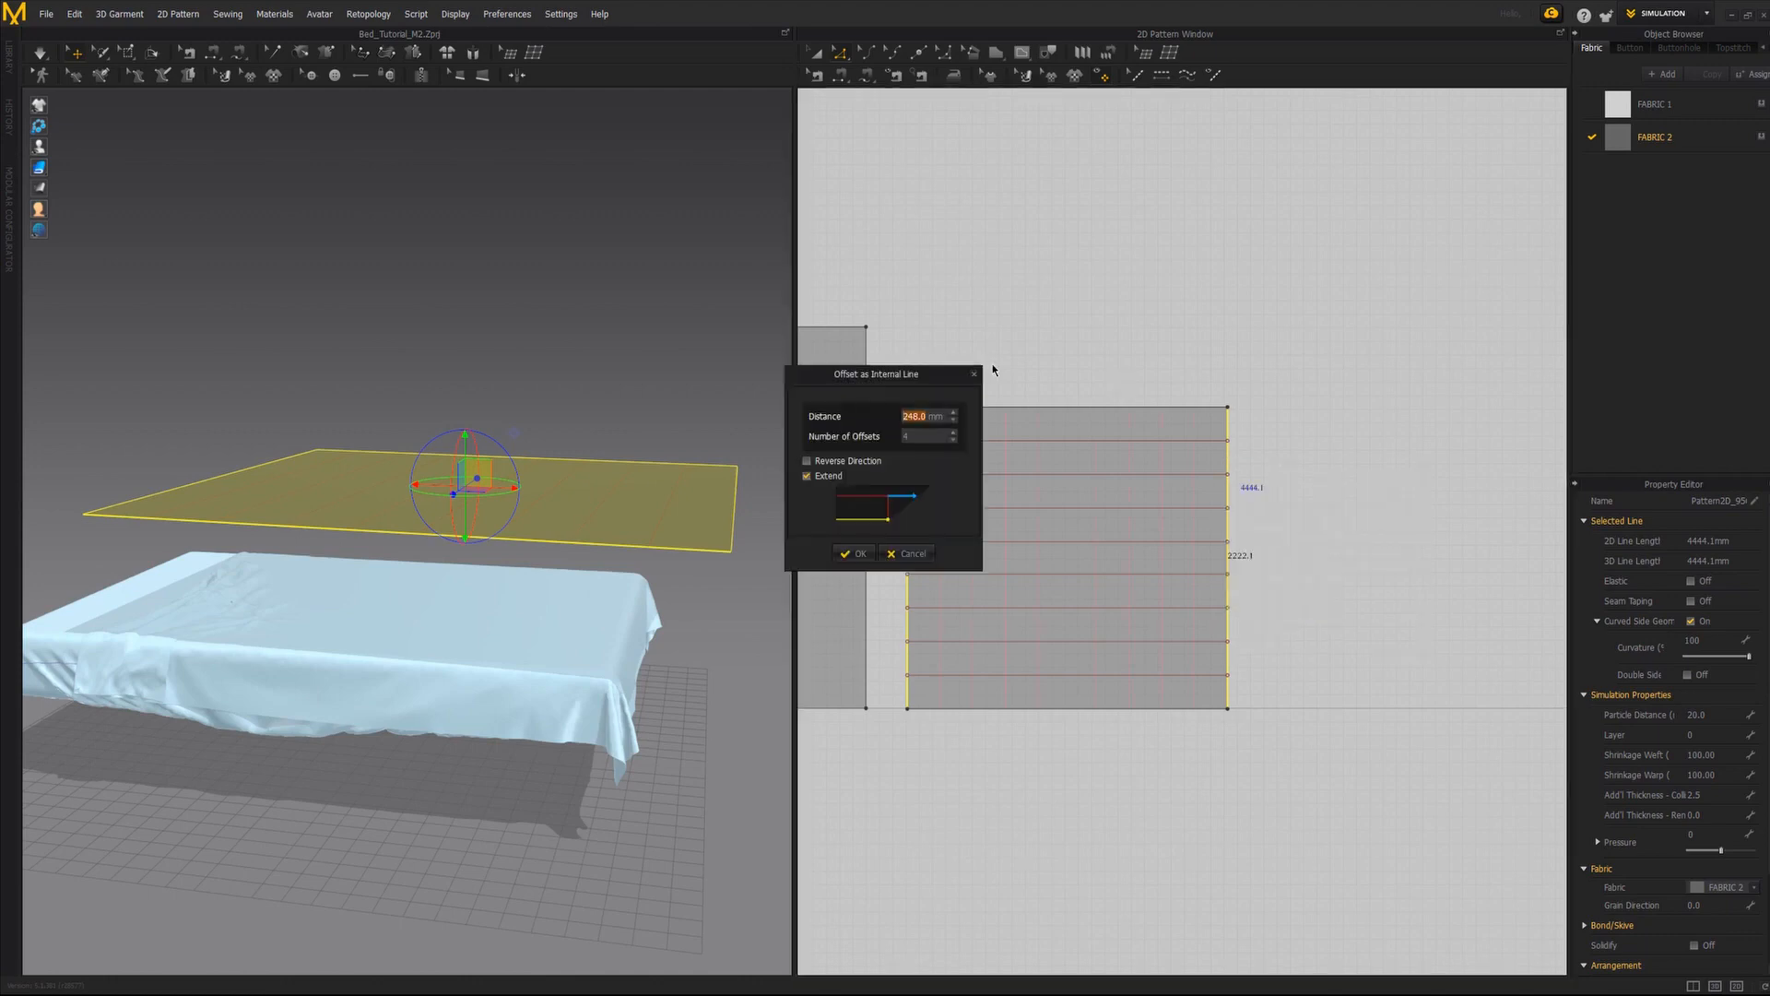
drag(890, 378, 1054, 173)
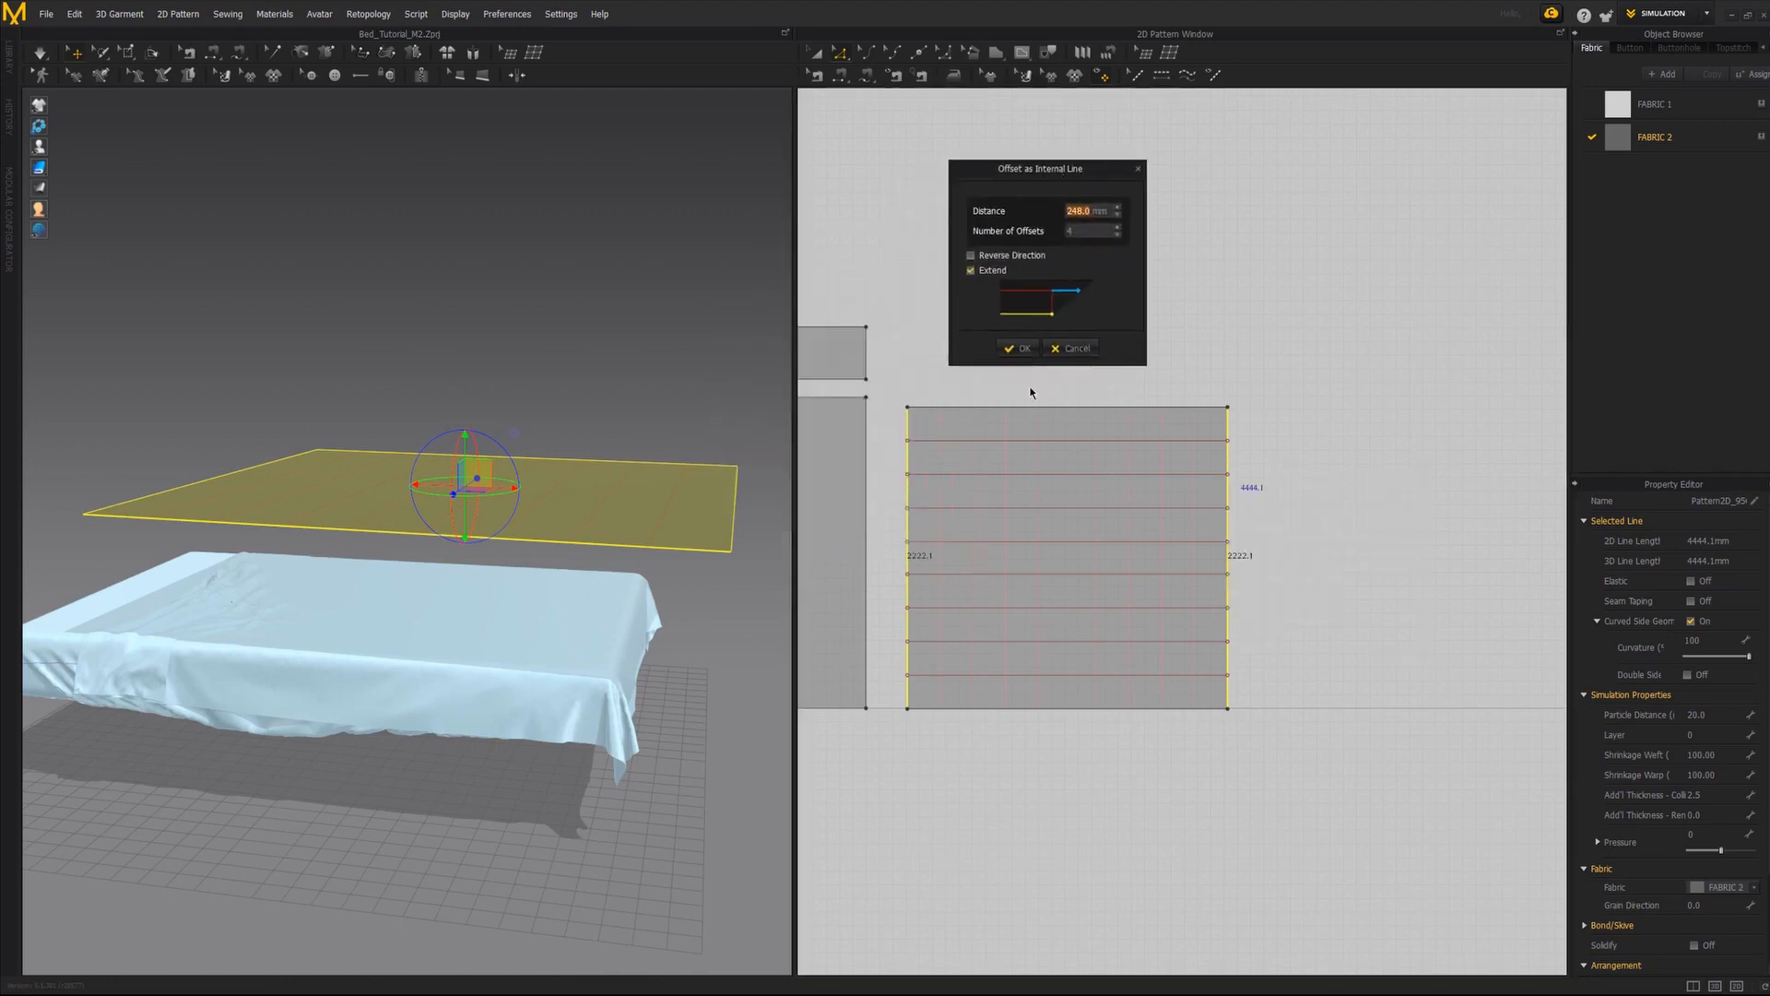
click(1119, 226)
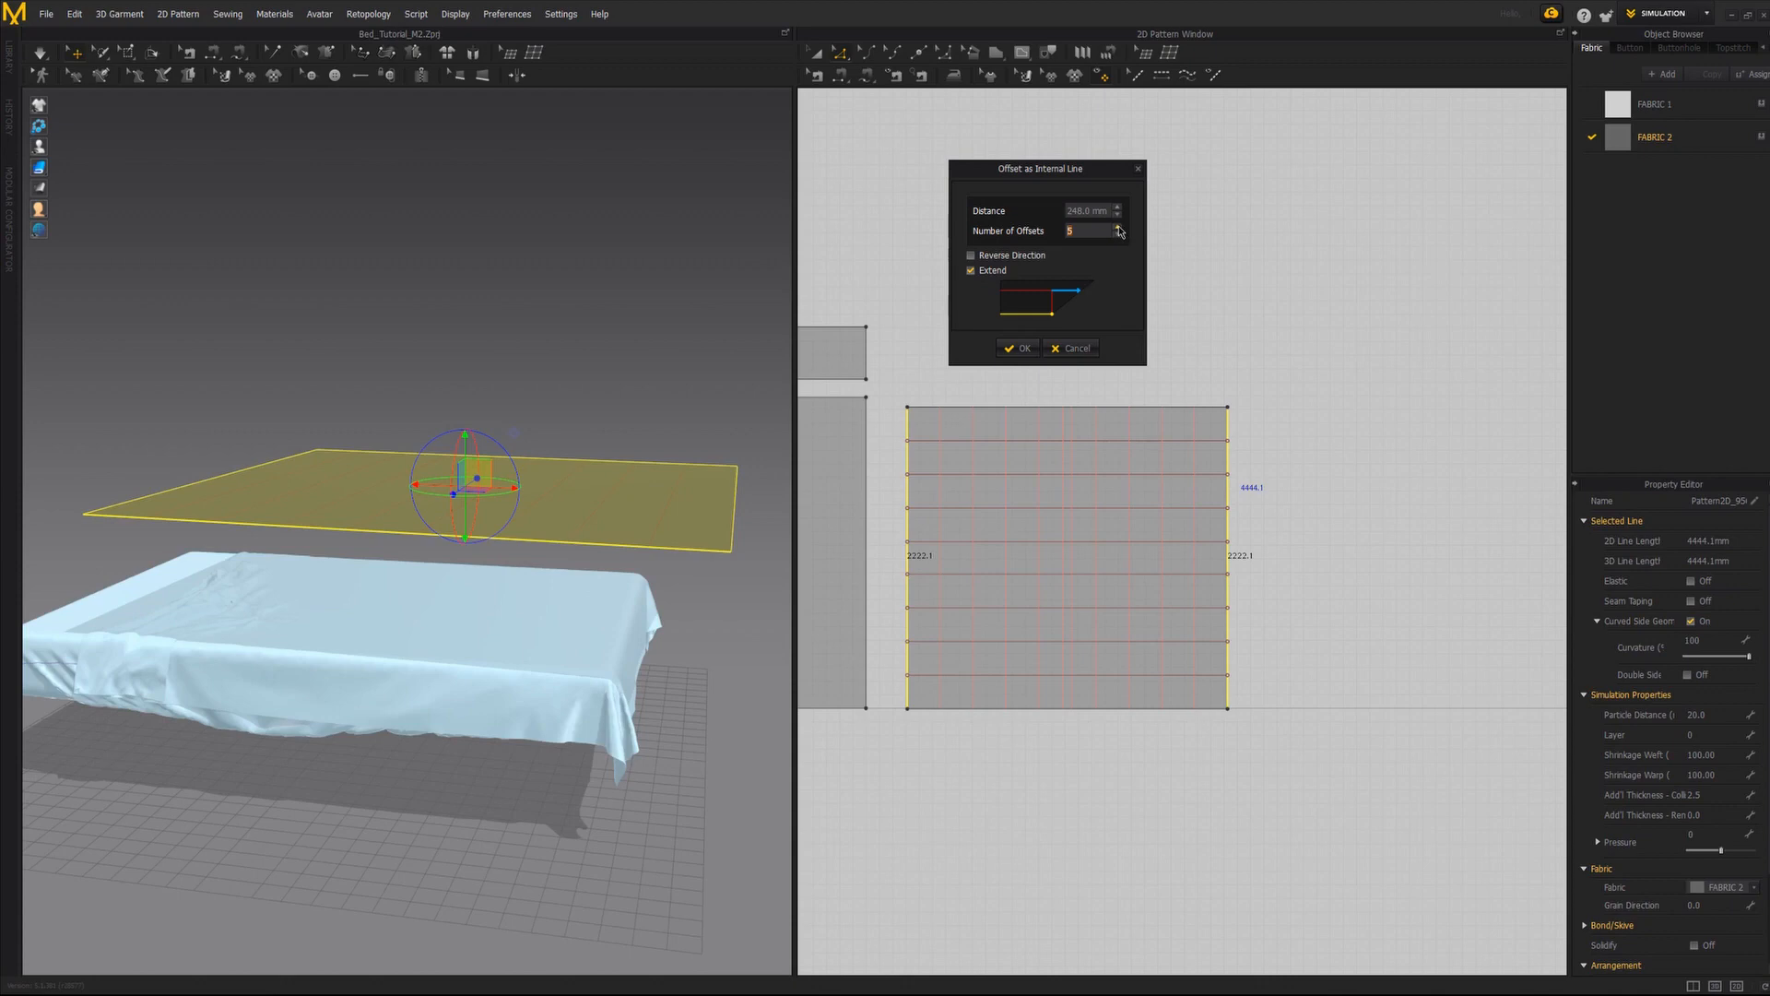
click(1093, 211)
text(268)
key(Return)
click(1018, 348)
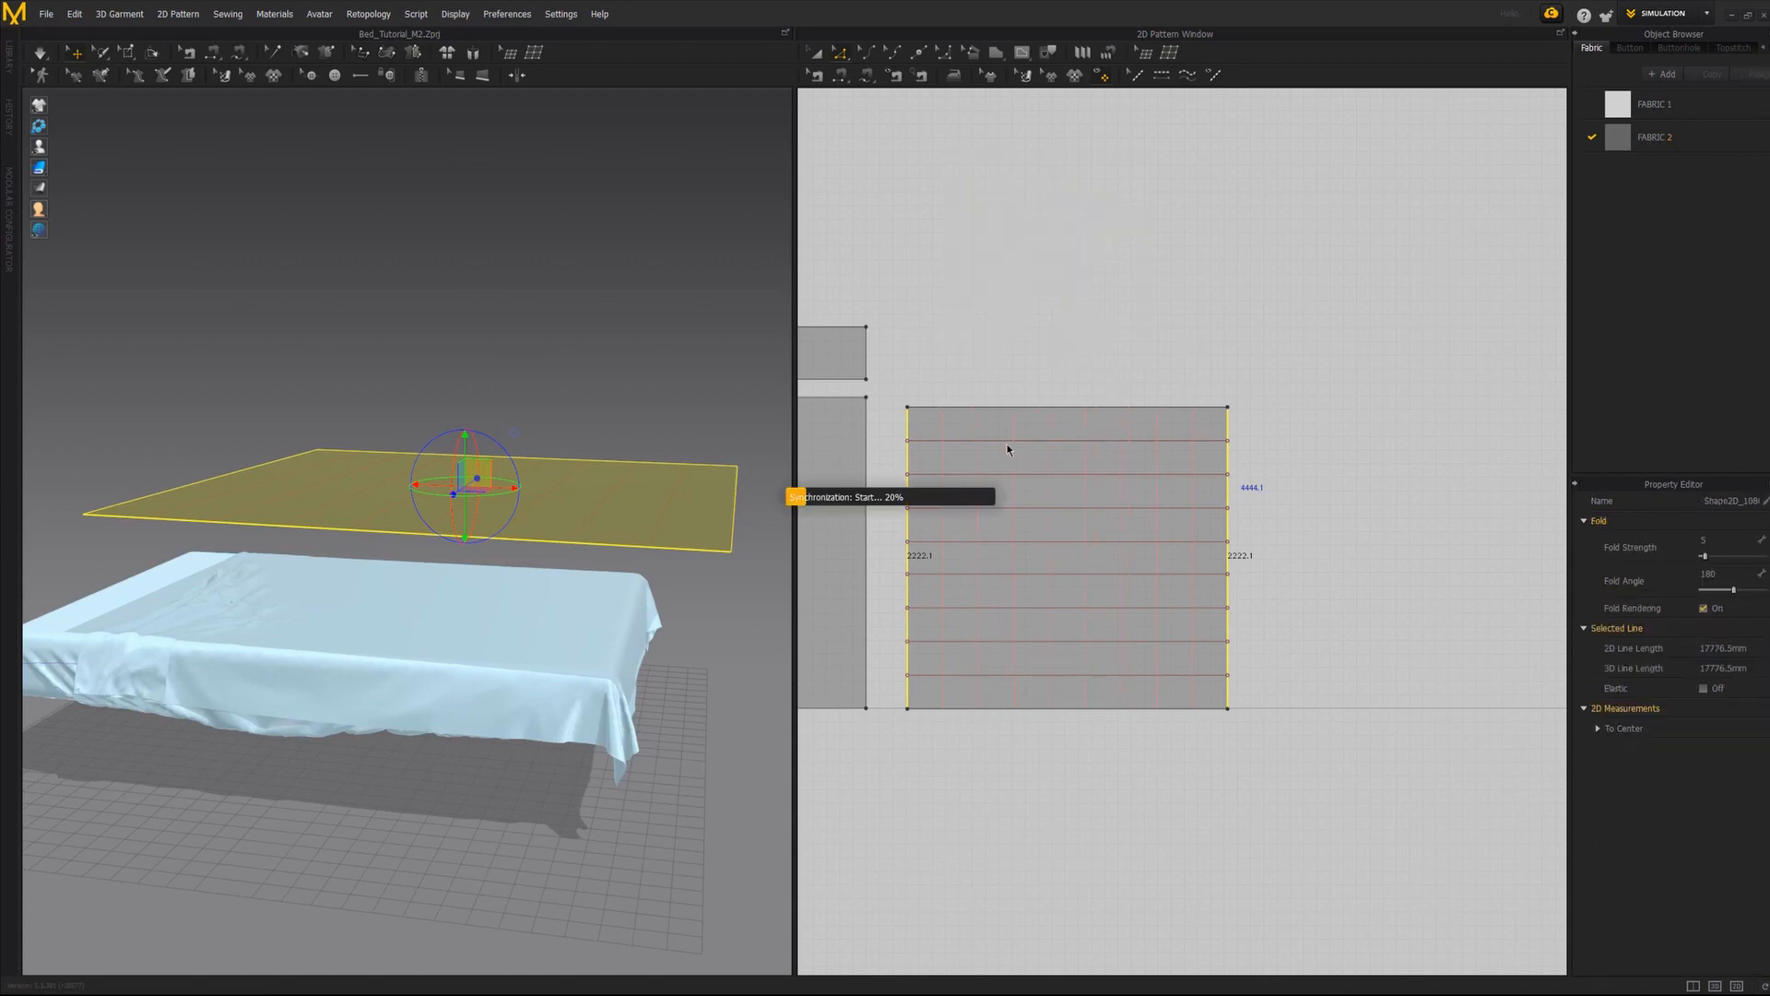
Duplicate the gridded pattern with its internal lines and place the copy beside the original in 2D.
key(a)
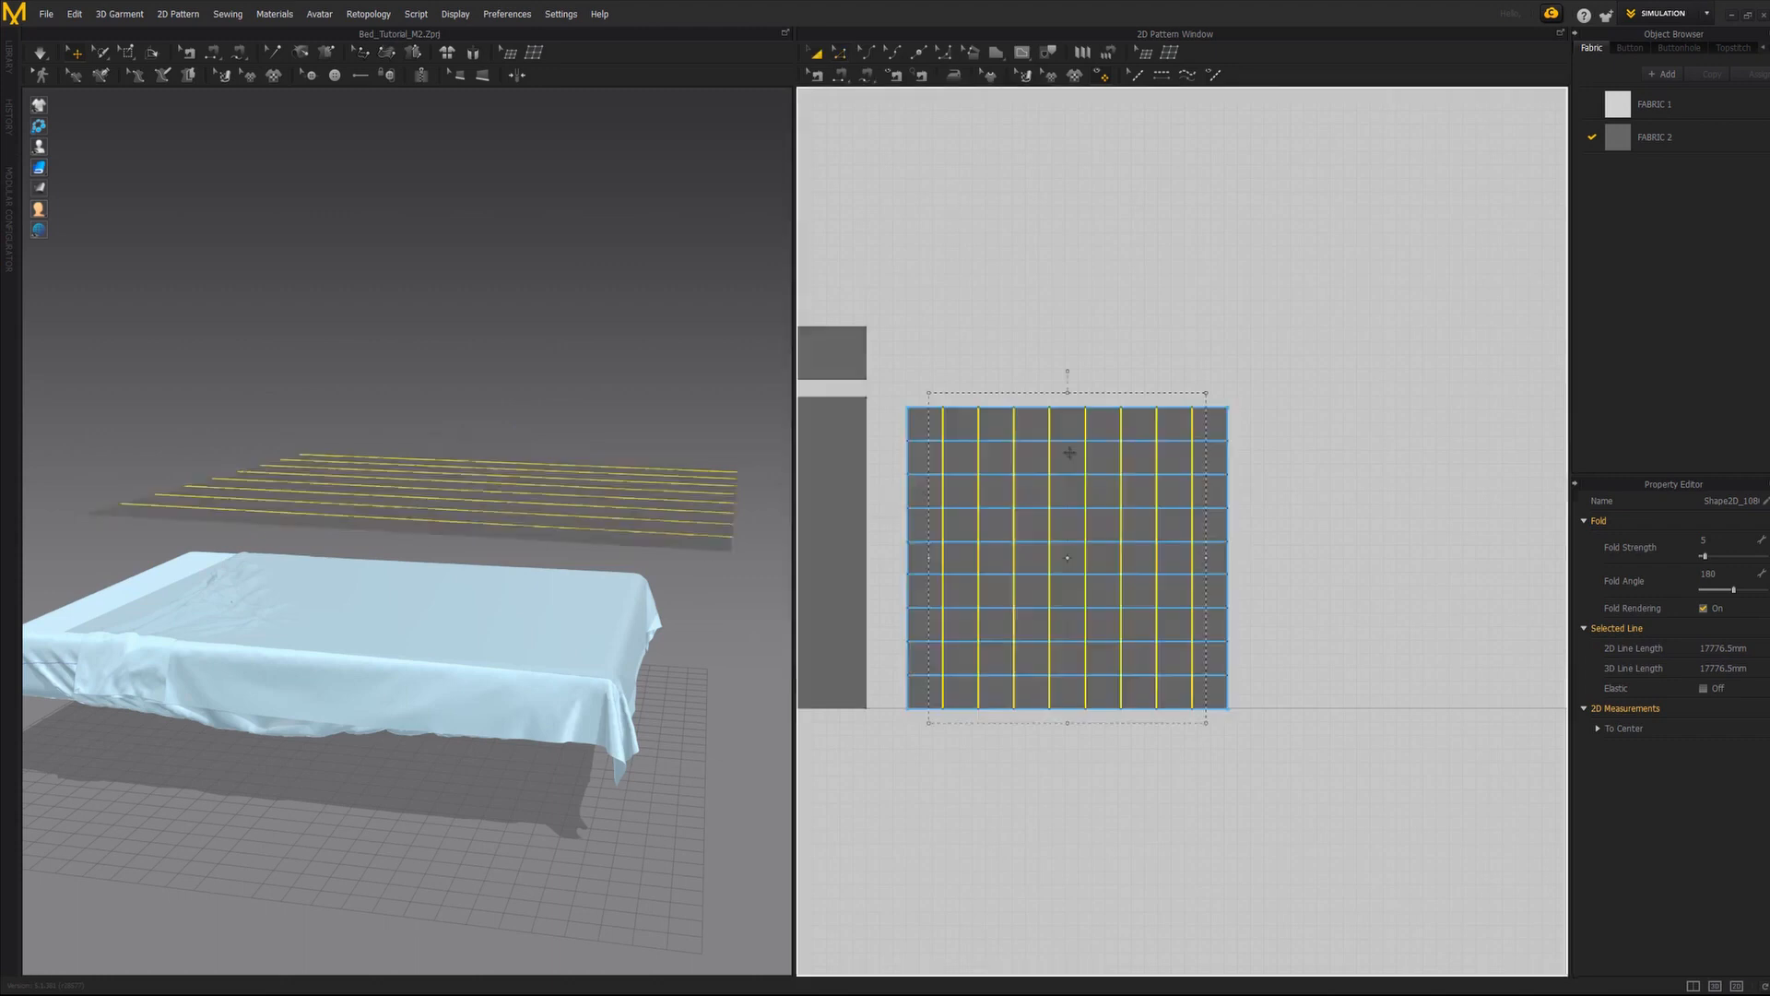
click(1022, 374)
click(1062, 495)
scroll(1060, 516, down, 3)
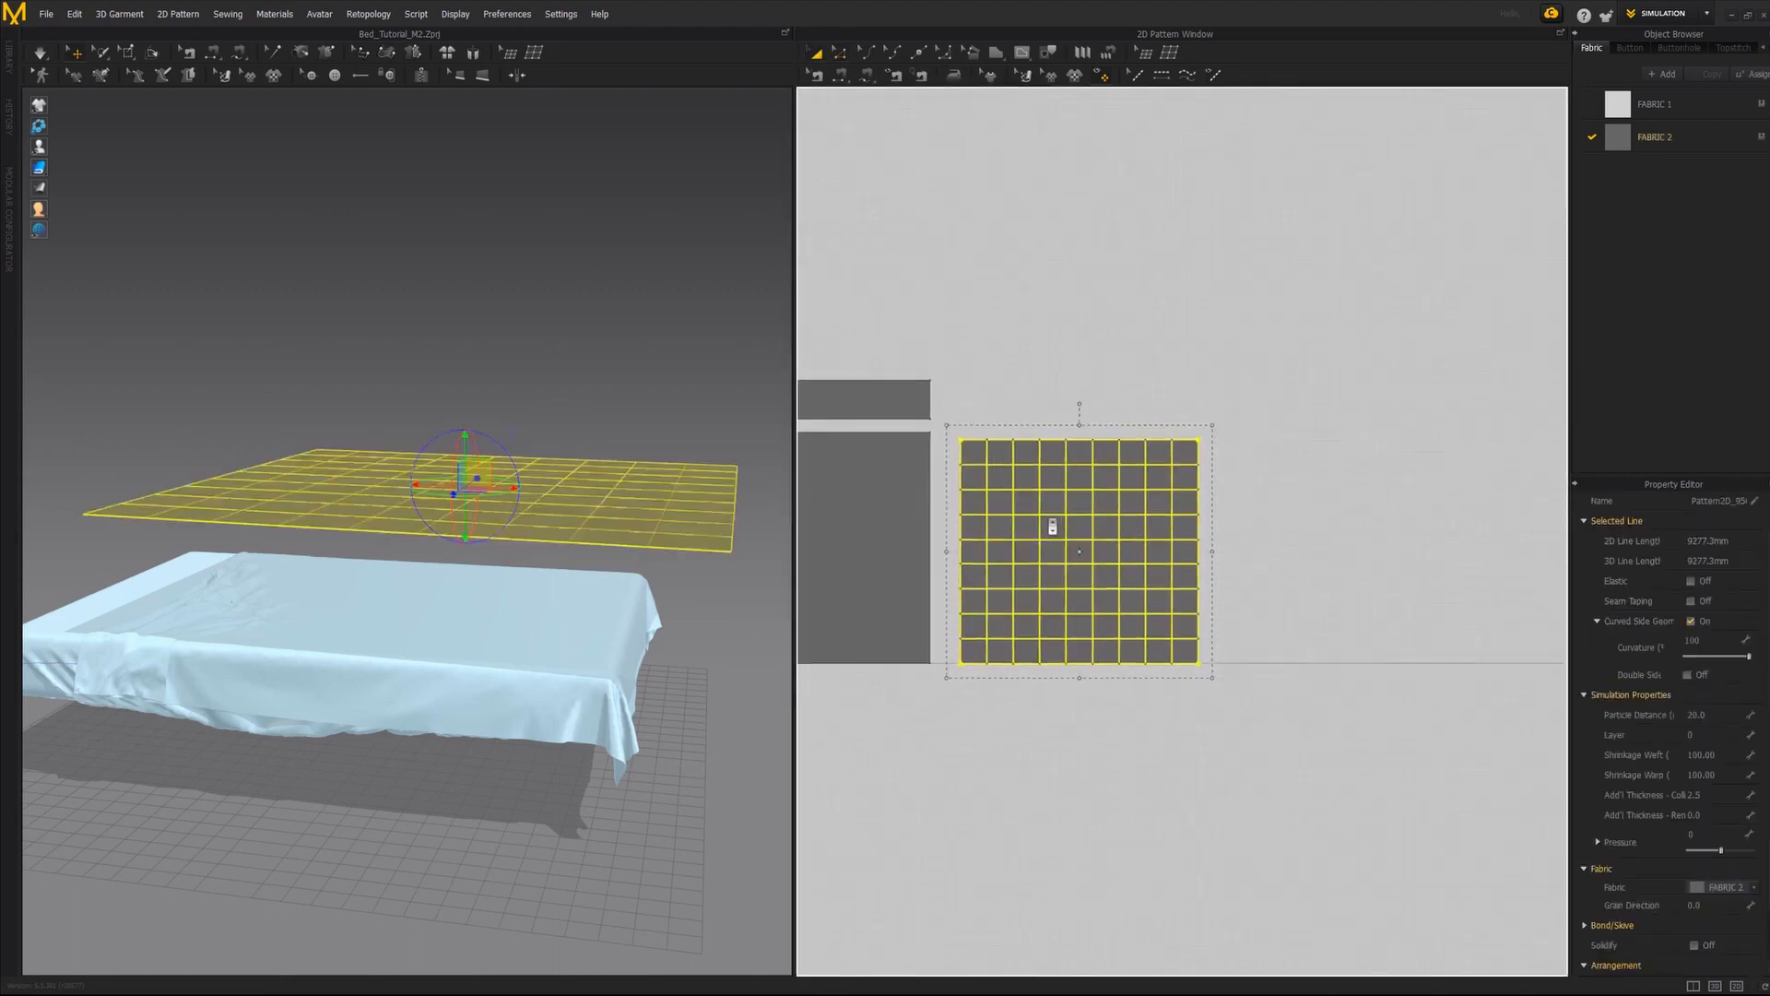
scroll(1033, 525, up, 1)
key(ctrl+v)
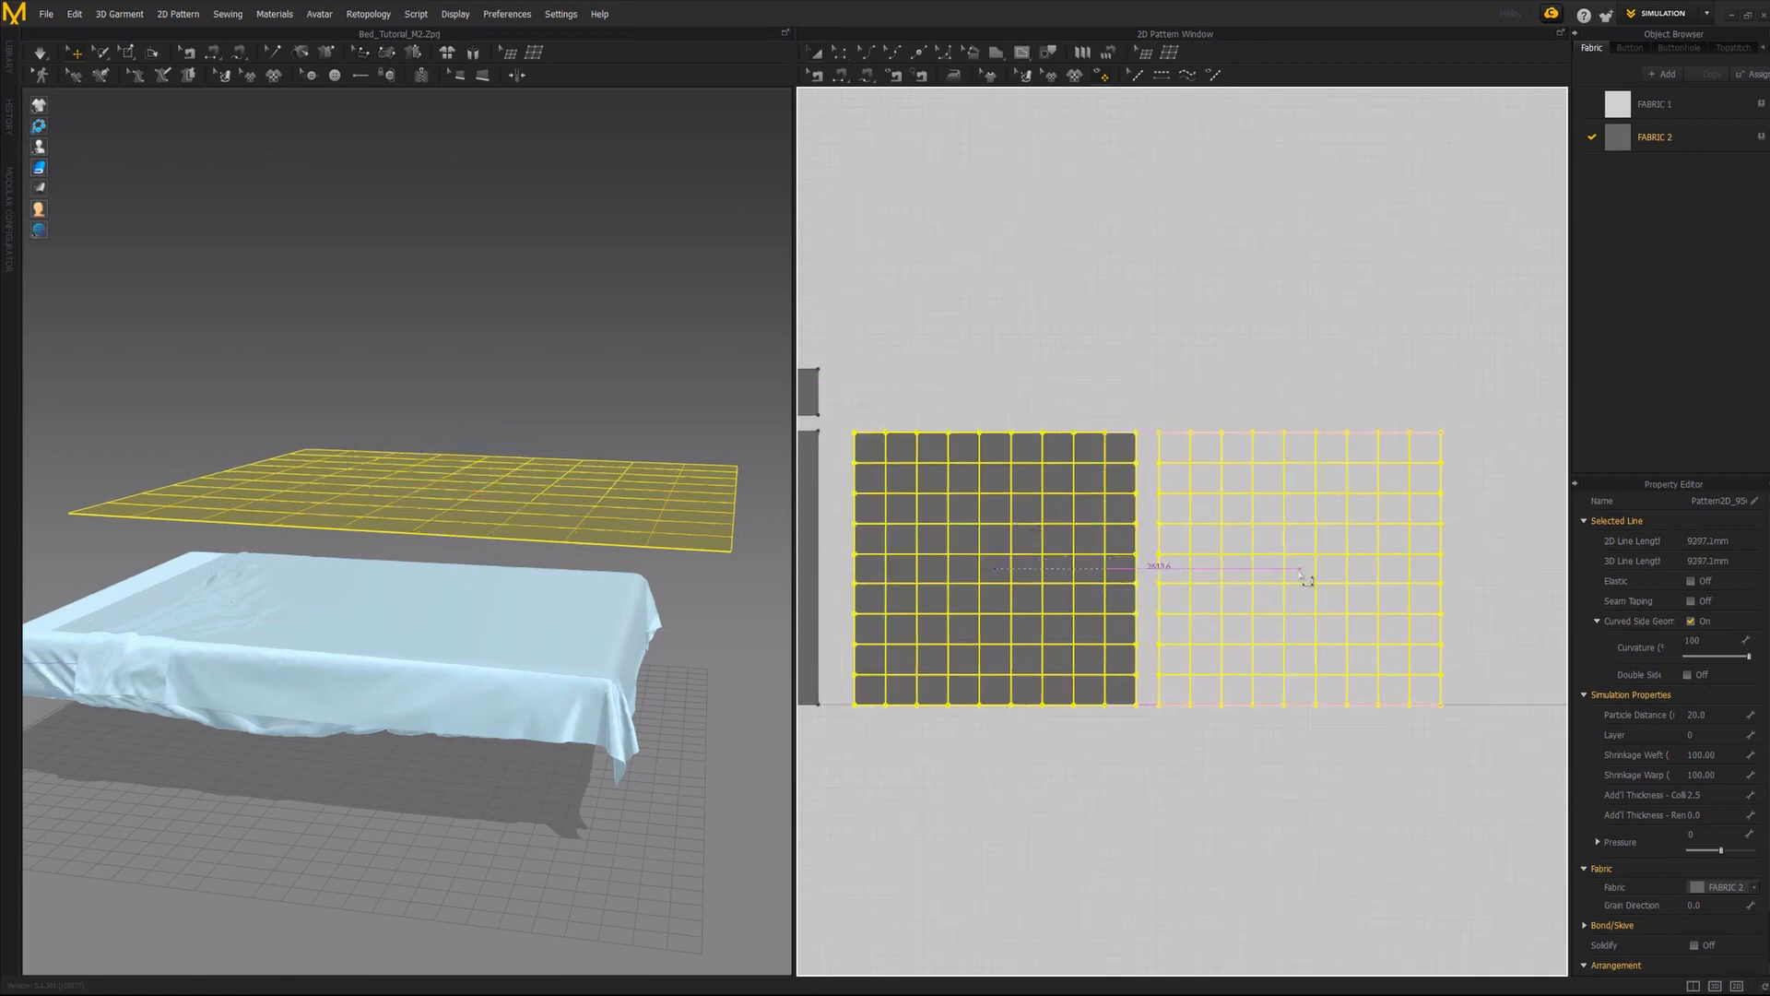
click(1308, 573)
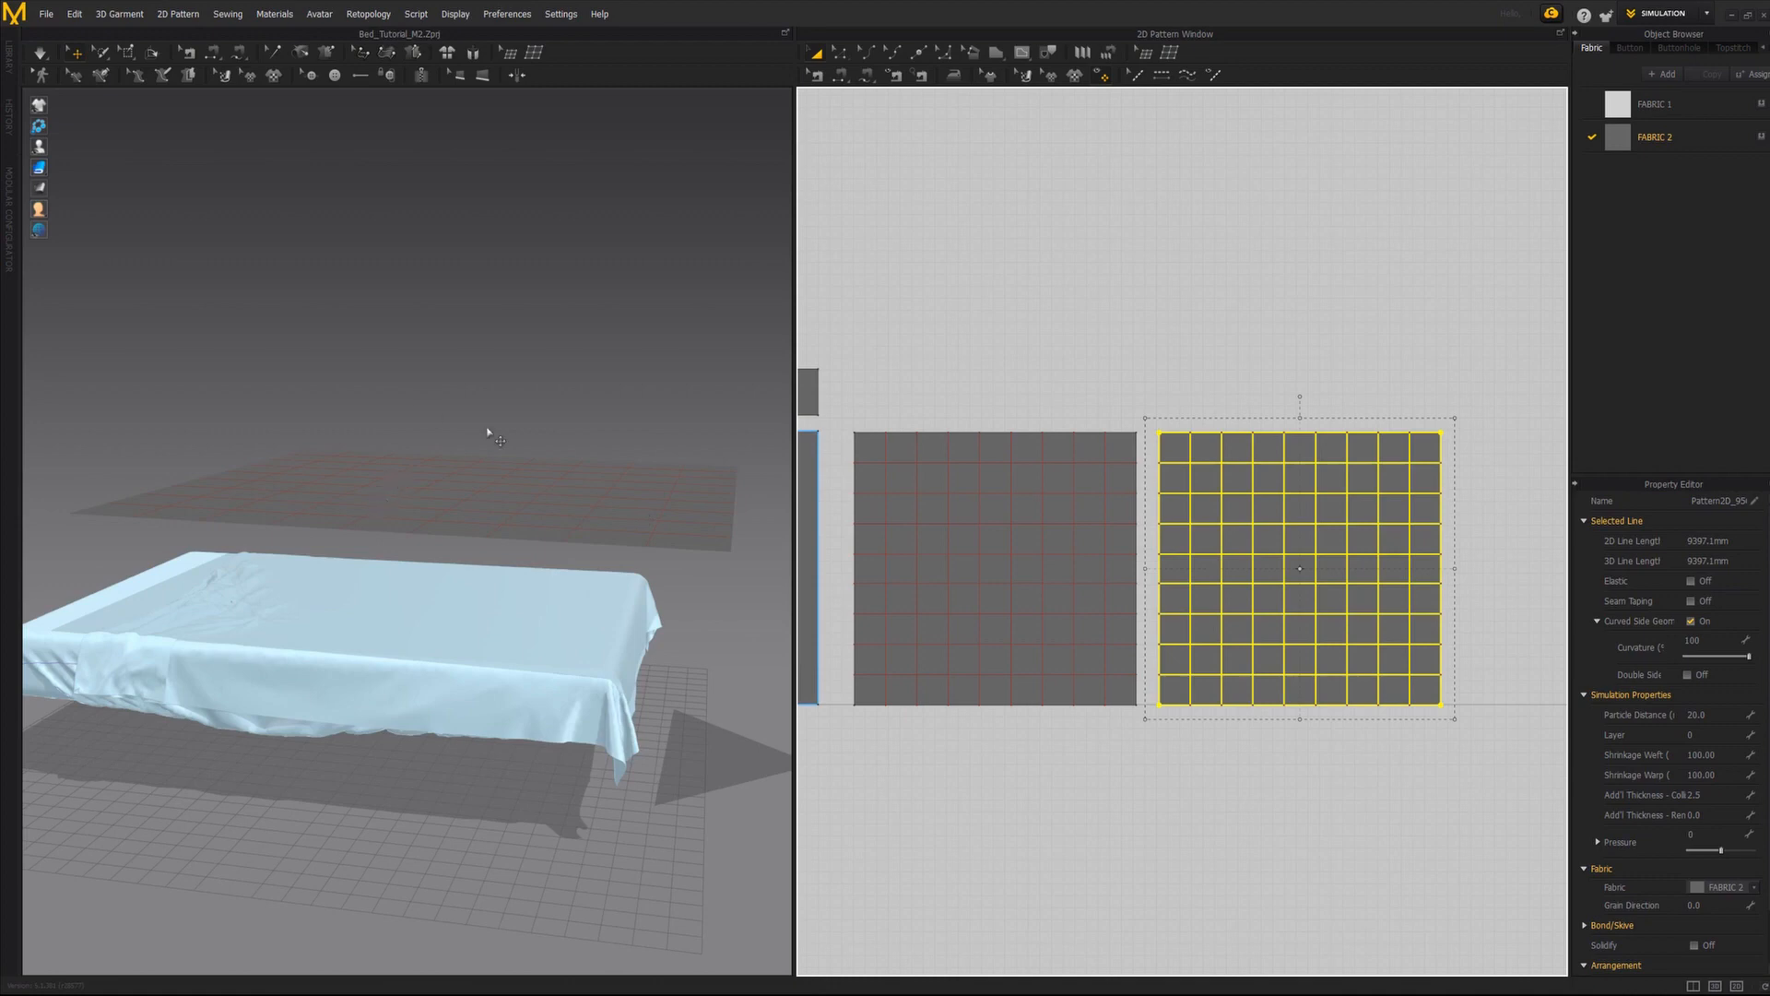
Rotate the copied grid pattern 180 degrees in 3D and place it beneath the original, above the bed.
scroll(480, 512, down, 4)
middle_drag(458, 531, 412, 548)
click(622, 609)
mouse_move(646, 547)
right_down()
mouse_move(652, 482)
mouse_move(652, 545)
right_up()
click(652, 539)
drag(619, 505, 692, 589)
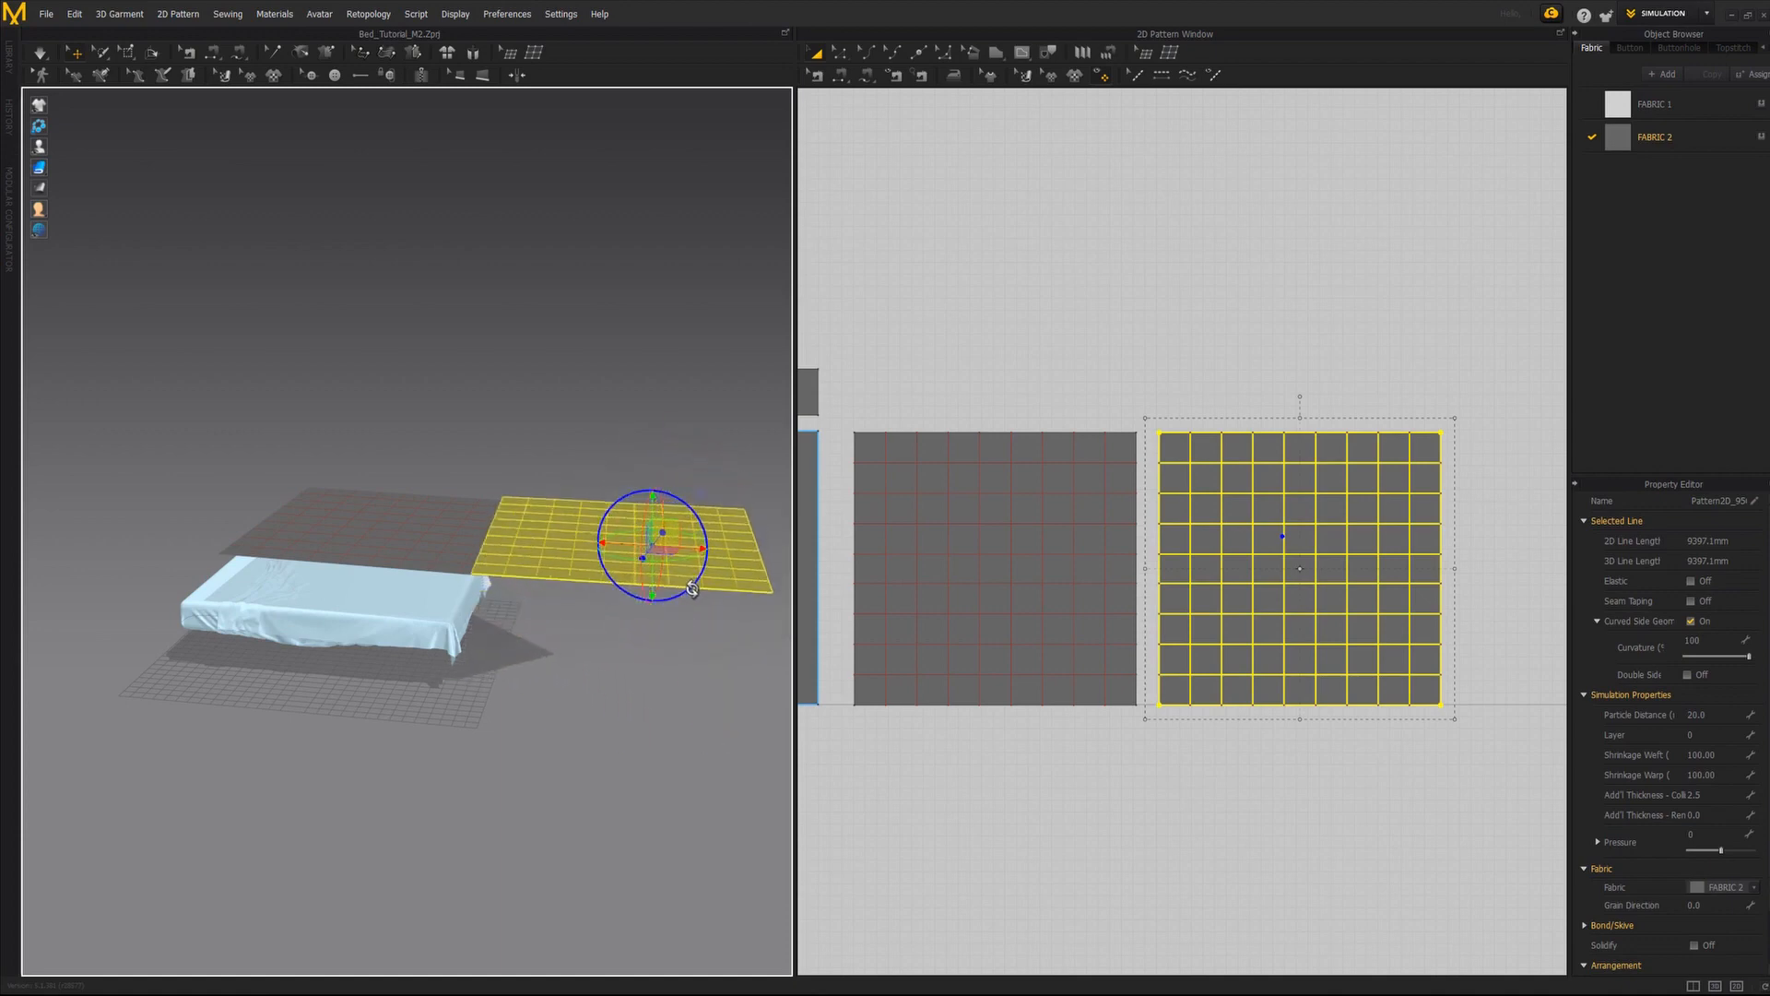
drag(652, 498, 455, 564)
right_drag(512, 562, 609, 530)
drag(553, 579, 561, 578)
click(632, 508)
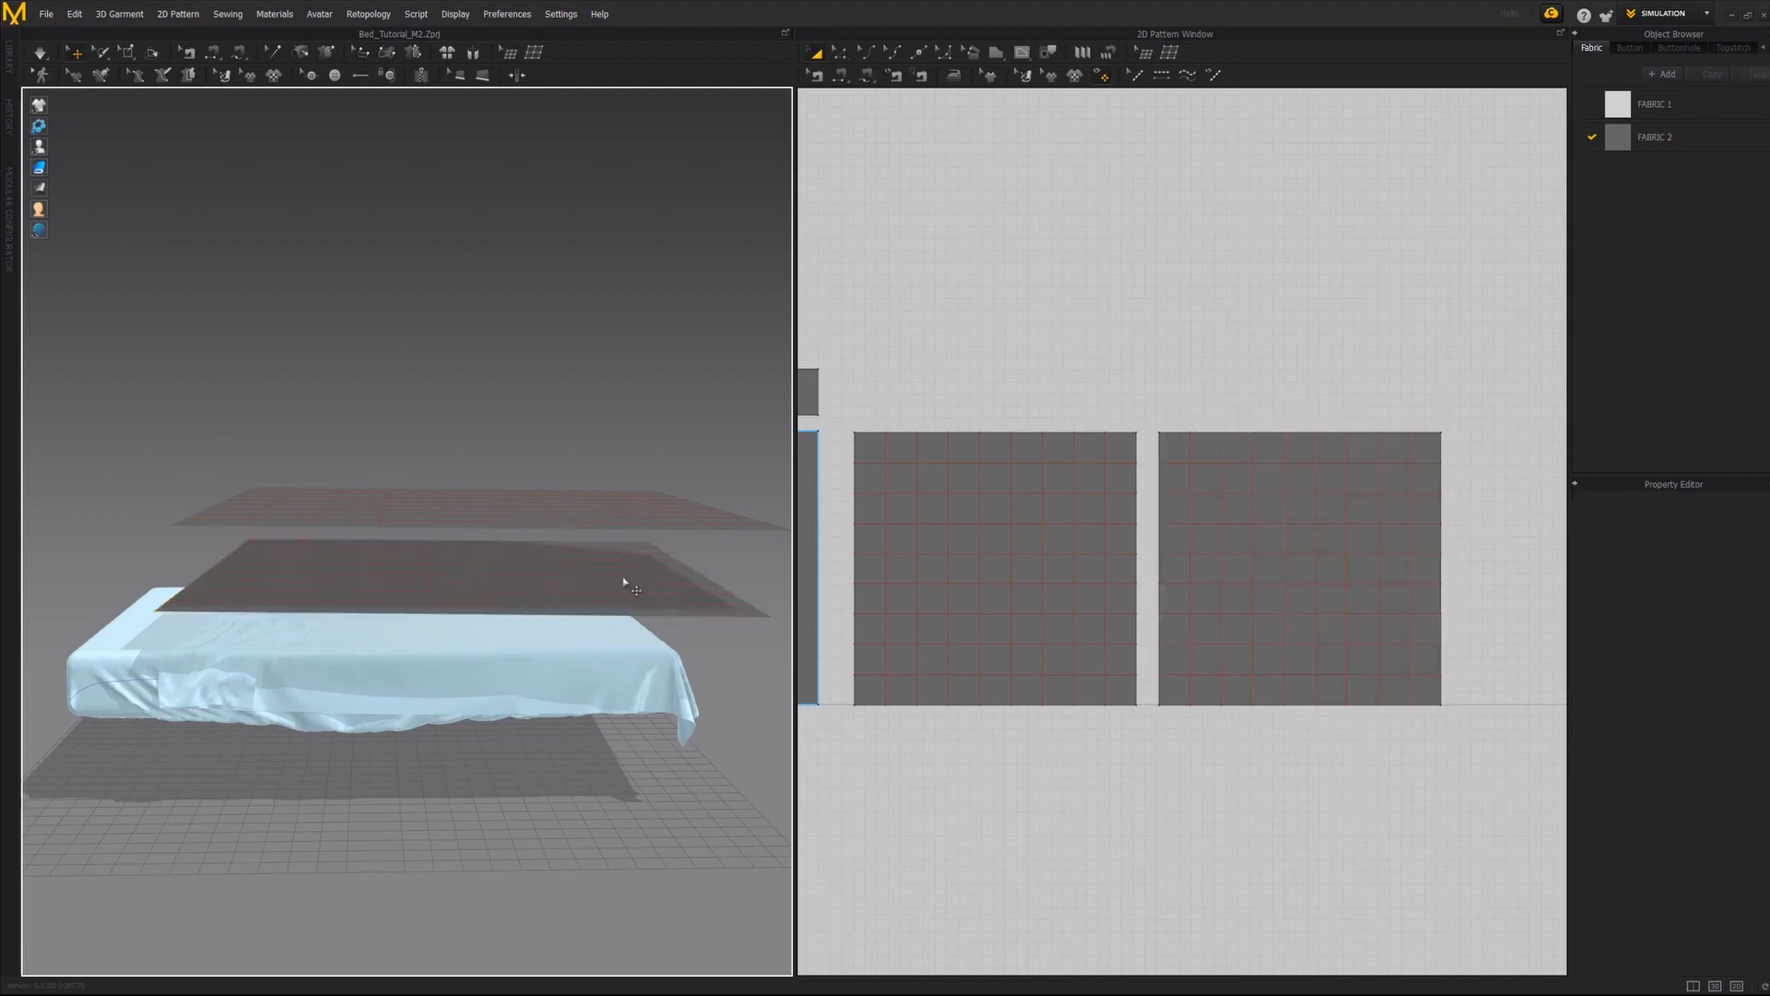
Sew the upper edge of the first grid pattern to the lower edge of the copy with segment sewing.
right_drag(624, 583, 630, 548)
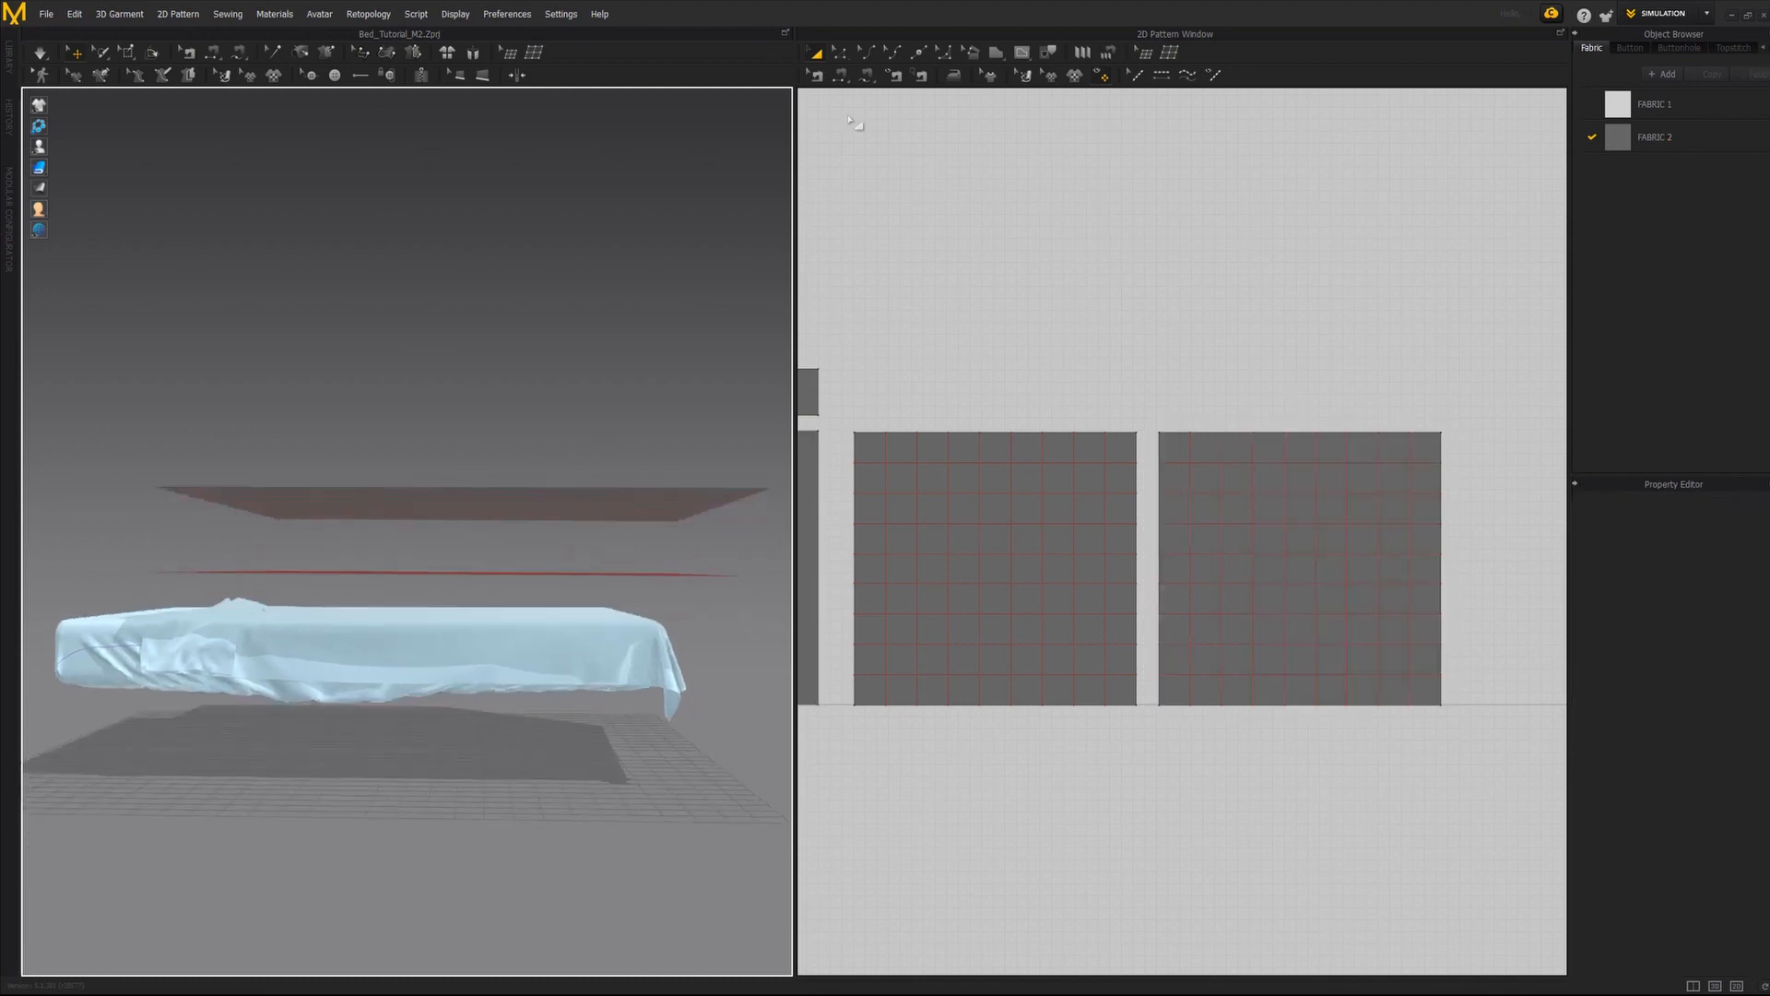
click(840, 75)
scroll(1009, 490, up, 2)
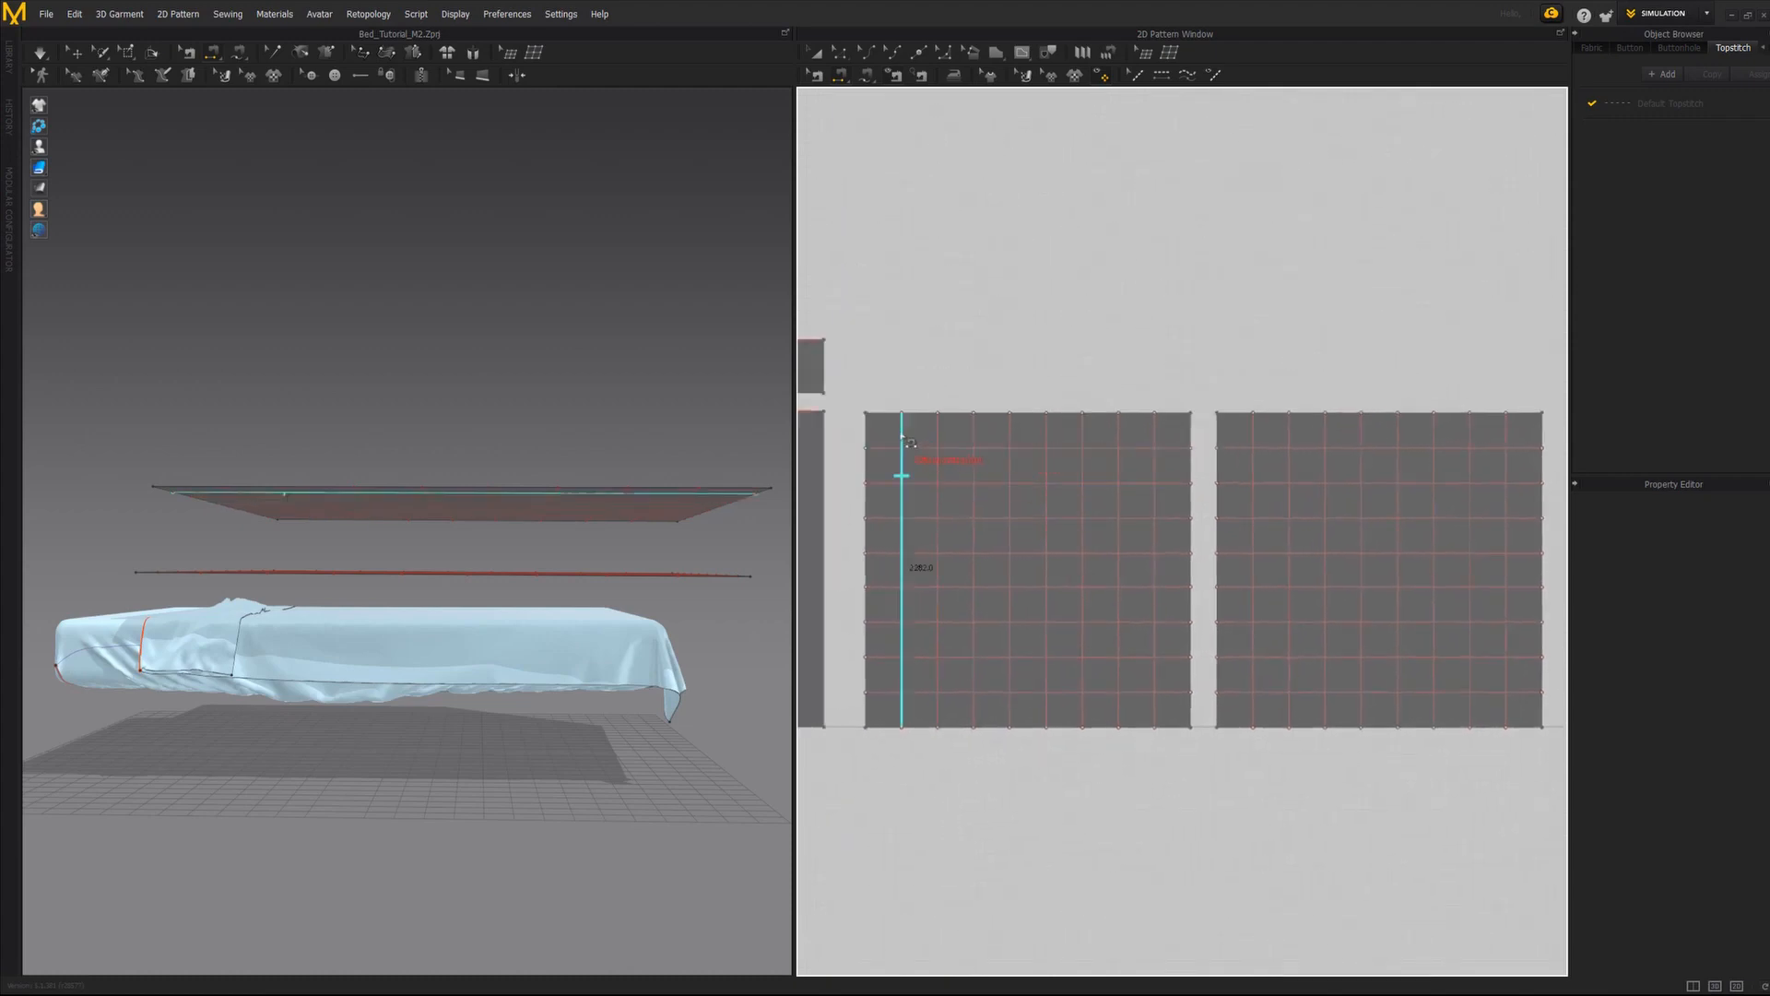
click(919, 417)
right_drag(612, 574, 573, 593)
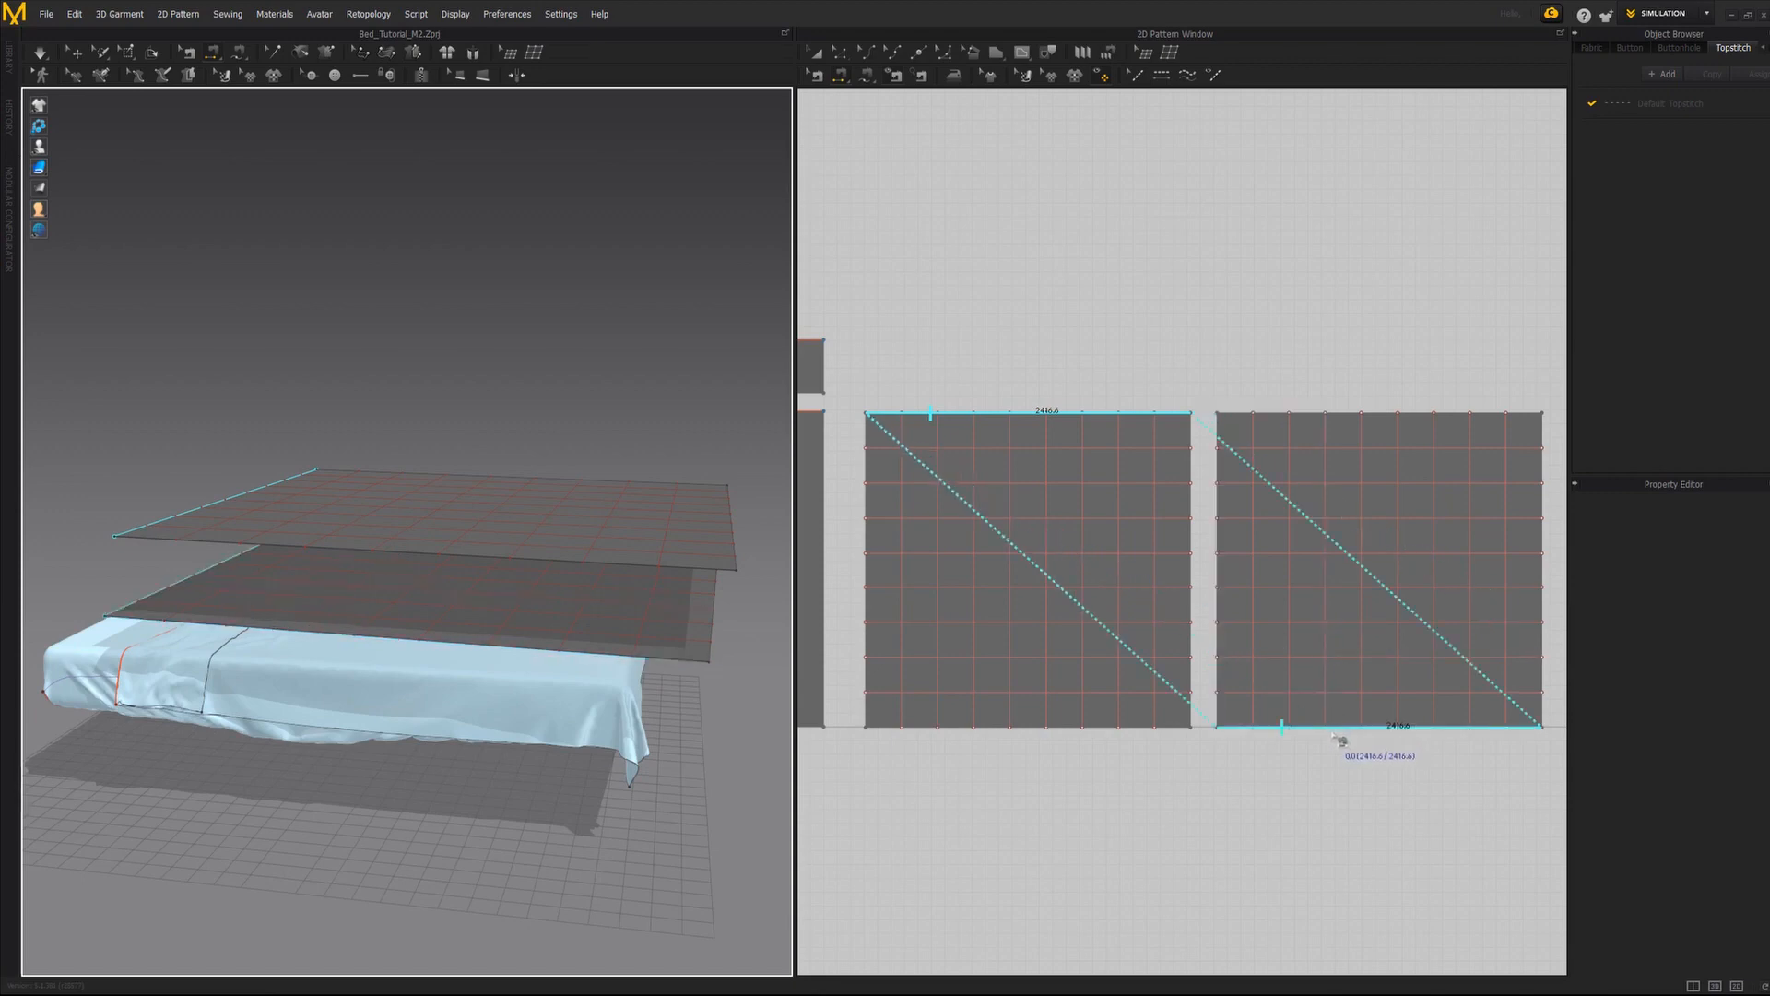
click(1333, 735)
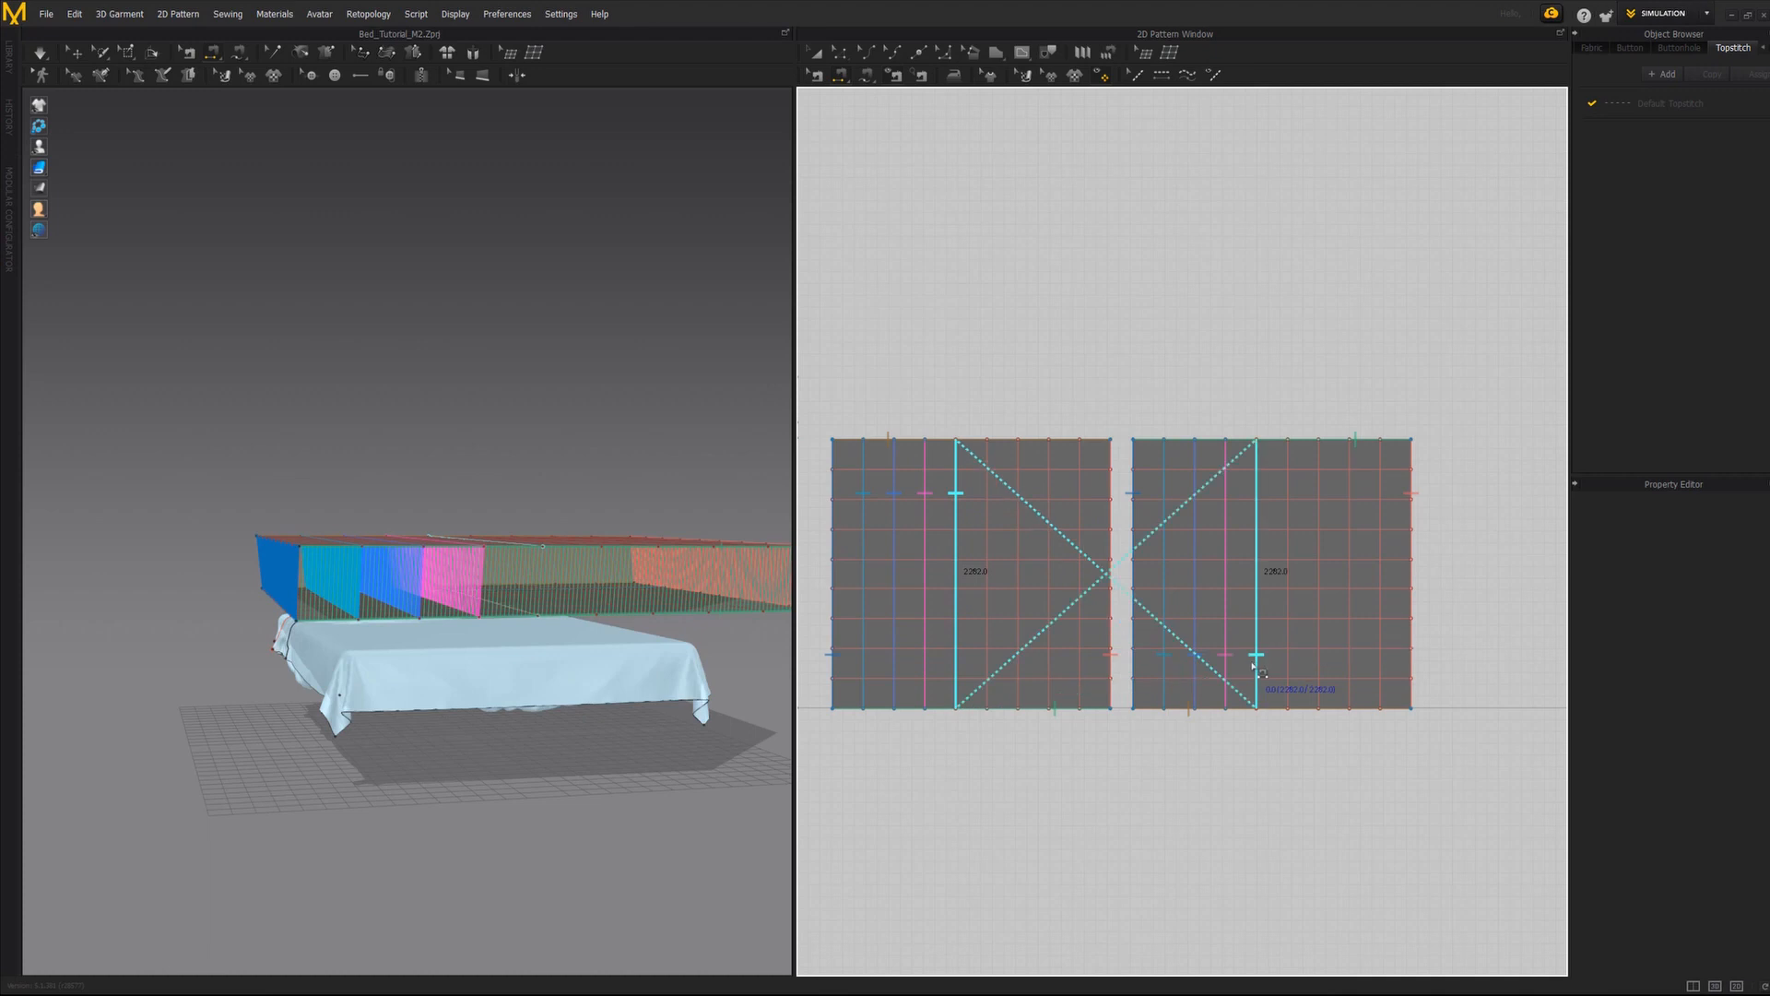
Sew the remaining vertical internal lines of the first grid pattern to the matching lines of the copy, with reversed direction.
click(1253, 666)
click(987, 494)
click(1287, 663)
click(1018, 493)
click(1319, 664)
click(1049, 493)
click(1349, 664)
click(1080, 488)
key(ctrl+z)
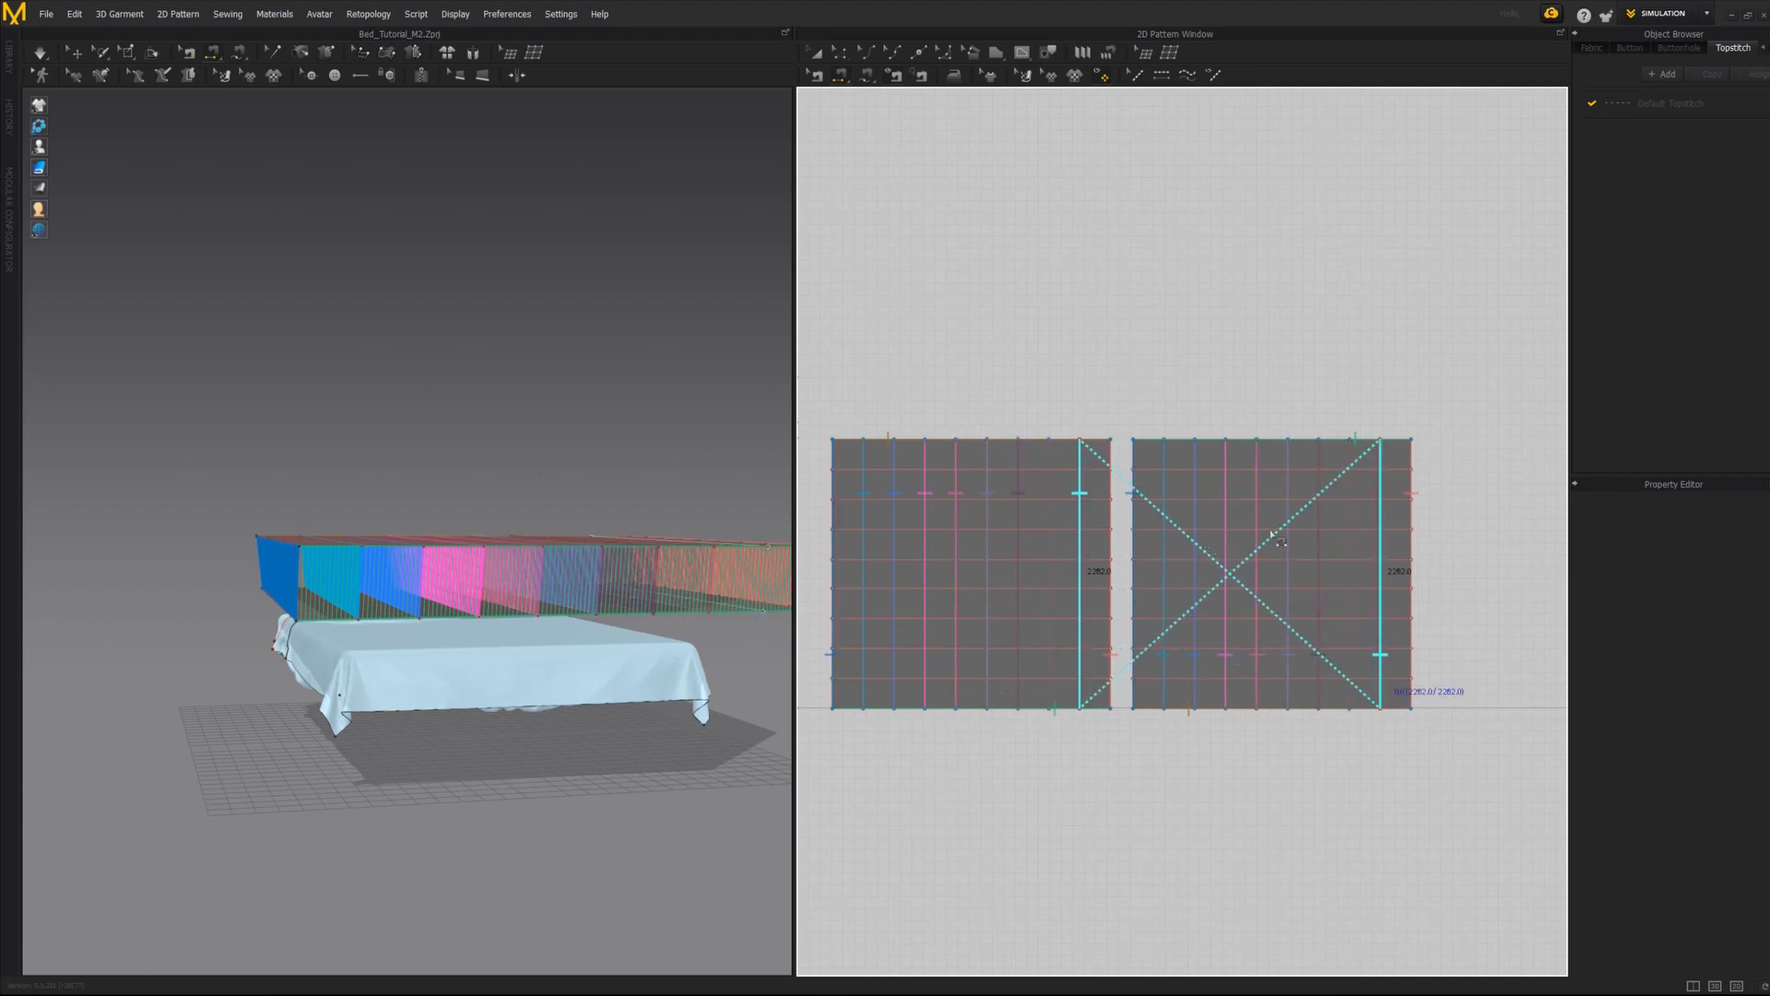
click(1381, 599)
Sew the horizontal internal lines of the first grid pattern to the copy's lines in opposite vertical order.
right_drag(620, 581, 463, 577)
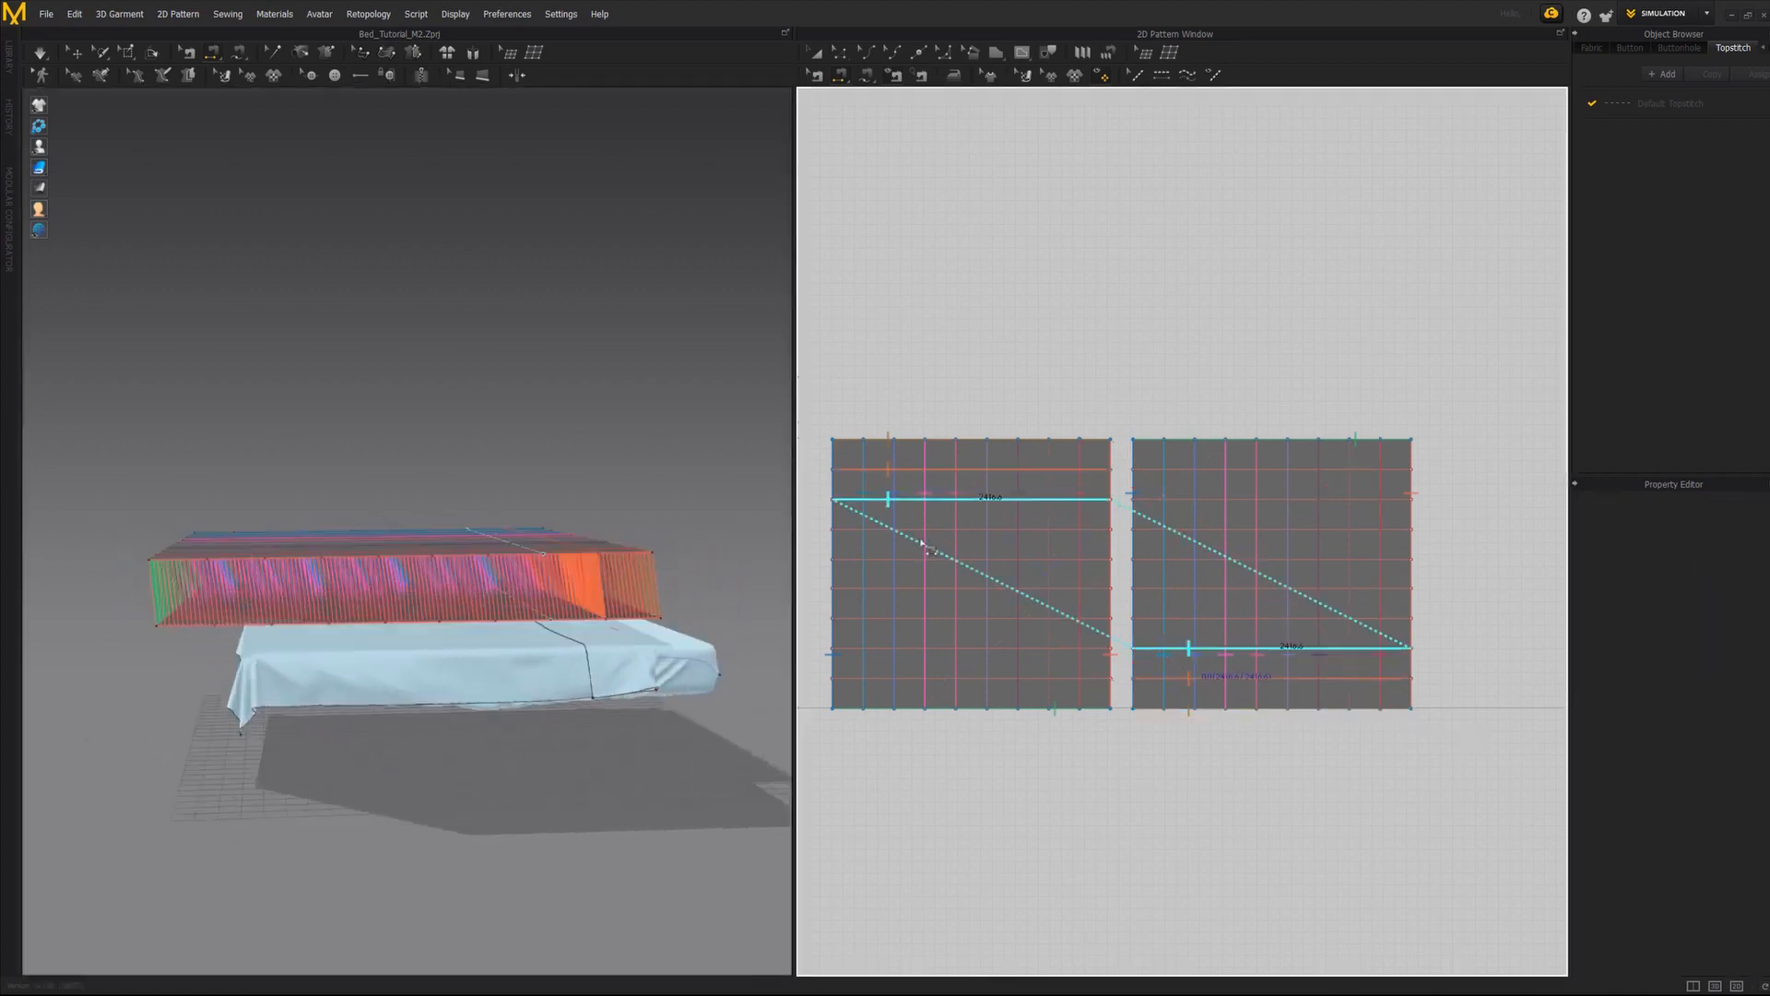
click(1157, 653)
click(908, 532)
click(1157, 623)
click(908, 562)
click(1158, 594)
click(885, 648)
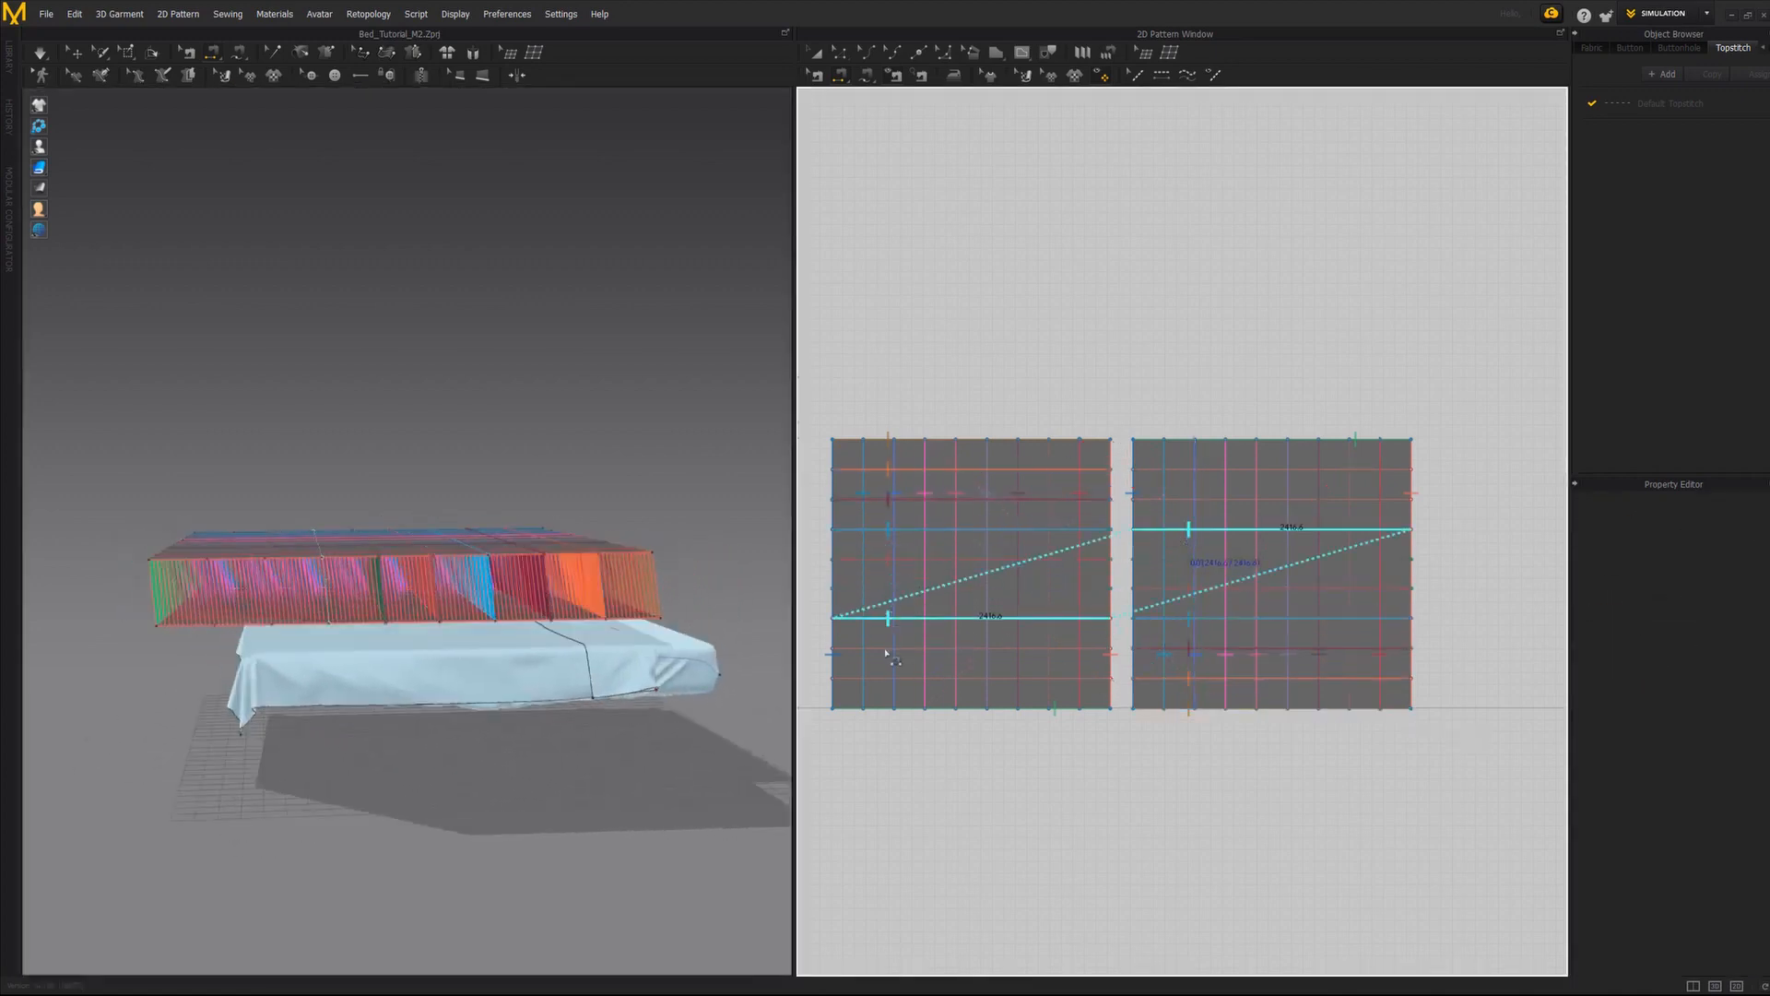
click(883, 681)
click(1164, 472)
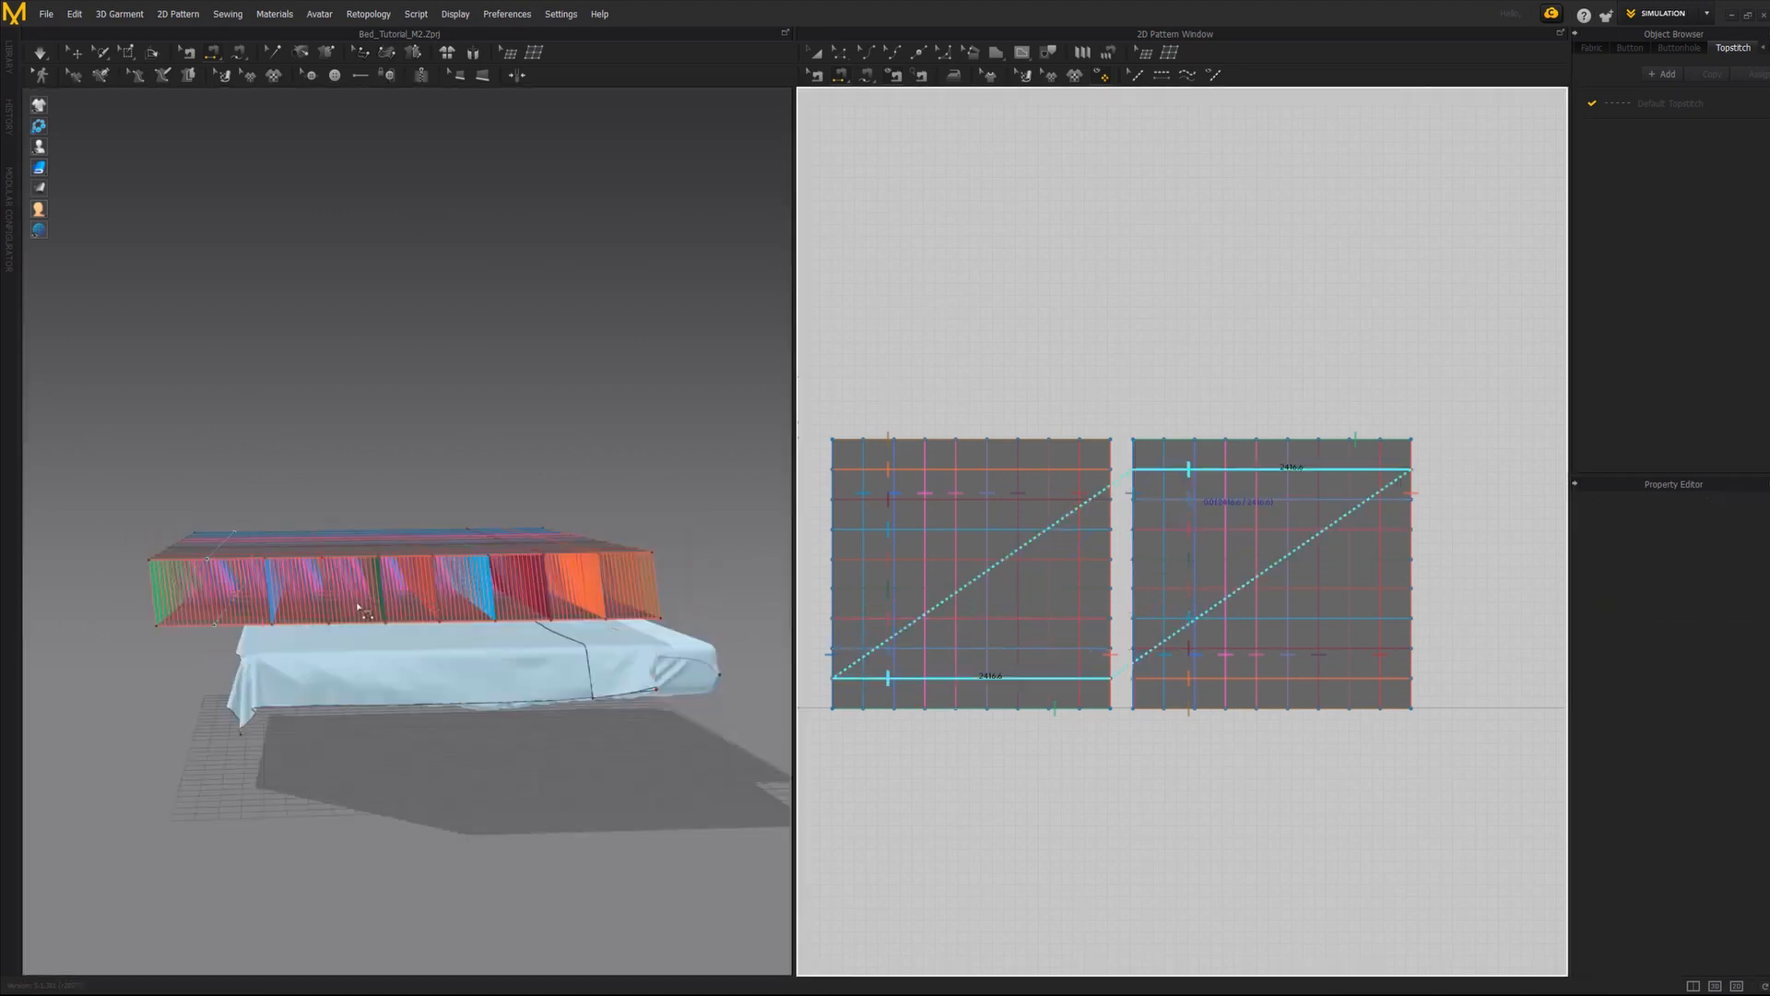
Simulate the two sewn grid patterns so they join into a duvet and drop onto the bed.
click(380, 585)
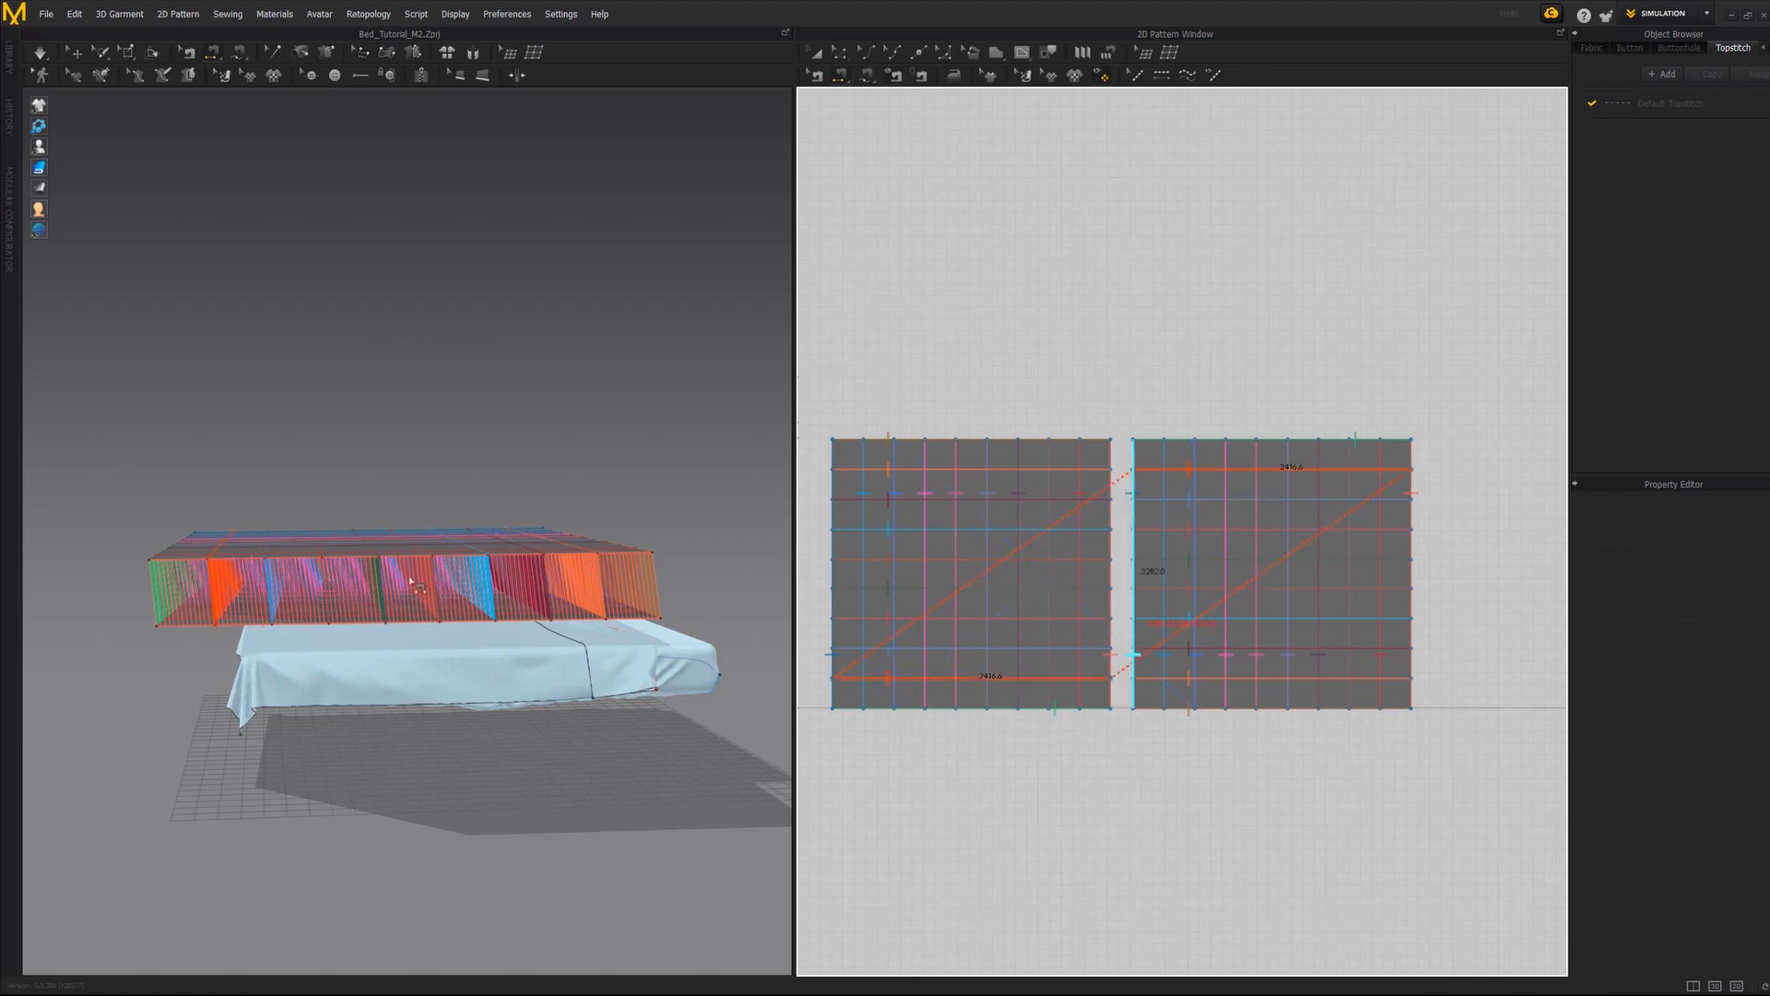
right_drag(327, 609, 399, 604)
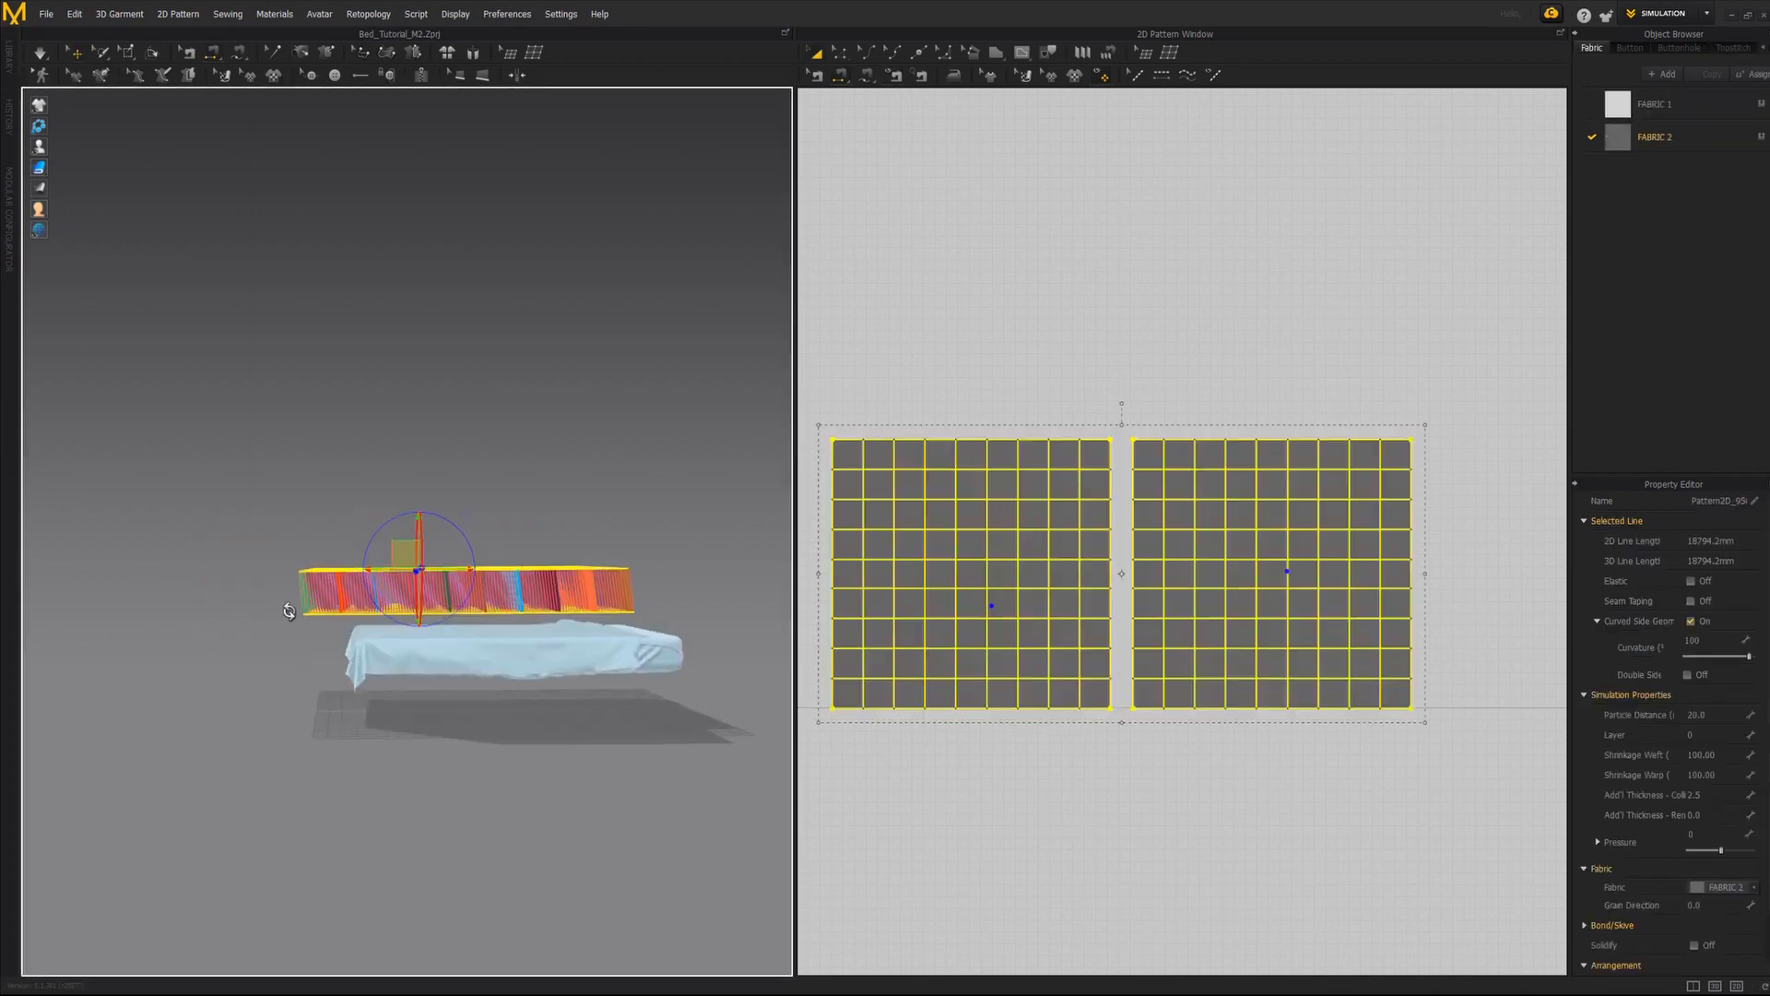
right_drag(437, 566, 453, 579)
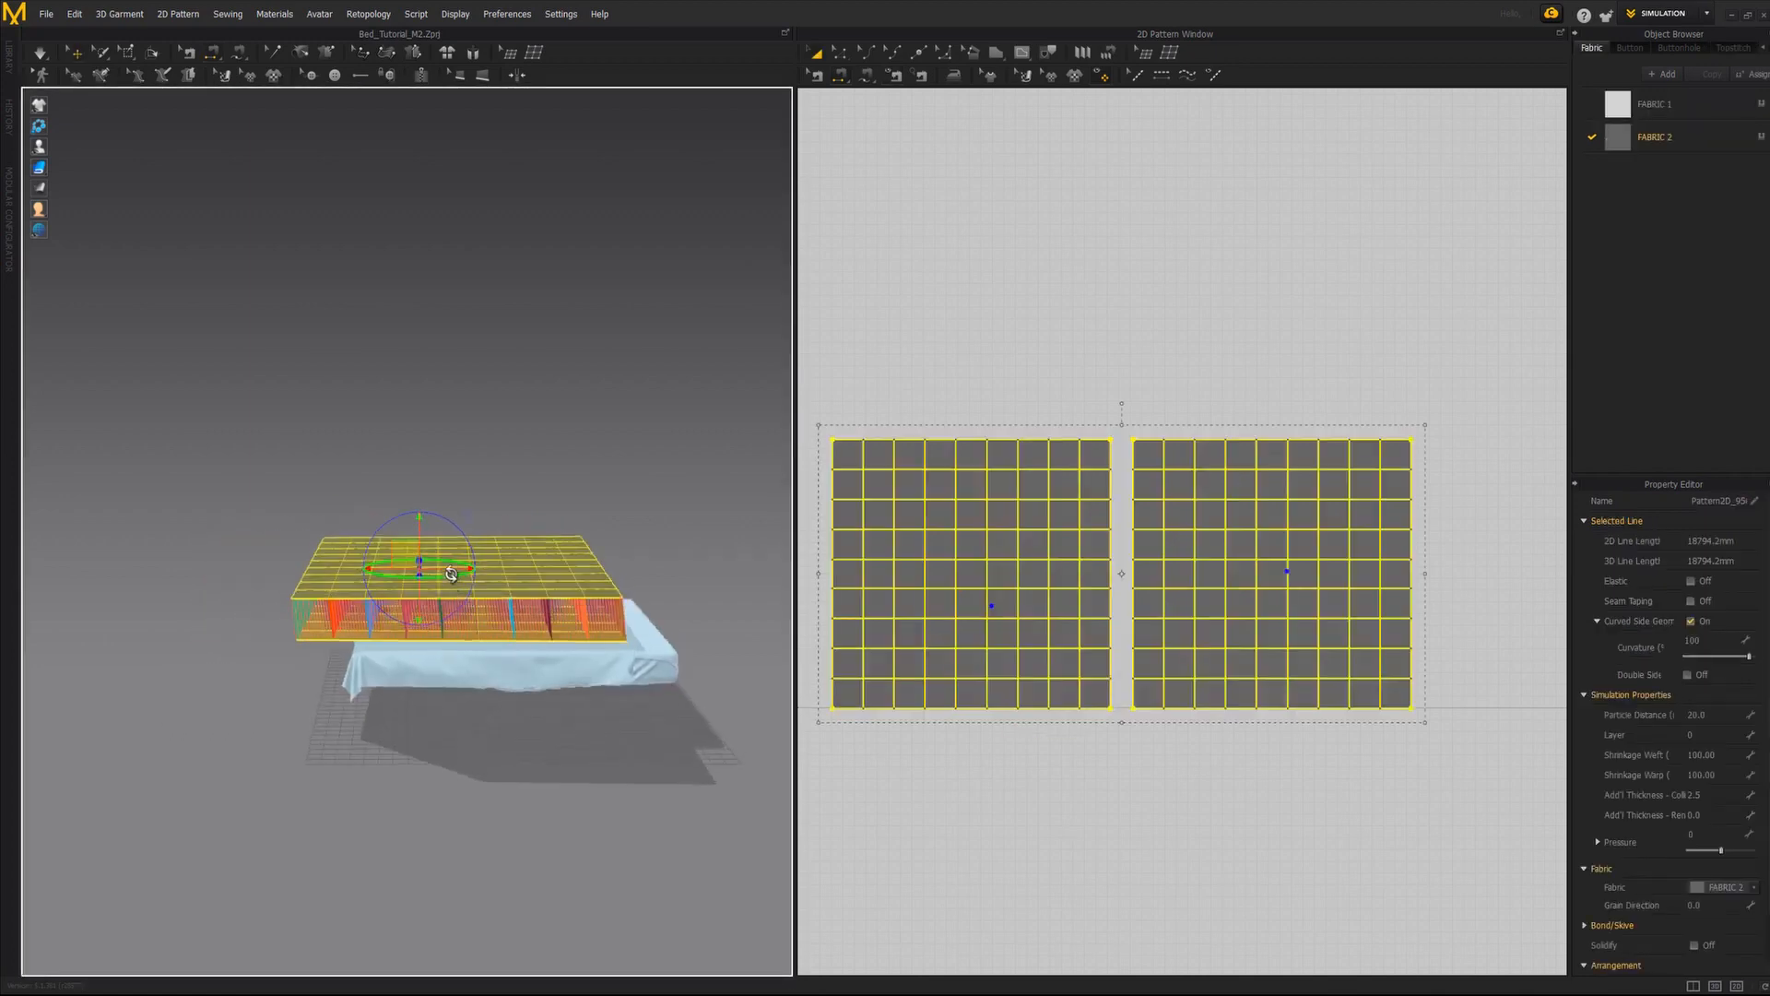
key(space)
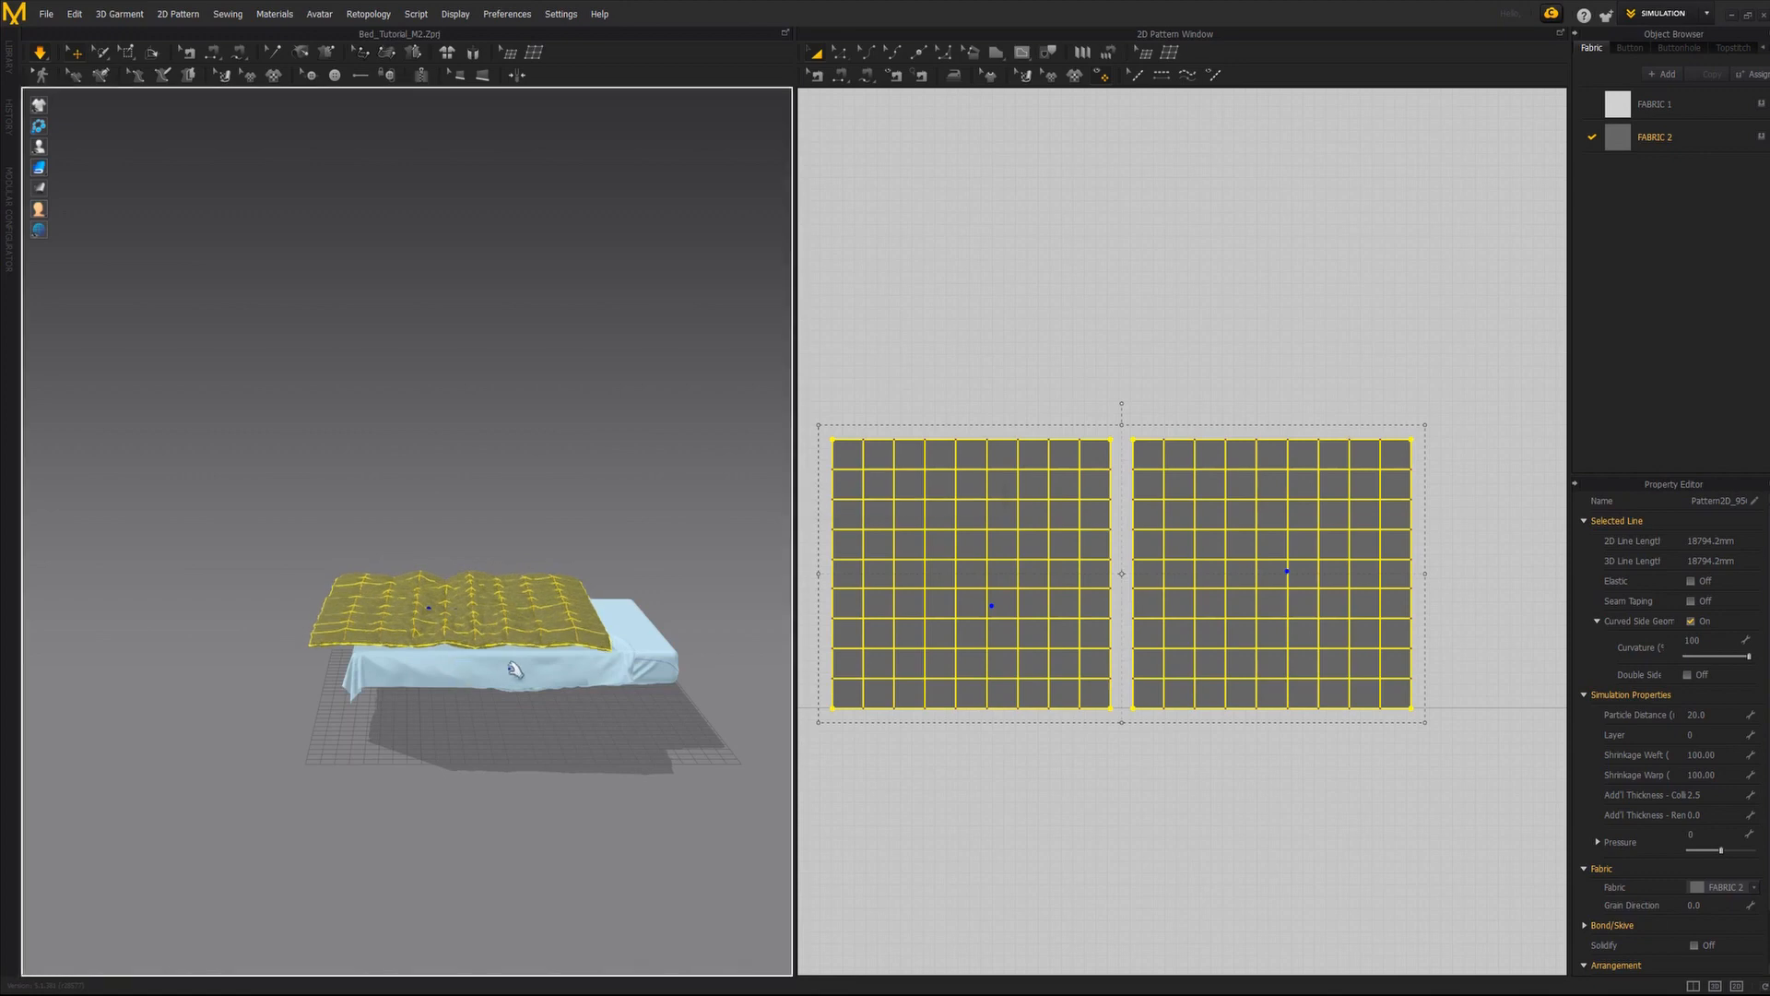
middle_drag(510, 674, 427, 642)
scroll(427, 643, up, 4)
scroll(1701, 776, down, 2)
Set the pressure of both grid patterns to 5 and let the duvet inflate over the mattress.
click(1702, 774)
text(5)
key(Return)
click(517, 544)
right_drag(486, 608, 535, 636)
key(space)
Increase the pressure of both grid patterns to 10 and simulate the duvet again.
key(ctrl+a)
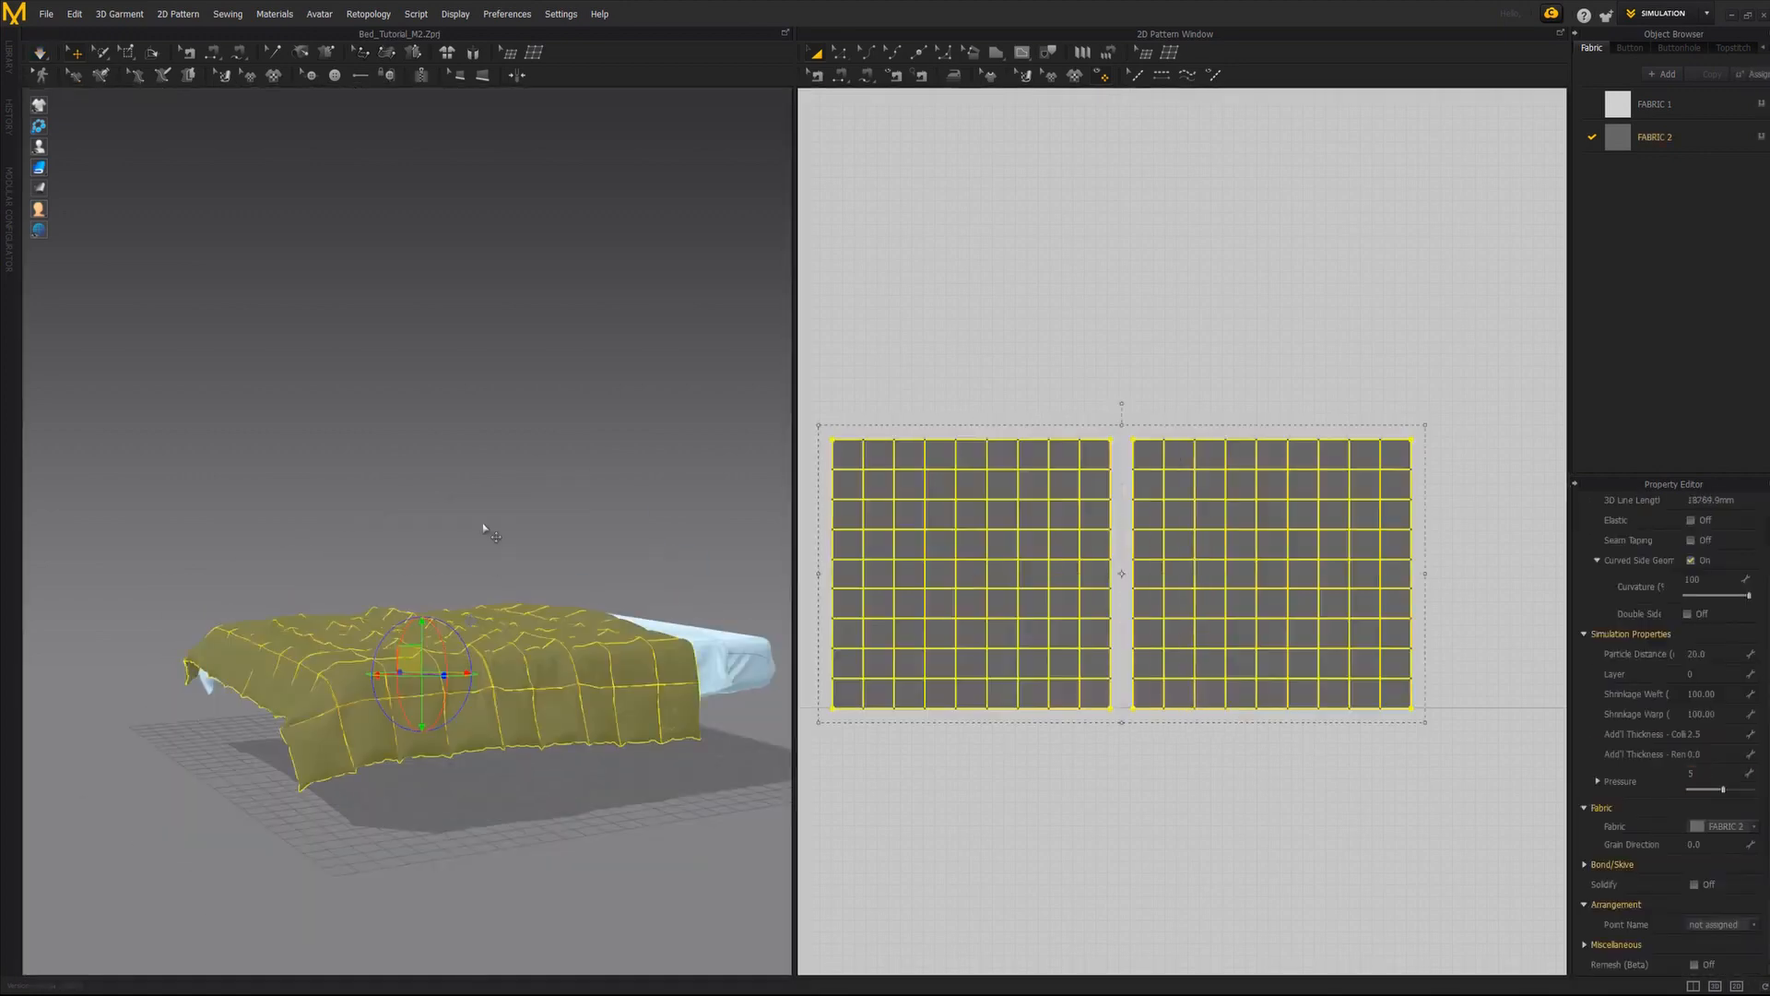
click(1701, 774)
text(10)
key(Return)
key(space)
right_drag(506, 529, 512, 546)
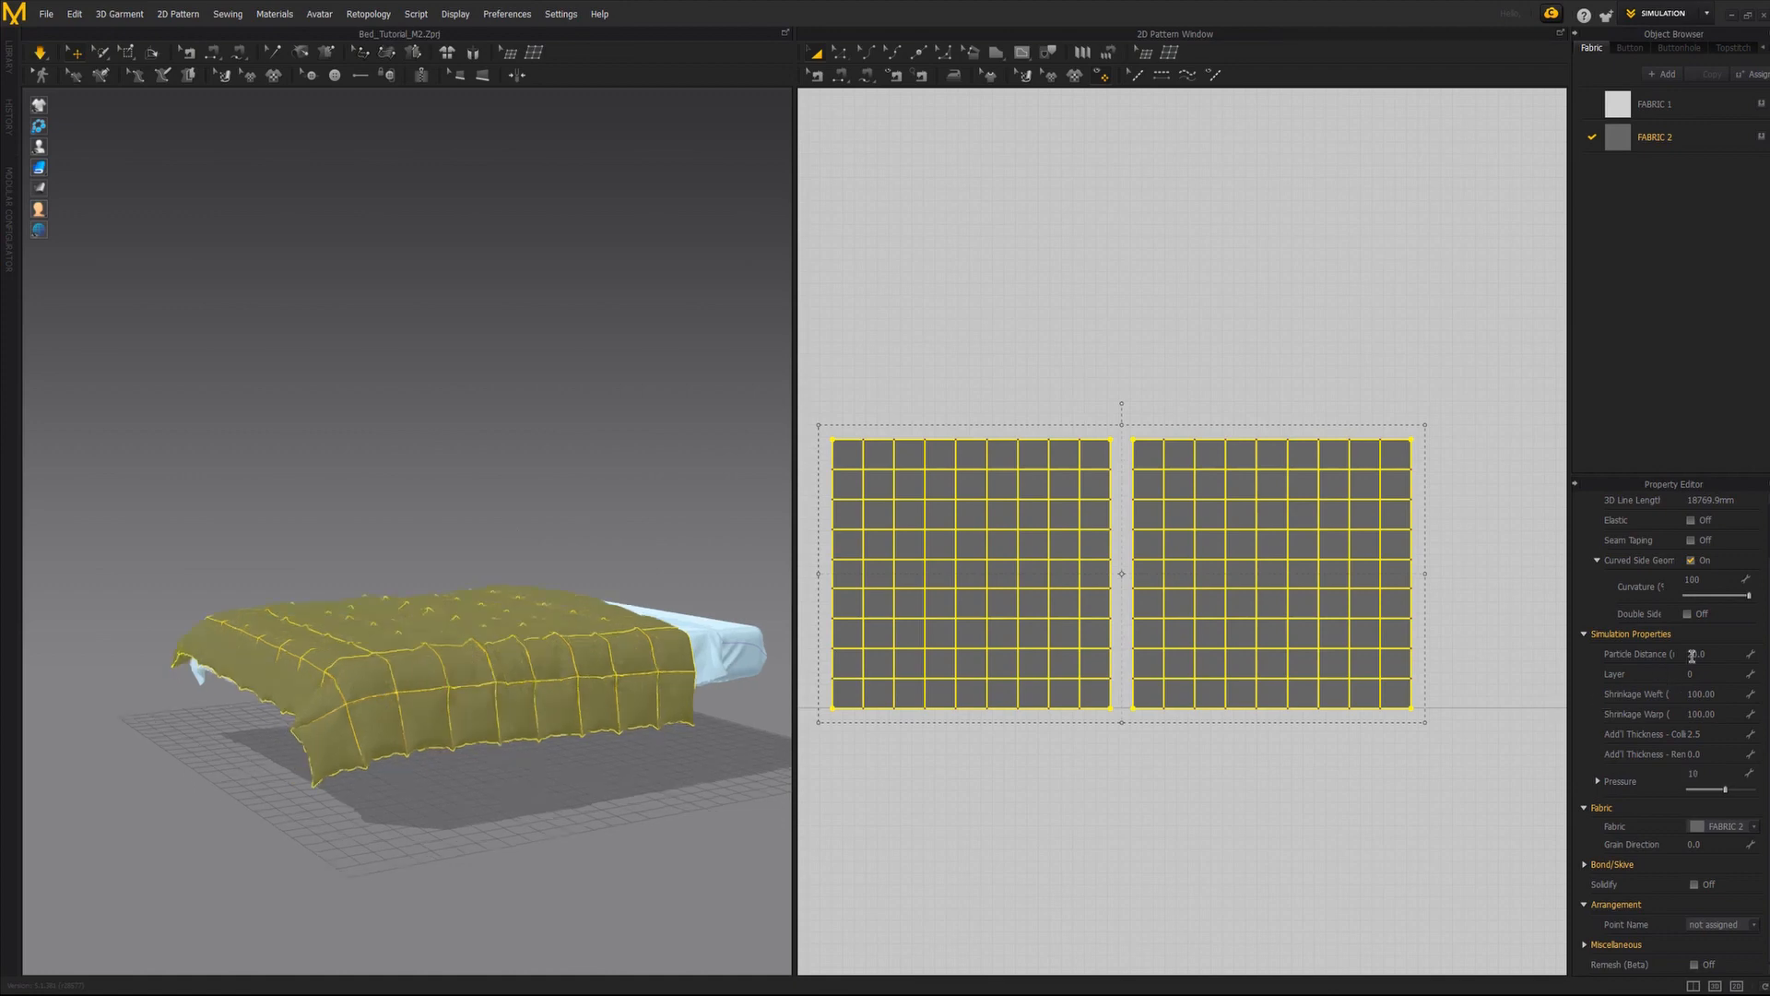
right_drag(442, 645, 473, 672)
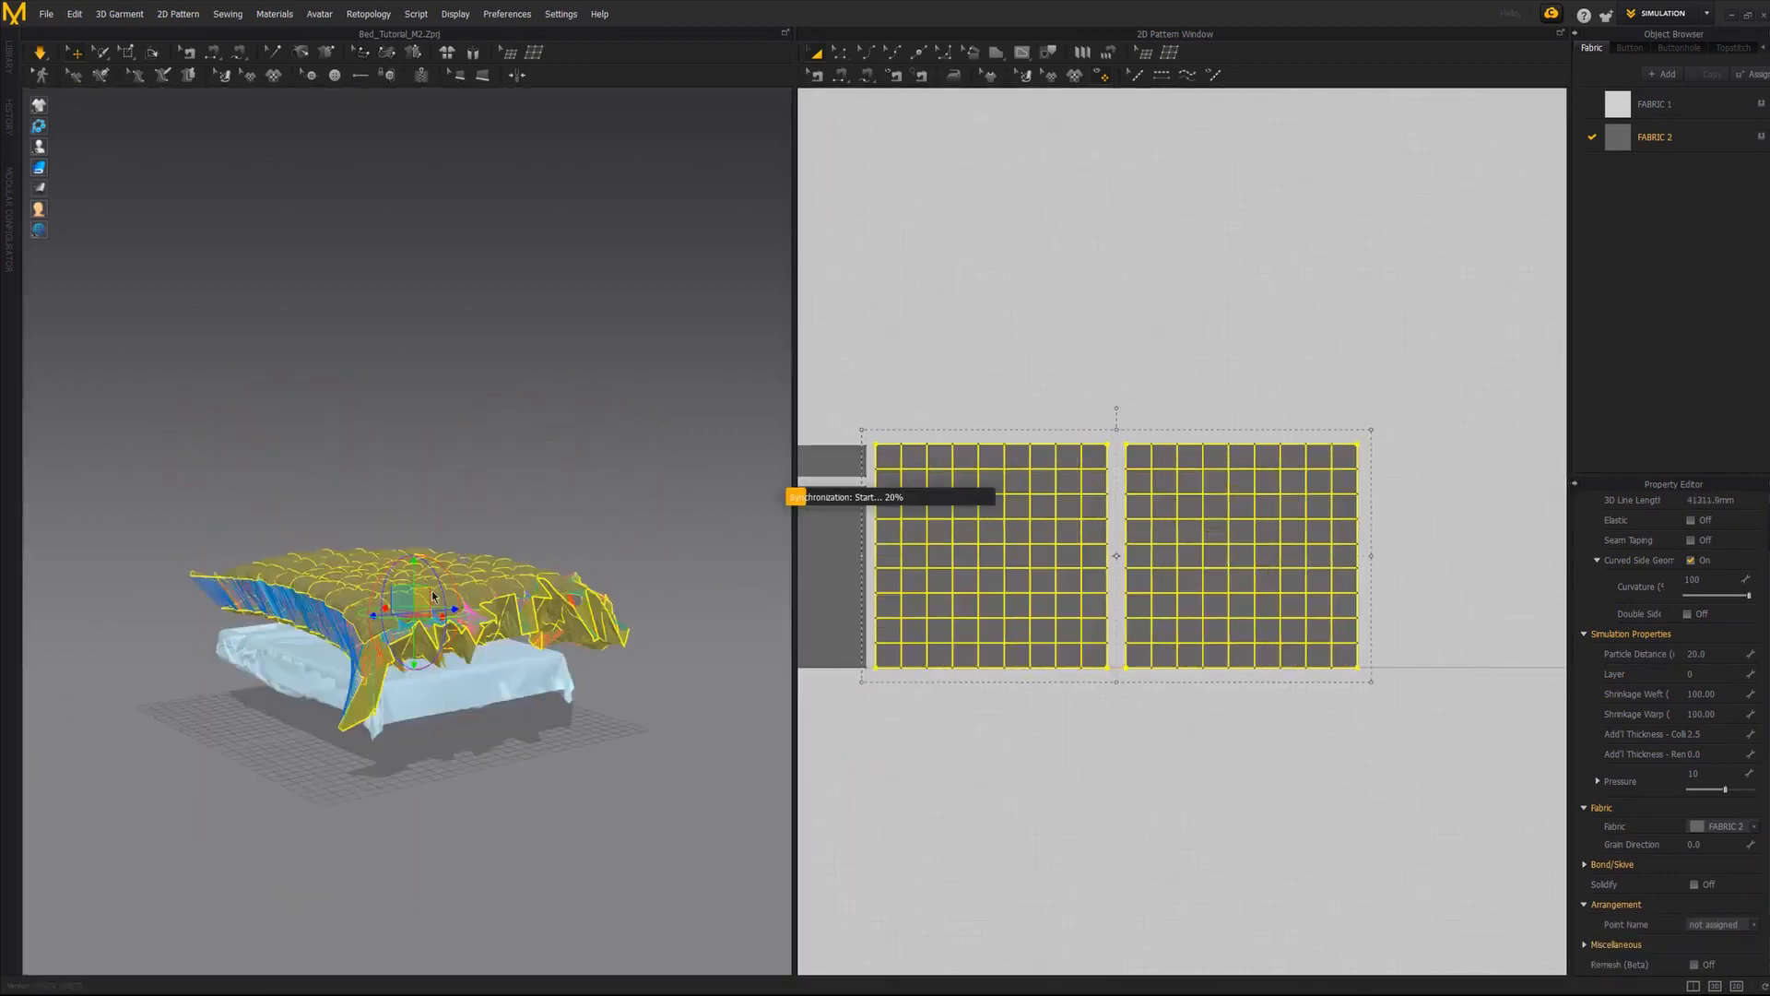
Let the lifted duvet layers close together and settle over the bed through simulation.
click(455, 529)
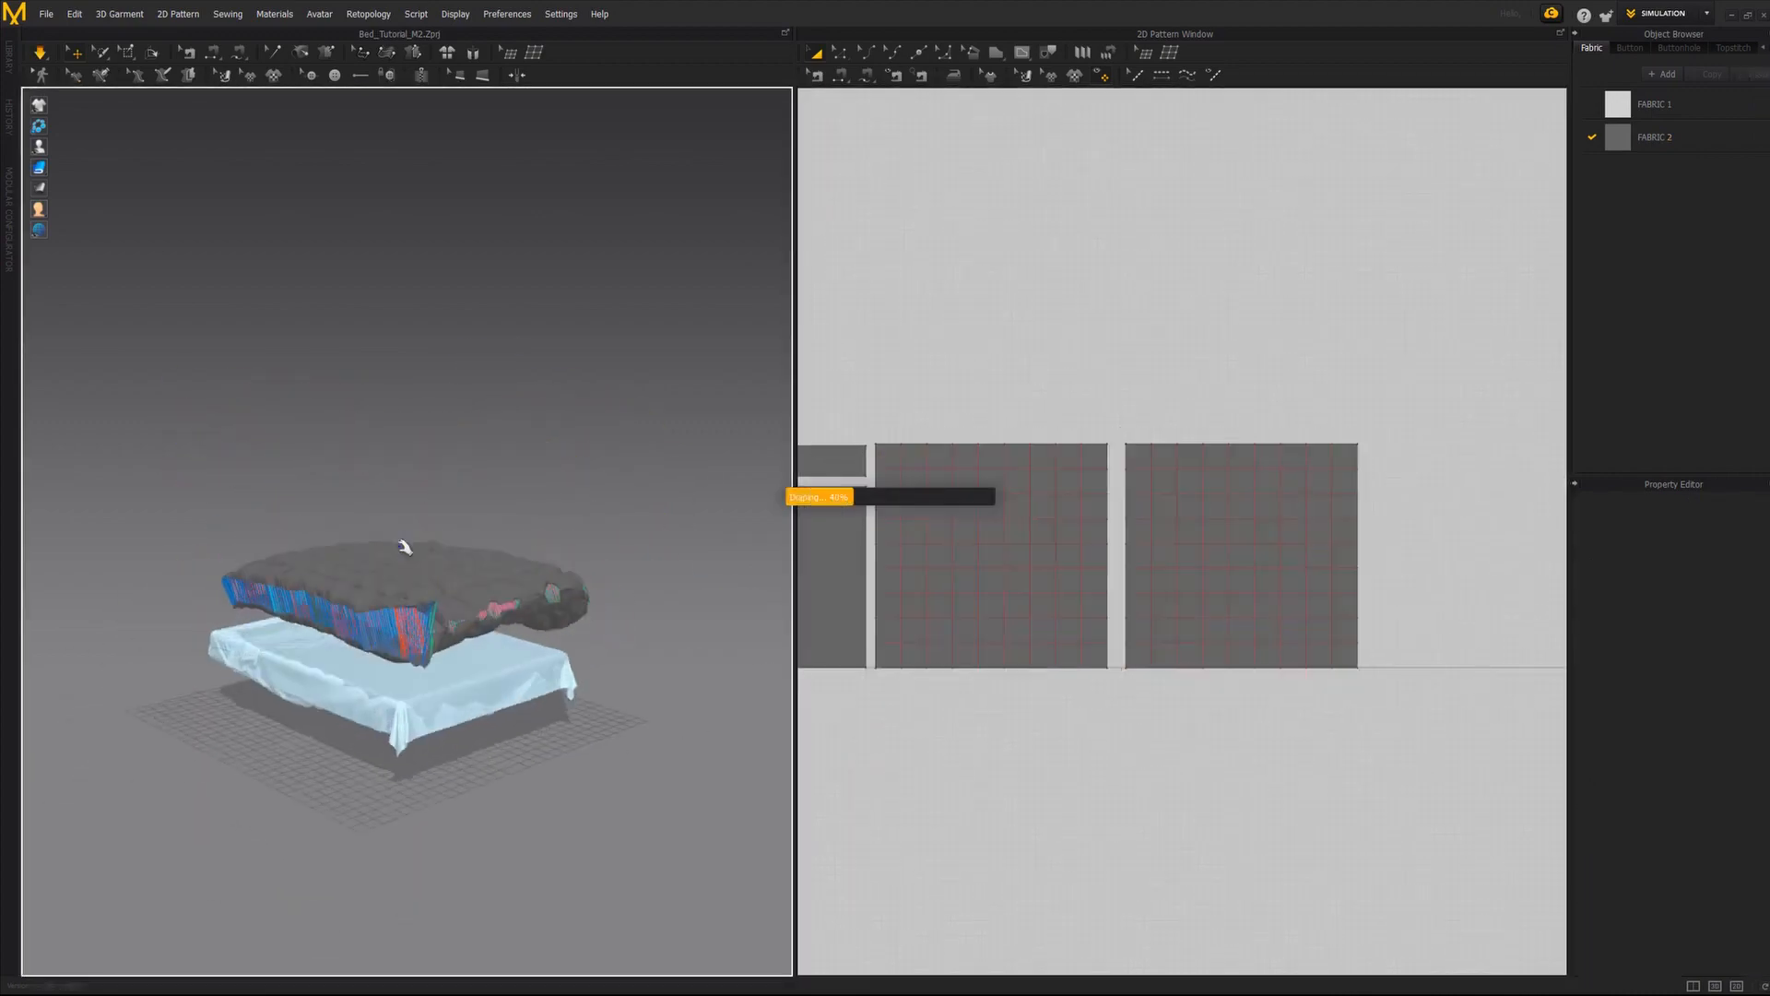
right_drag(462, 609, 408, 601)
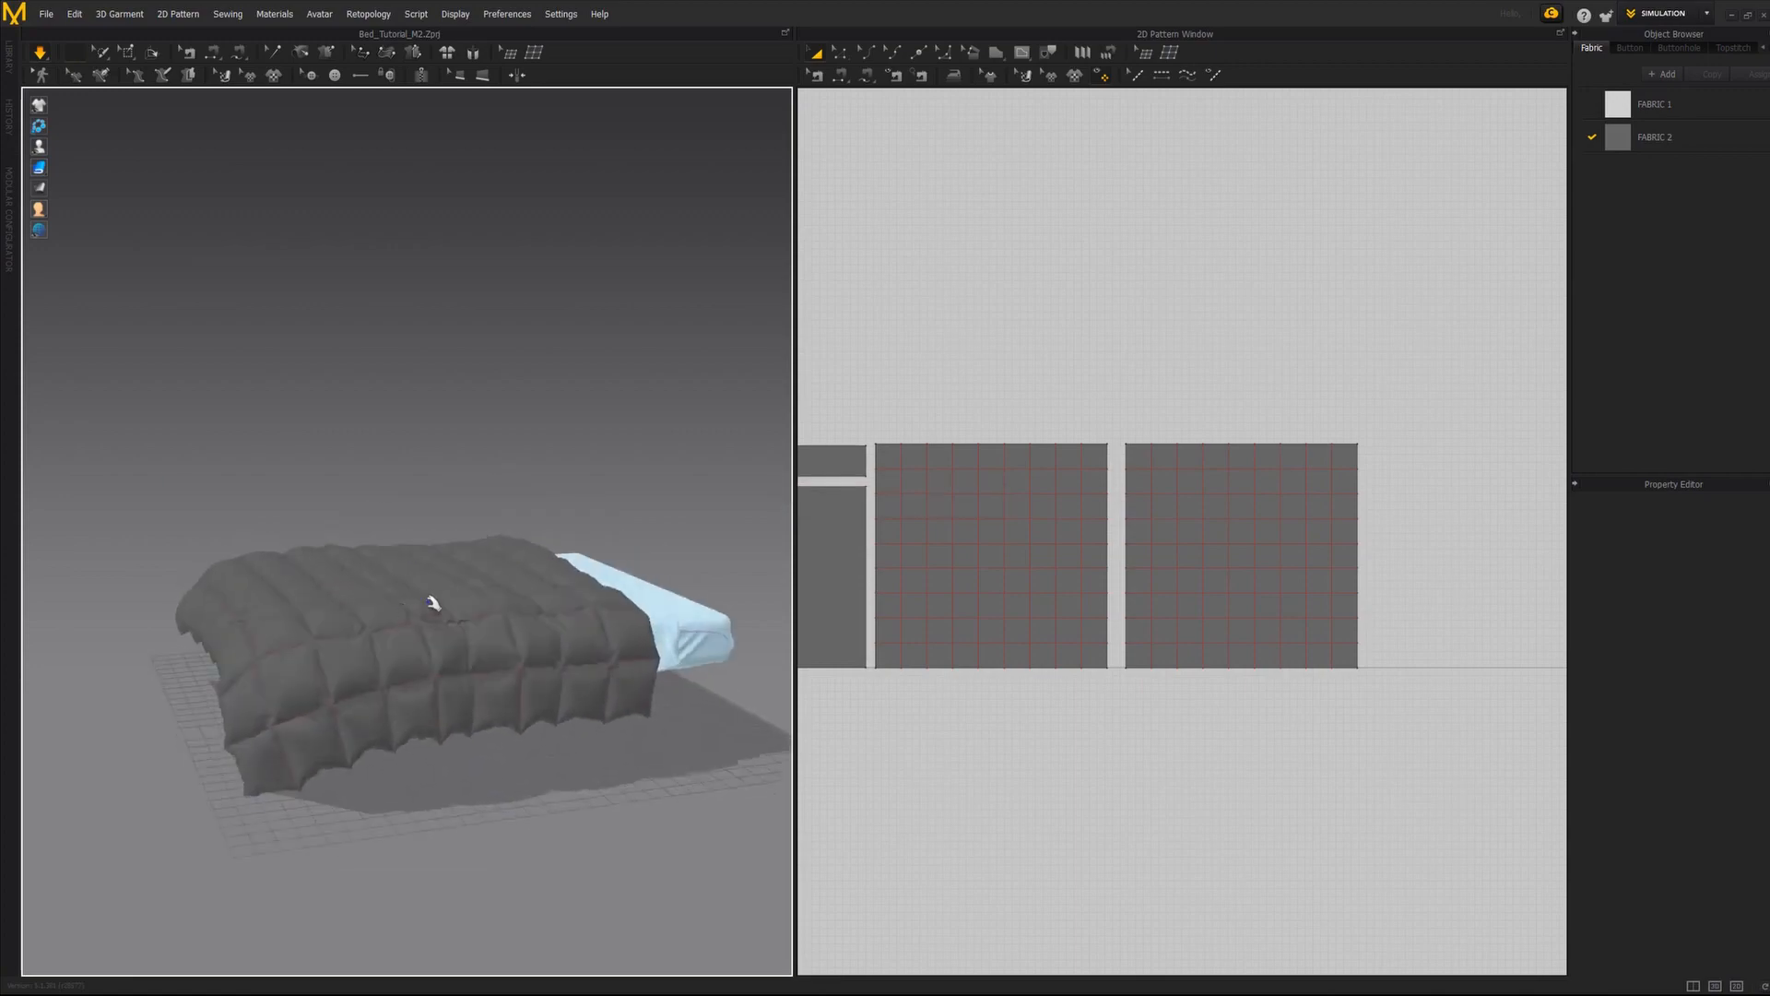
click(435, 601)
right_drag(380, 489, 485, 529)
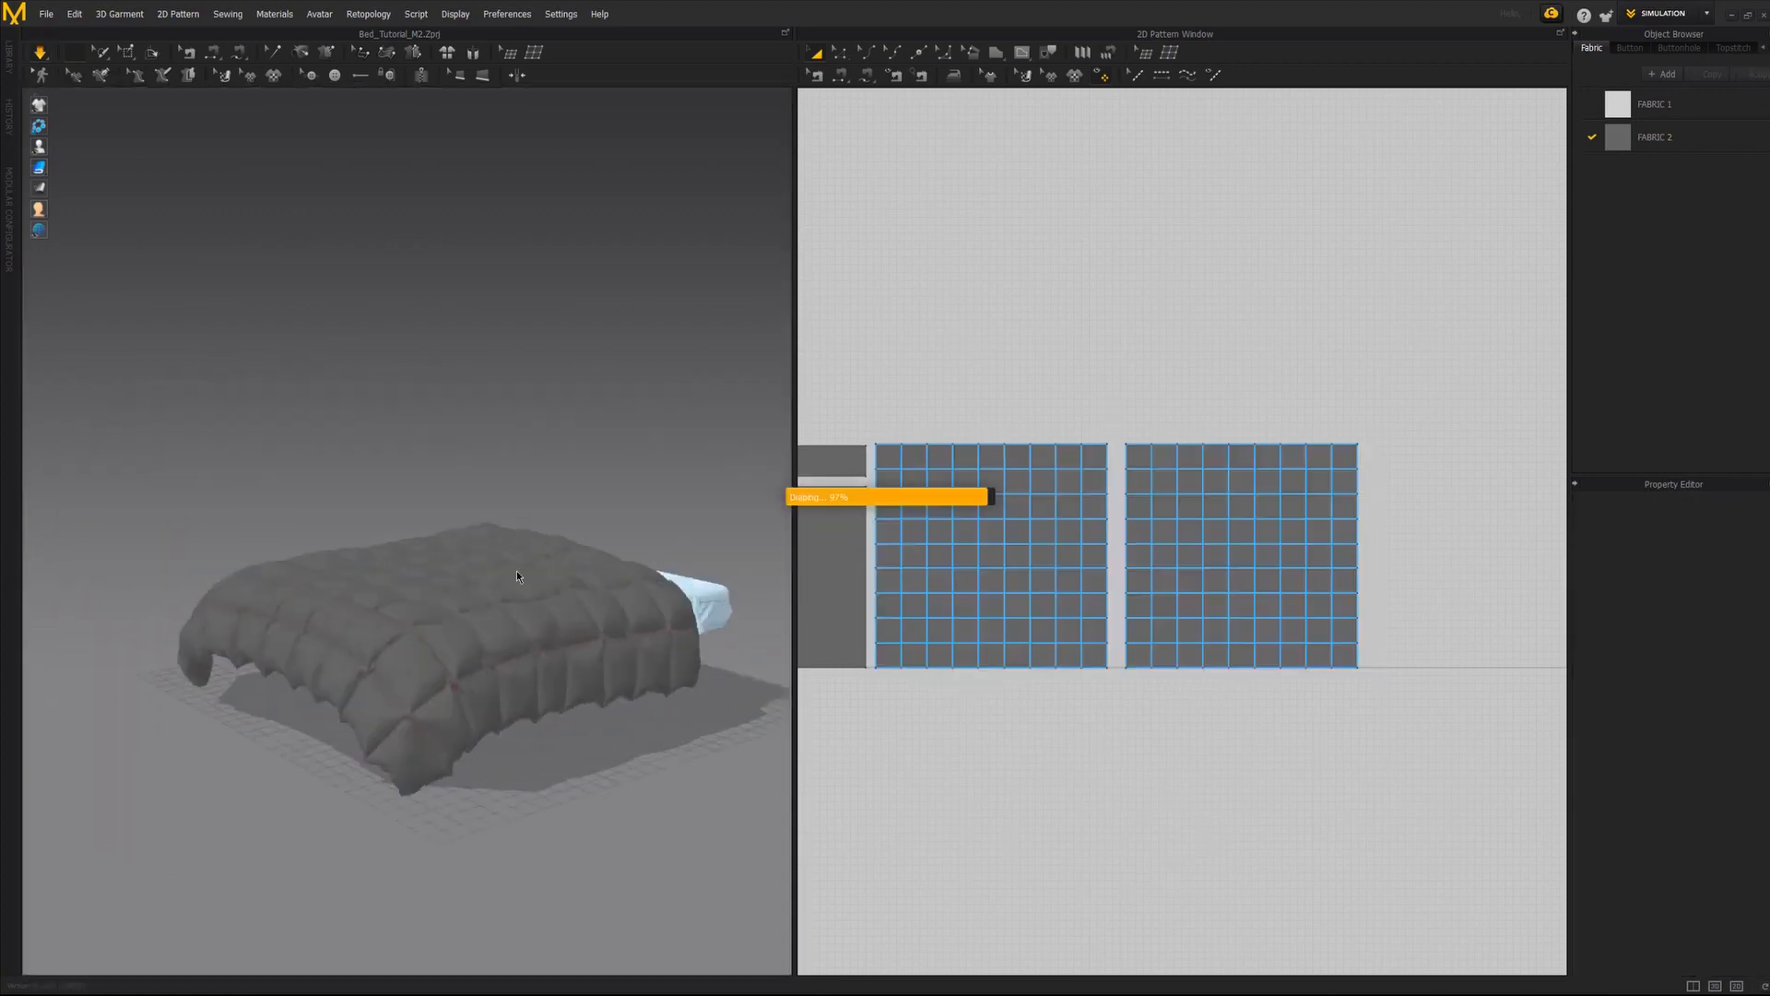
click(516, 576)
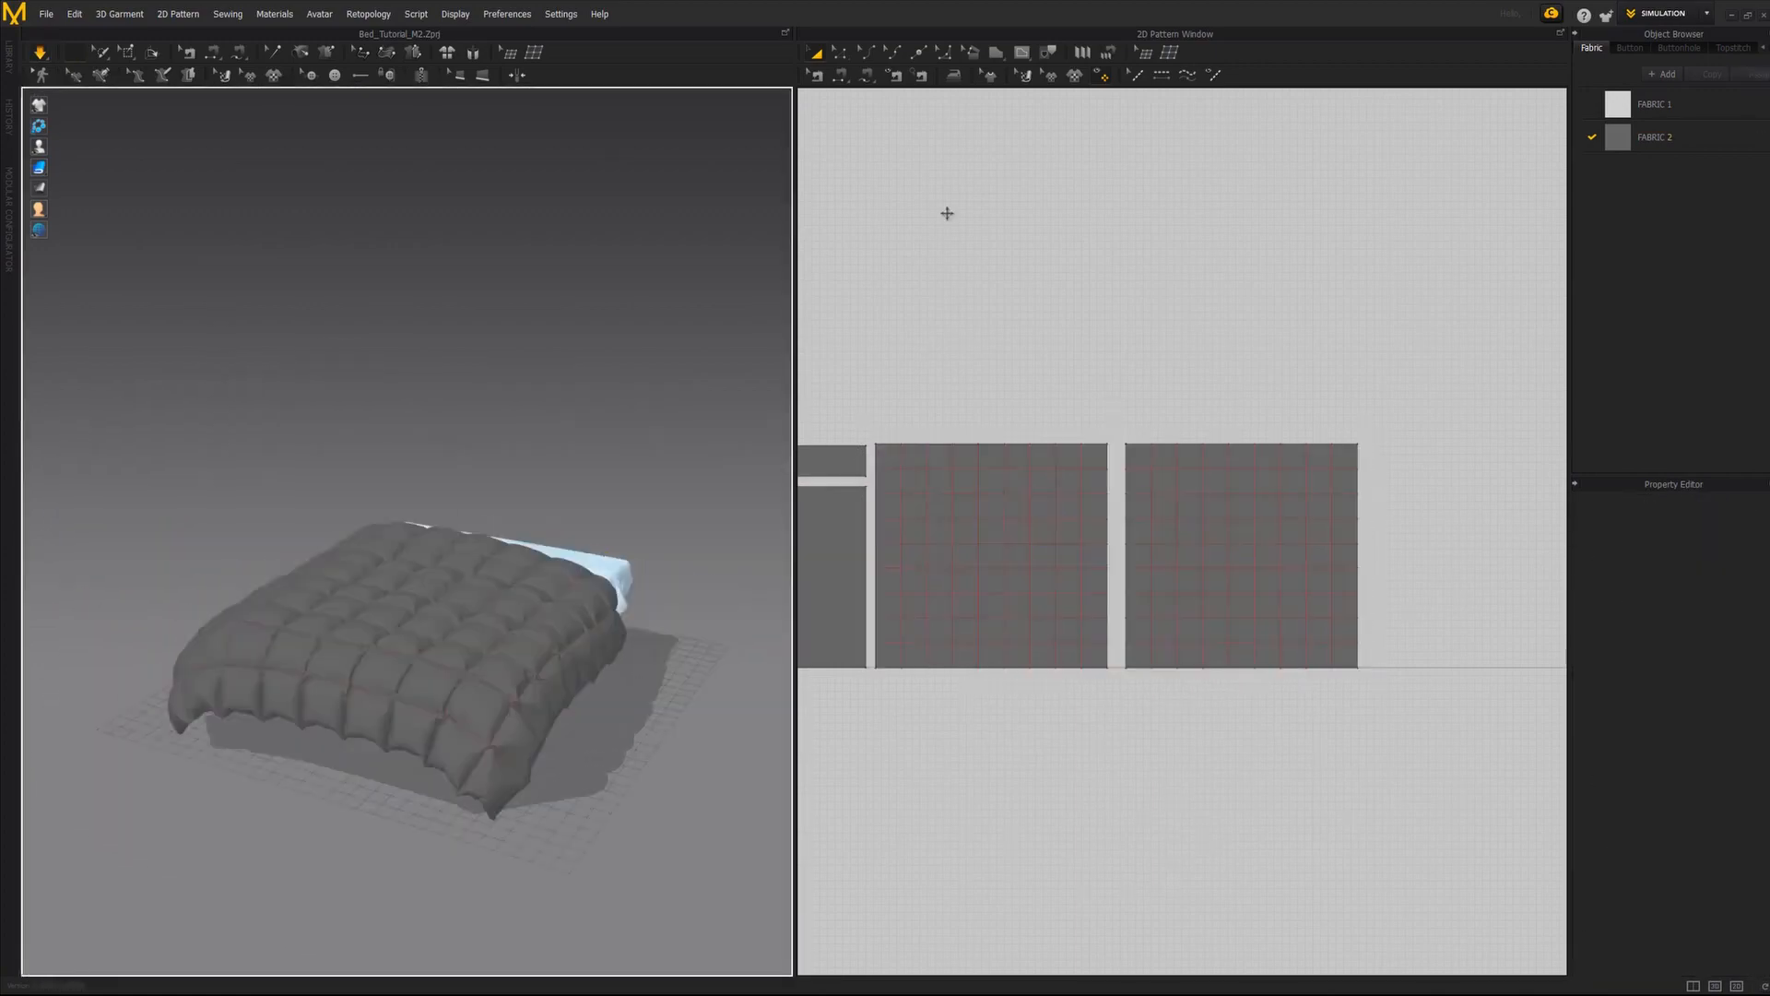
Set Shrinkage Weft to 105 on both duvet patterns while the simulation runs.
shift+click(1171, 464)
double_click(1708, 695)
key(Return)
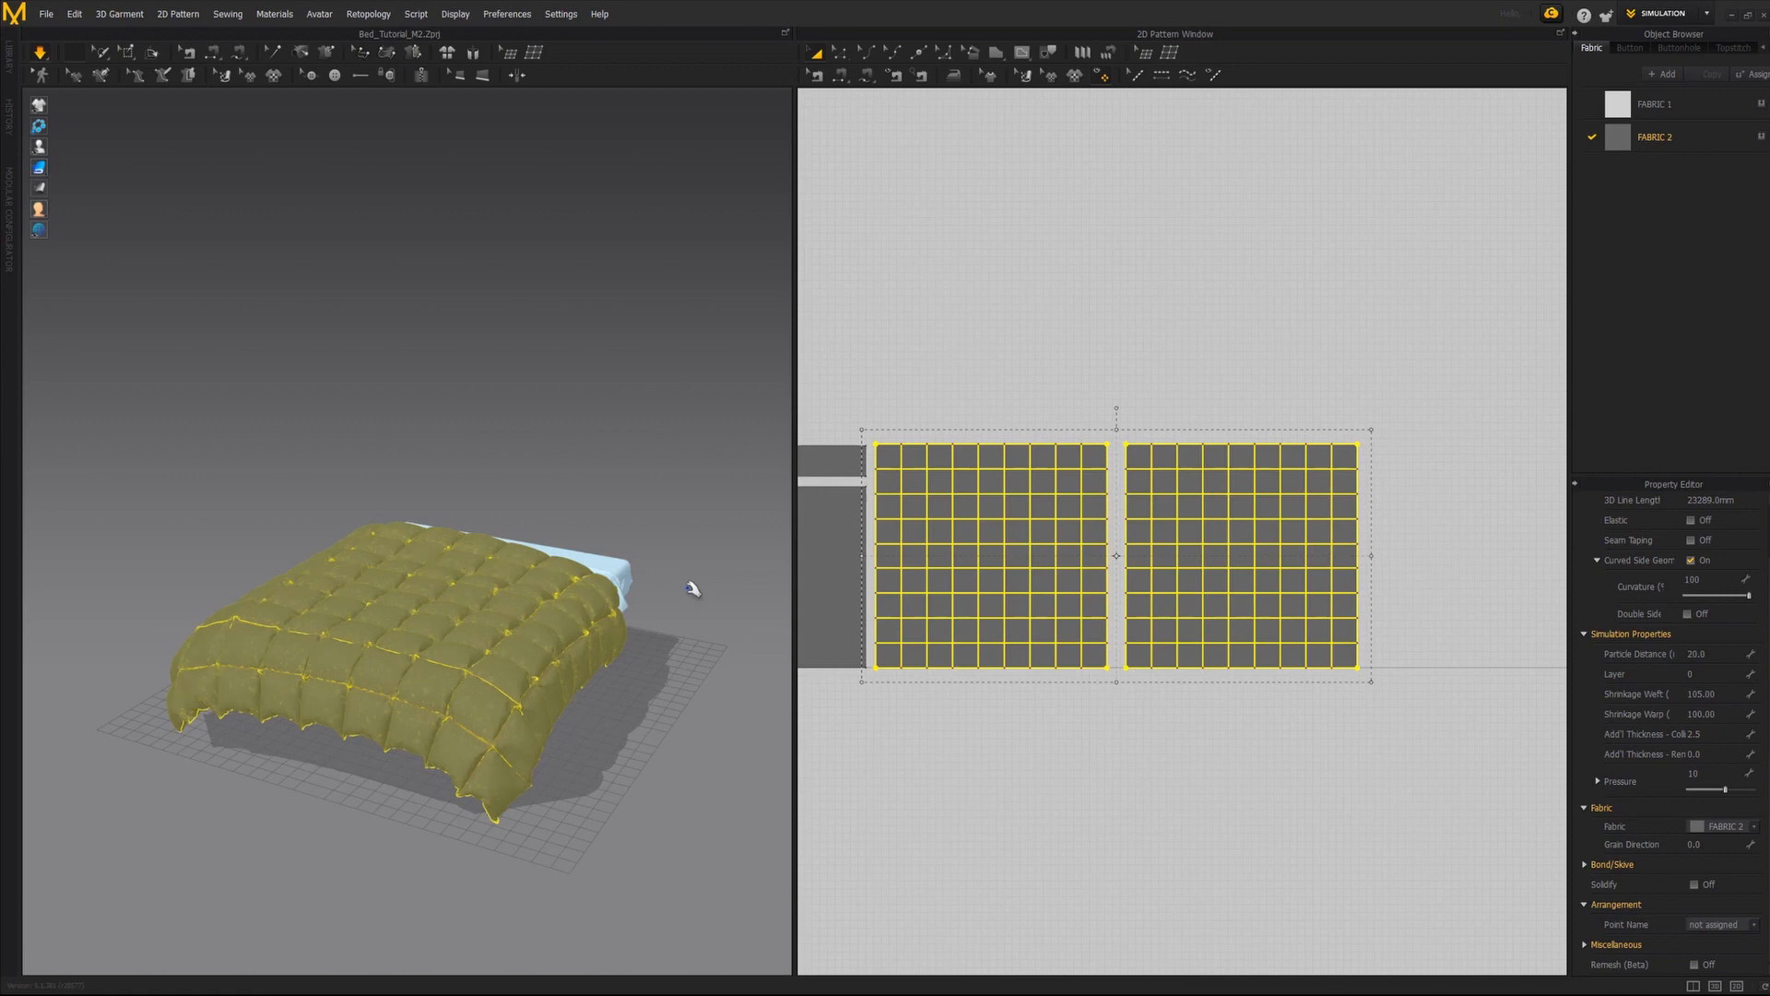
click(476, 681)
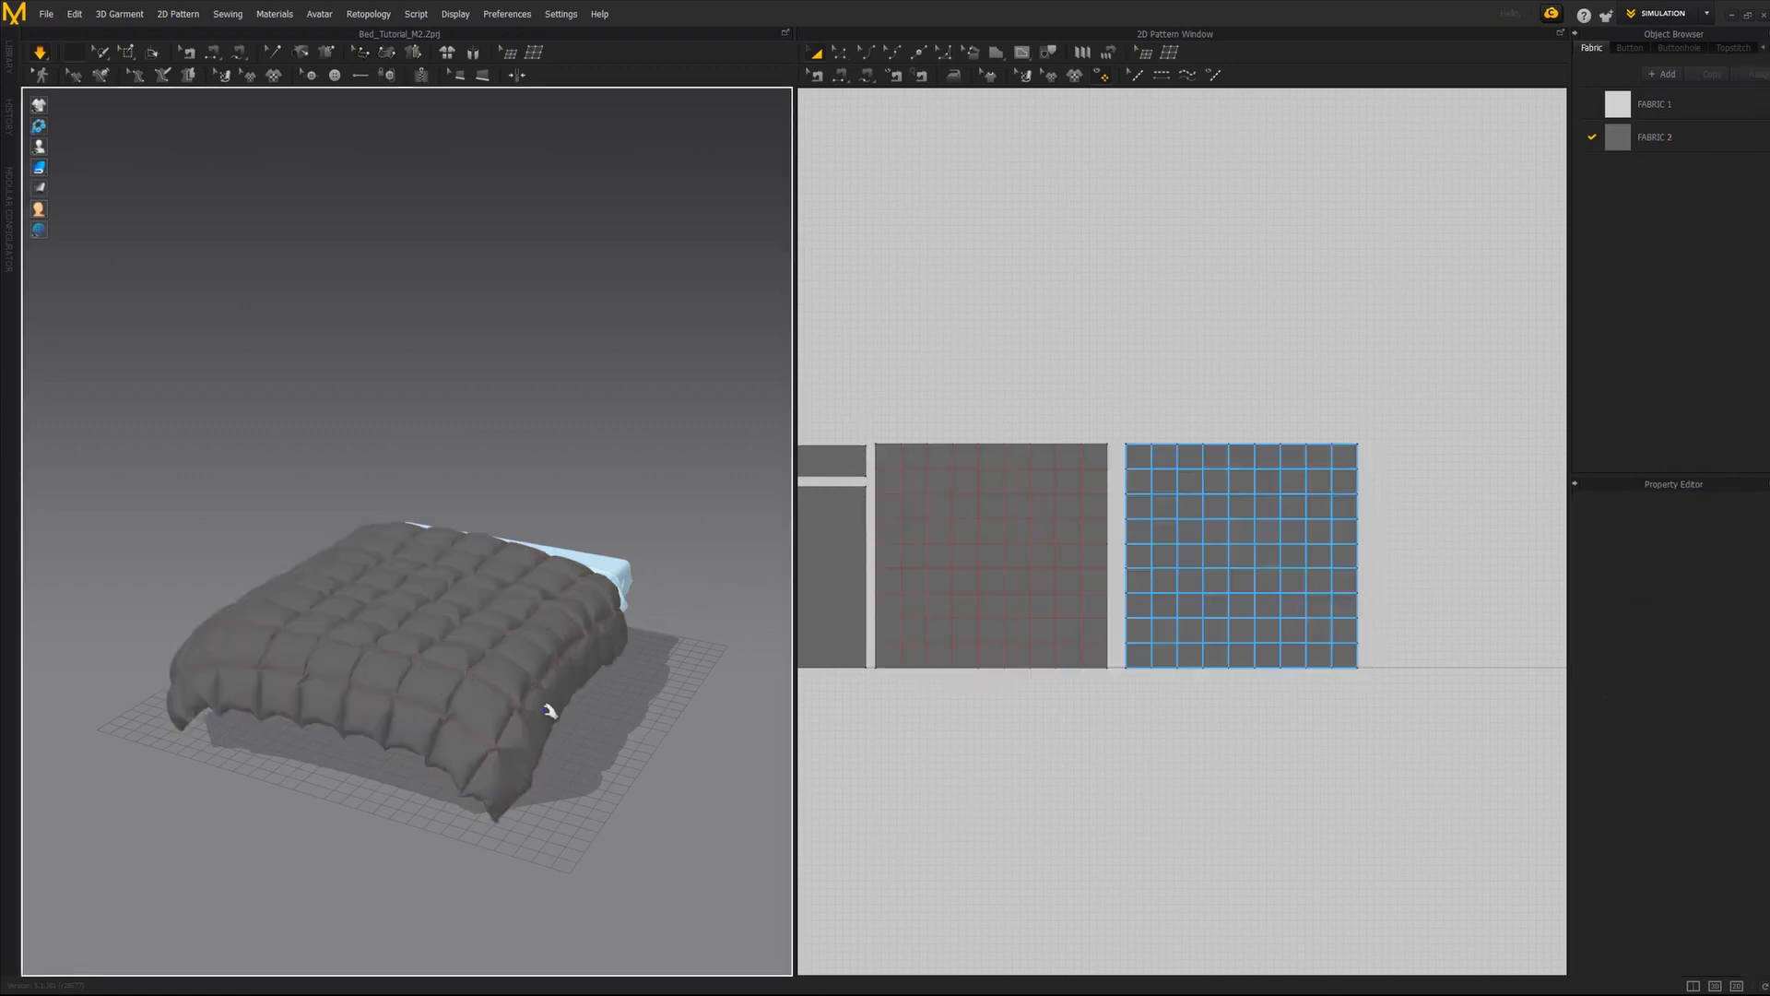
mouse_move(520, 667)
right_down()
mouse_move(453, 640)
mouse_move(491, 659)
right_up()
Set Shrinkage Weft to 115 and Shrinkage Warp to 105 on both duvet patterns and check the drape around the bed.
click(996, 460)
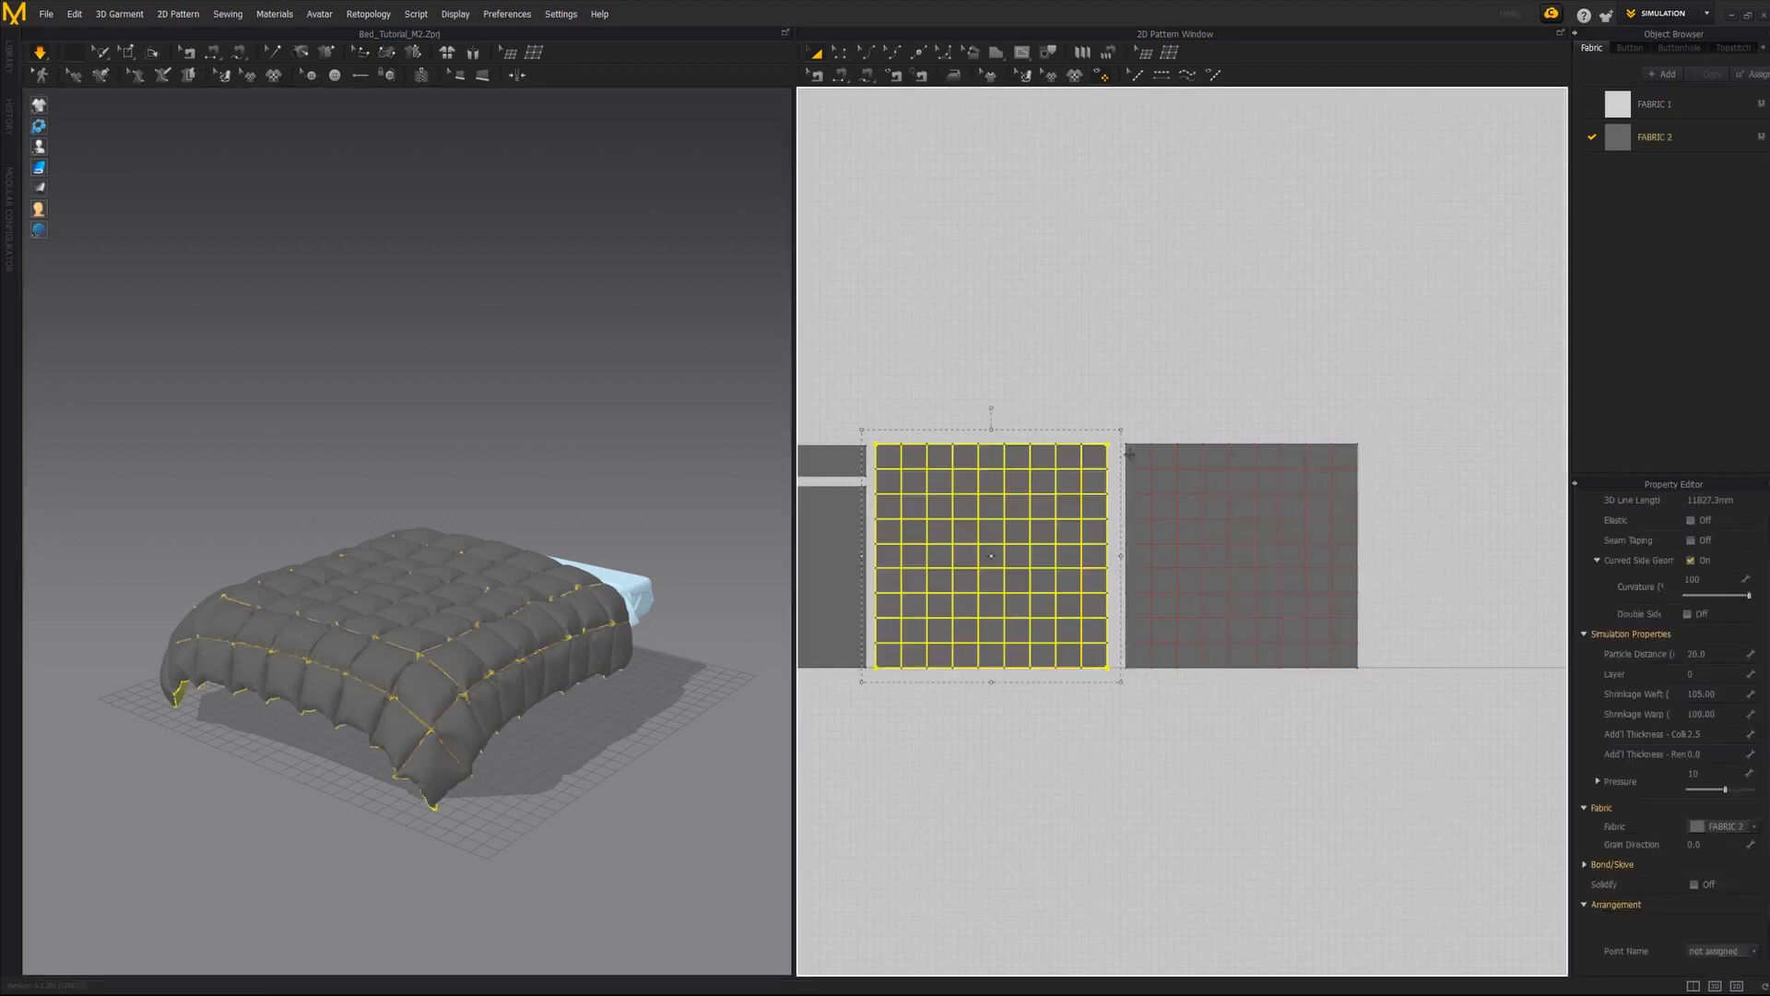
shift+click(1306, 513)
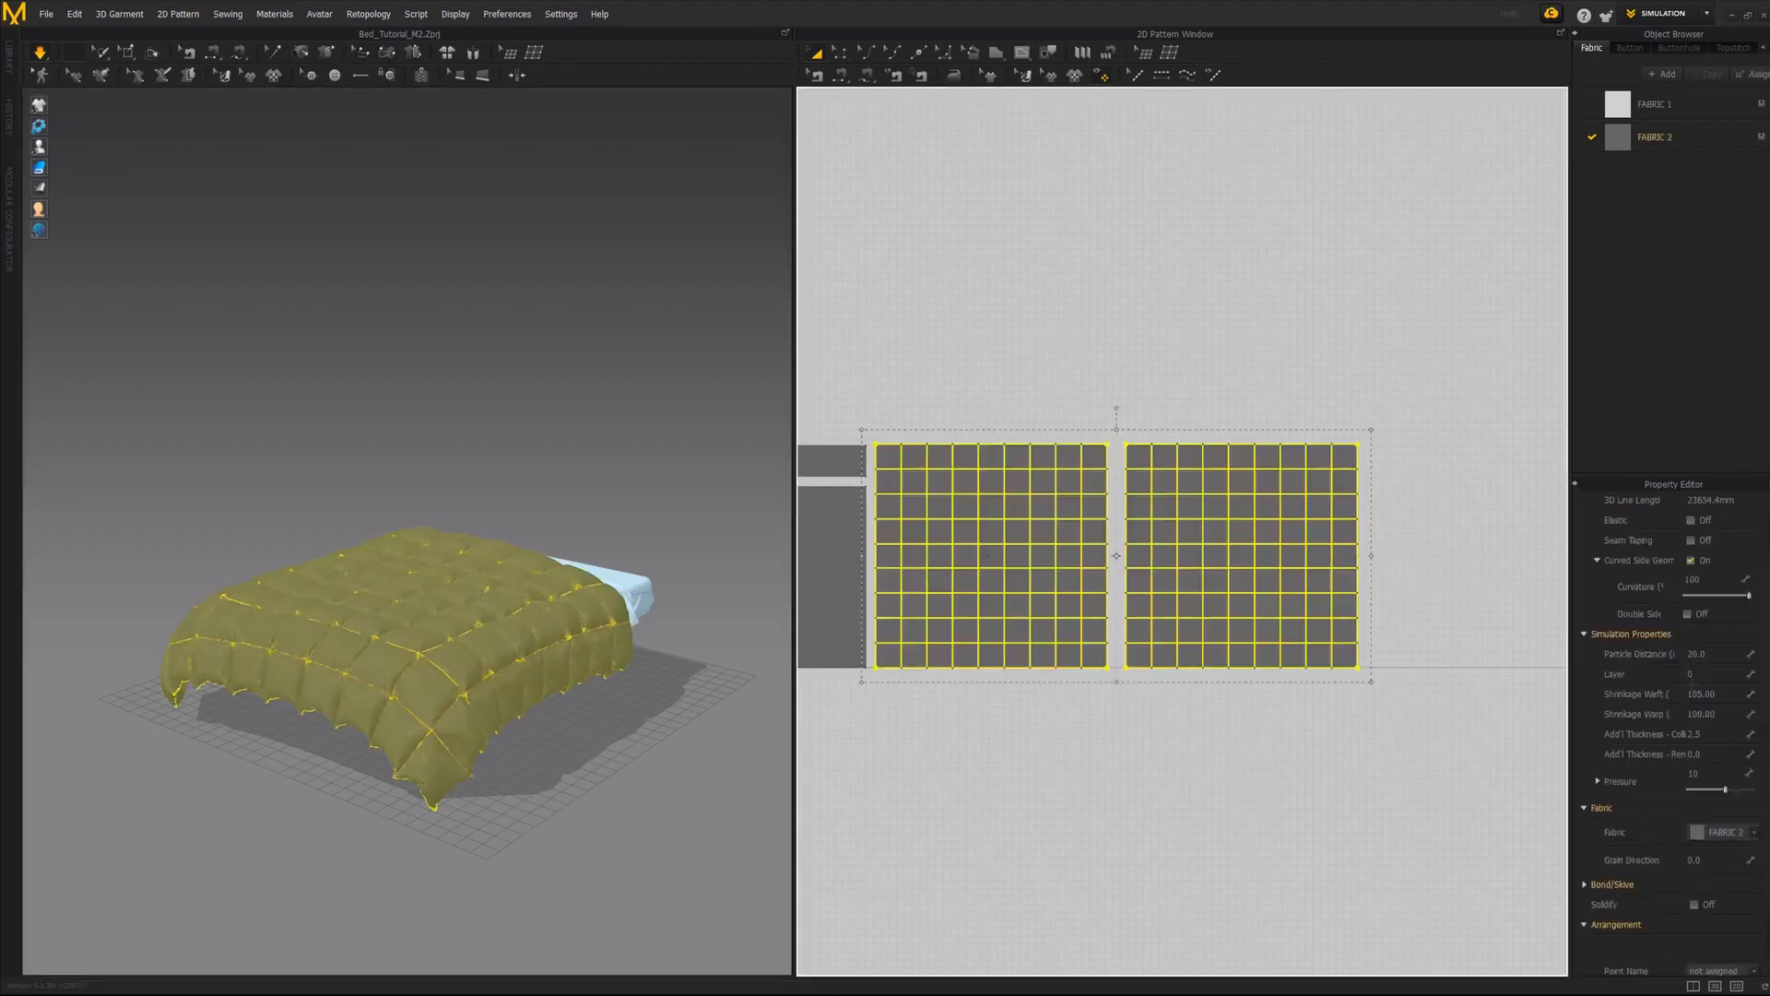
click(1697, 691)
text(115)
key(Return)
click(1699, 712)
text(105)
key(Return)
click(454, 799)
scroll(464, 775, up, 3)
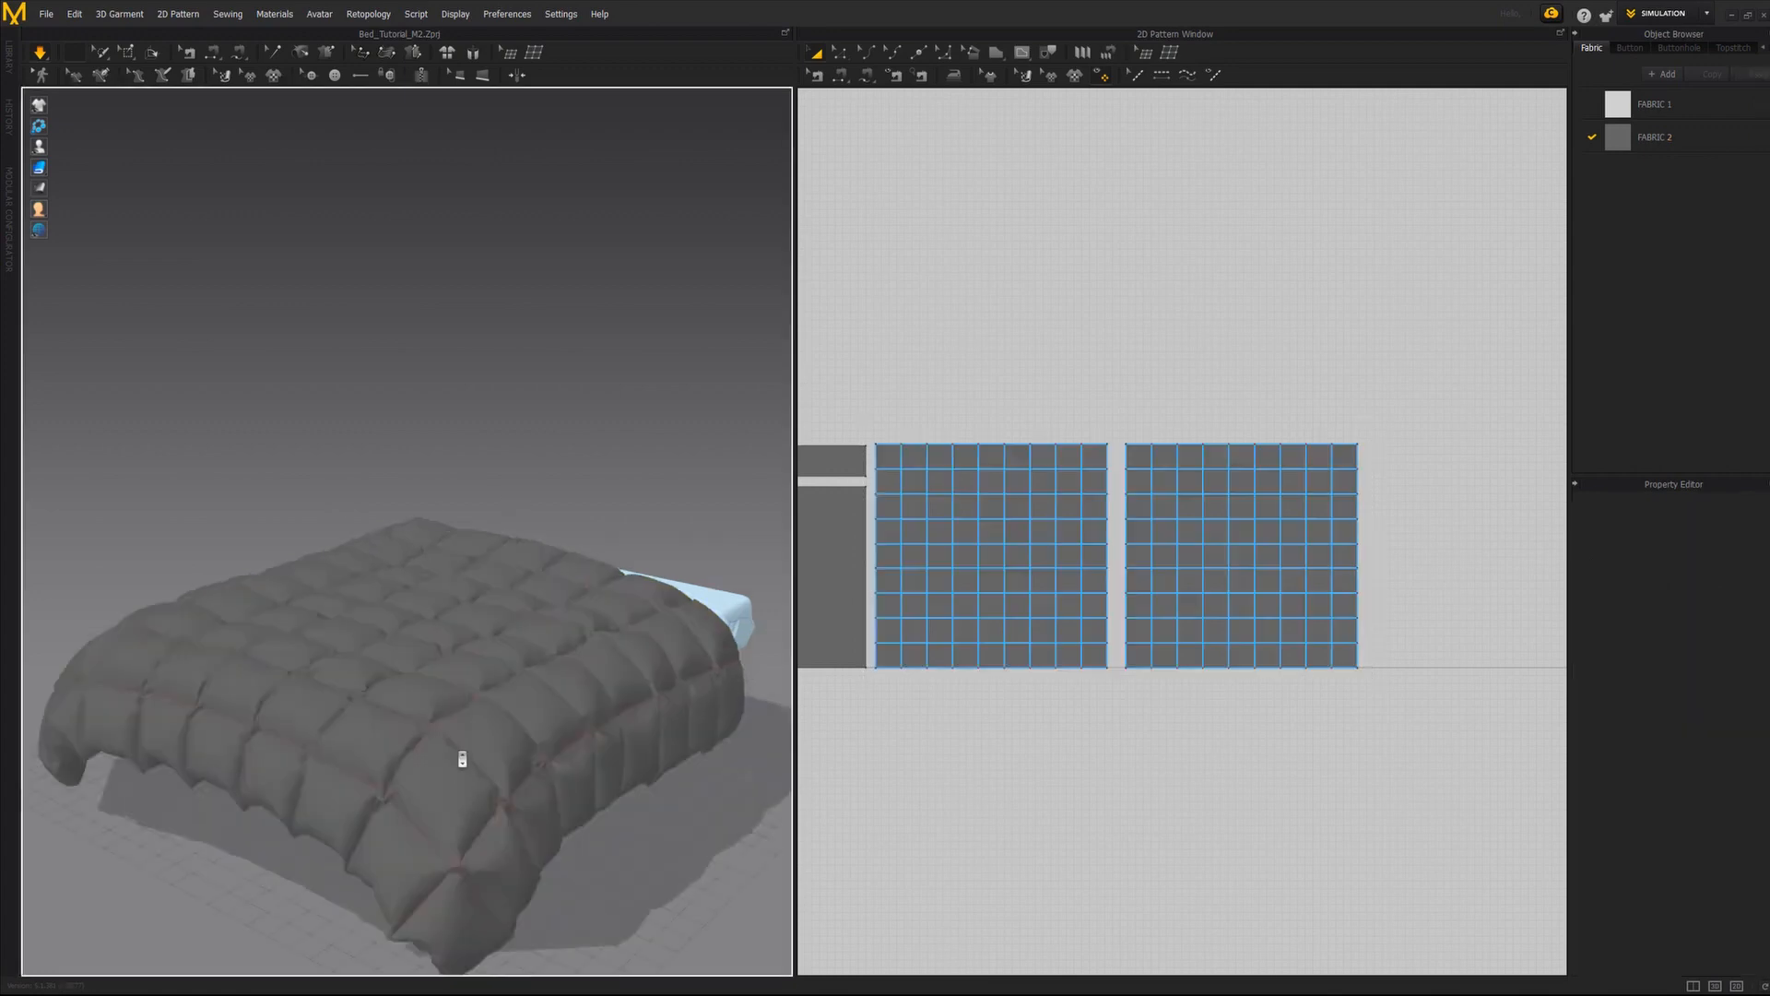
middle_drag(464, 619, 459, 600)
mouse_move(420, 664)
right_down()
mouse_move(443, 605)
mouse_move(423, 643)
mouse_move(396, 648)
right_up()
middle_drag(334, 590, 395, 676)
scroll(466, 571, down, 2)
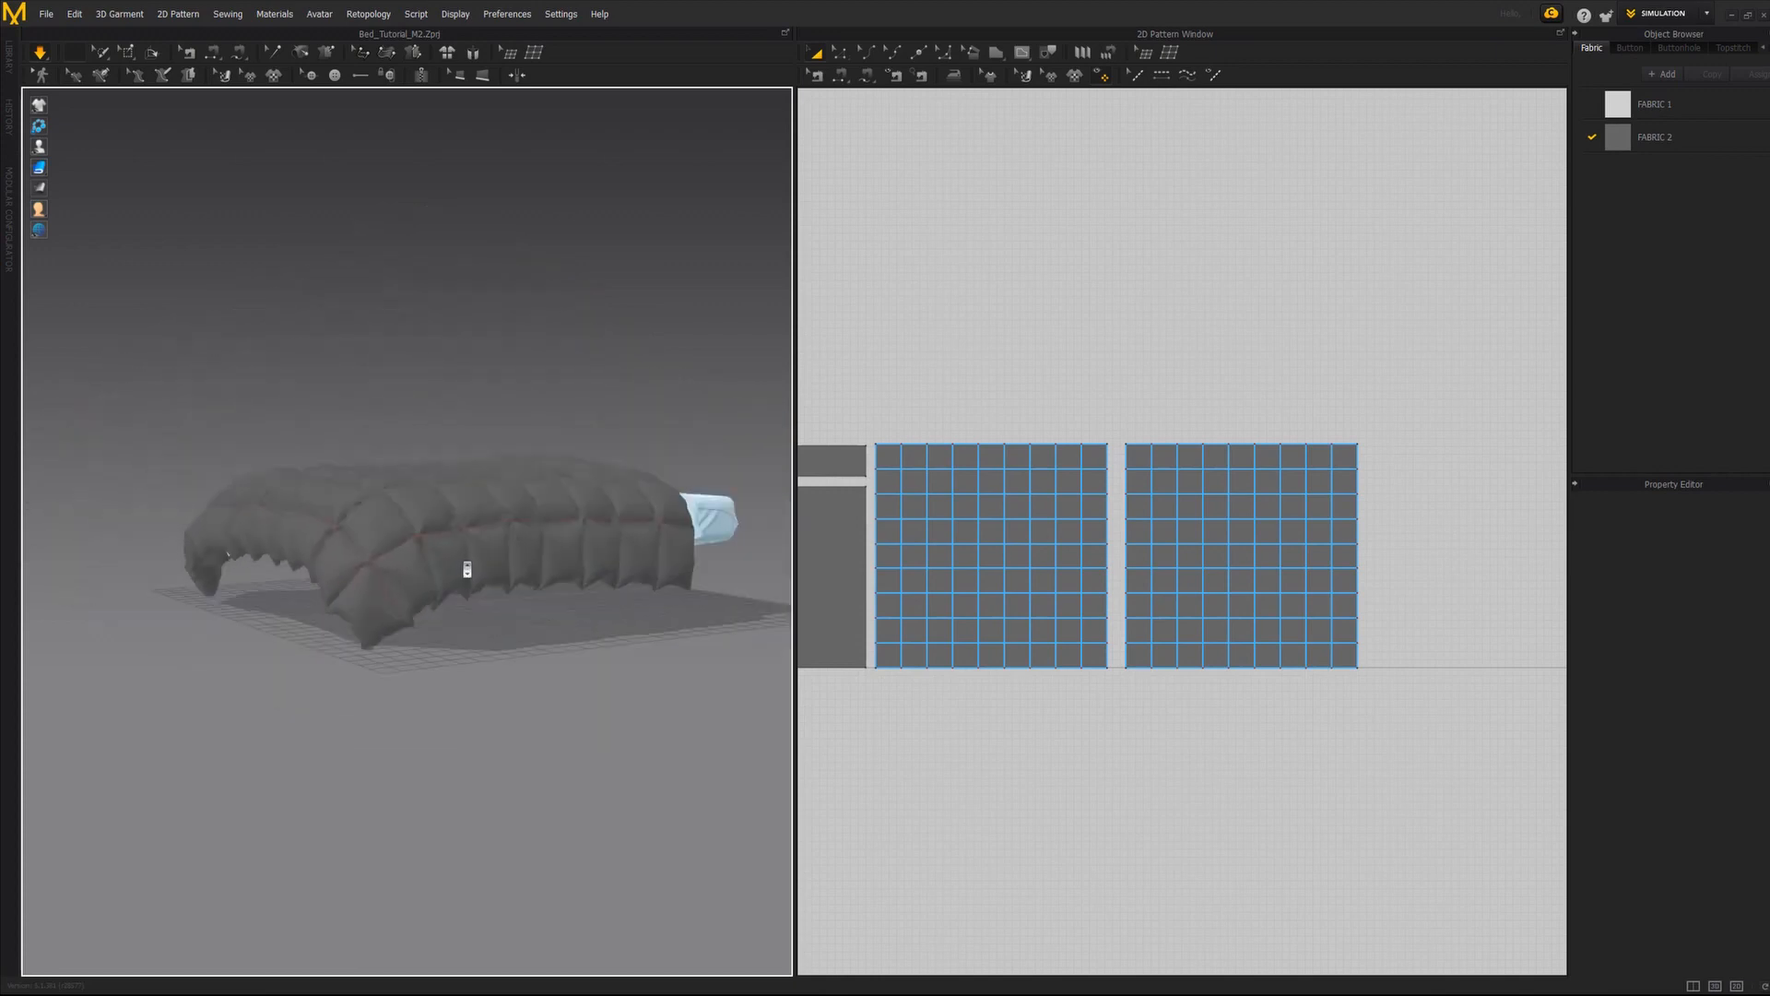
click(631, 562)
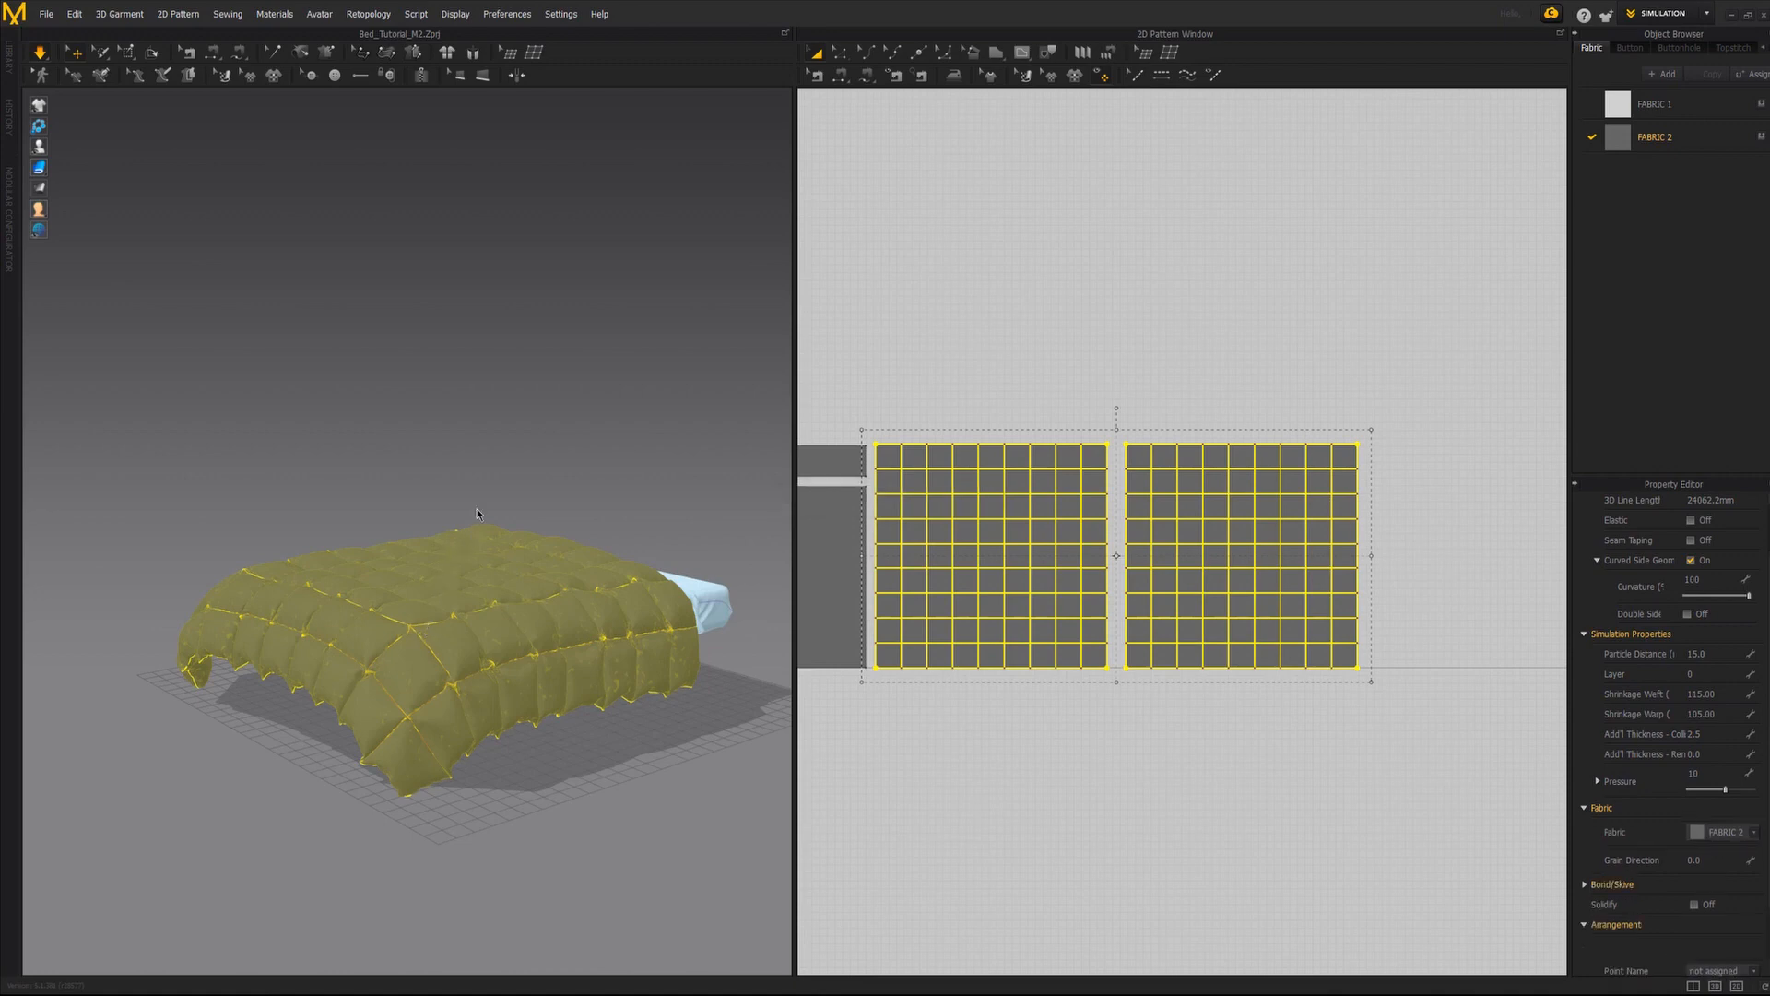
Add a dark gray fabric named Comforter for both duvet patterns and give it the Silk_Chiffon physical preset.
click(1663, 74)
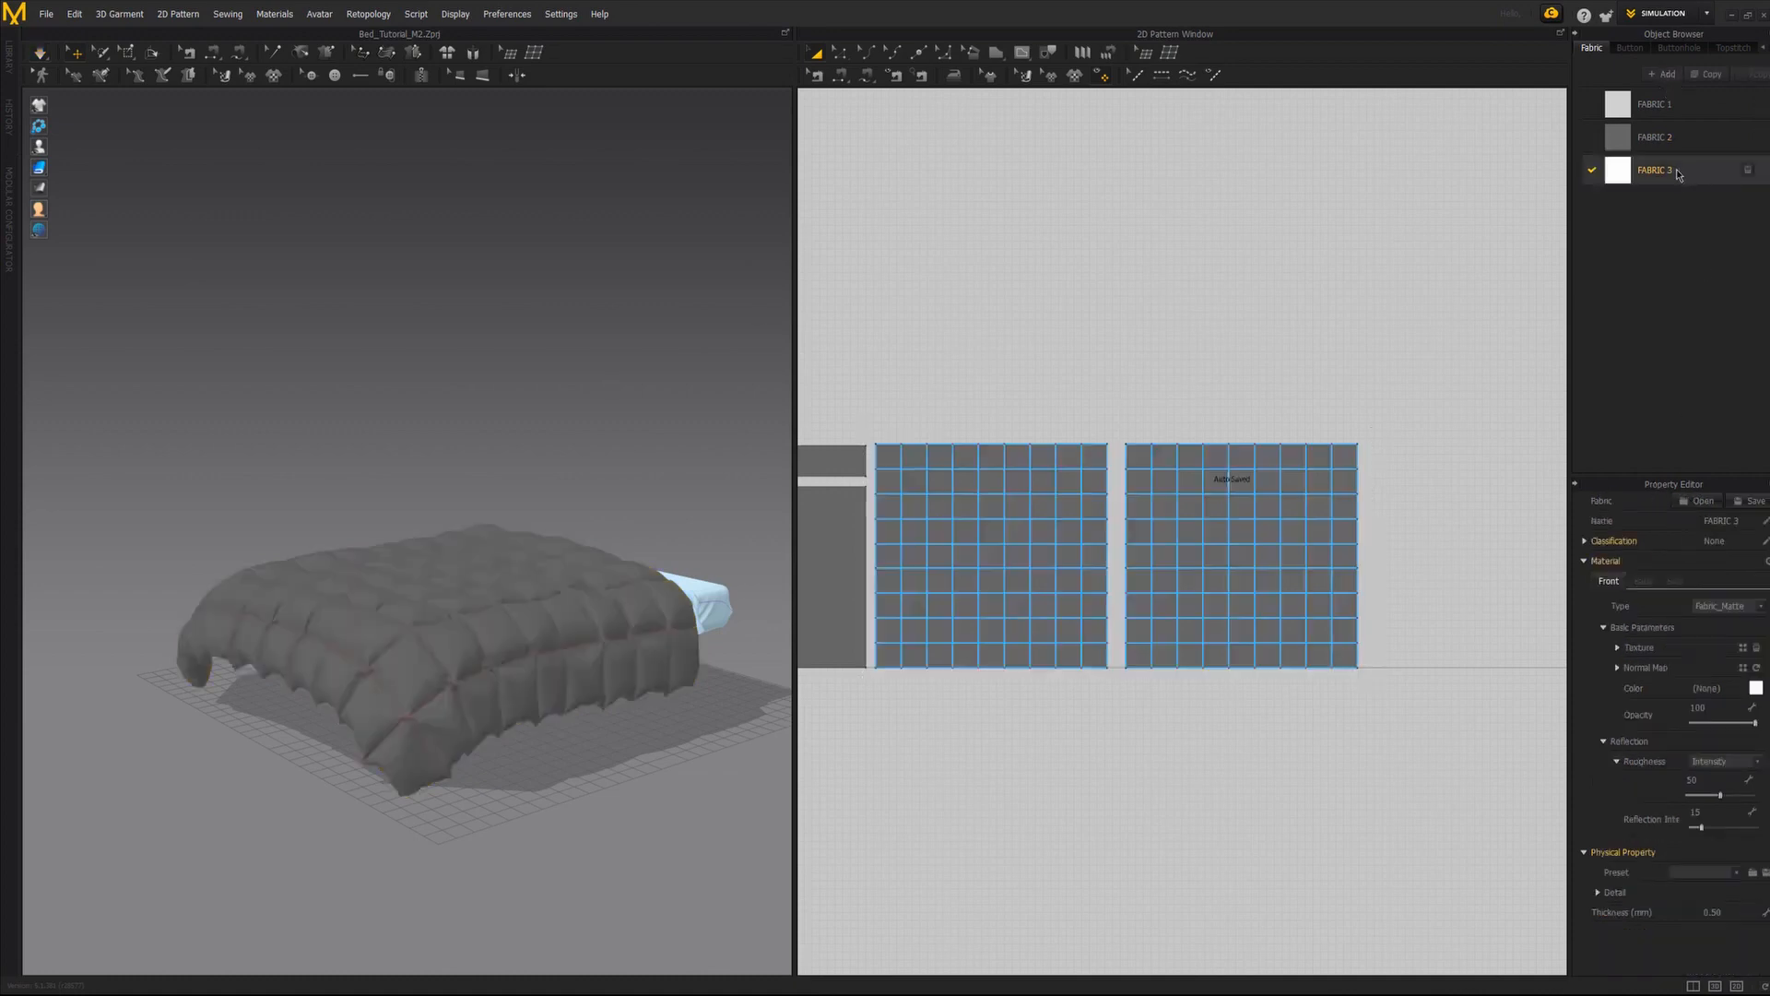
click(1704, 873)
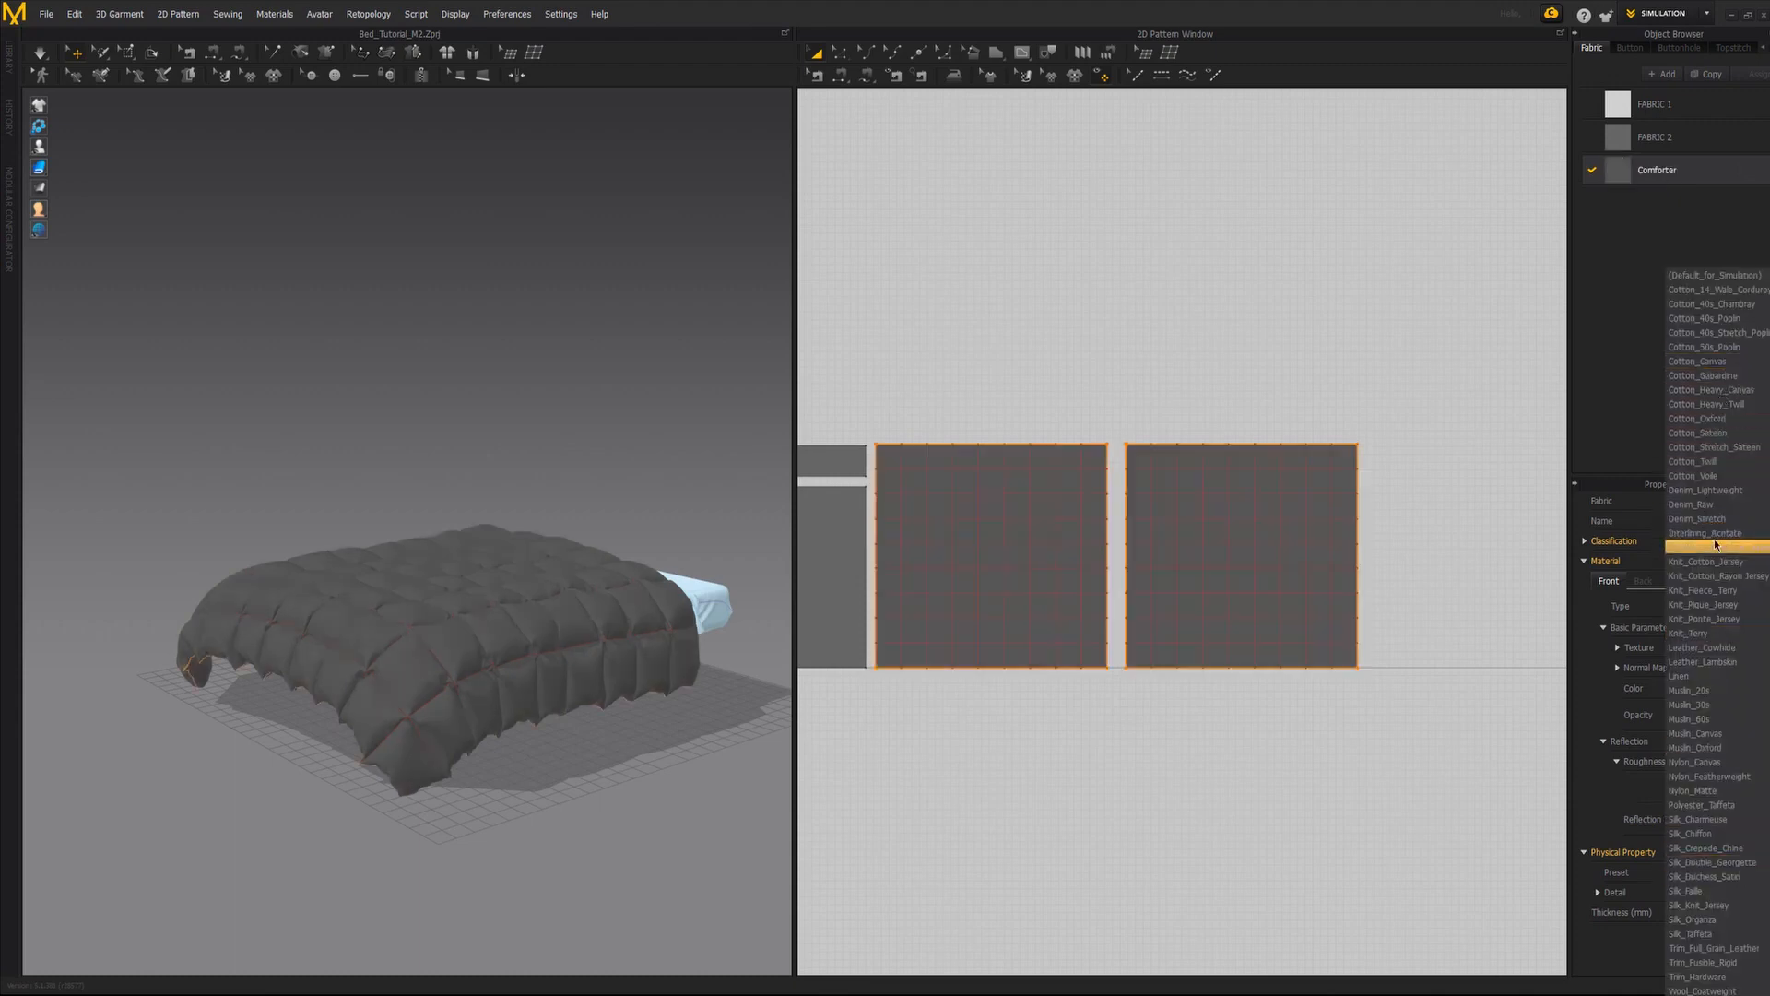
click(1697, 834)
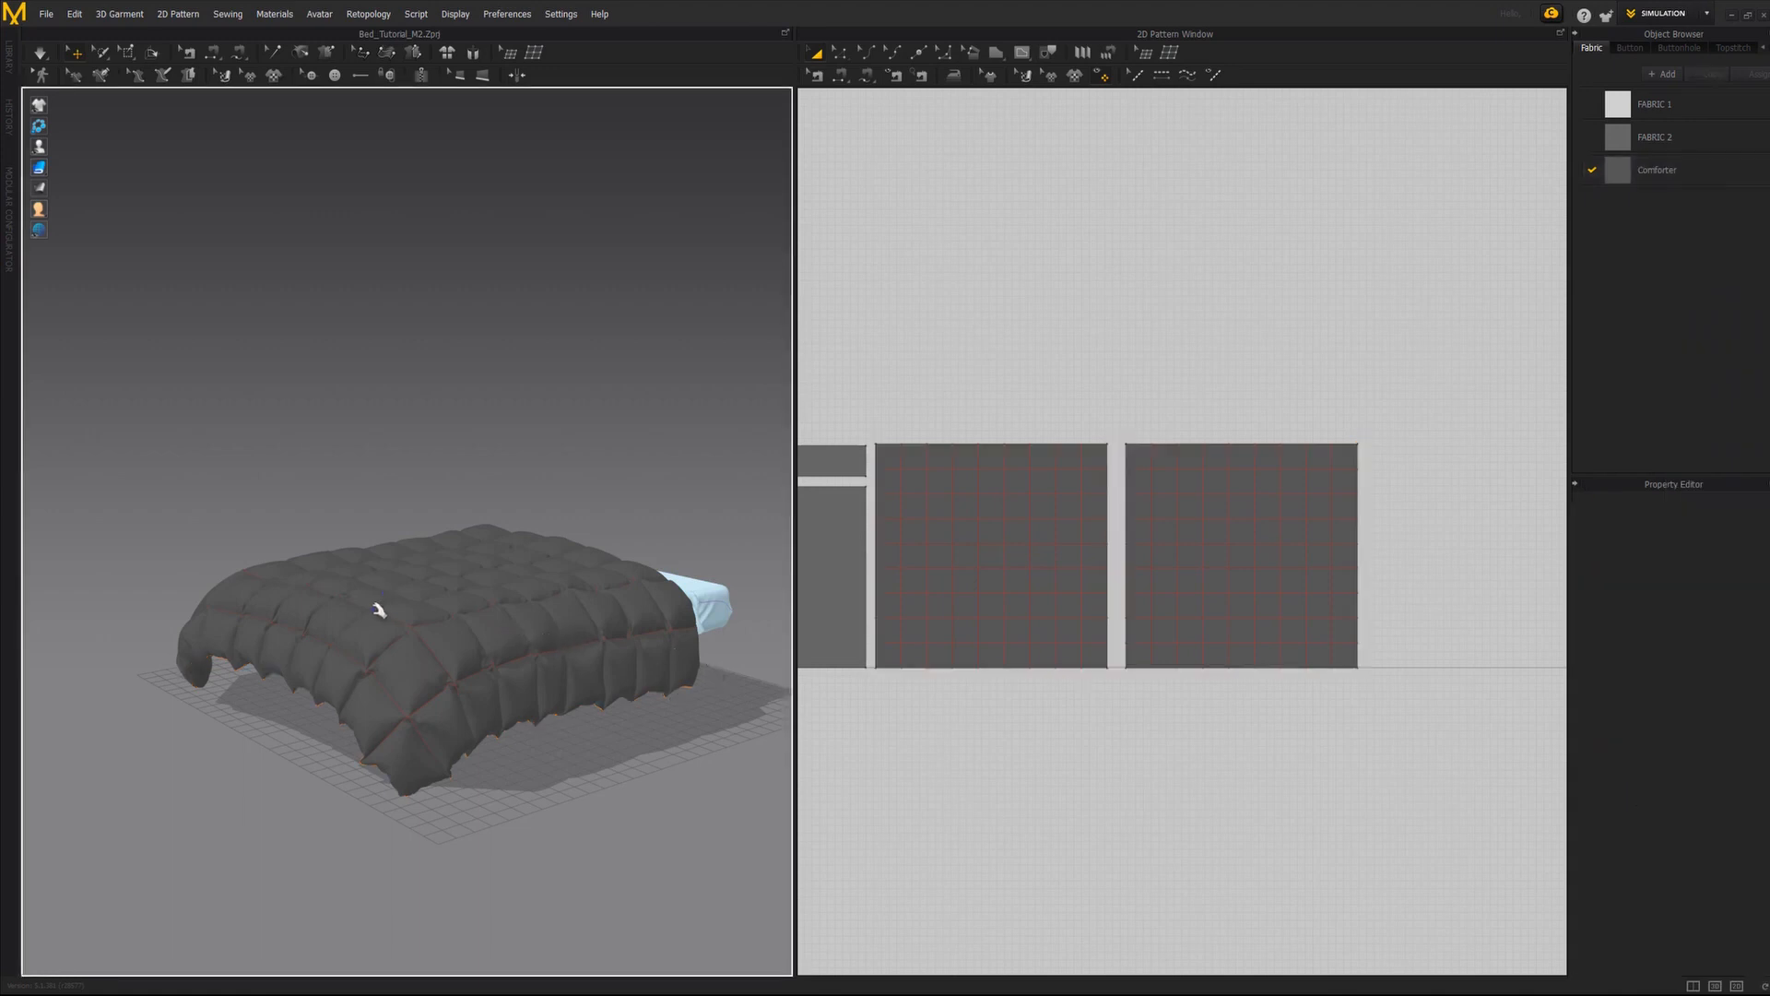
Simulate the duvet with the Comforter fabric and tug its cloth near the head end of the bed.
key(space)
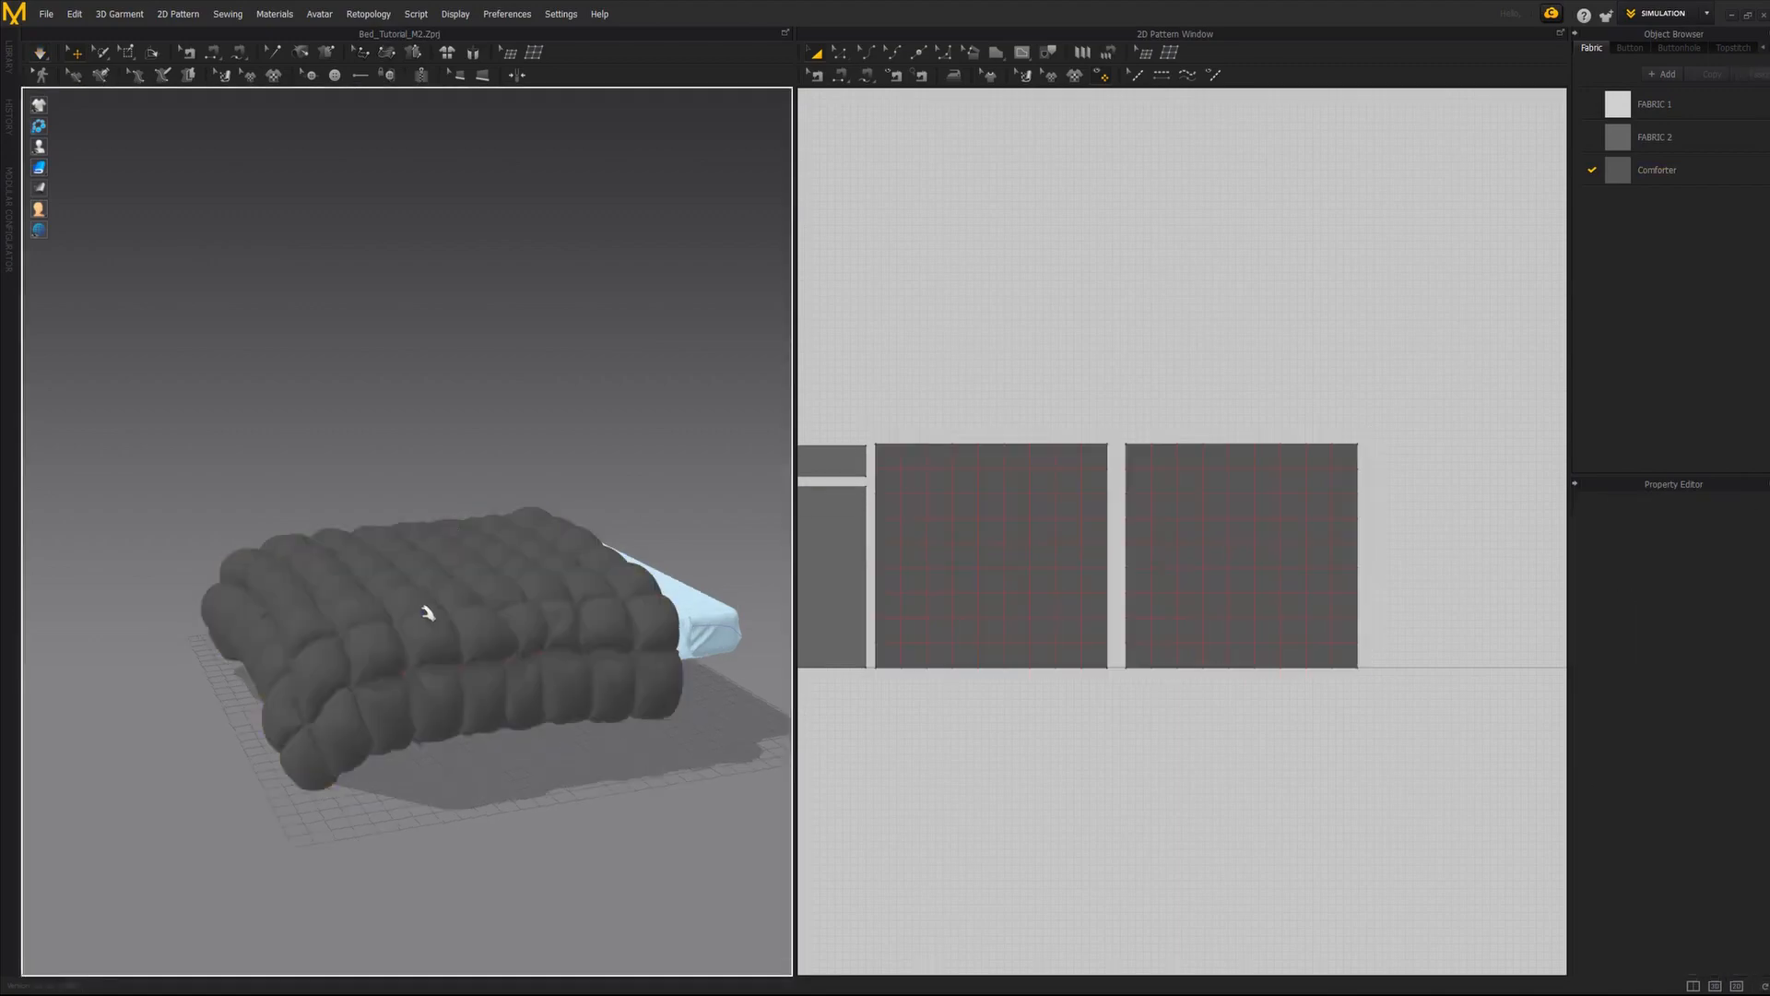
click(428, 612)
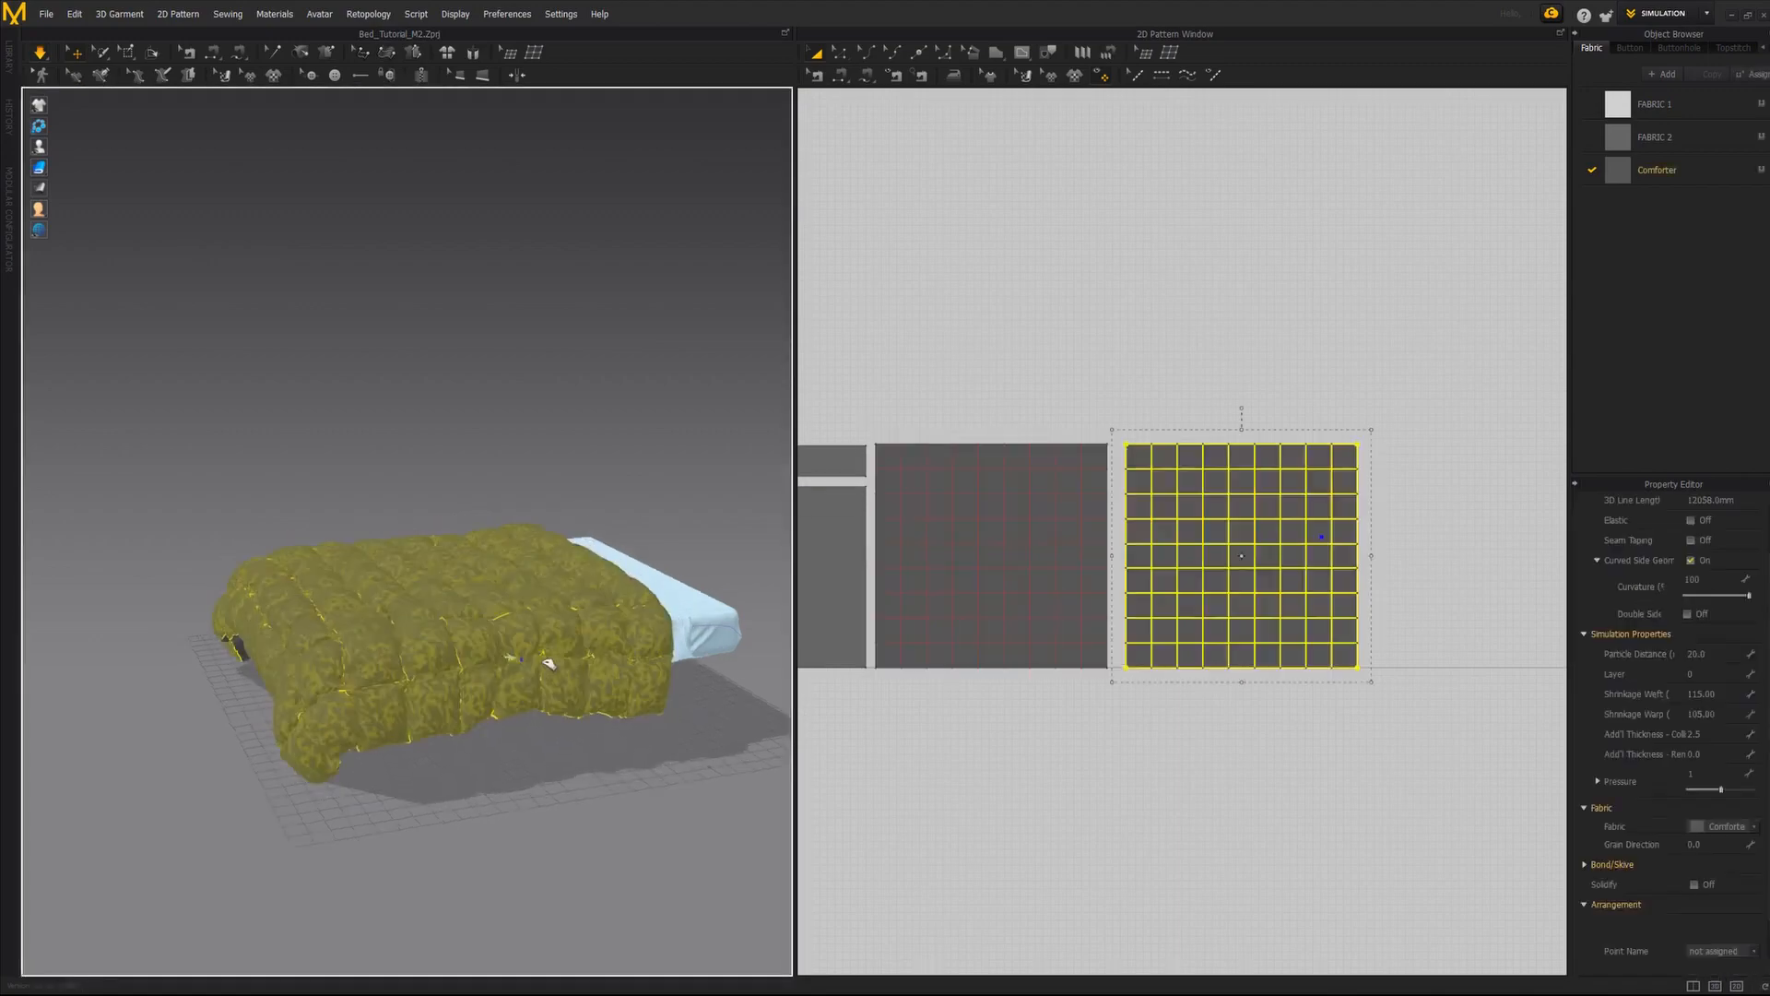
key(space)
scroll(448, 655, up, 2)
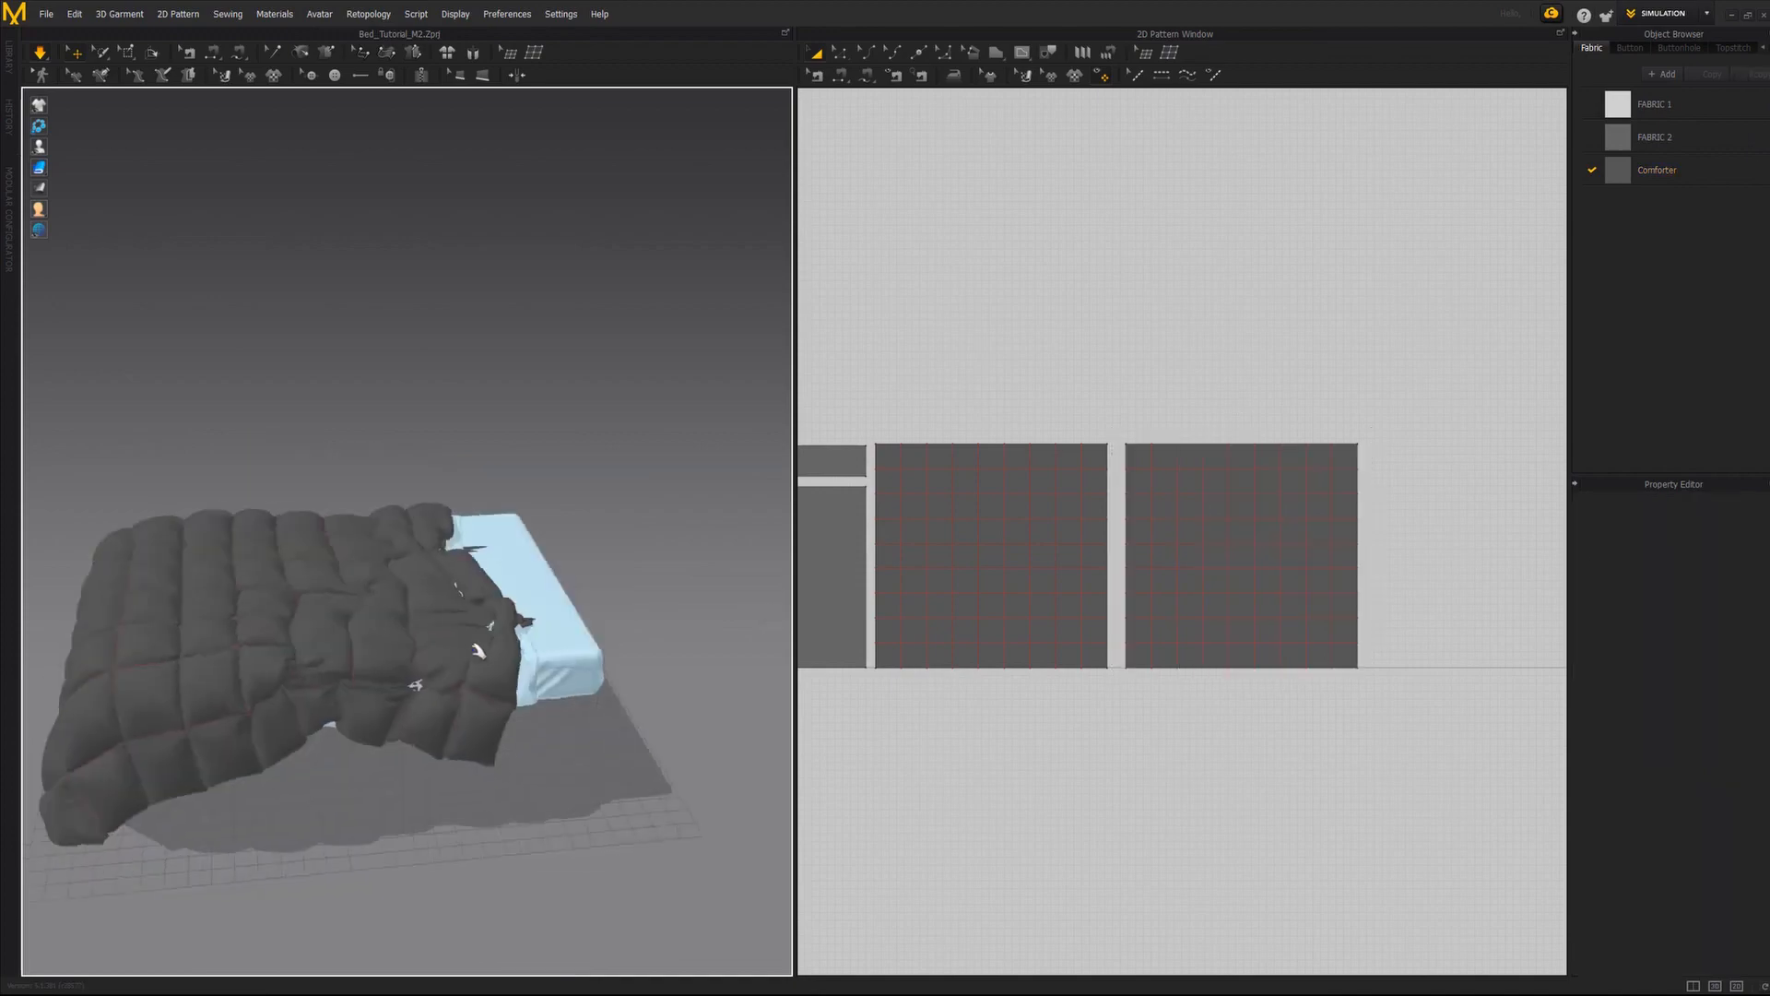
click(375, 703)
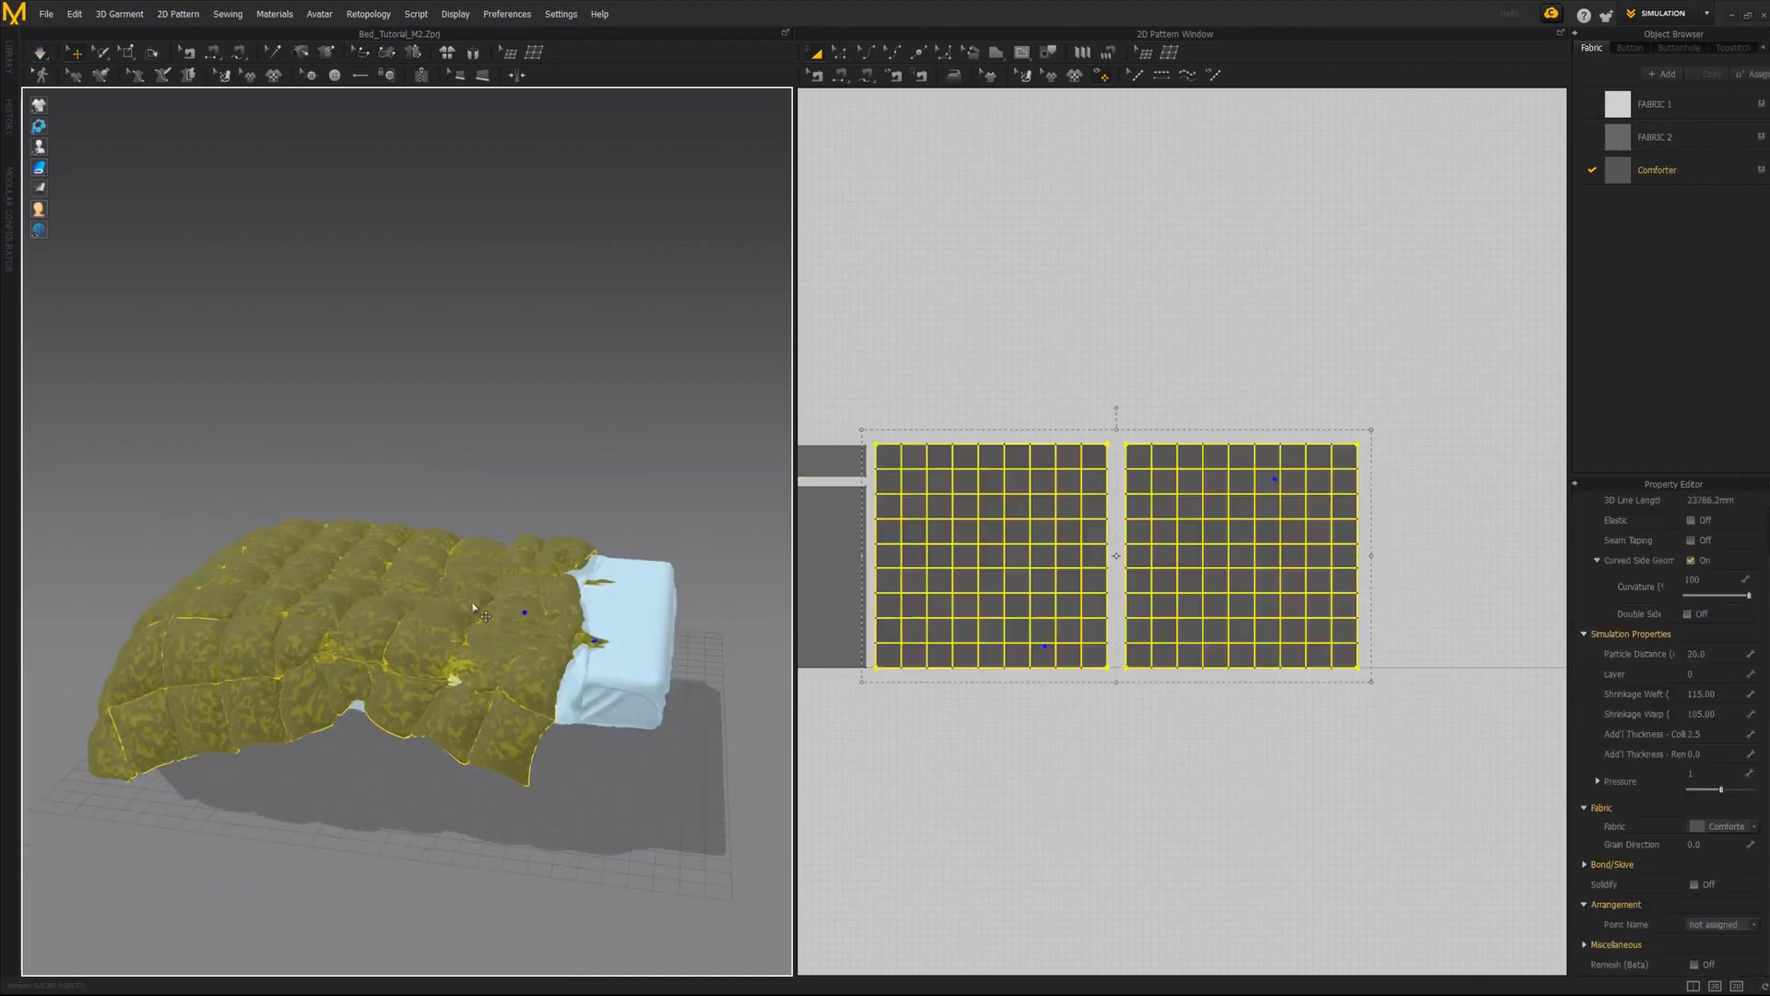
Resimulate both duvet layers so the duvet drapes smoothly over the sides and foot of the bed.
right_drag(587, 591, 569, 566)
right_click(561, 484)
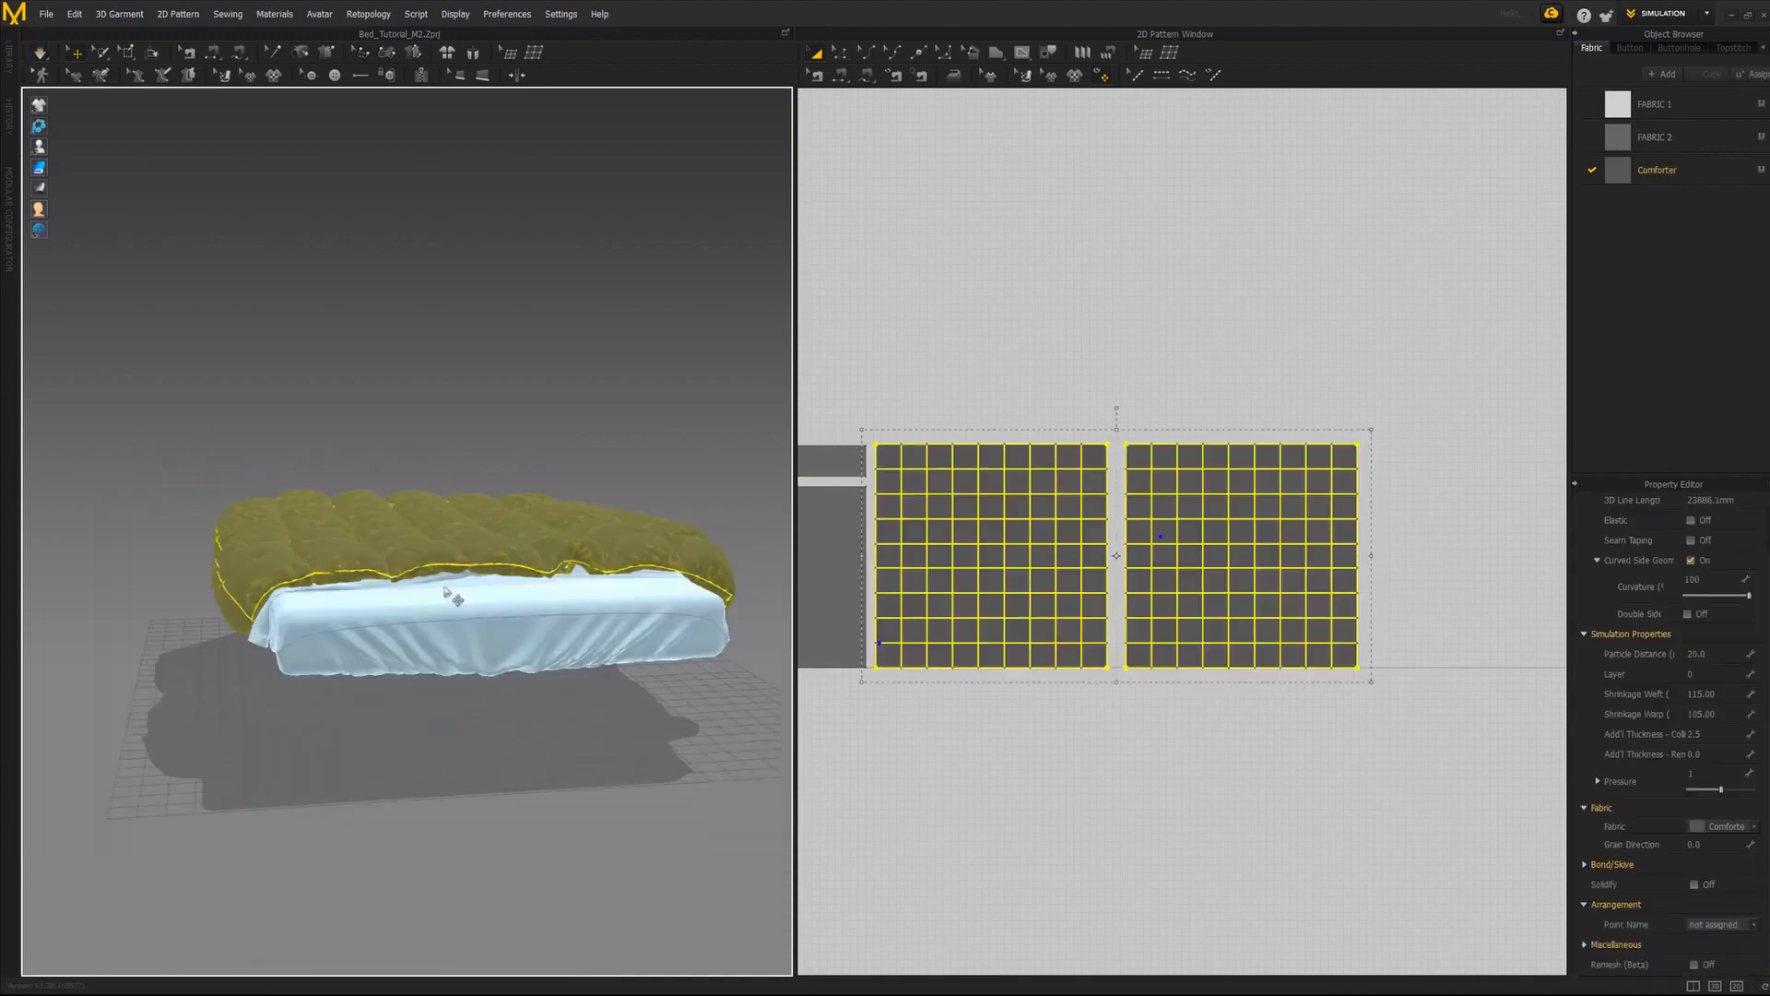
click(631, 350)
right_drag(462, 464, 507, 547)
key(space)
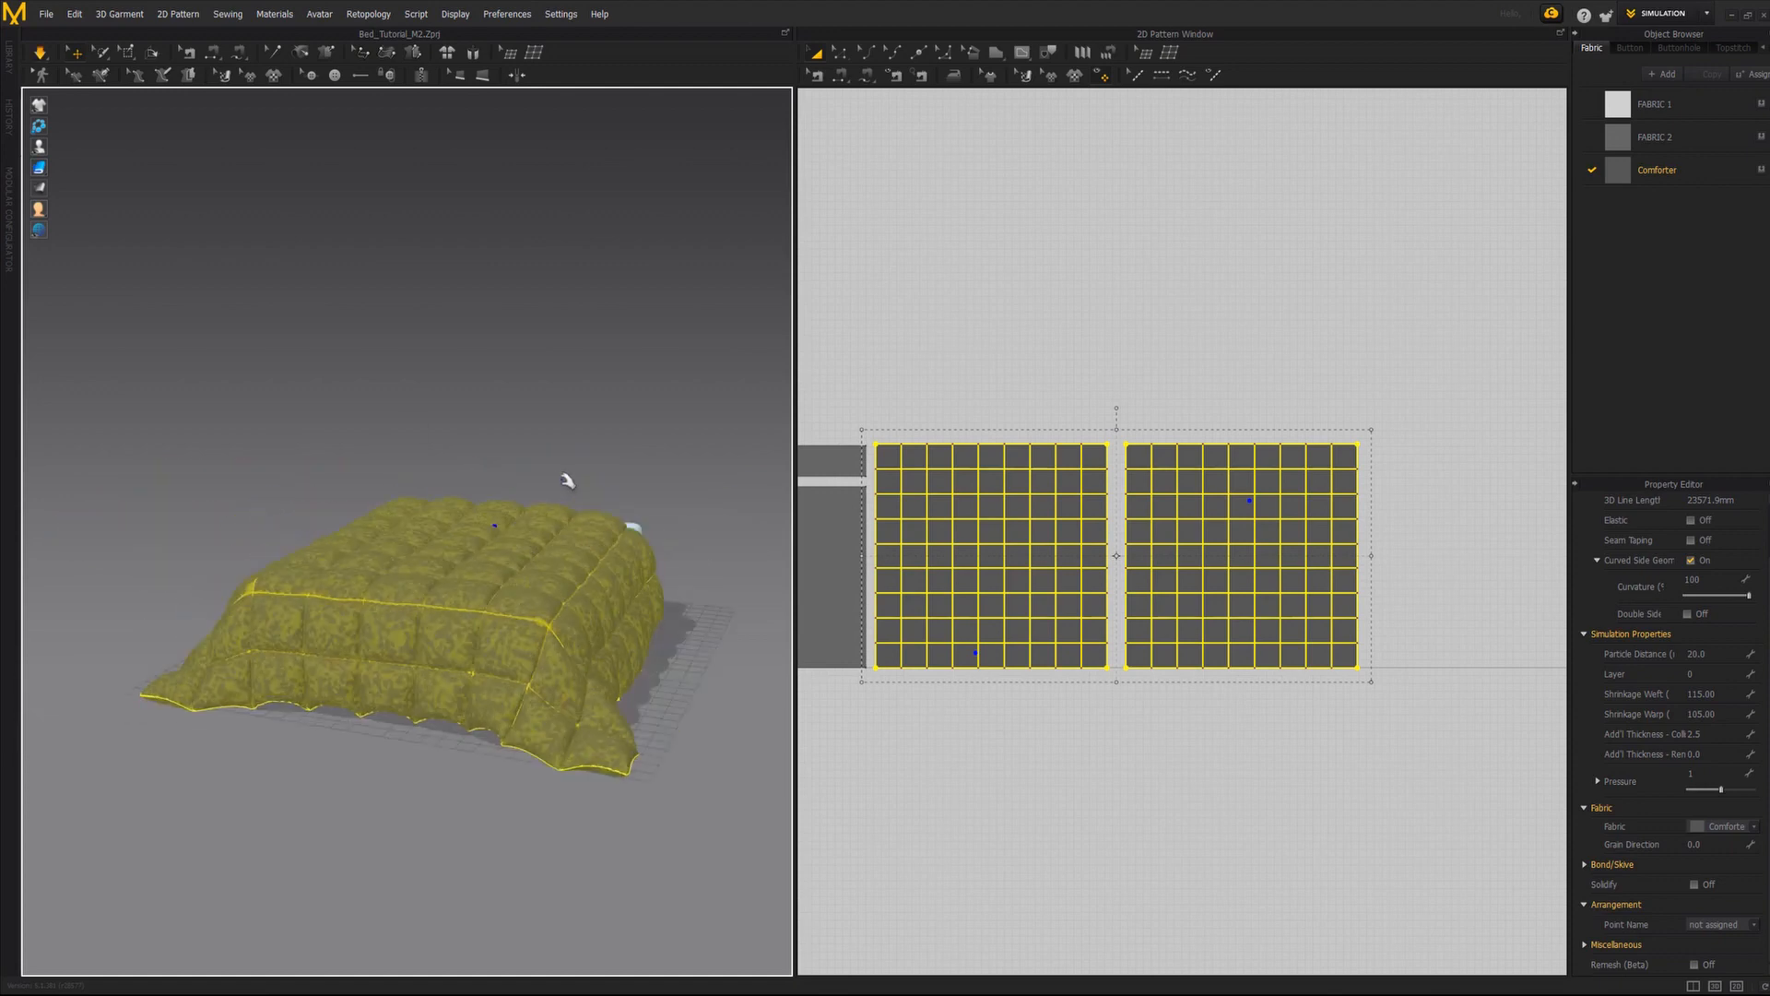
key(Escape)
right_drag(526, 537, 587, 529)
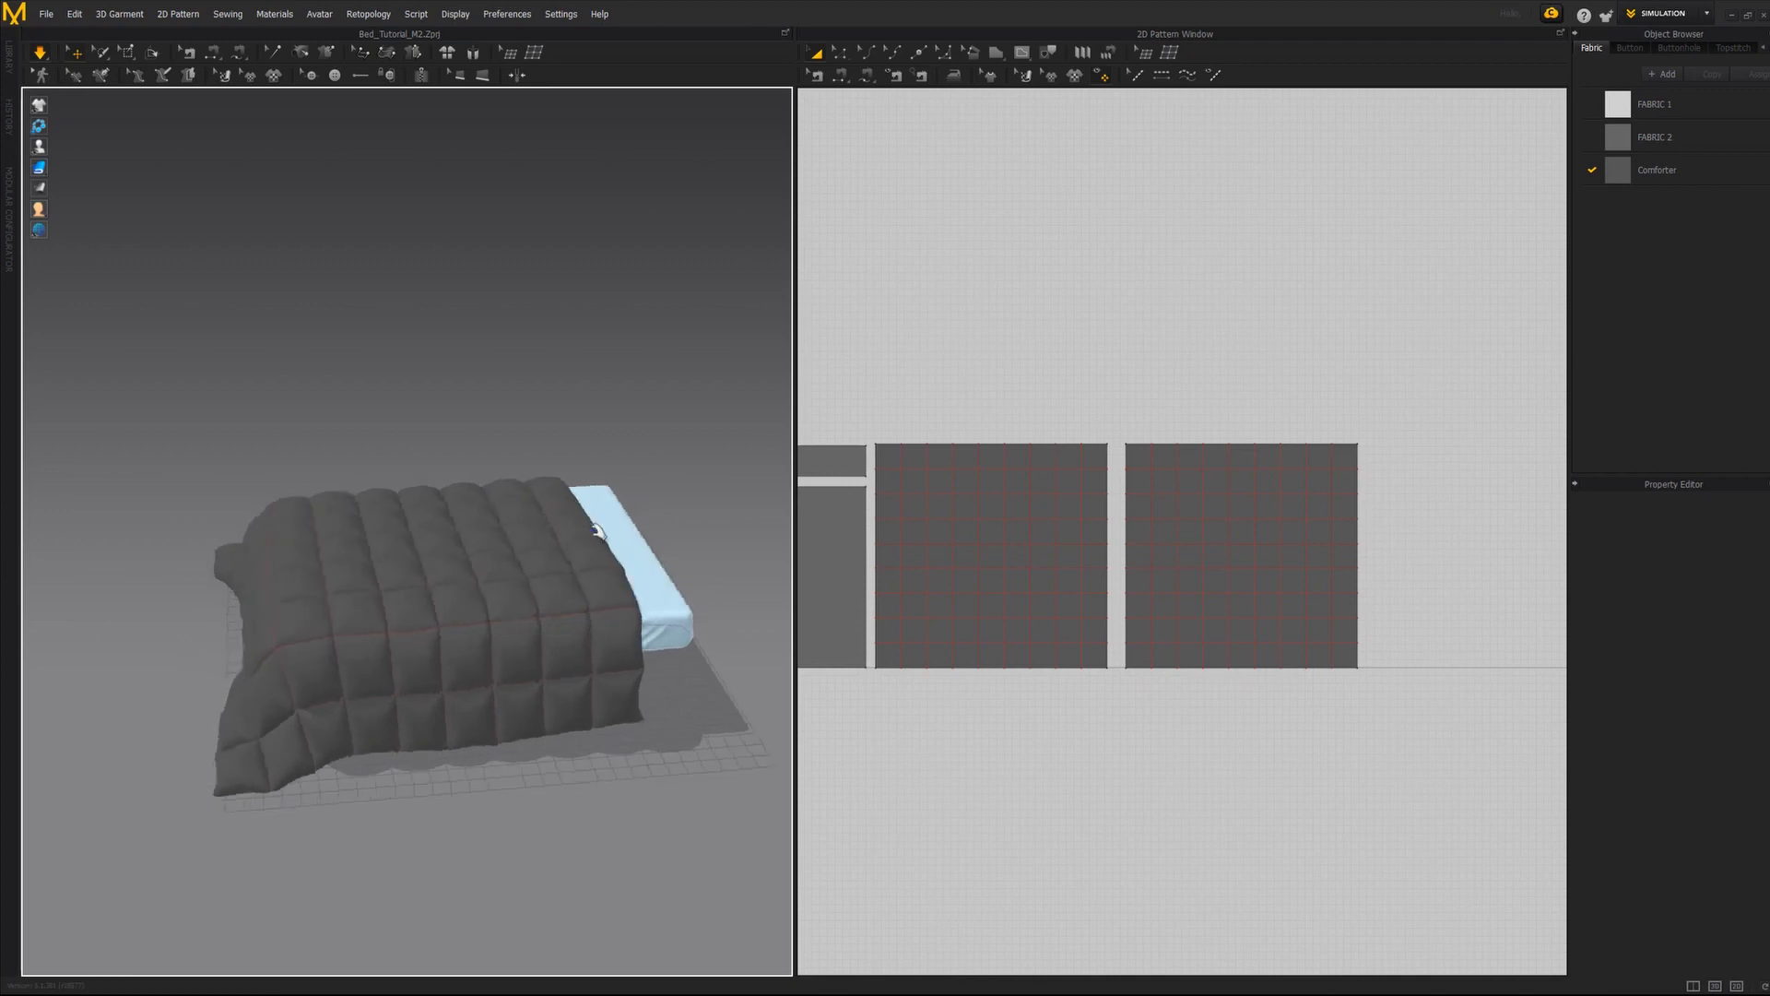
Pull the far part of the duvet's head edge up and back toward the foot of the bed during simulation.
click(556, 472)
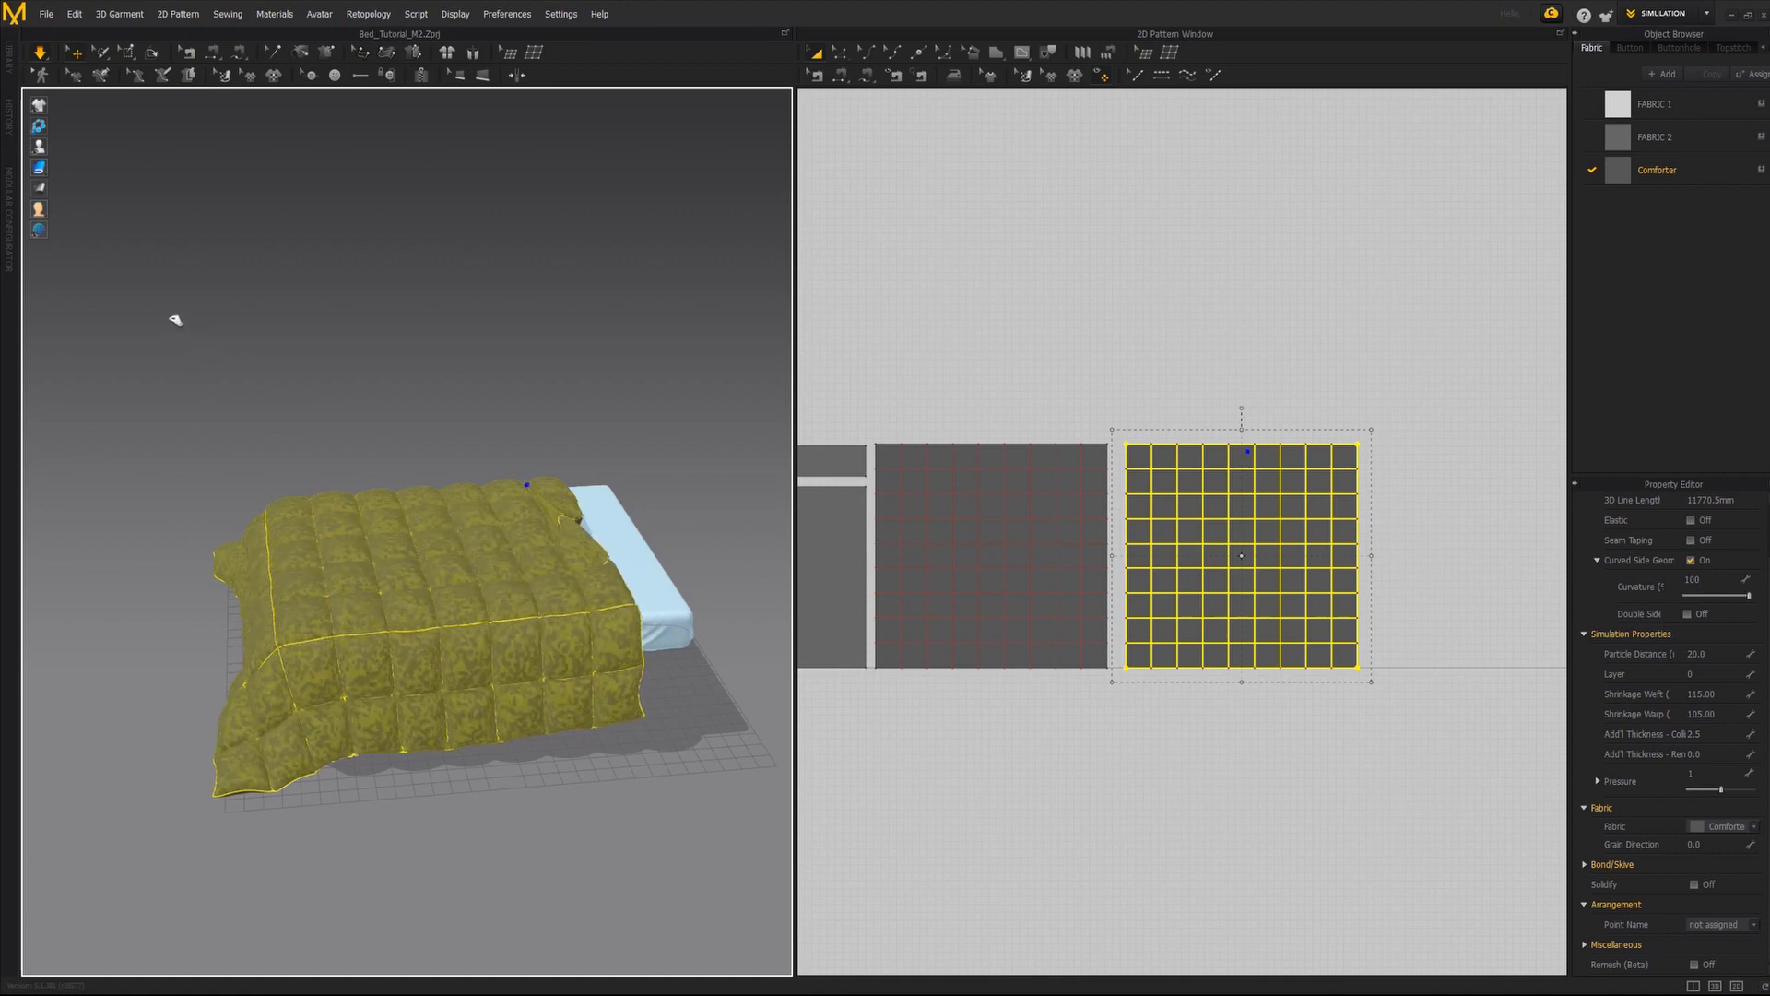
drag(442, 445, 477, 466)
click(487, 478)
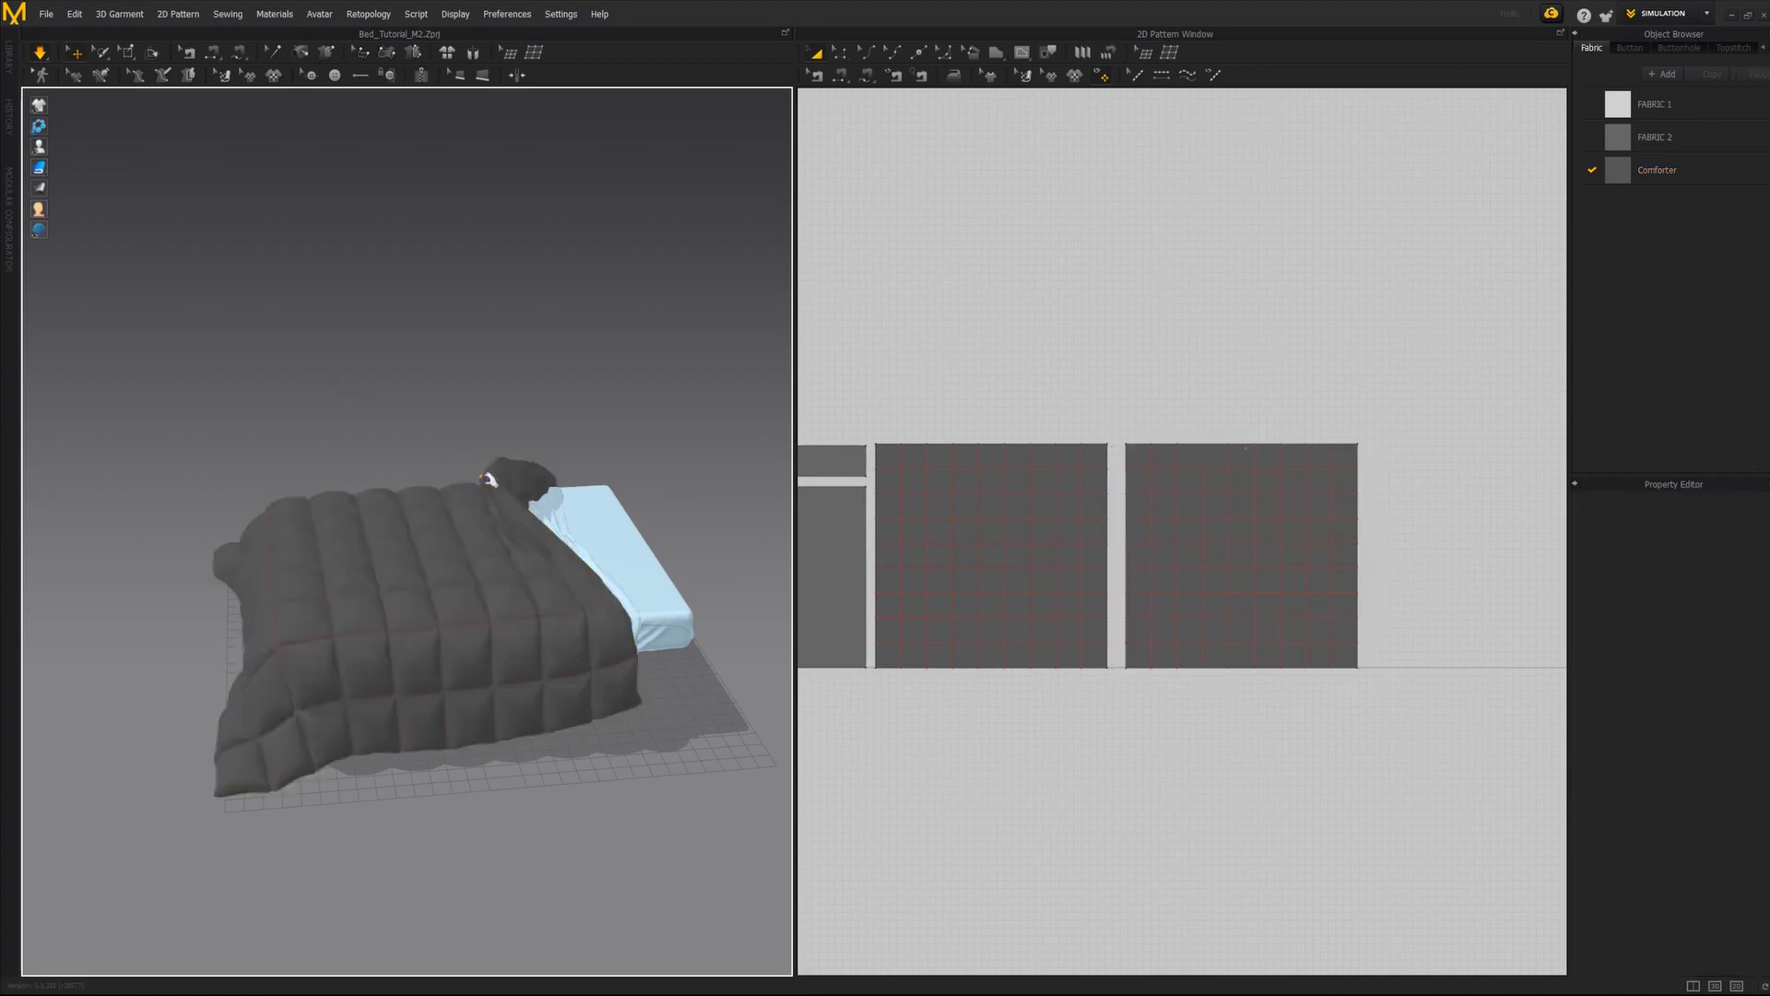
drag(453, 445, 430, 424)
drag(323, 365, 127, 247)
right_drag(337, 548, 766, 262)
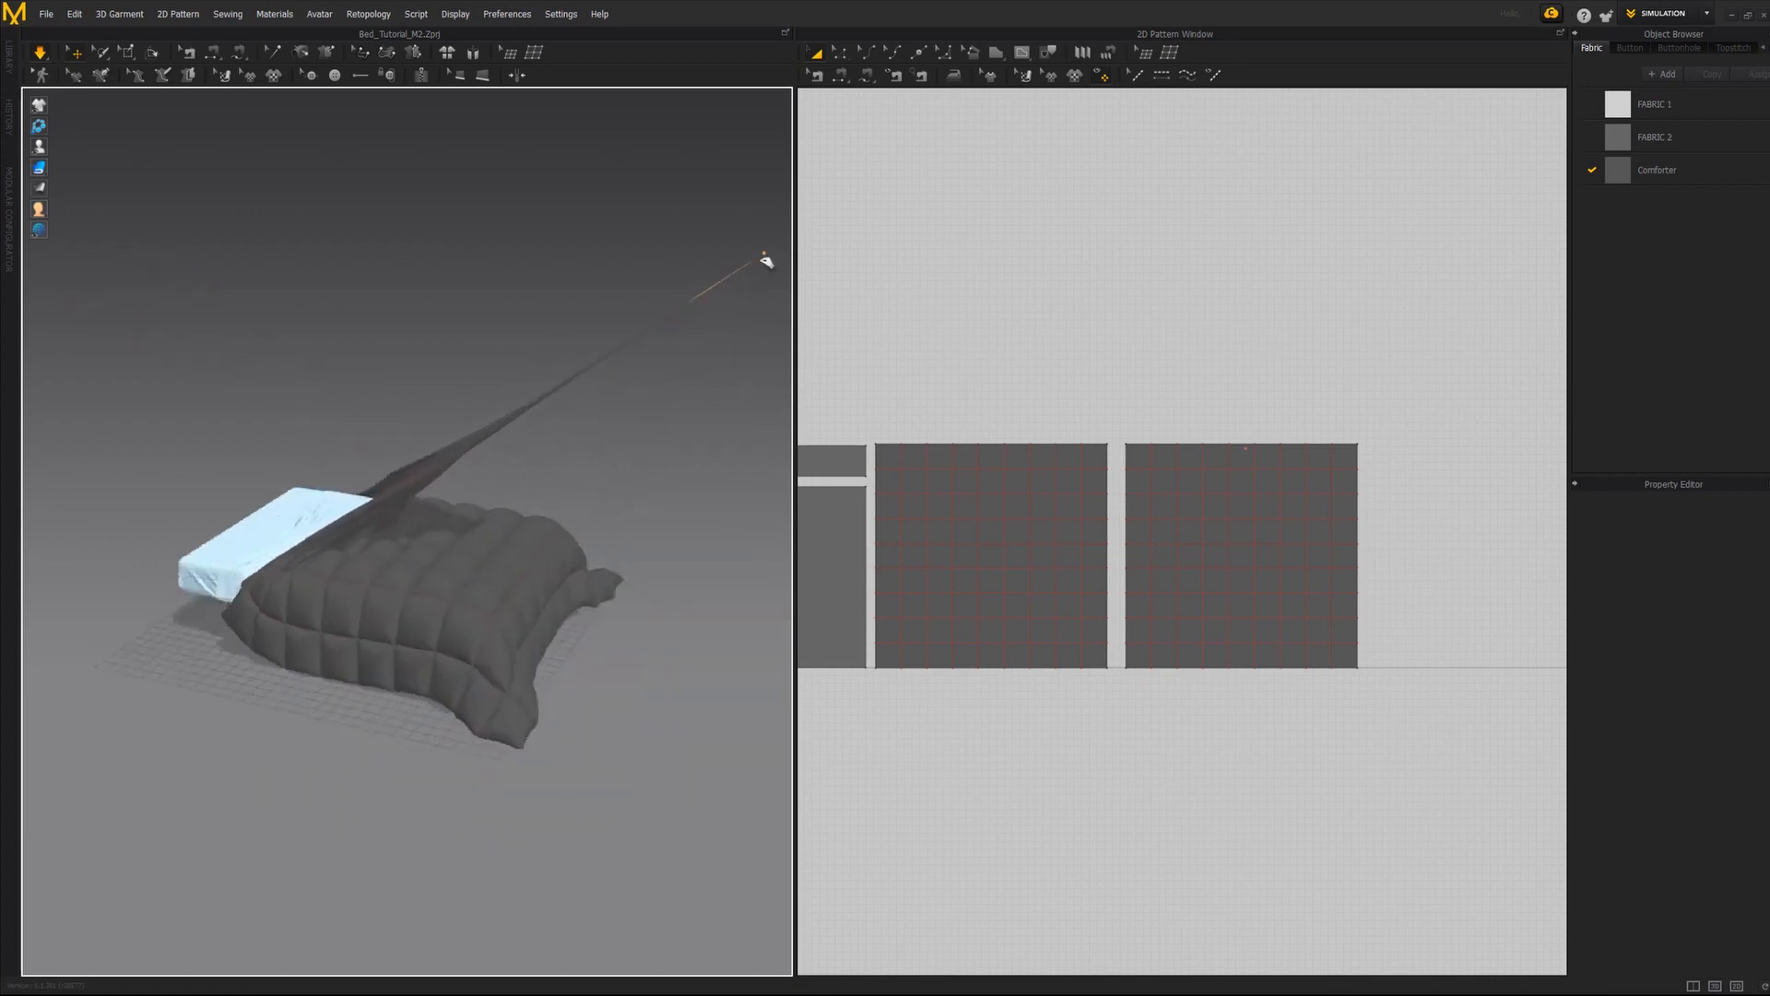
Pull the duvet's head edge high up and back over the foot of the bed during simulation, letting it settle folded.
right_drag(415, 614, 379, 578)
scroll(379, 578, down, 3)
drag(379, 577, 755, 230)
click(430, 581)
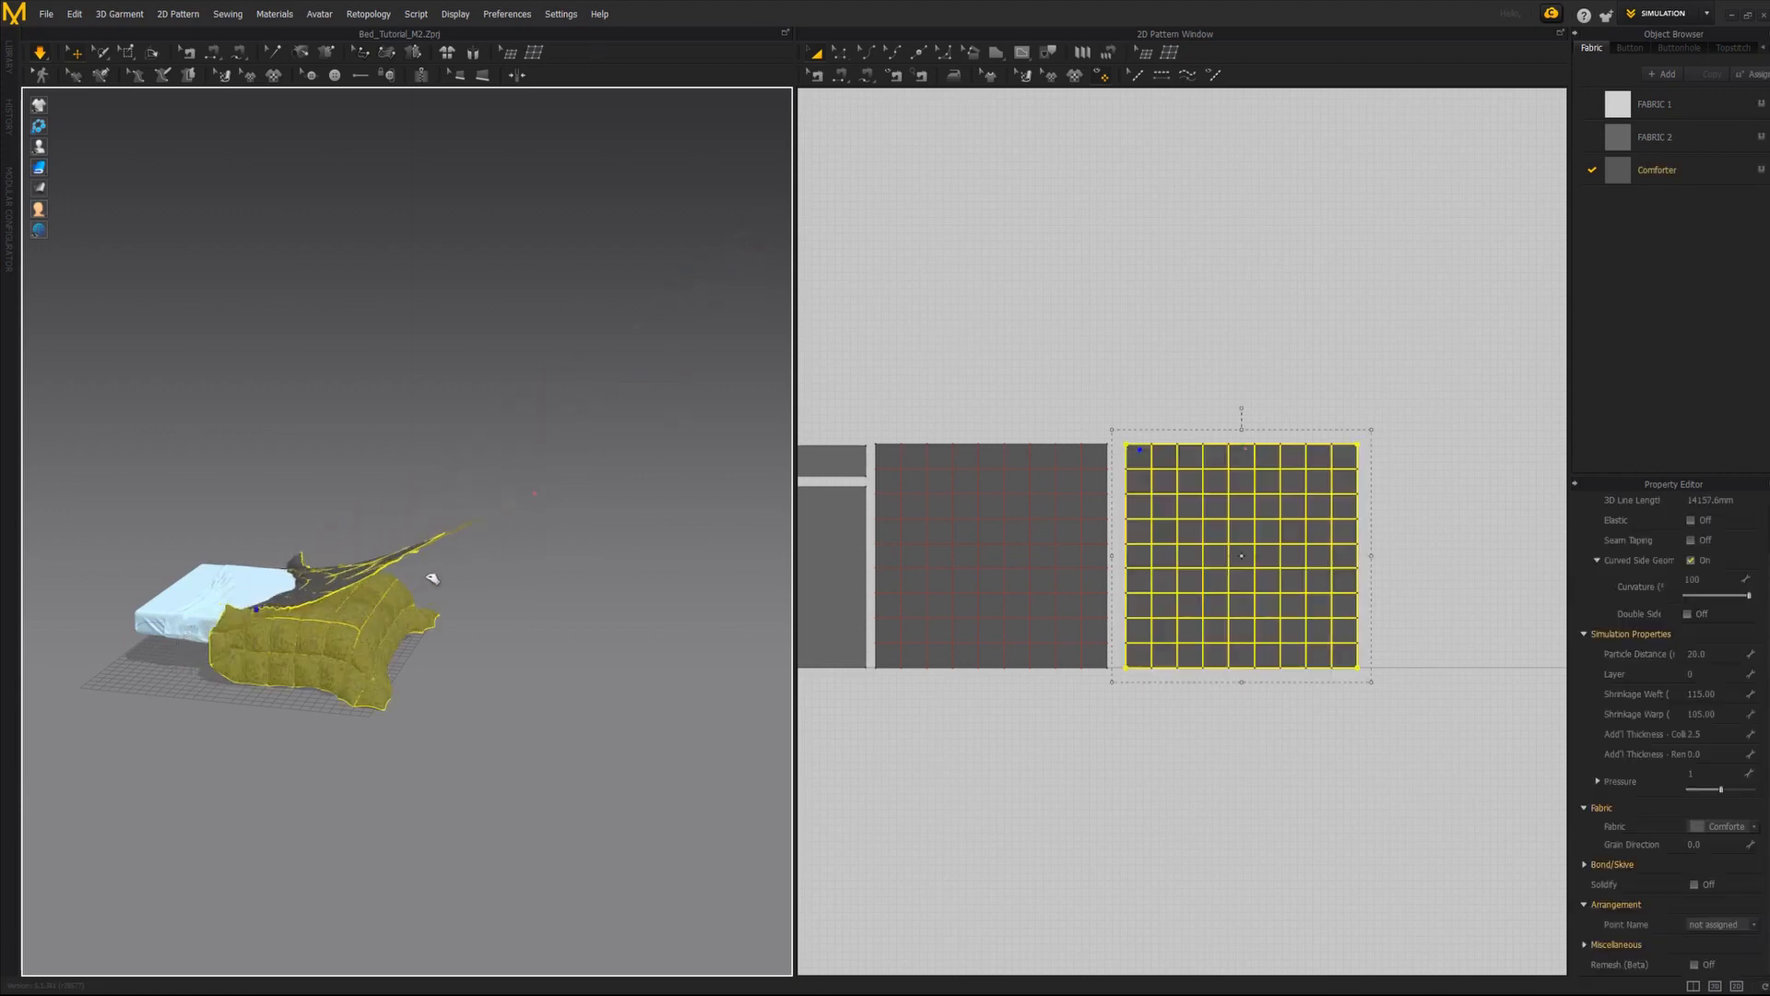
click(530, 501)
scroll(411, 605, up, 3)
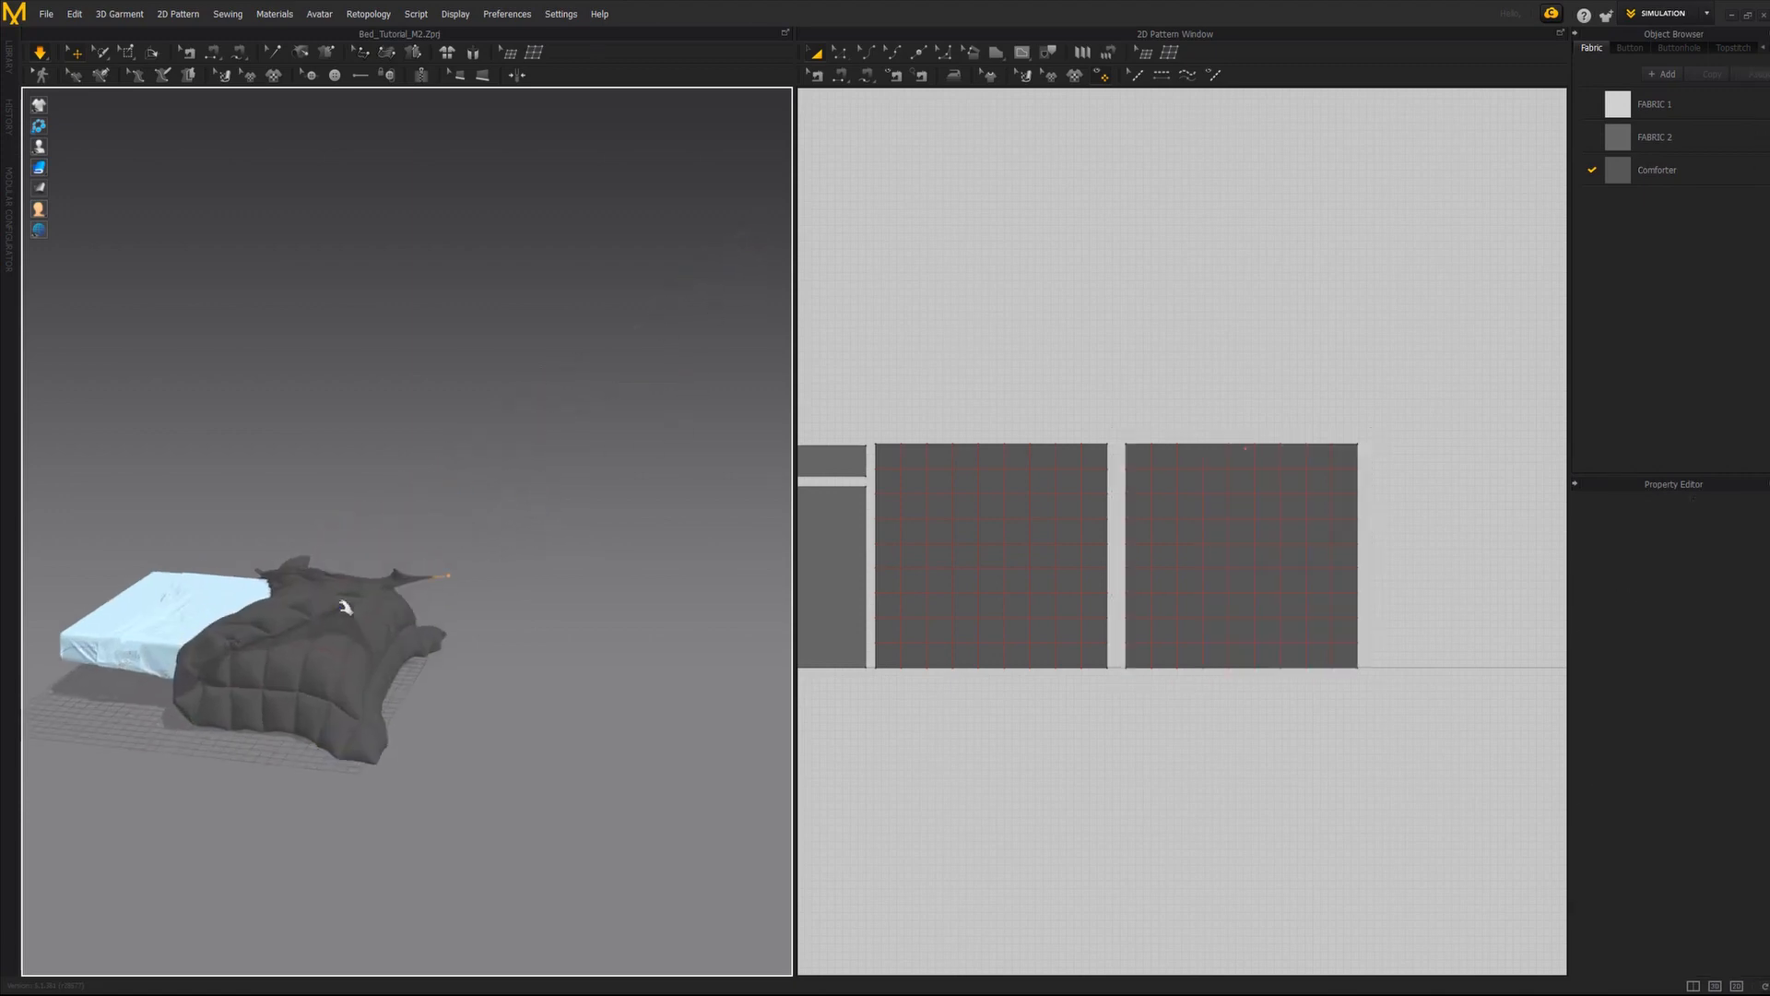
right_drag(343, 611, 438, 590)
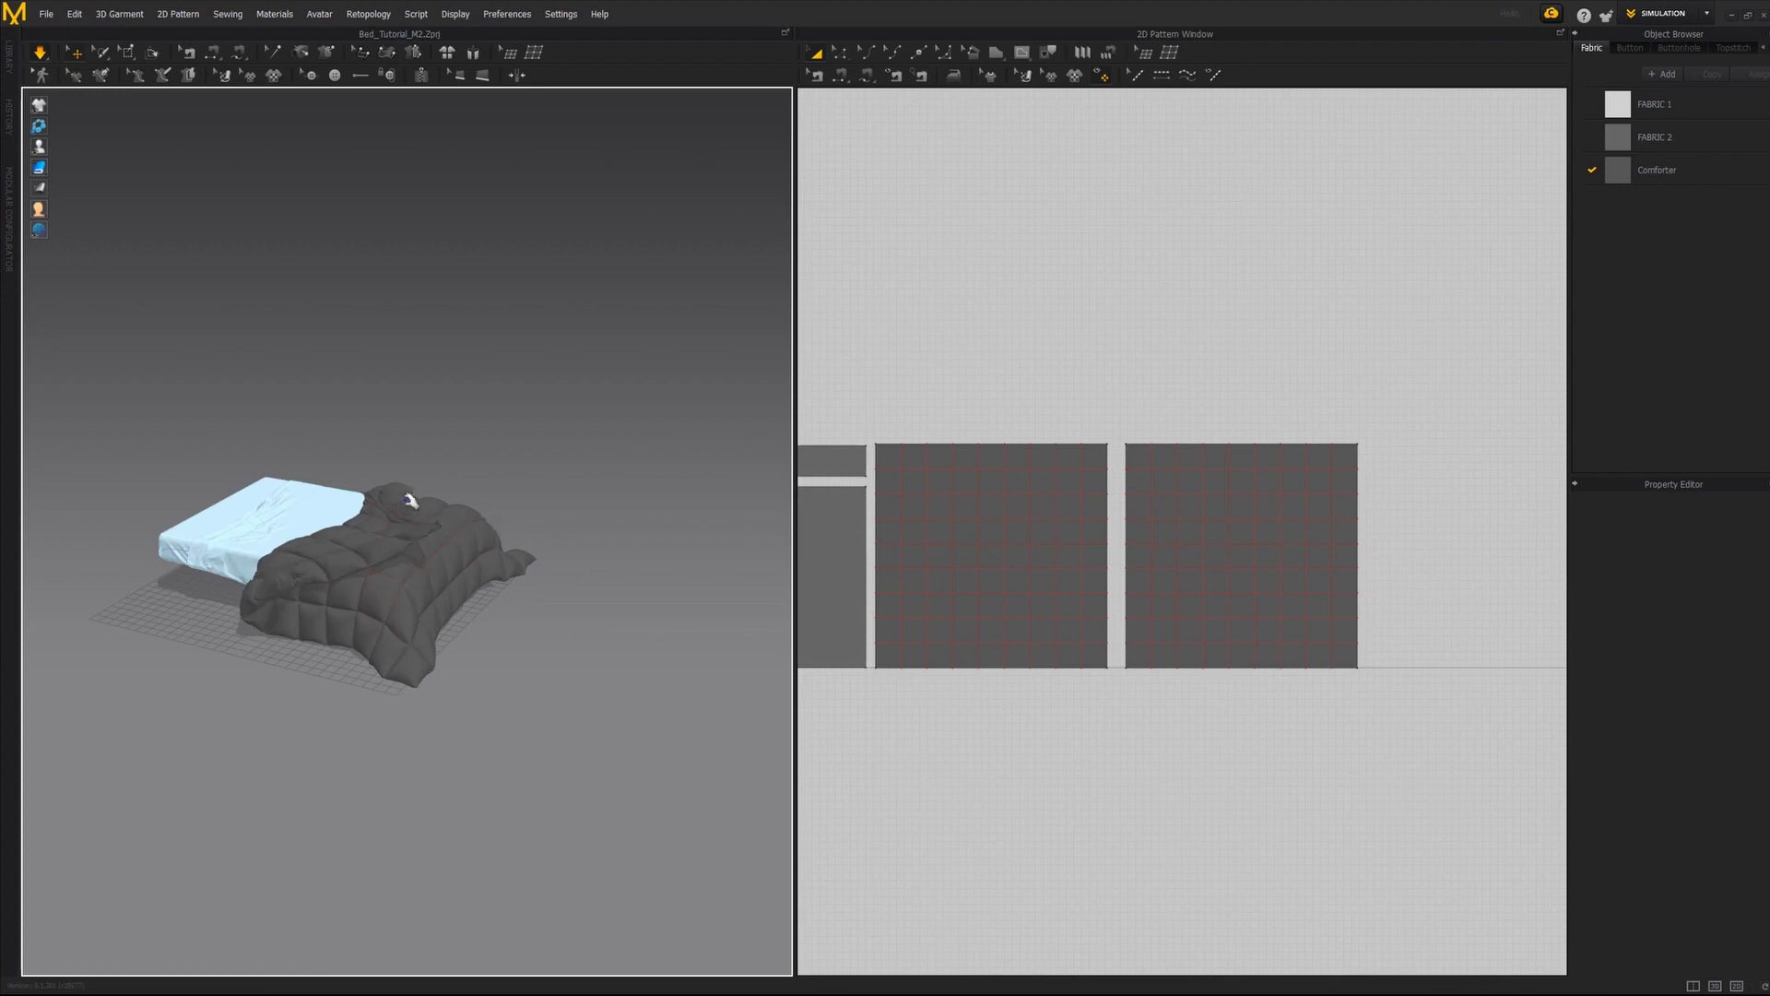
click(407, 498)
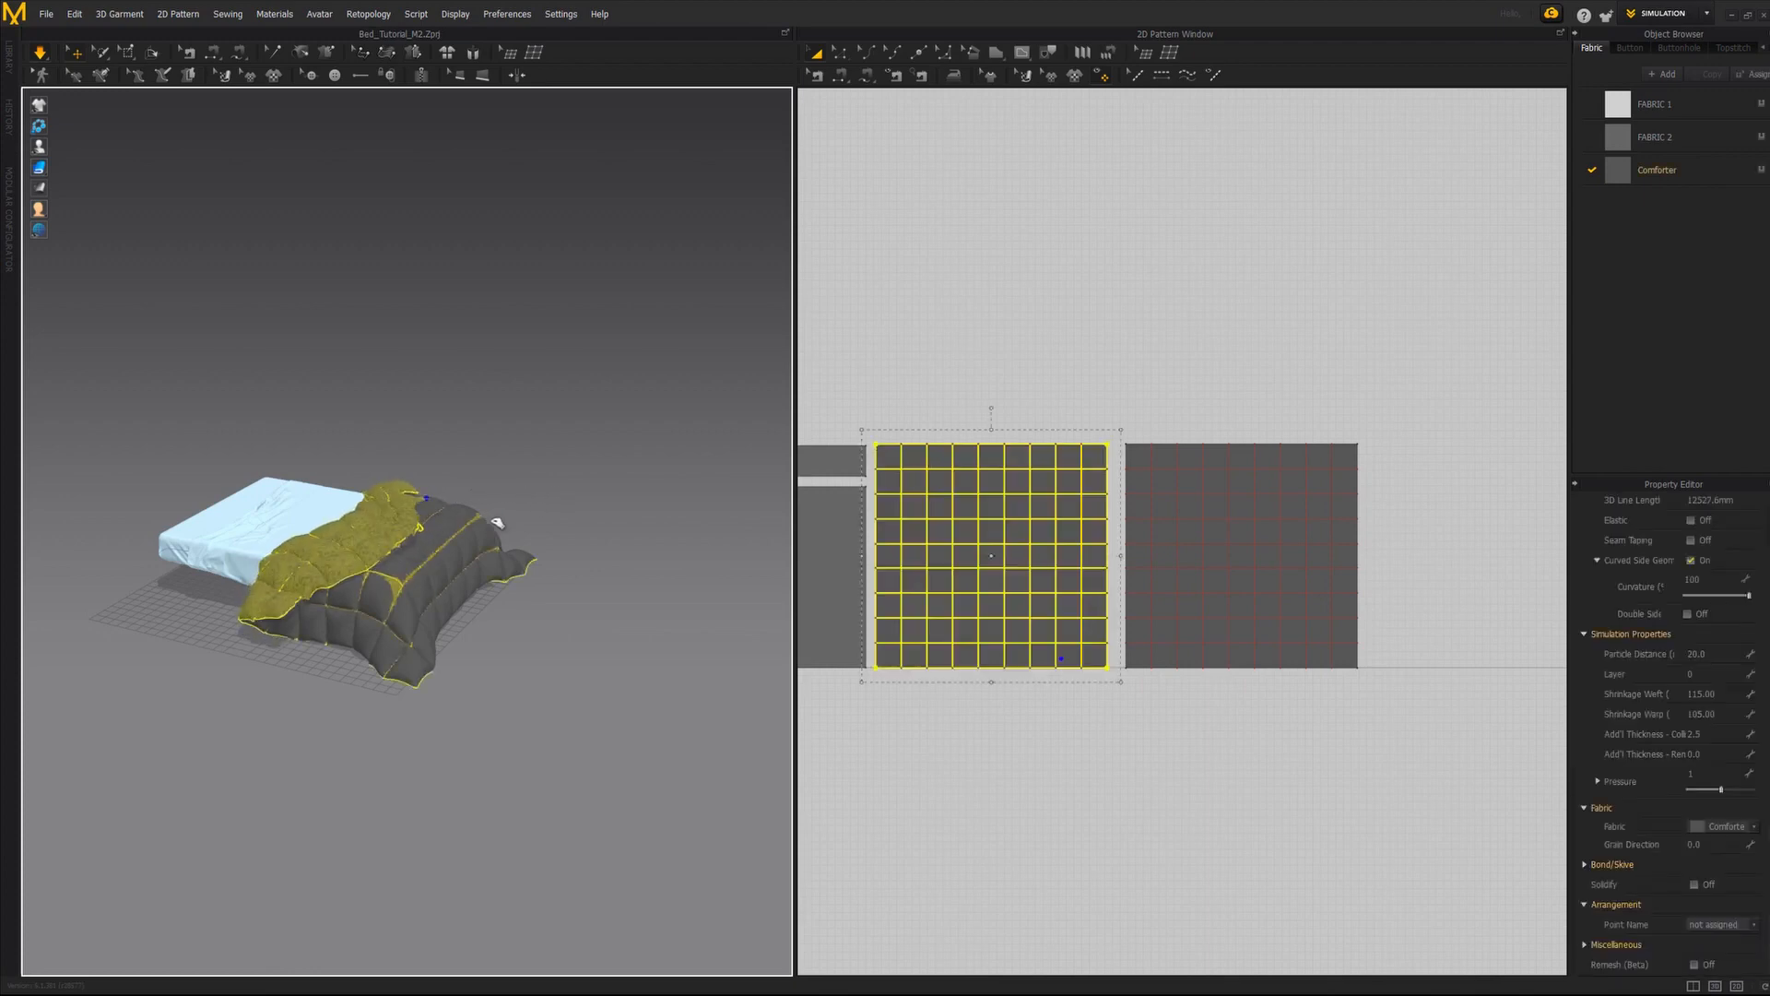
click(496, 519)
right_drag(427, 565, 487, 557)
scroll(517, 565, up, 2)
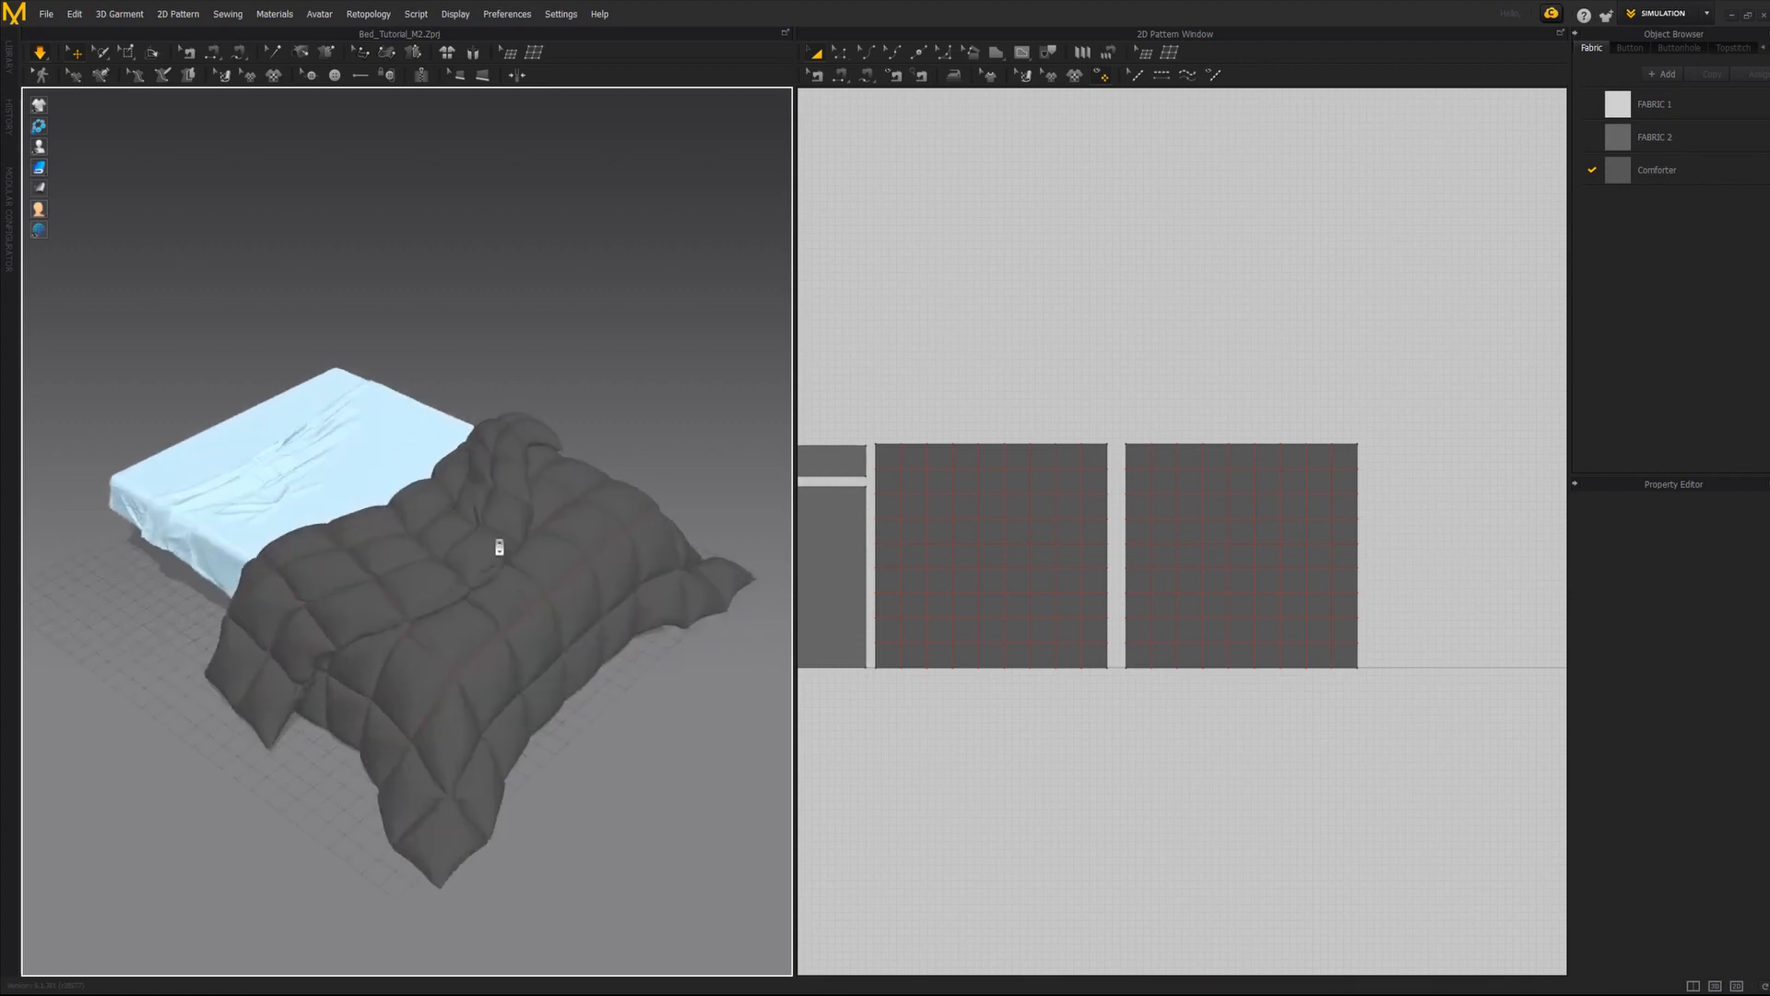
Pull the duvet's folded far corner inward over the bed while the simulation runs.
middle_drag(475, 528, 465, 545)
right_drag(463, 526, 526, 453)
drag(651, 361, 514, 400)
click(514, 403)
right_drag(514, 403, 344, 498)
middle_drag(518, 451, 390, 527)
scroll(504, 477, up, 3)
right_drag(460, 486, 496, 474)
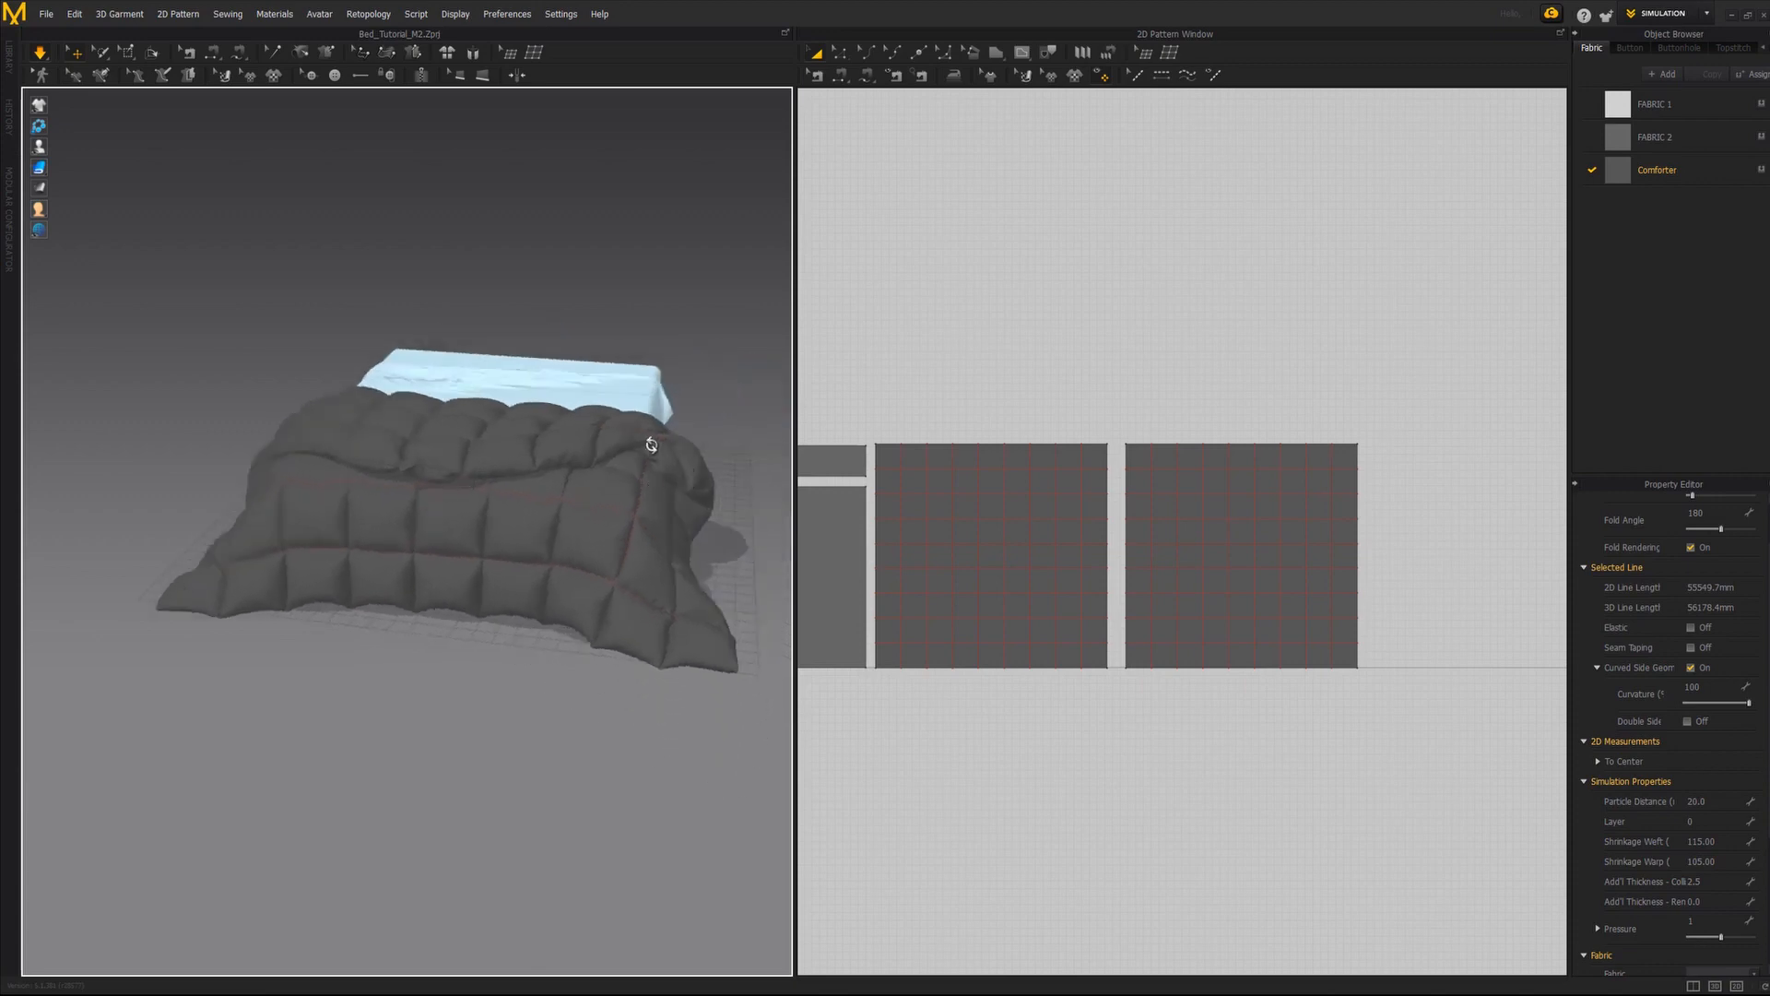
Tug the duvet's folded-back layer sideways across the bed and stop the simulation.
right_drag(429, 493, 214, 576)
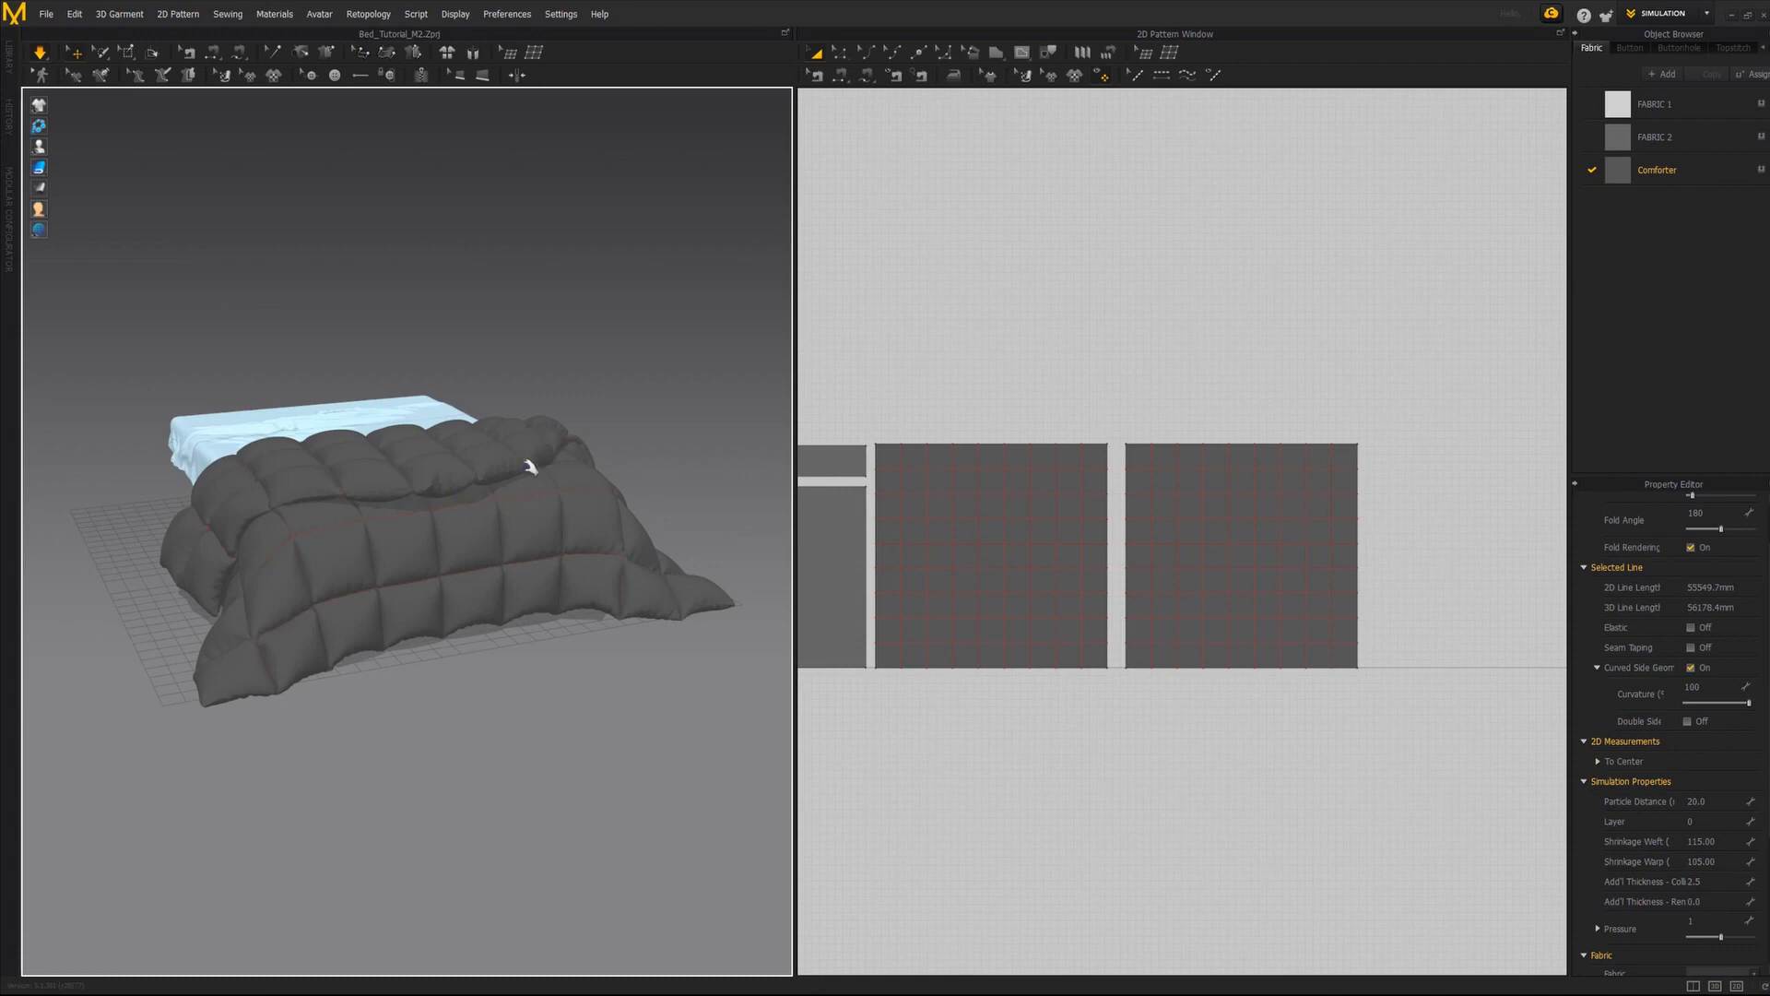
drag(406, 515, 601, 559)
right_drag(601, 559, 530, 583)
key(space)
Set both duvet layers to a particle distance of 15 and freeze them.
click(530, 583)
shift+click(456, 546)
right_click(456, 546)
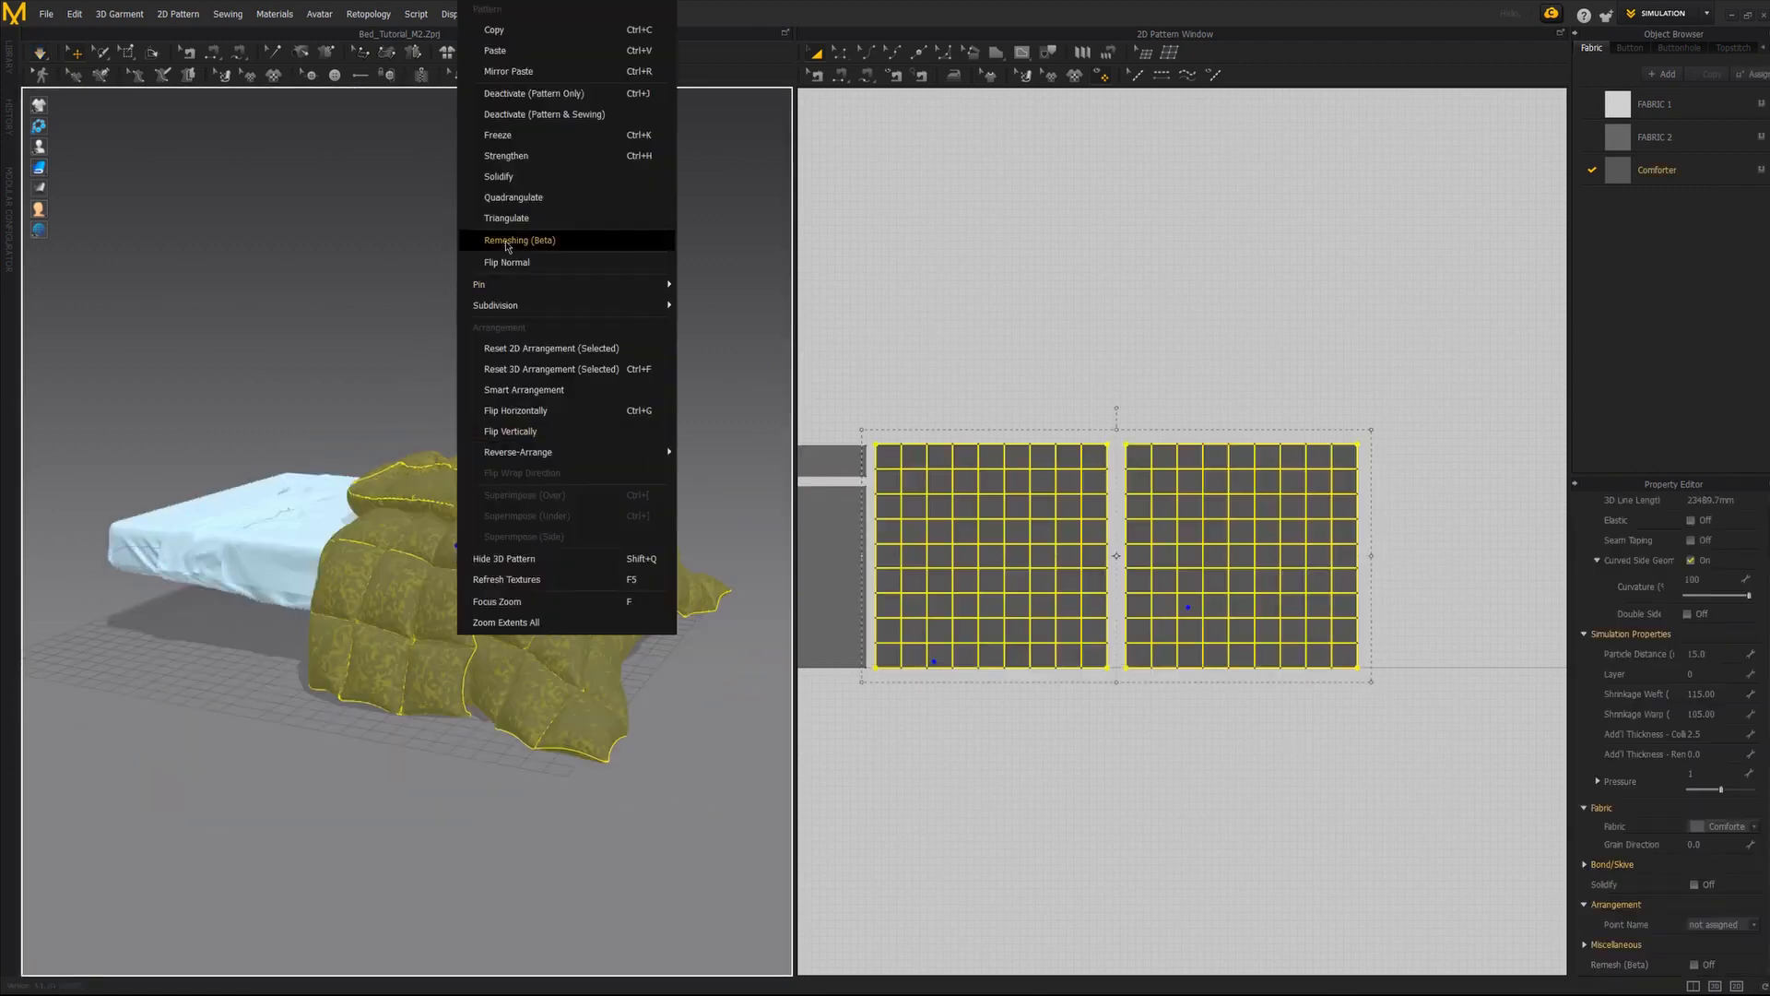
click(503, 137)
Inspect the bare head end of the bed and study the pillow arrangement in the white bedding reference photo.
right_drag(538, 535, 454, 547)
scroll(454, 548, up, 3)
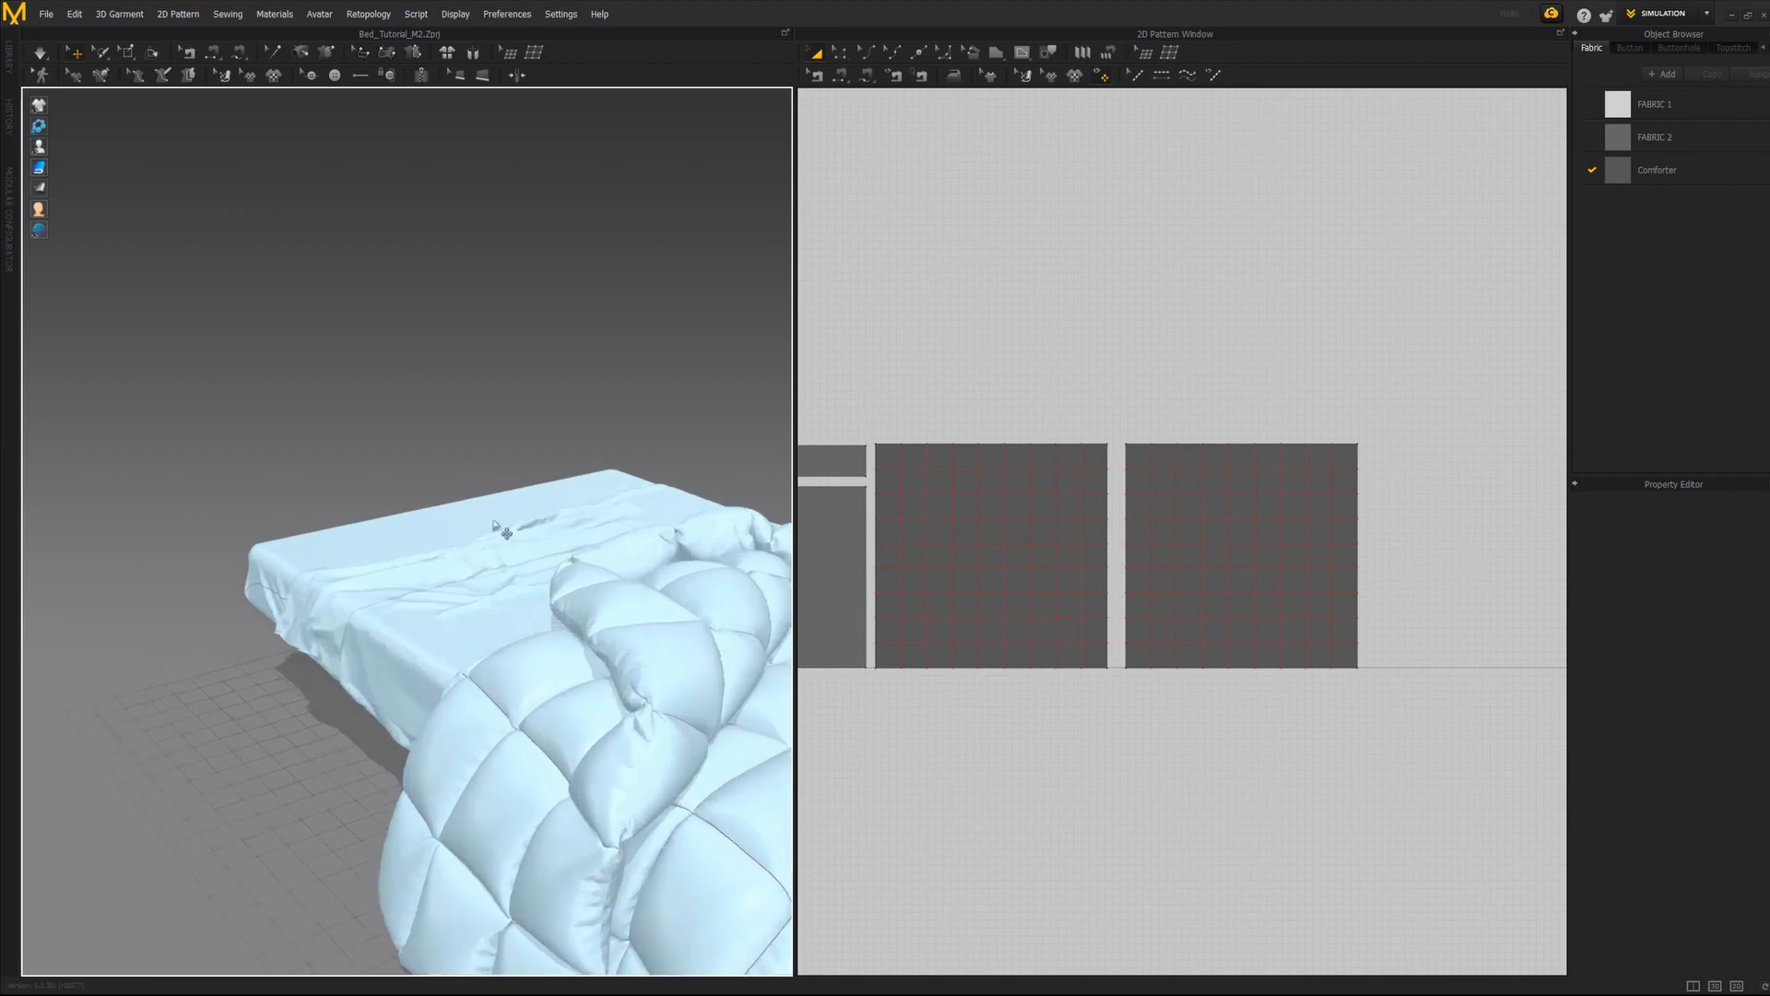
middle_drag(476, 574, 440, 636)
scroll(486, 597, up, 1)
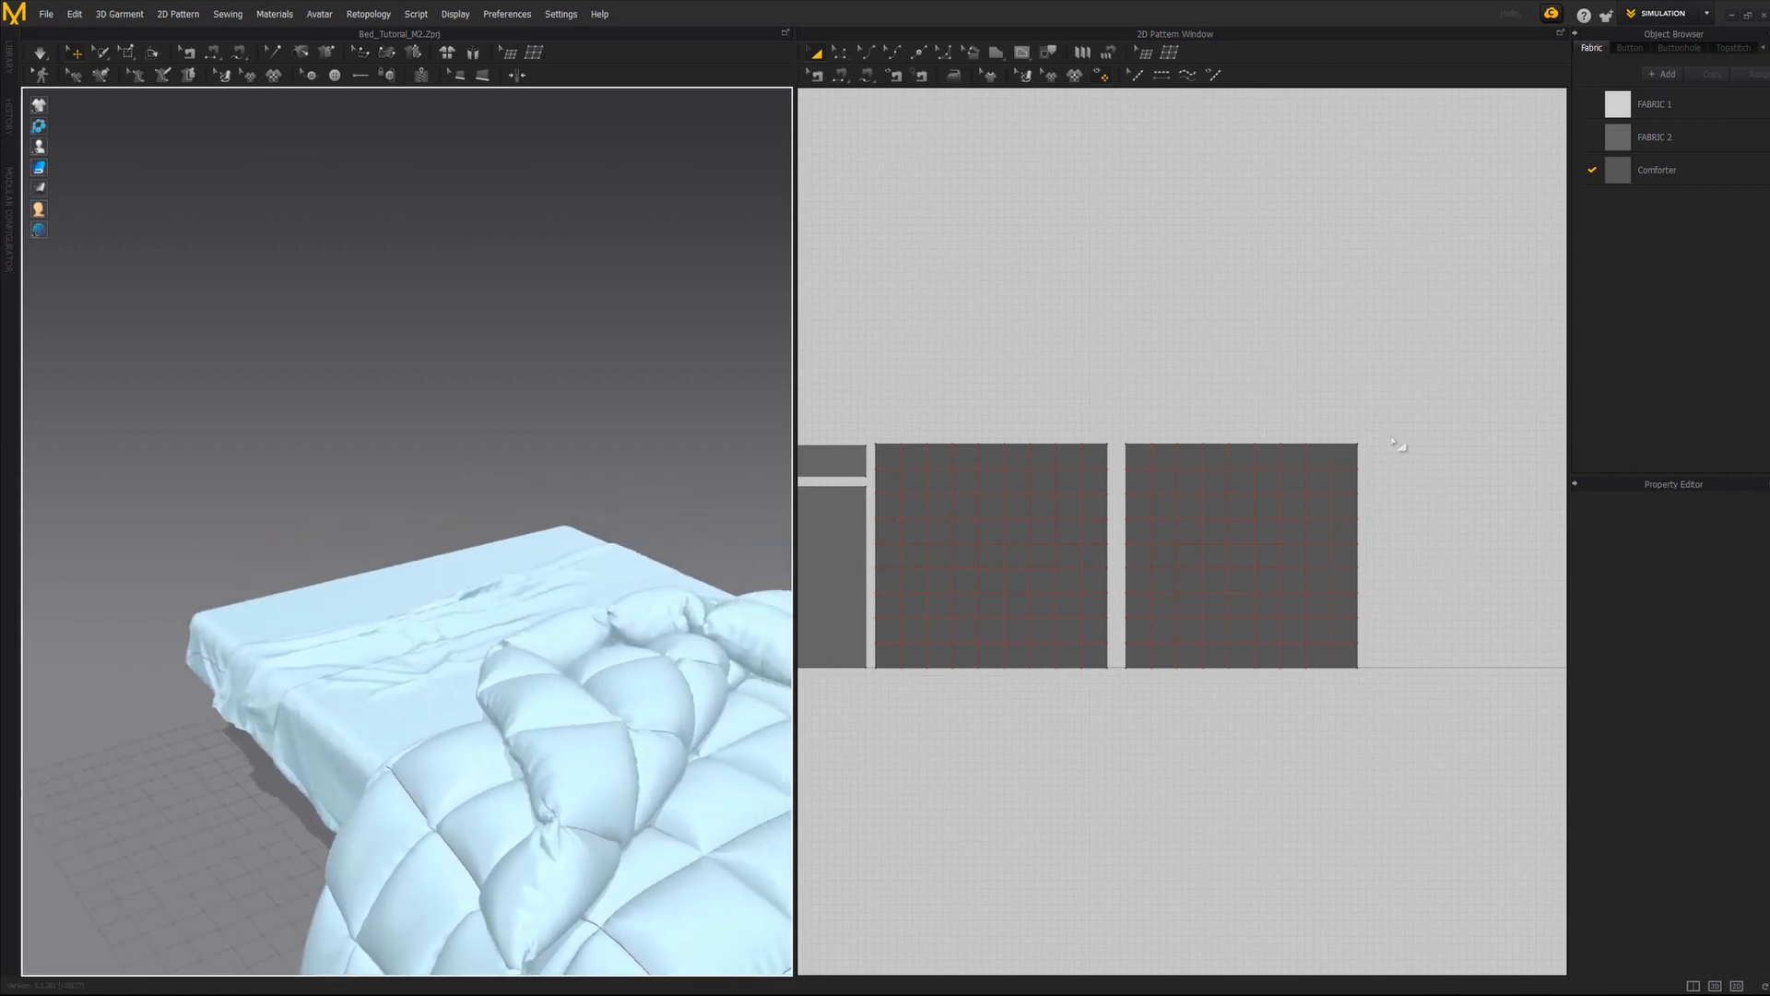
scroll(1395, 446, down, 2)
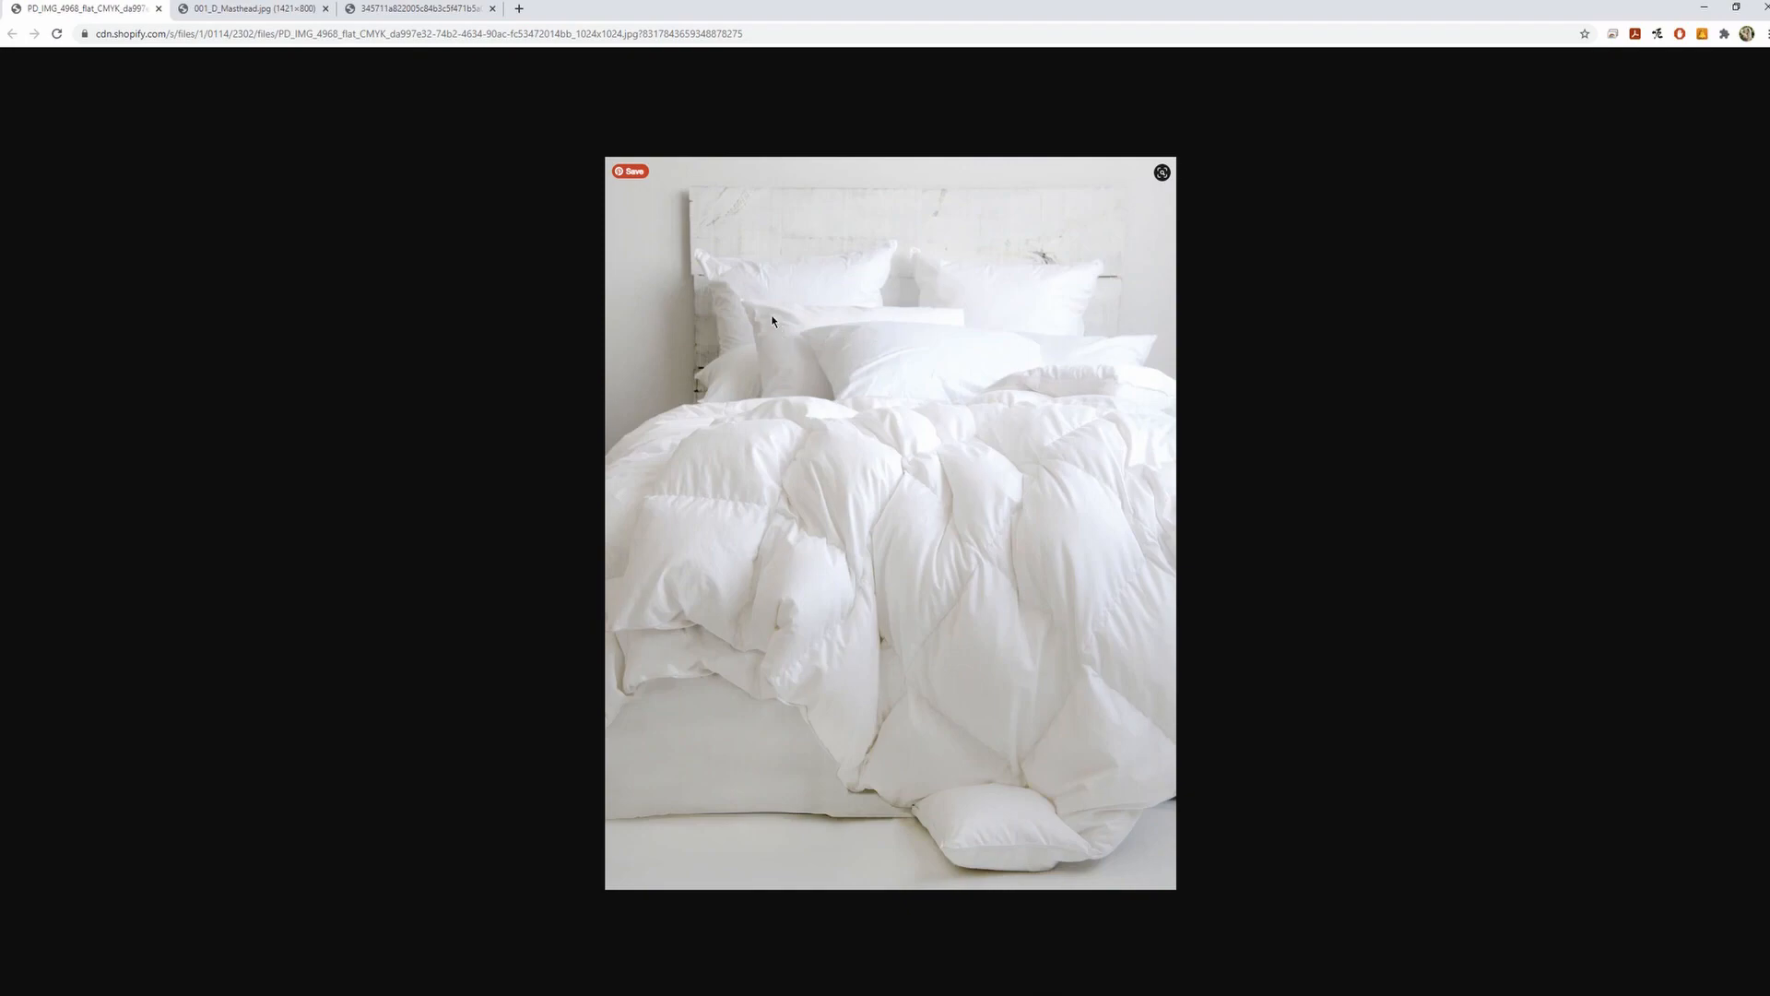
click(1703, 7)
Draw a rectangular pillow pattern about 1000 by 700 mm beside the duvet patterns.
middle_drag(1270, 441, 1149, 423)
scroll(1089, 383, up, 3)
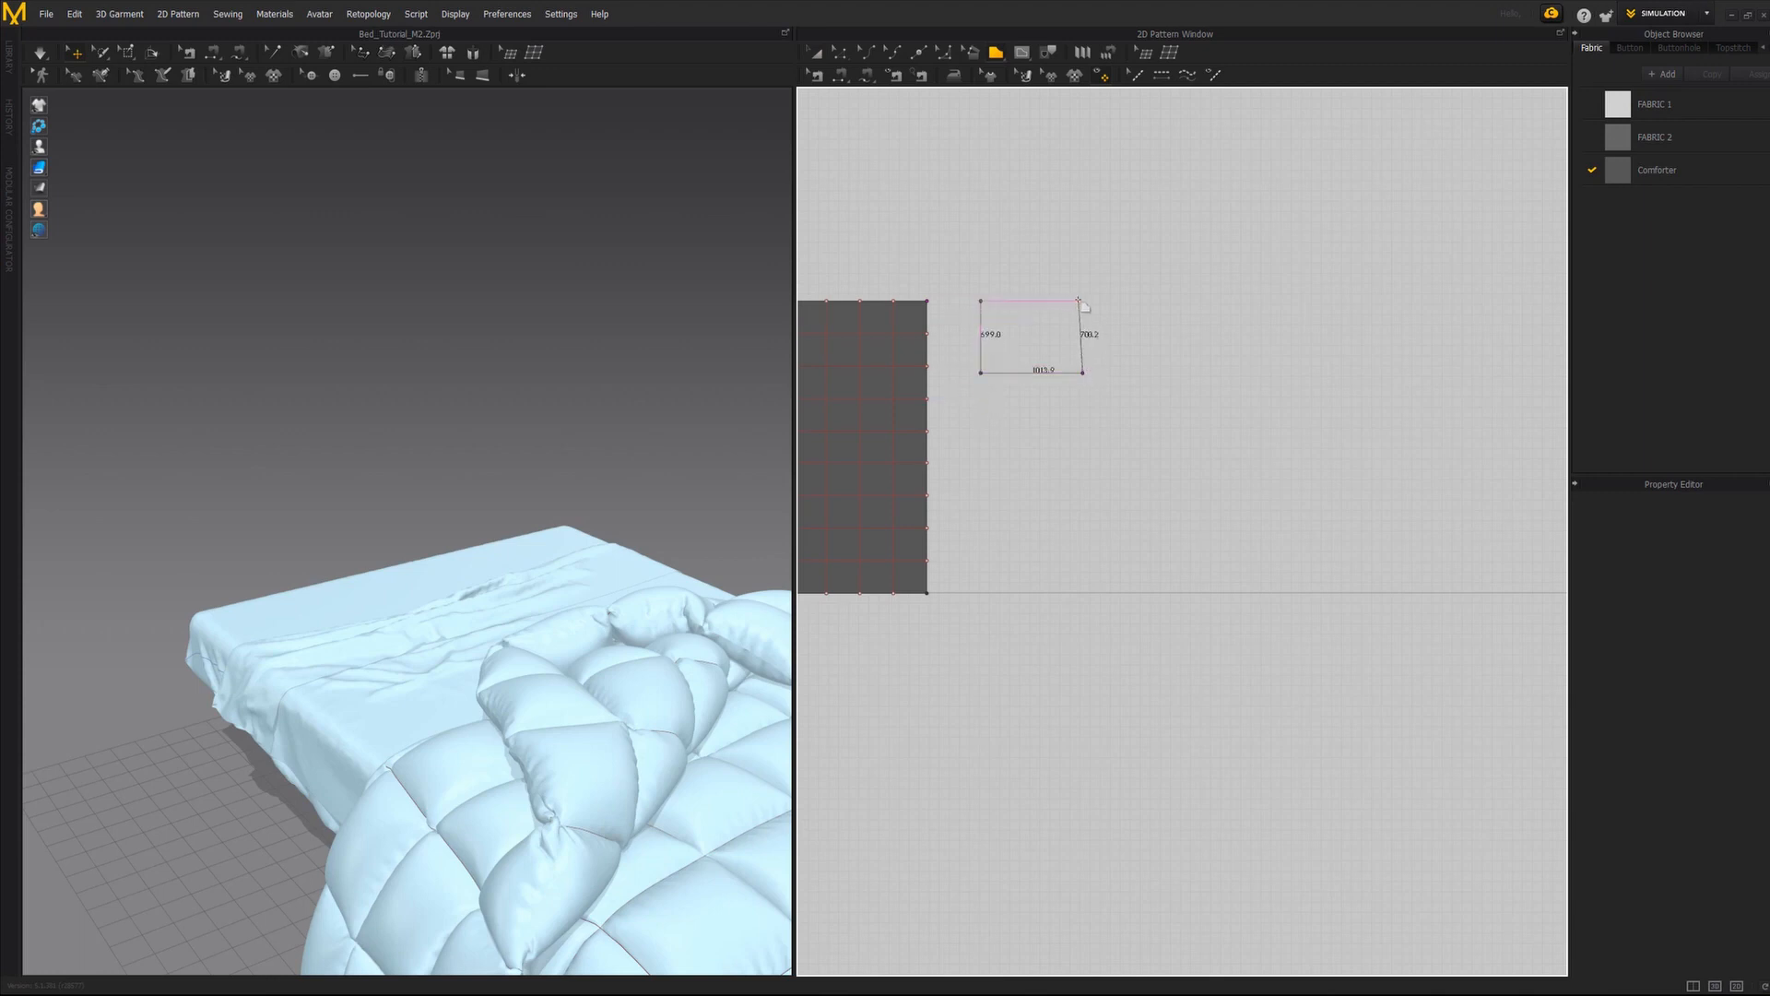
click(982, 302)
Move the new pillow panel over to the head end of the bed in 3D.
scroll(554, 586, down, 6)
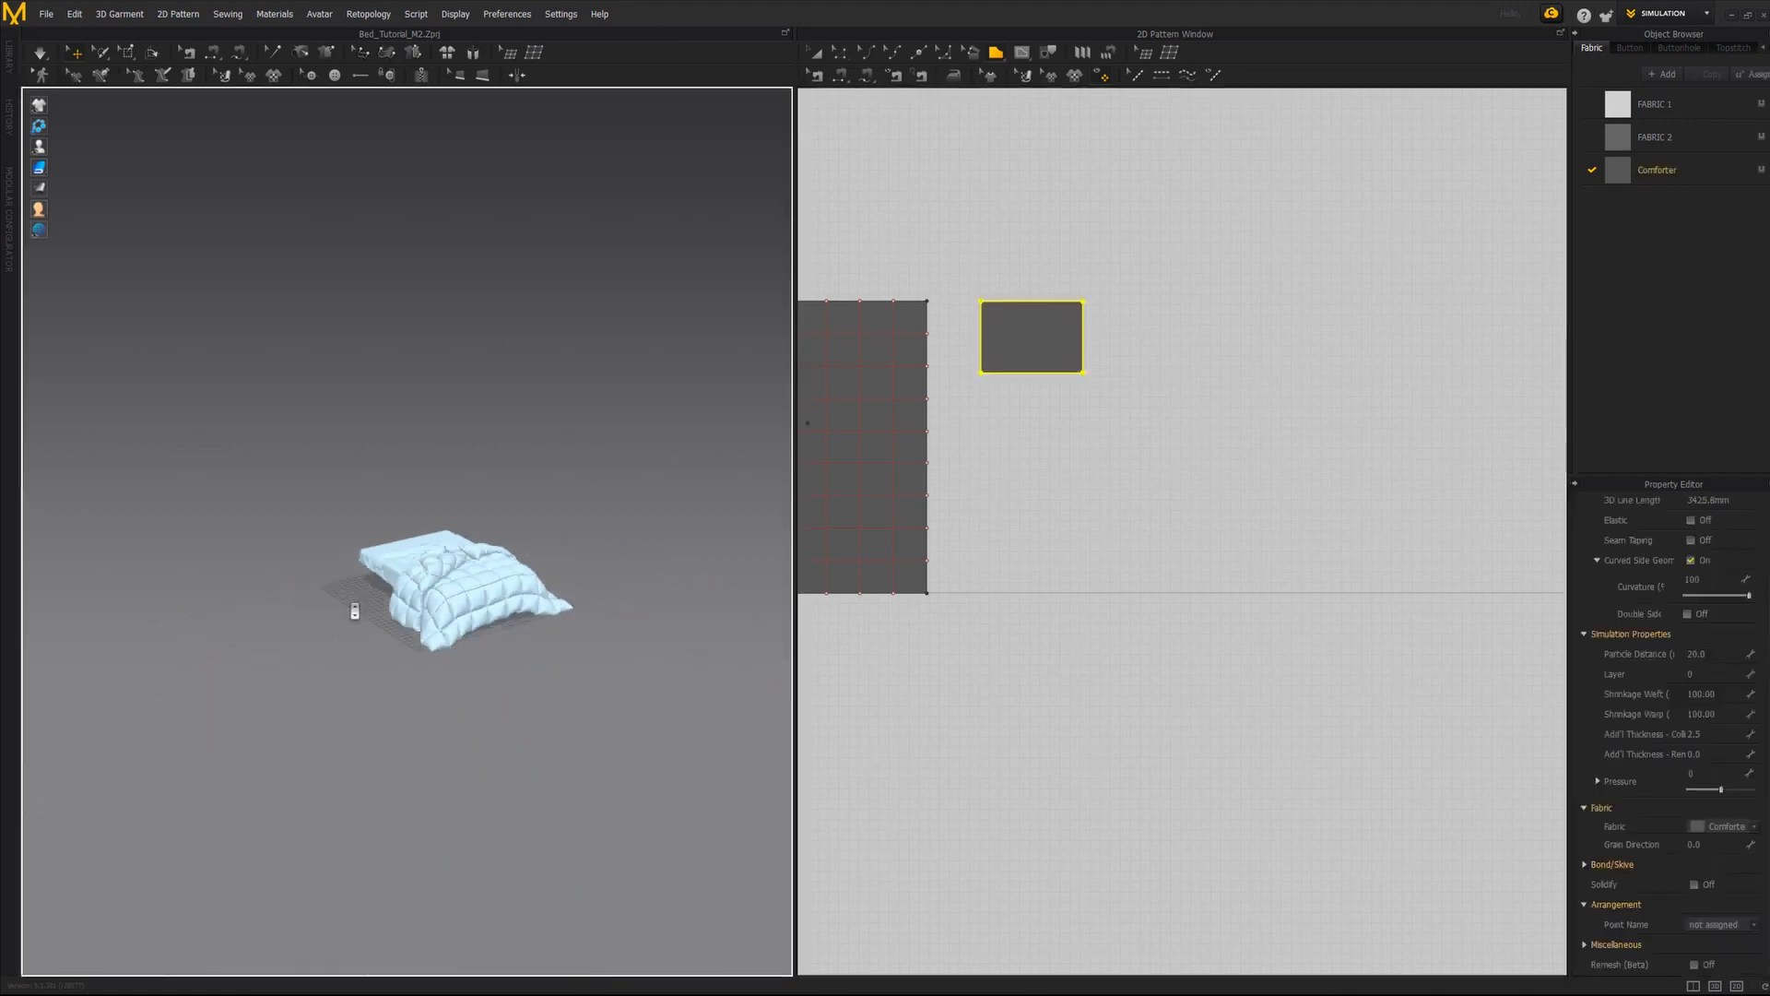
right_drag(442, 583, 351, 573)
click(410, 793)
right_drag(410, 793, 443, 627)
drag(465, 613, 557, 690)
scroll(535, 659, up, 5)
mouse_move(535, 650)
right_down()
mouse_move(482, 639)
mouse_move(530, 641)
right_up()
Scale the pillow pattern down to about 444 mm high and adjust its 3D position upright above the mattress head.
key(a)
drag(1097, 288, 1073, 301)
right_drag(516, 636, 553, 636)
drag(442, 660, 470, 648)
drag(1020, 300, 1020, 311)
right_drag(498, 660, 544, 659)
drag(1072, 348, 1067, 343)
click(459, 720)
mouse_move(406, 701)
right_down()
mouse_move(485, 676)
mouse_move(433, 687)
right_up()
Duplicate the pillow pattern below the original and stand the copy parallel to it at the bed's head.
click(1029, 358)
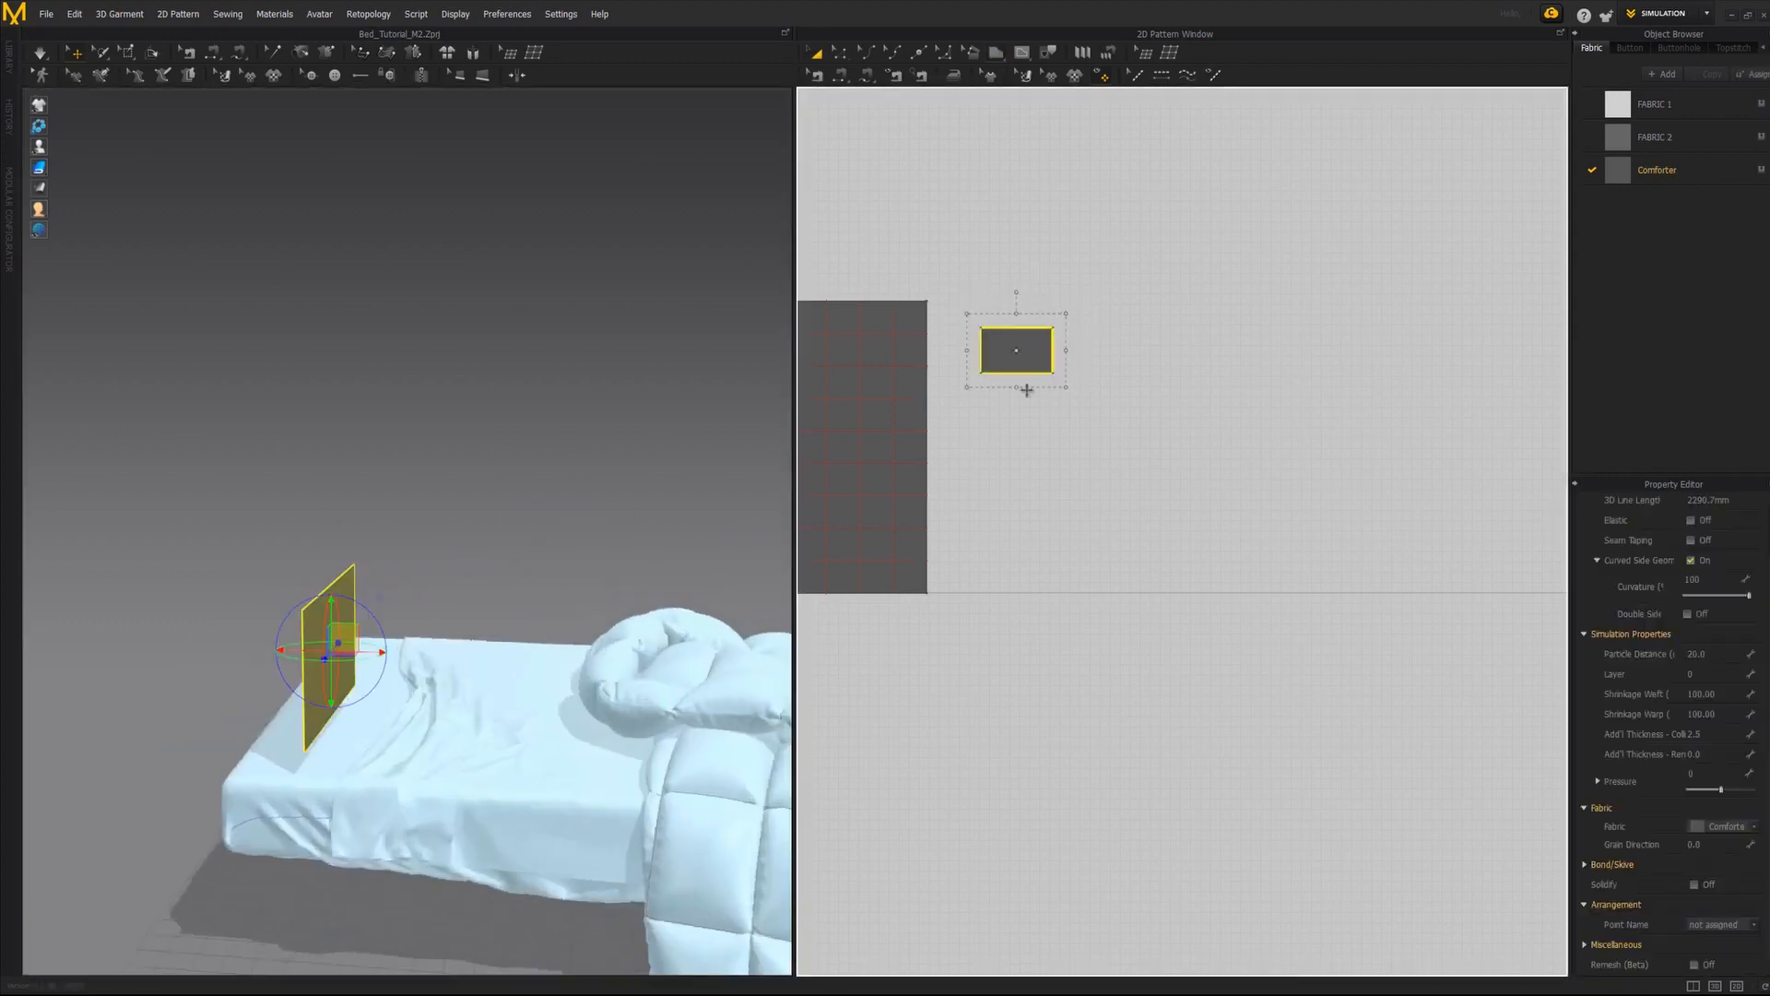
key(ctrl+c)
key(ctrl+v)
click(1020, 408)
drag(334, 761, 333, 609)
click(406, 636)
right_drag(406, 636, 445, 675)
click(332, 683)
click(479, 553)
Sew the matching edges of the two pillow panels together.
click(841, 75)
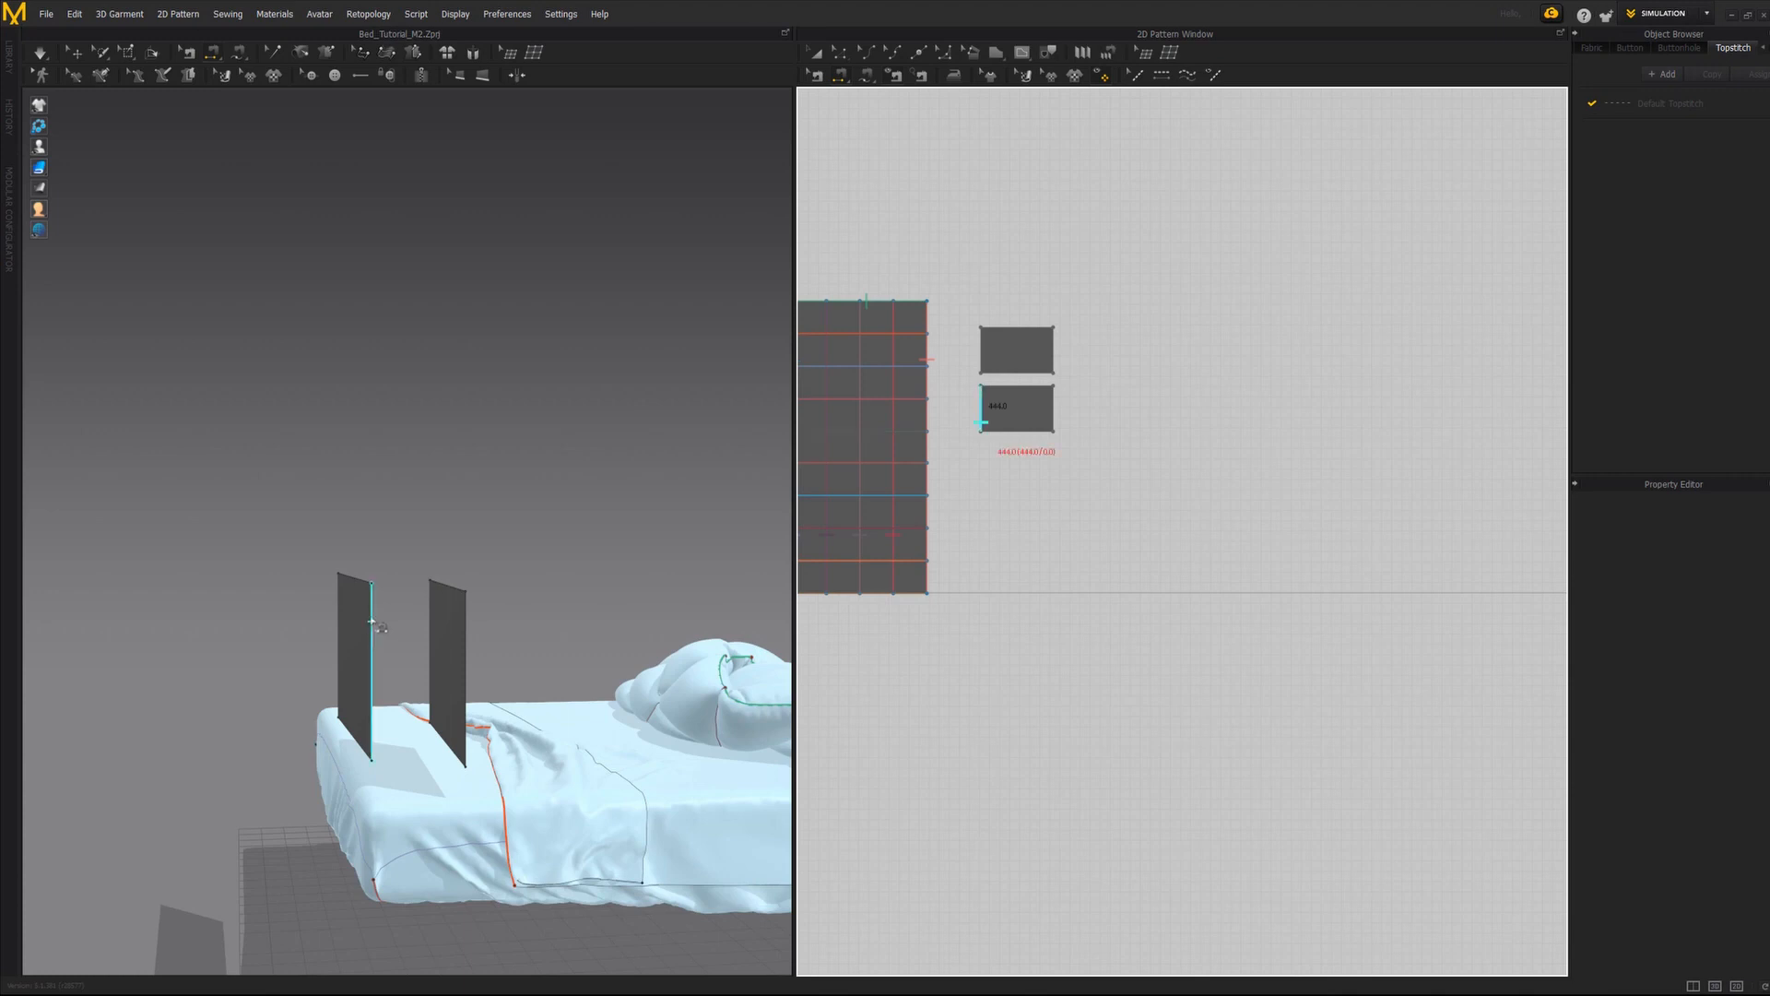
click(465, 629)
click(465, 633)
right_drag(459, 643, 367, 619)
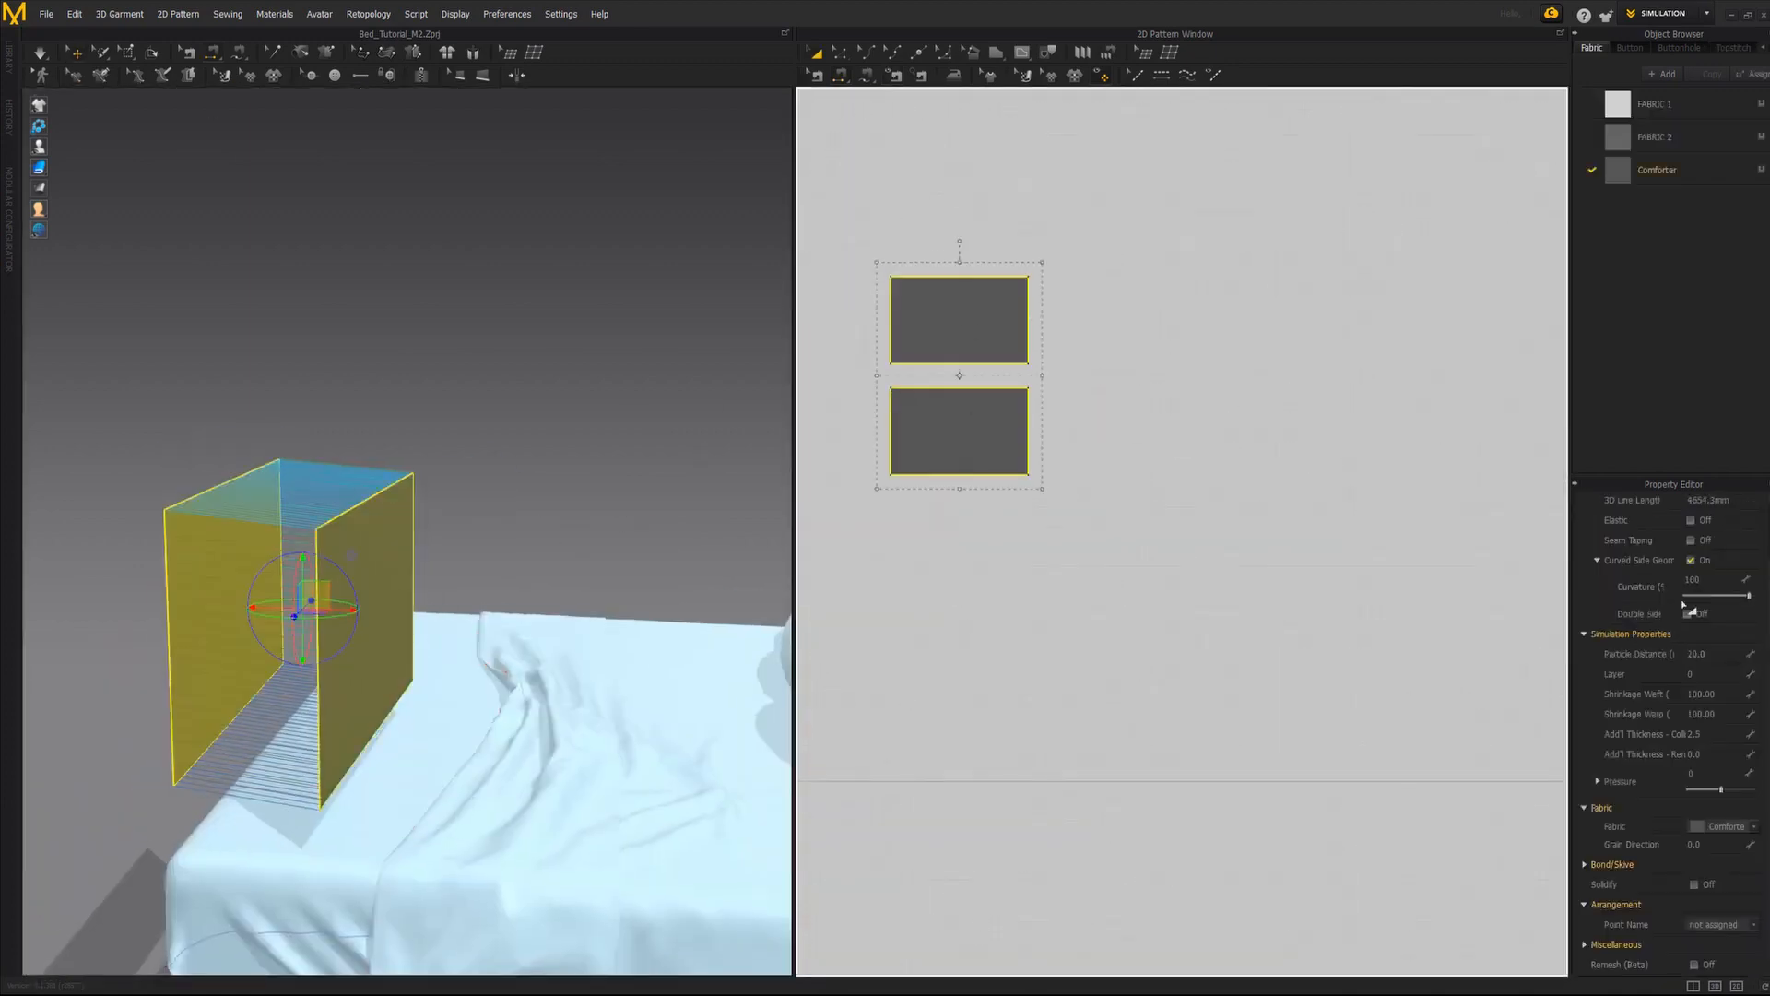
Assign FABRIC 2 to both pillow panels and simulate the pillow while pulling it onto the head of the bed.
click(1734, 827)
click(1724, 812)
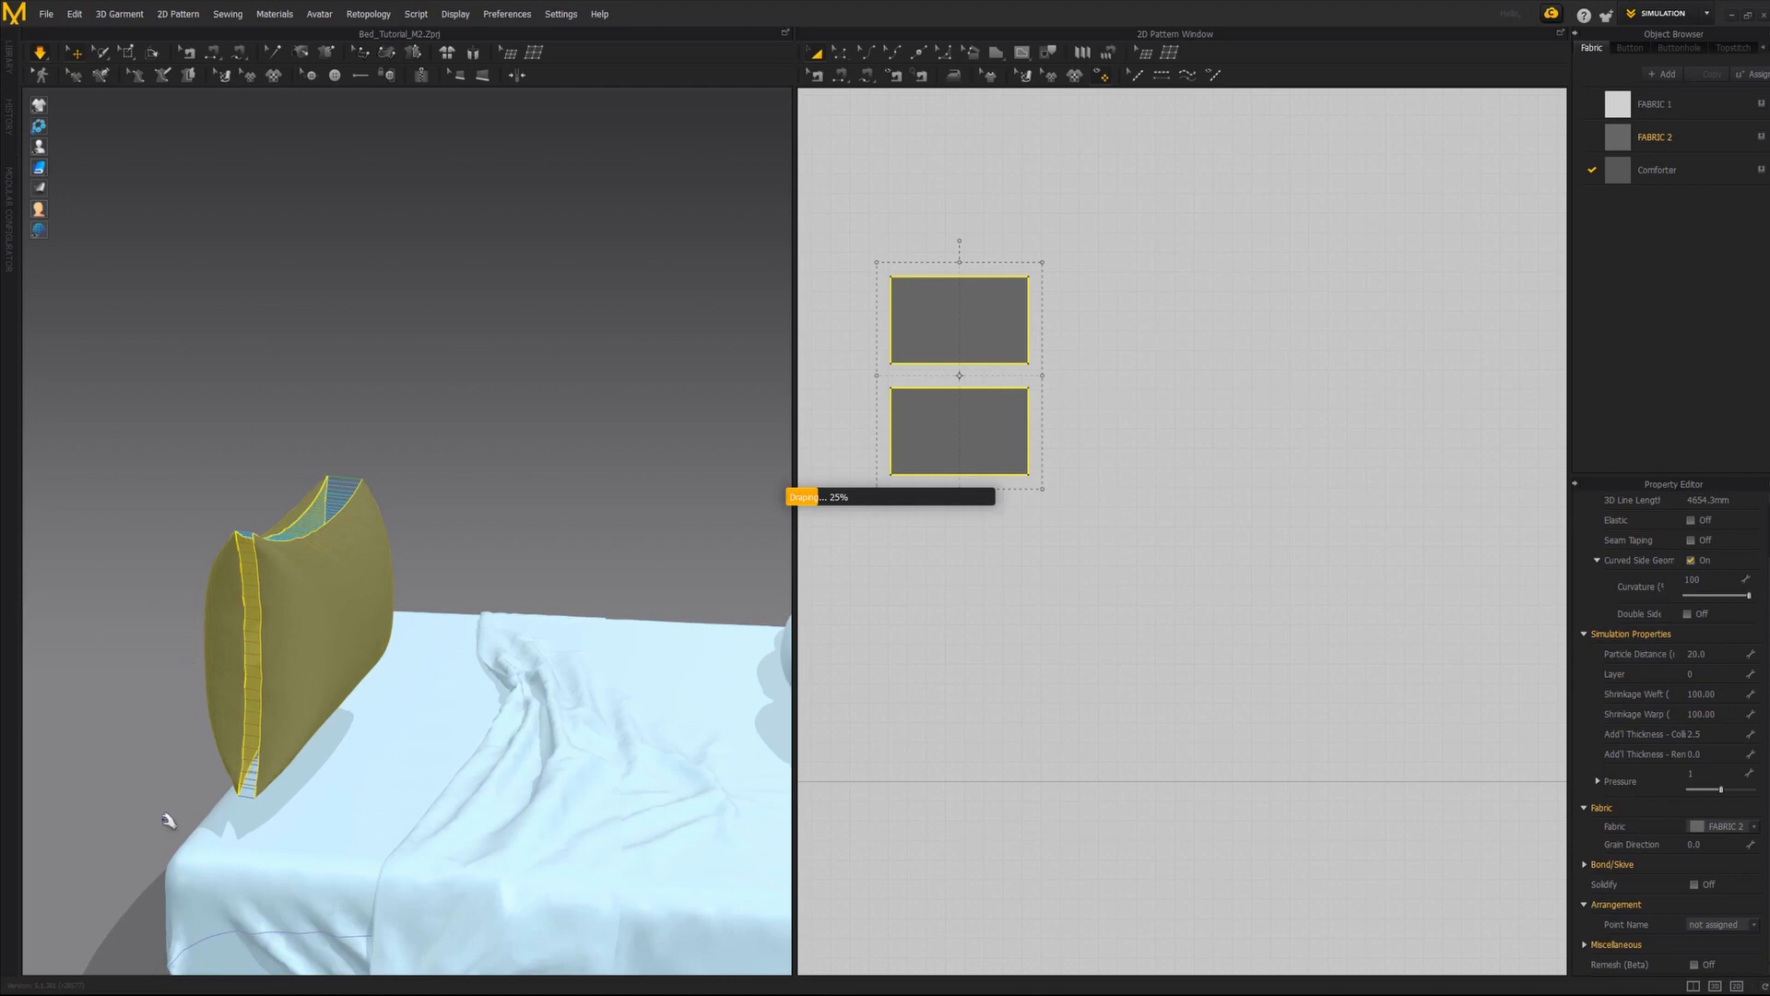
right_drag(406, 593, 412, 546)
drag(398, 579, 526, 612)
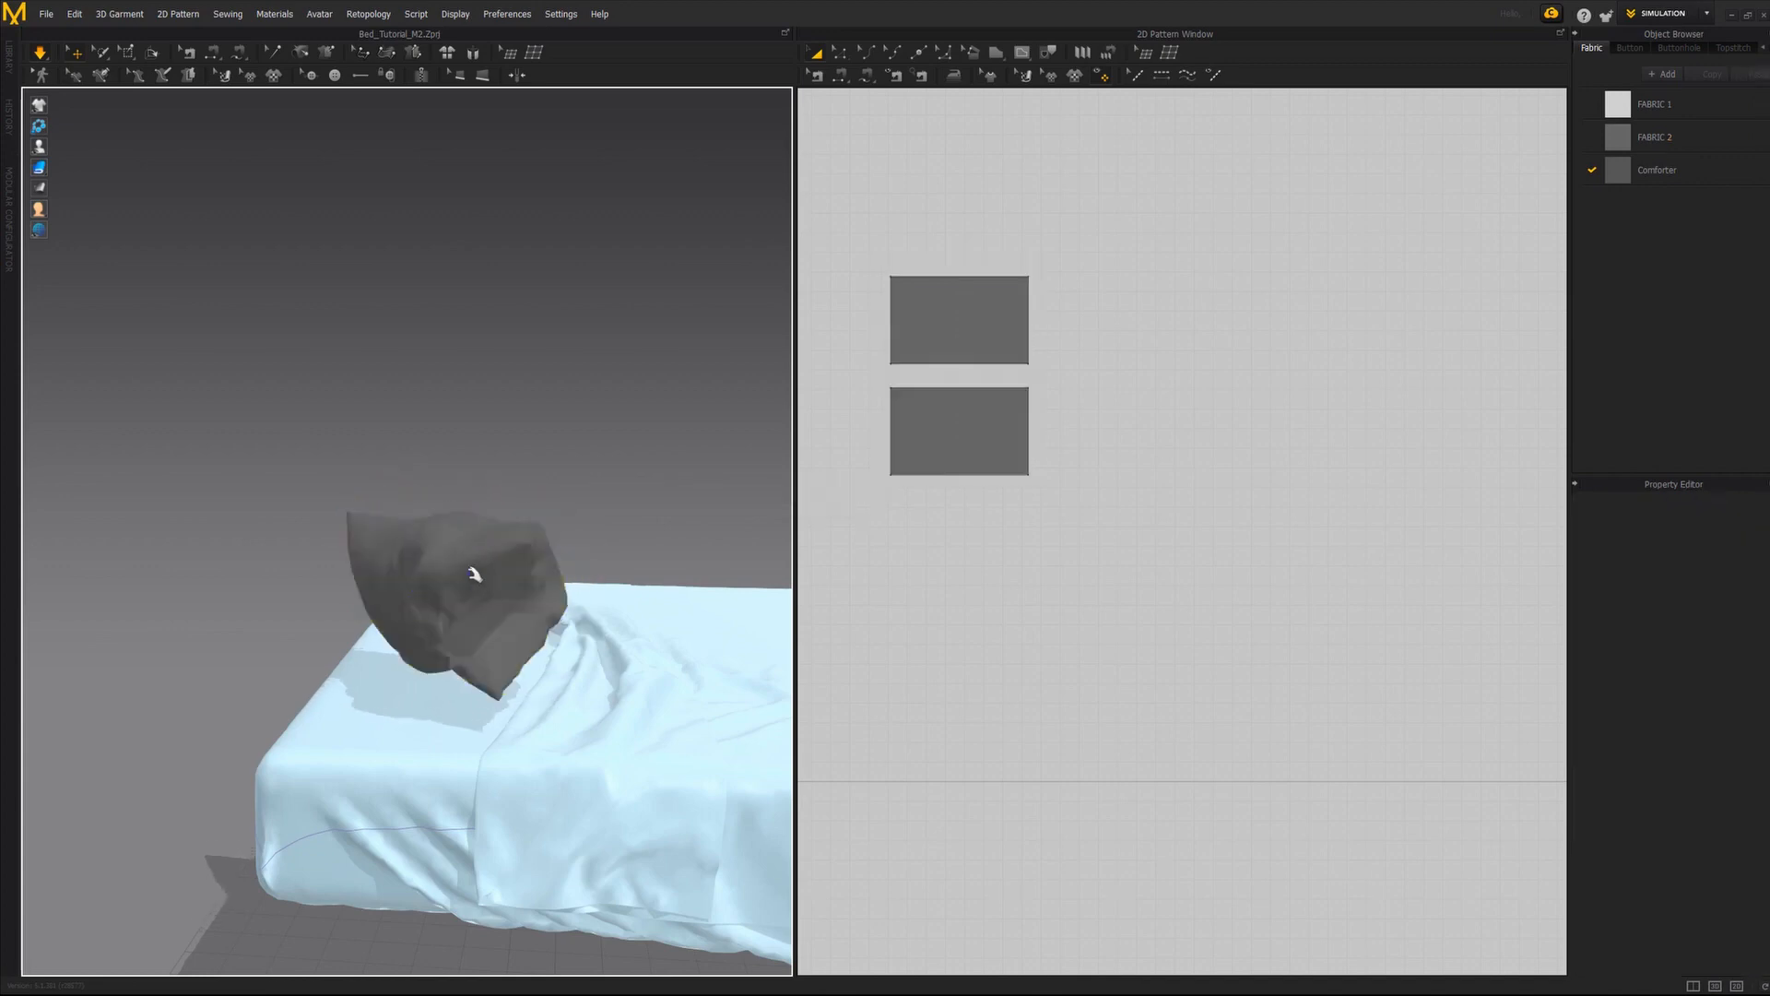
right_drag(474, 573, 417, 573)
click(417, 574)
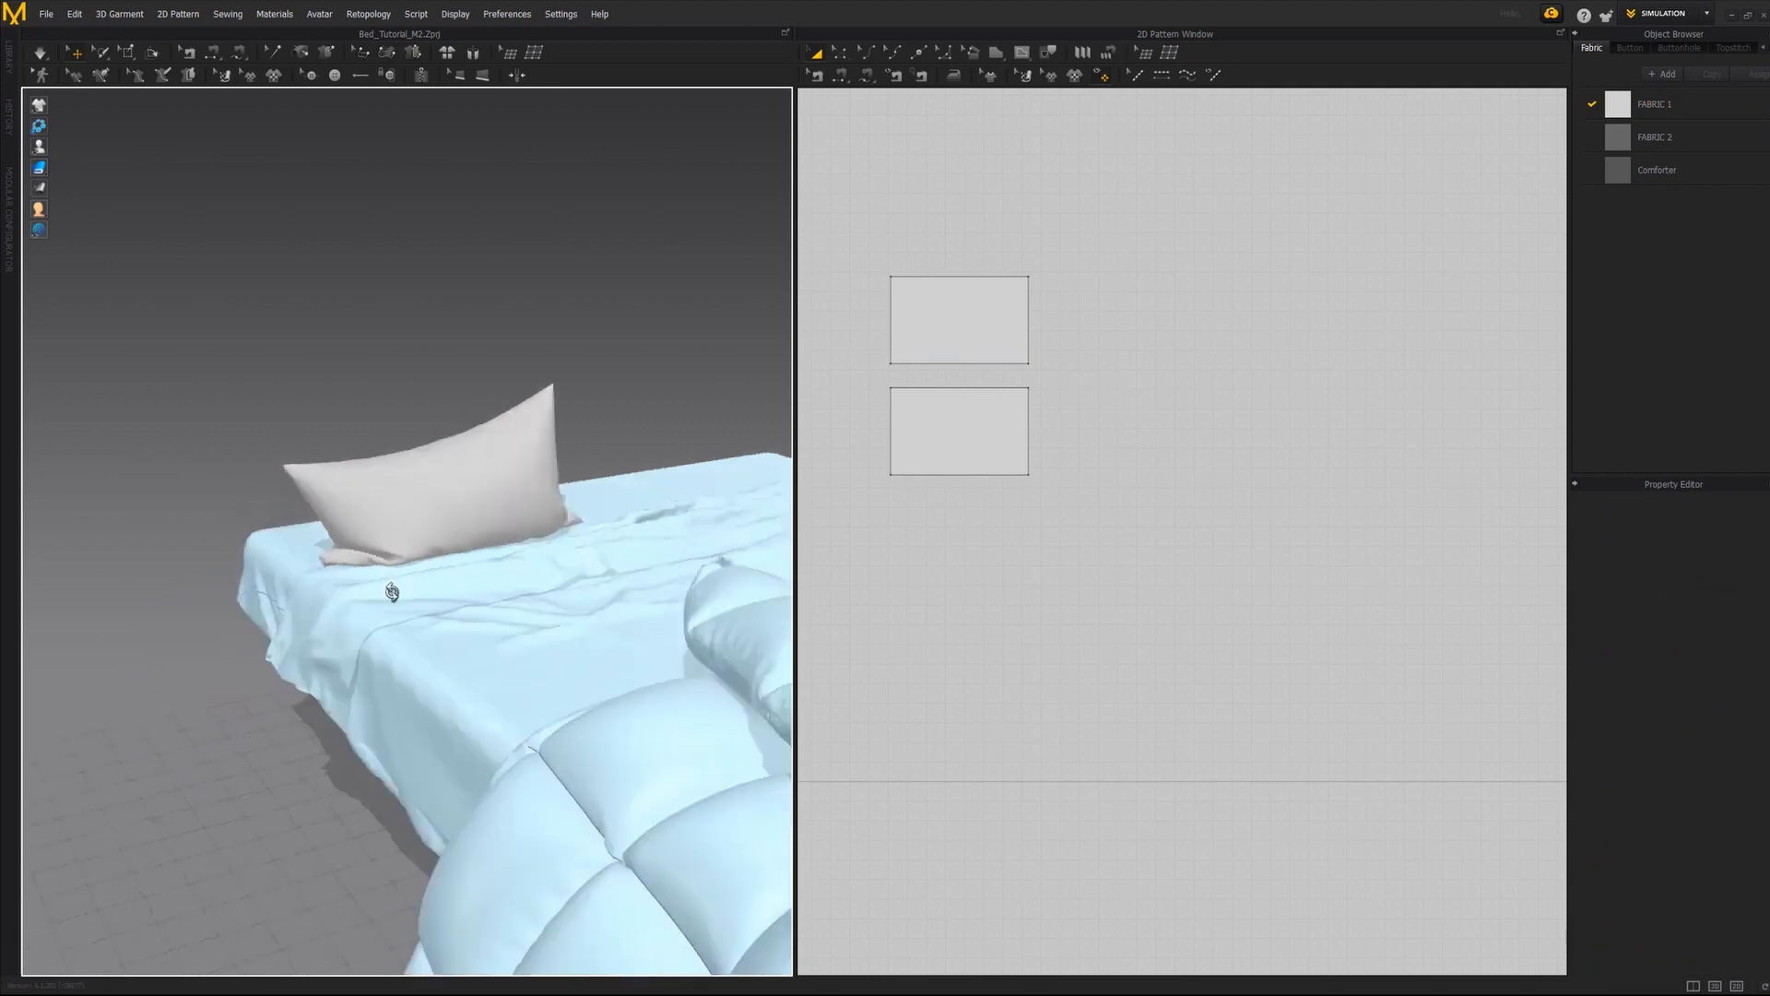
Copy both pillow patterns and paste them beside the originals in the 2D pattern layout.
right_drag(387, 585, 360, 700)
click(925, 355)
shift+click(955, 430)
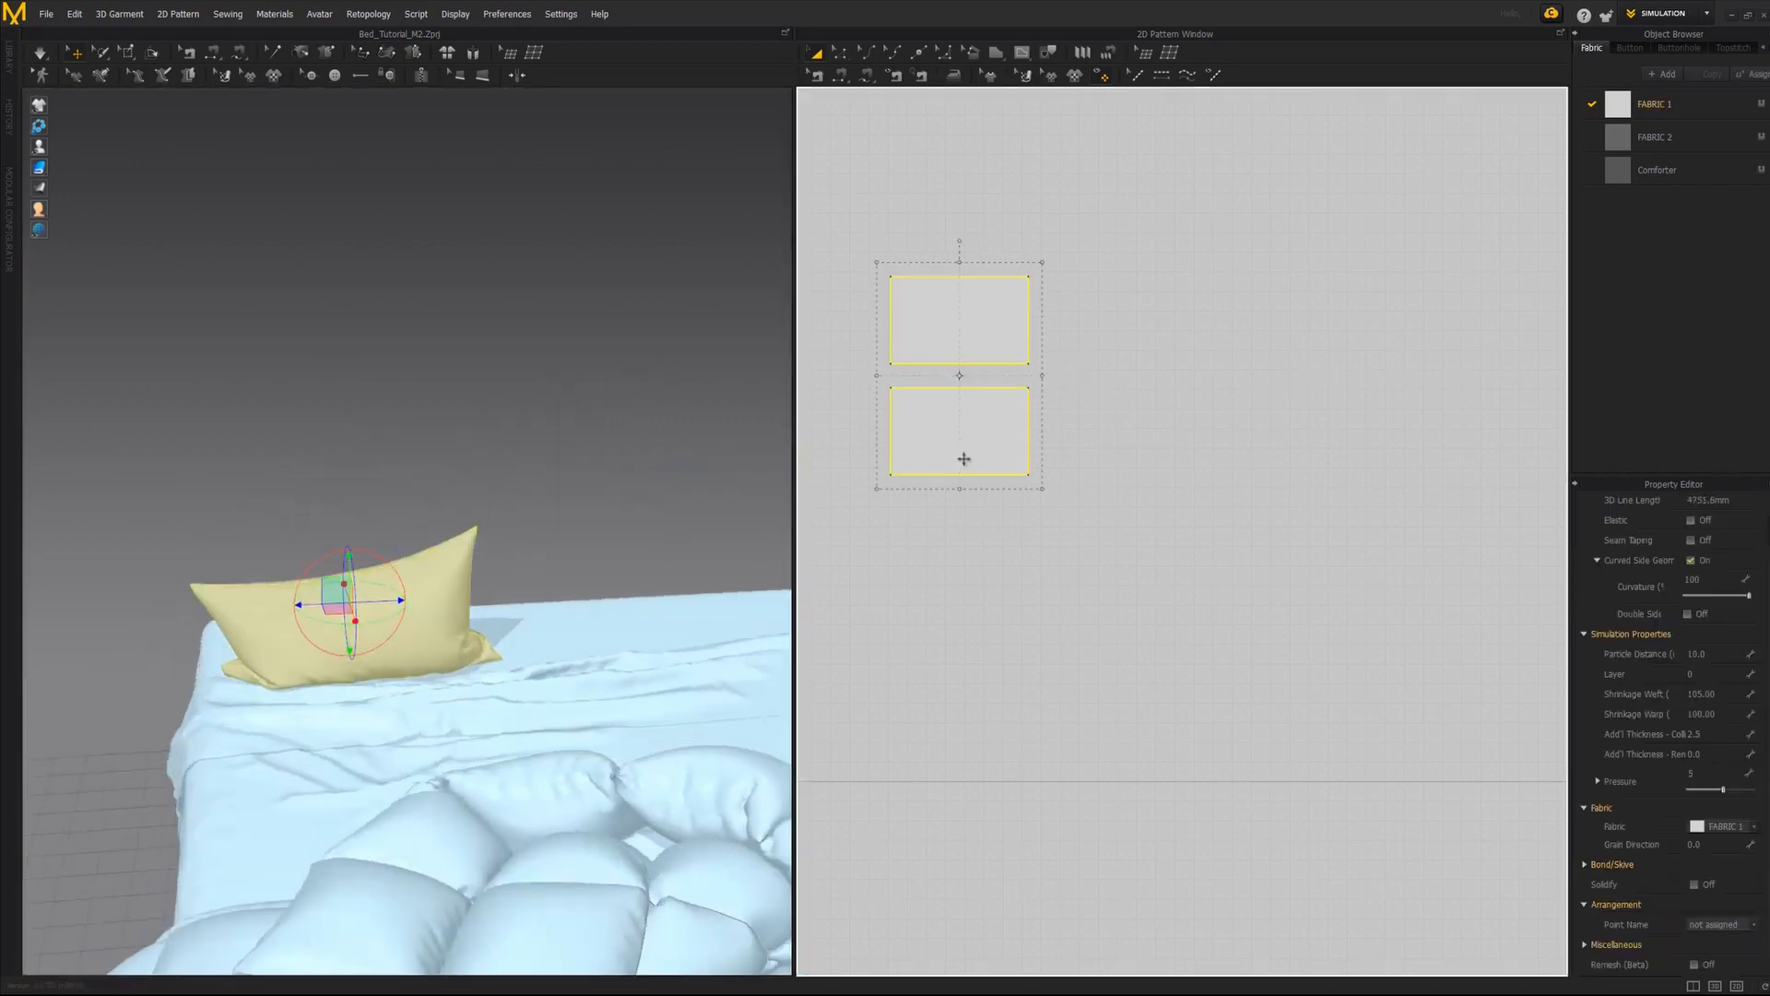
right_click(961, 459)
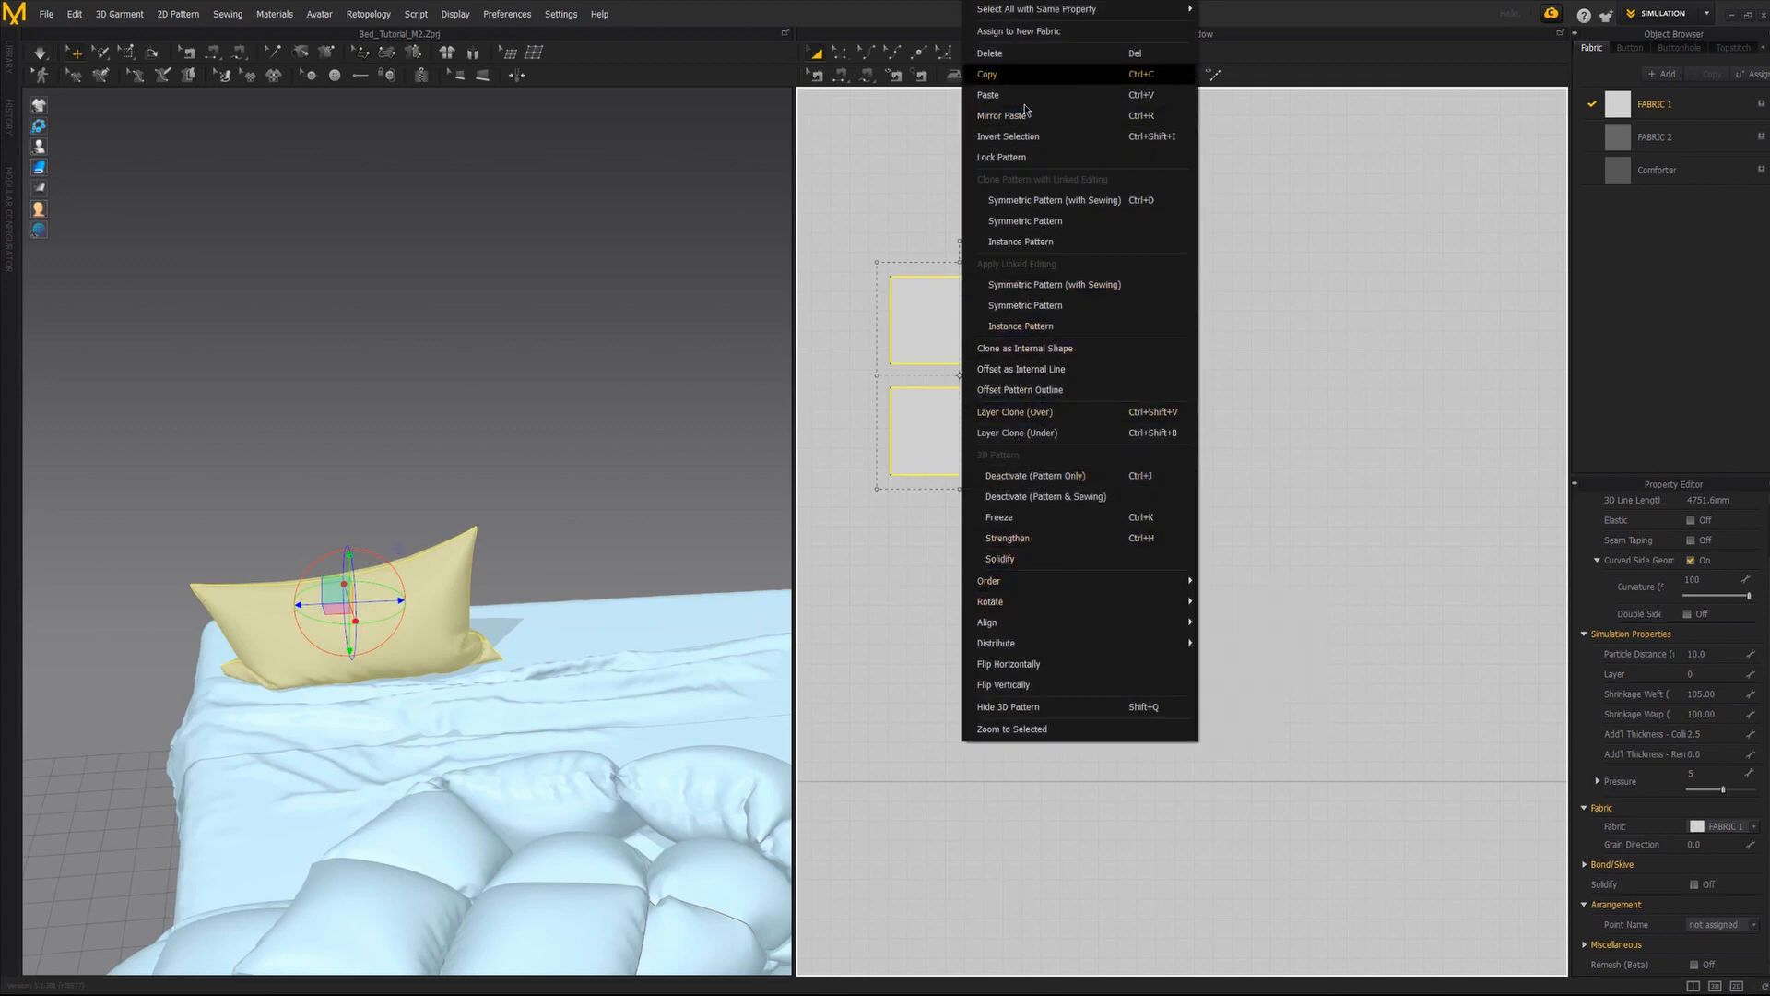
click(989, 74)
right_click(1119, 387)
click(1133, 395)
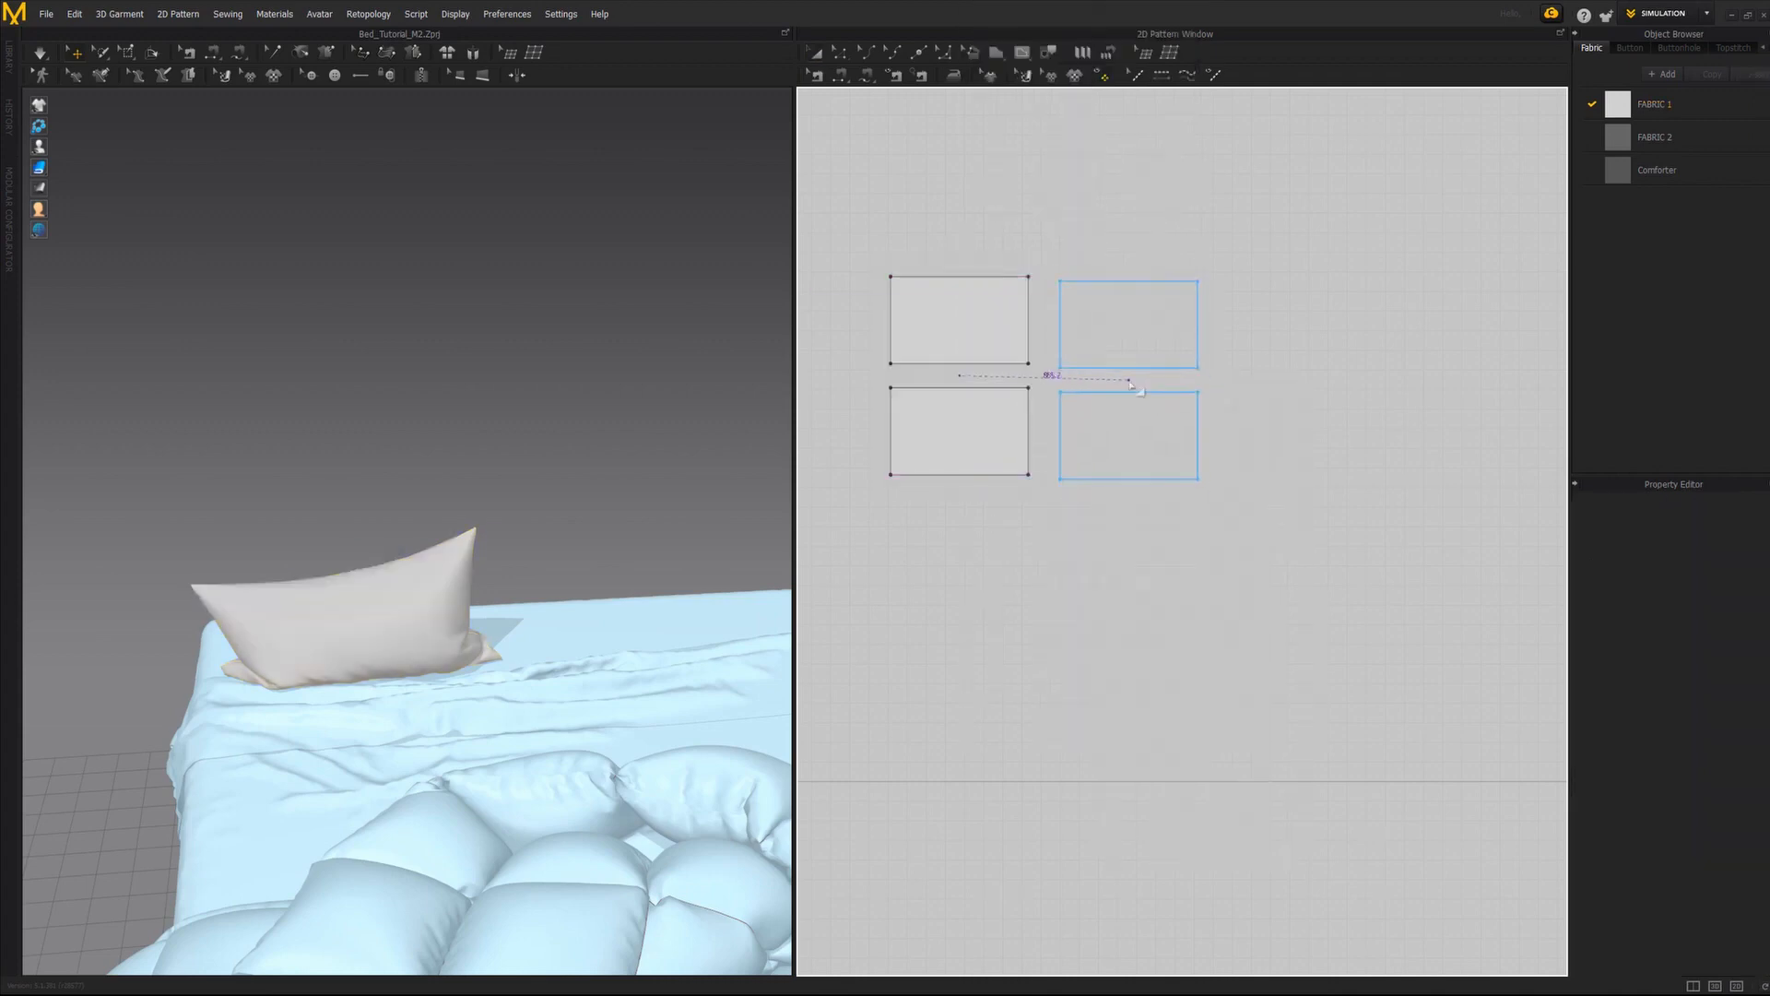
Position the copied pillow on the other half of the bed's head and simulate it so it settles upright.
click(513, 601)
drag(593, 728, 621, 424)
click(565, 537)
click(583, 580)
key(space)
right_drag(583, 580, 387, 660)
key(space)
click(577, 609)
key(space)
key(space)
mouse_move(559, 661)
right_down()
mouse_move(628, 653)
mouse_move(531, 640)
right_up()
Freeze both panels of the second pillow.
click(614, 682)
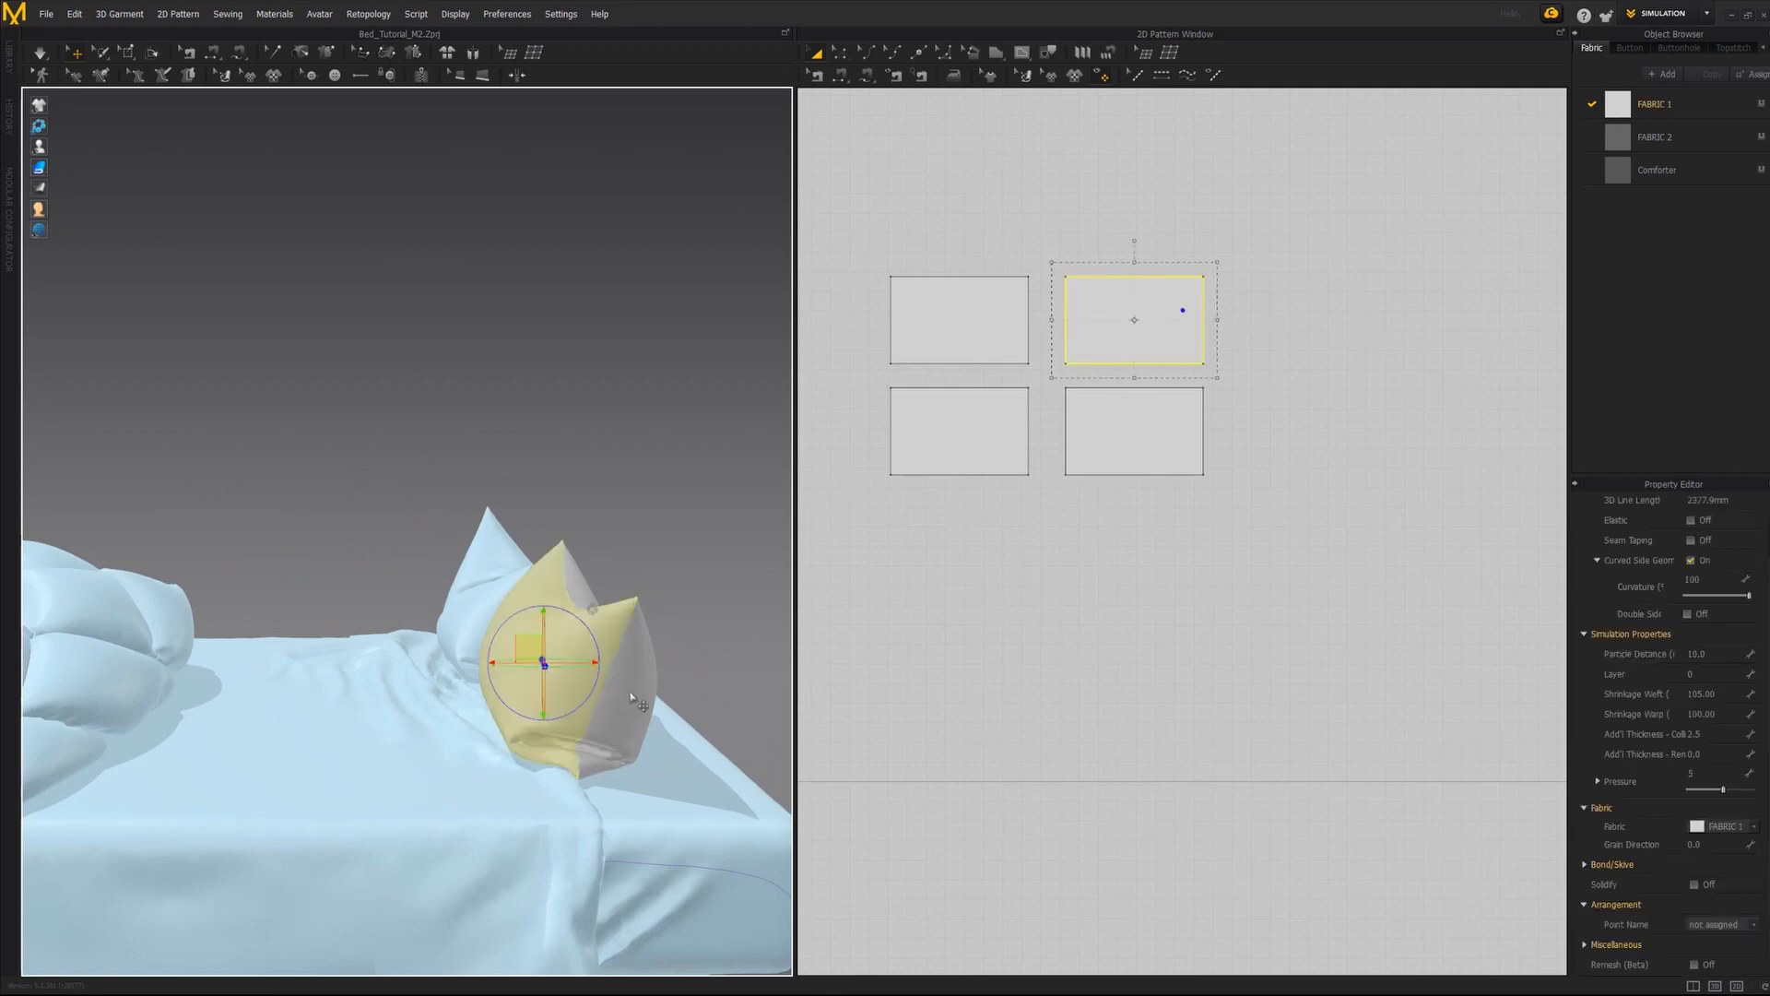
shift+click(640, 687)
right_click(634, 684)
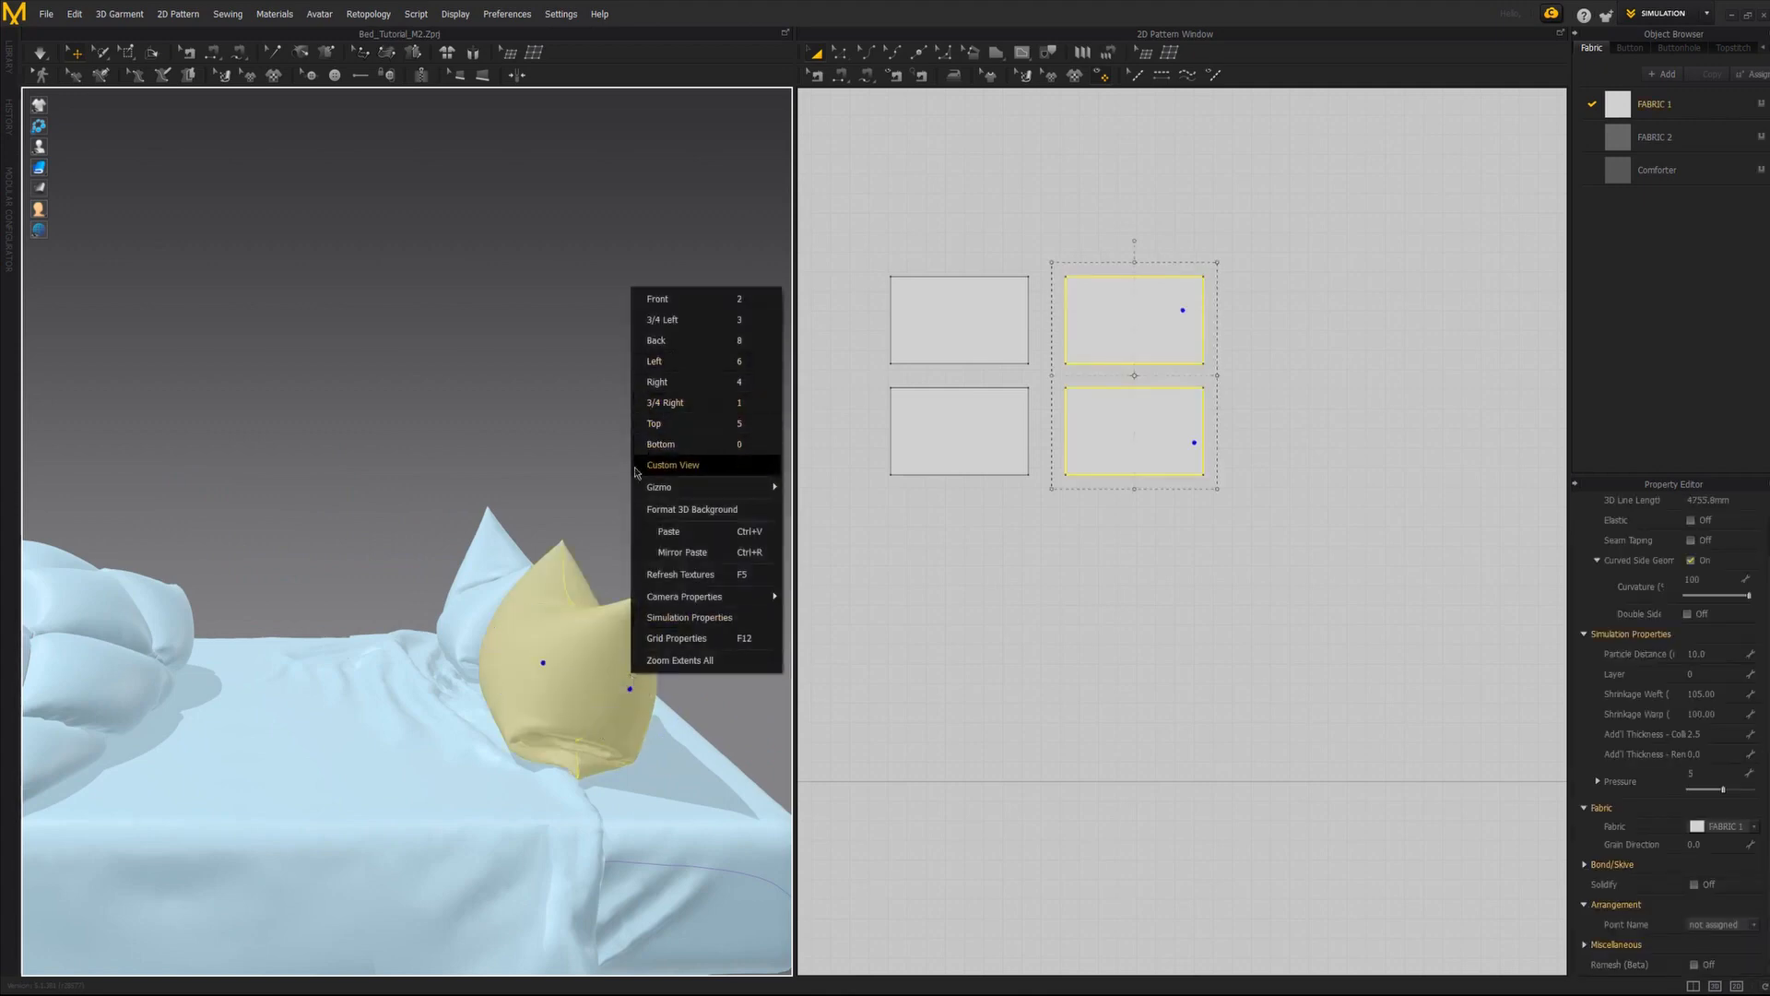
right_click(585, 625)
right_click(585, 626)
click(651, 140)
click(472, 446)
Duplicate the second pillow's two patterns and place the copies below the existing pillow patterns.
right_drag(620, 604, 408, 590)
right_drag(1252, 395, 1083, 462)
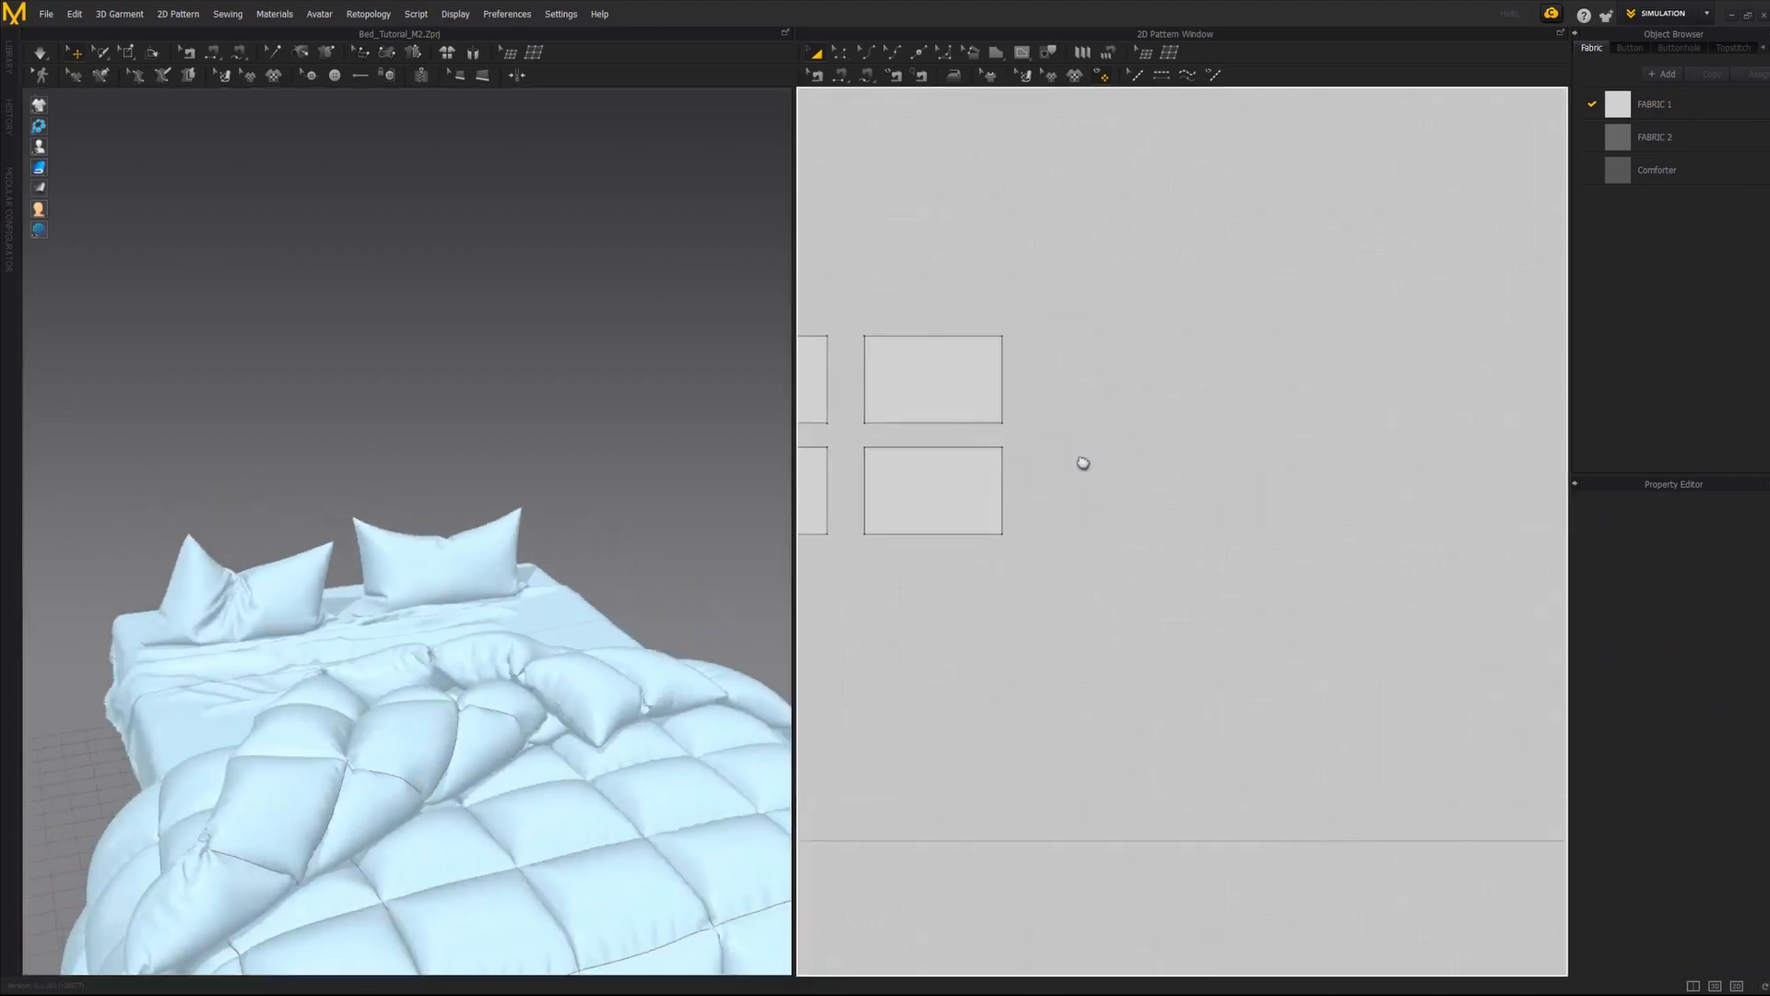
click(951, 383)
shift+click(944, 482)
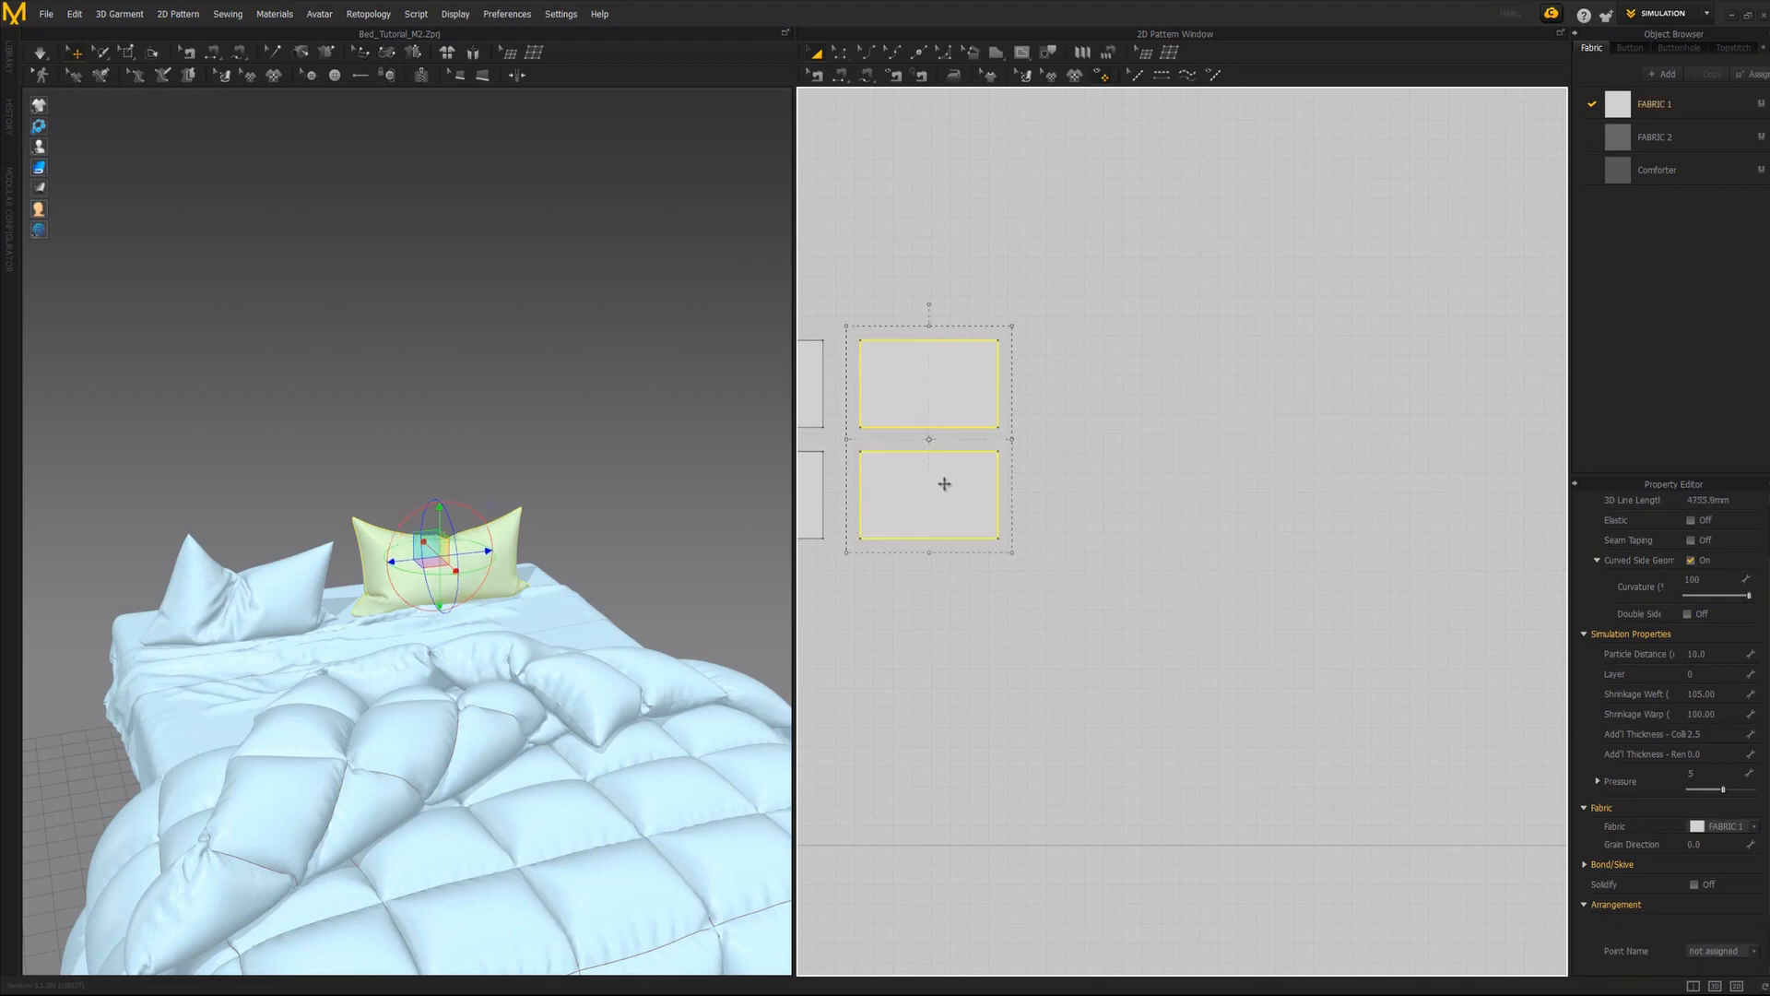
key(ctrl+v)
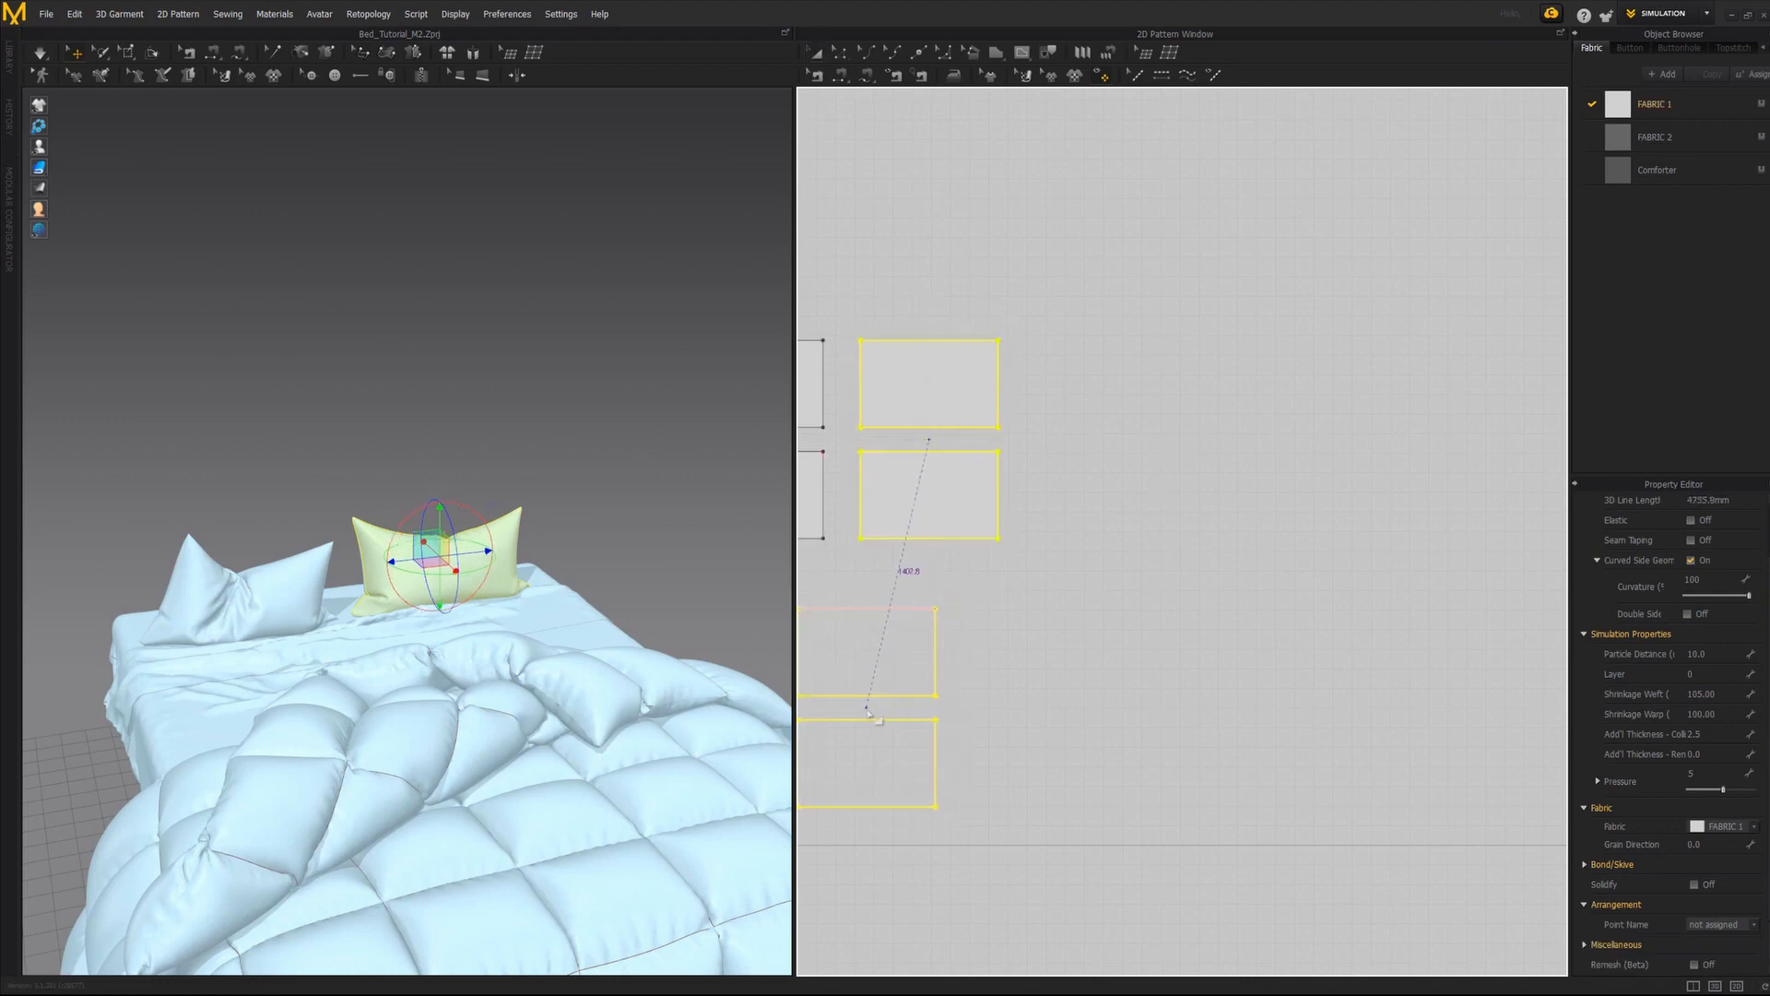
click(919, 668)
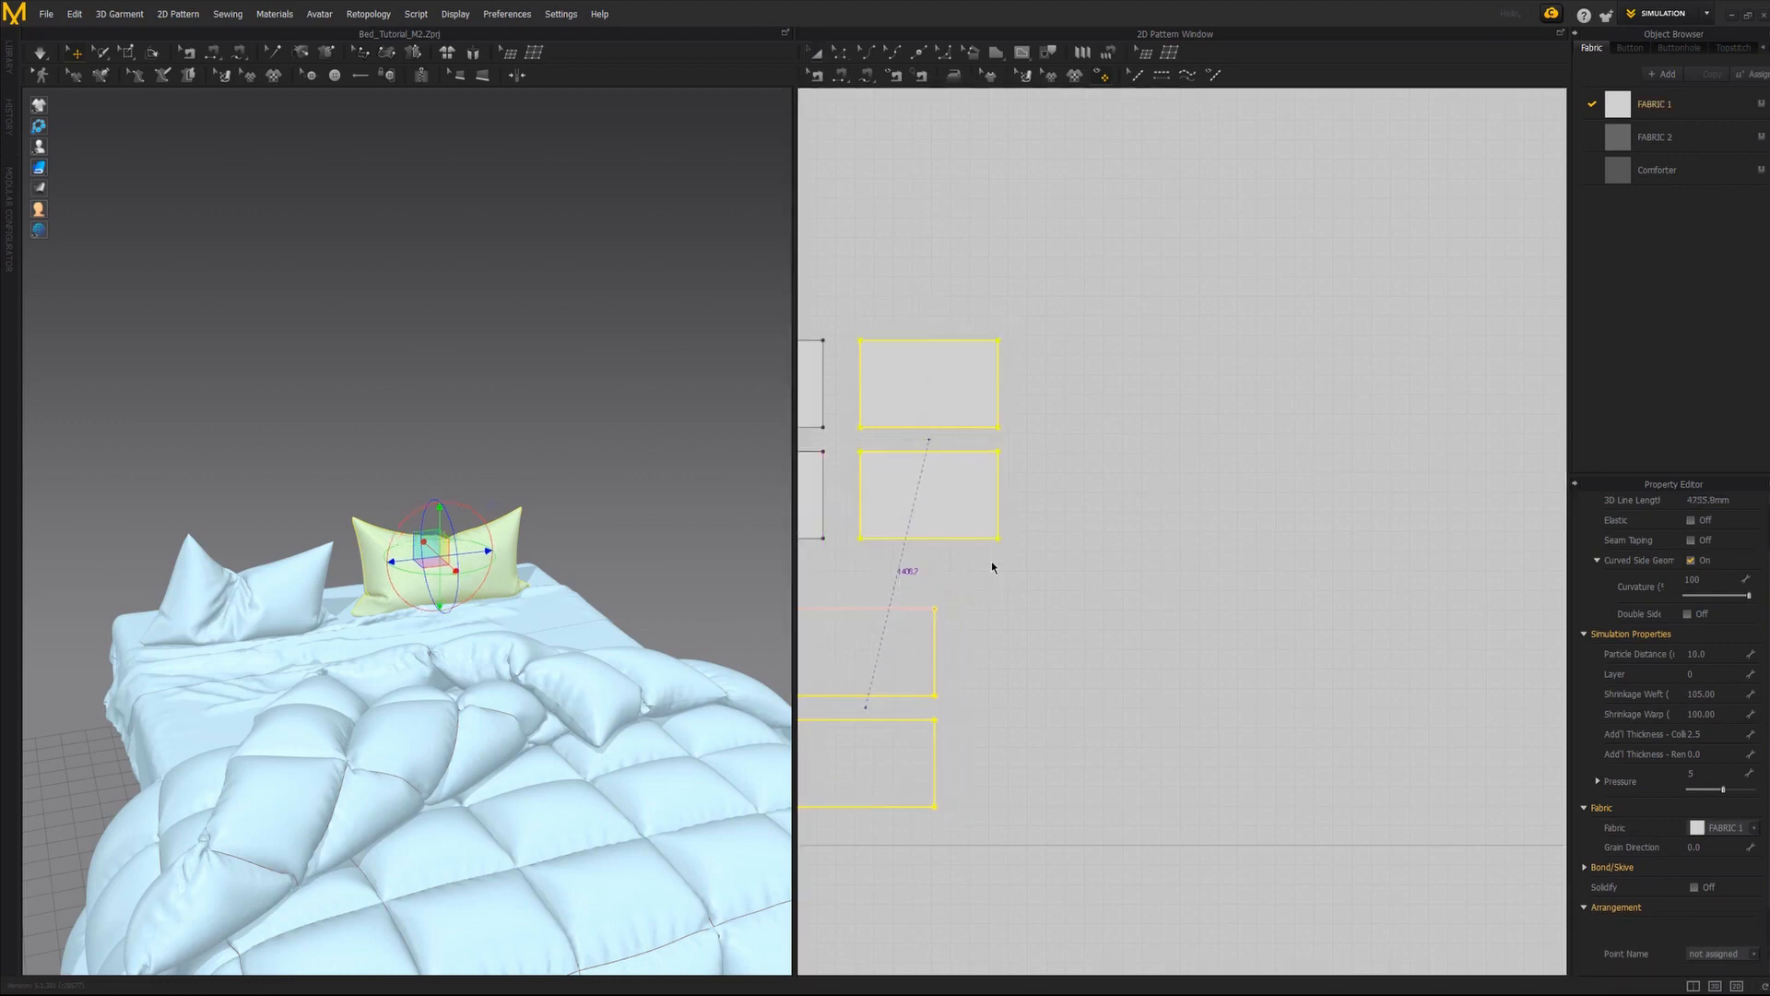
Reshape the new pillow panels into longer, lower rectangles and arrange them above the head of the bed.
middle_drag(992, 565, 1099, 515)
drag(890, 657, 816, 657)
middle_drag(986, 612, 941, 588)
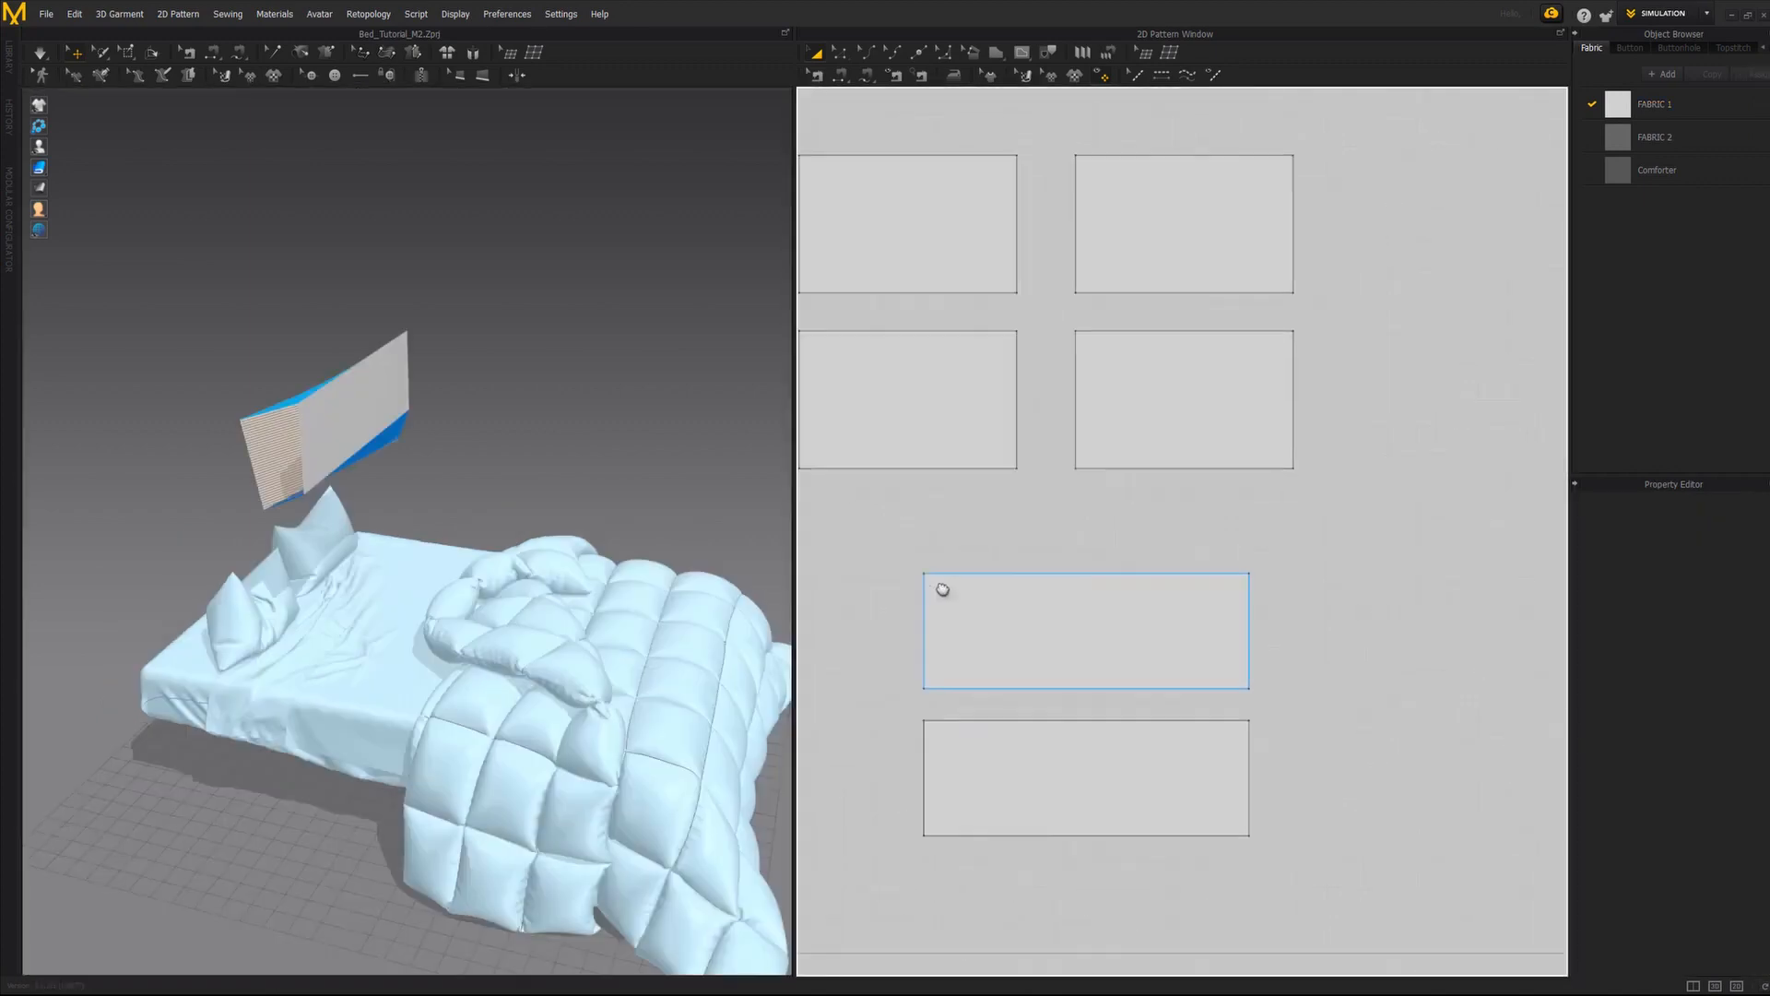
Draw a thin trapezoid strip above the upper long panel, about 1111 mm along its lower edge, widening toward the top.
click(880, 132)
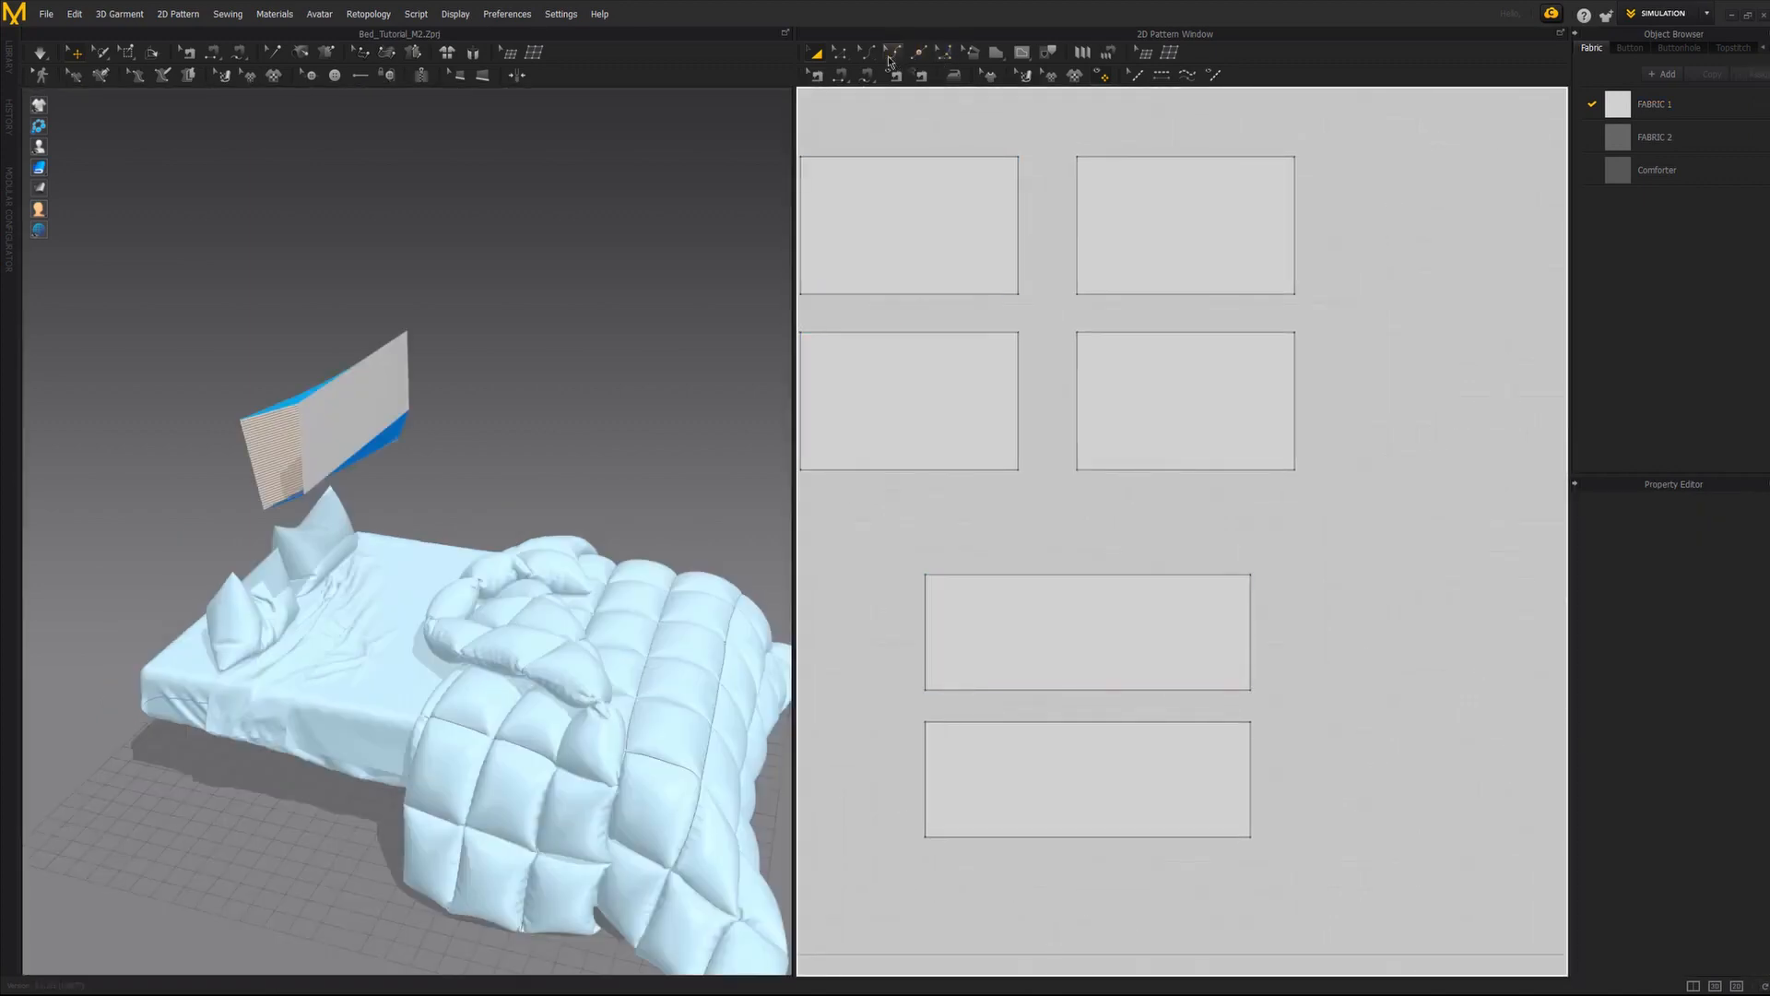
click(839, 55)
click(920, 564)
click(1255, 563)
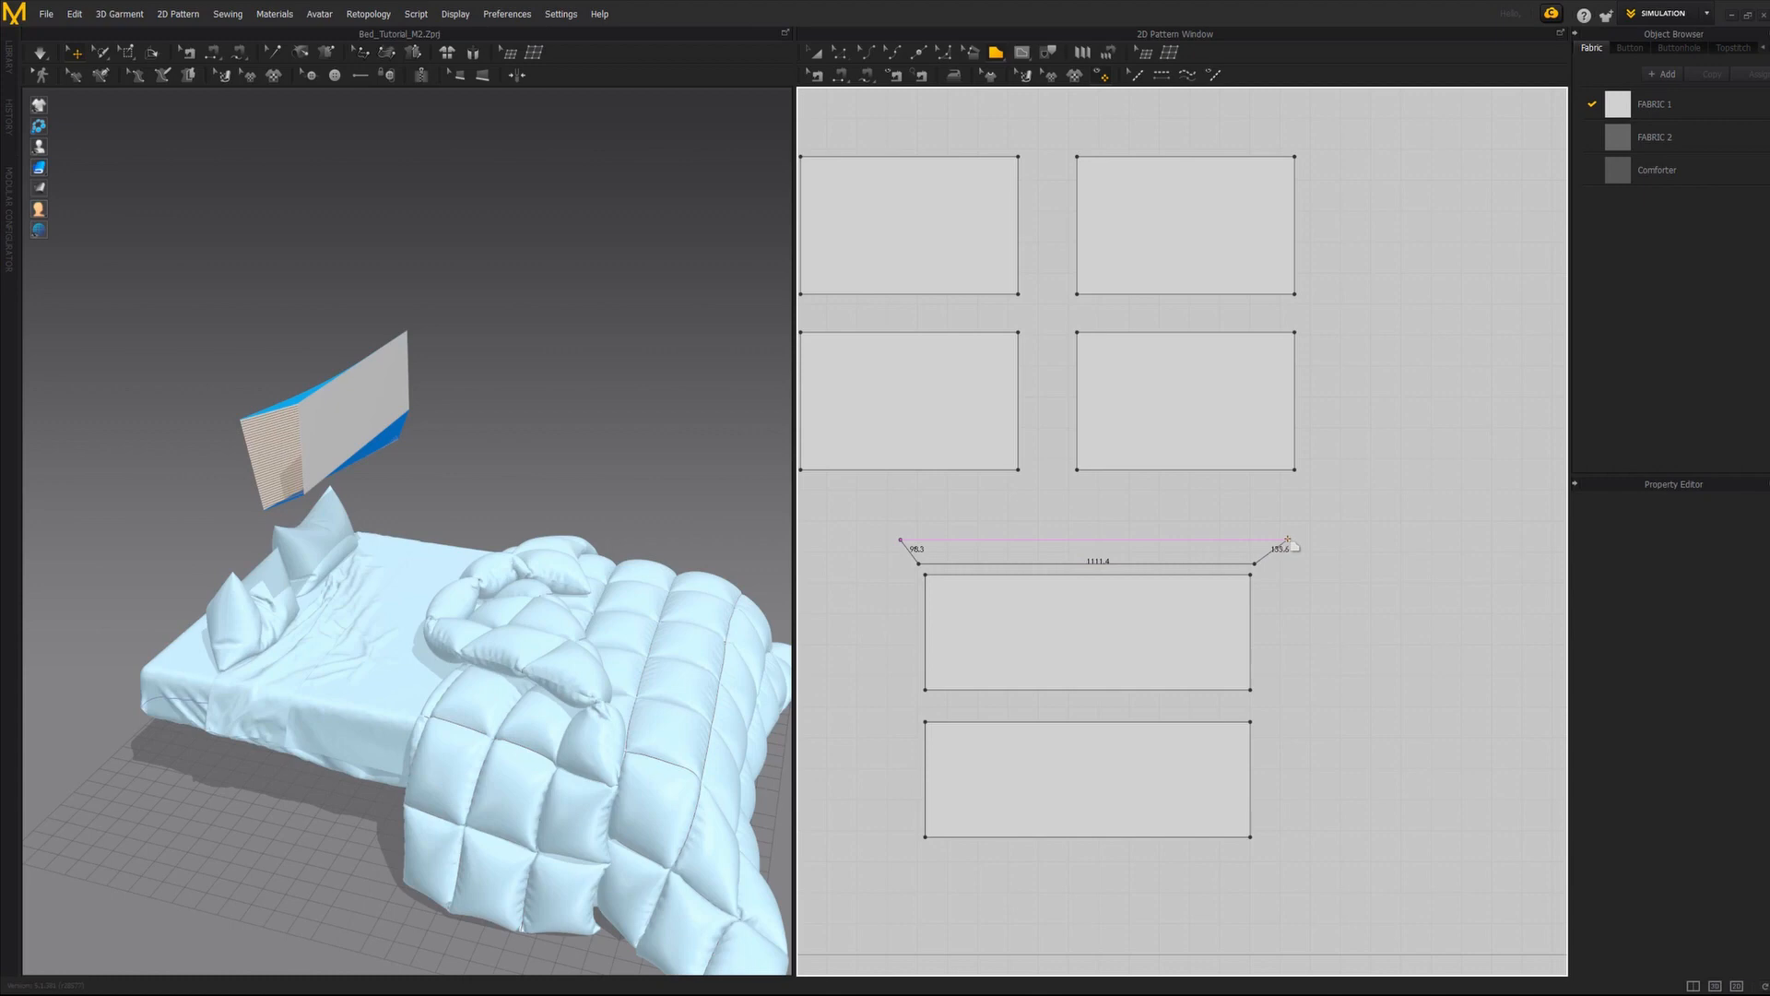
click(1279, 536)
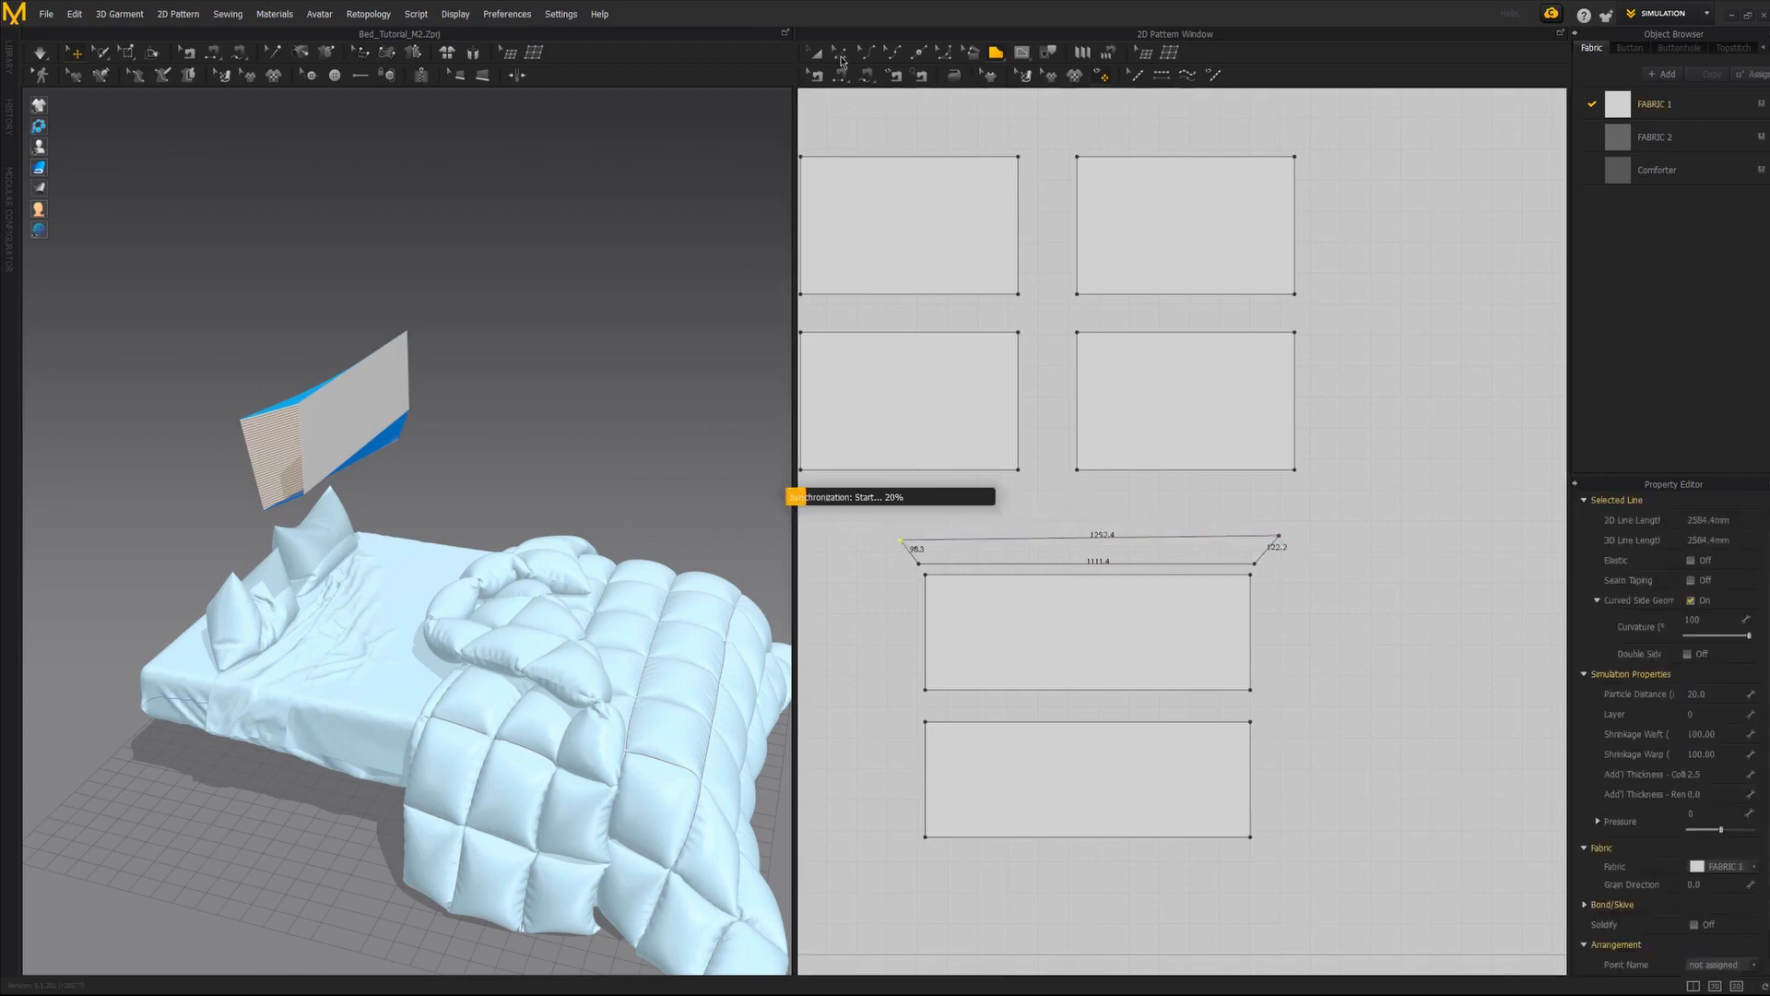
click(839, 53)
key(a)
Duplicate the trapezoid strip below the upper long panel and flip the copy vertically.
click(962, 549)
key(ctrl+c)
key(ctrl+v)
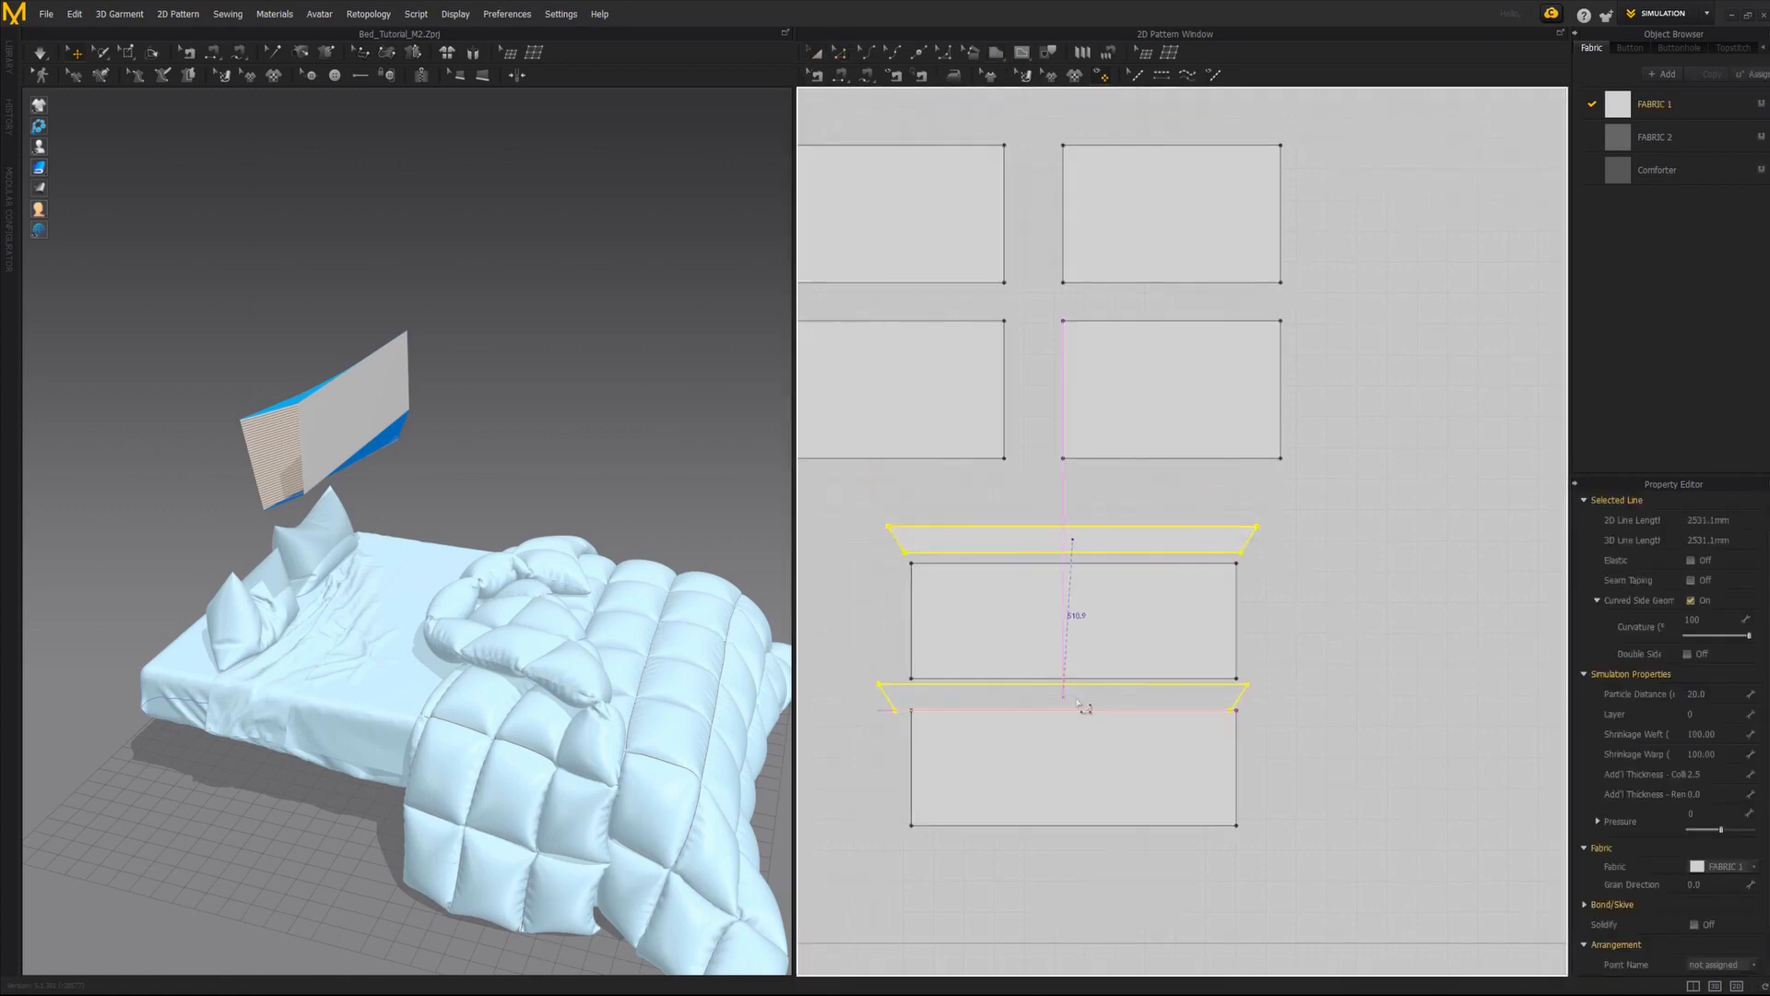
click(1070, 710)
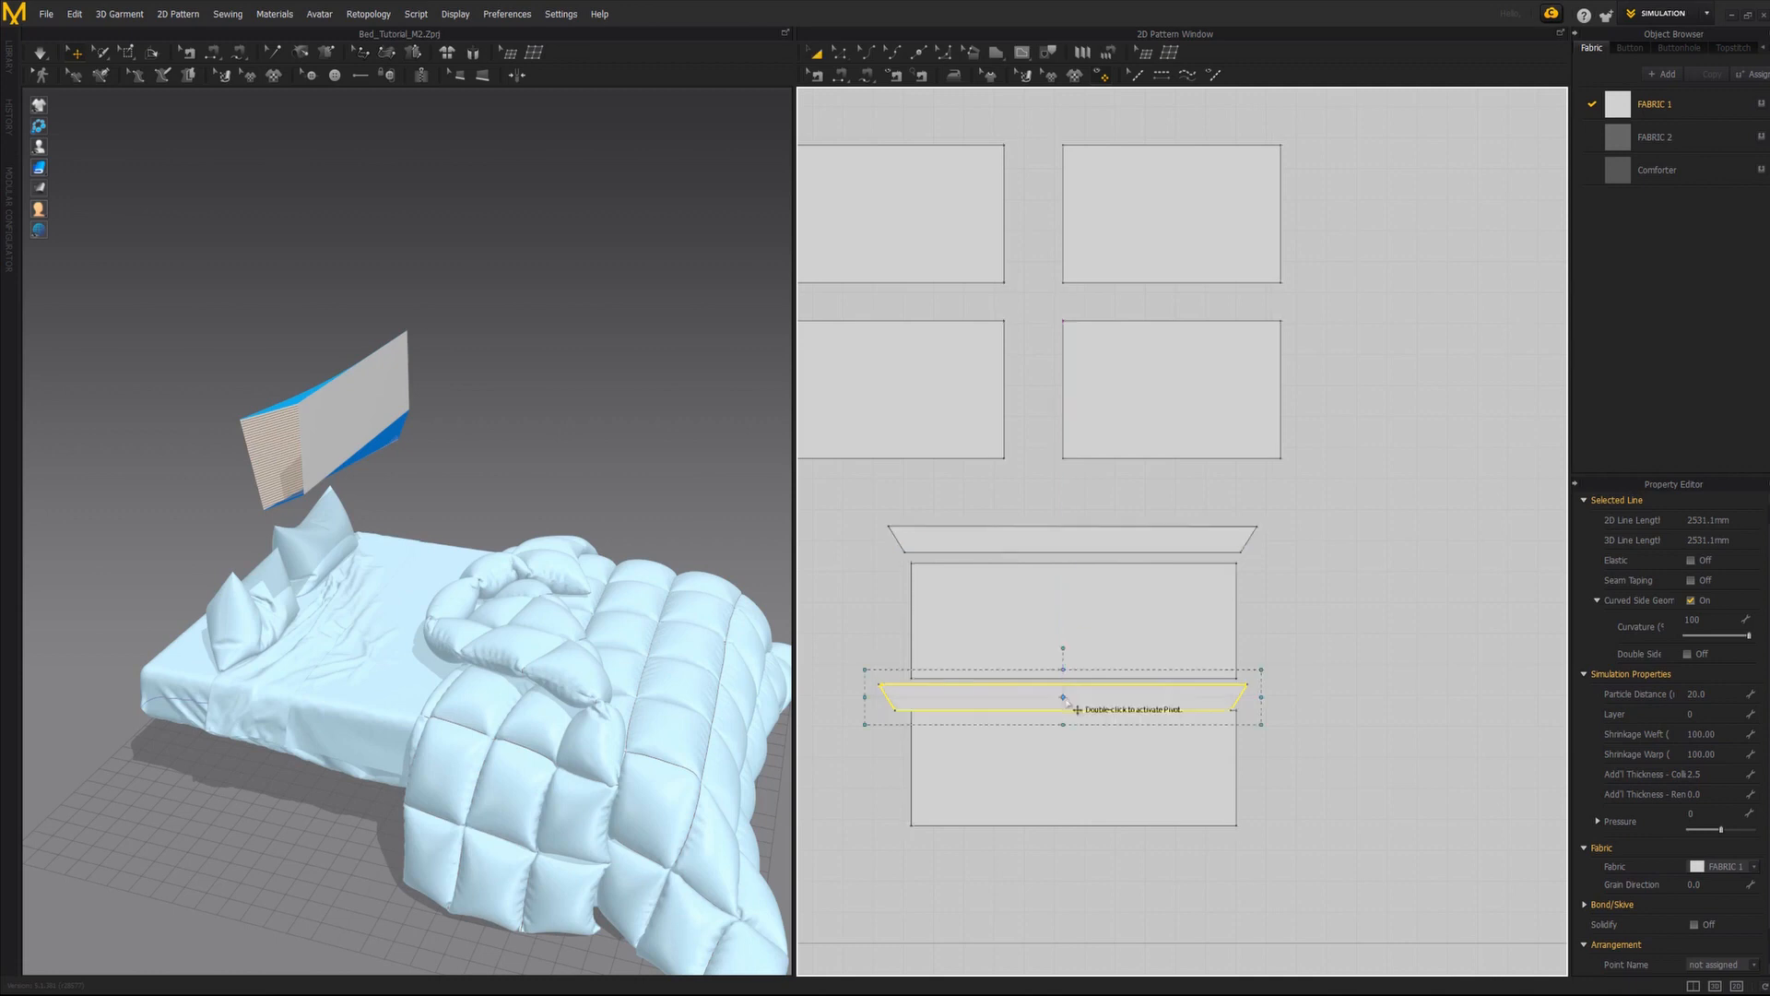
right_click(1065, 703)
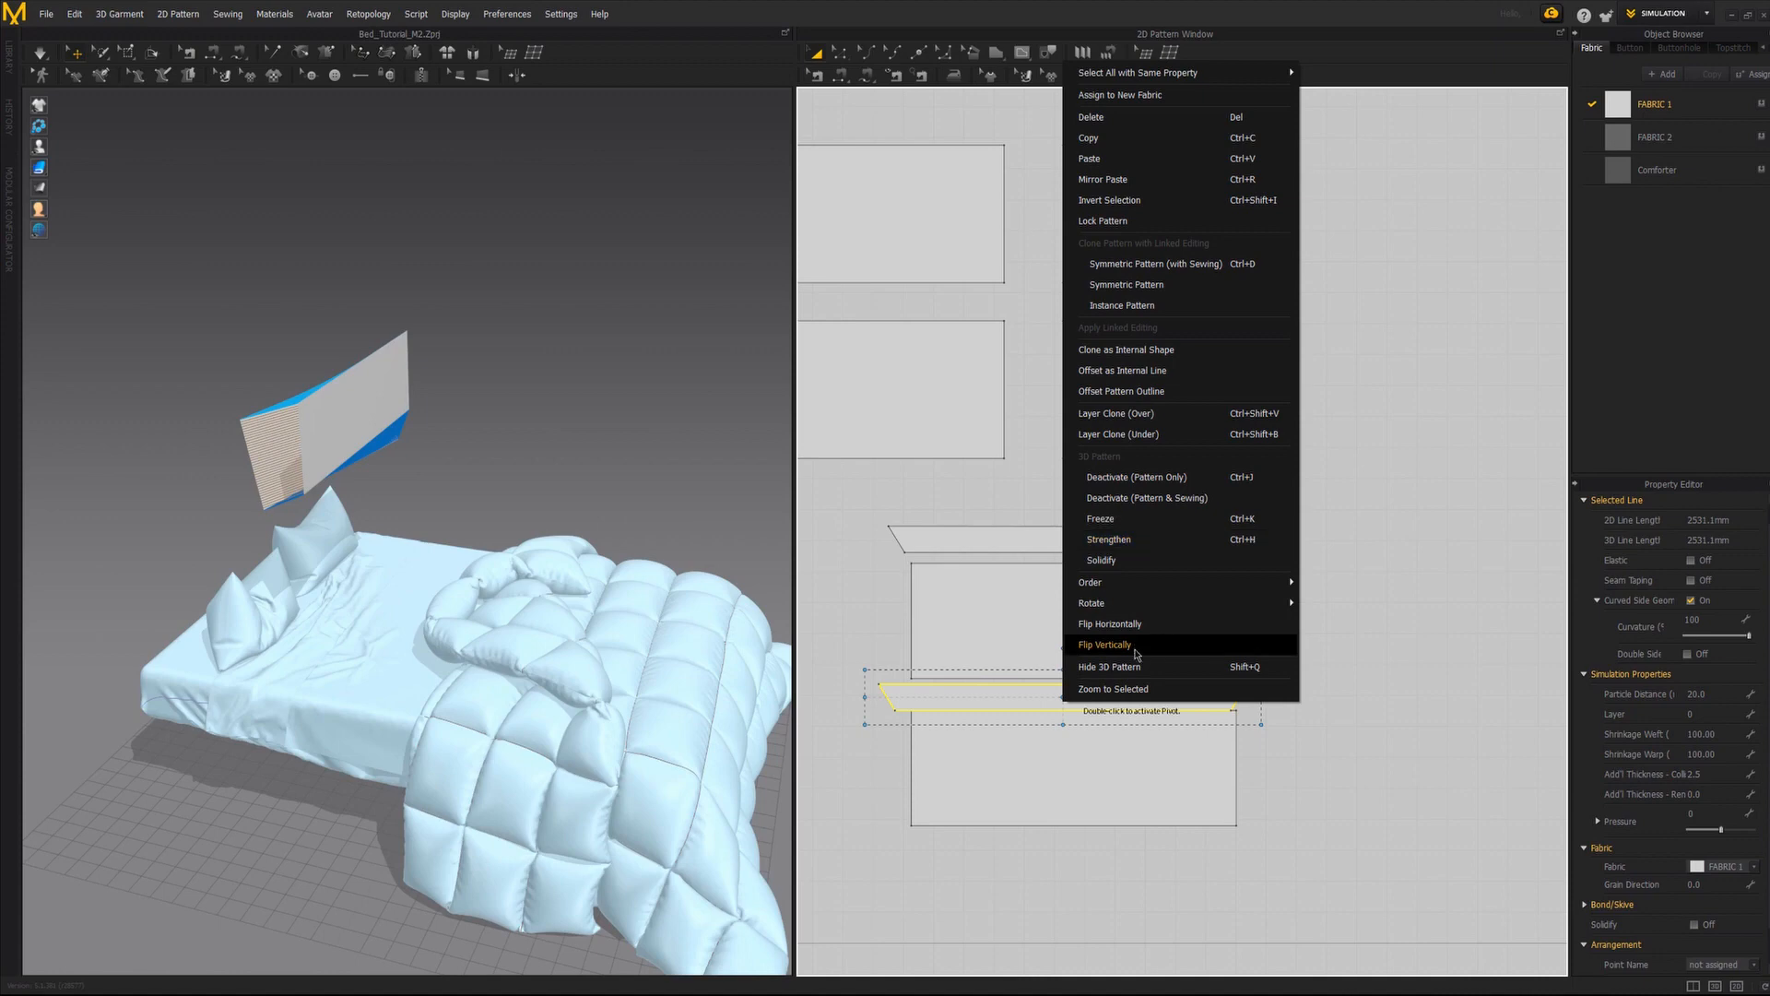
click(1107, 645)
Shift the lower long panel down to make room and align the flipped strip beneath the upper long panel.
key(Escape)
drag(1183, 773, 1179, 802)
key(Escape)
click(1217, 701)
drag(1217, 701, 1222, 704)
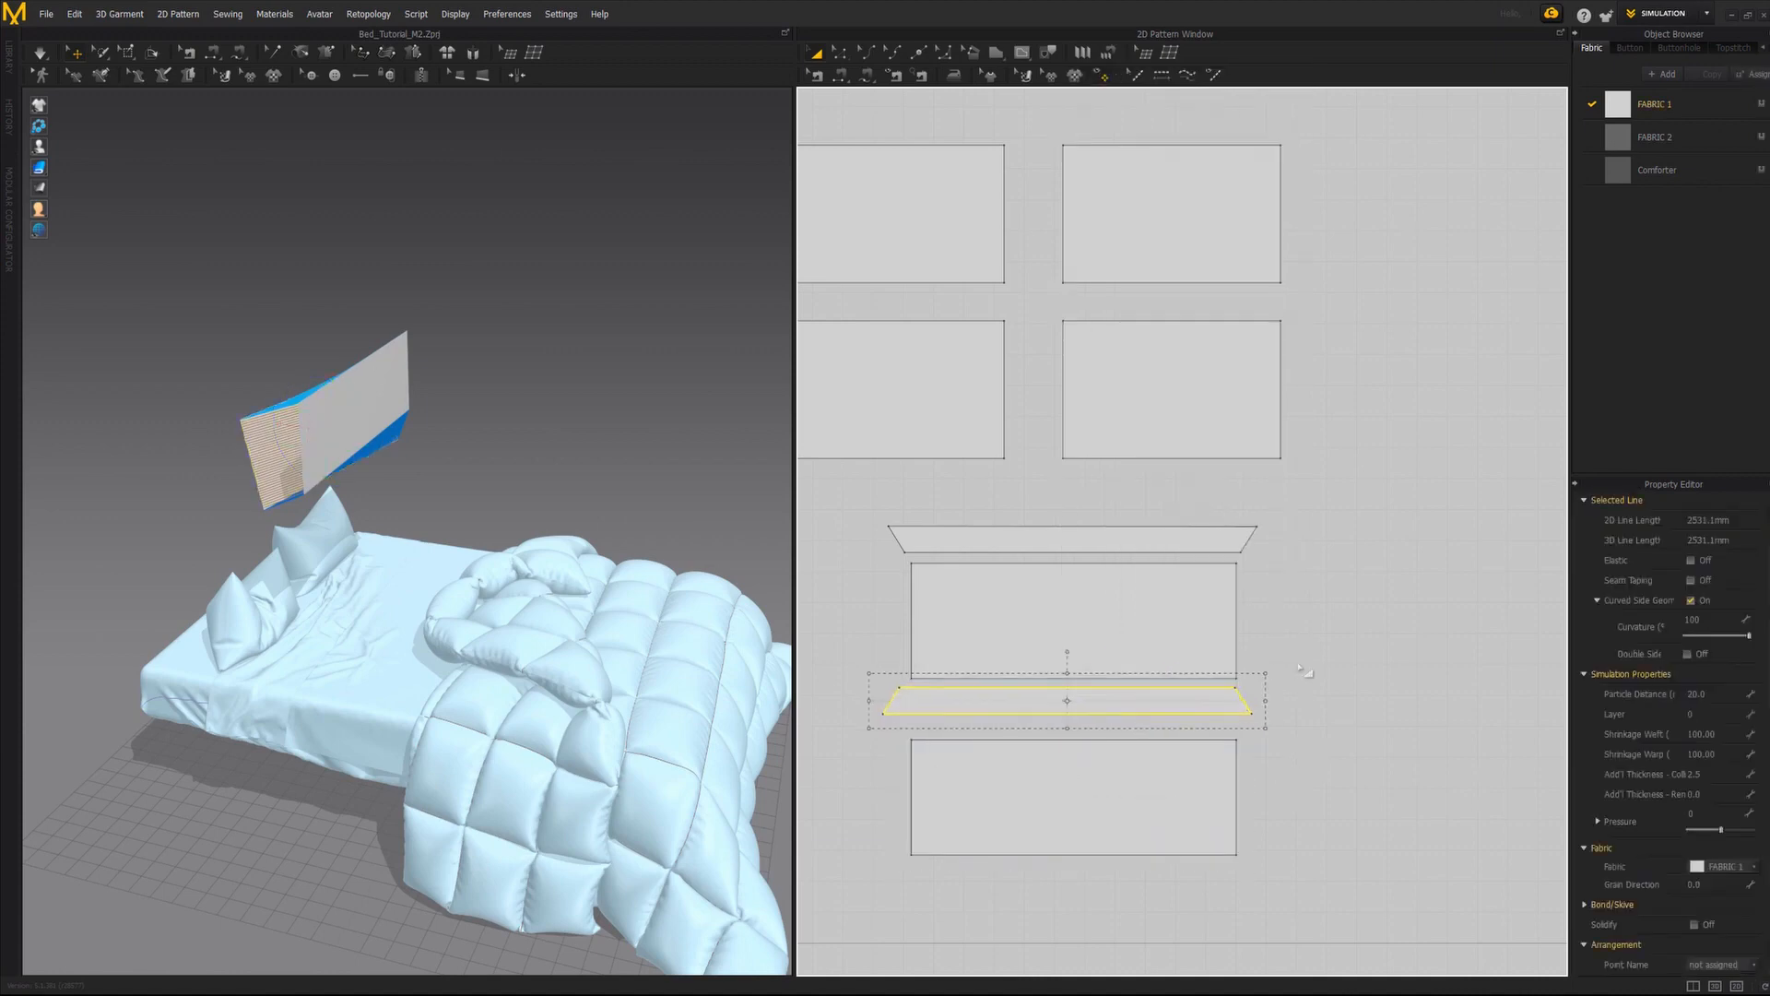
drag(1031, 700, 1035, 702)
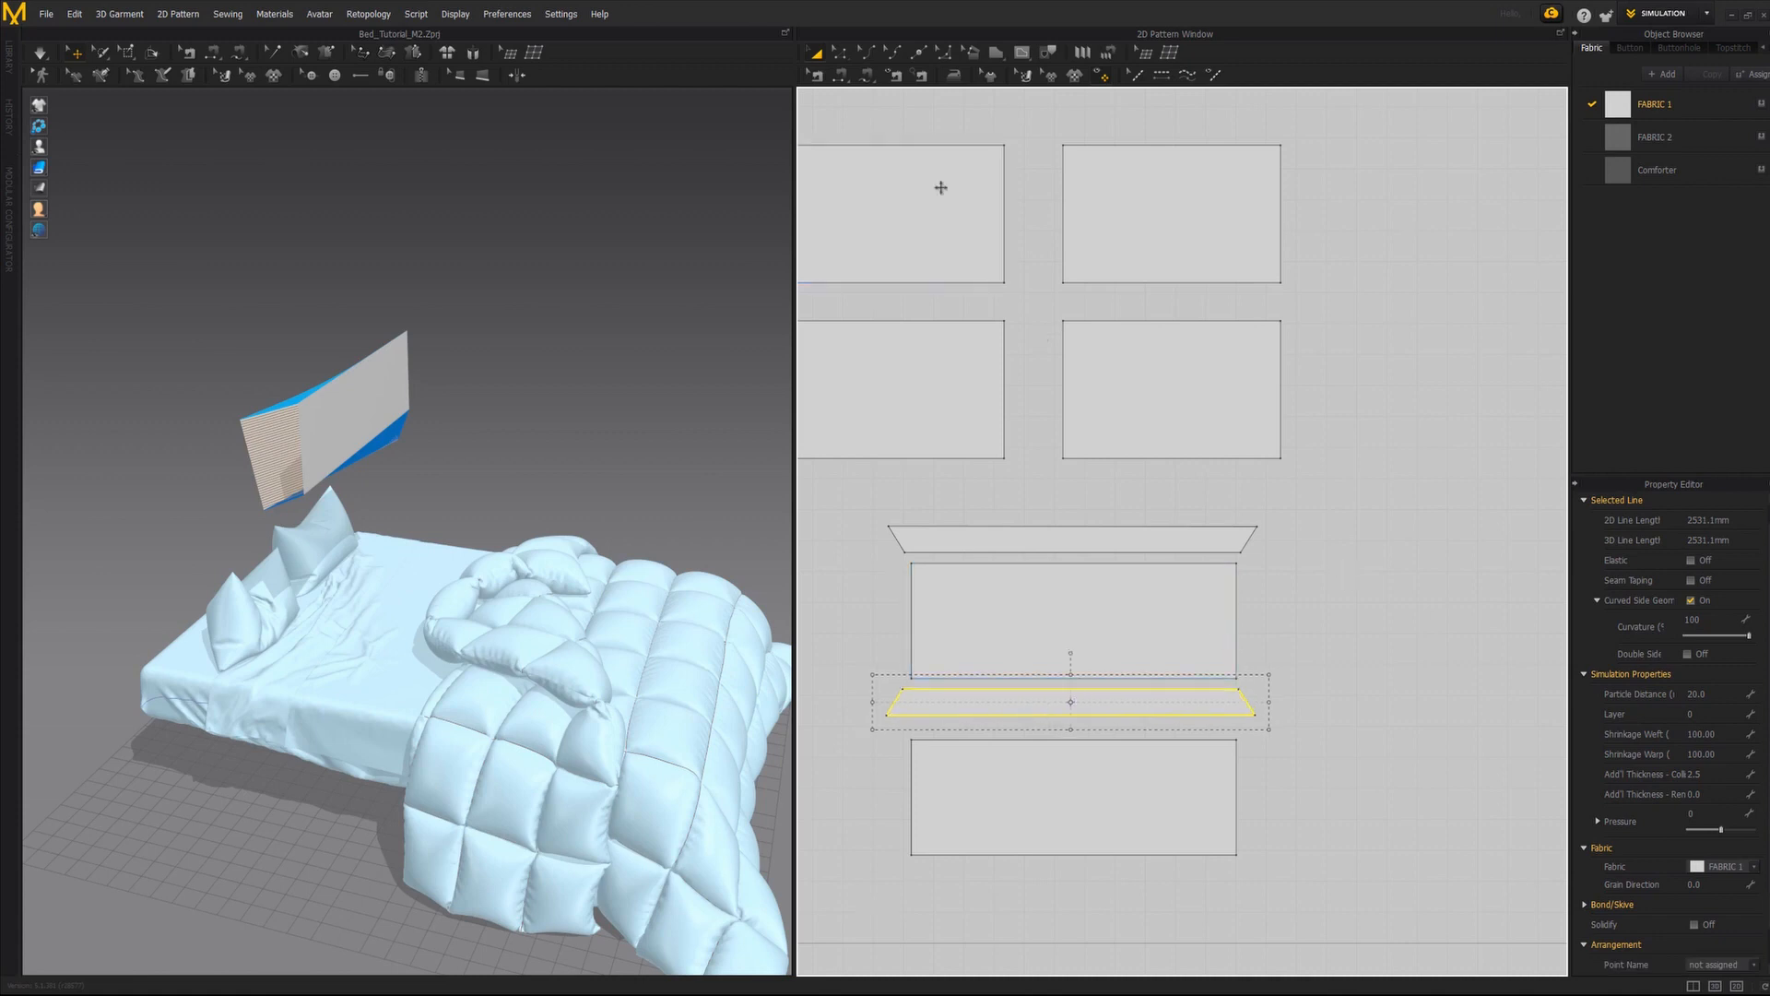
Draw a narrow trapezoid strip along the upper long panel's right side and adjust its outer corners.
click(976, 58)
click(997, 56)
click(1247, 563)
click(1246, 679)
click(1266, 710)
click(1266, 537)
click(1247, 563)
click(840, 54)
drag(1266, 537, 1266, 539)
drag(1267, 711, 1265, 708)
Paste a mirrored copy of the side strip and align it along the upper long panel's left side.
key(a)
click(1257, 623)
drag(1266, 624, 1269, 624)
right_click(1261, 625)
click(1310, 184)
click(865, 618)
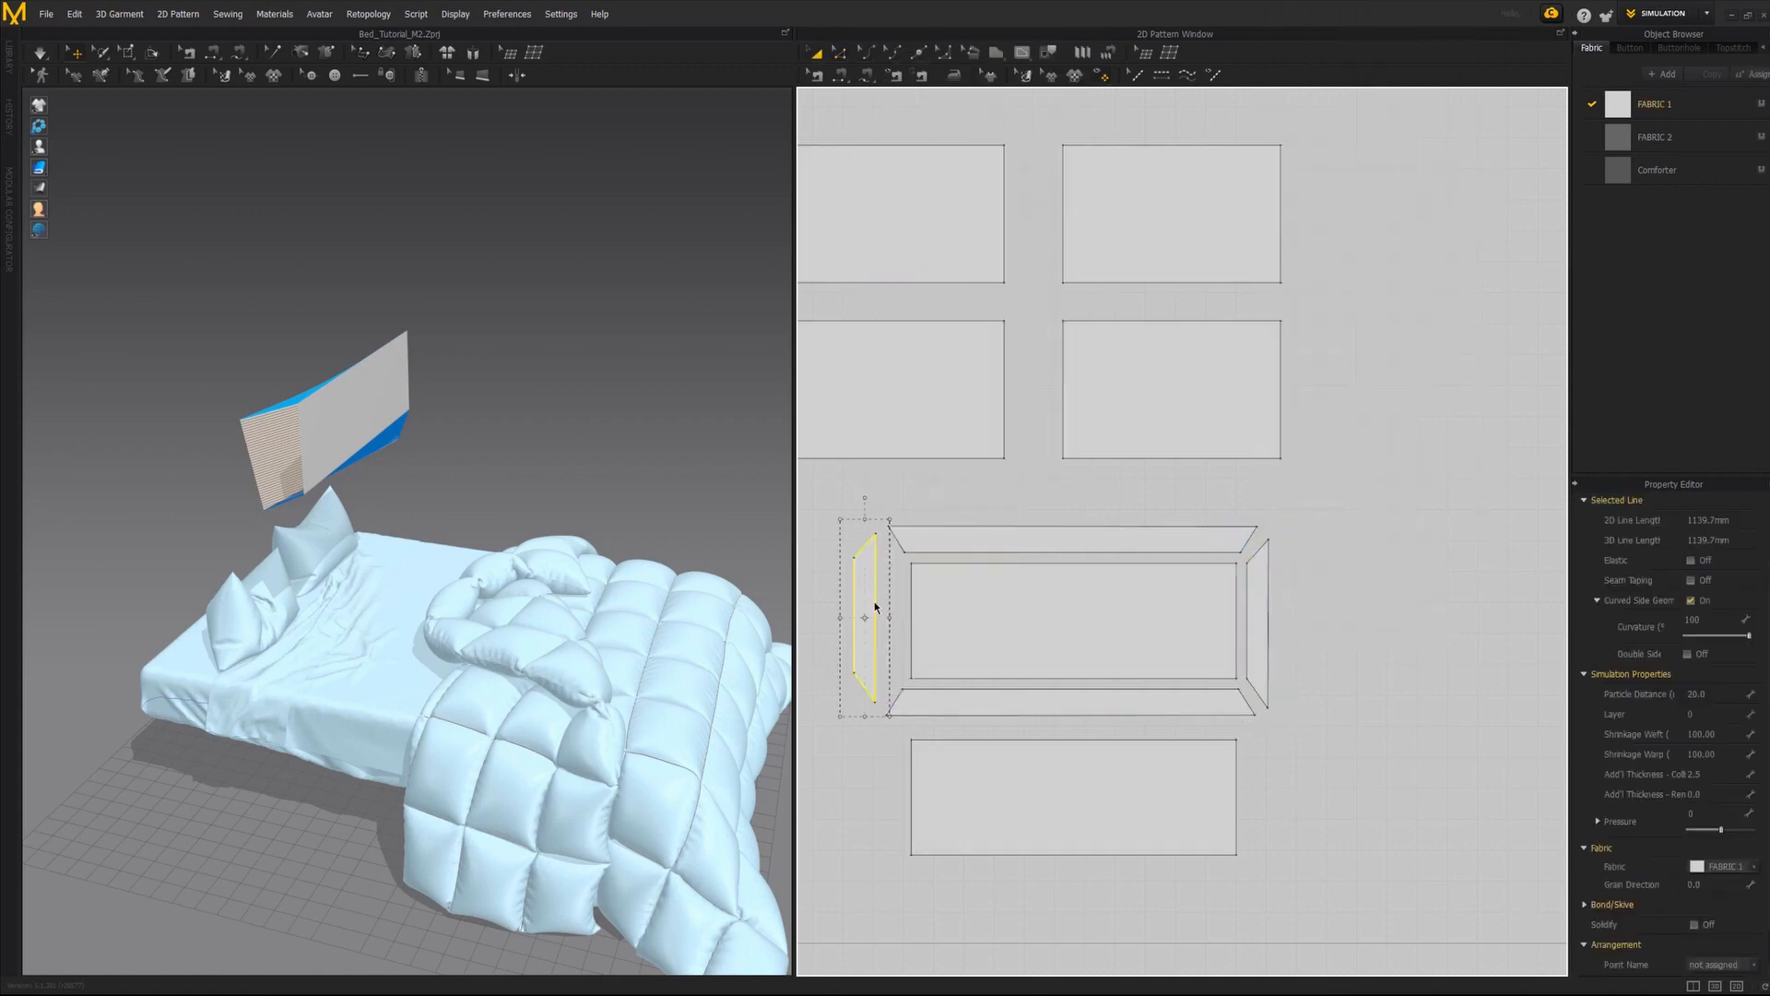
drag(874, 613, 884, 612)
Sew the four border strips together at their mitred corners and join their inner edges to the upper long panel.
key(n)
click(876, 545)
click(894, 537)
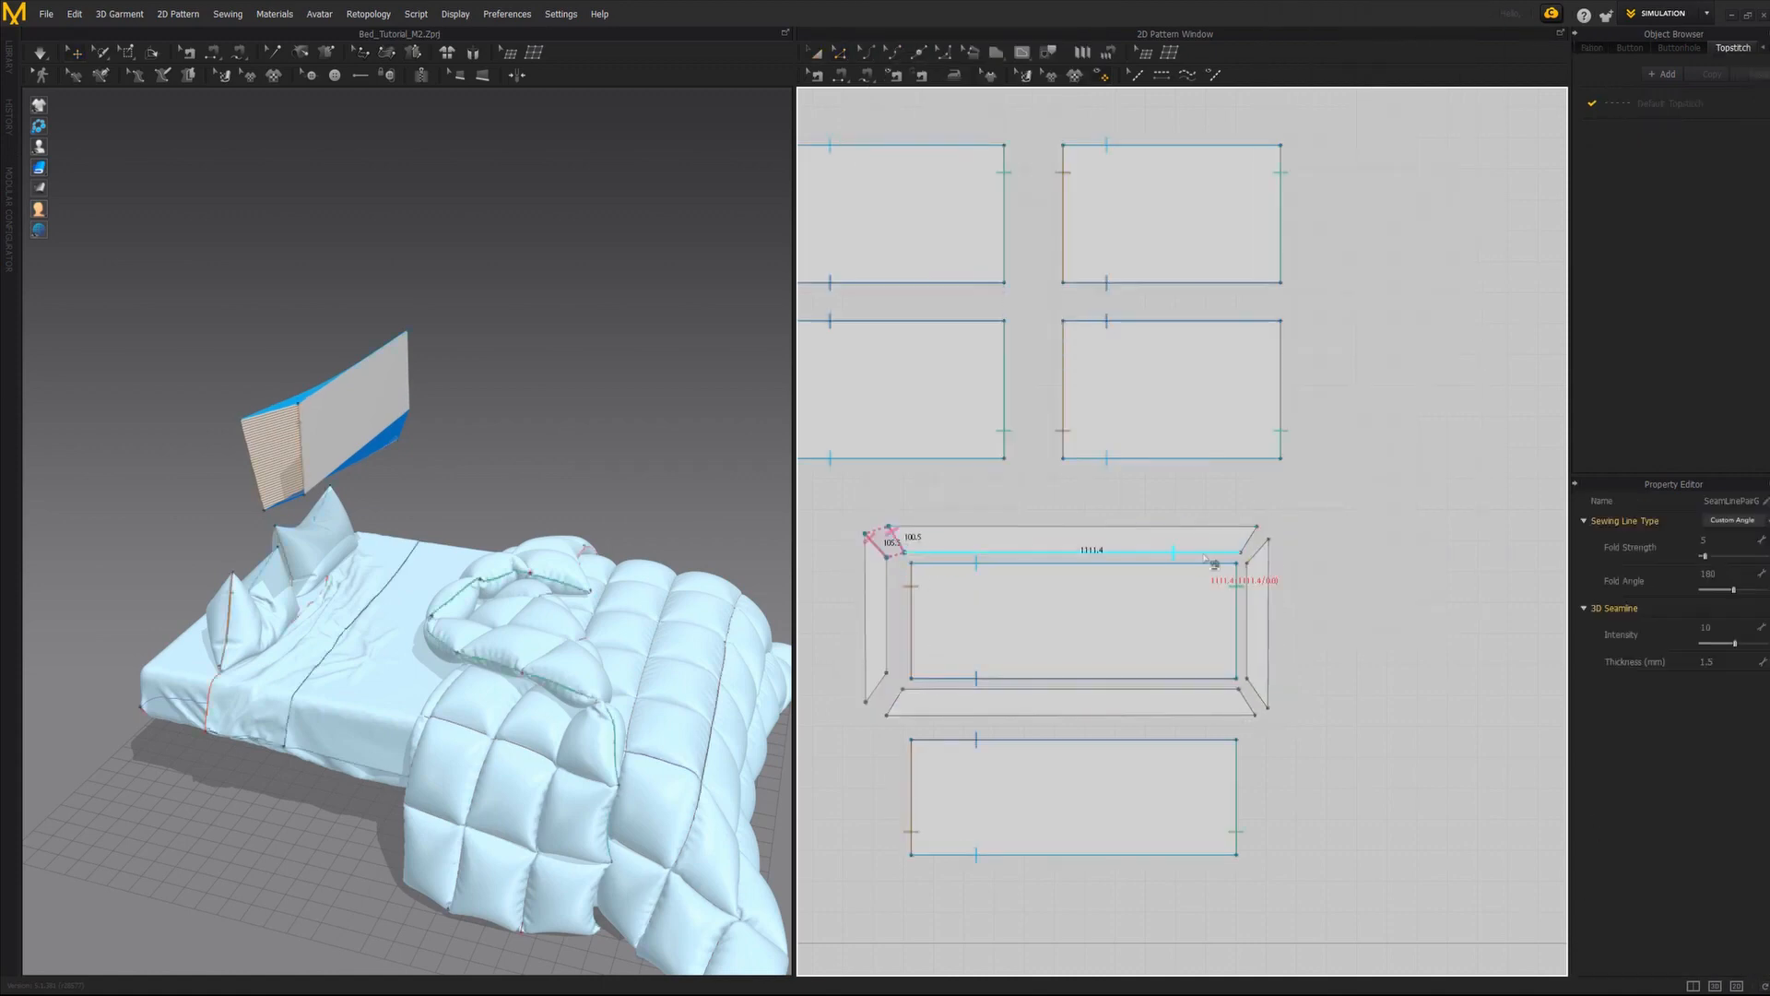
click(1252, 537)
click(1260, 550)
click(1264, 703)
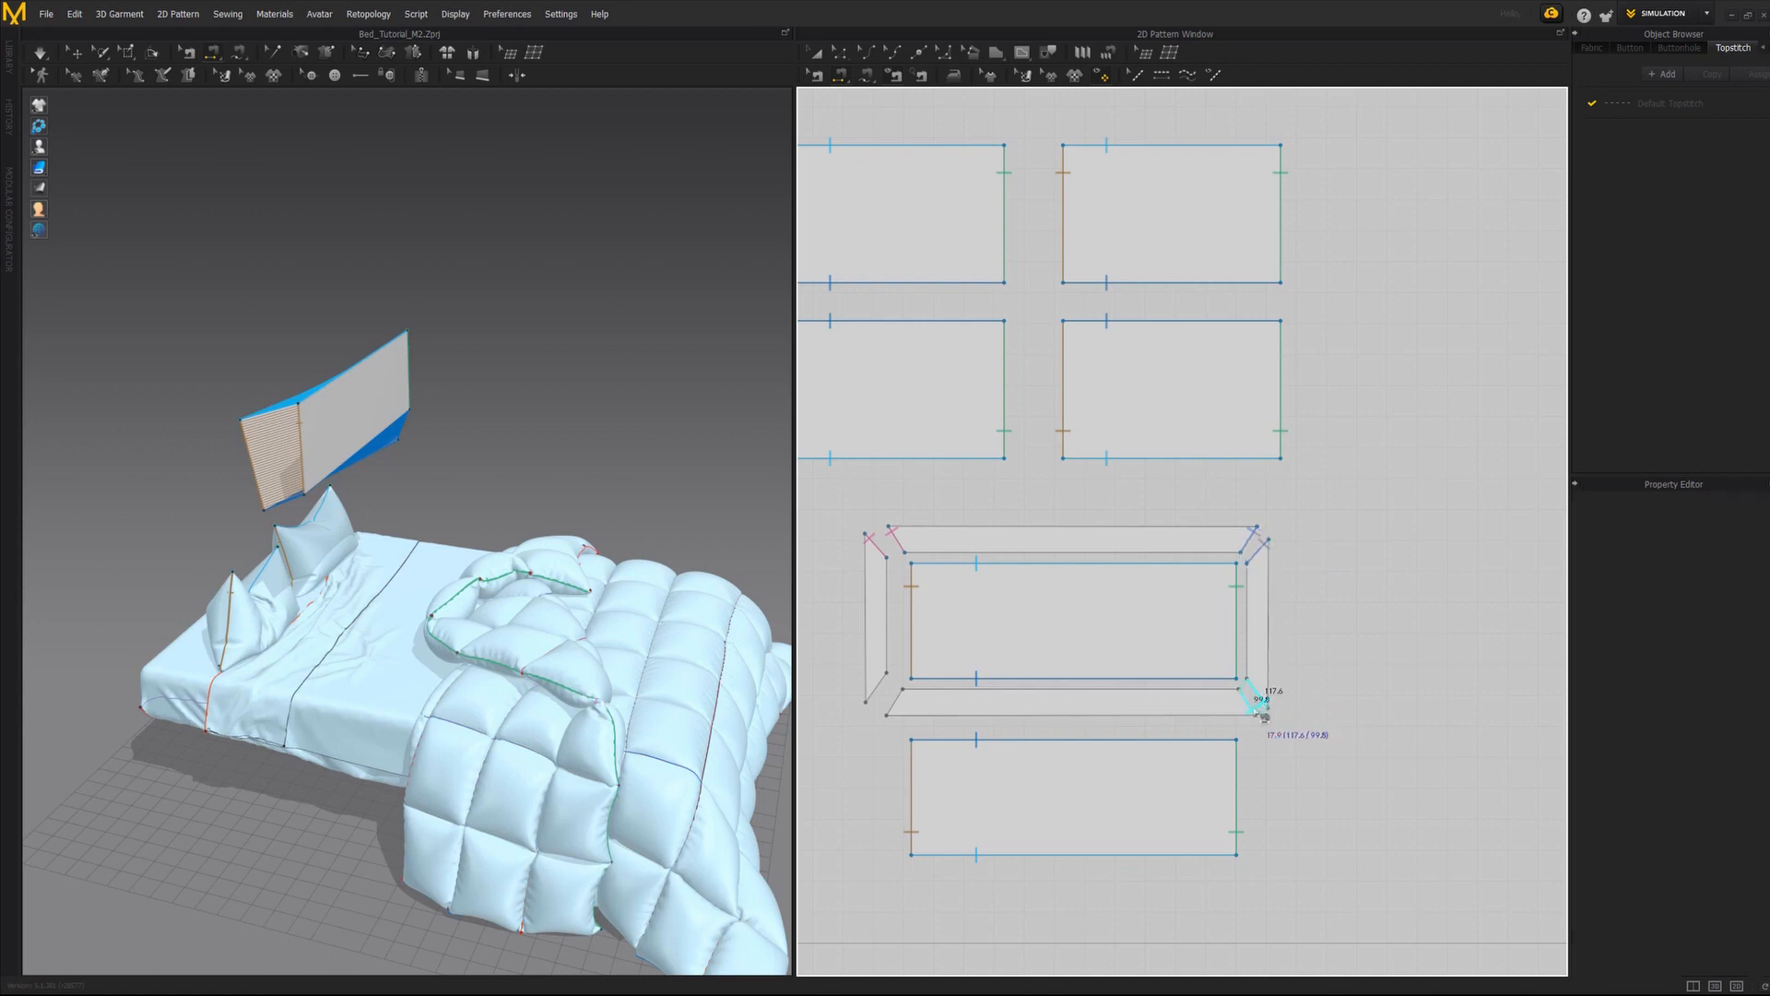
click(891, 709)
click(872, 694)
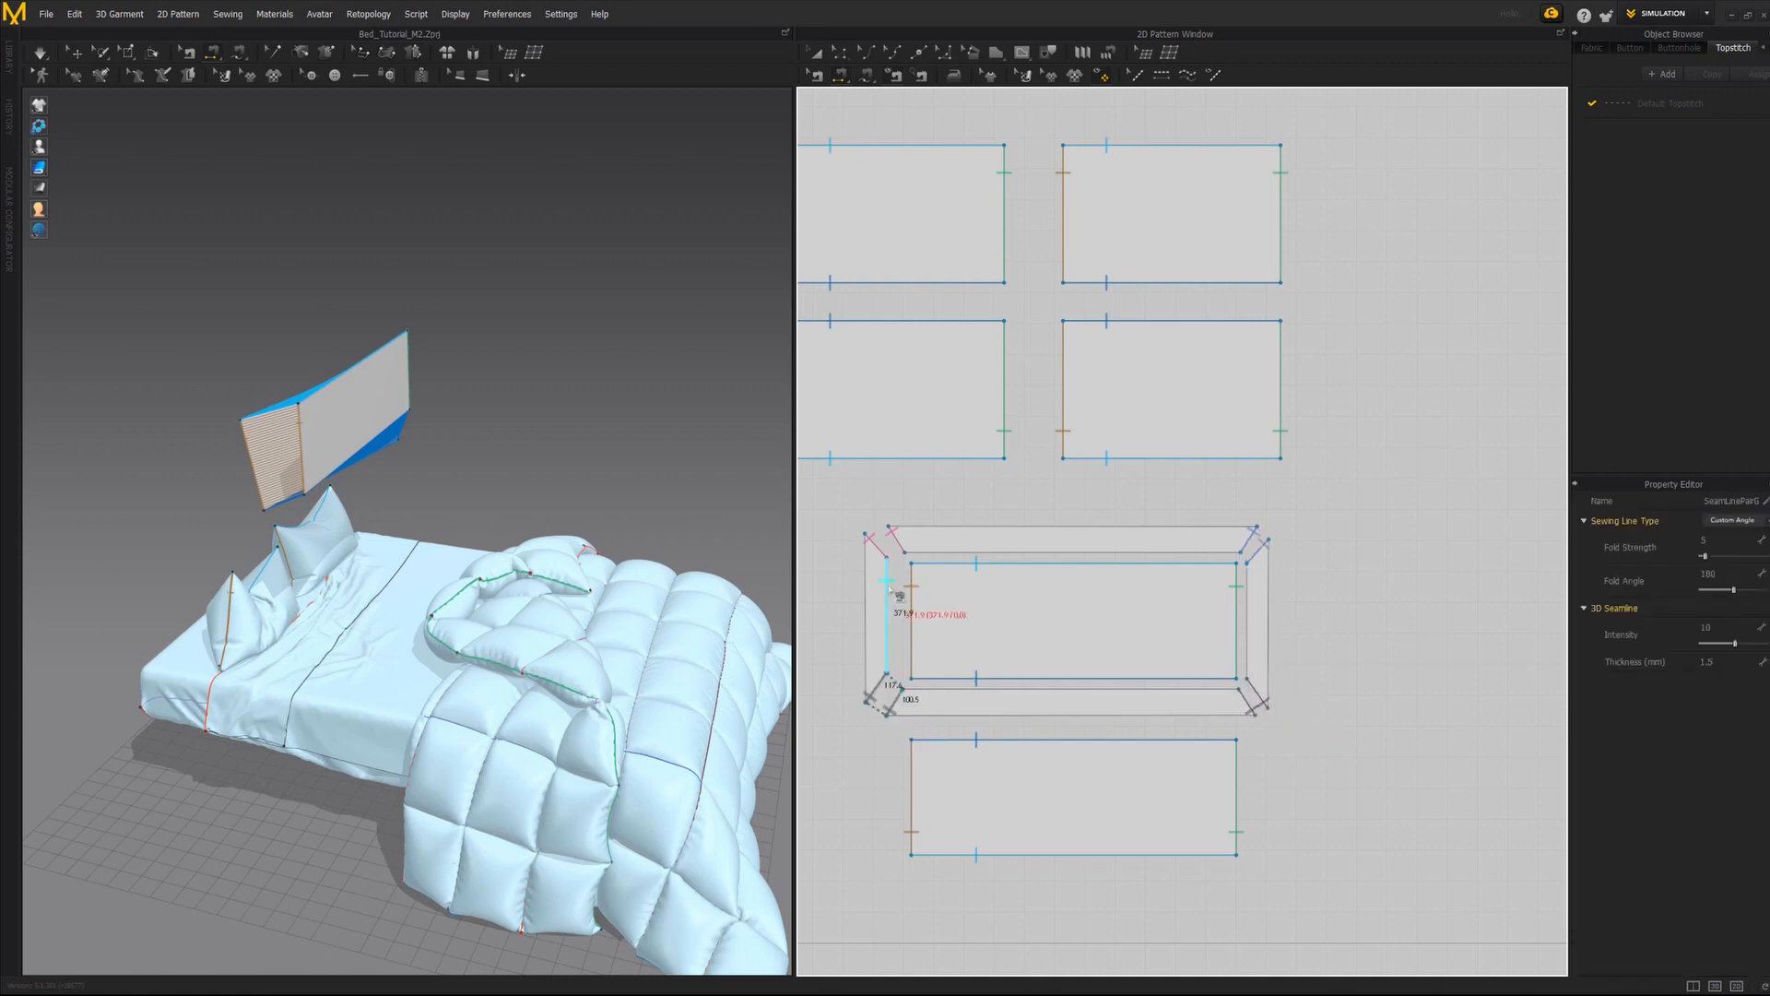
click(887, 583)
click(1023, 687)
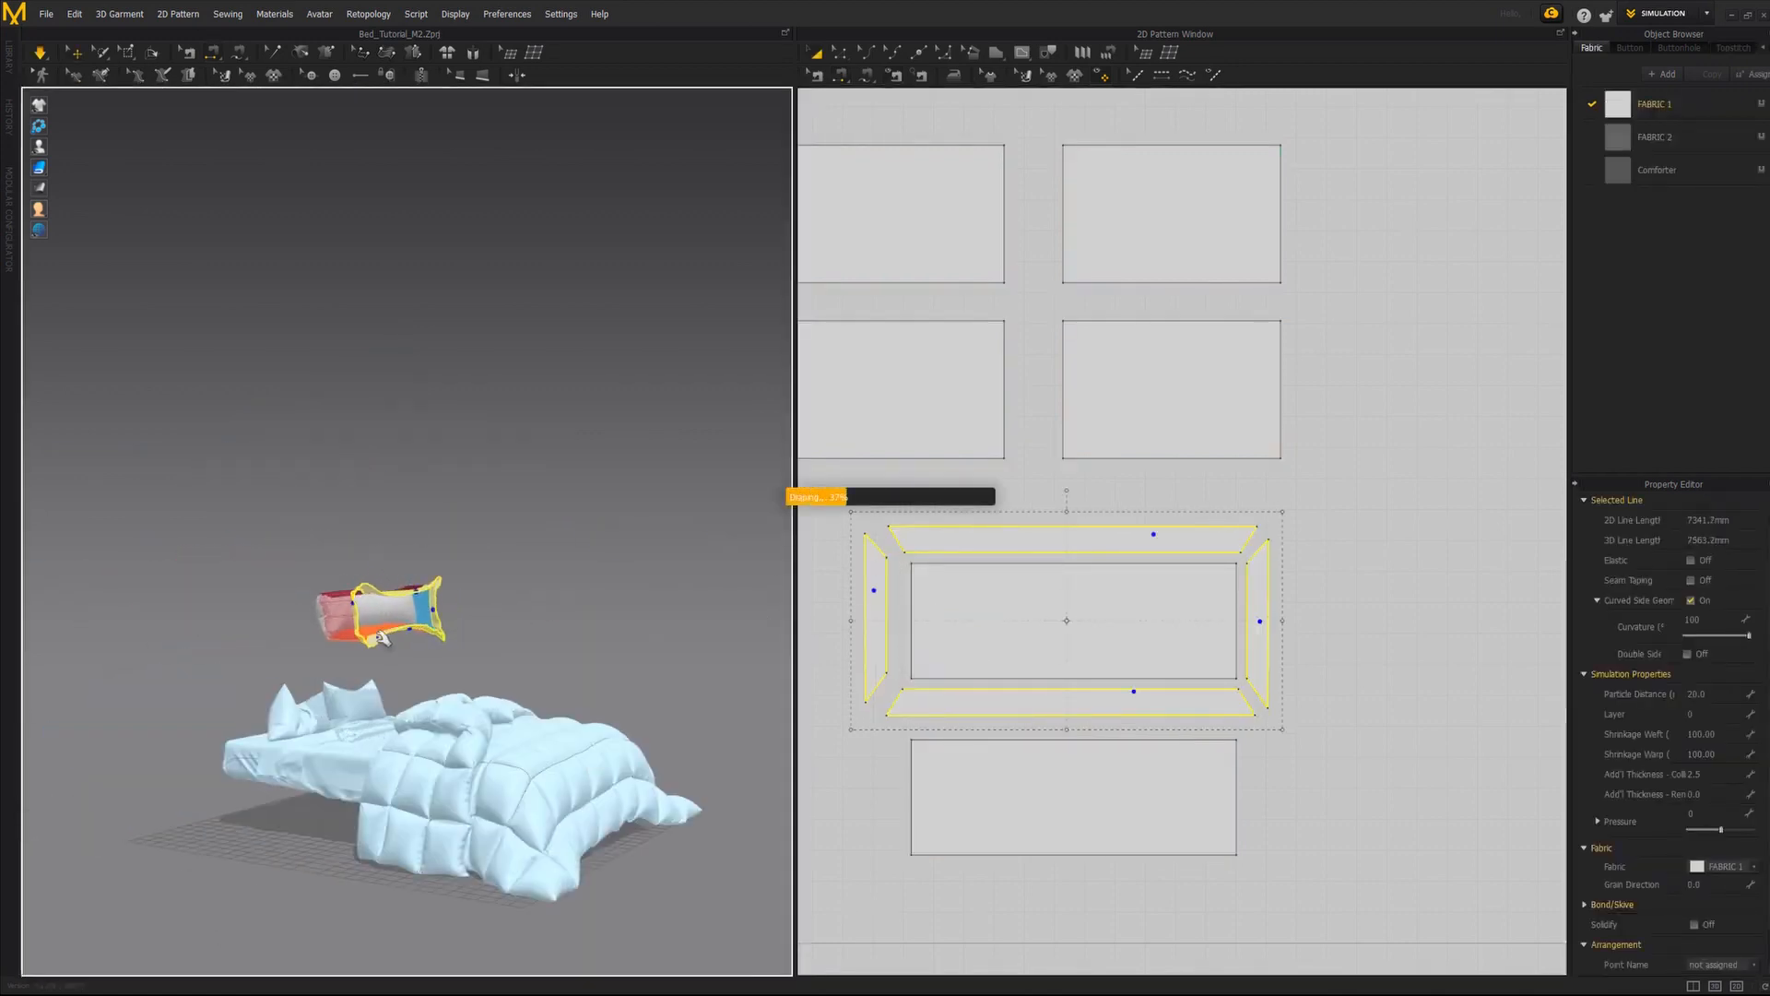
Run the simulation on the long pillow with its new border attached.
scroll(472, 590, up, 5)
click(464, 583)
right_drag(462, 579, 573, 577)
key(space)
Select every piece of the bordered pillow, move it down in front of the two bed pillows, and simulate it into place.
click(487, 615)
shift+click(573, 577)
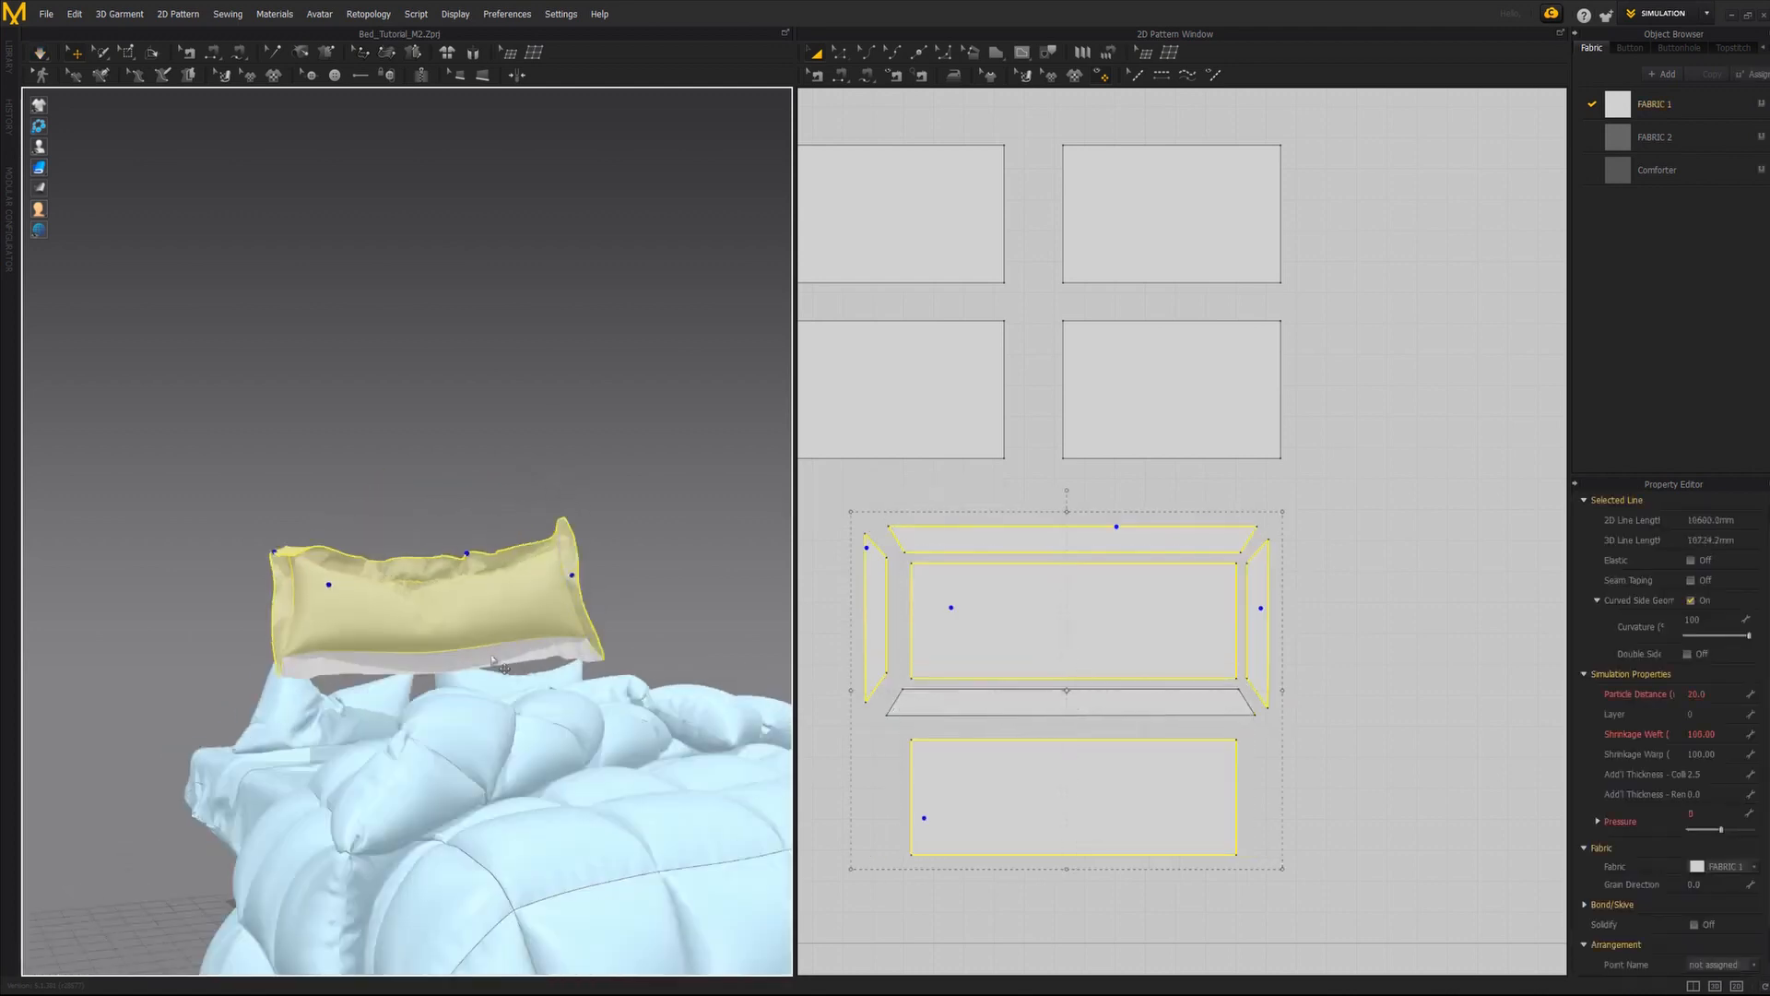
shift+click(433, 650)
drag(491, 601, 420, 601)
right_drag(421, 601, 553, 579)
drag(554, 579, 605, 577)
right_drag(605, 576, 486, 533)
drag(486, 533, 510, 581)
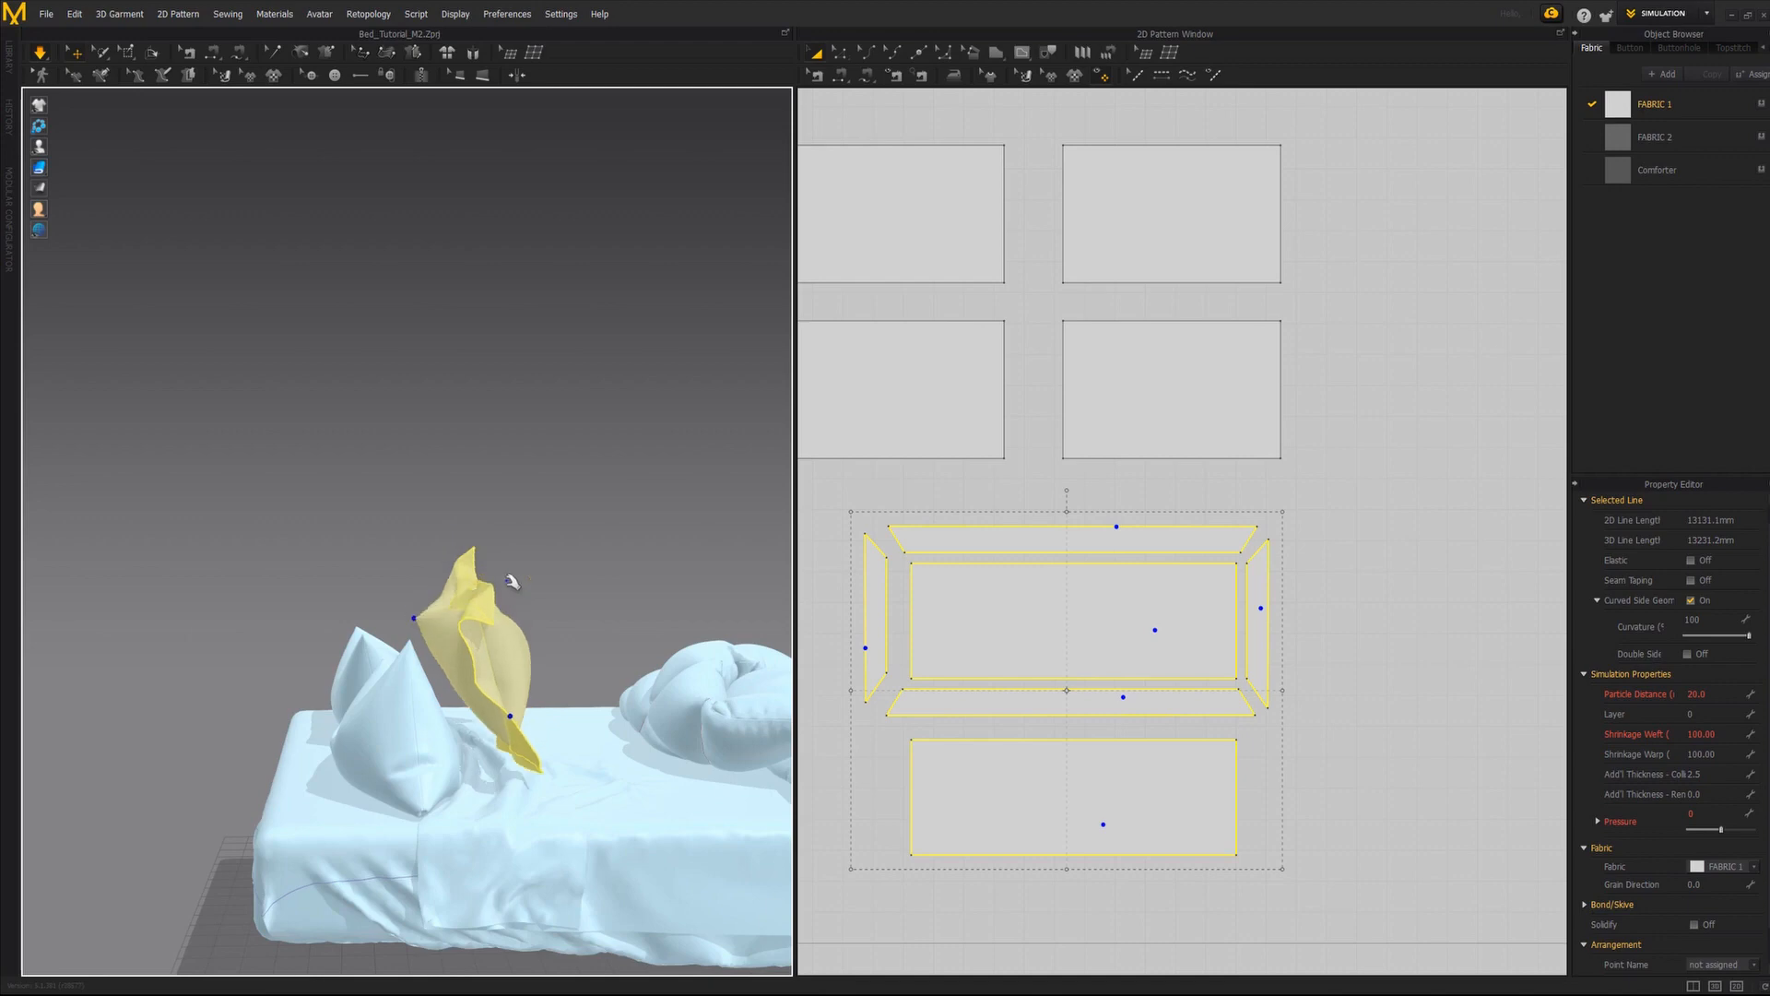
right_drag(510, 581, 444, 644)
key(space)
Sew the second border's upper strip to the top edge of the lower long panel.
click(433, 571)
right_drag(434, 572, 402, 669)
click(402, 669)
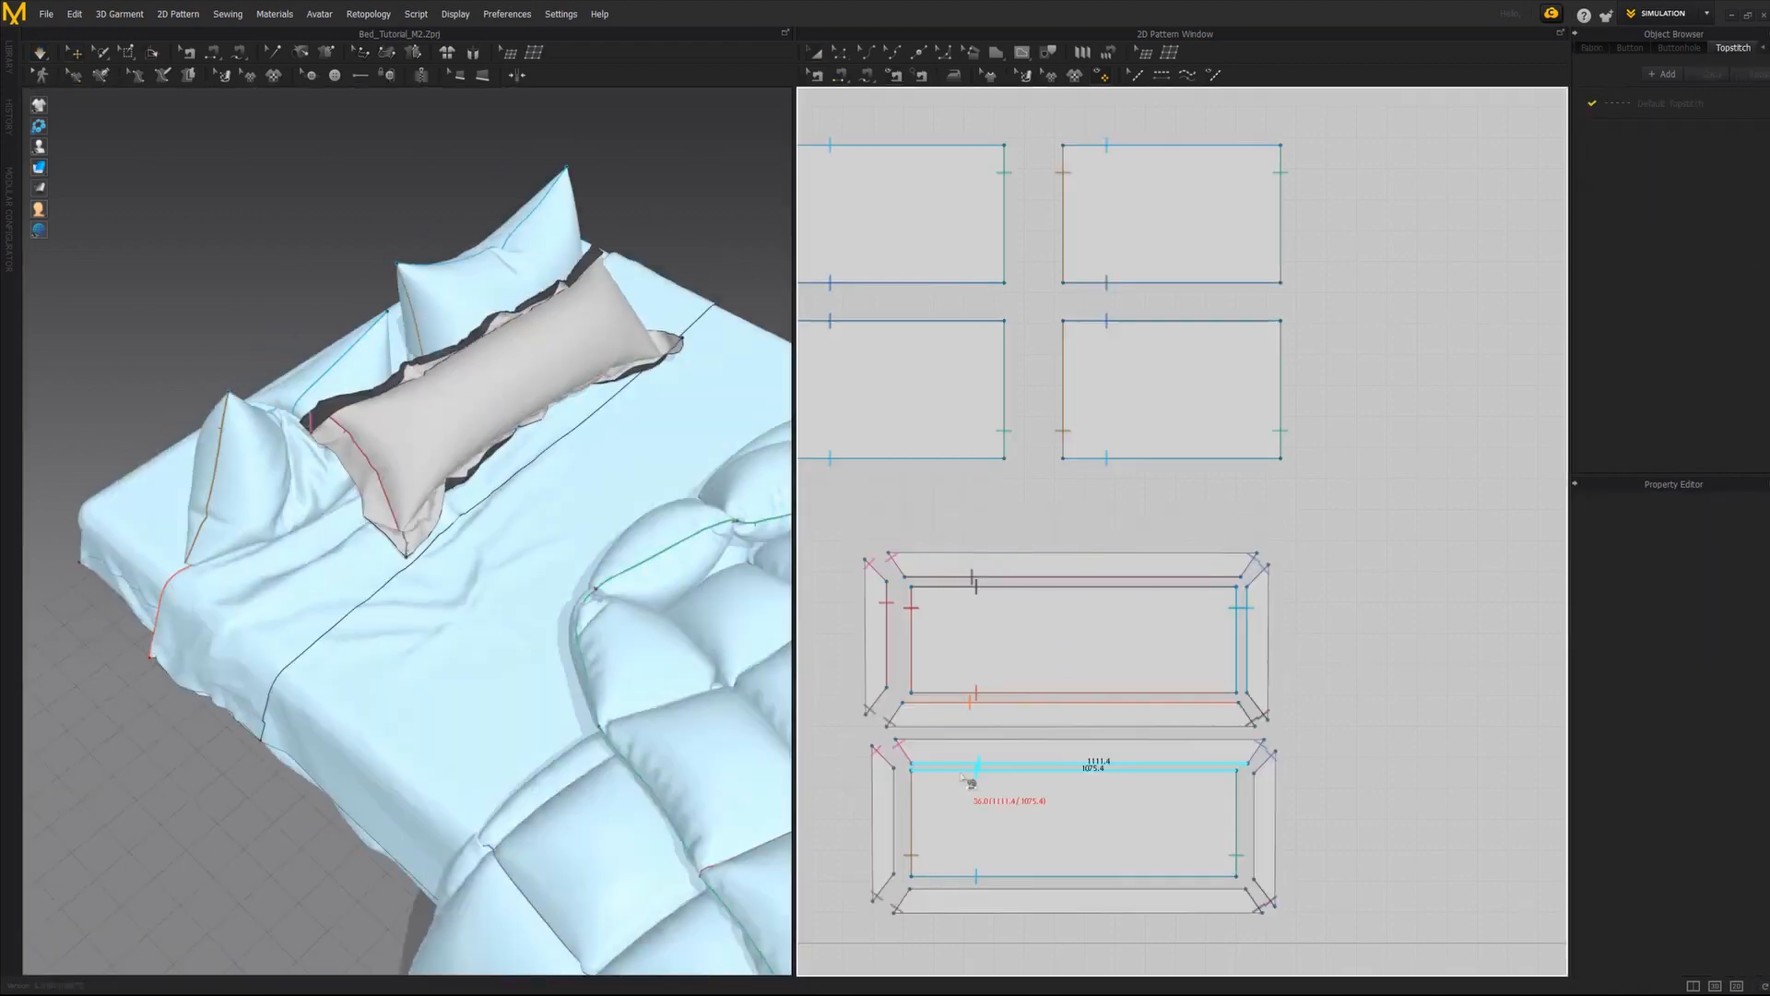
click(970, 769)
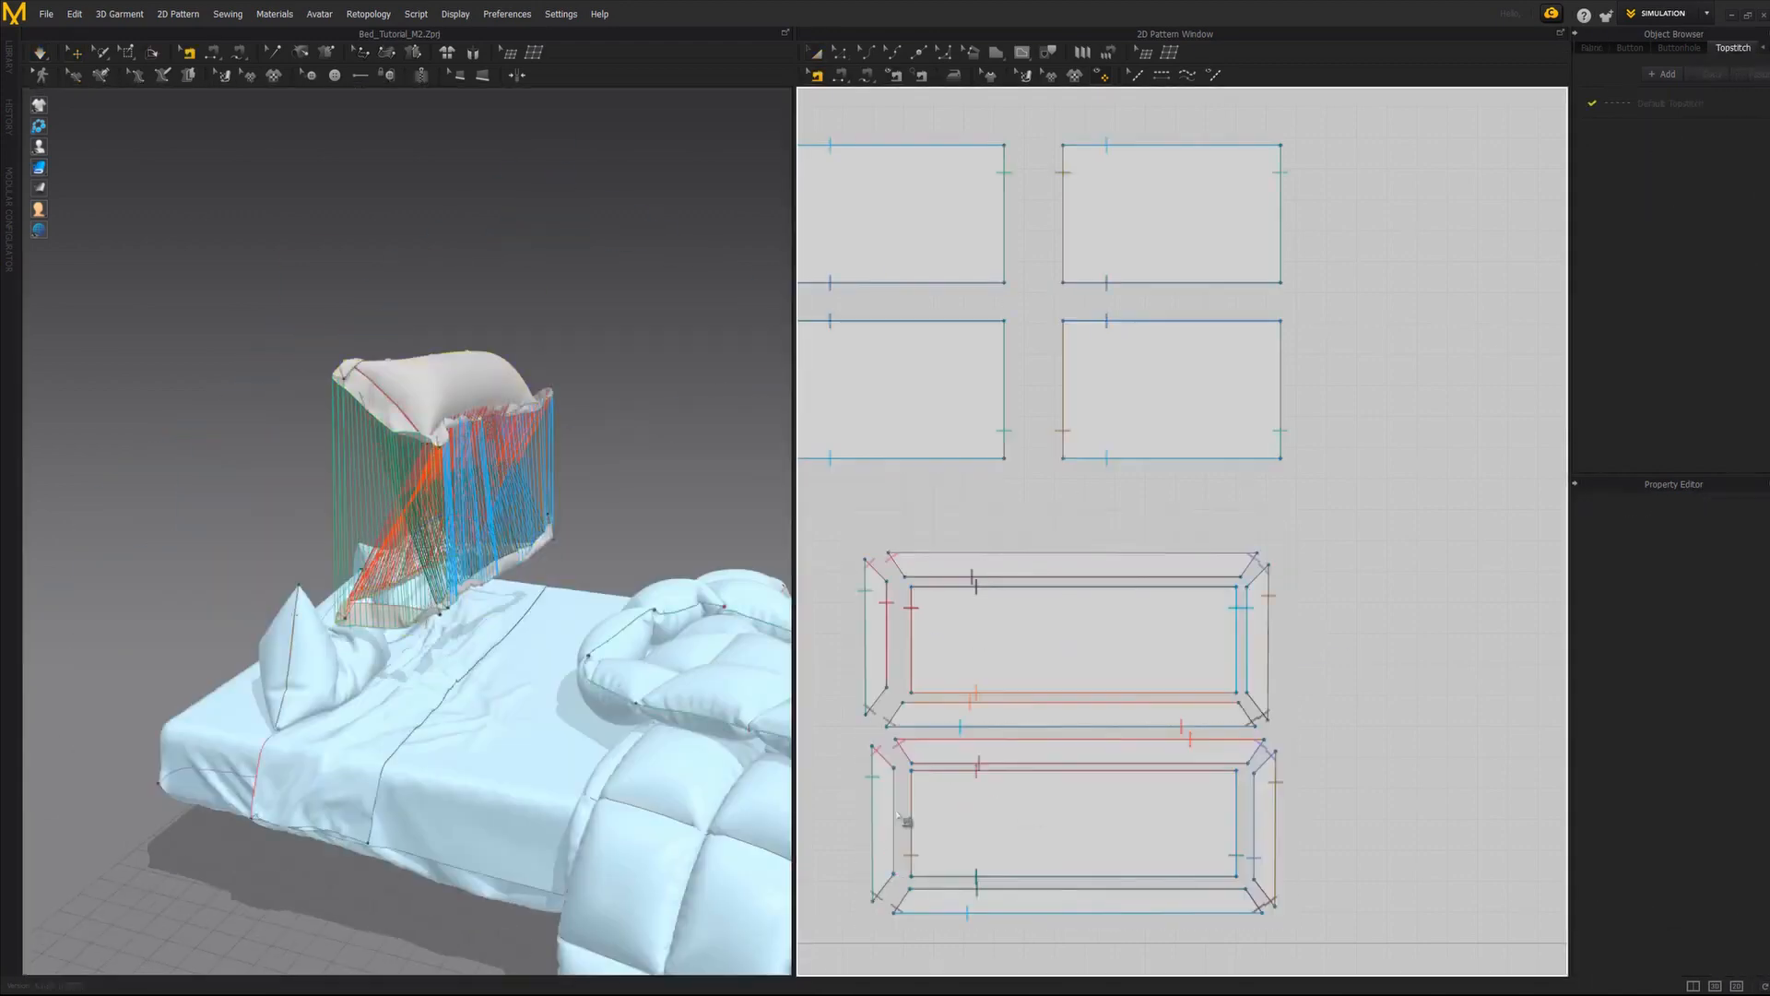
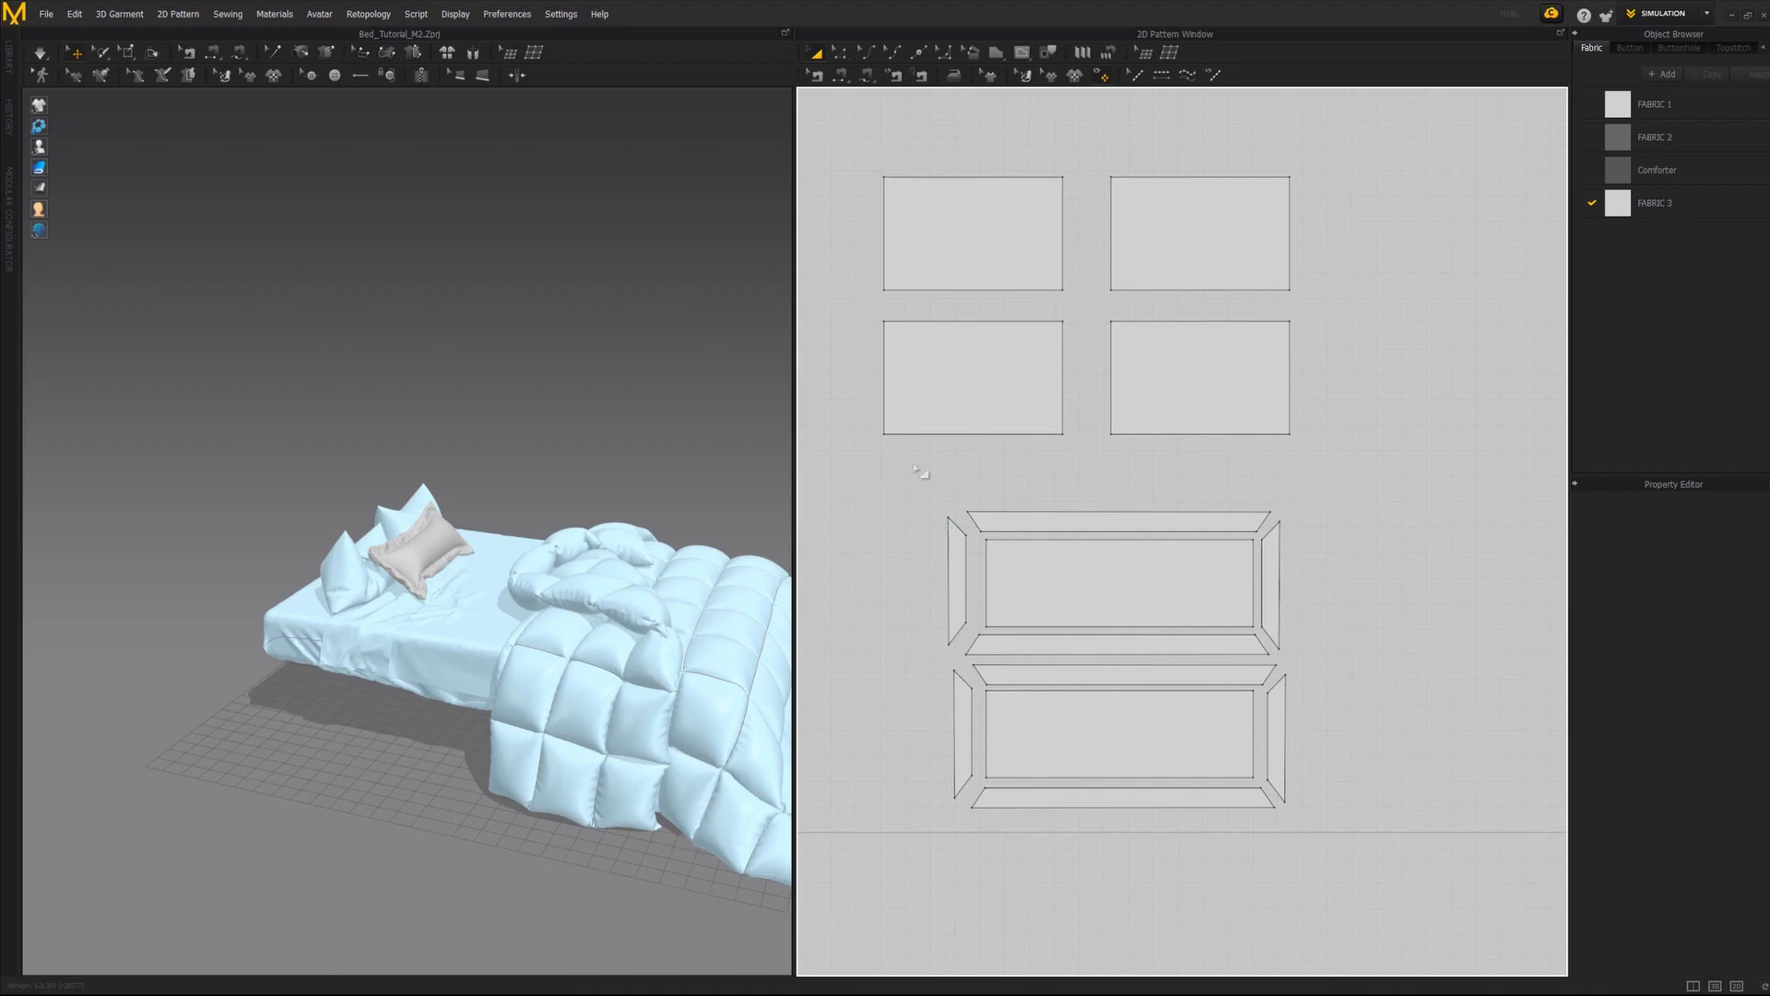
Select all patterns of the bordered pillow and freeze them.
drag(1363, 794, 1363, 795)
right_click(1019, 557)
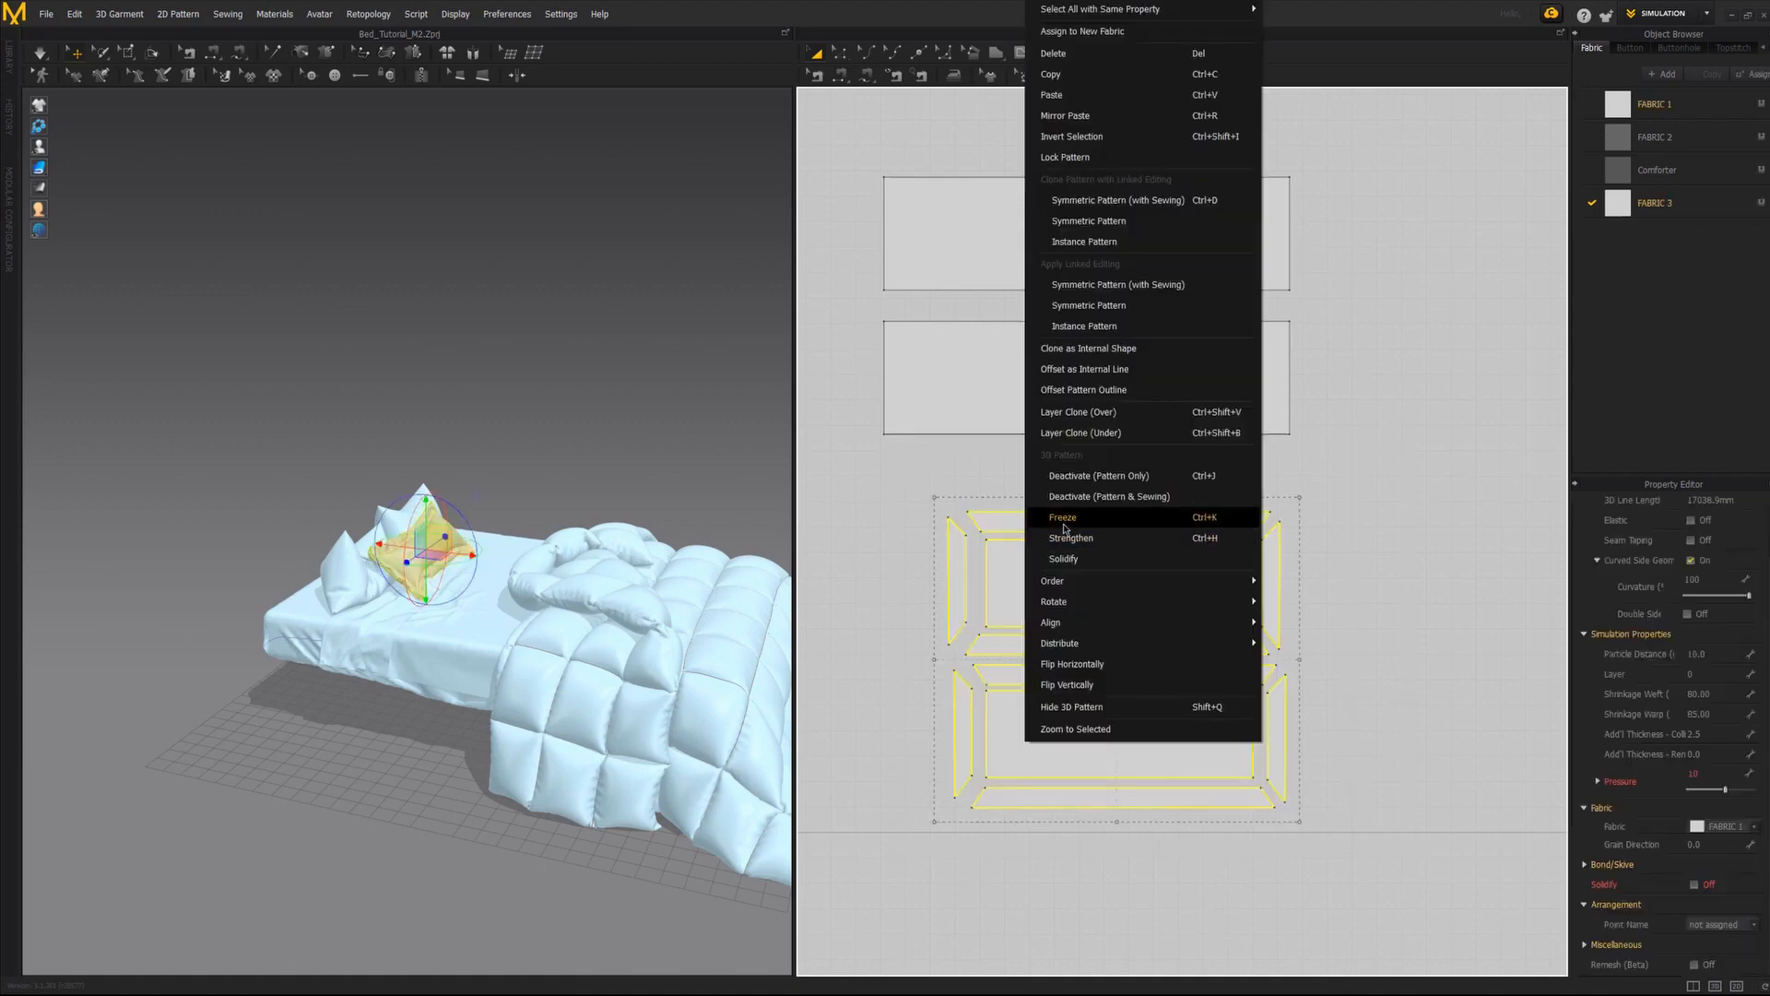
click(1063, 525)
click(507, 595)
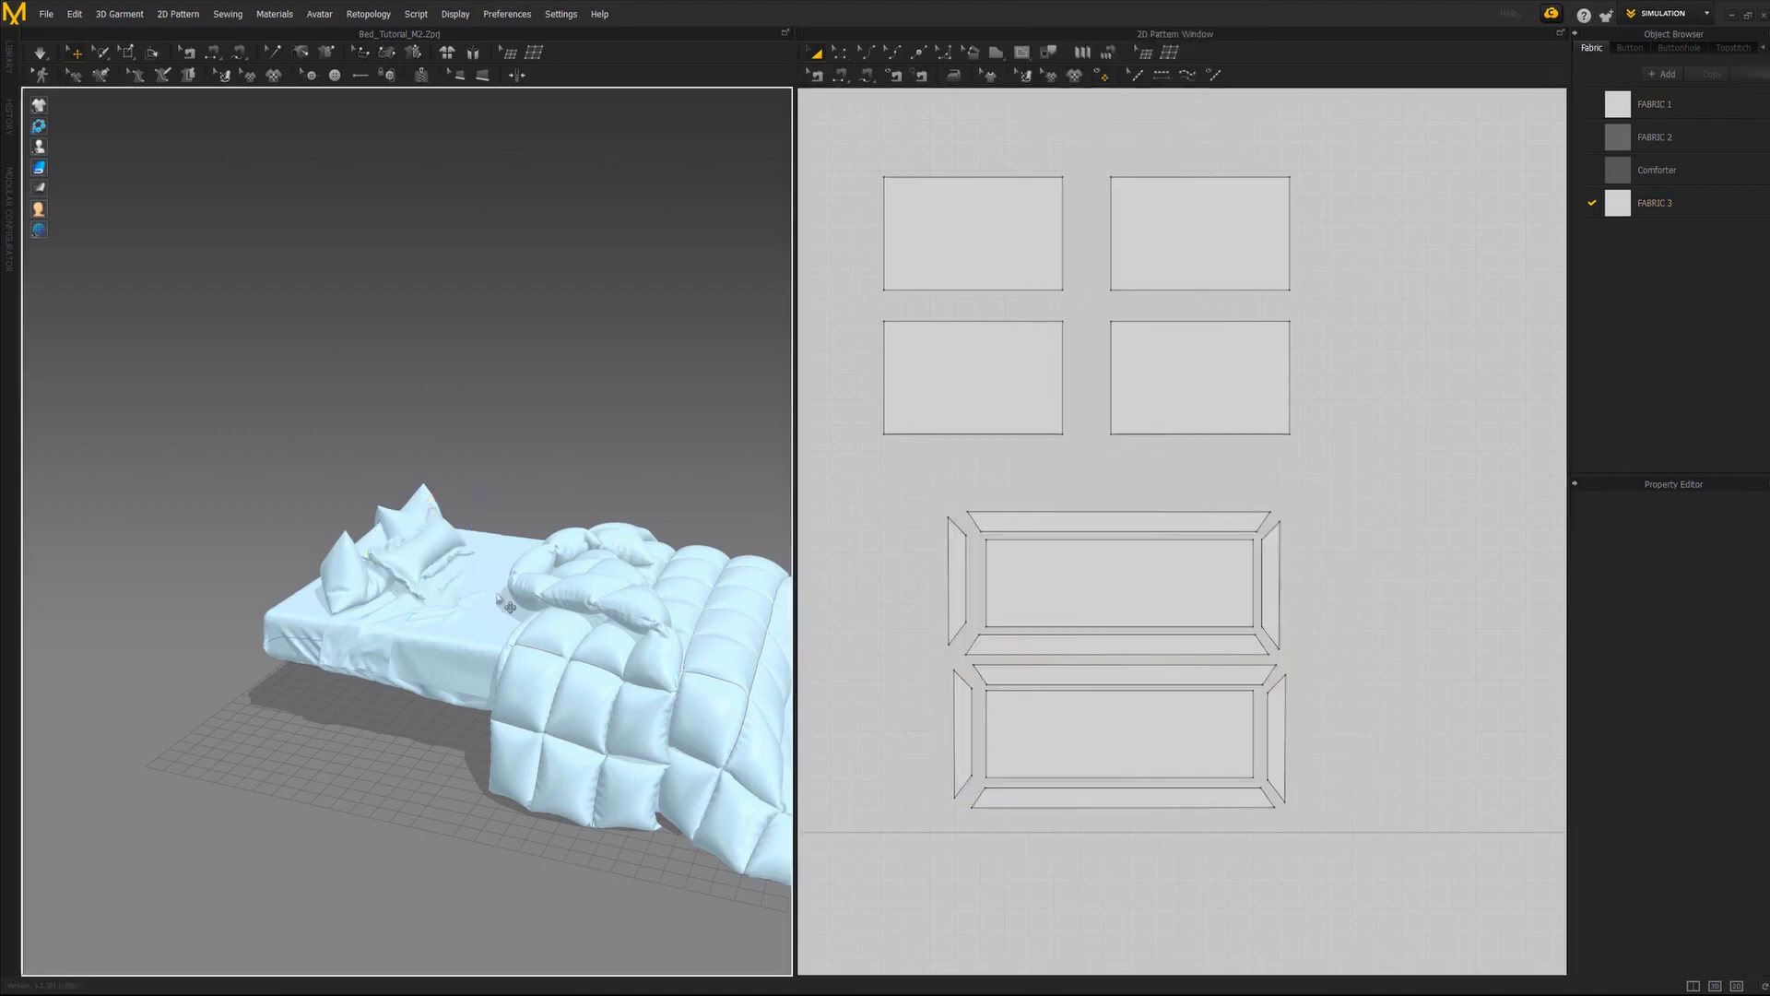
Compare the finished bed with the bedding reference photos in the browser, and return to Marvelous Designer.
right_drag(519, 604, 452, 611)
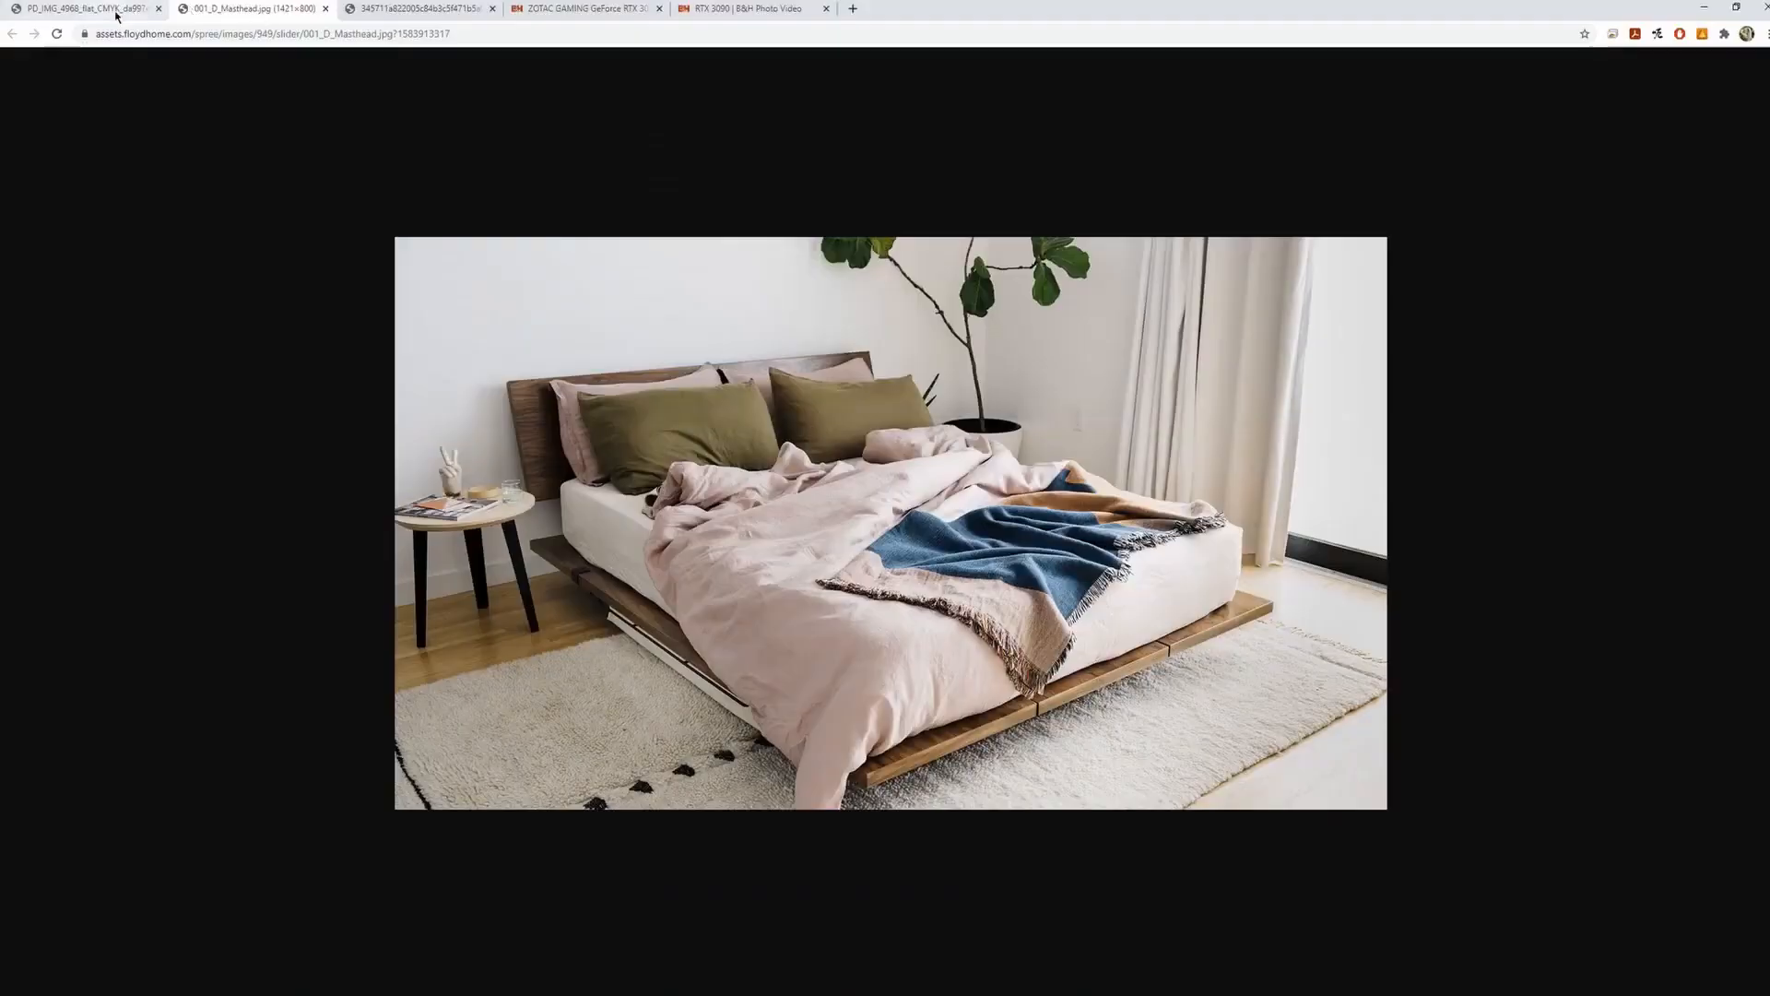
click(116, 11)
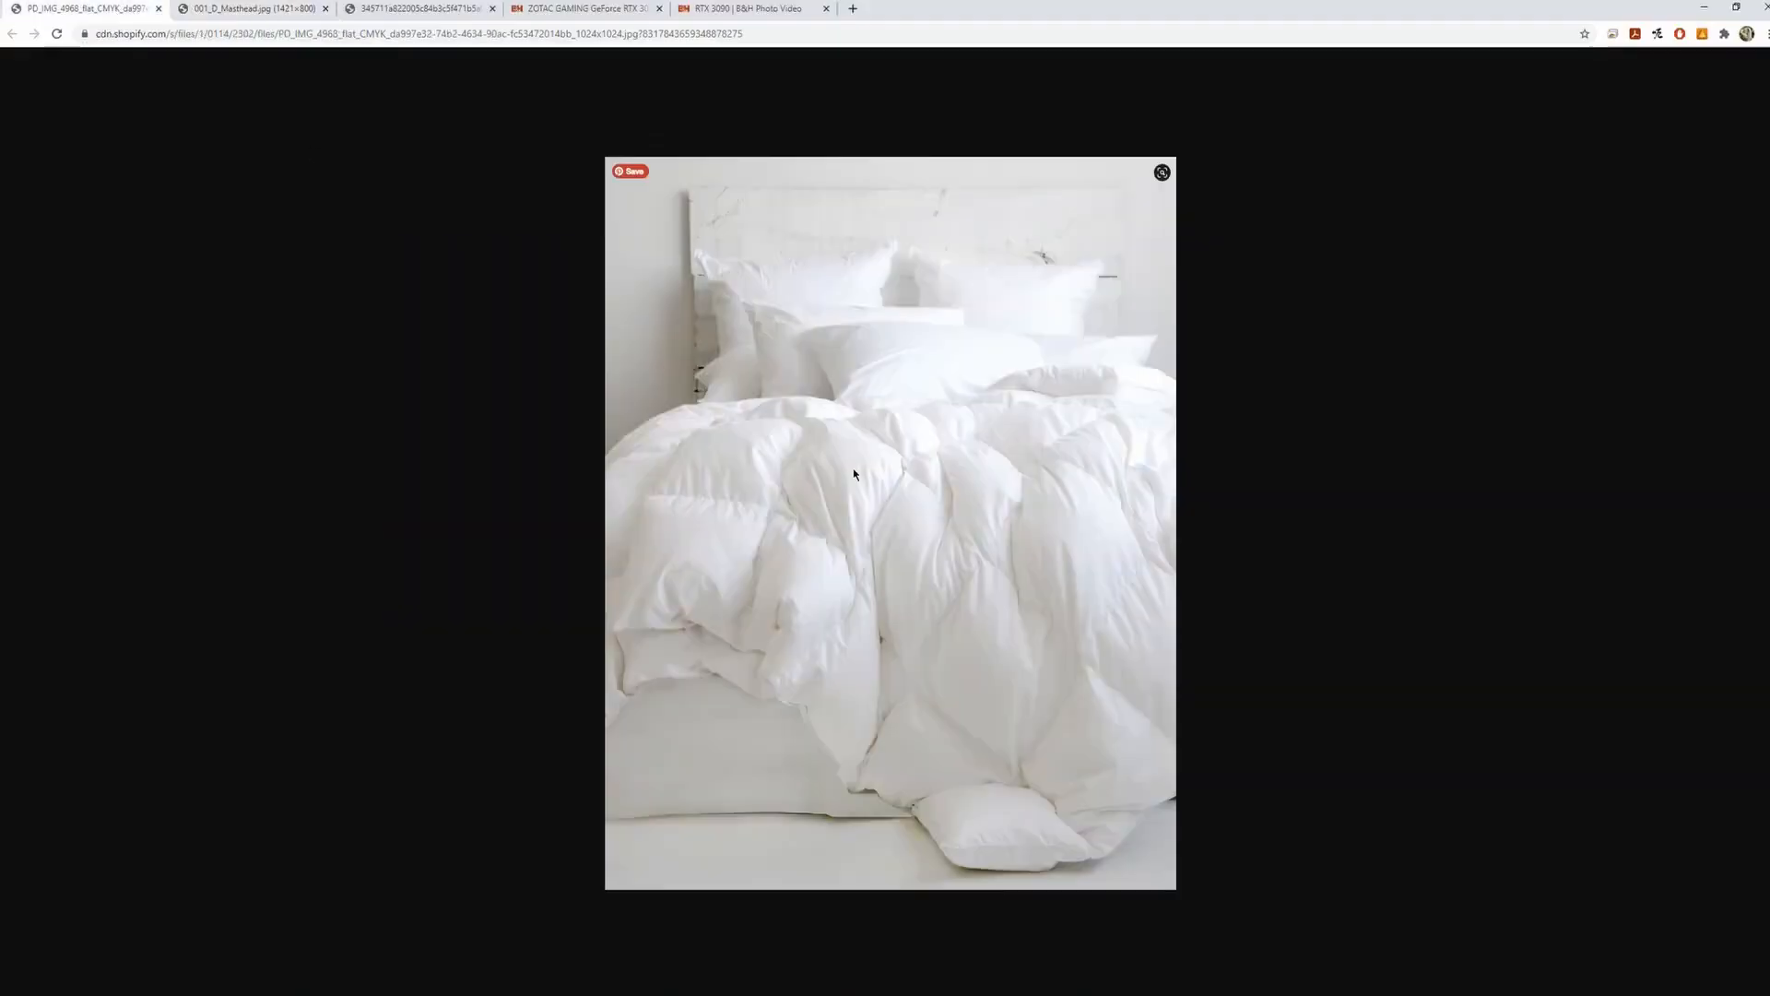
click(1707, 10)
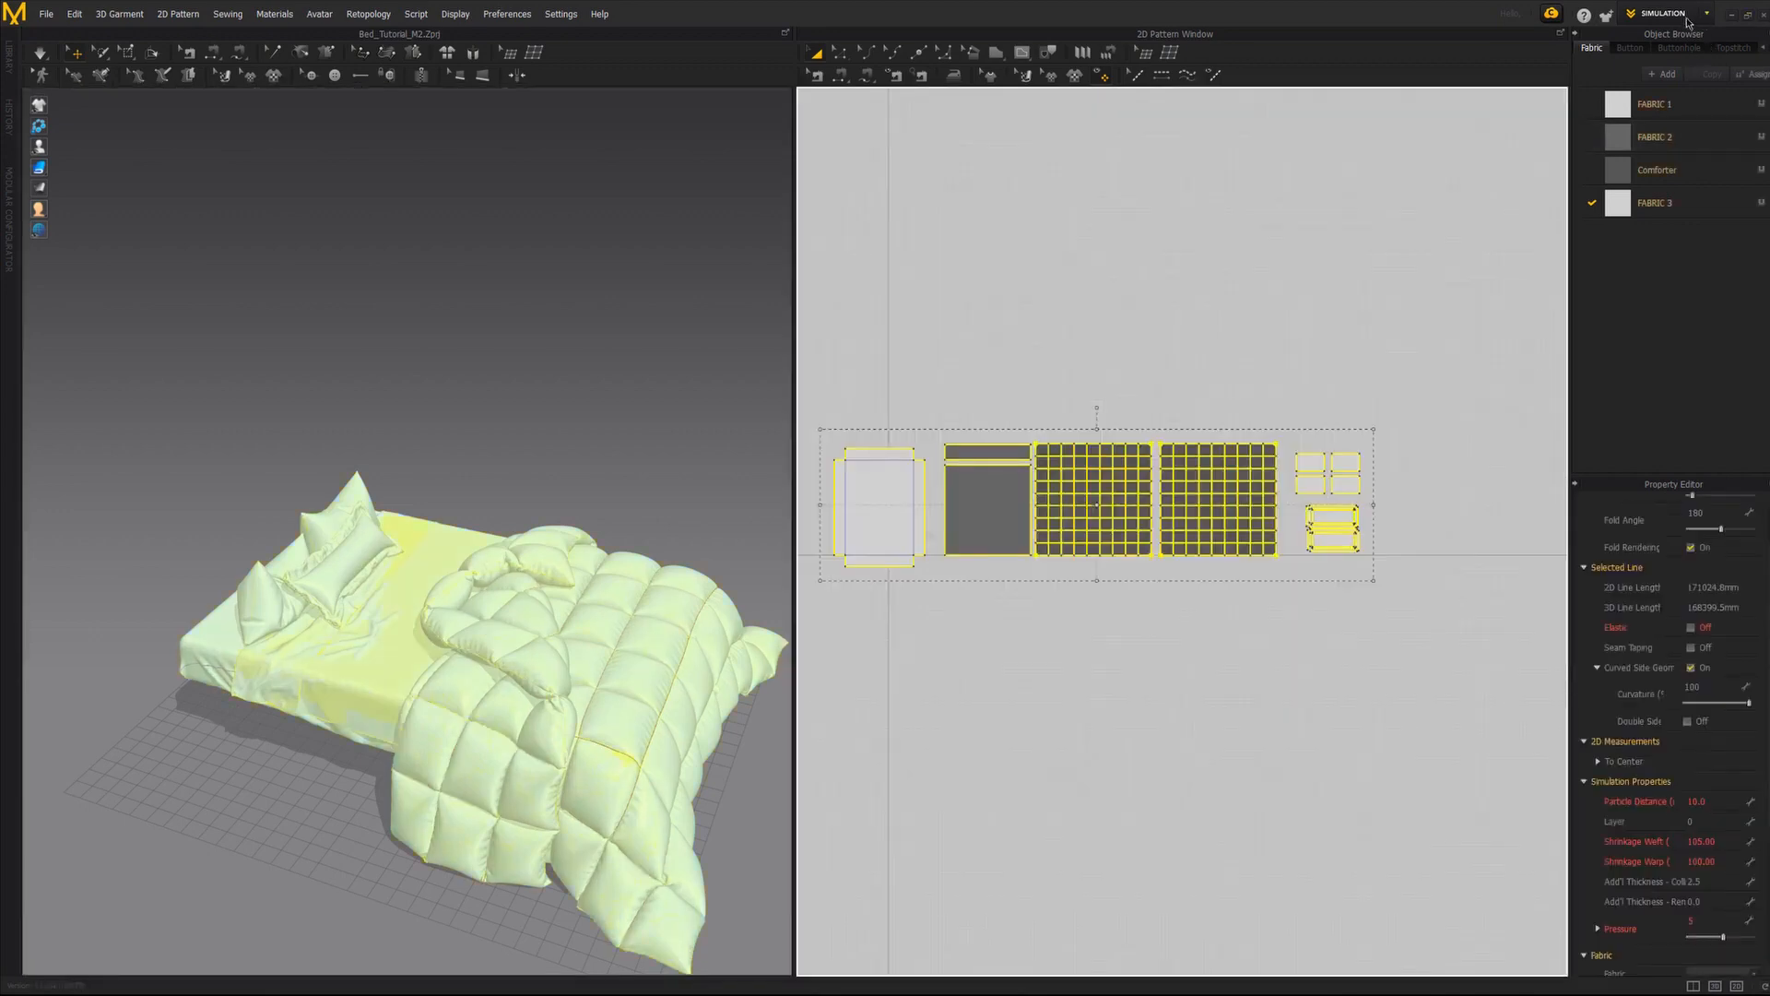
Switch to the UV Editor, select all the pattern UVs, and scale them down.
click(1650, 140)
alt+right_drag(1263, 524, 1129, 551)
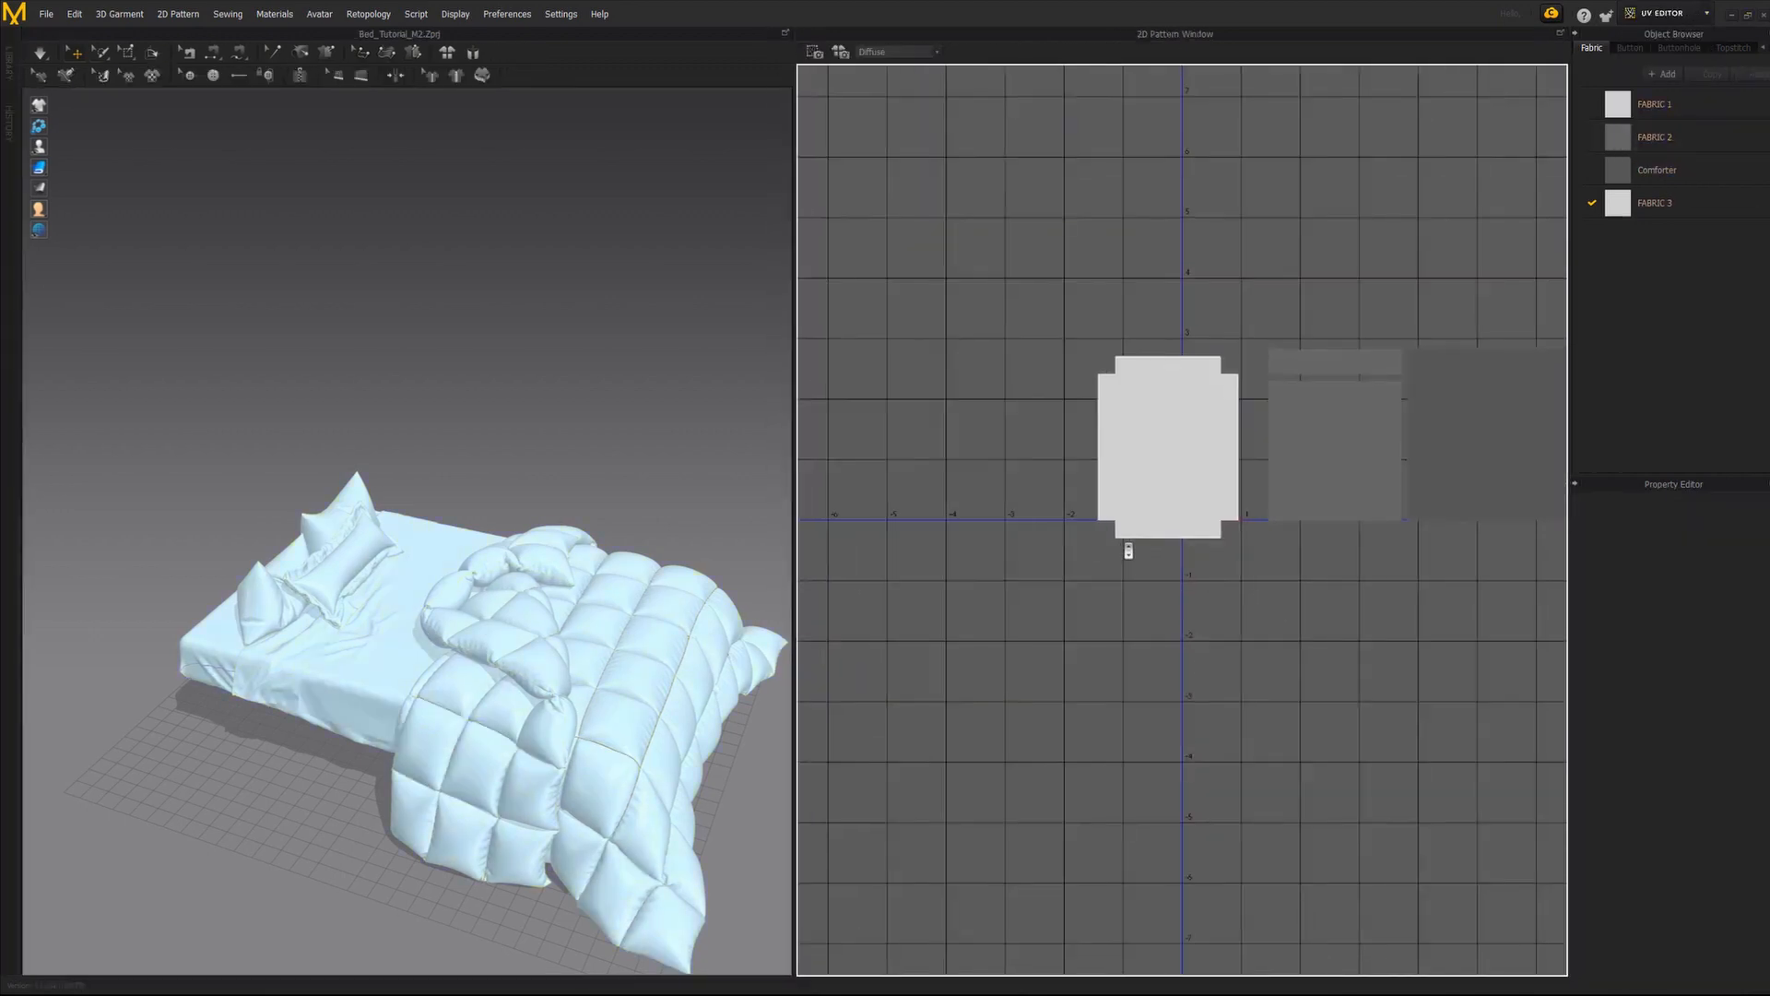
alt+right_drag(1256, 553, 1024, 613)
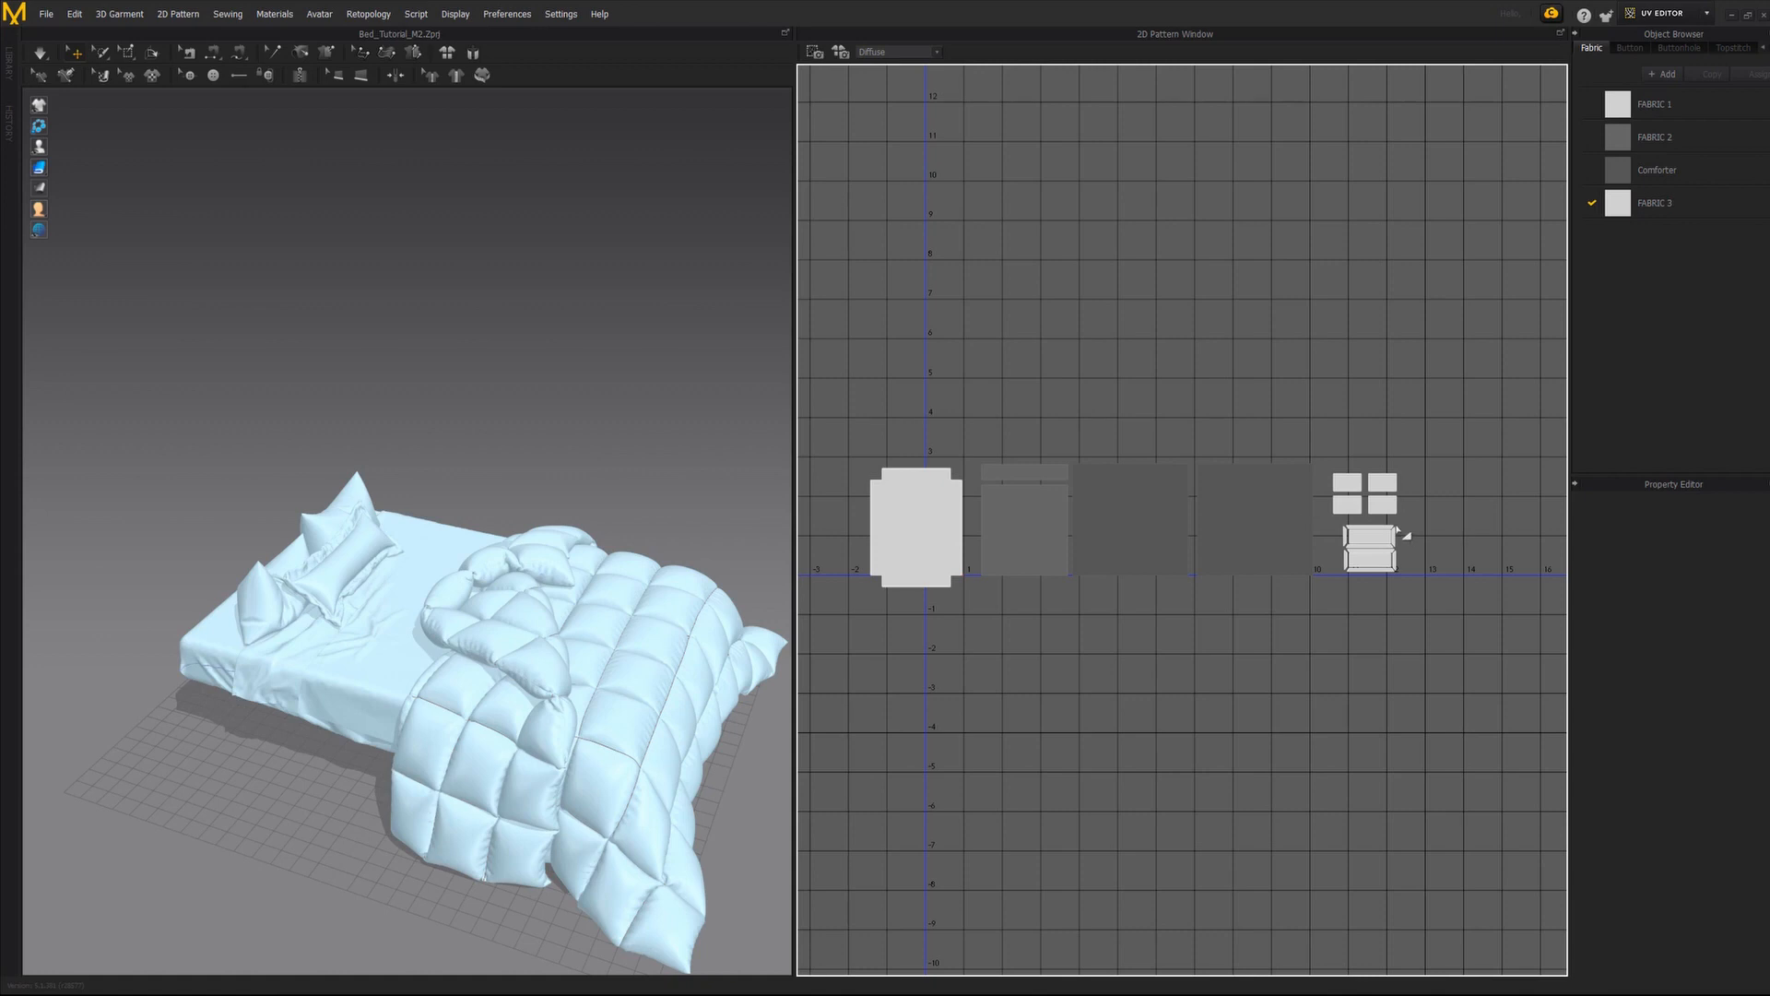
key(ctrl+a)
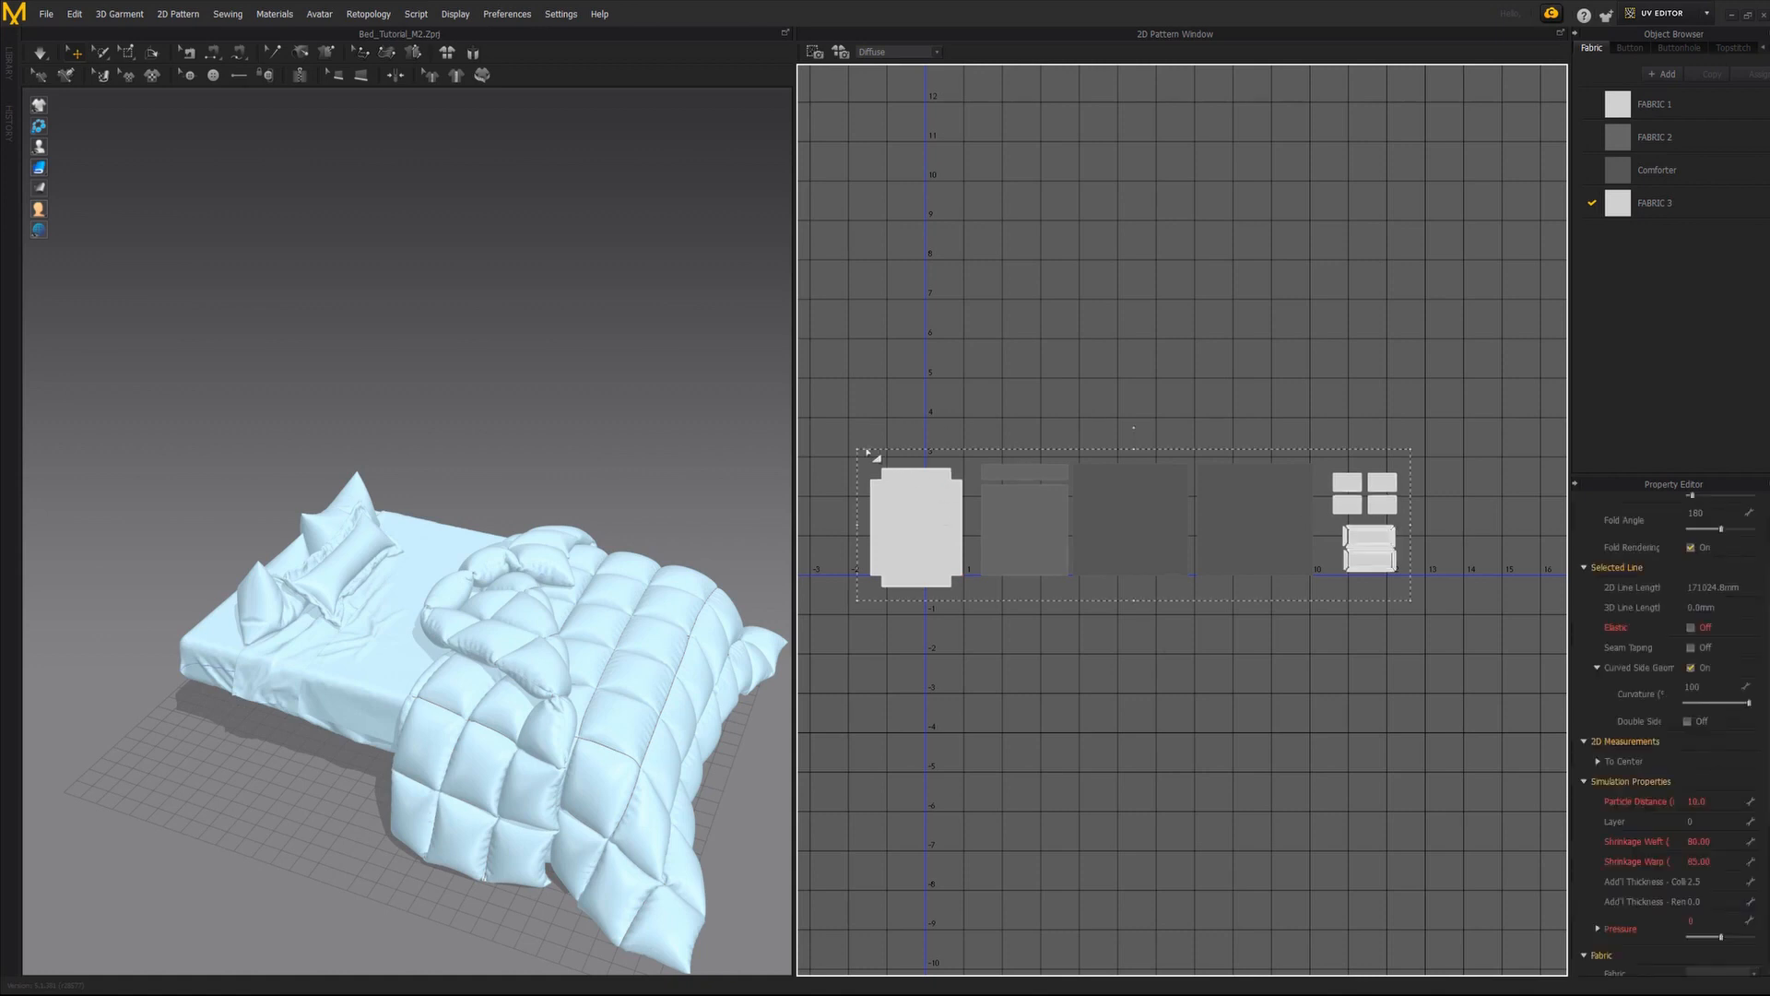
drag(857, 449, 1244, 535)
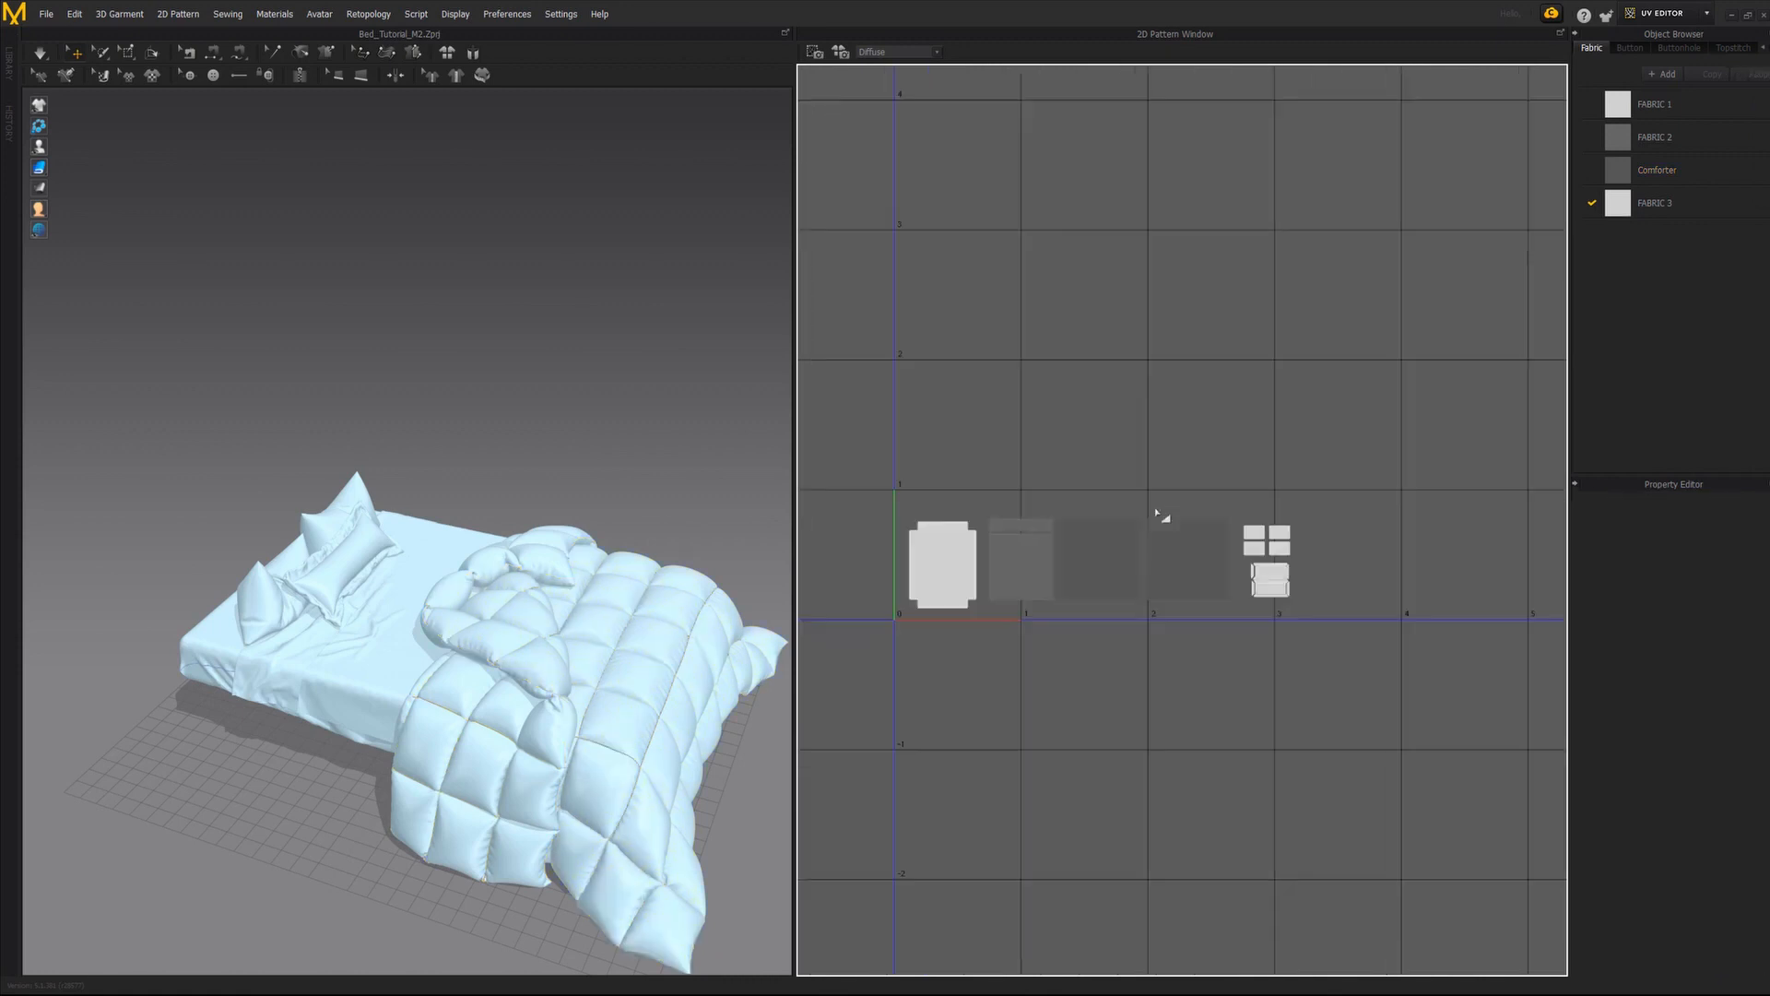
Rescale all the UVs together so the mattress cover fits within the first UV tile.
middle_drag(1158, 514, 1309, 524)
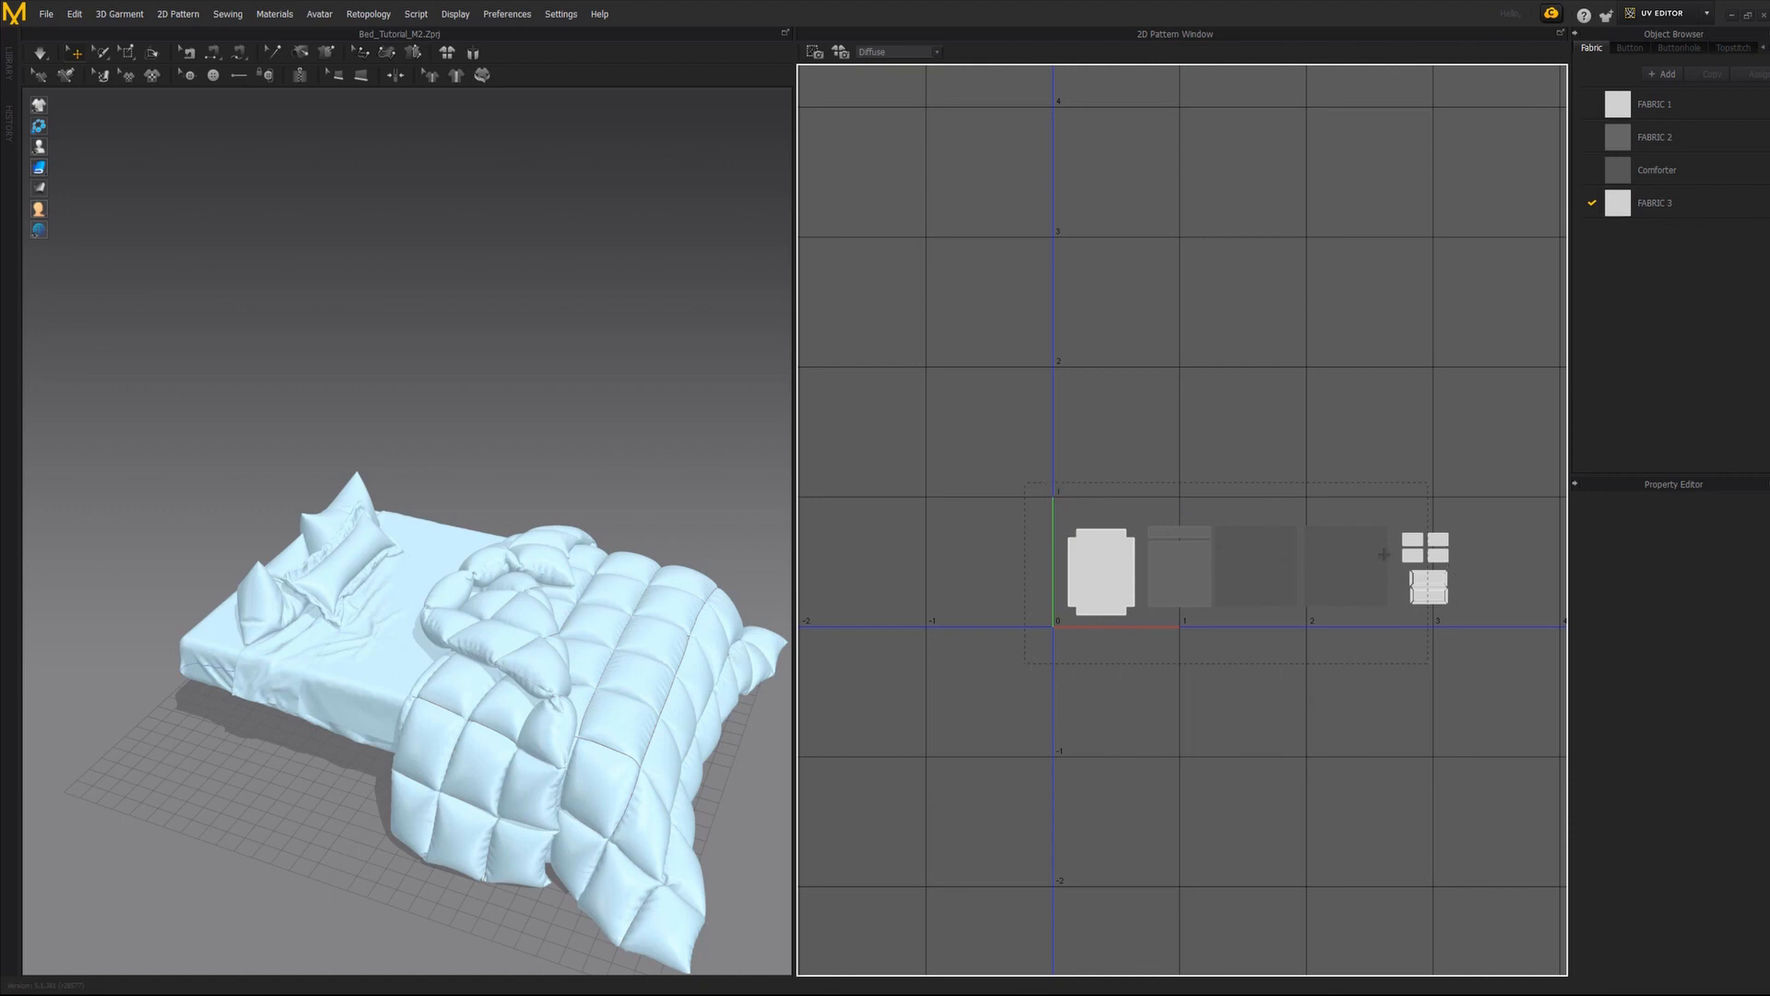
drag(1025, 482, 1476, 665)
middle_drag(1320, 557, 1177, 566)
drag(1304, 535, 1509, 483)
click(972, 585)
scroll(966, 588, up, 5)
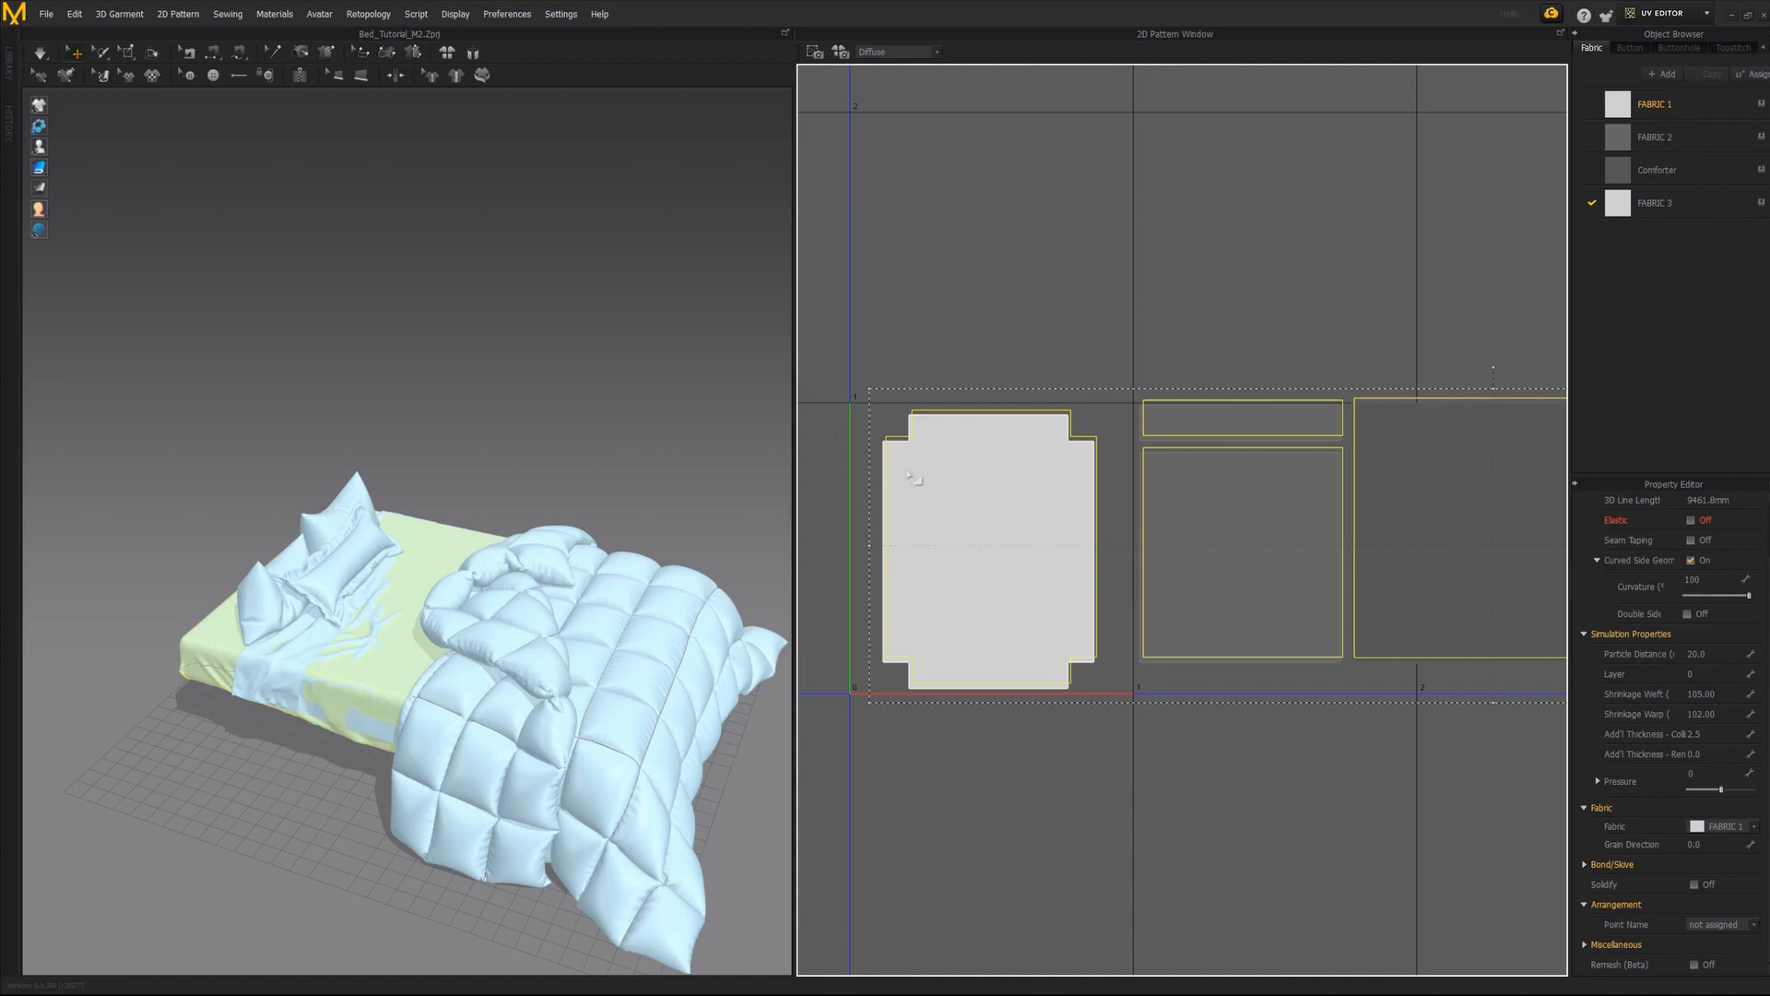
Arrange the sheet, the two duvet panels, and the group of pillow patterns each within a separate UV tile.
click(1245, 553)
middle_drag(1542, 573, 982, 594)
scroll(982, 595, down, 4)
drag(1023, 576, 1069, 573)
drag(1260, 565, 1302, 564)
middle_drag(1302, 564, 1034, 568)
drag(1022, 640, 1198, 436)
drag(1100, 578, 1156, 585)
scroll(1189, 415, down, 4)
middle_drag(994, 415, 1207, 413)
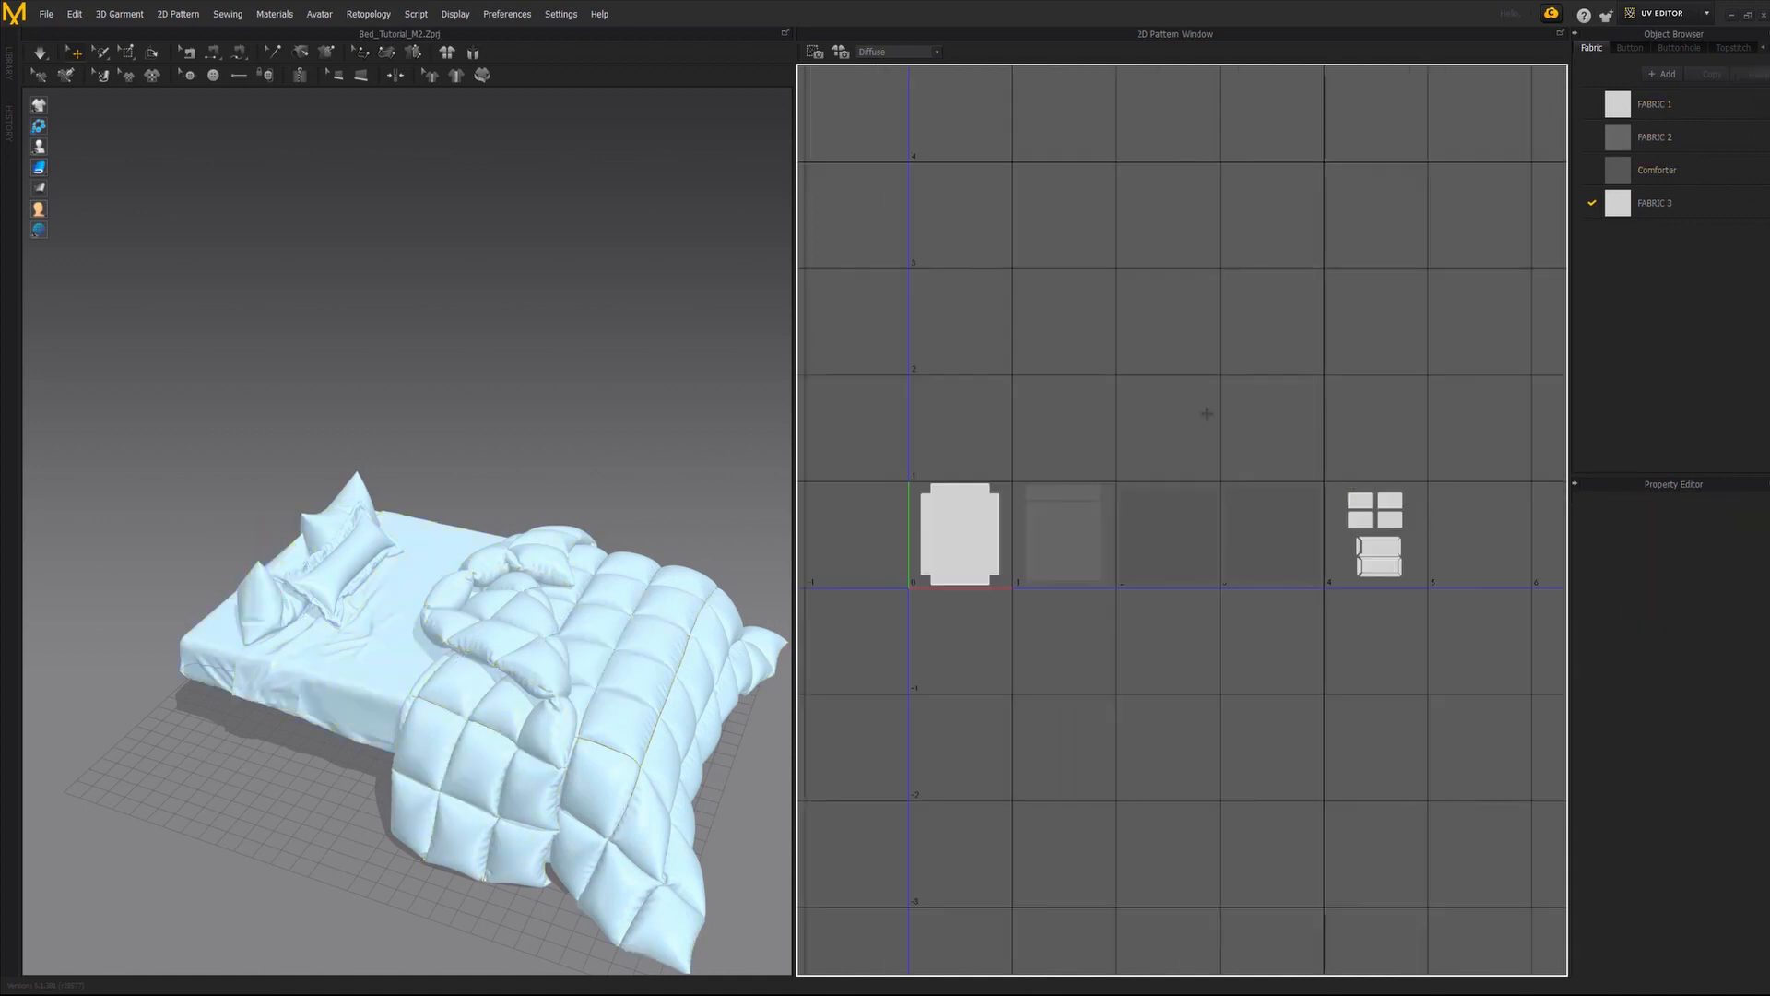
Return to Simulation mode, select all the bedding patterns, and export them as an FBX file.
click(1672, 14)
click(1664, 41)
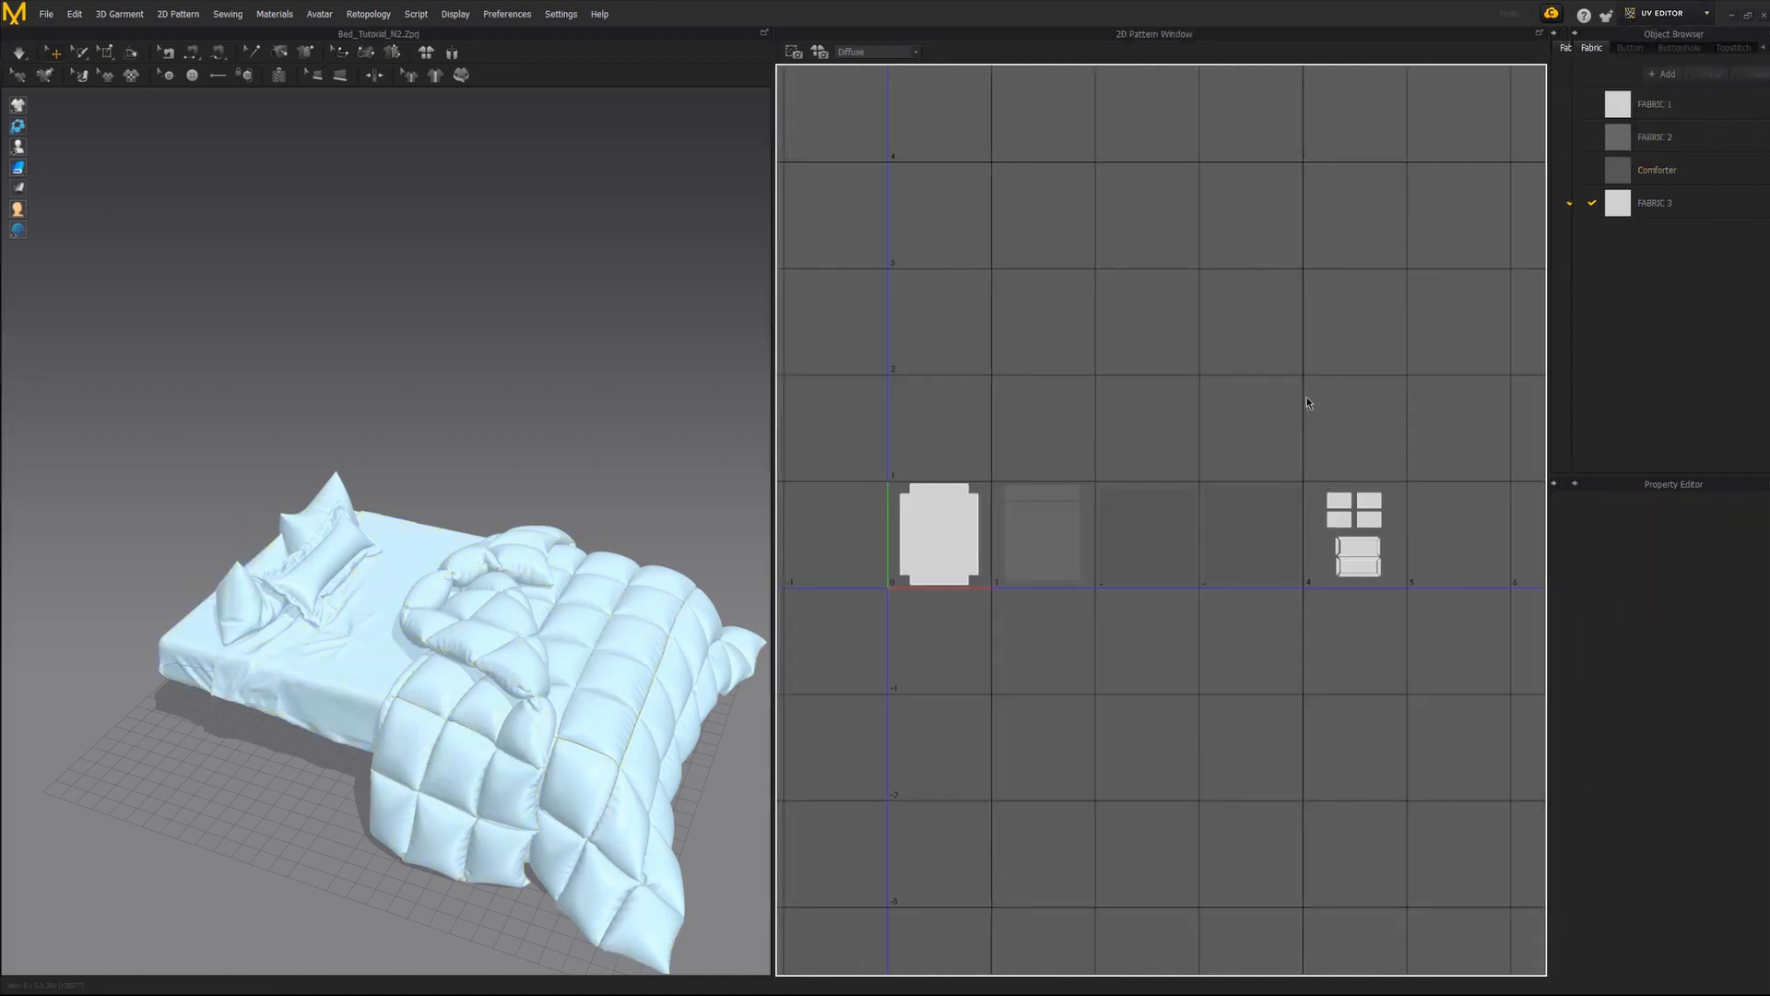
scroll(1224, 480, down, 3)
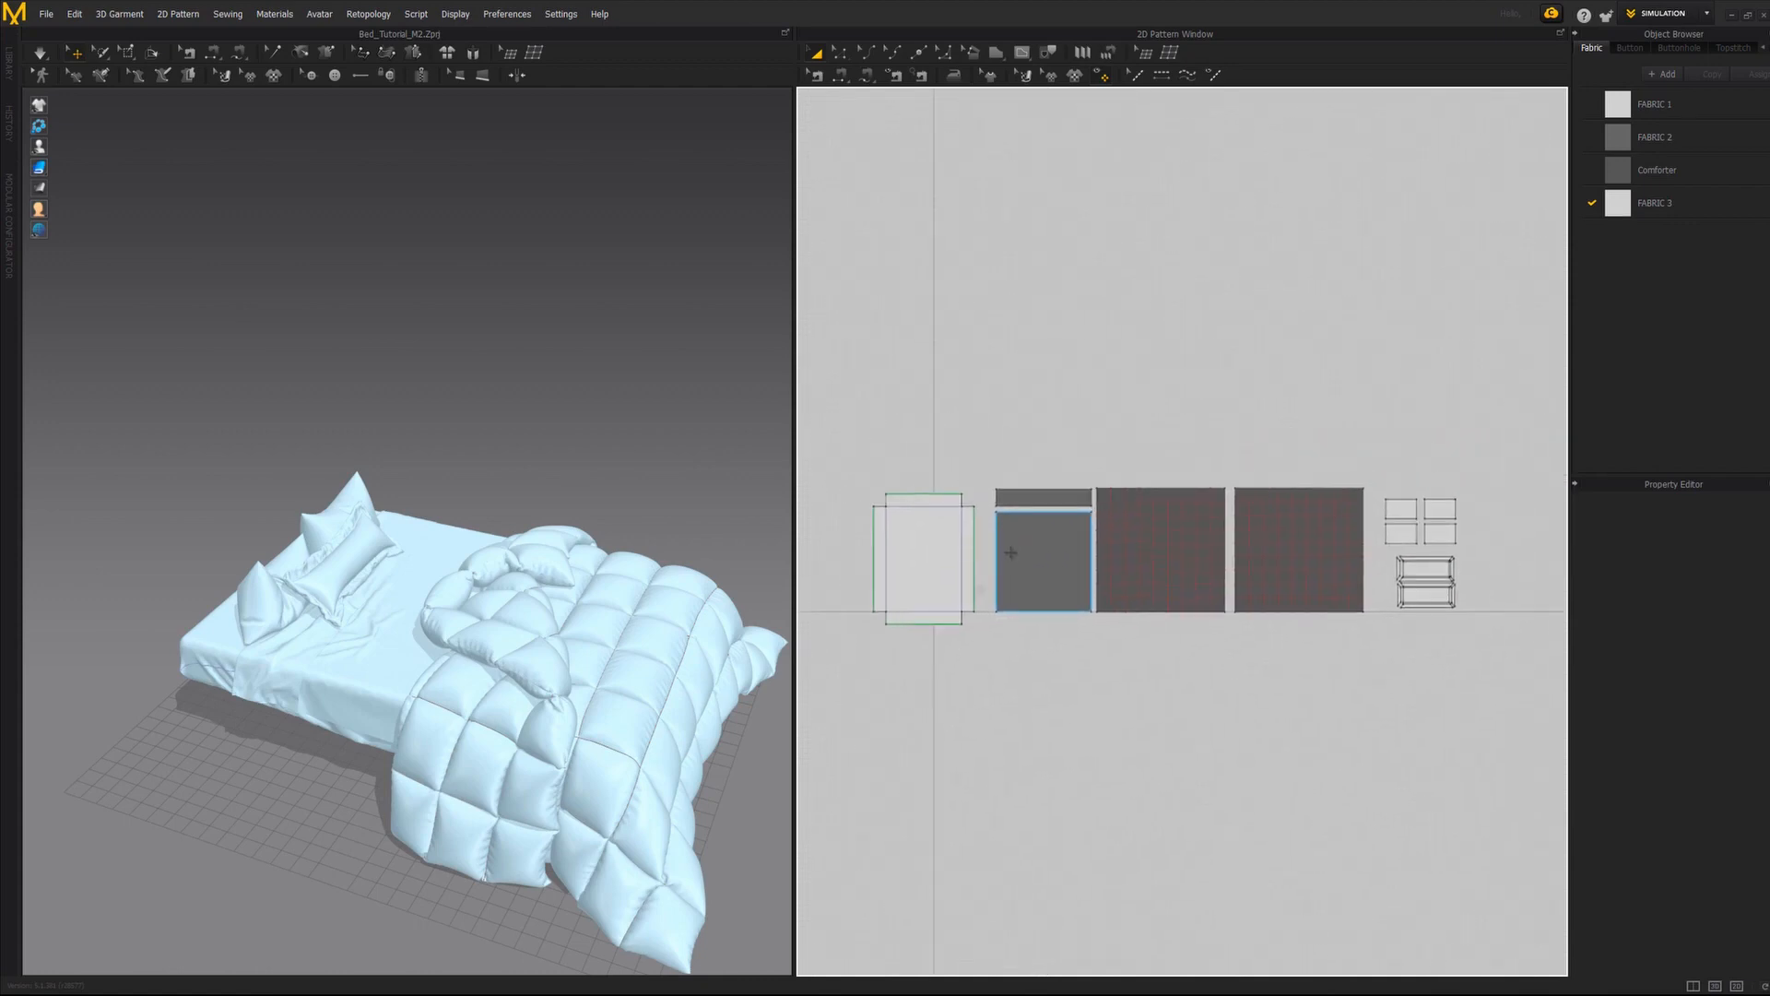
key(ctrl+a)
click(46, 14)
mouse_move(138, 200)
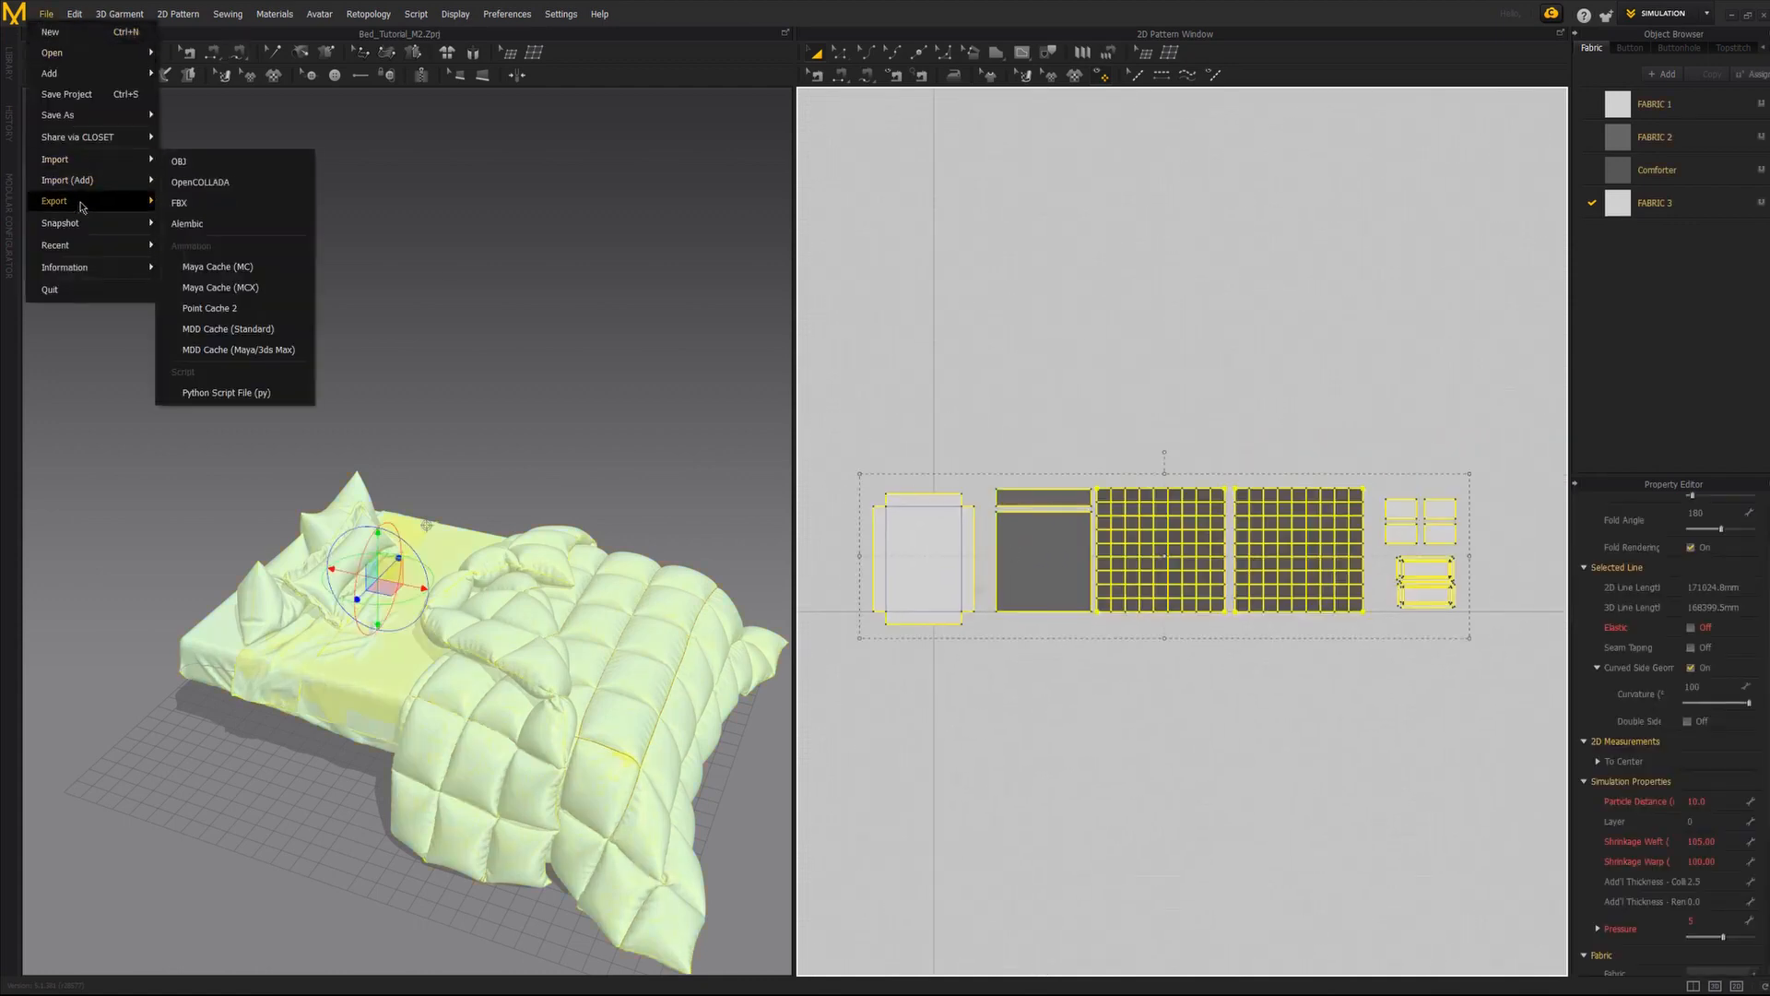
click(180, 205)
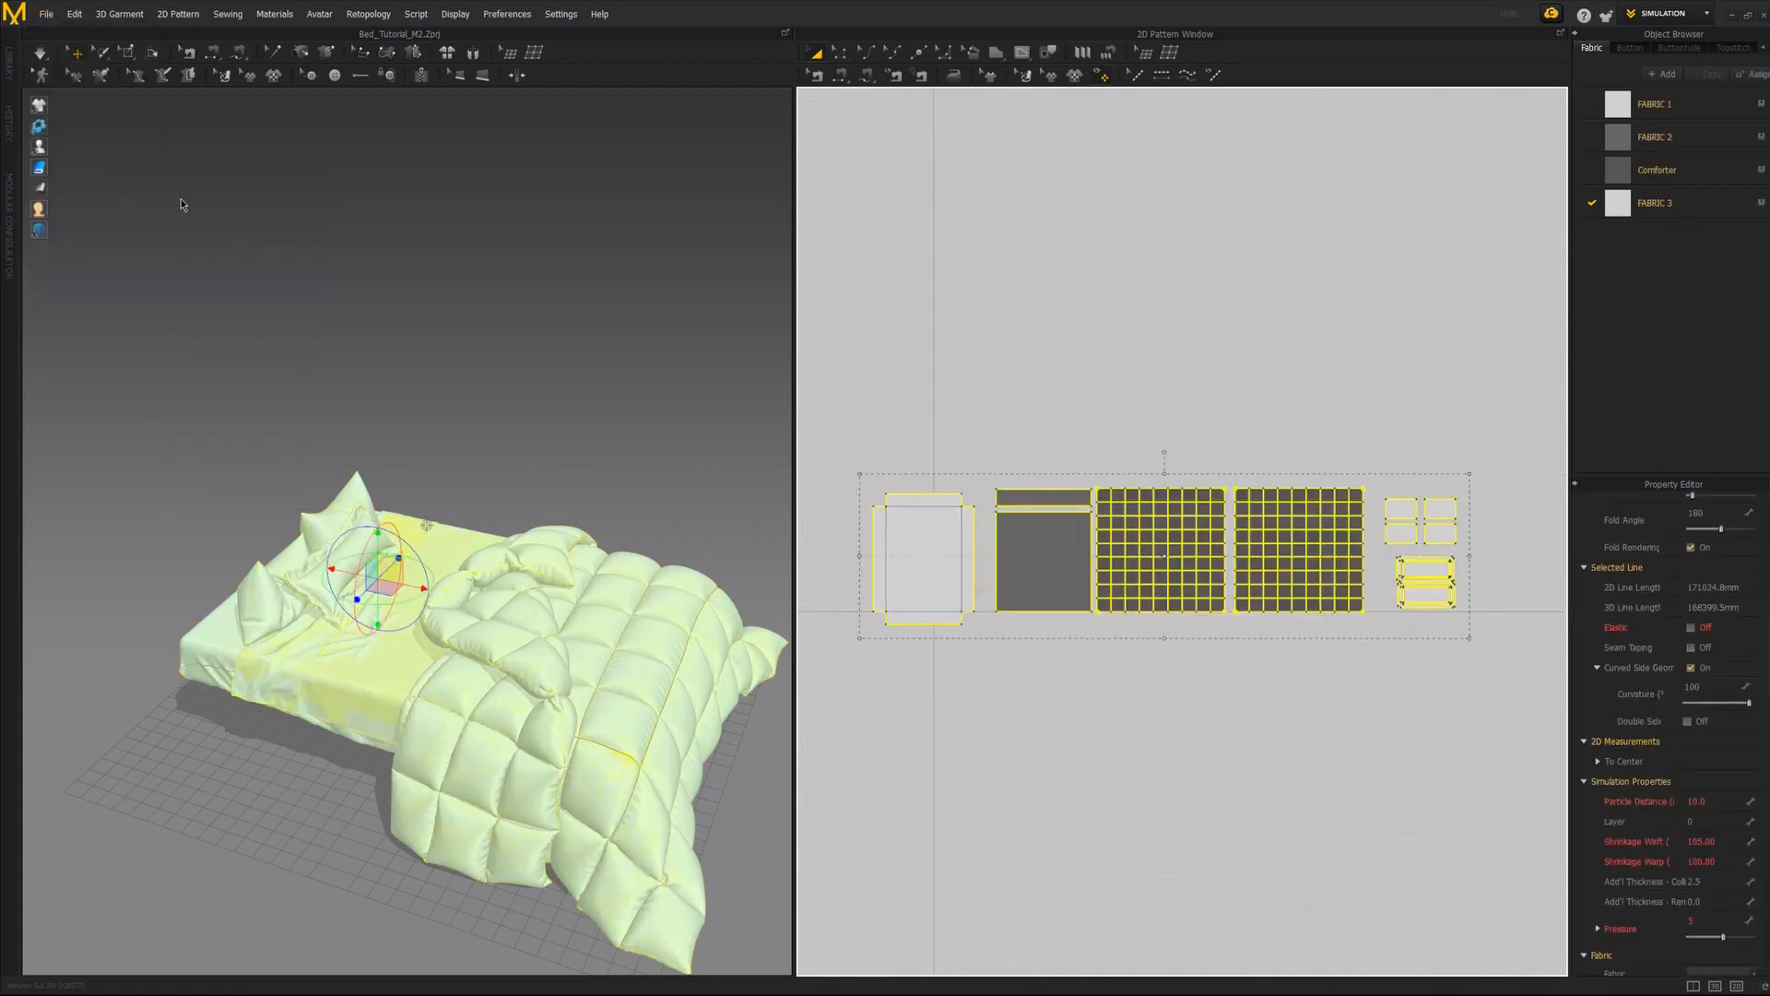
key(Return)
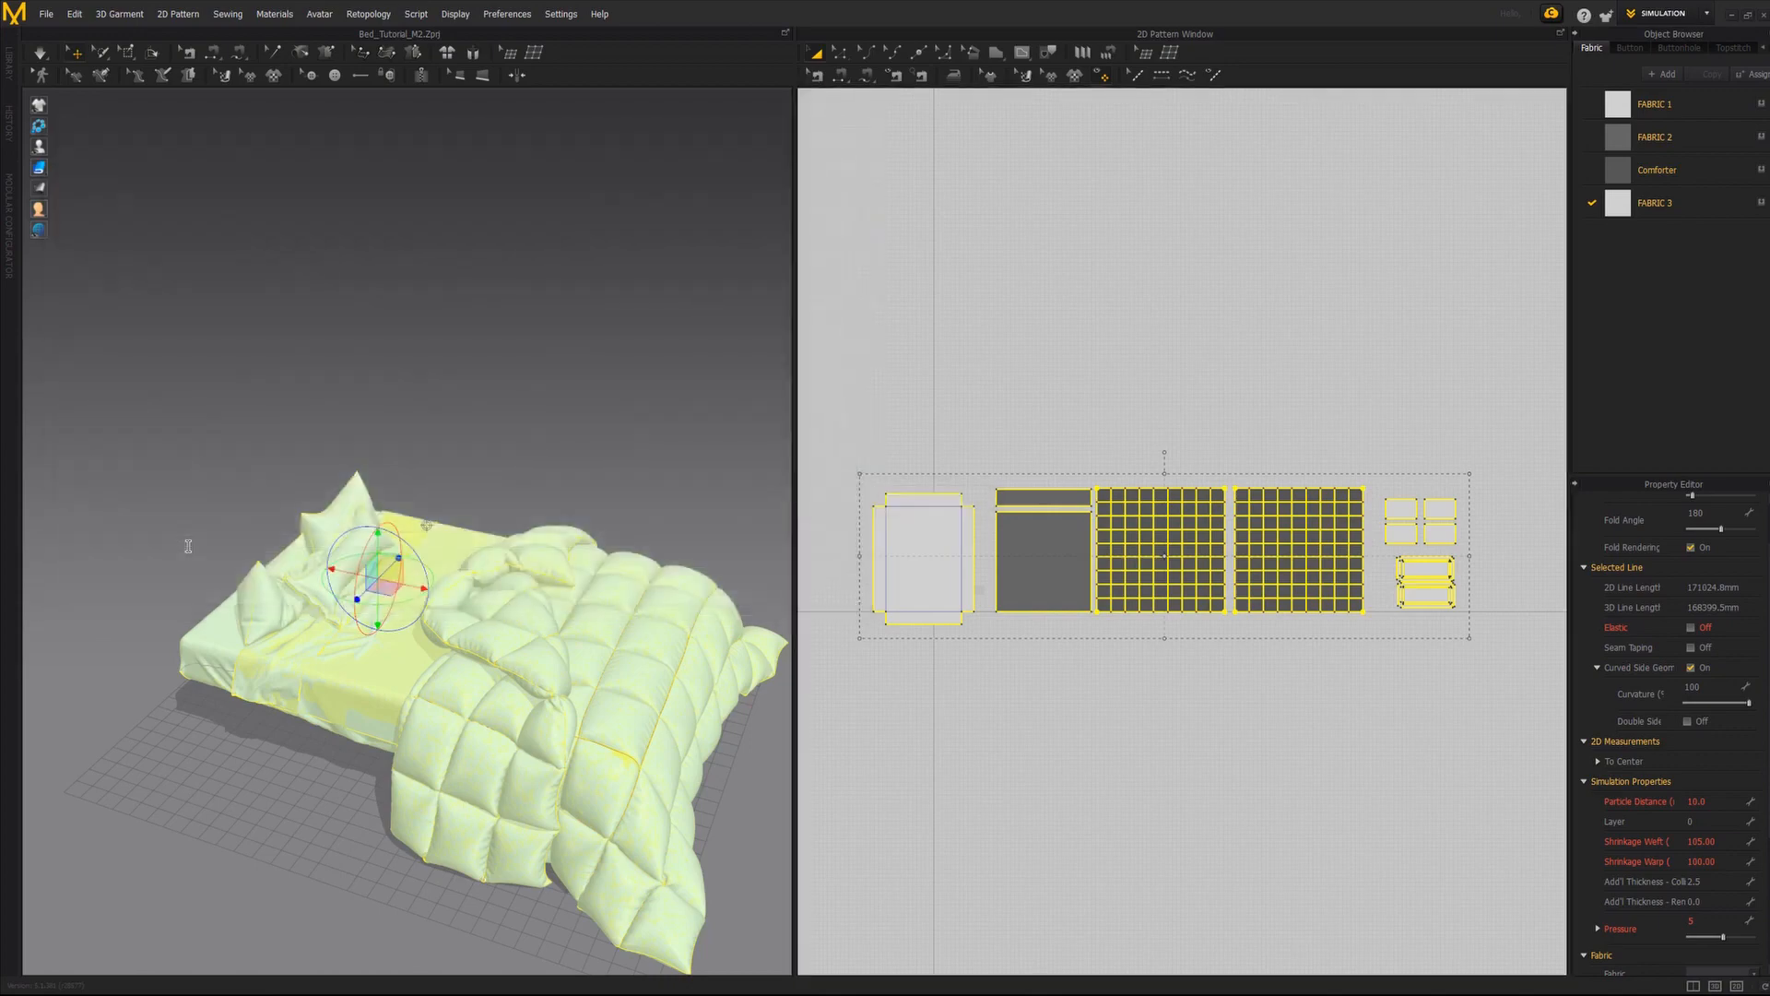
drag(824, 264, 747, 191)
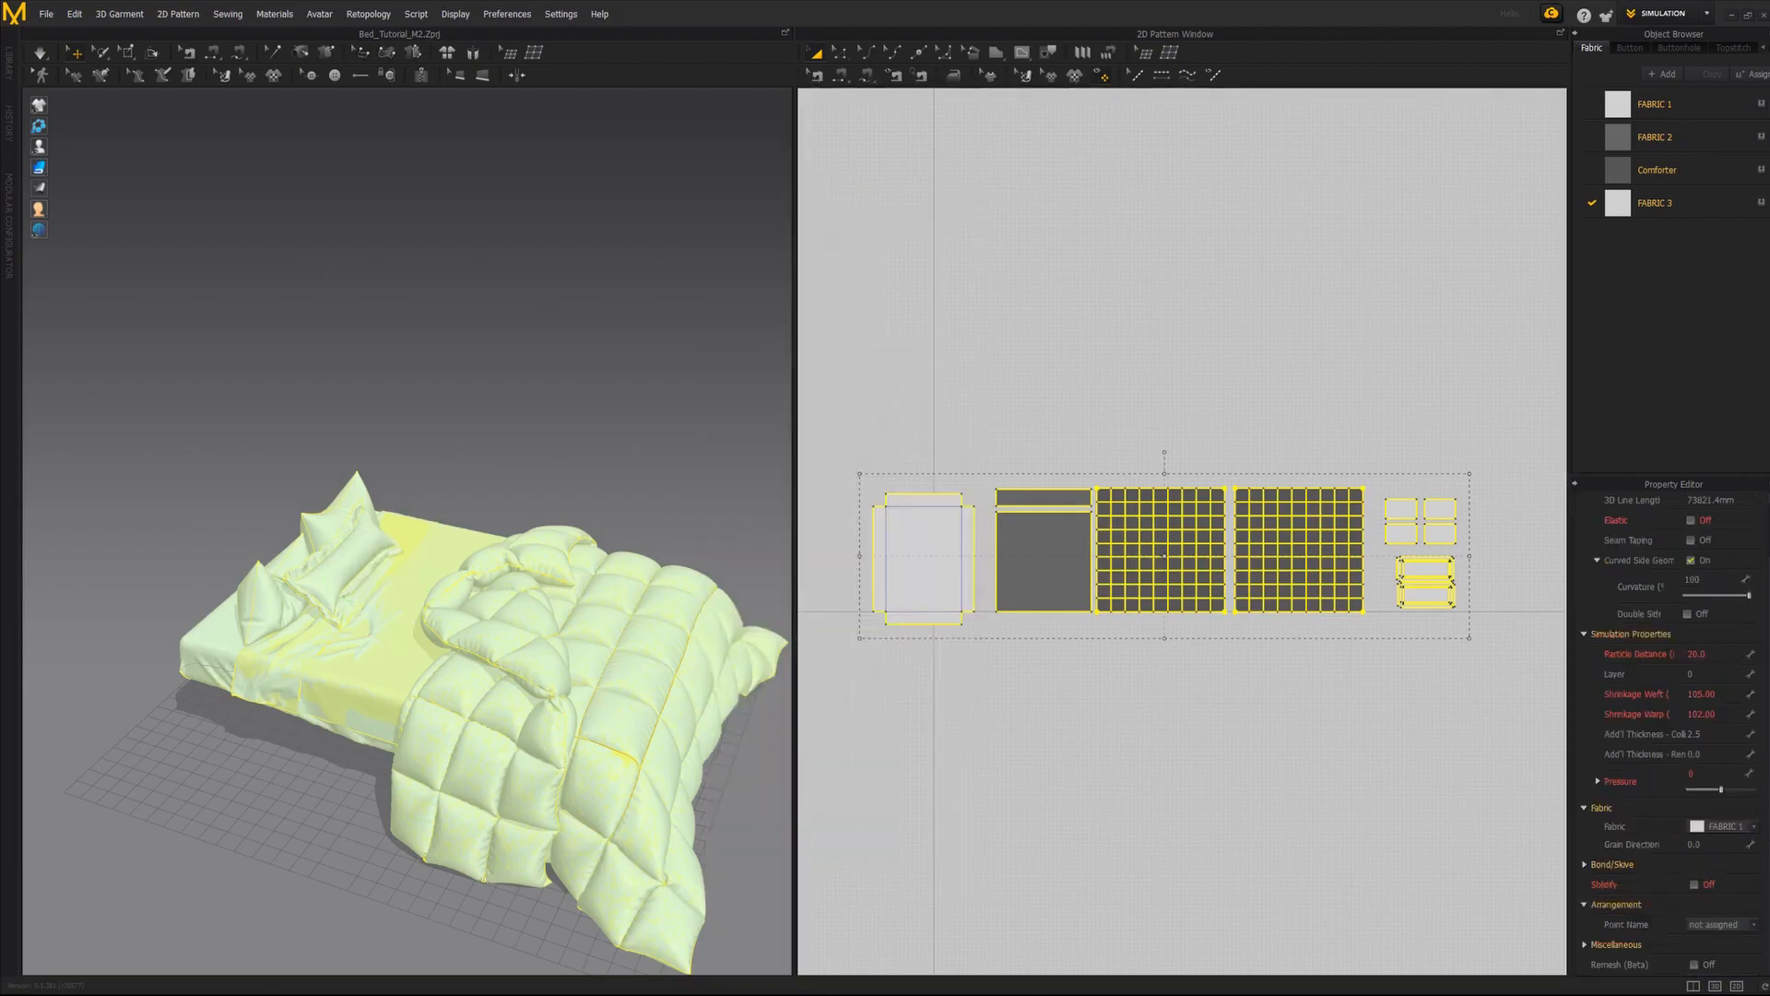
Switch to Cinema 4D and bring BedFINISHED_C4.obj into the scene with the mattress.
mouse_move(630, 994)
click(589, 972)
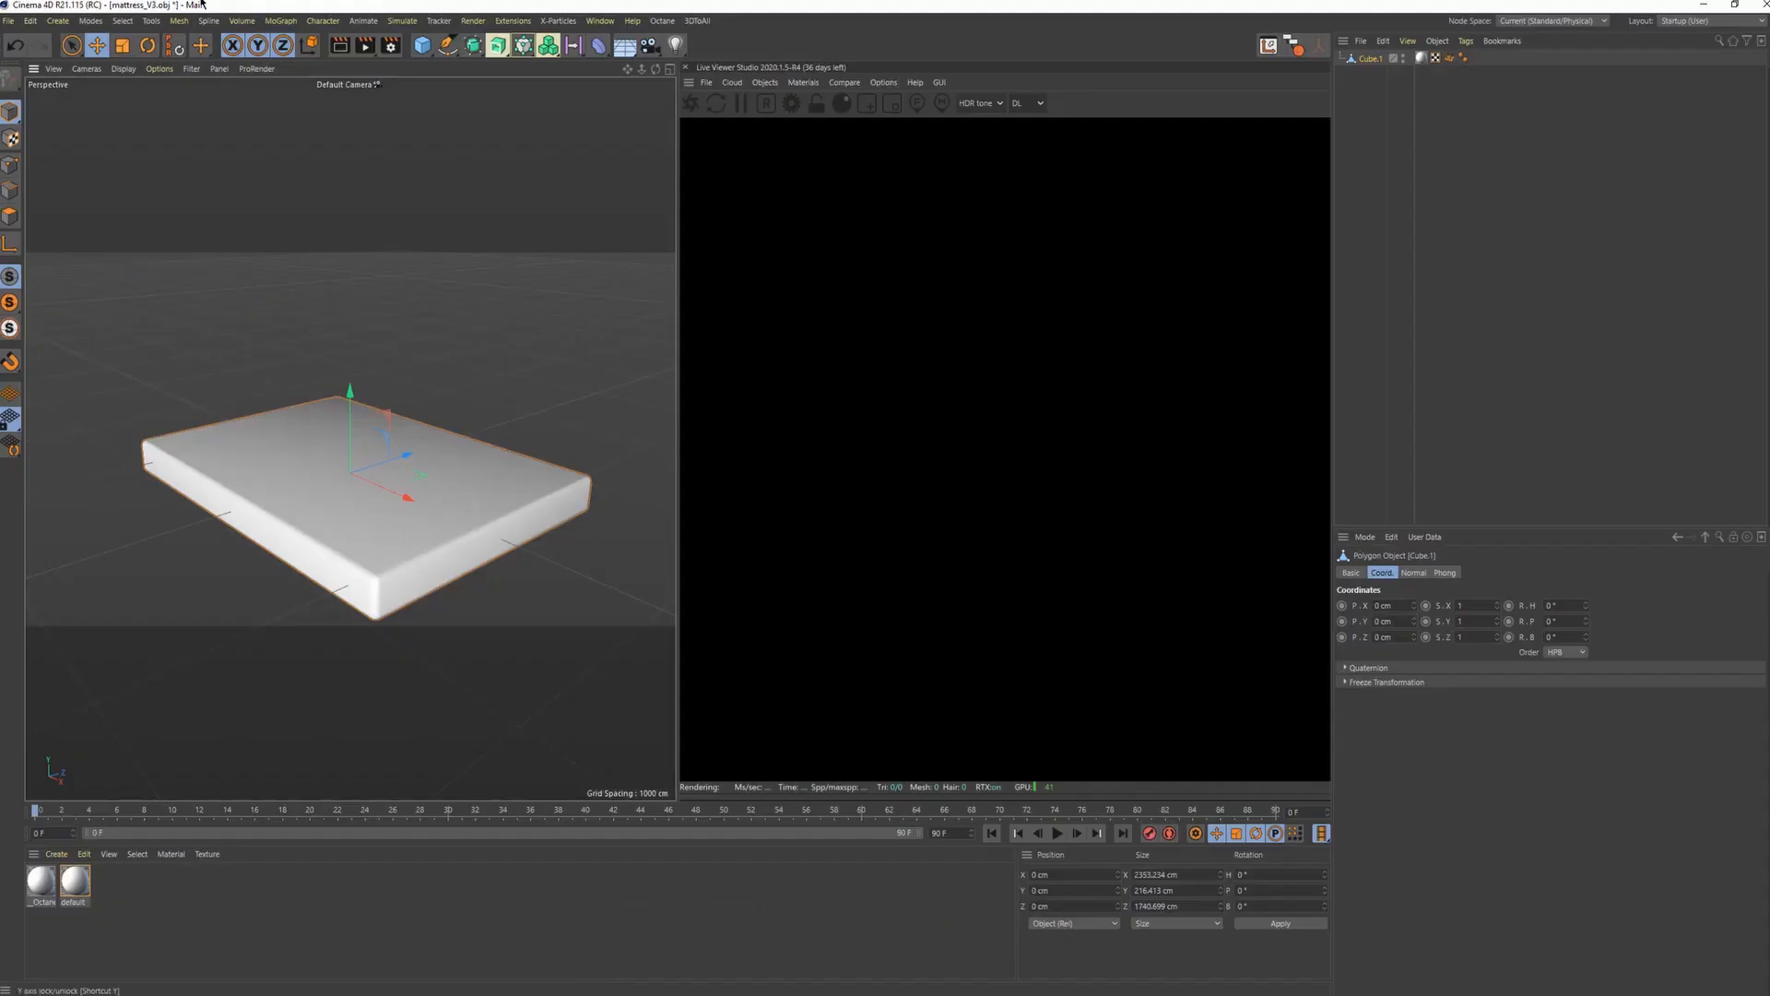
click(9, 21)
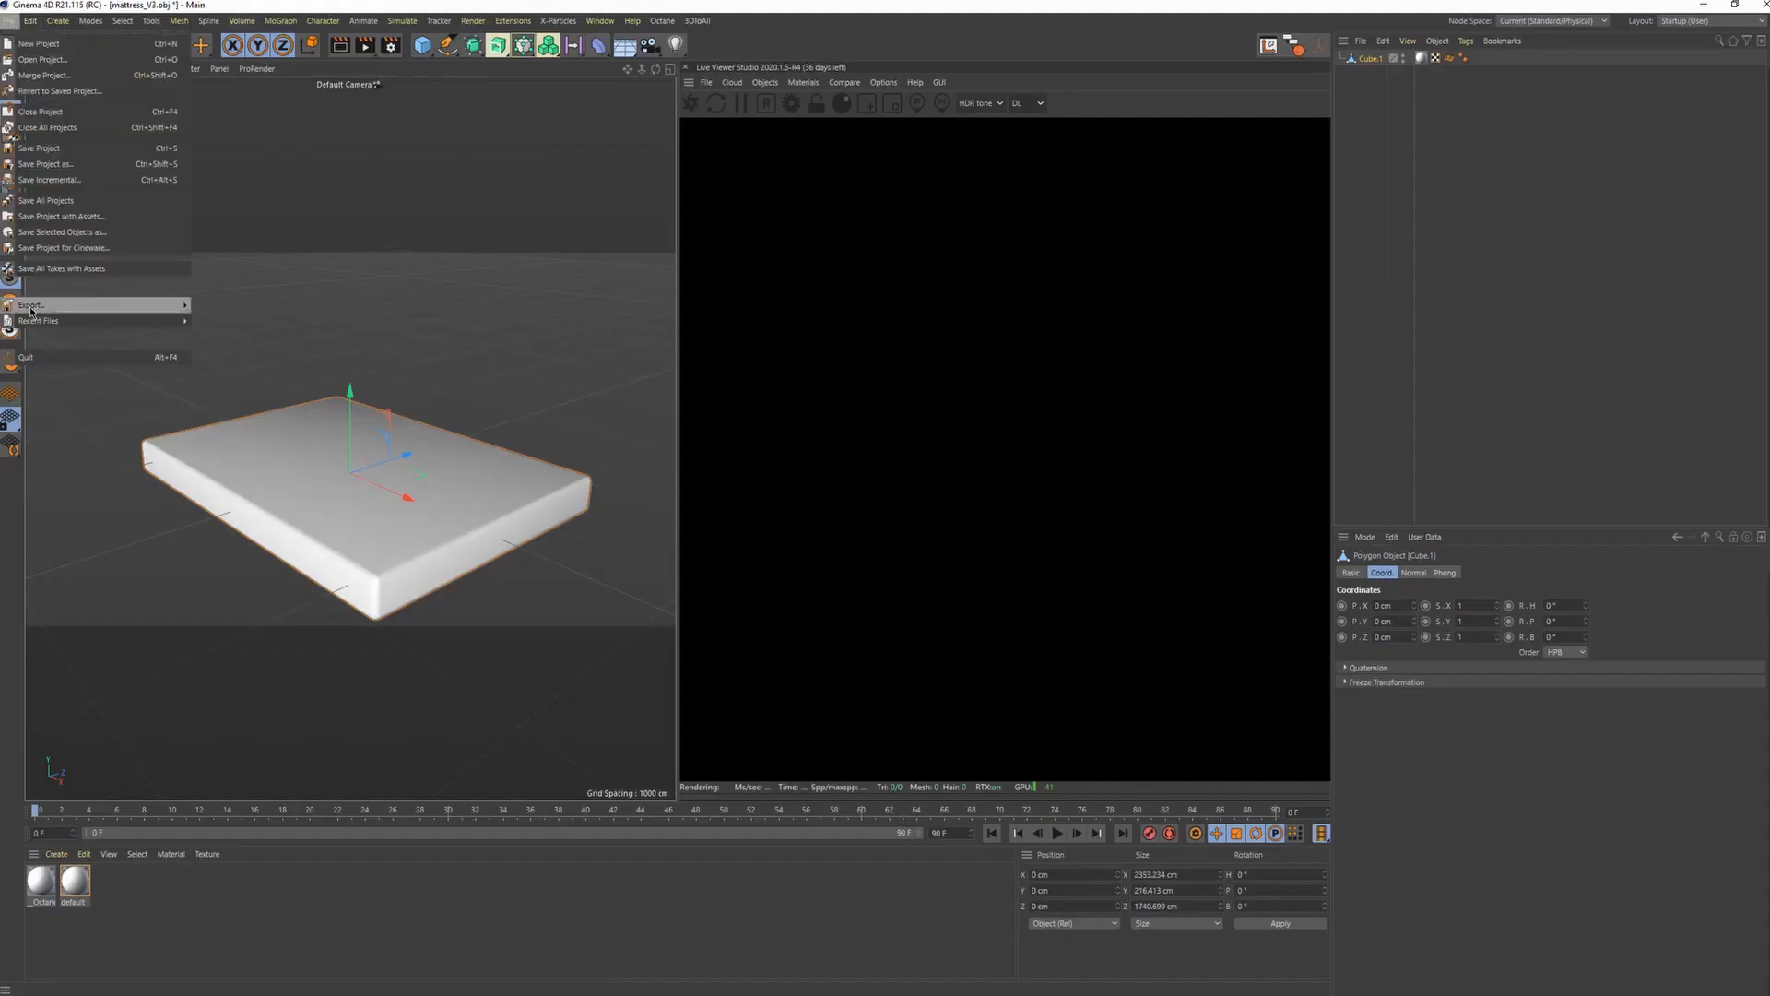
click(38, 59)
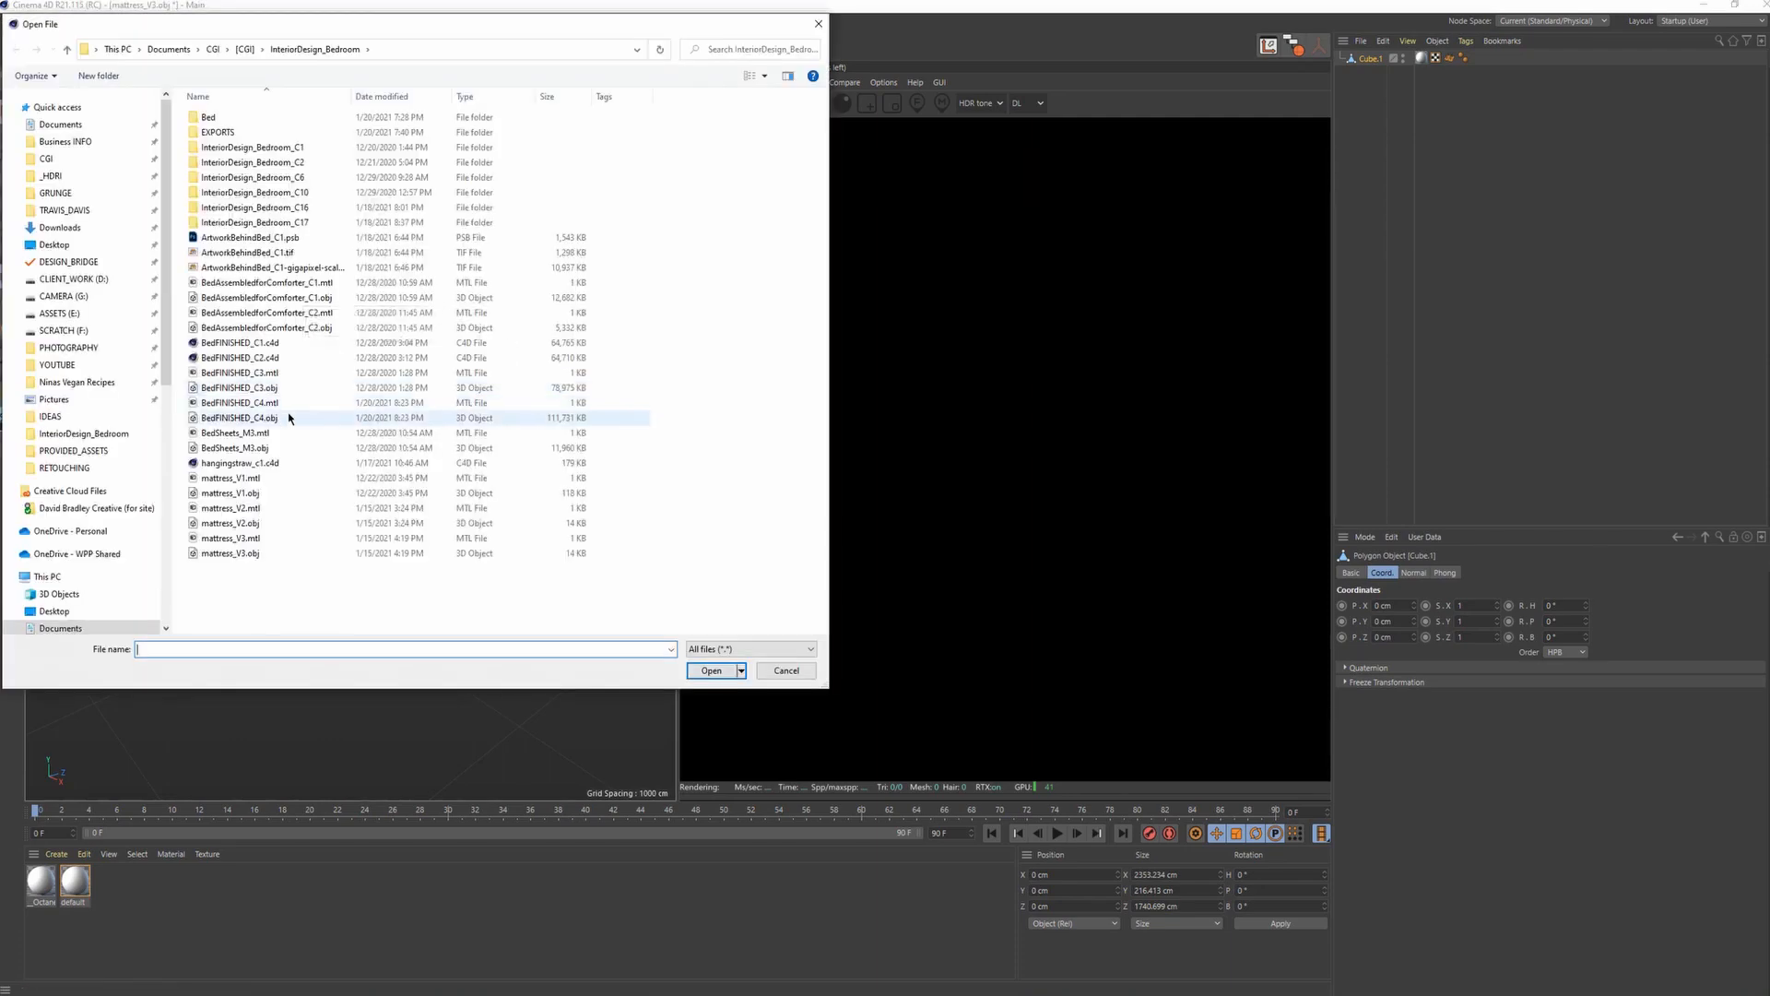
click(288, 415)
click(711, 672)
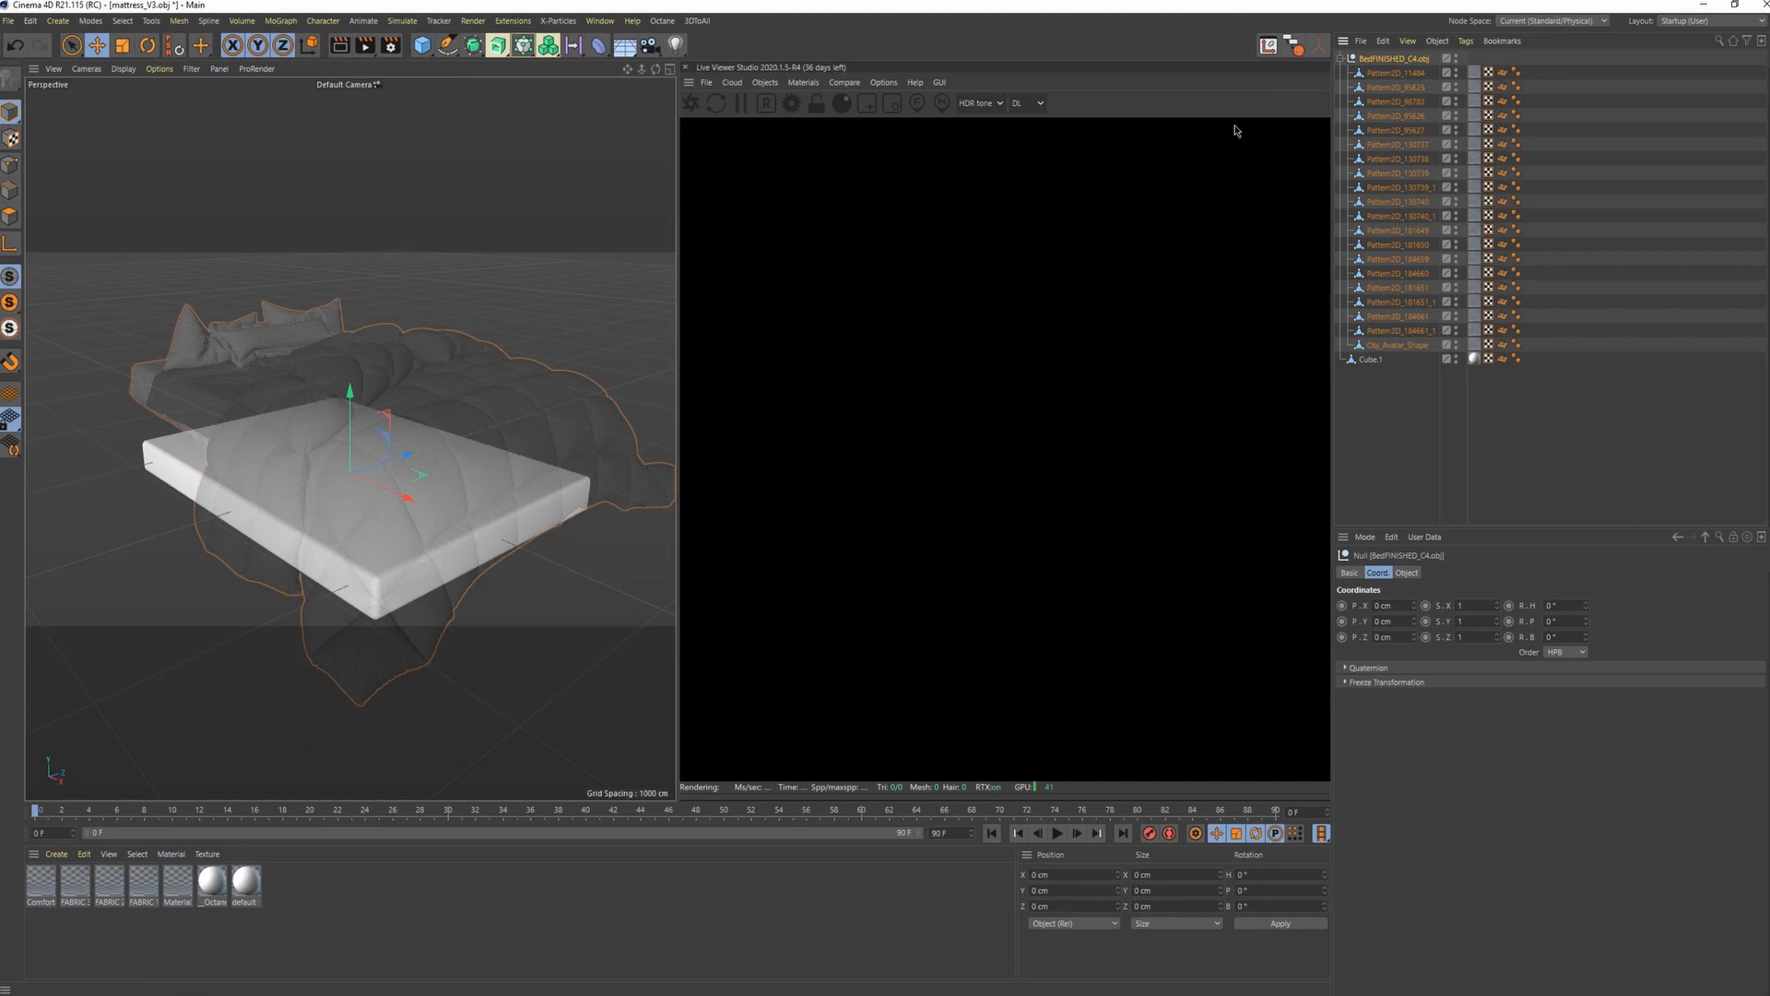
Delete the material tags from all the imported pattern objects, from Pattern2D_11484 through Obj_Avatar_Shape.
alt+drag(390, 434, 518, 413)
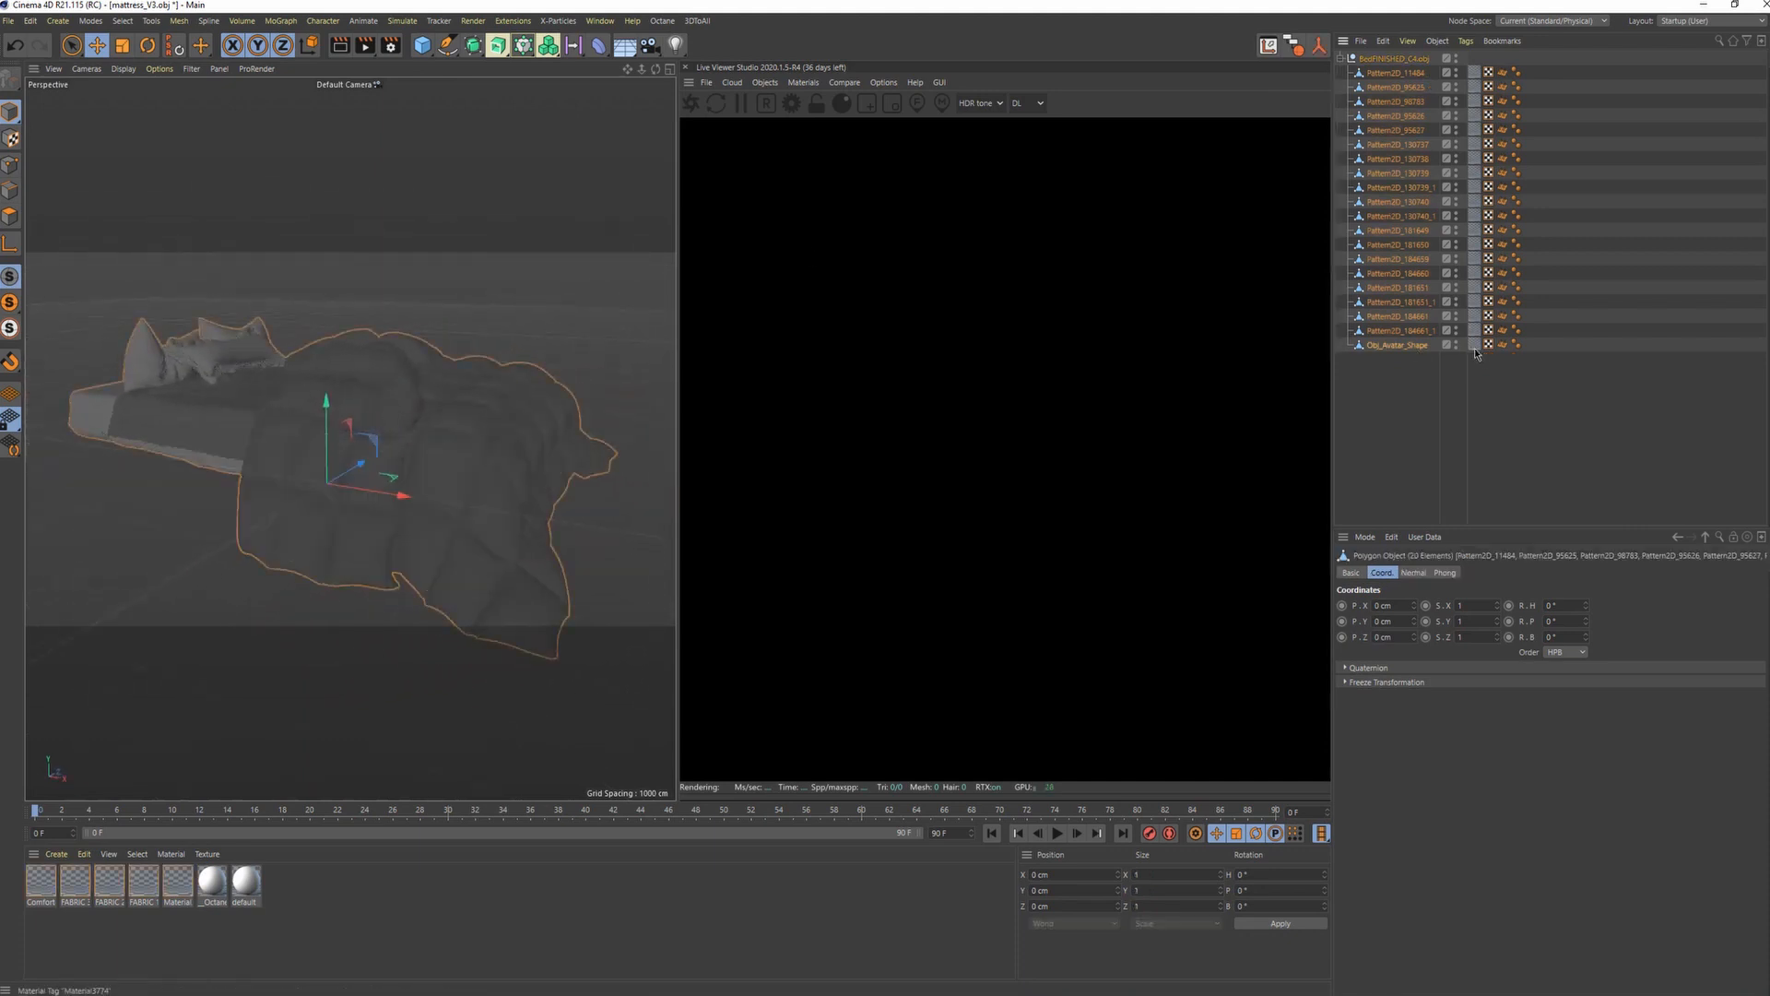
click(1474, 347)
shift+click(1473, 75)
key(Delete)
alt+drag(355, 426, 348, 491)
Change the opacity of the perspective view's tinted safe-frame border.
key(shift+v)
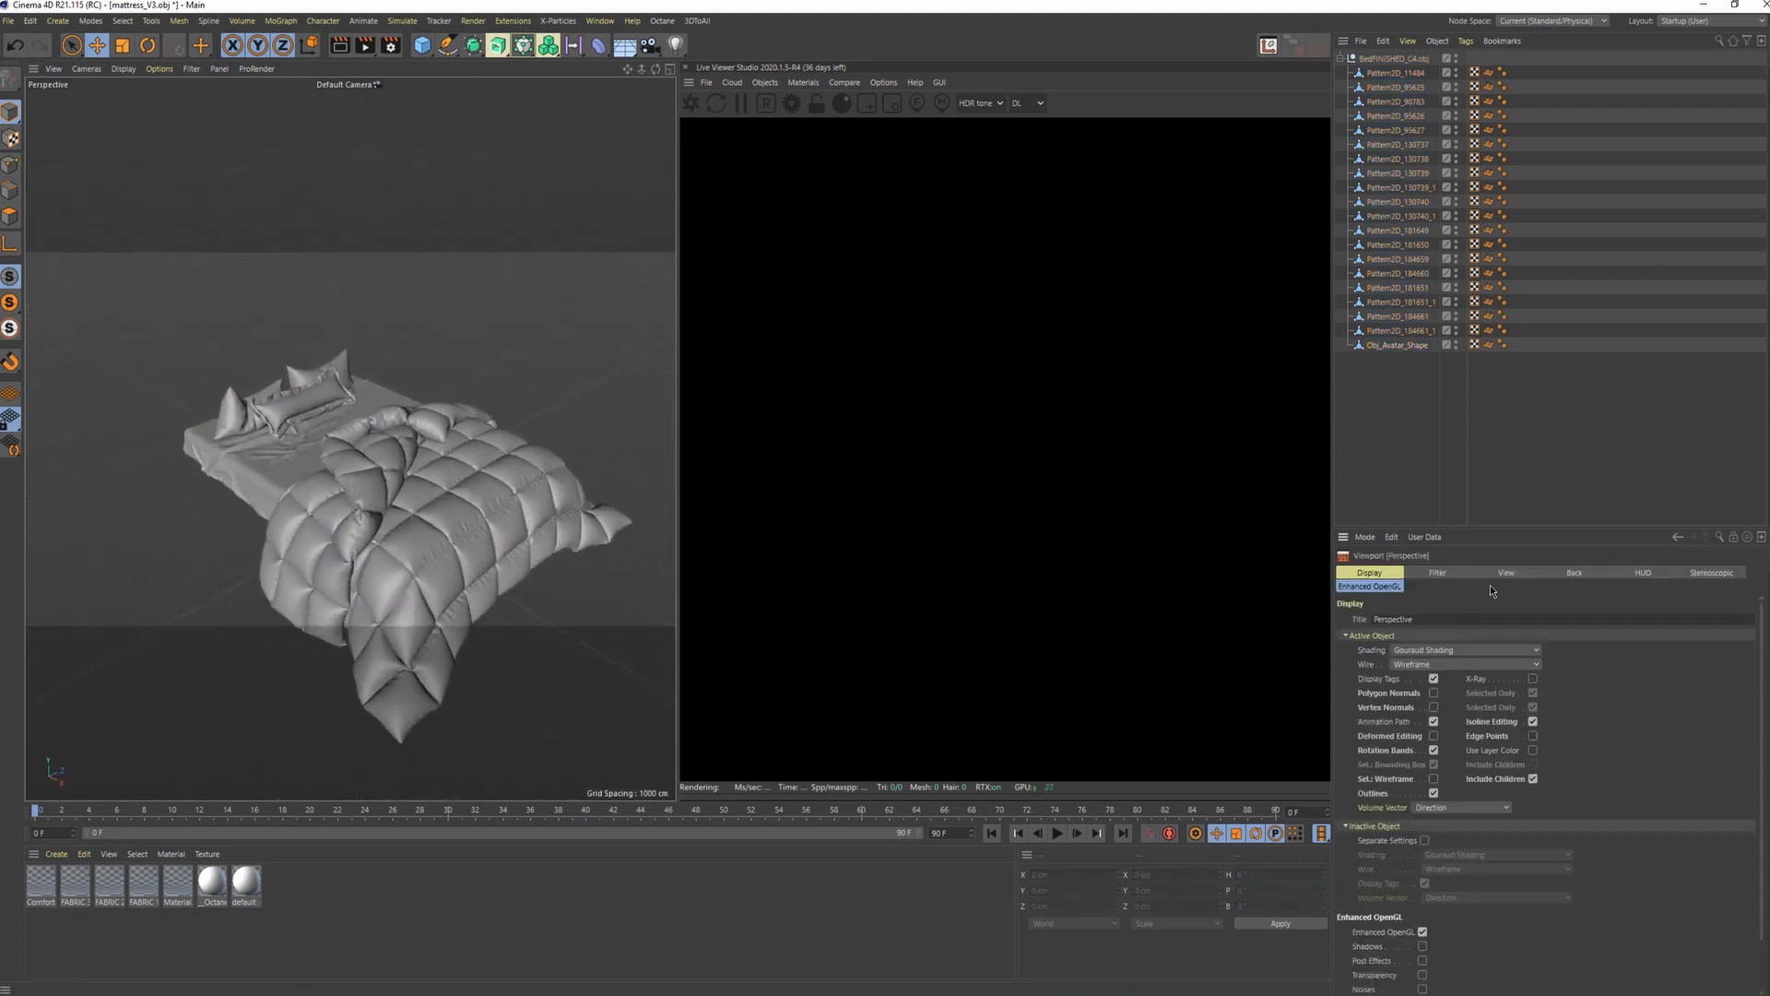
click(1506, 573)
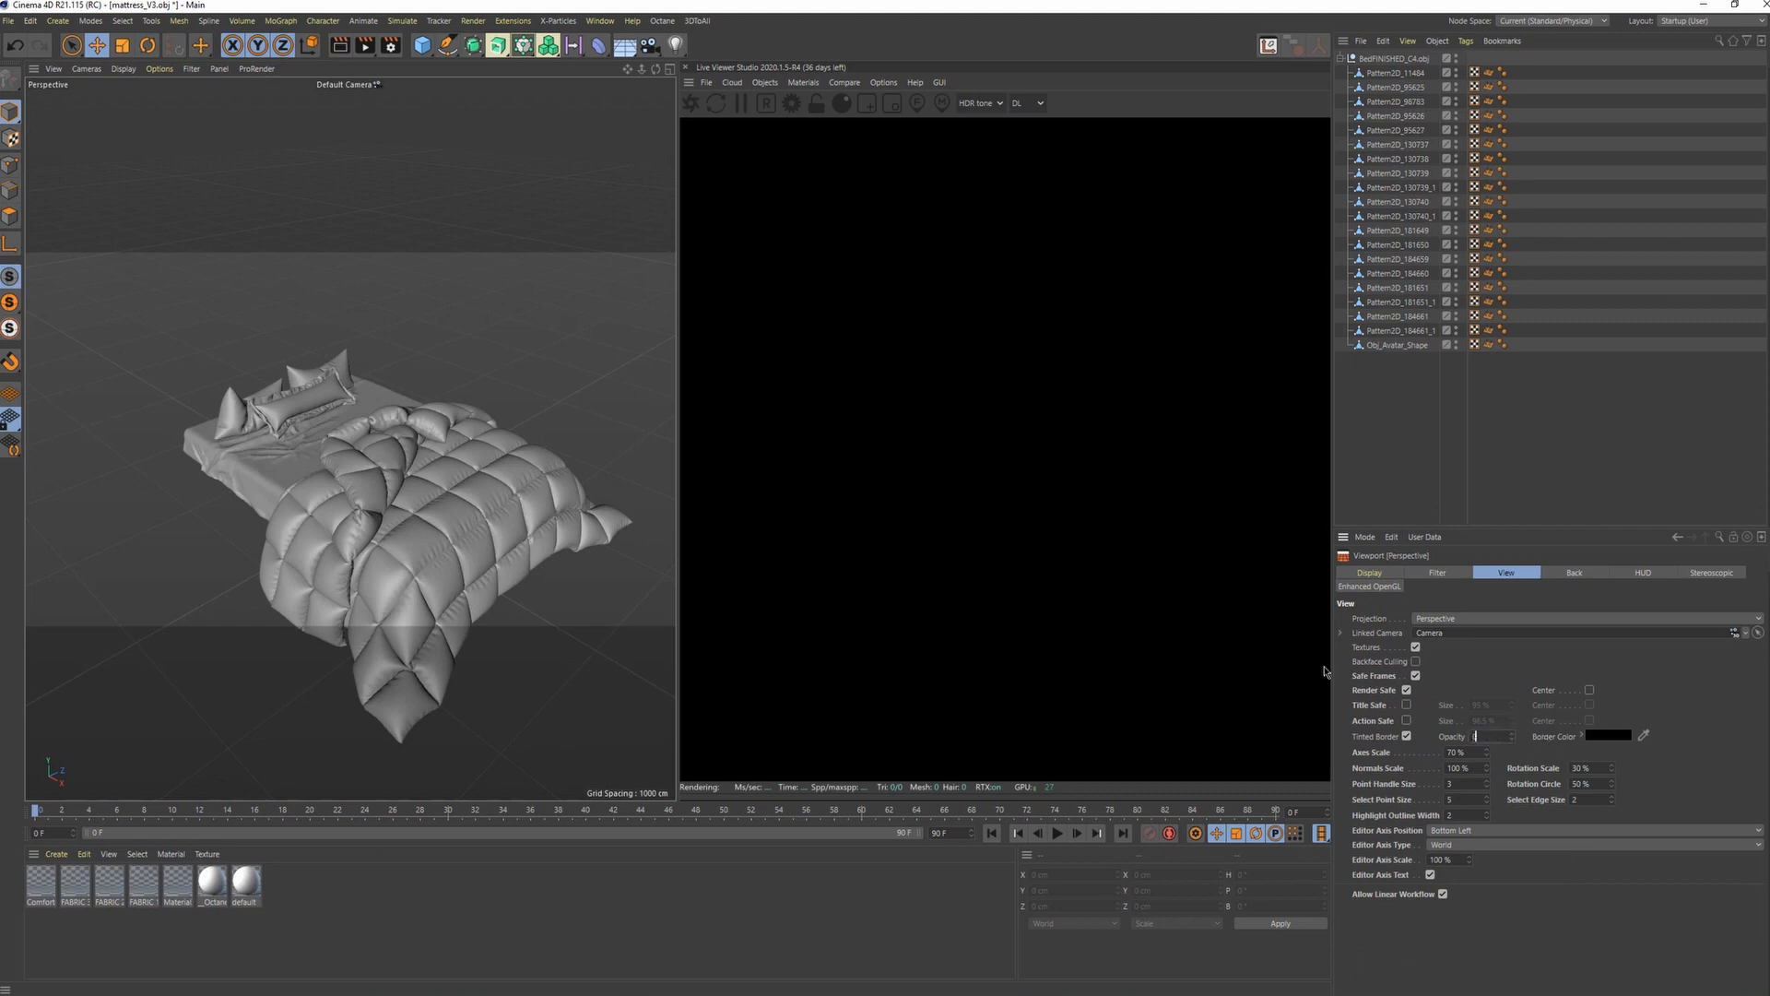
key(Return)
Select the bed sheet, Pattern2D_95625, and place it in a Subdivision Surface.
scroll(415, 445, up, 5)
alt+drag(415, 445, 486, 348)
alt+drag(343, 419, 448, 446)
alt+middle_drag(369, 396, 443, 395)
scroll(451, 394, up, 6)
alt+drag(450, 394, 450, 472)
click(445, 486)
scroll(445, 479, down, 1)
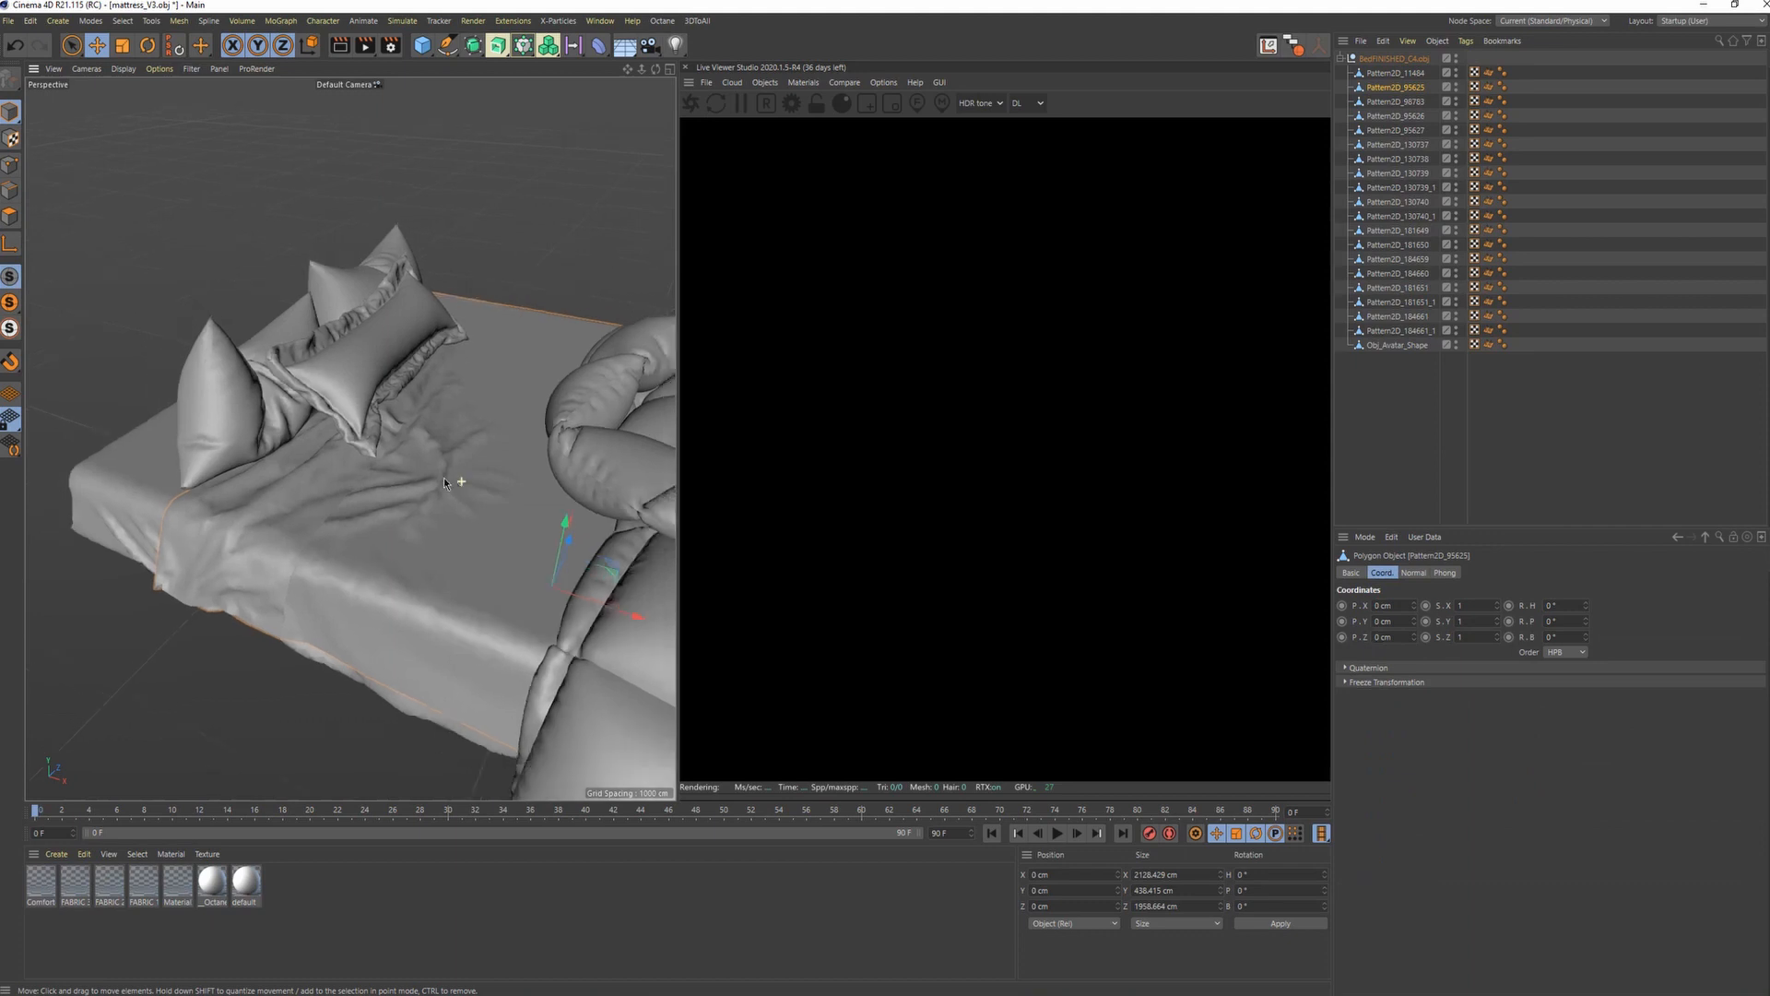
alt+middle_drag(445, 478, 380, 505)
drag(475, 47, 523, 68)
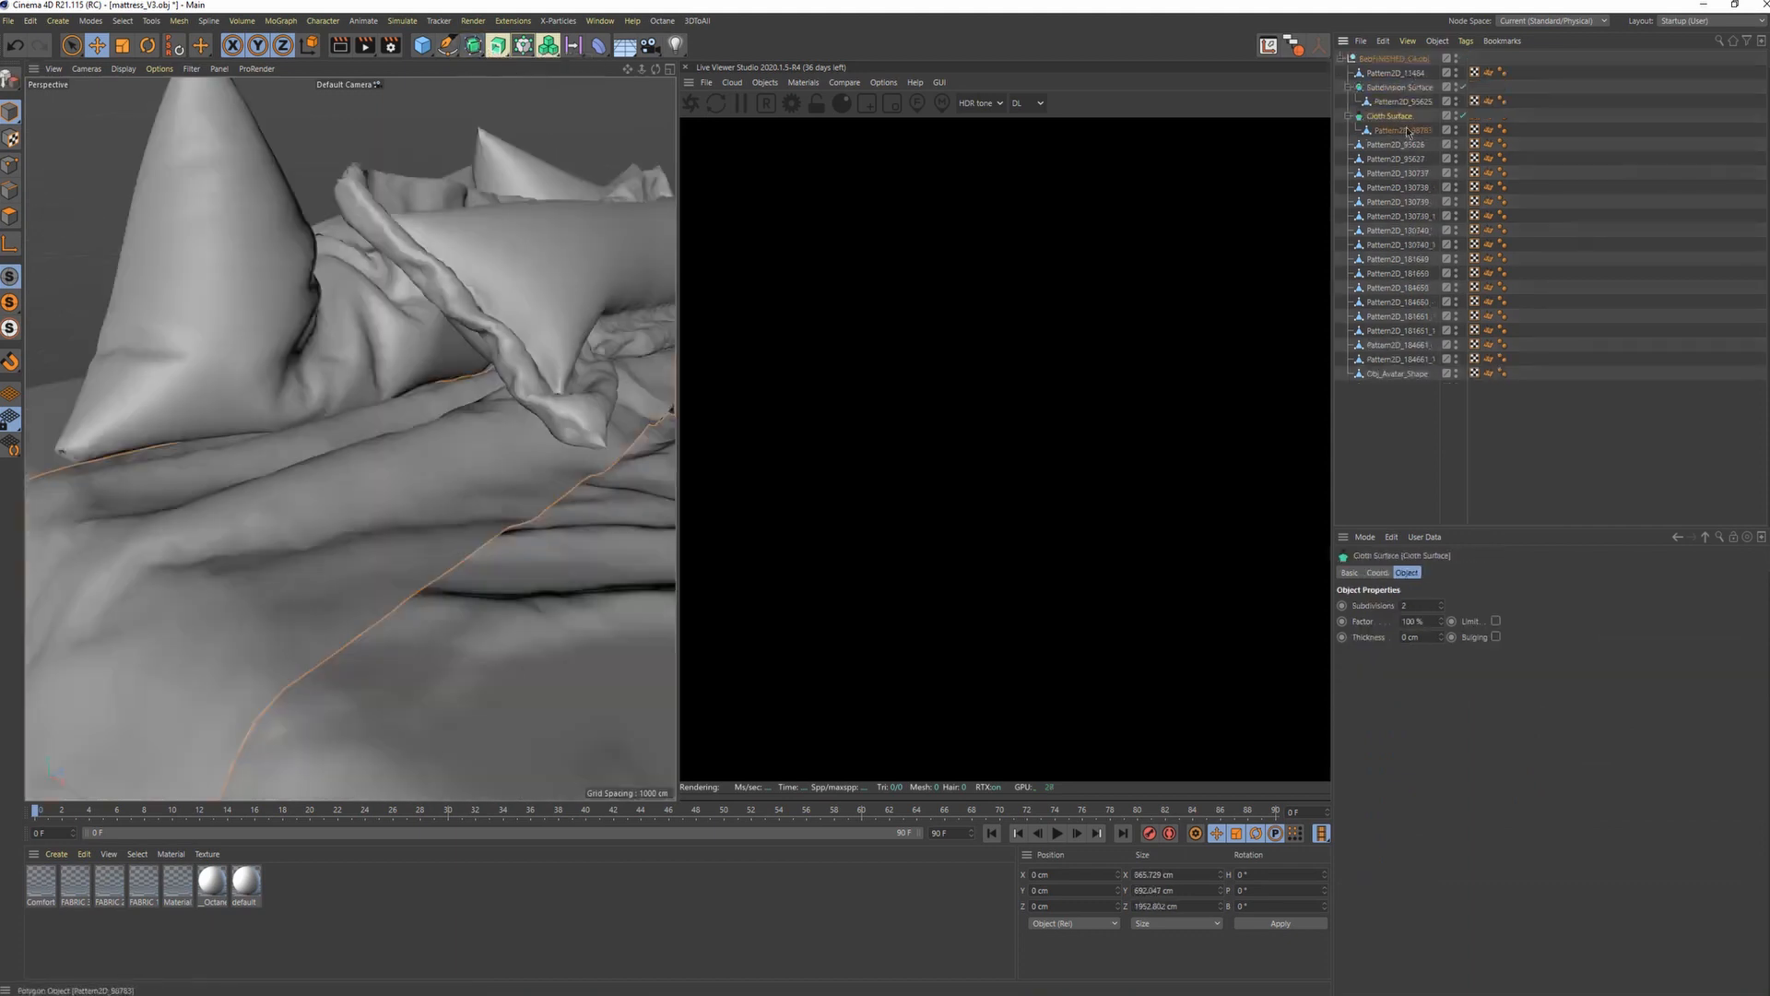
Add a Smoothing deformer to the sheet's folded strip, Pattern2D_98783, and lower the deformer's strength.
drag(1407, 132, 1399, 131)
click(606, 48)
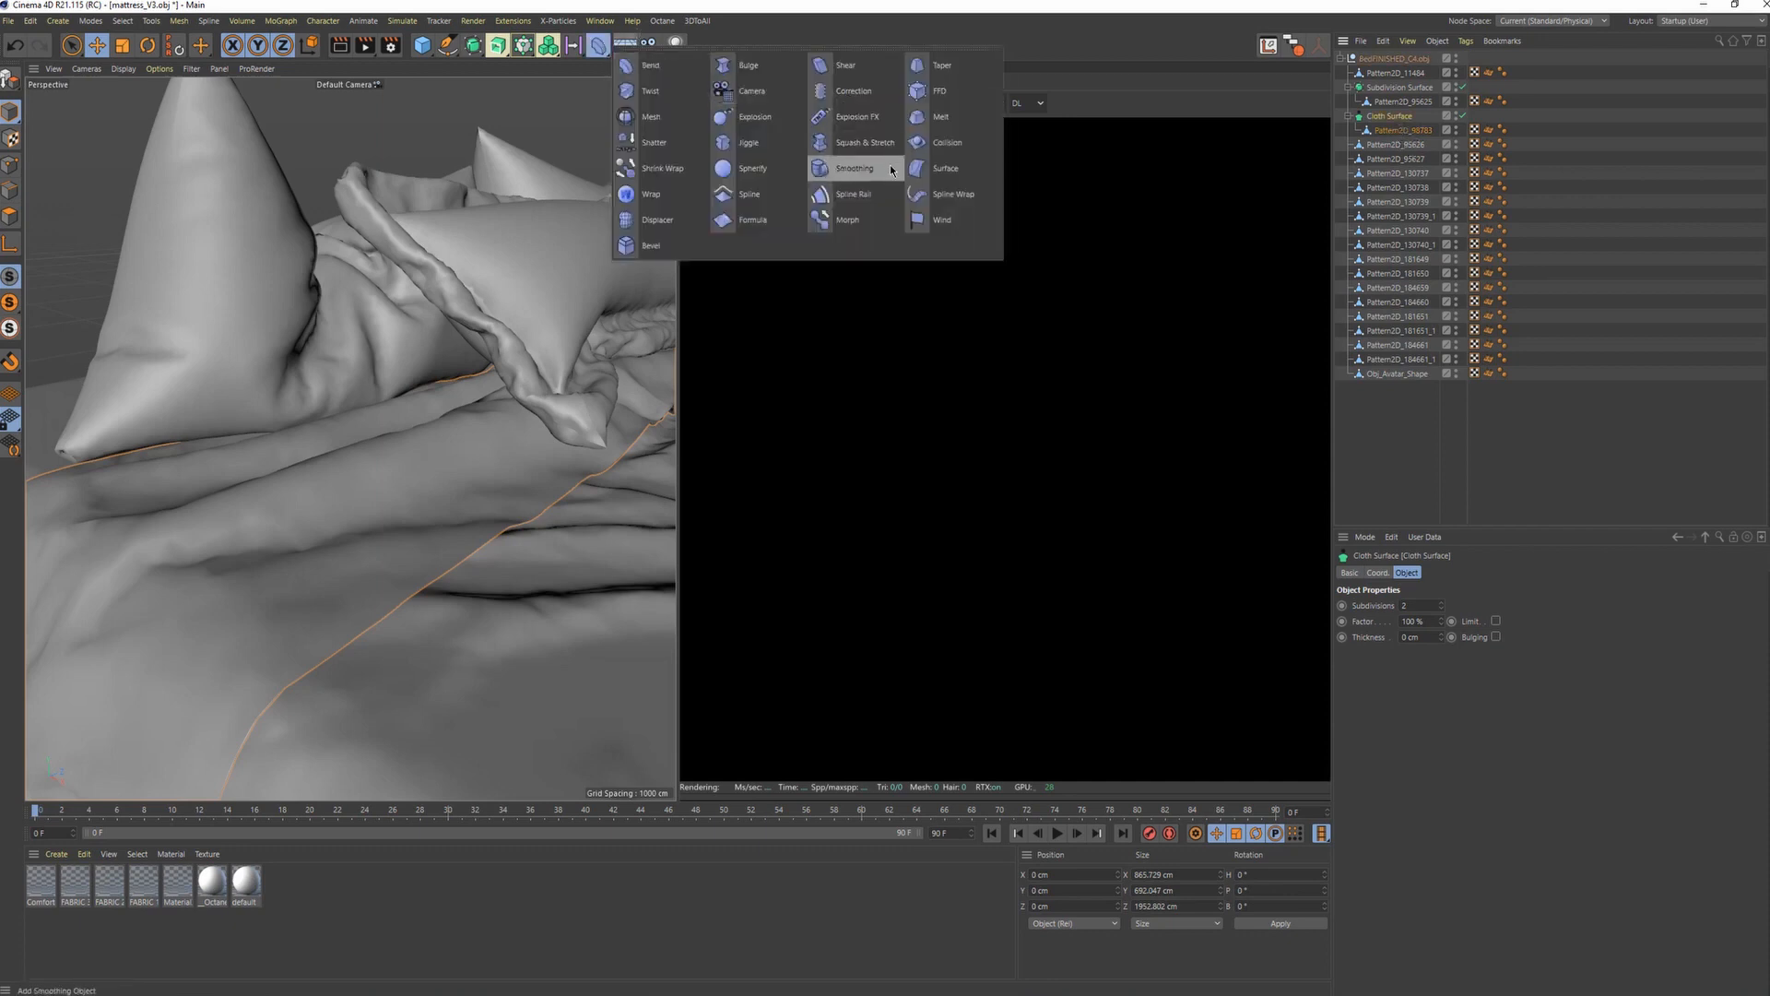
click(855, 167)
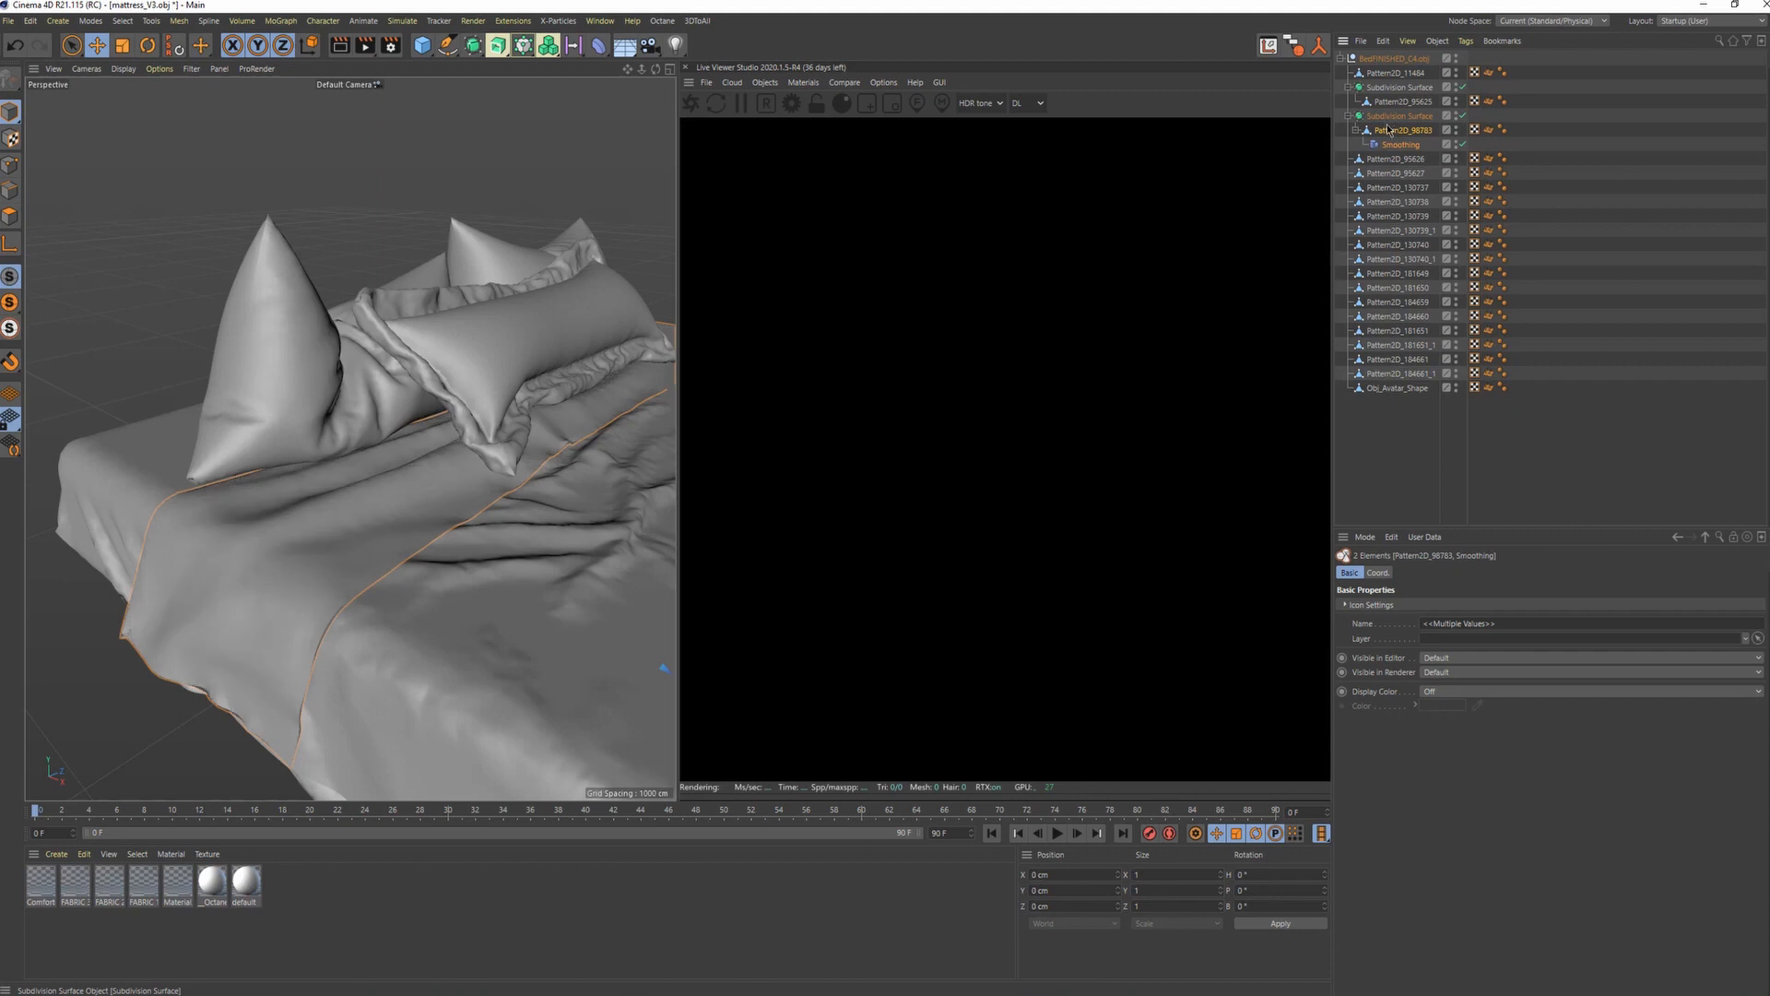
click(1401, 145)
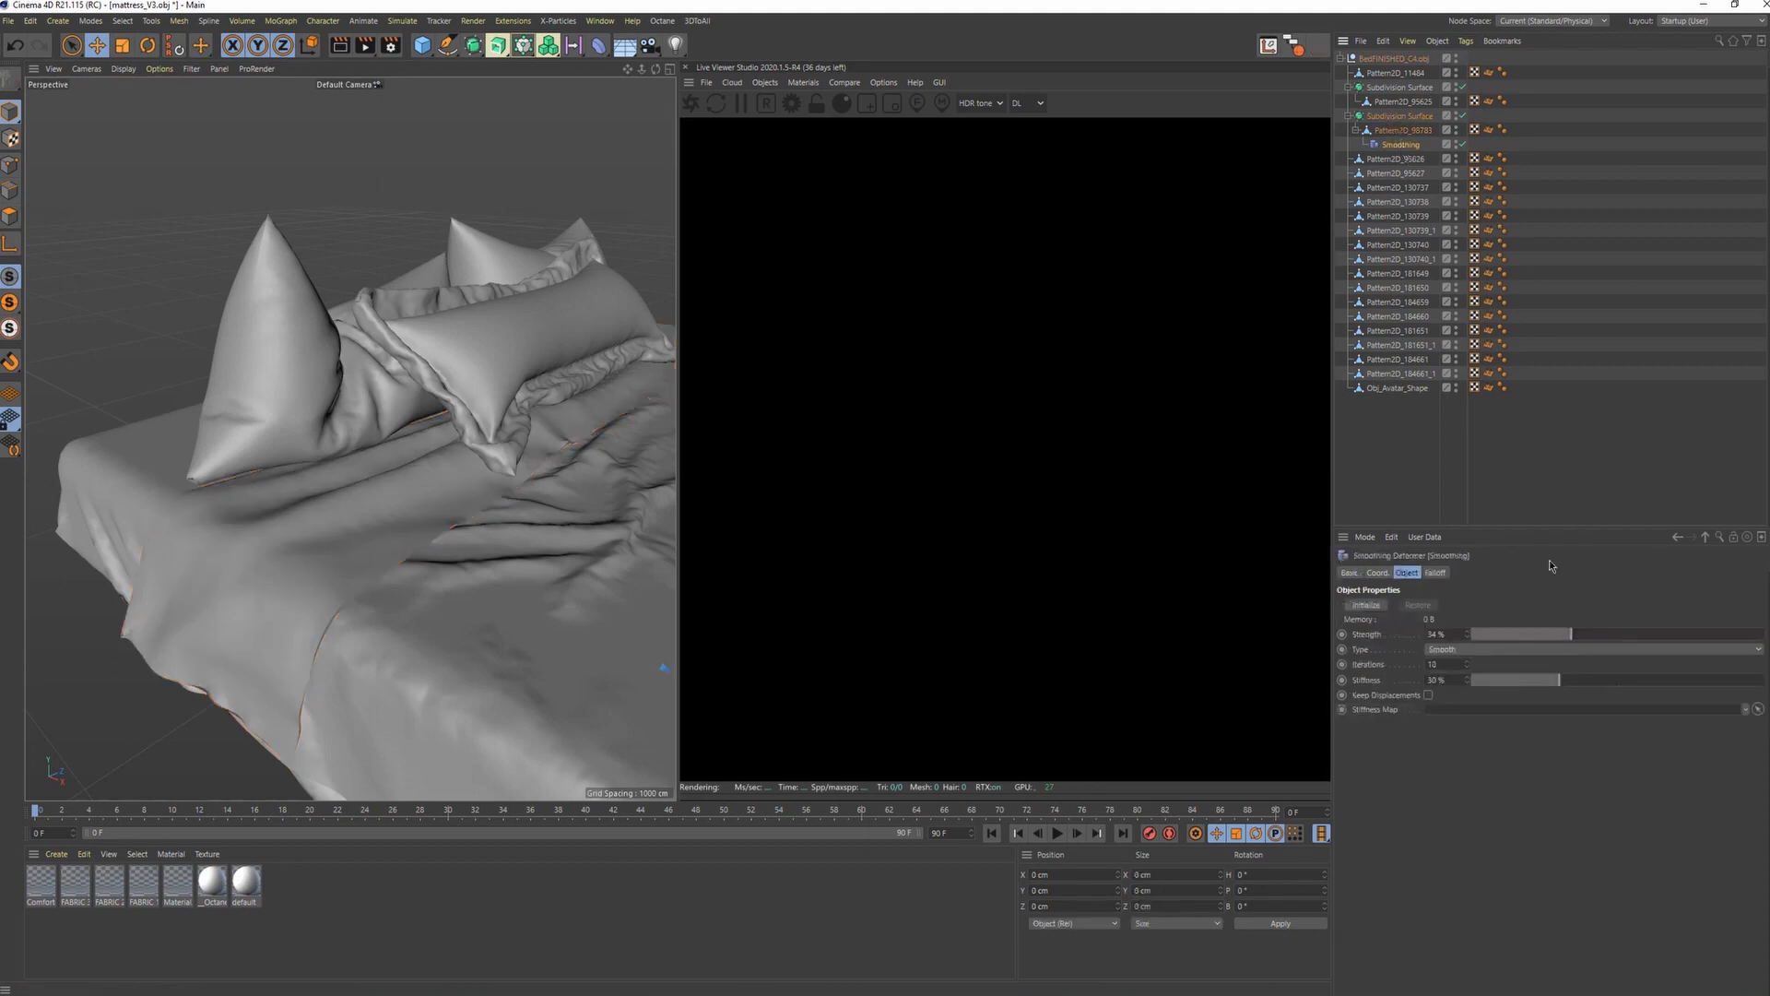
drag(1523, 638, 1480, 638)
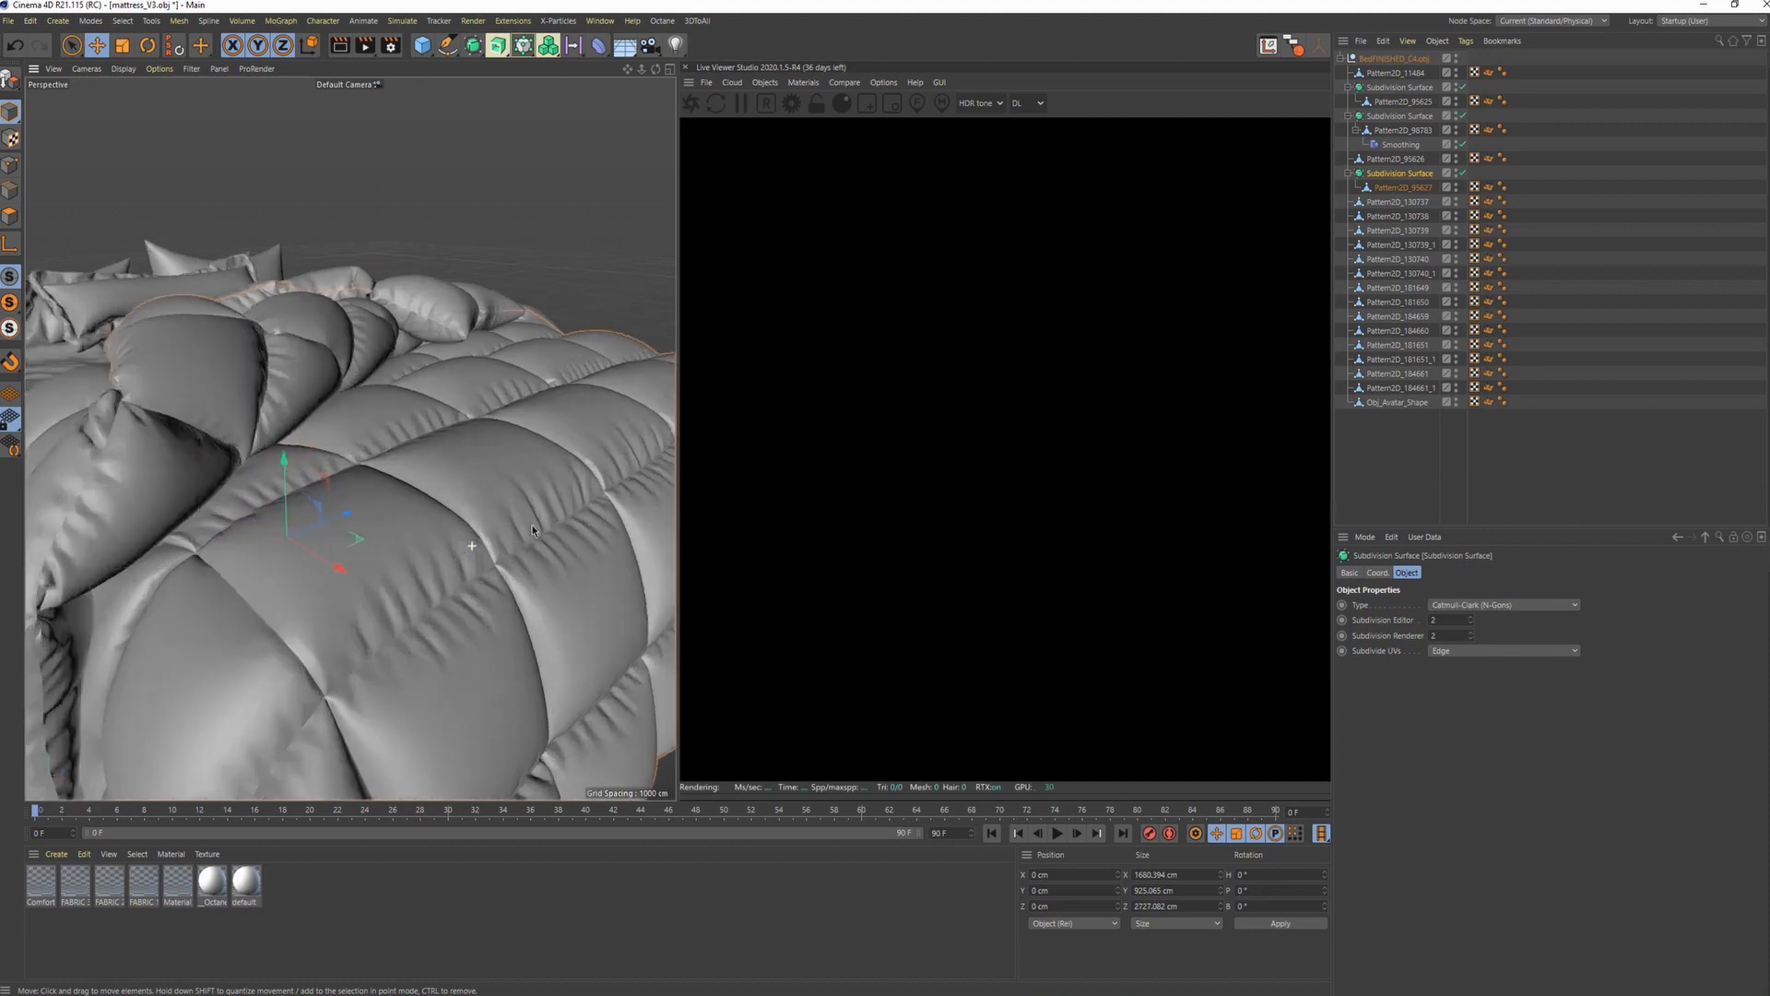
Place the other duvet panel, Pattern2D_95626, in its own Subdivision Surface.
alt+drag(532, 527, 382, 527)
click(1464, 174)
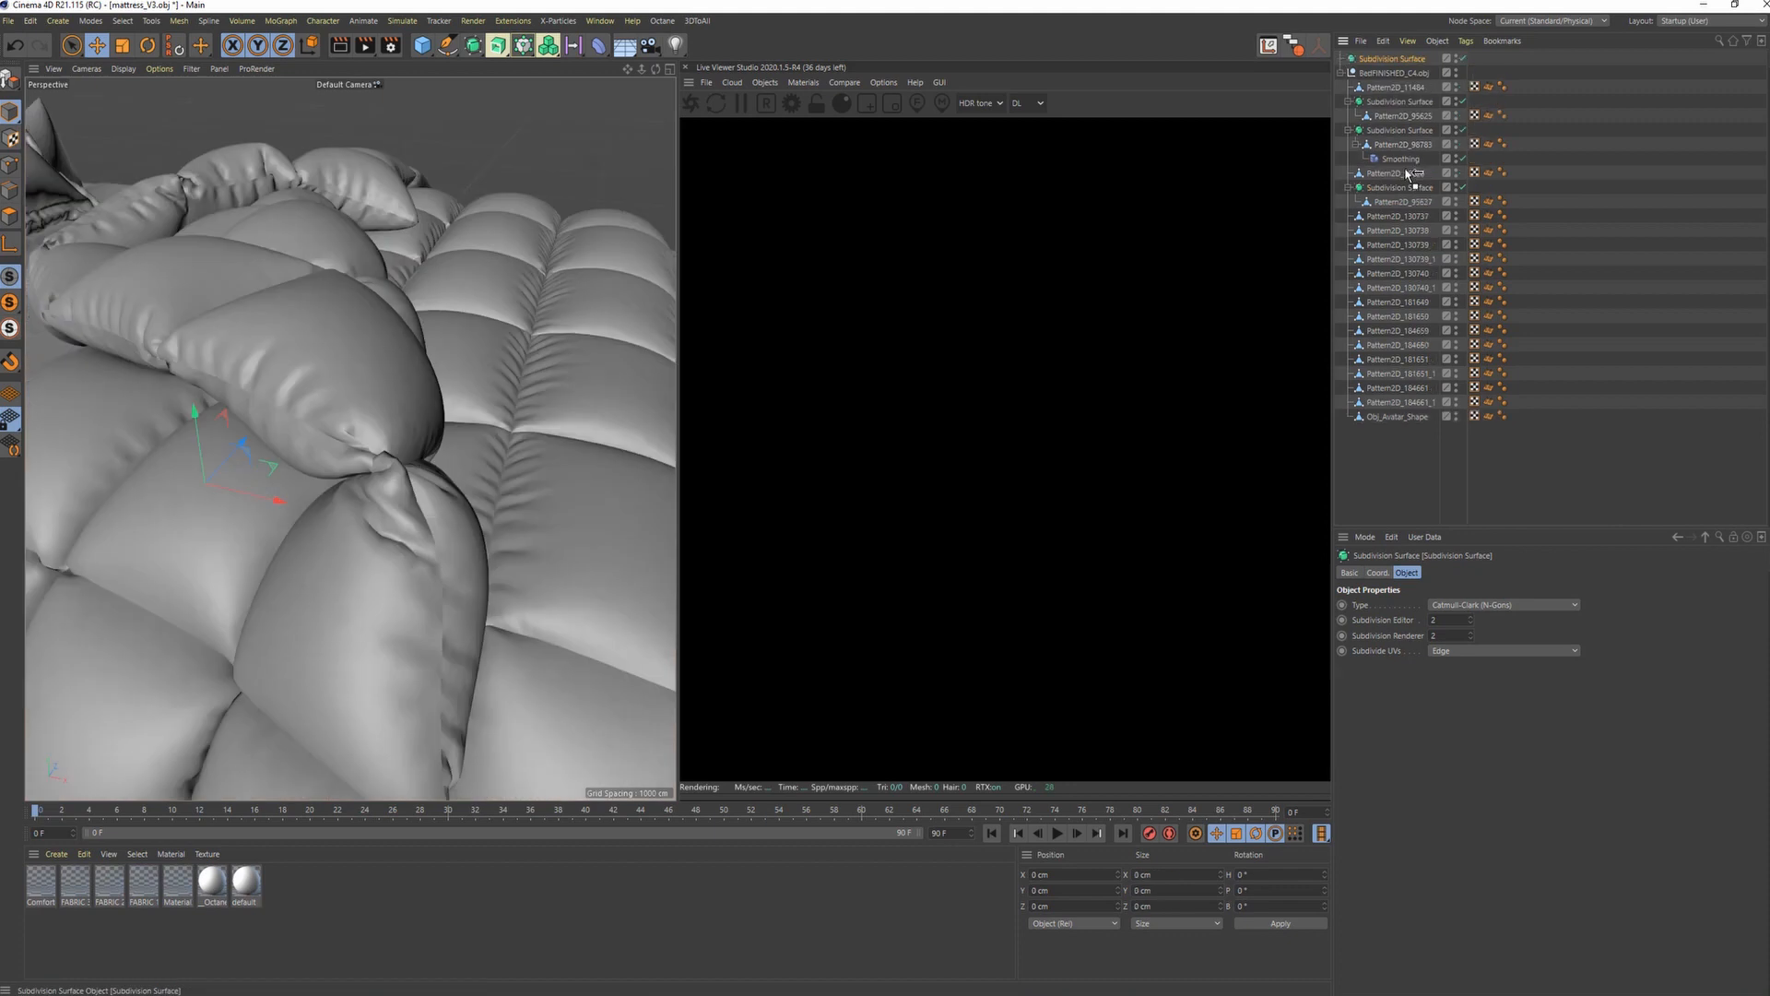
click(1395, 172)
drag(1400, 158, 1398, 154)
click(1393, 176)
click(1397, 173)
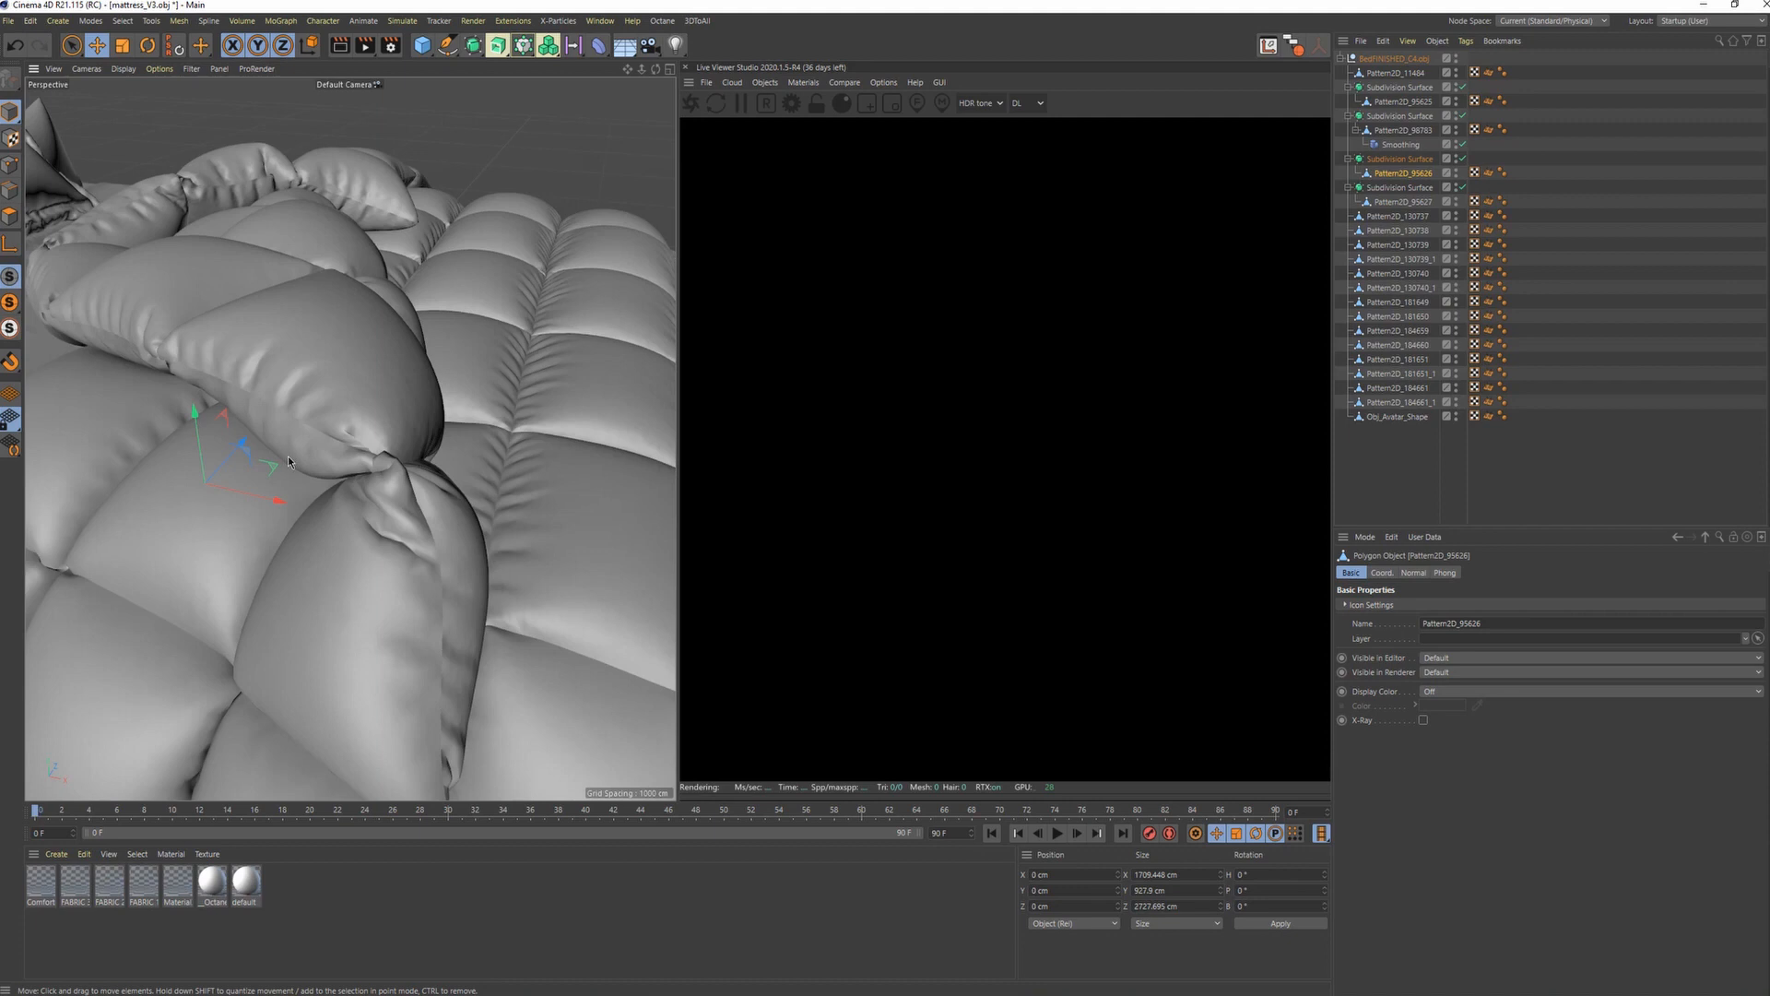
alt+drag(325, 434, 342, 402)
click(1409, 162)
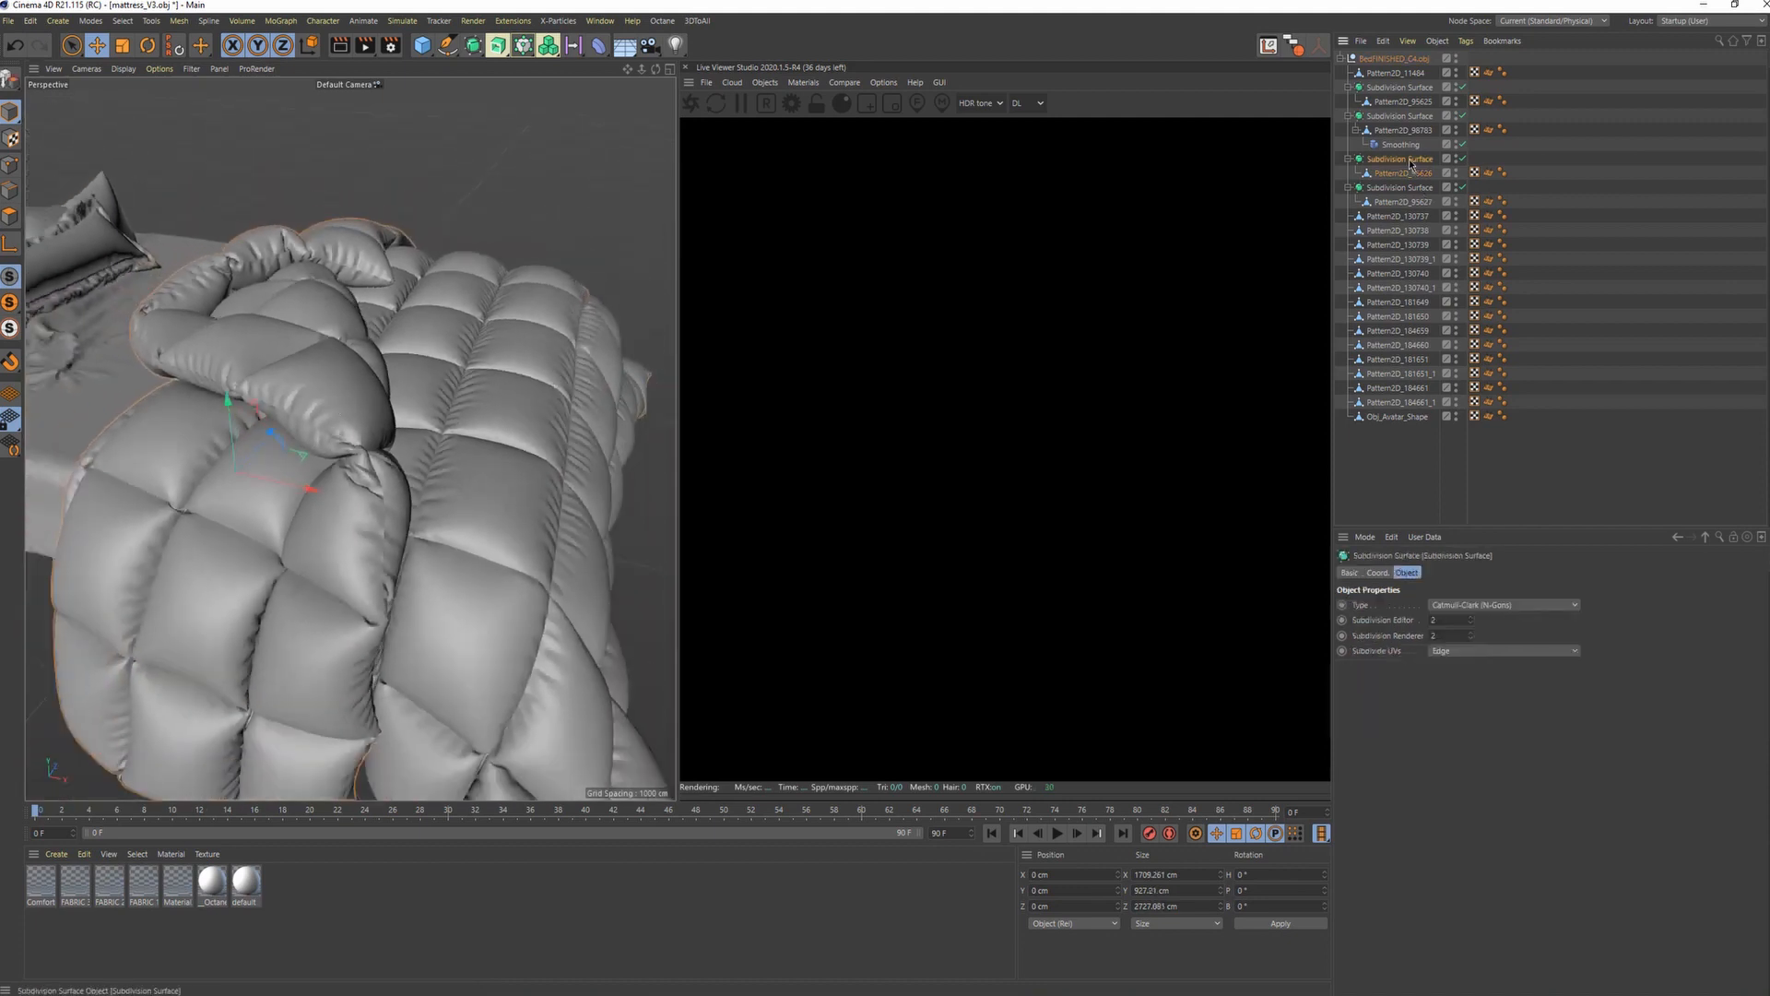
Add an Octane HDRI environment to the scene and load bathroom_4k.hdr as its image texture.
alt+right_drag(328, 491, 267, 498)
alt+drag(268, 498, 433, 430)
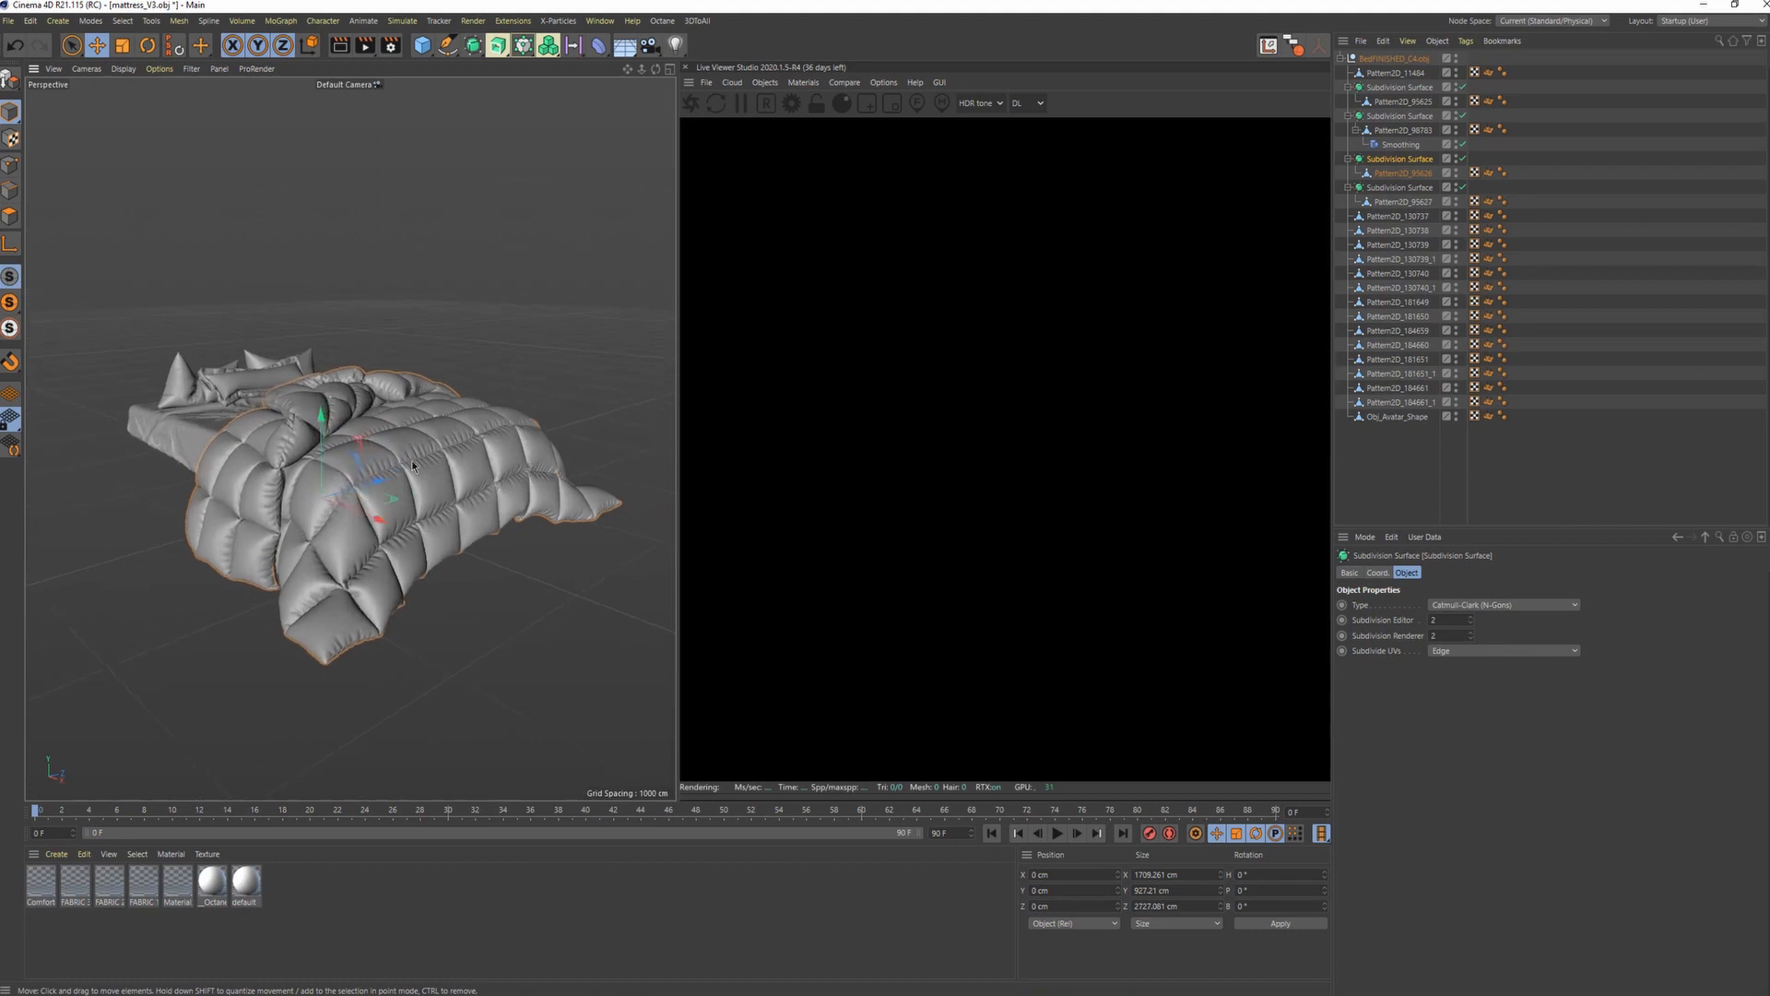
alt+right_drag(406, 461, 499, 395)
alt+drag(498, 394, 412, 452)
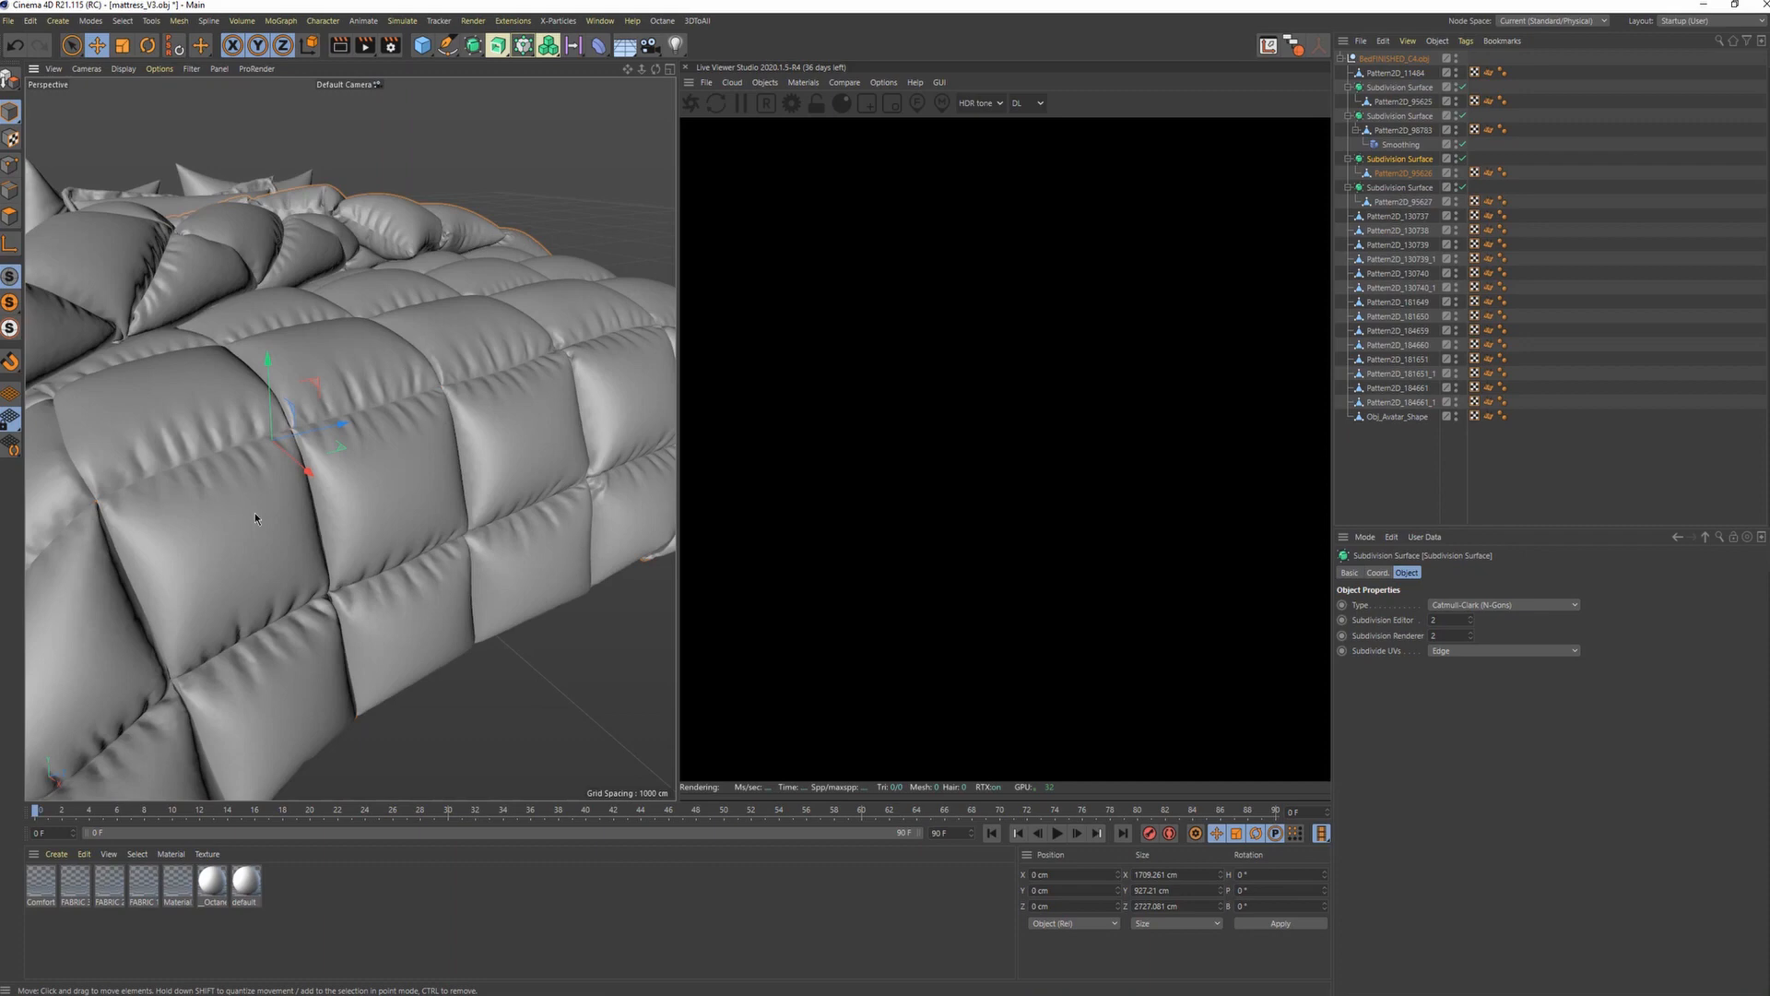
alt+drag(277, 529, 526, 396)
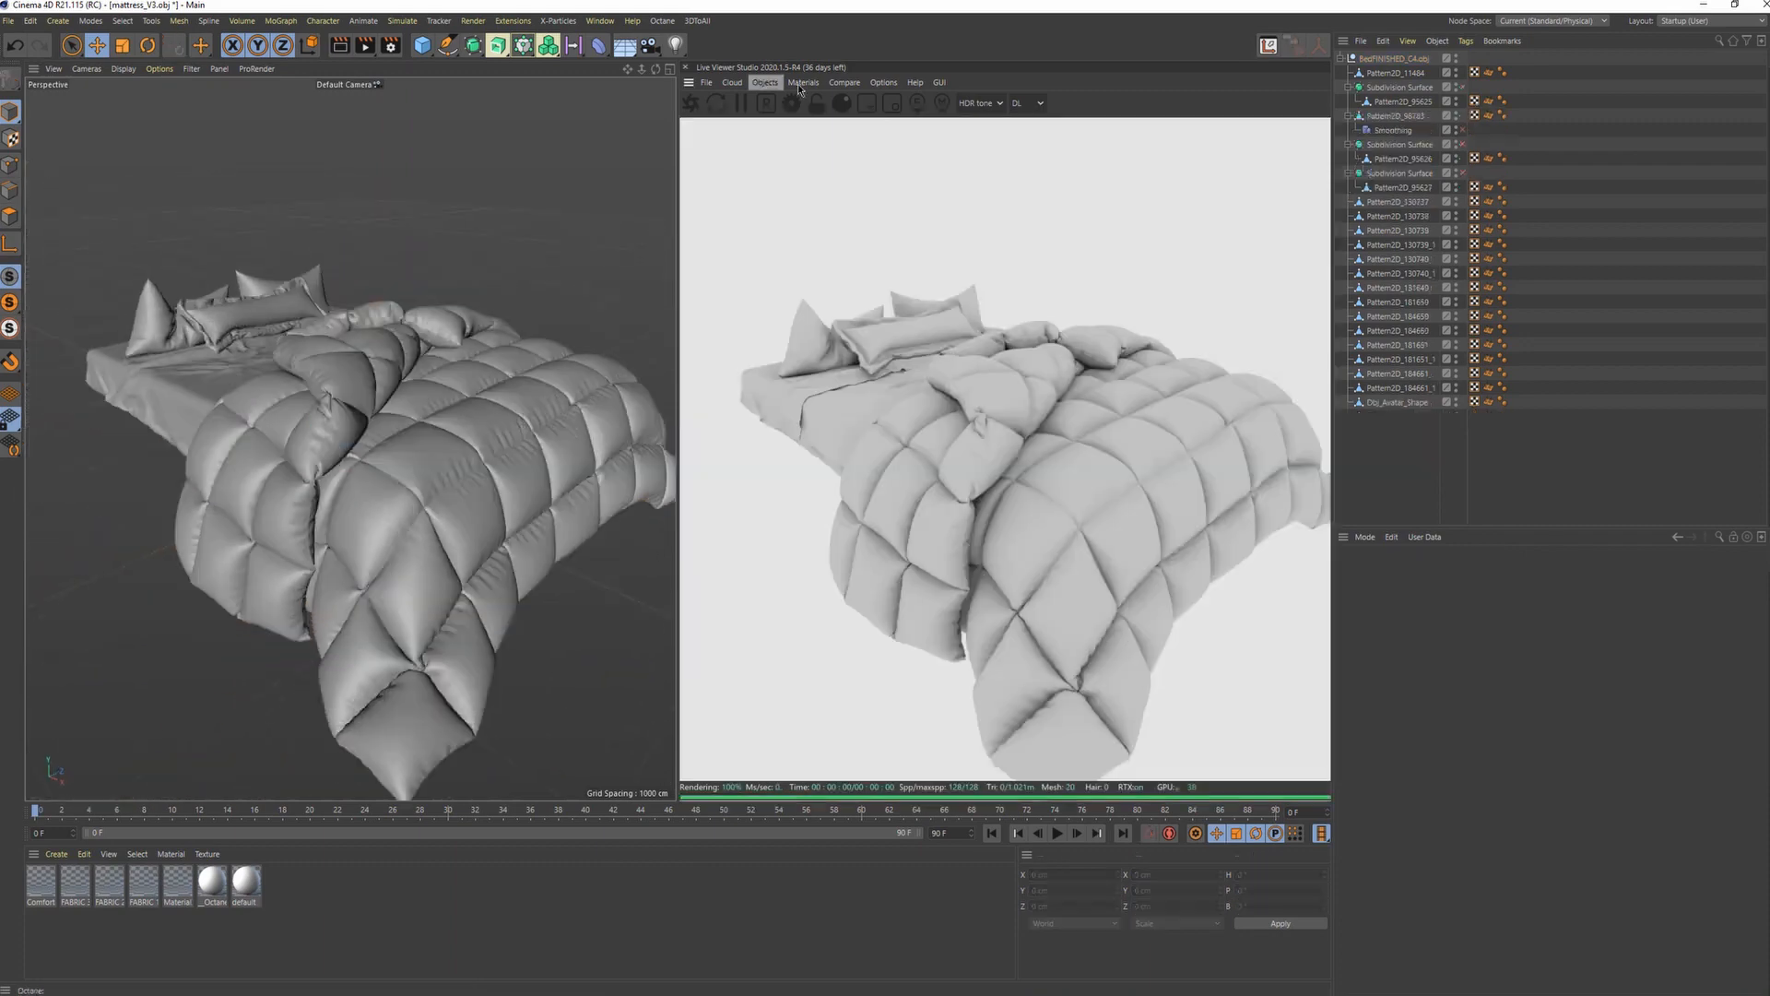
click(799, 85)
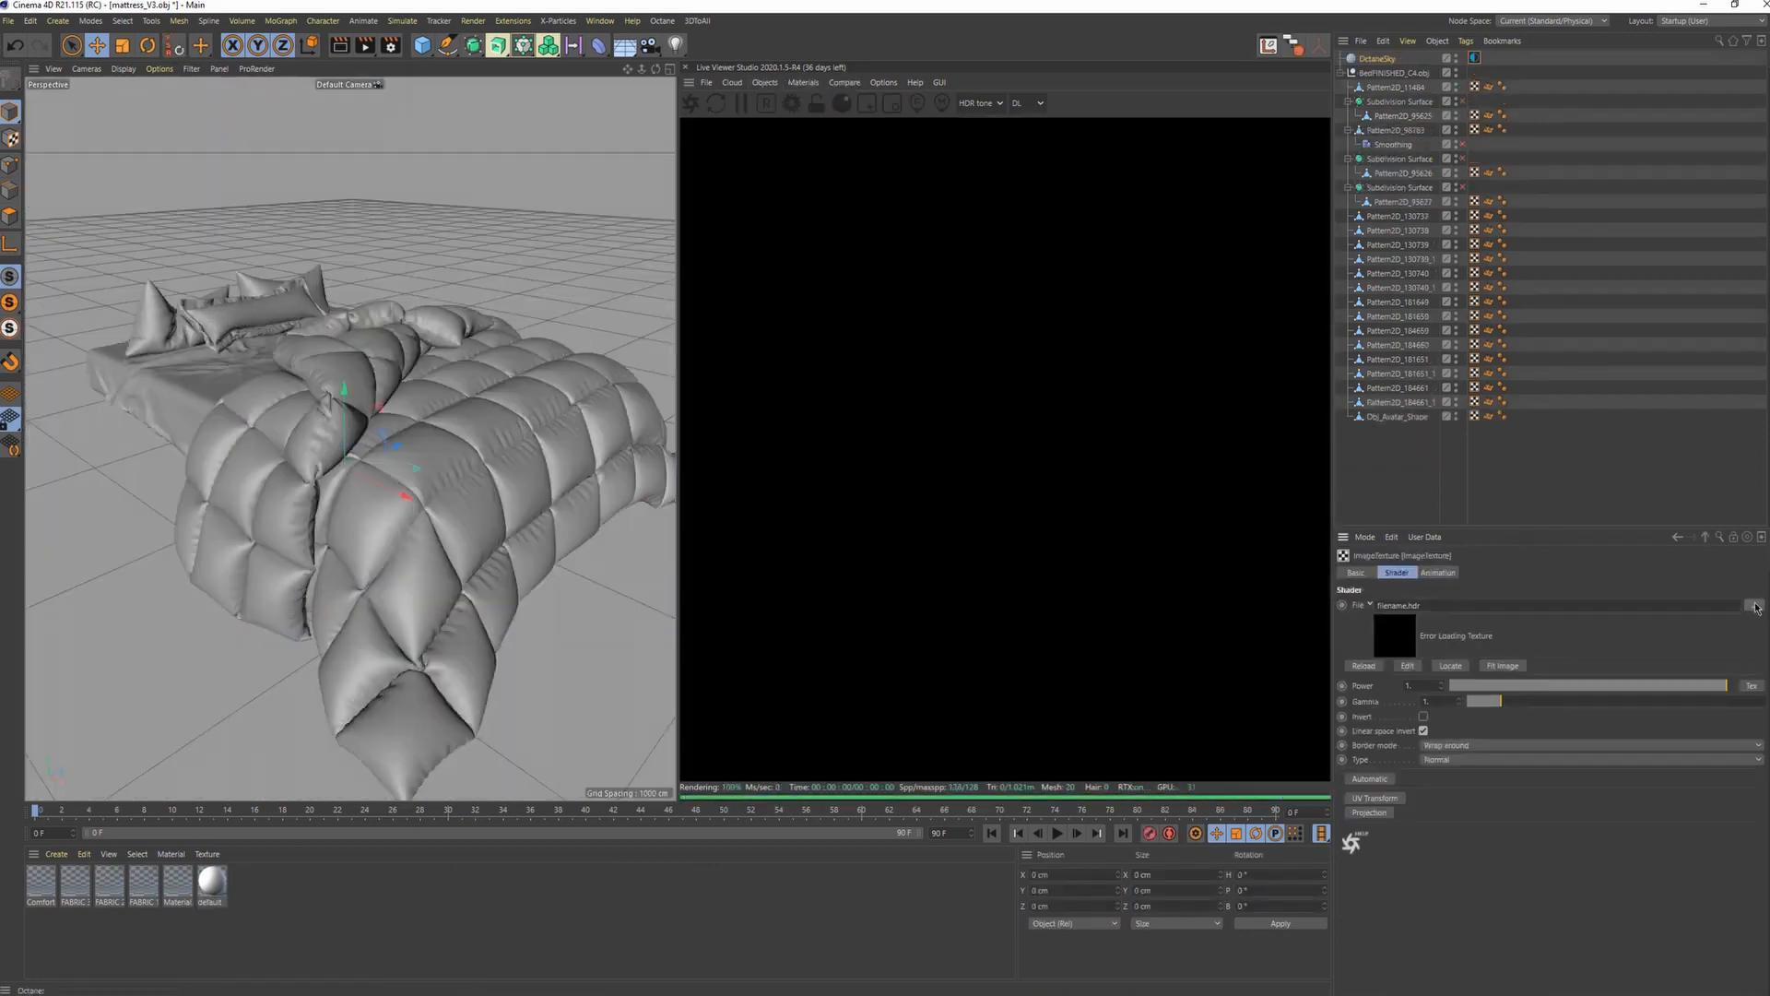
click(803, 85)
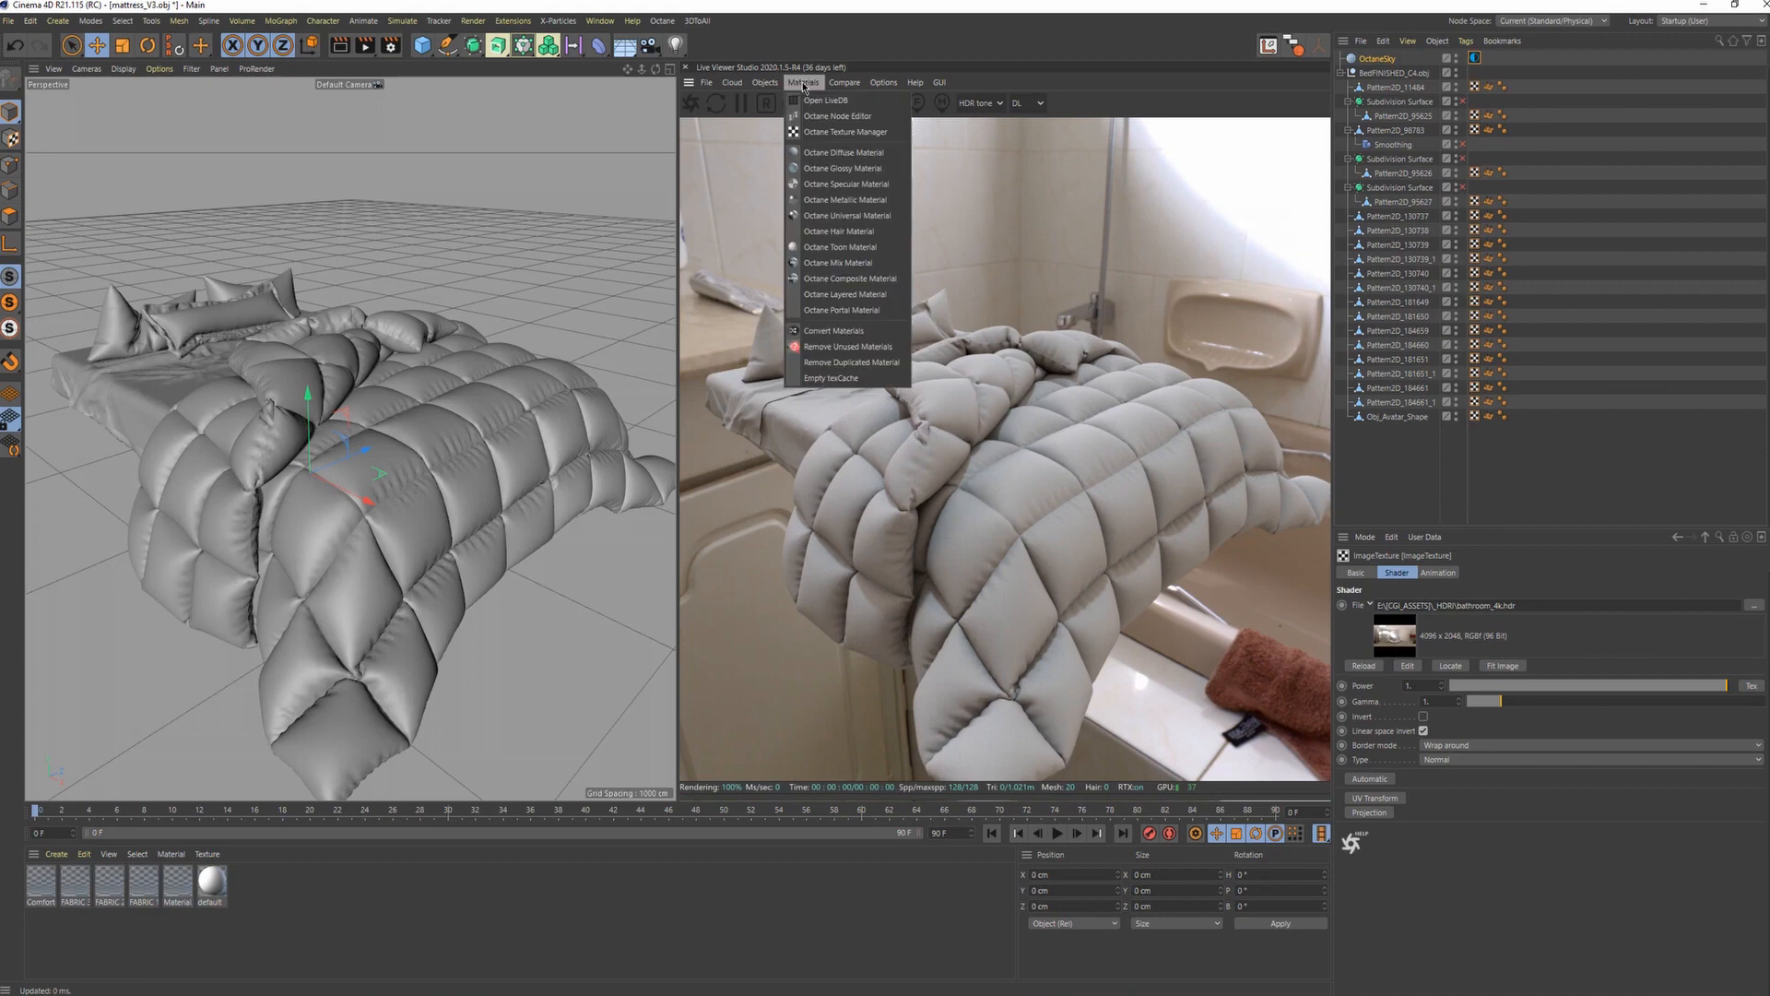
Add a second Octane HDRI environment with a white Color texture and set its type to Visible environment.
mouse_move(776, 85)
click(774, 134)
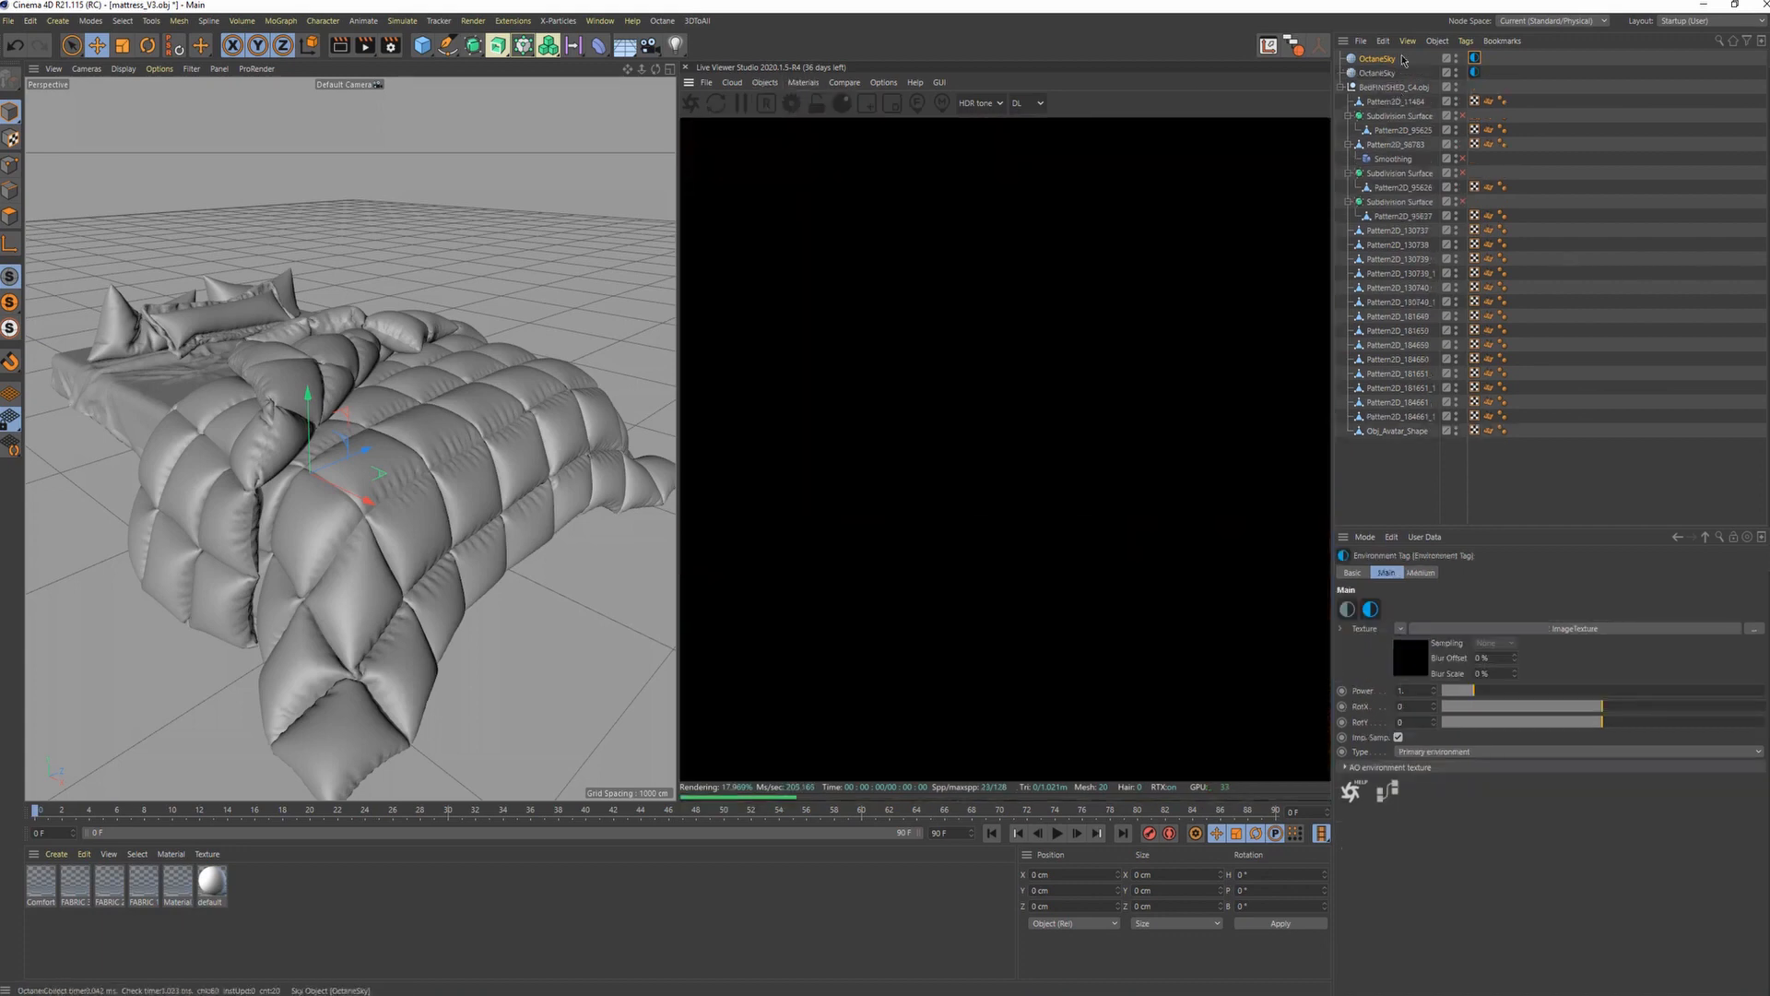
click(1402, 629)
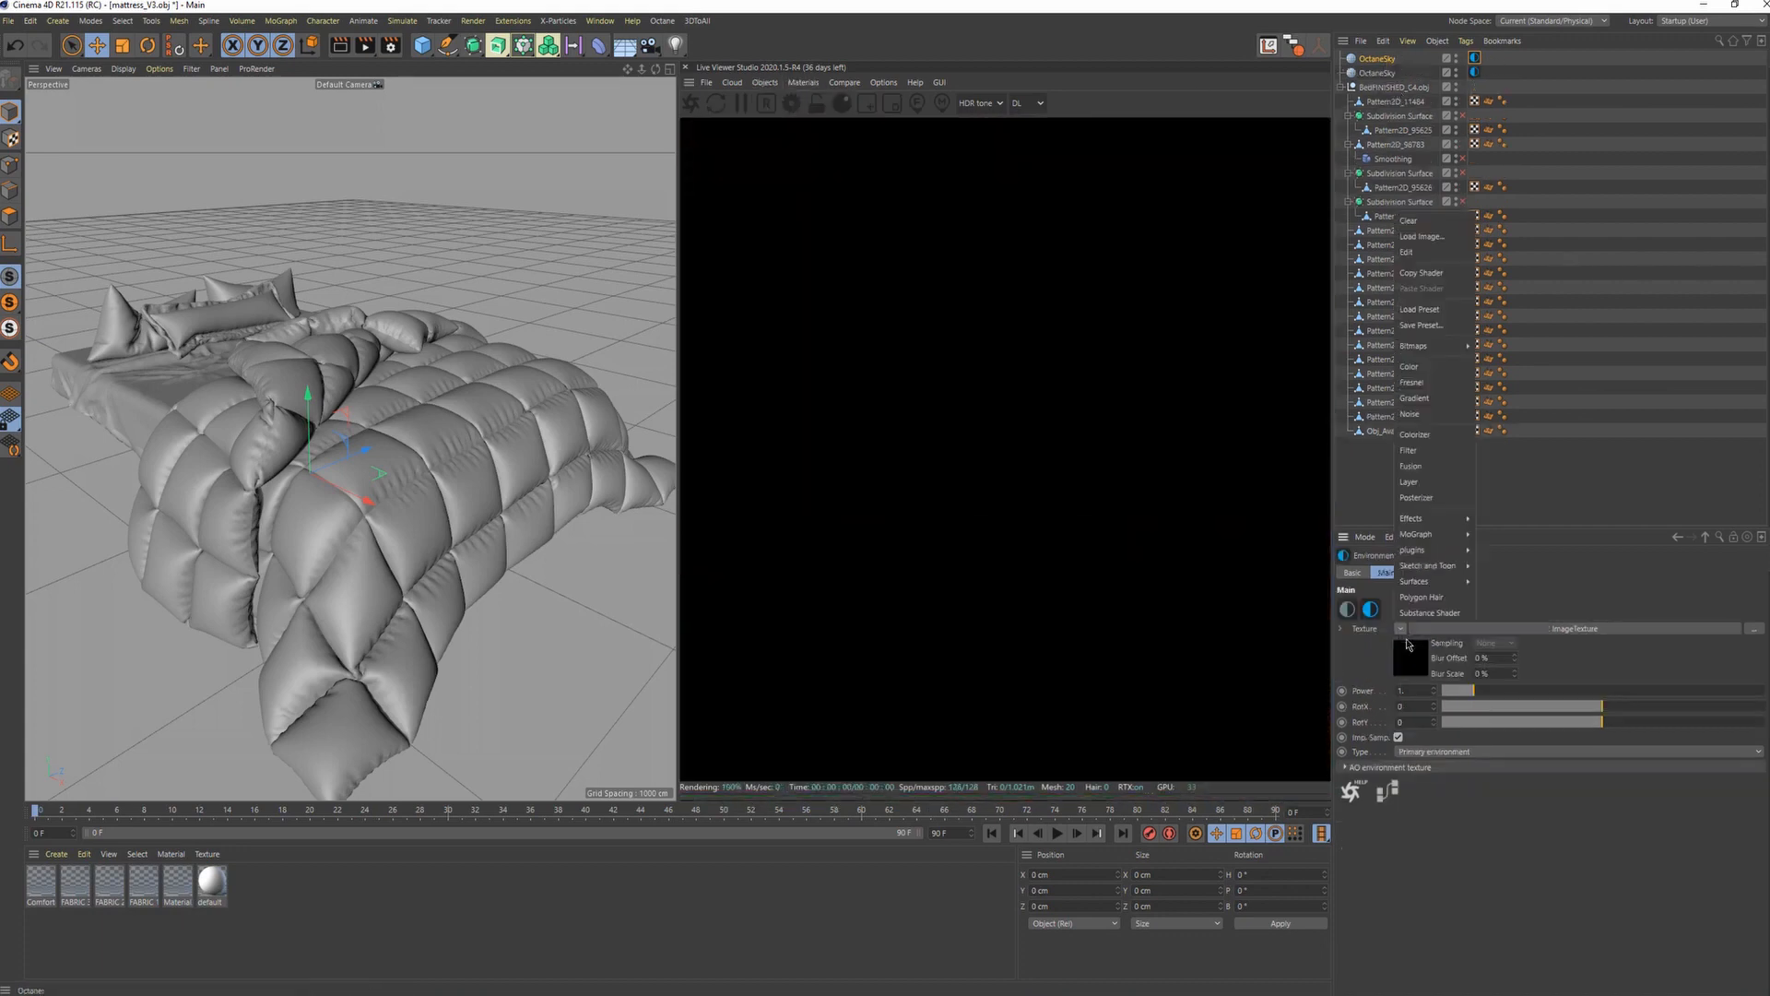
click(1416, 383)
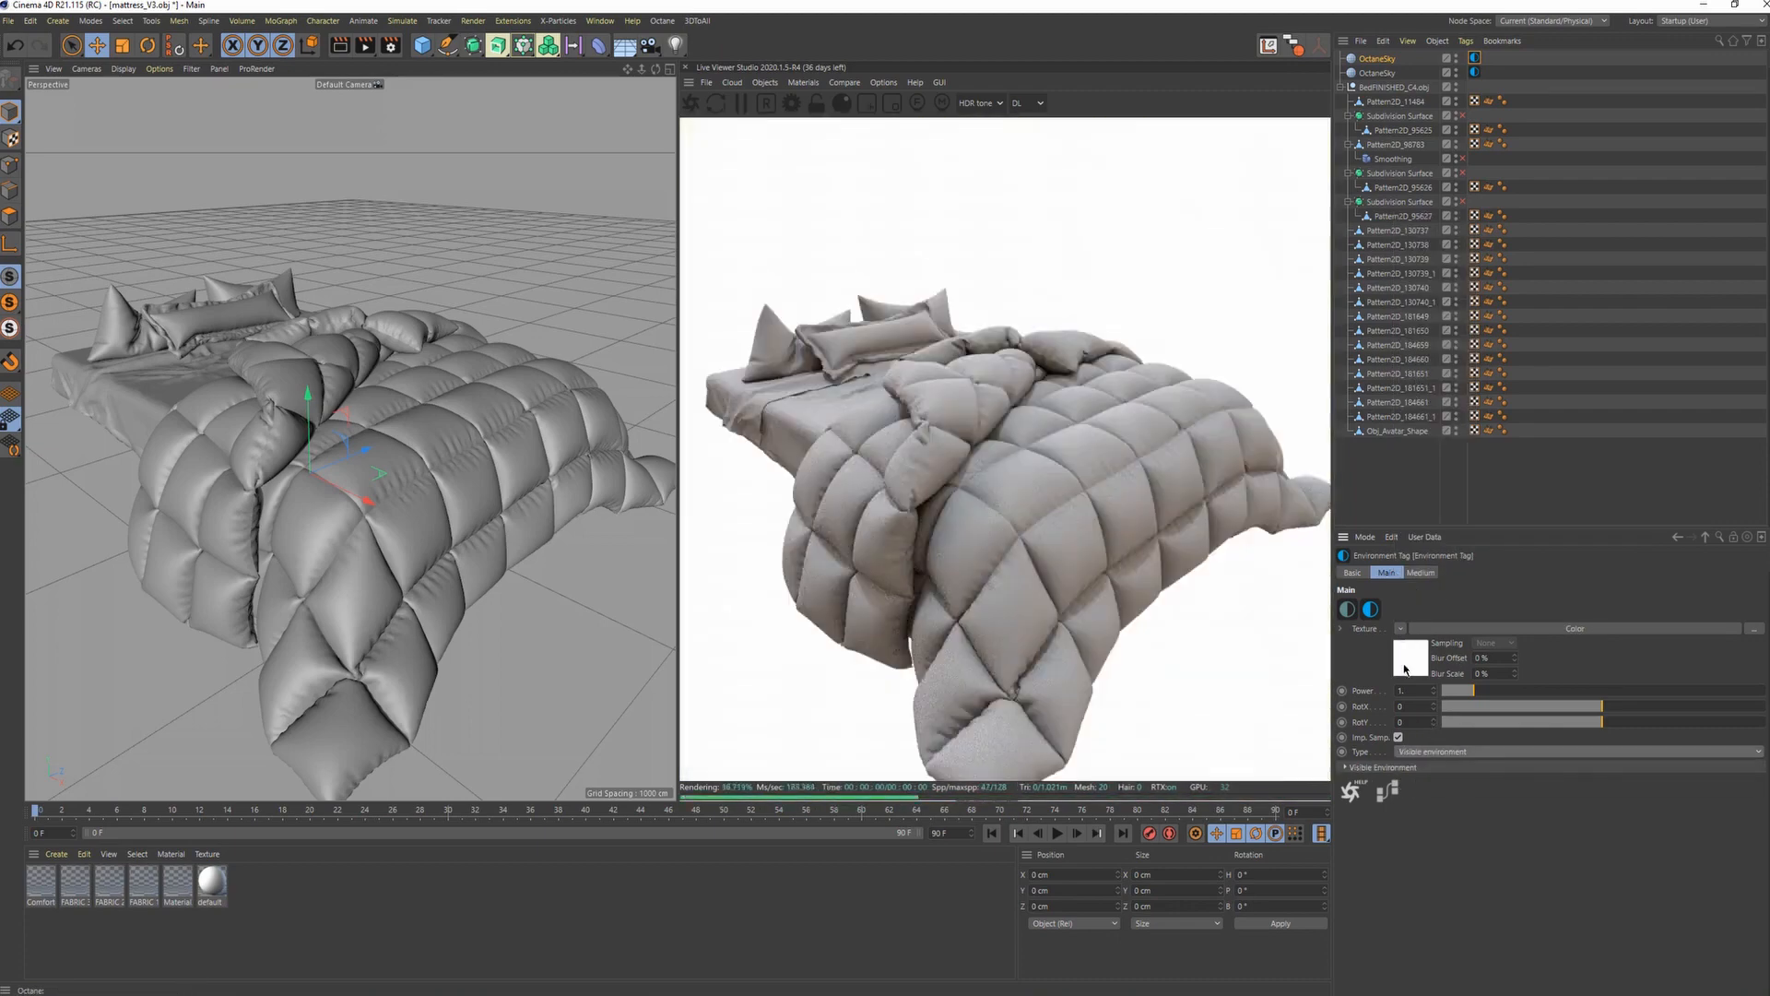
click(1406, 669)
click(1510, 757)
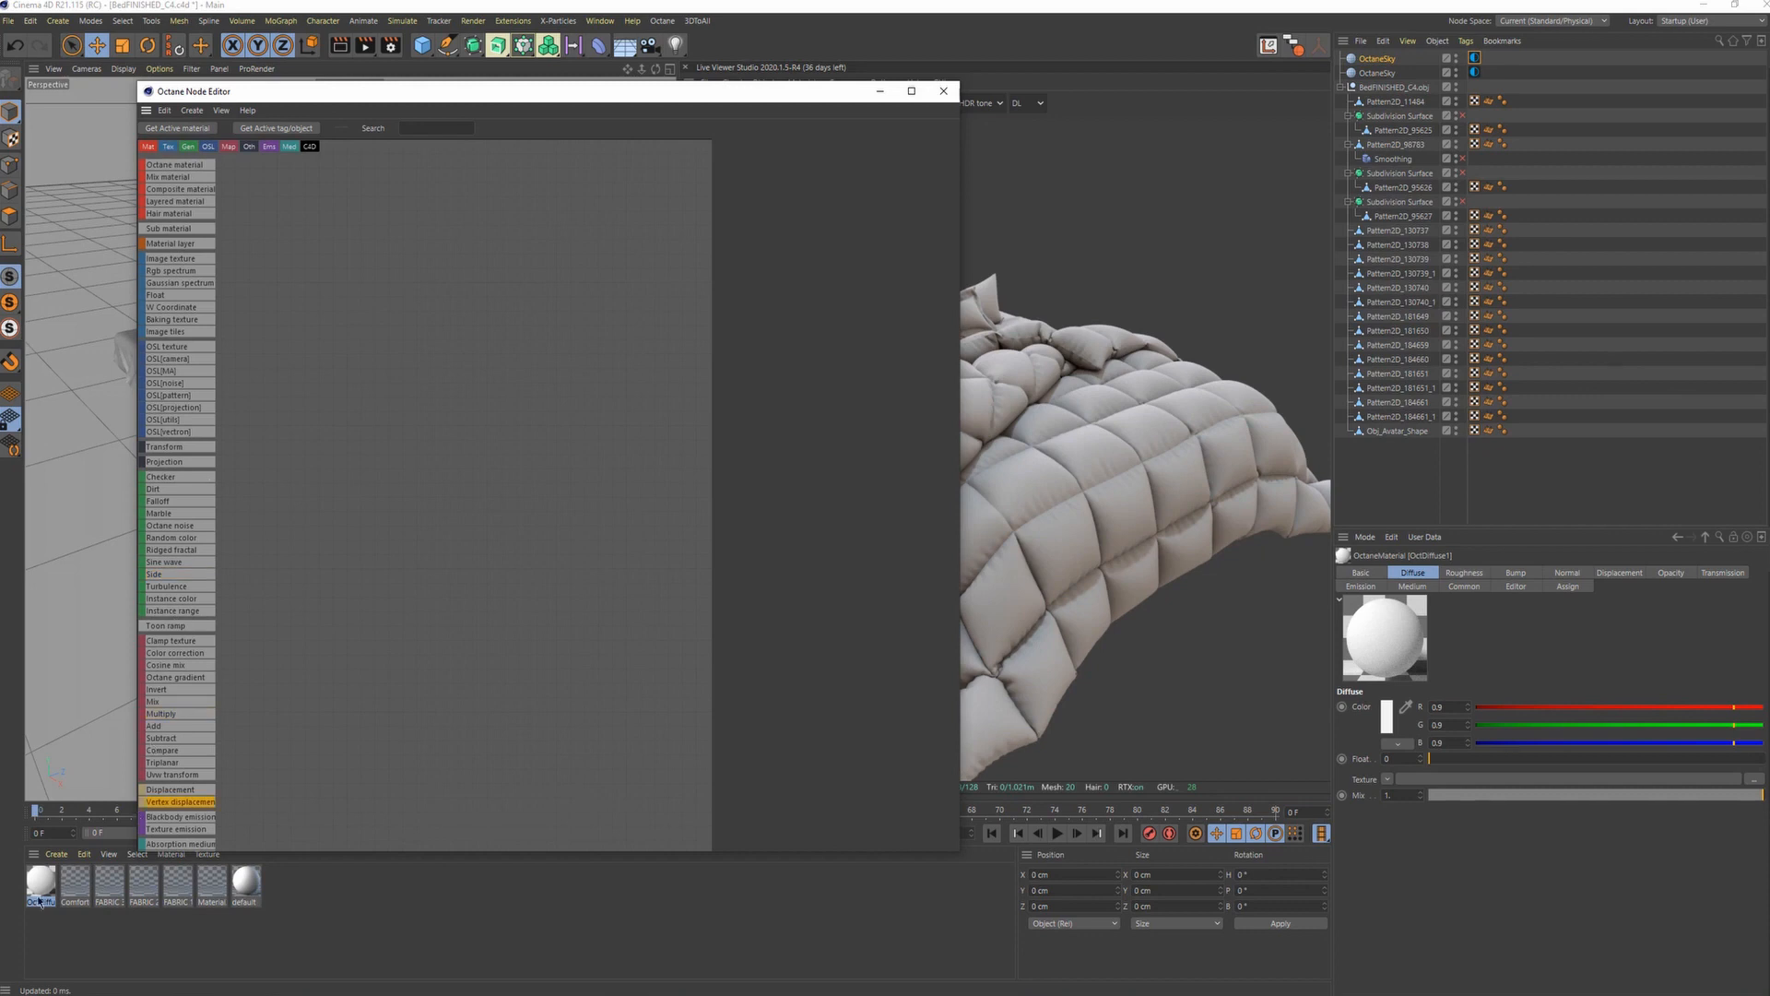
Connect image textures for base color, roughness and normal from the Experimental Bonus 8 fabric folder to OctDiffuse1, declining to copy them to the project.
drag(39, 900, 473, 389)
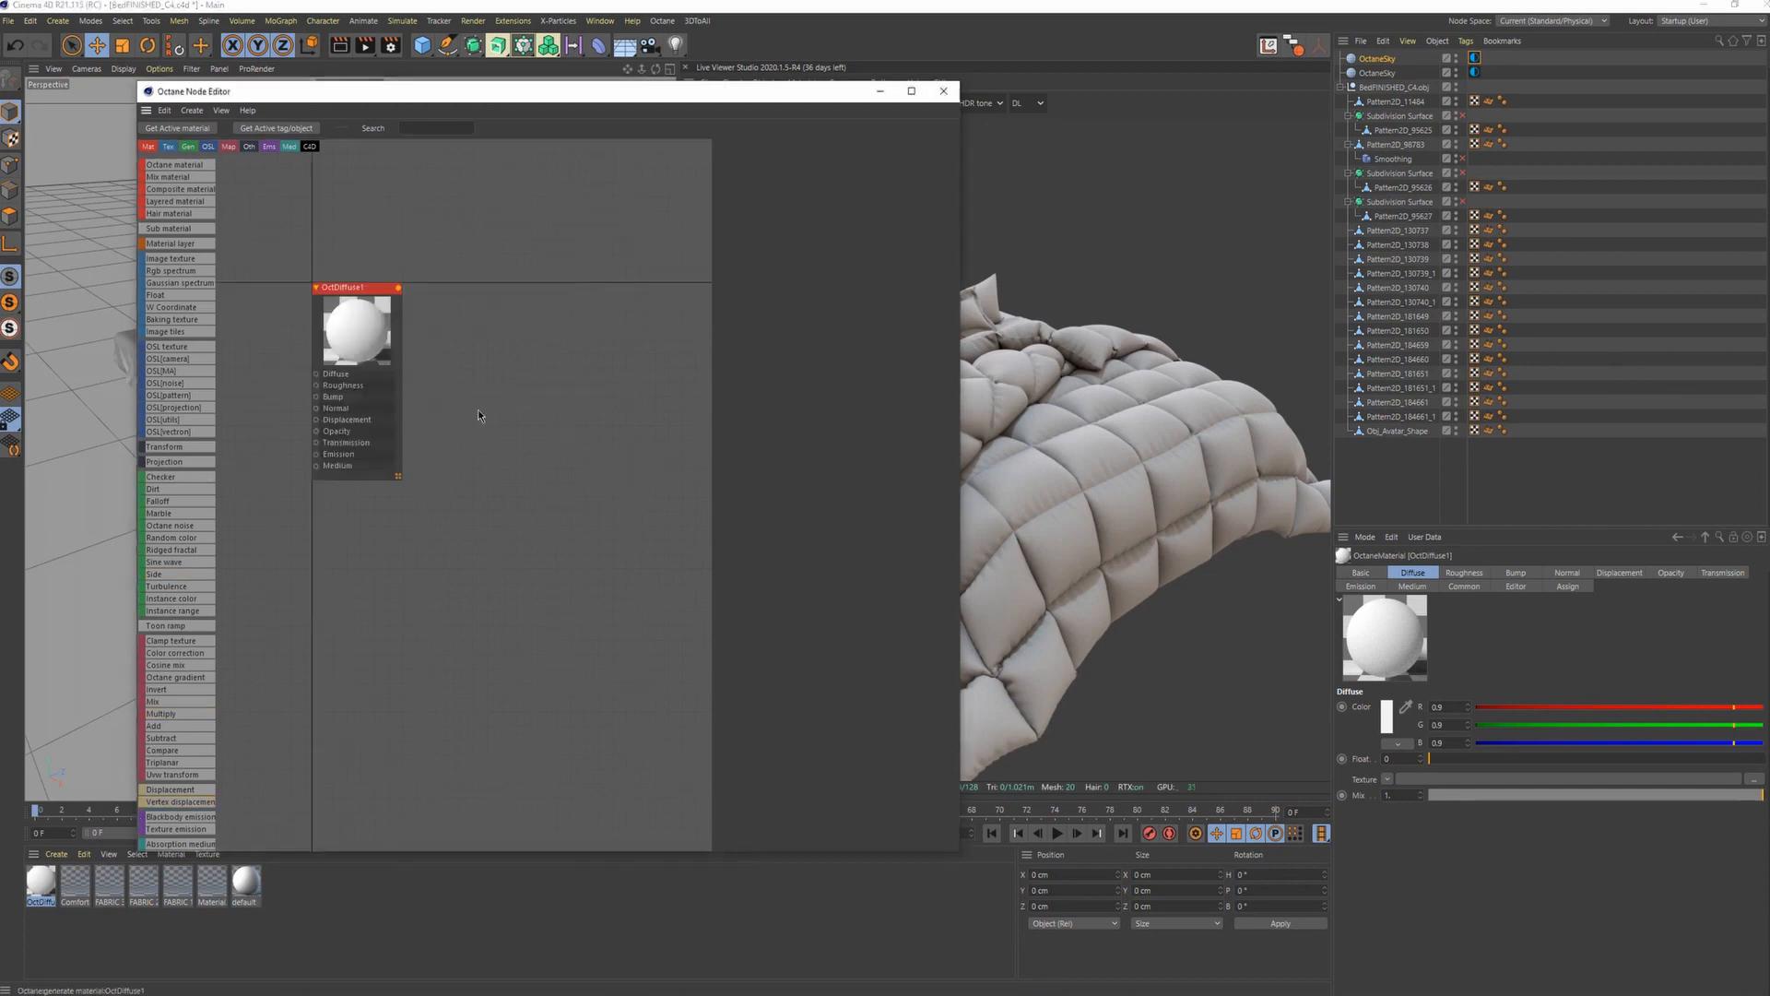
drag(182, 260, 348, 406)
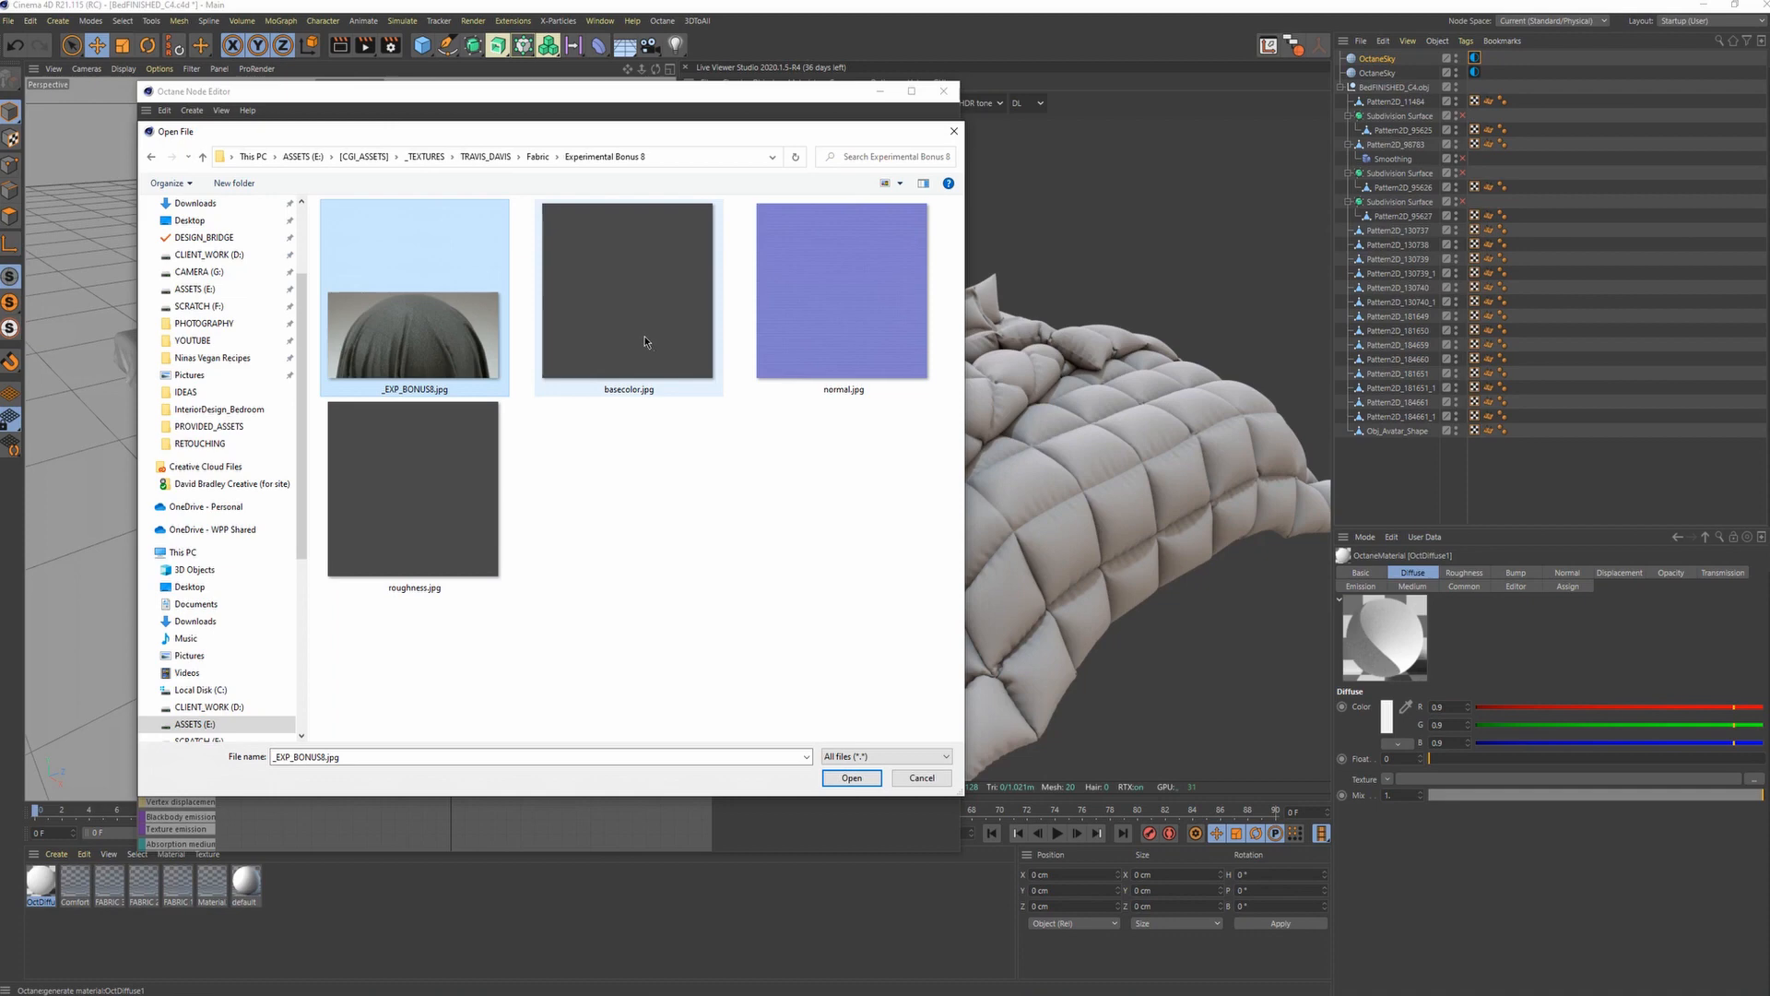
click(644, 337)
click(855, 354)
click(466, 528)
click(853, 378)
click(851, 778)
click(993, 567)
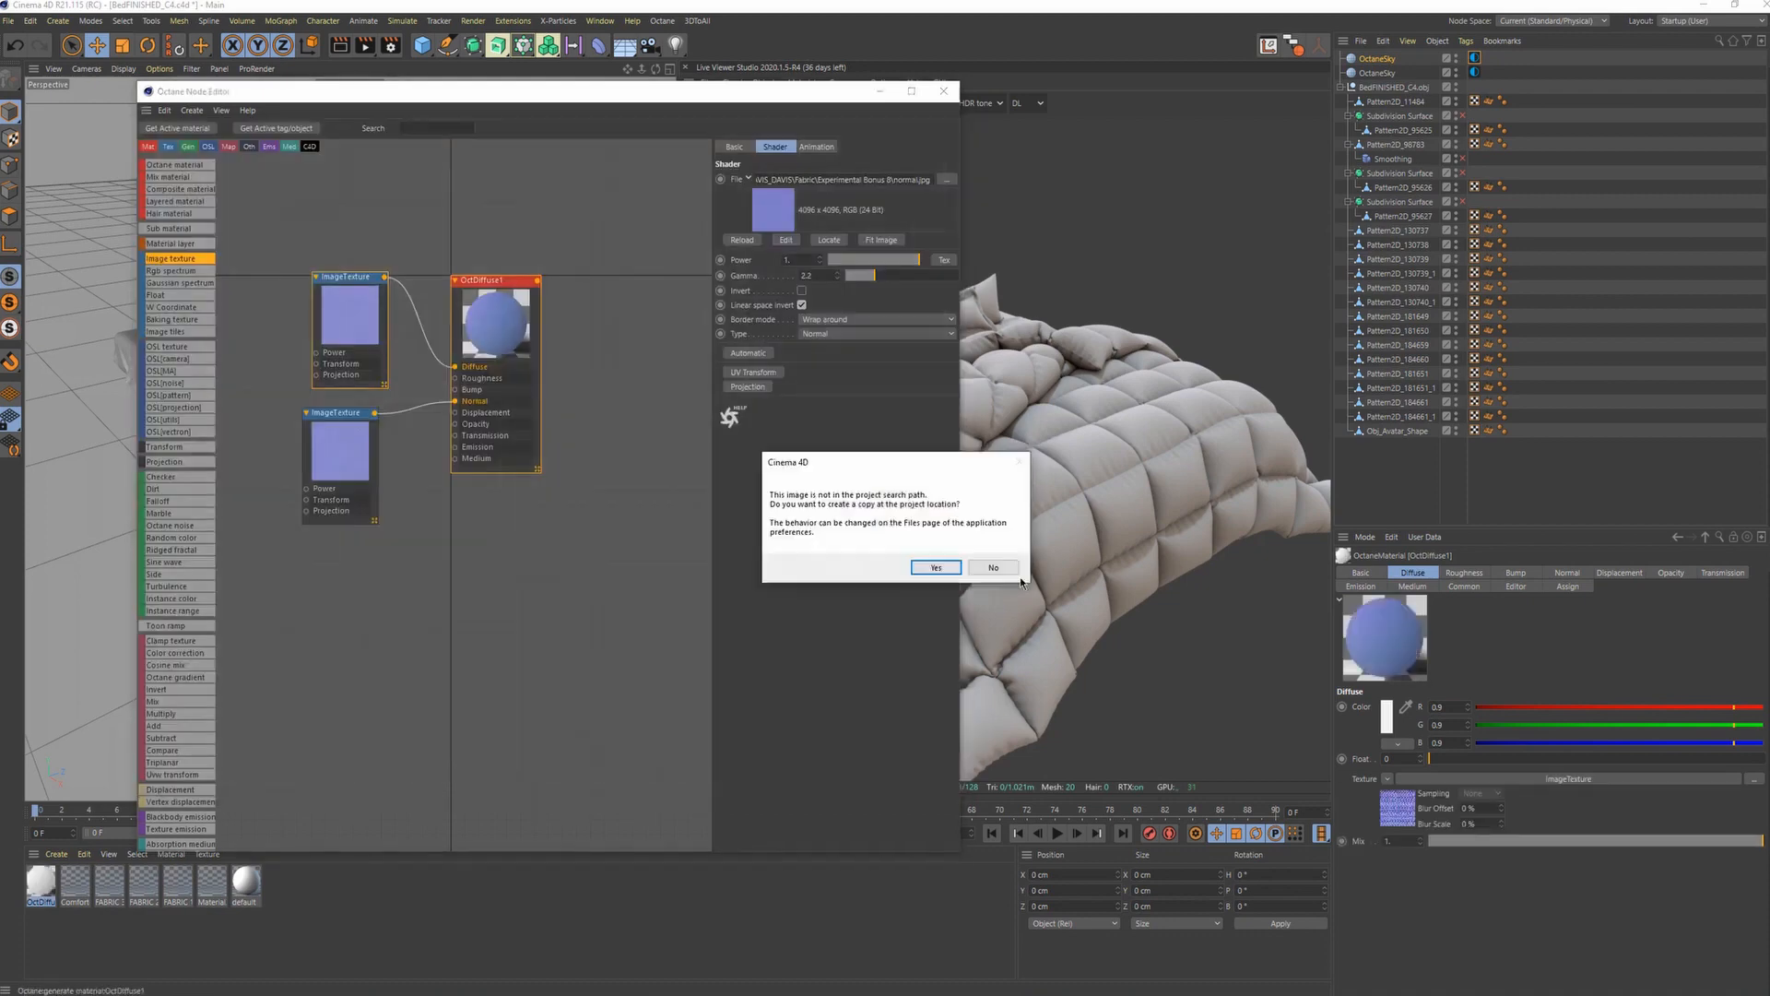
click(1013, 571)
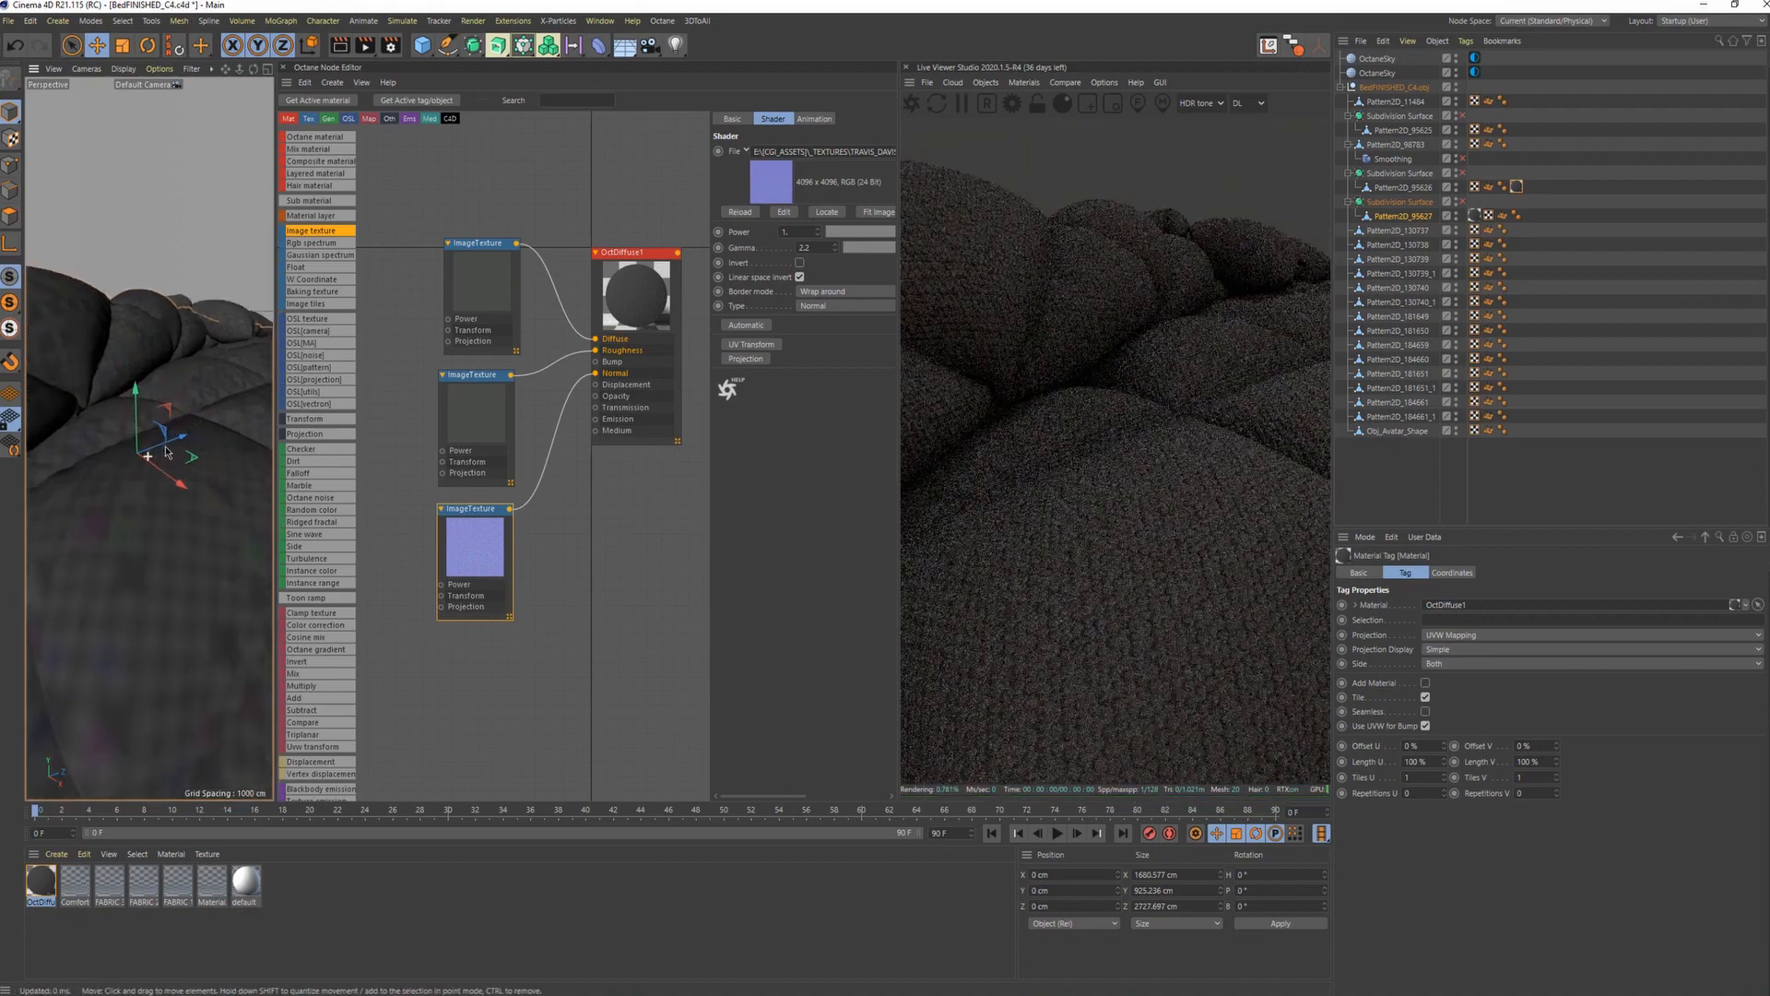
Try TD_FABRIC56_normal.jpg as the material's normal map.
alt+drag(155, 470, 152, 462)
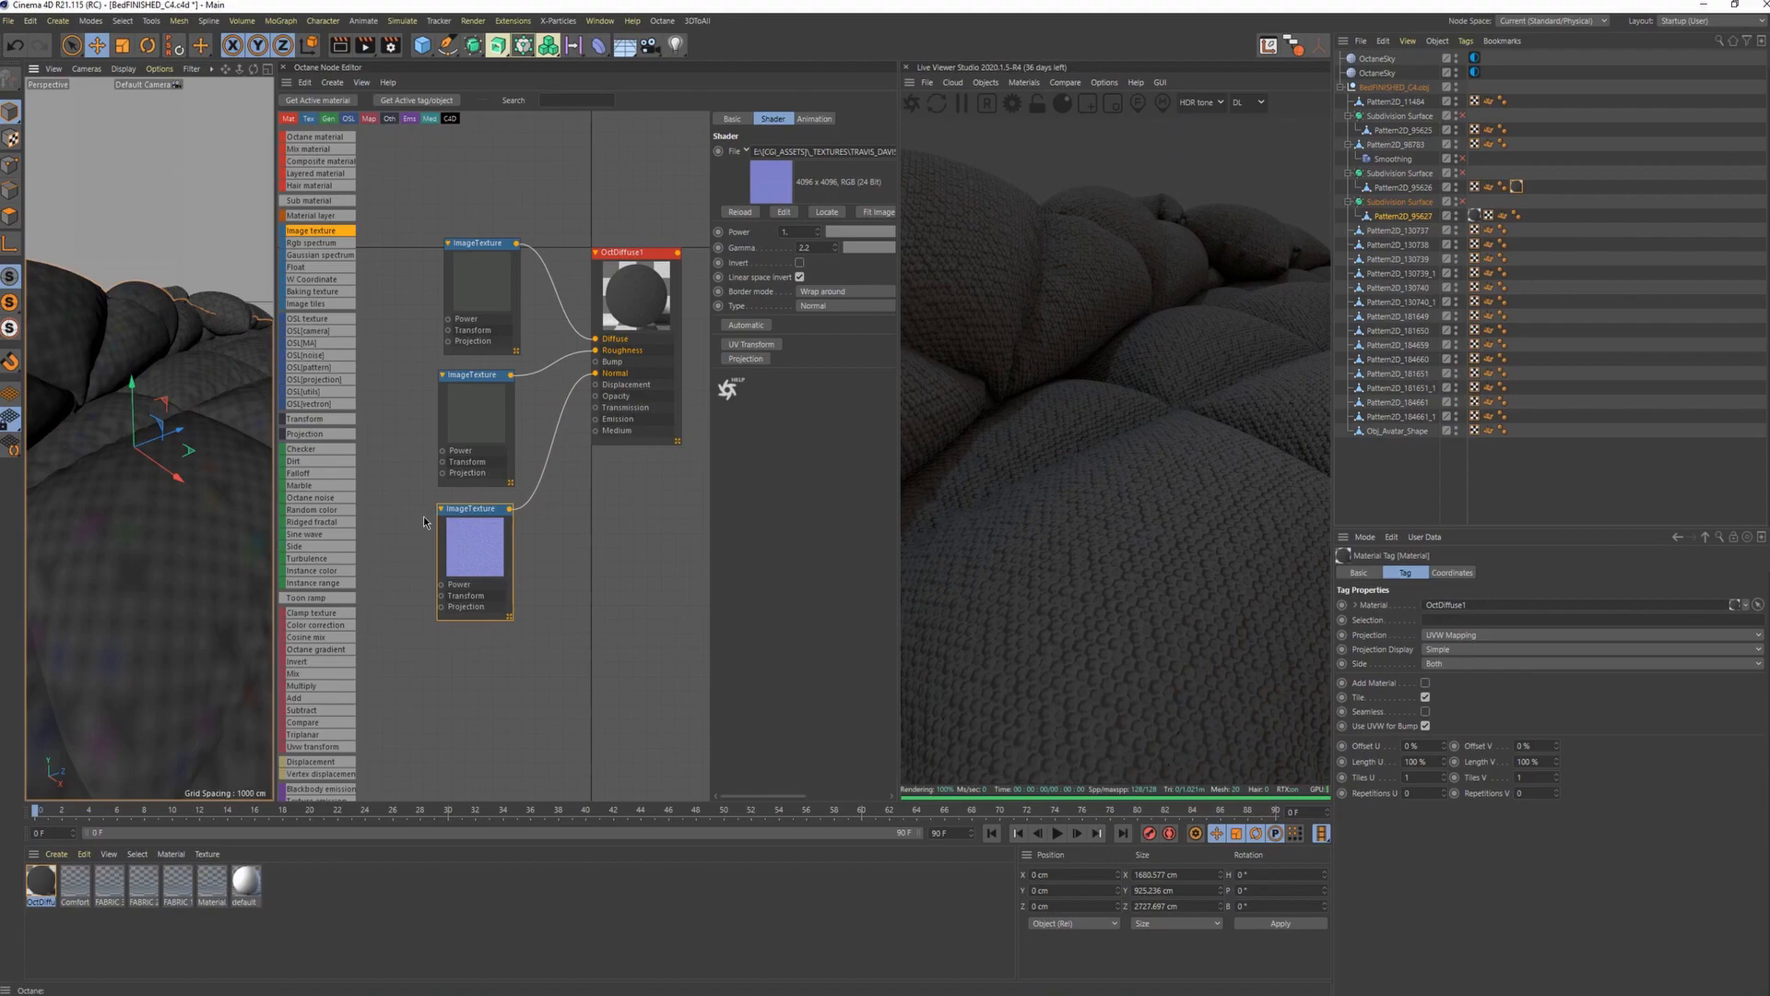
drag(712, 179, 636, 178)
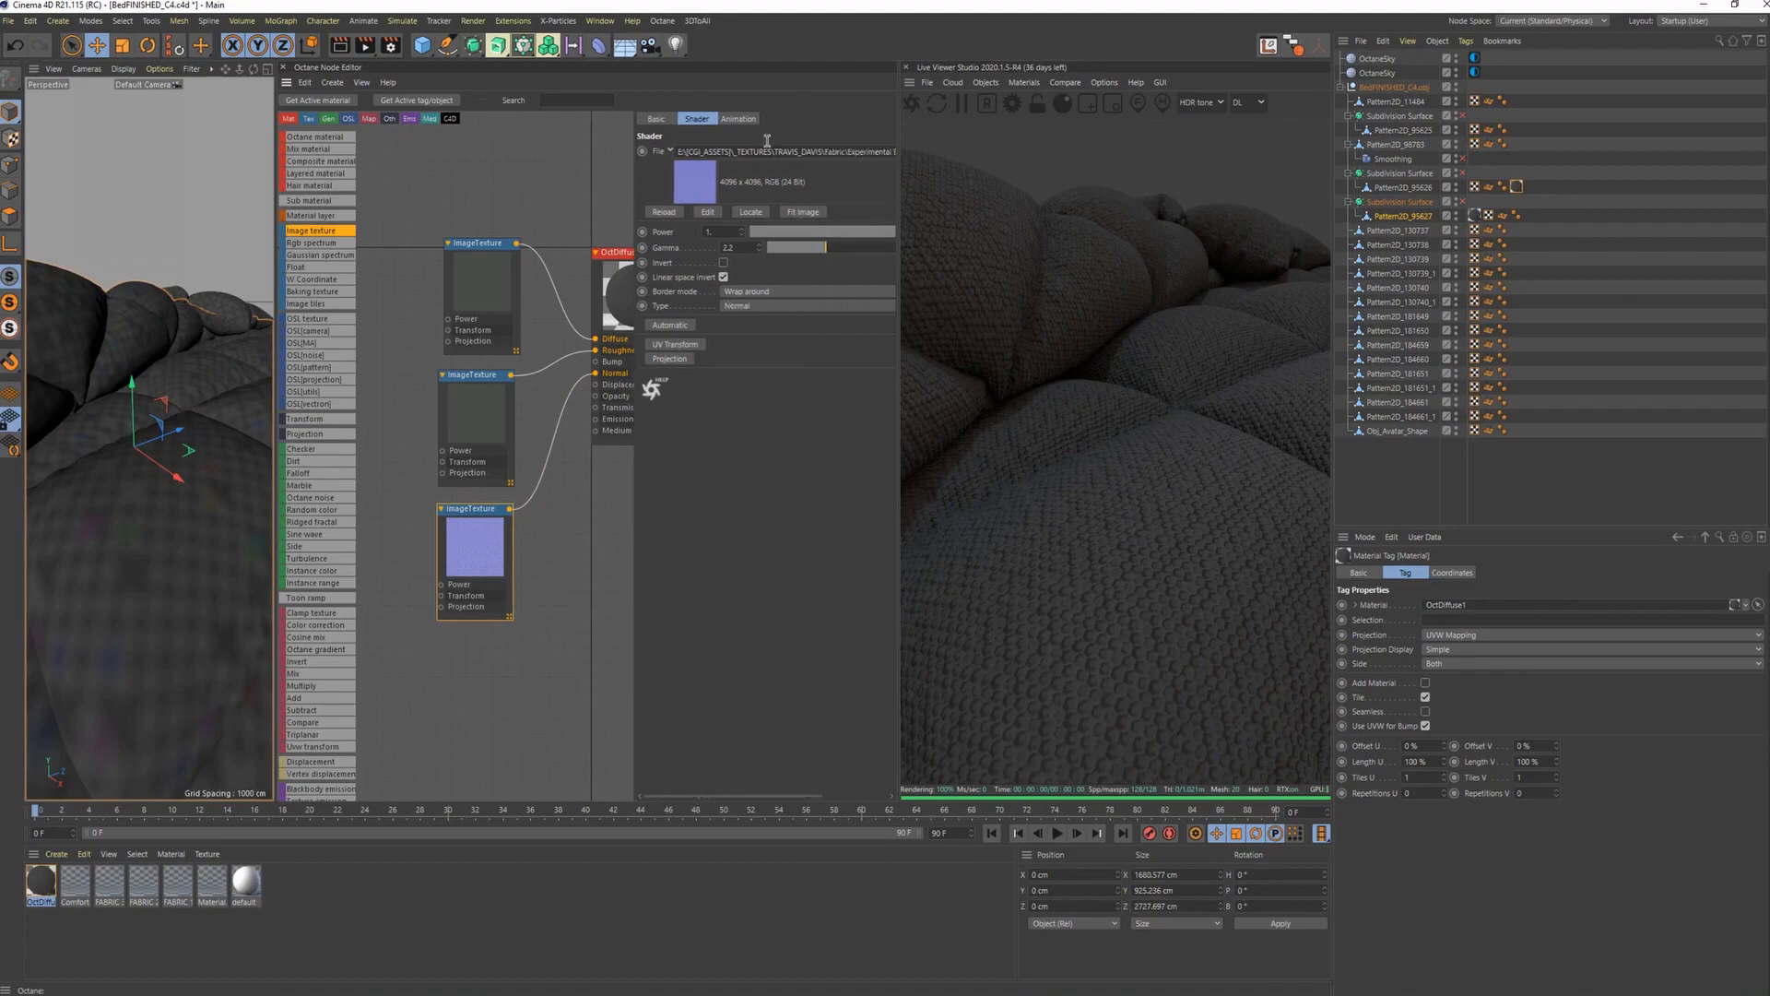
click(884, 151)
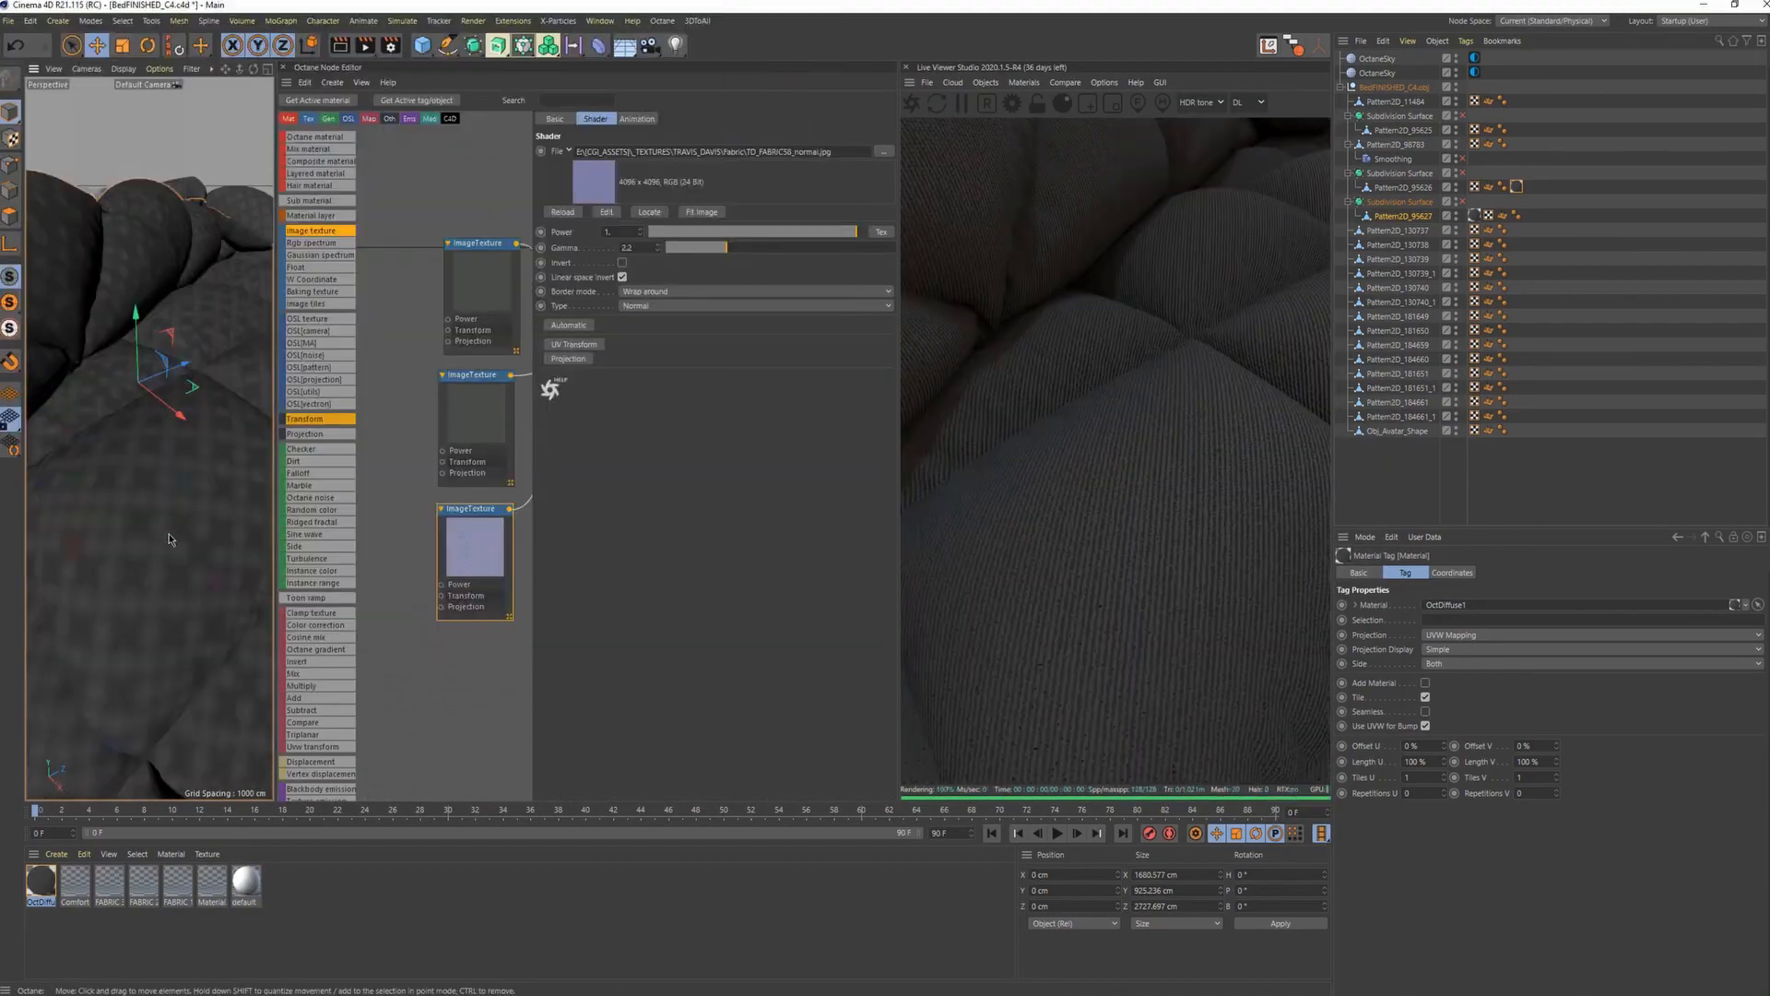
Replace the material's image textures with the Quixel furniture fabric maps and invert the diffuse texture.
alt+drag(169, 539, 168, 532)
alt+right_drag(160, 530, 103, 526)
alt+drag(138, 517, 139, 507)
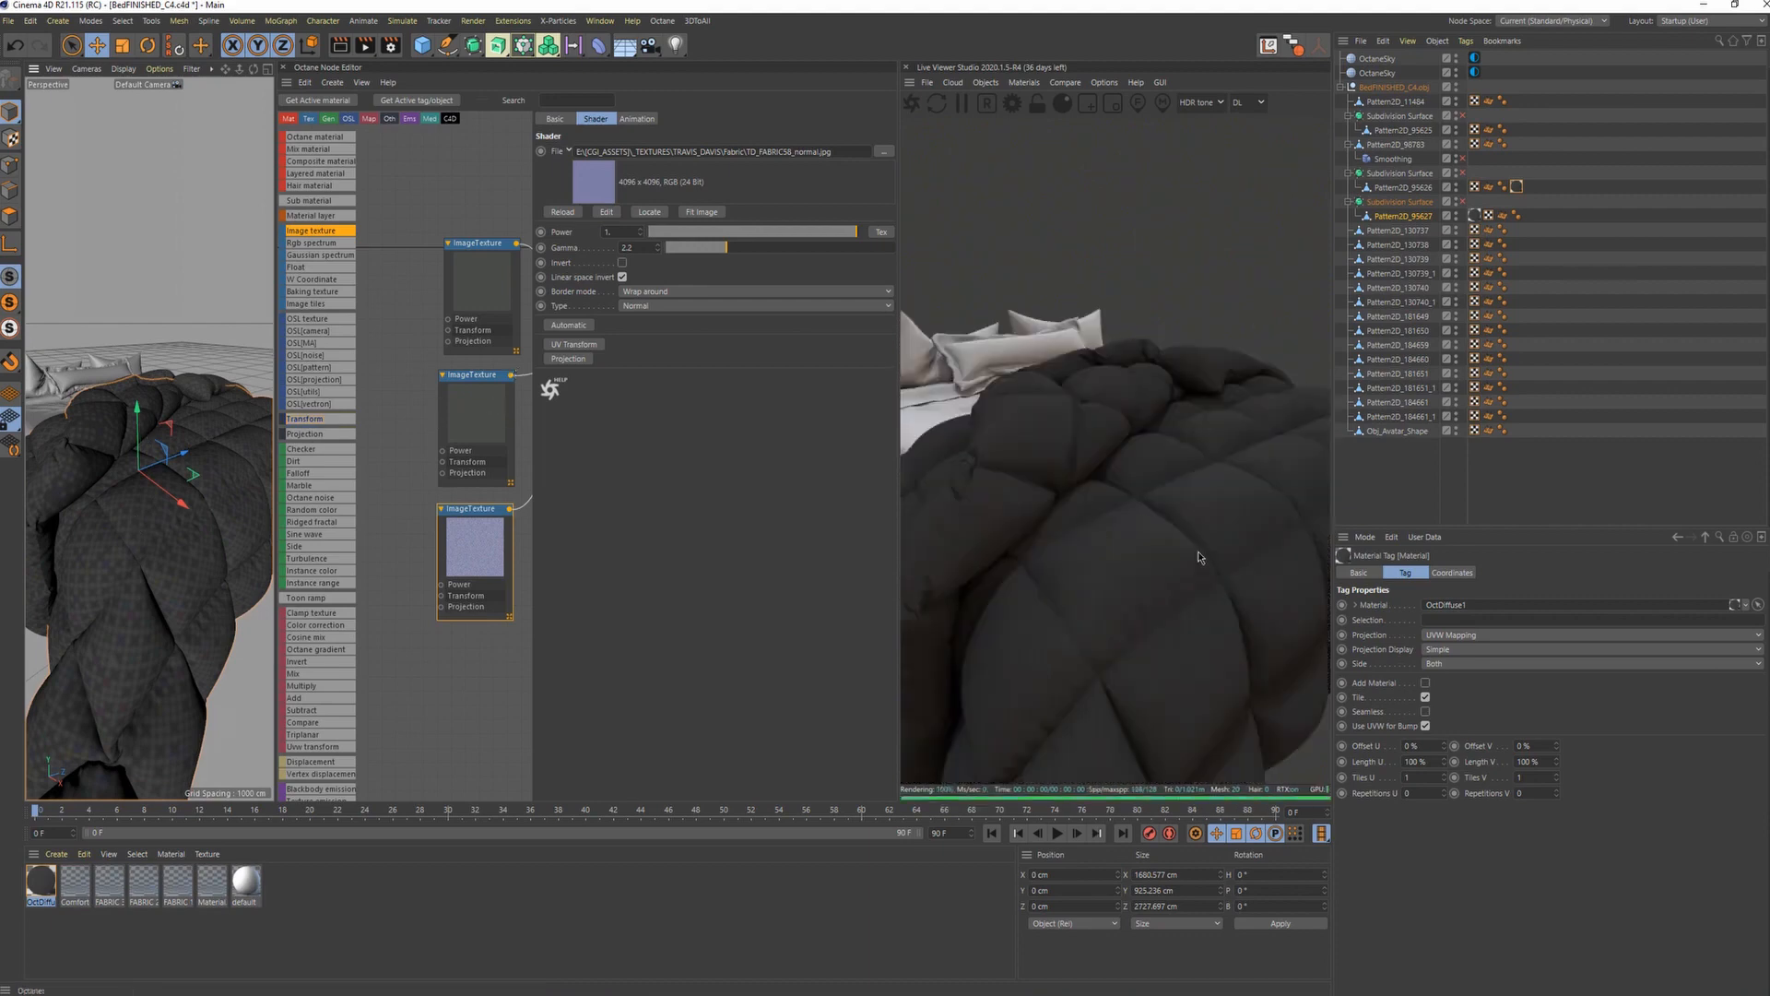
middle_drag(483, 376, 498, 380)
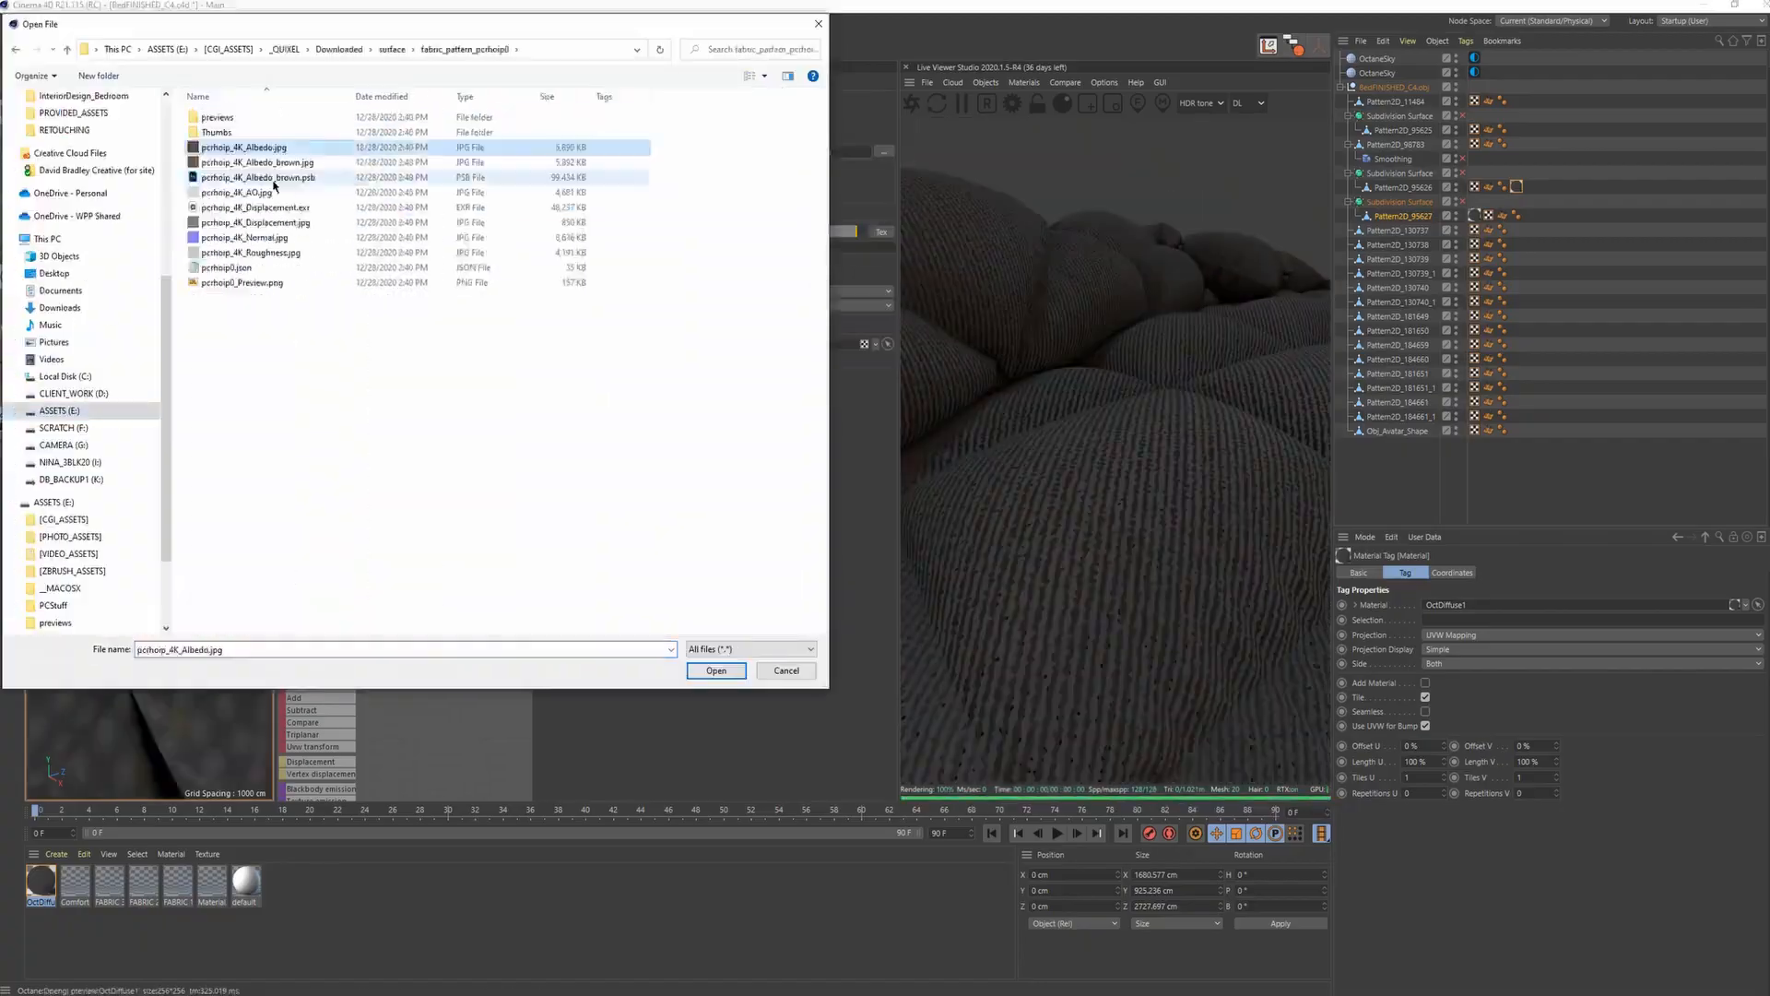
right_click(330, 134)
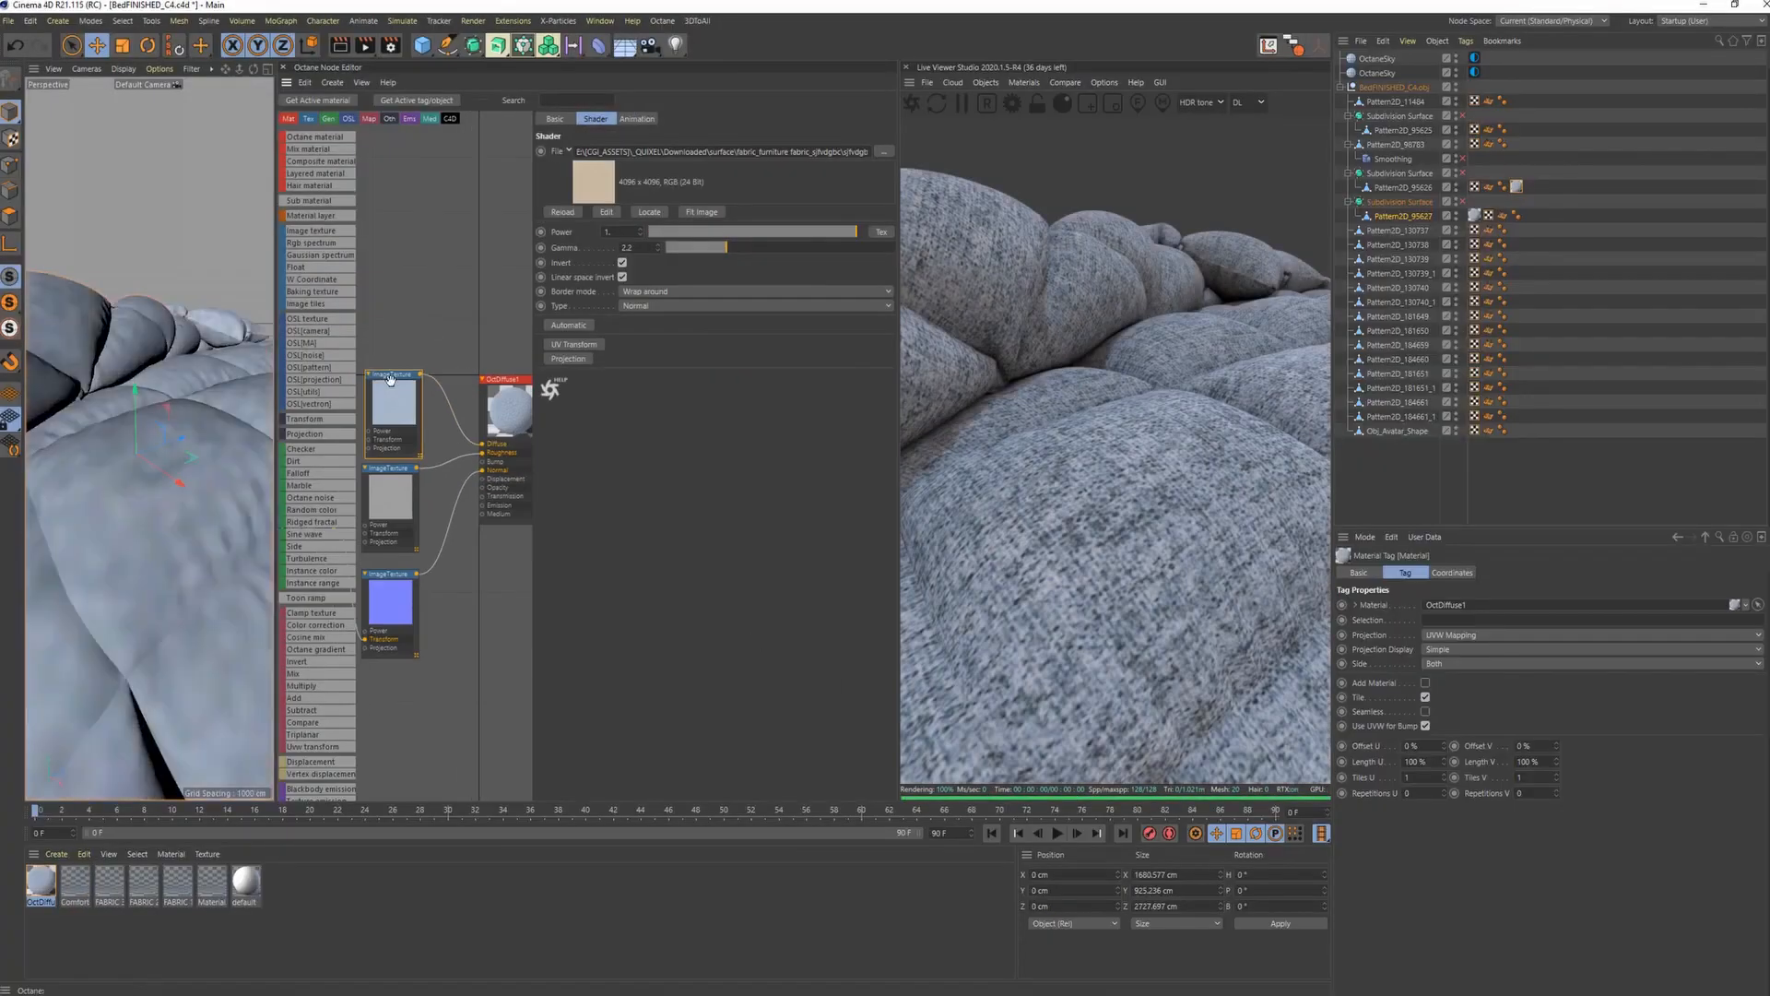
Insert an Octane gradient node between the inverted diffuse image texture and the Diffuse channel of OctDiffuse1.
scroll(390, 379, up, 2)
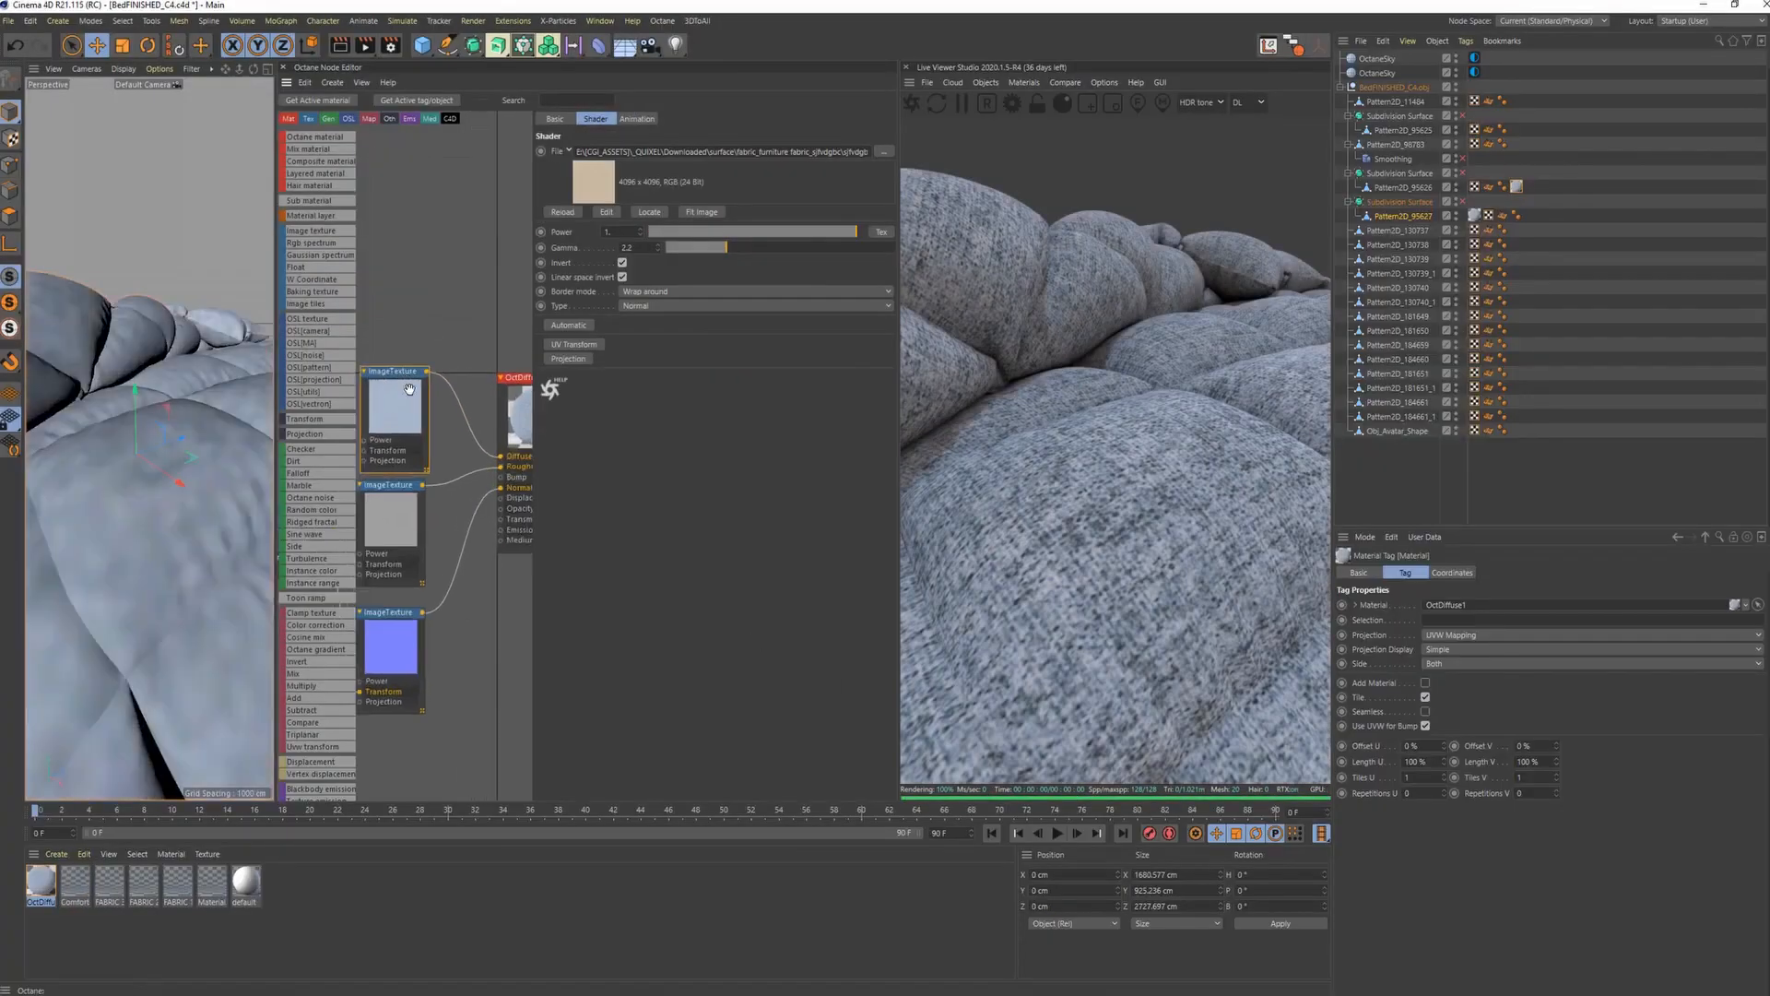
middle_drag(410, 415, 425, 455)
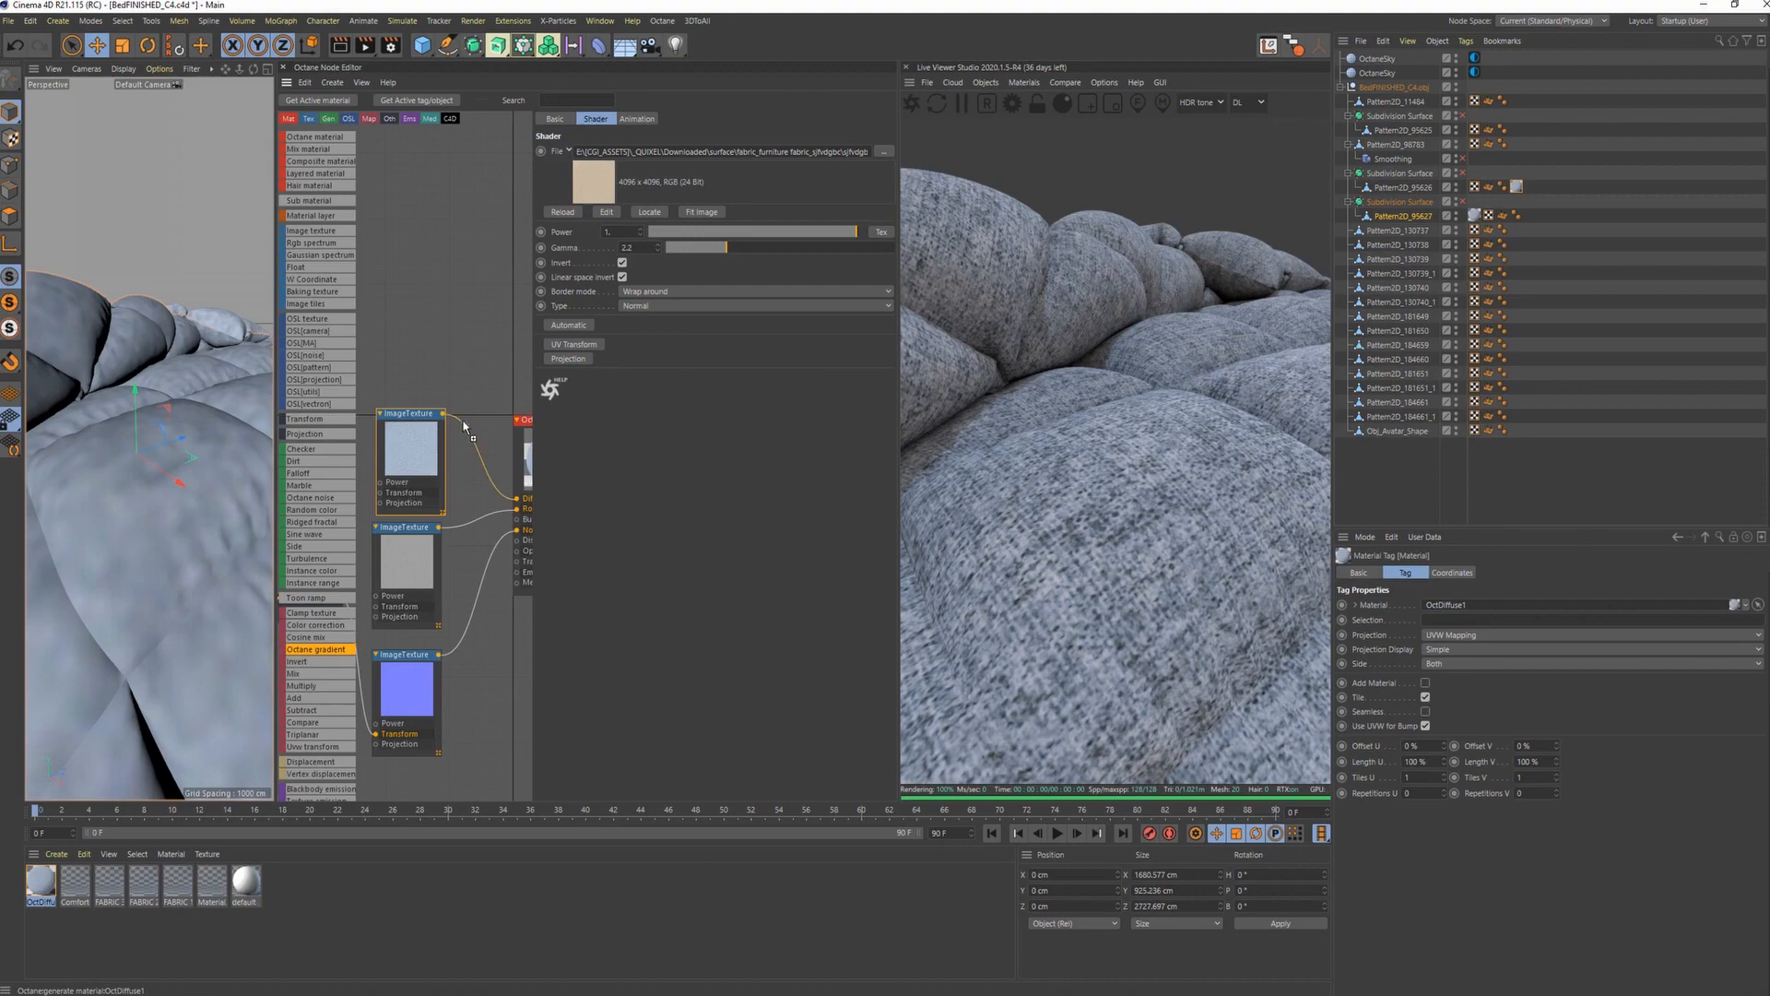
drag(464, 427, 462, 428)
click(458, 428)
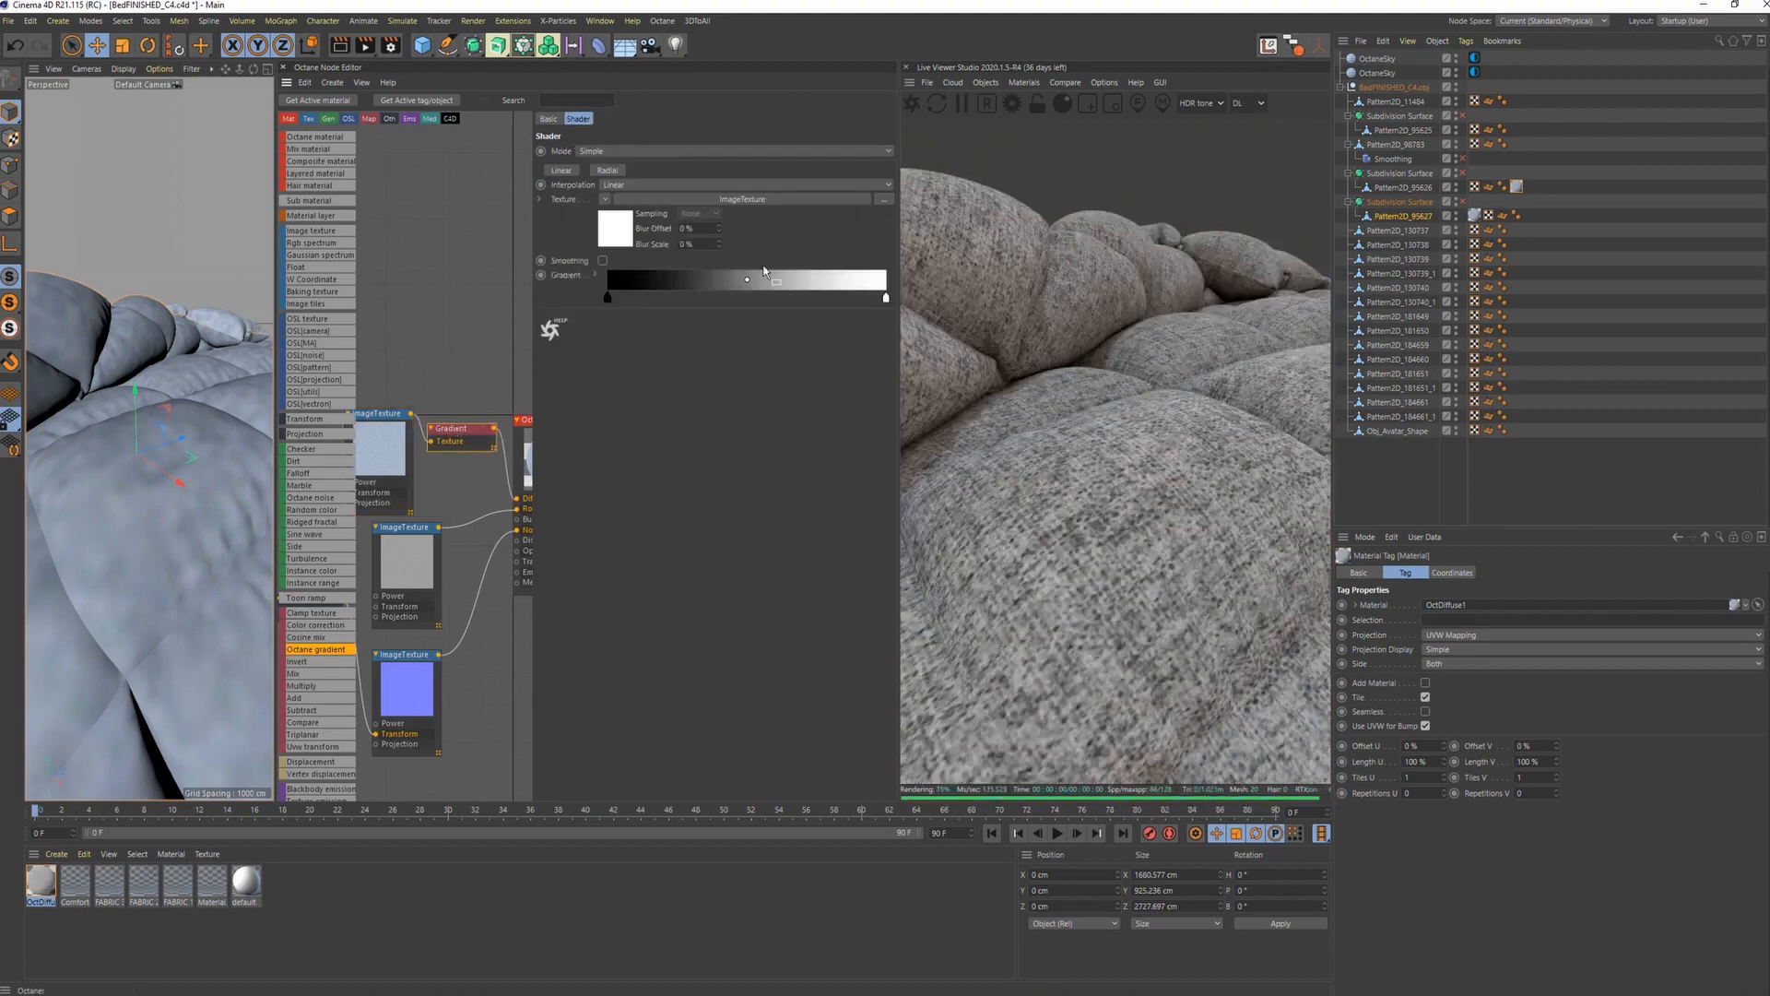
Recolor the gradient's start knot to a warm dark gray at 33% value and its end knot to a medium gray.
double_click(608, 299)
click(595, 345)
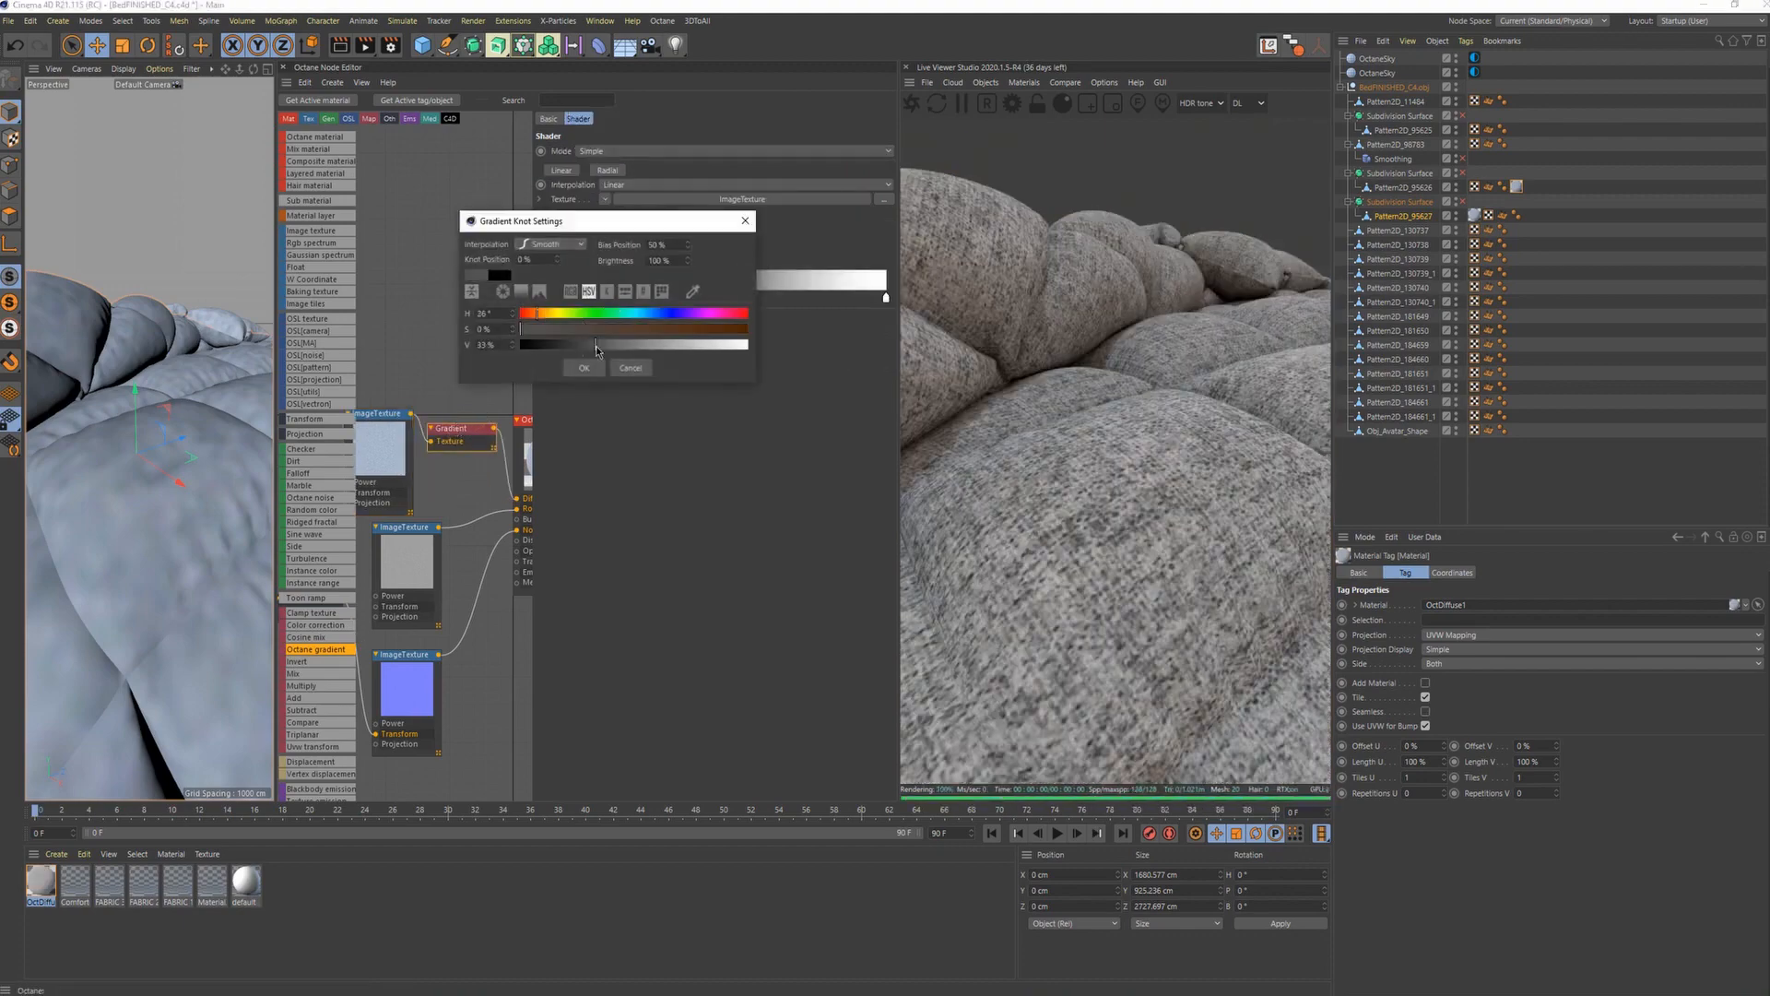
click(584, 368)
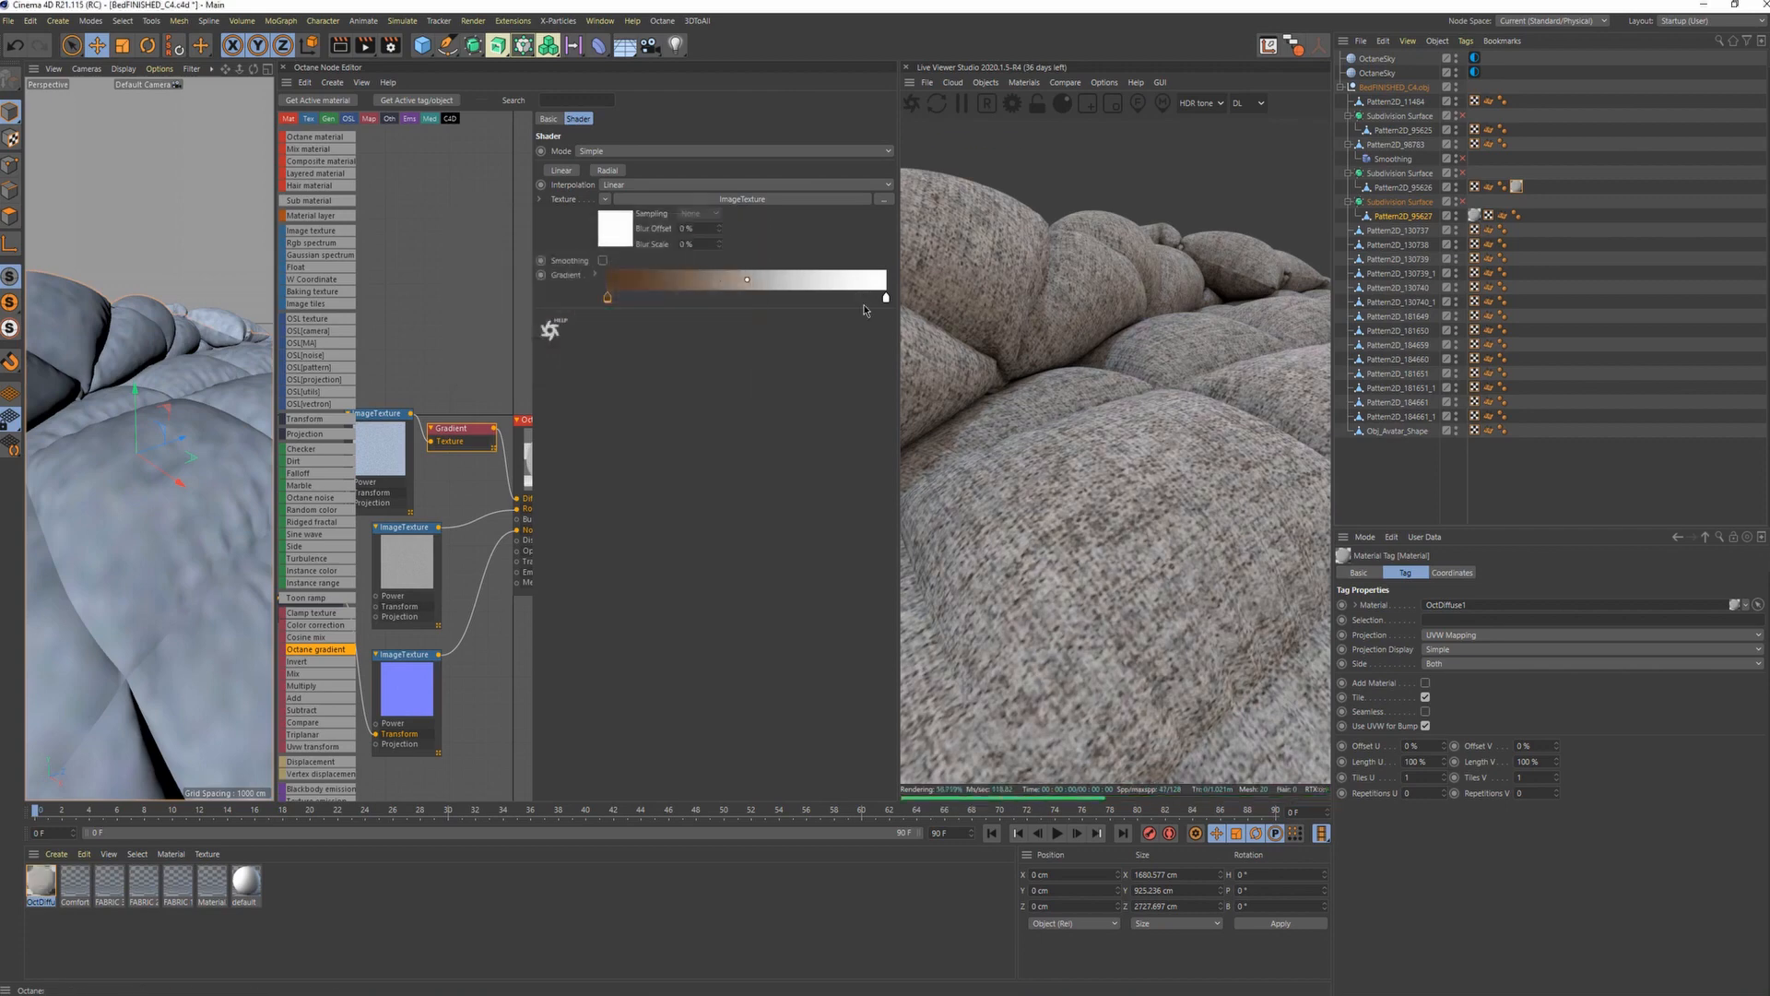
double_click(876, 299)
click(864, 368)
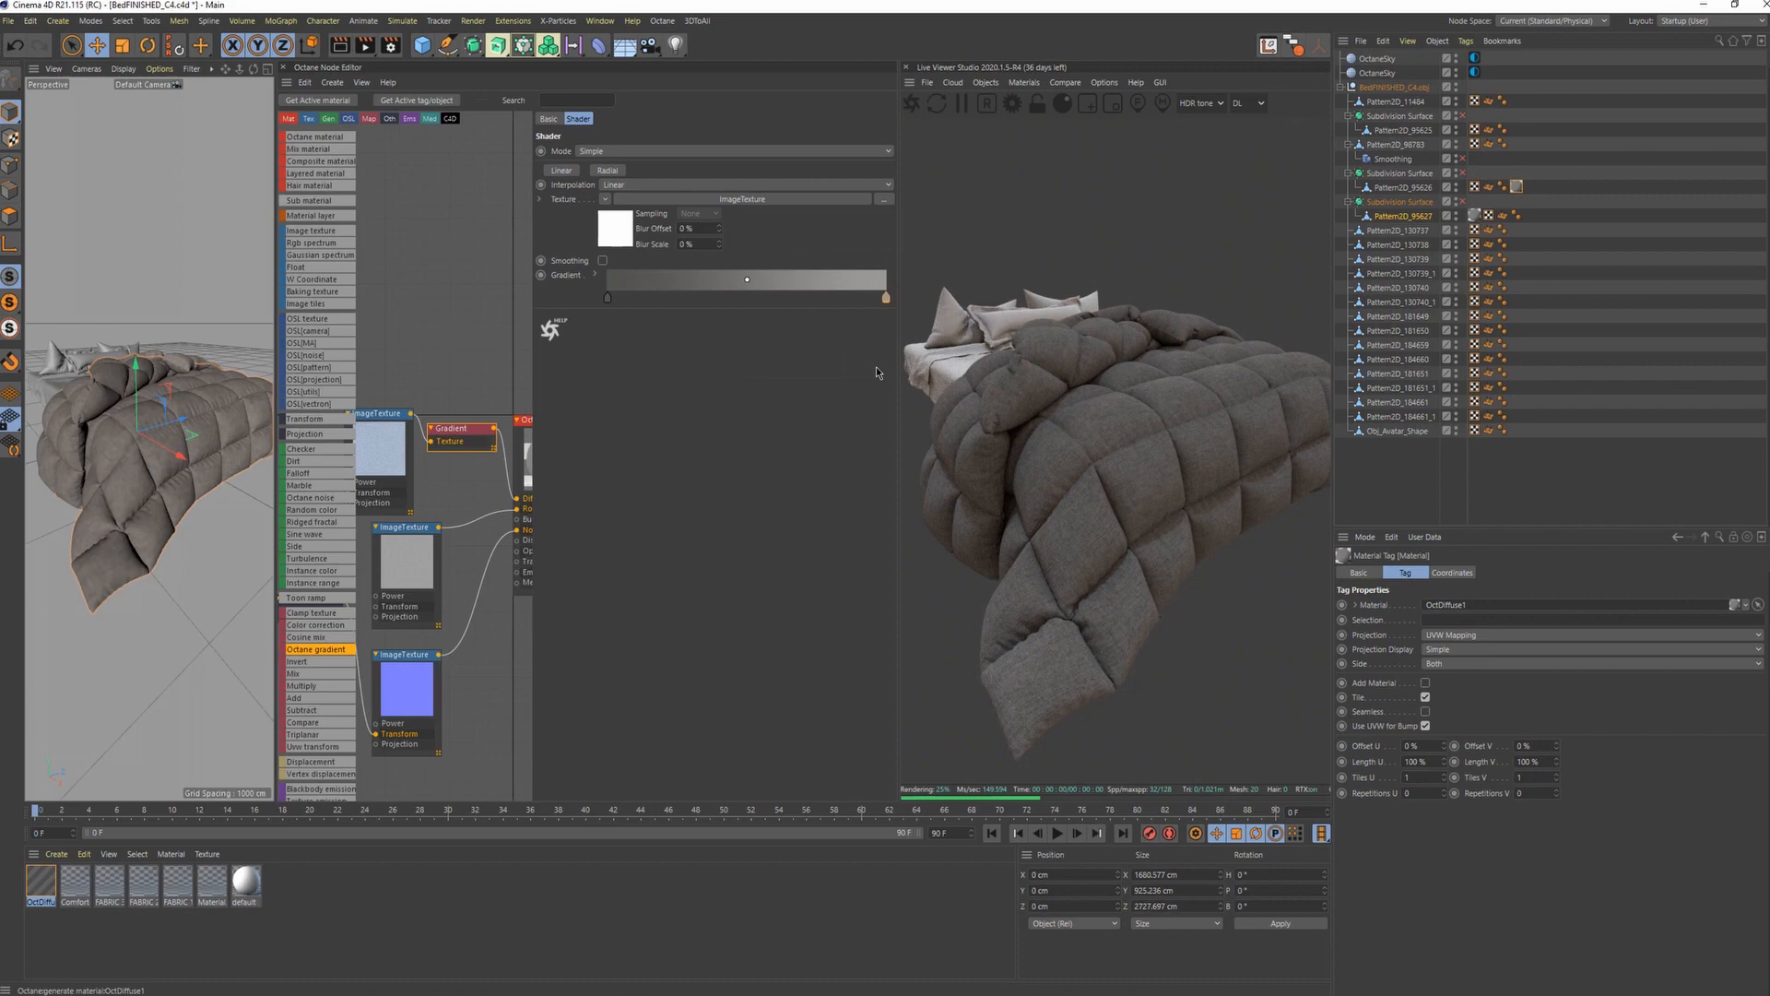
Connect the shared Transform node to the diffuse image texture and set the normal map's power to 2.
scroll(181, 440, up, 8)
drag(402, 497, 409, 409)
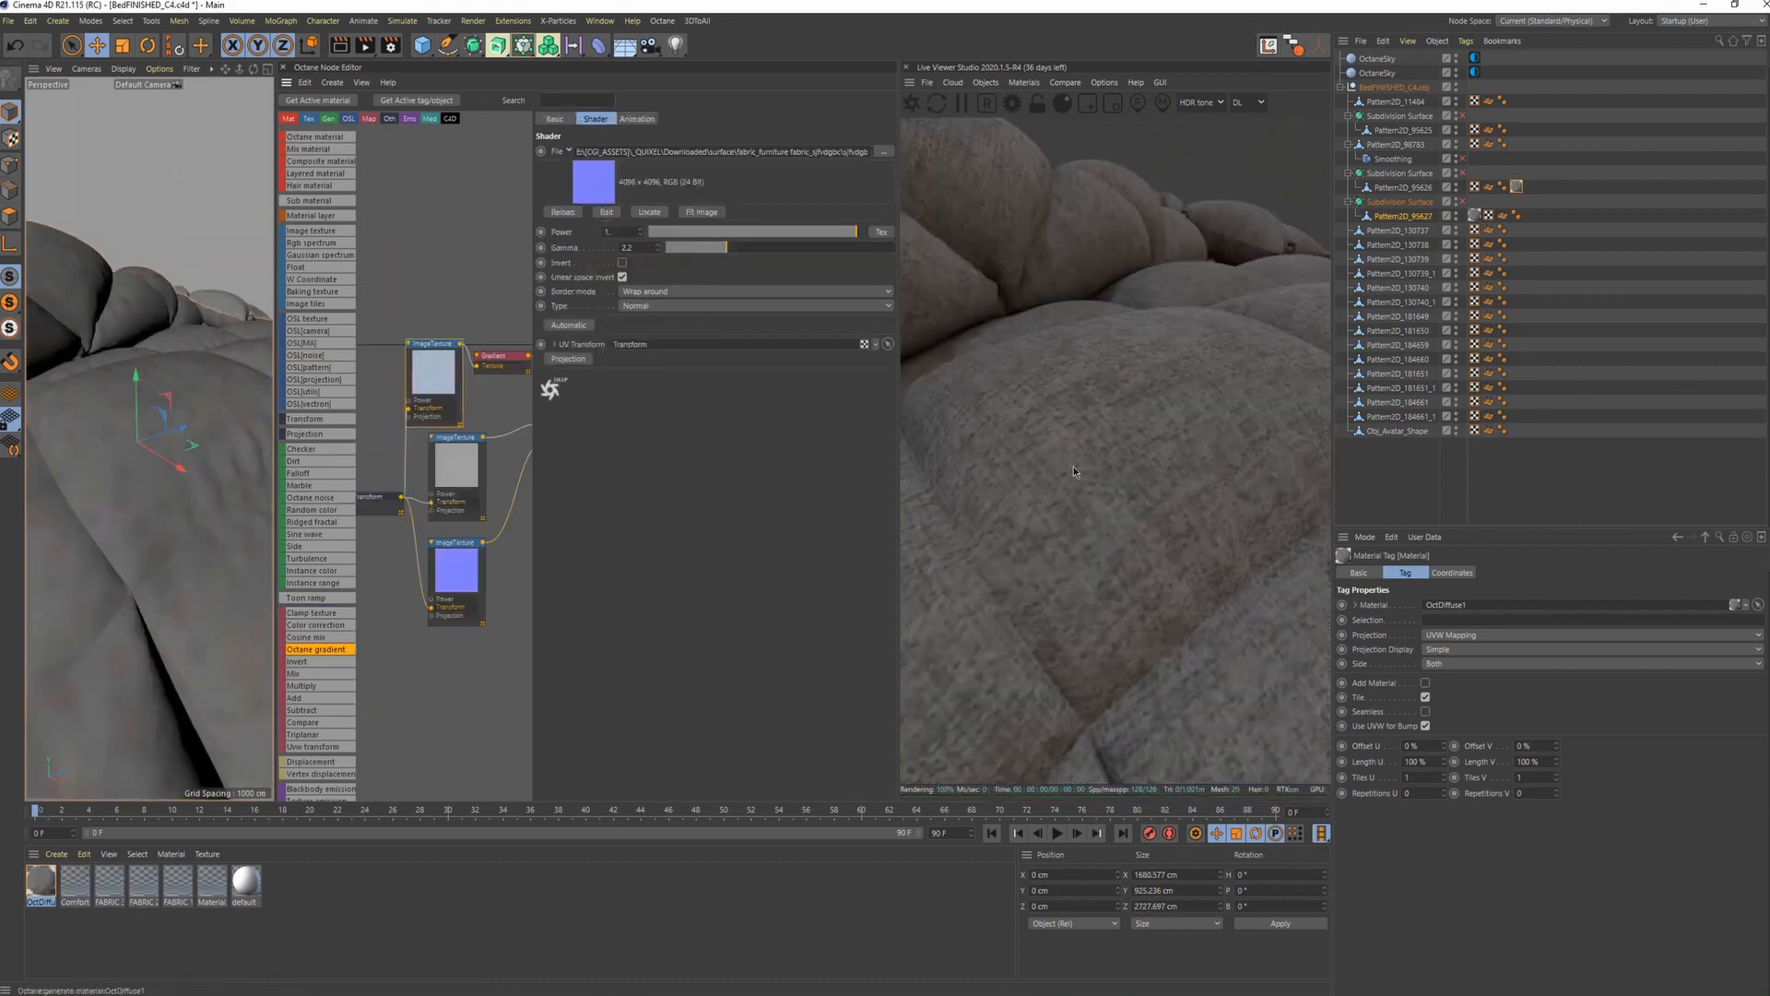
click(459, 560)
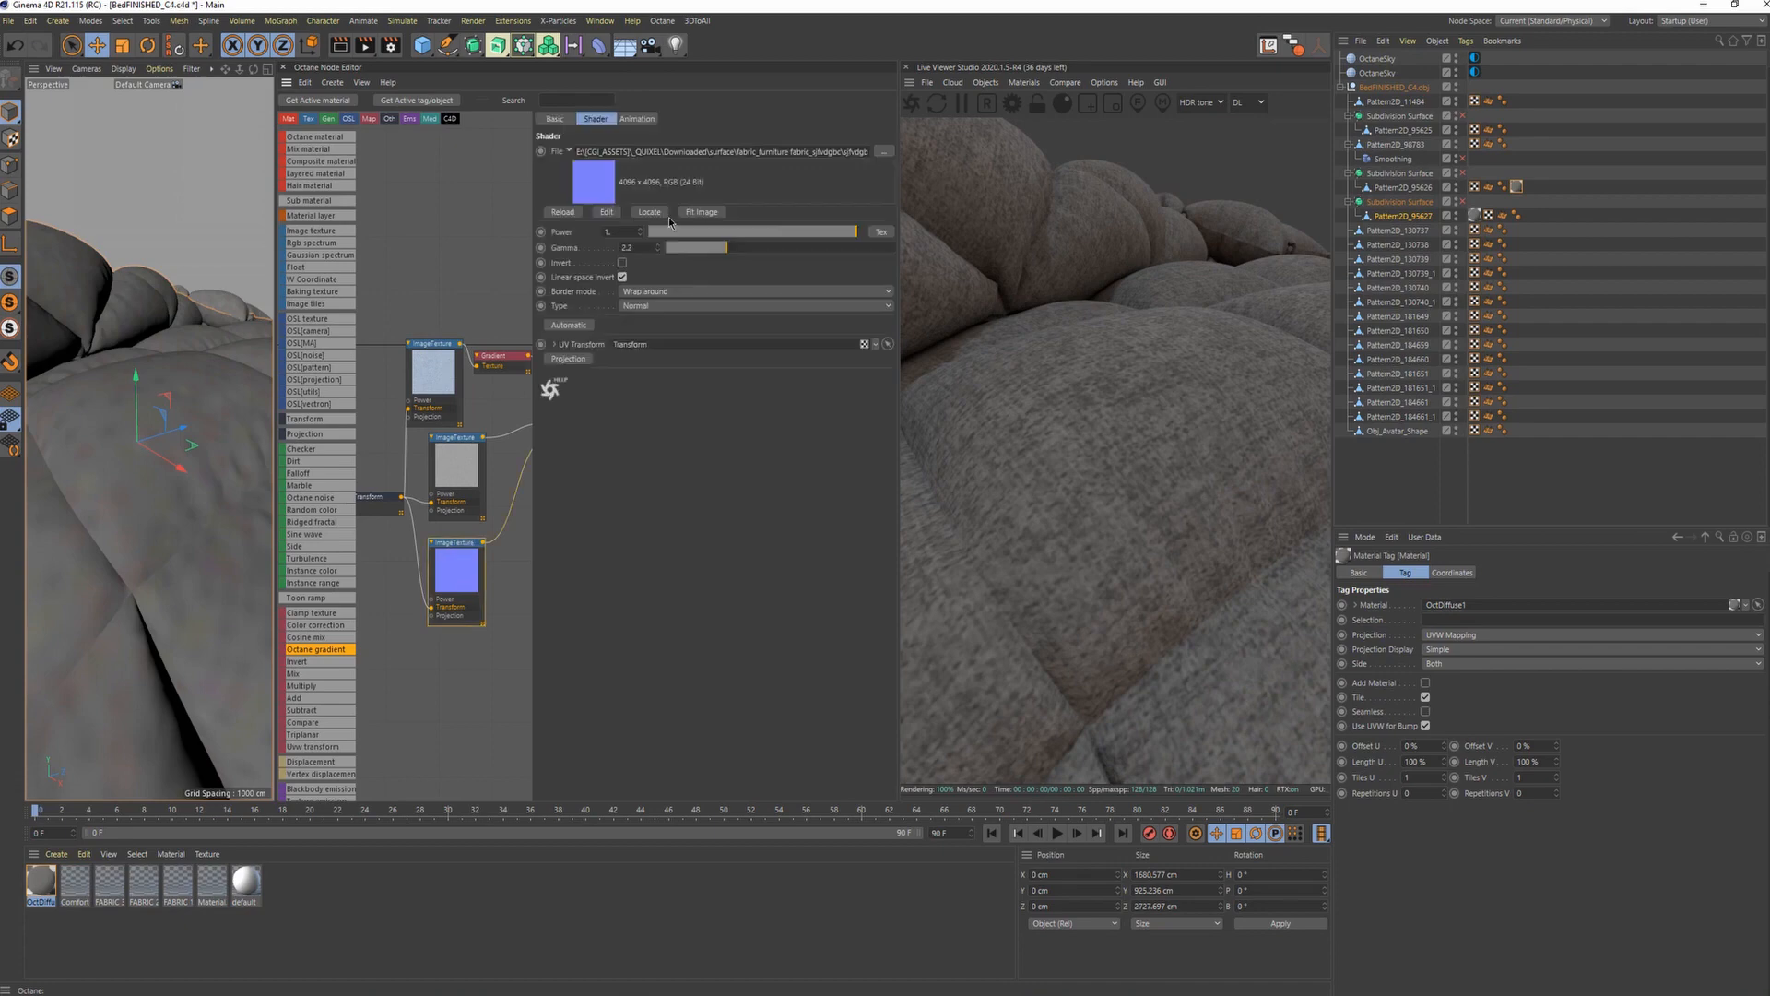
text(2)
key(Return)
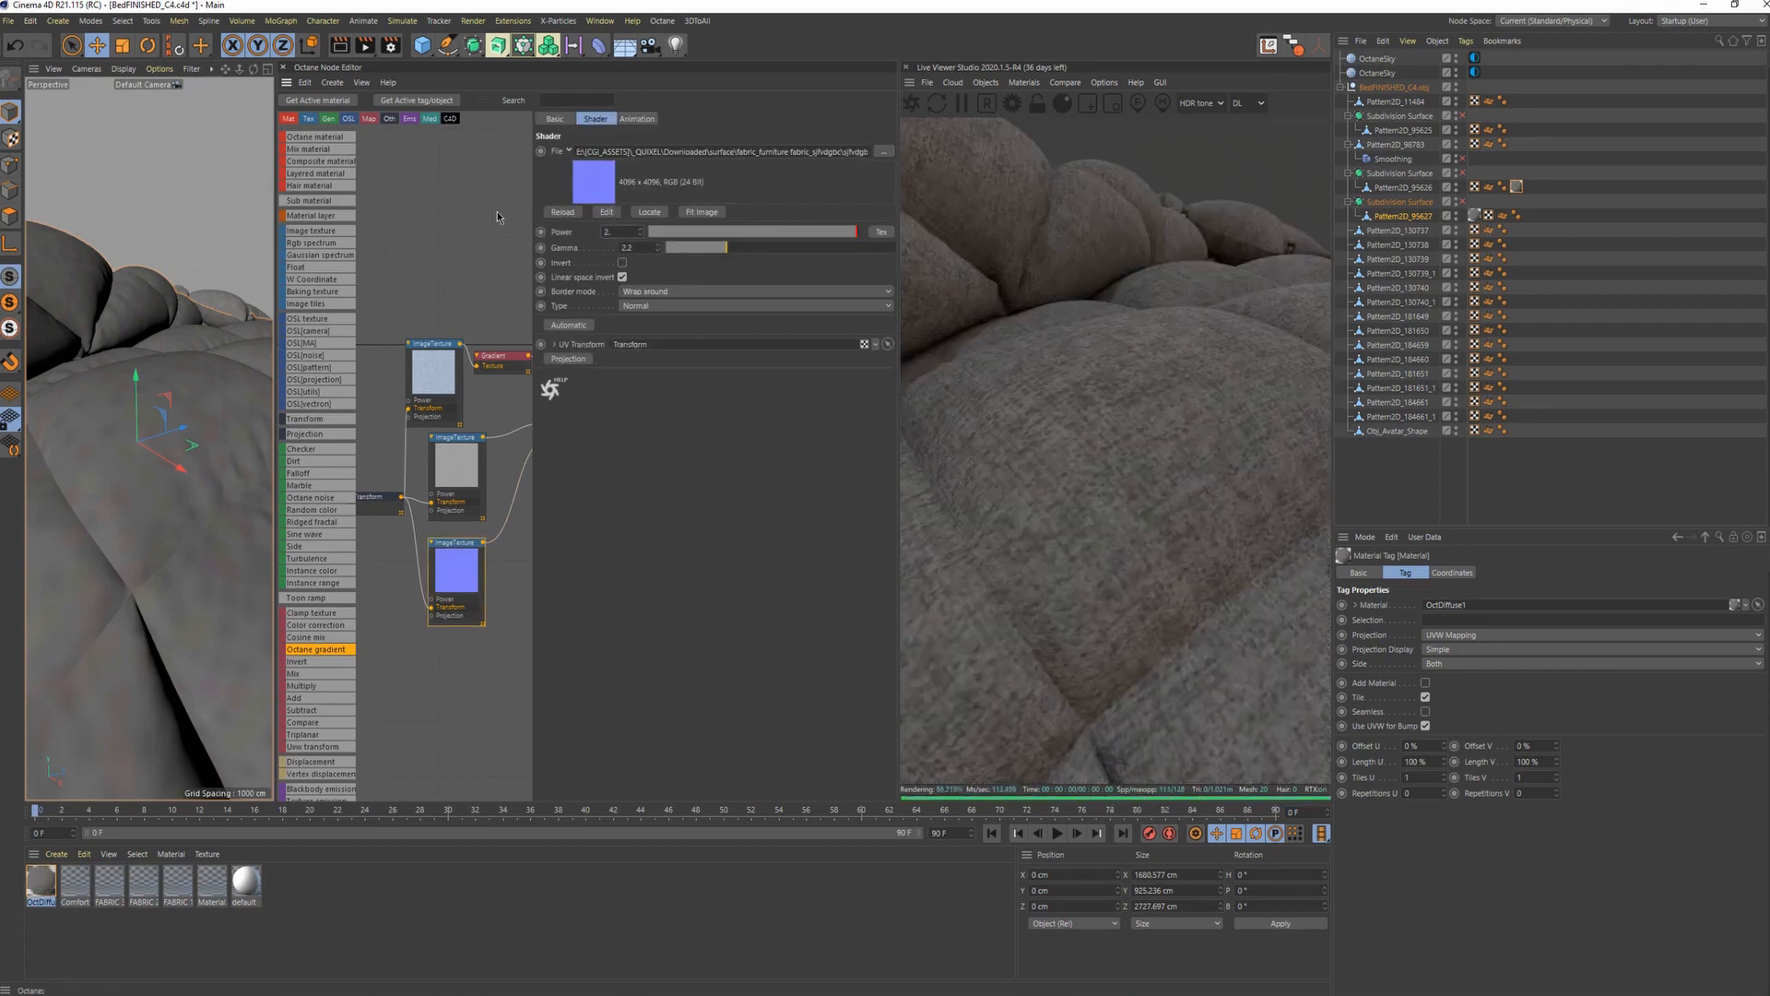
Feed the roughness image texture through a new Color correction node into the Bump channel, and widen and tidy the node layout.
drag(438, 371, 457, 367)
middle_drag(523, 360, 452, 362)
click(452, 359)
drag(490, 381, 502, 382)
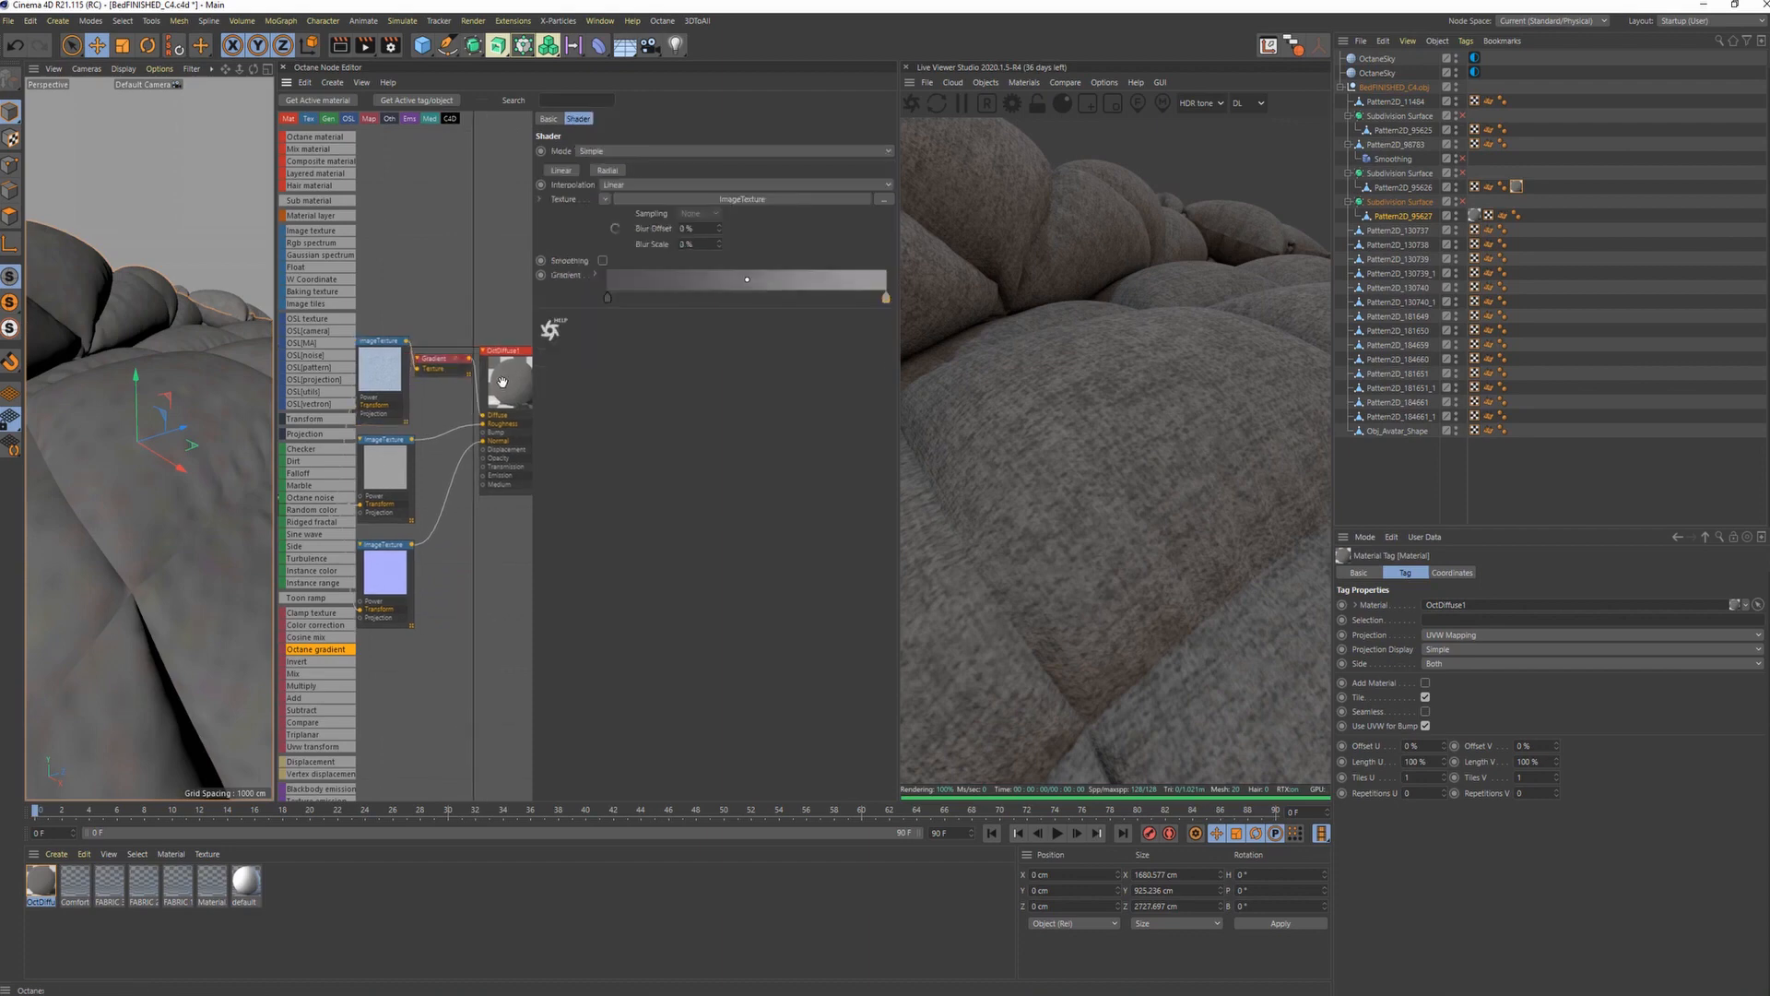
scroll(440, 450, up, 3)
middle_drag(386, 432, 410, 418)
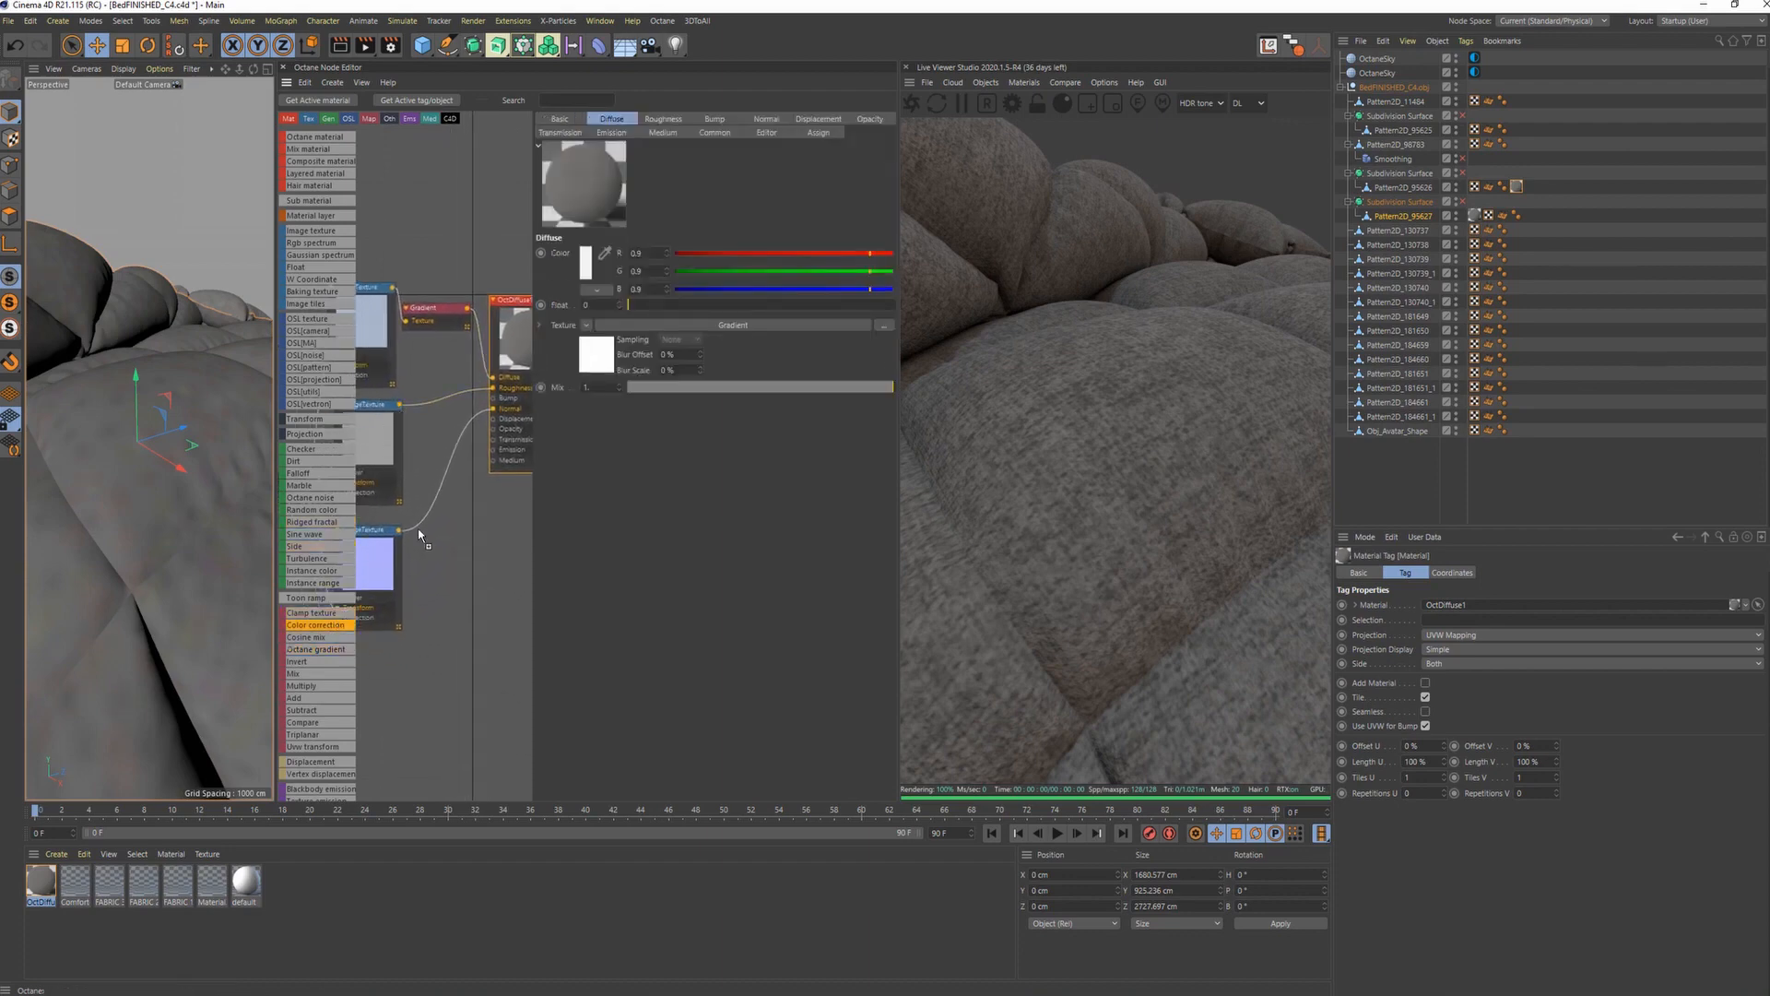
drag(399, 406, 424, 476)
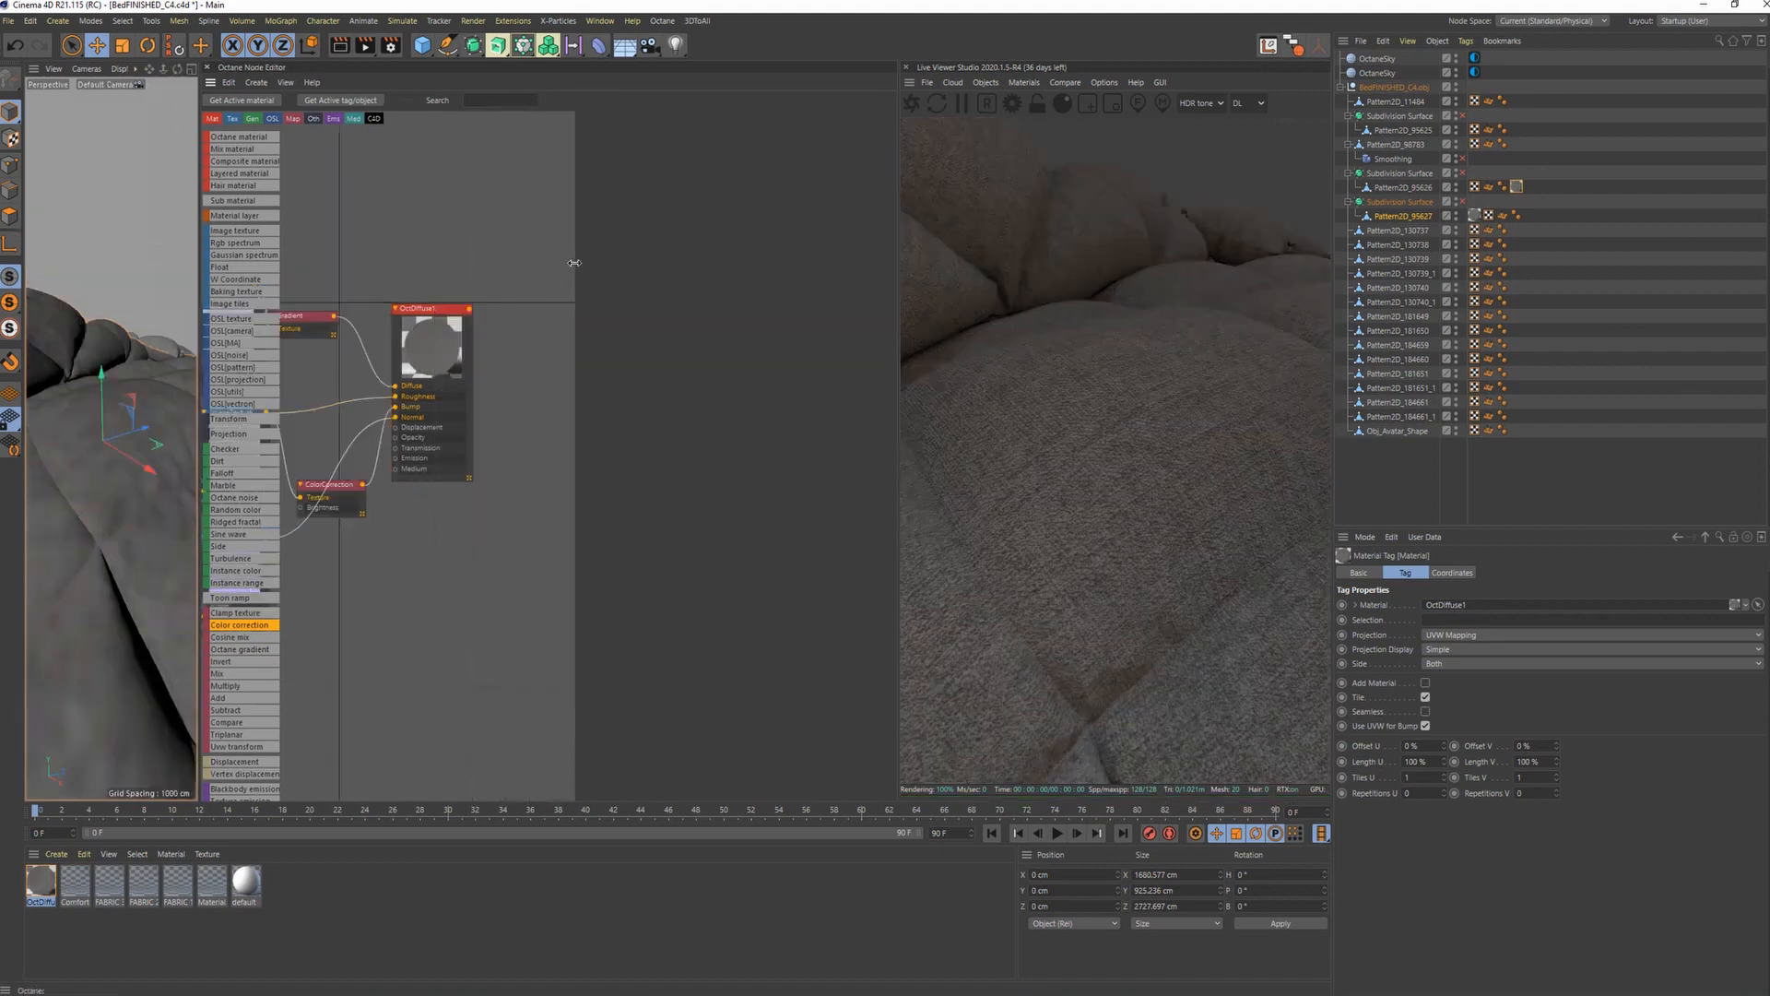
drag(446, 410, 516, 410)
drag(397, 487, 405, 425)
click(323, 449)
click(413, 427)
Set the Color correction node's brightness to 0.3 to weaken the fabric bump.
click(727, 262)
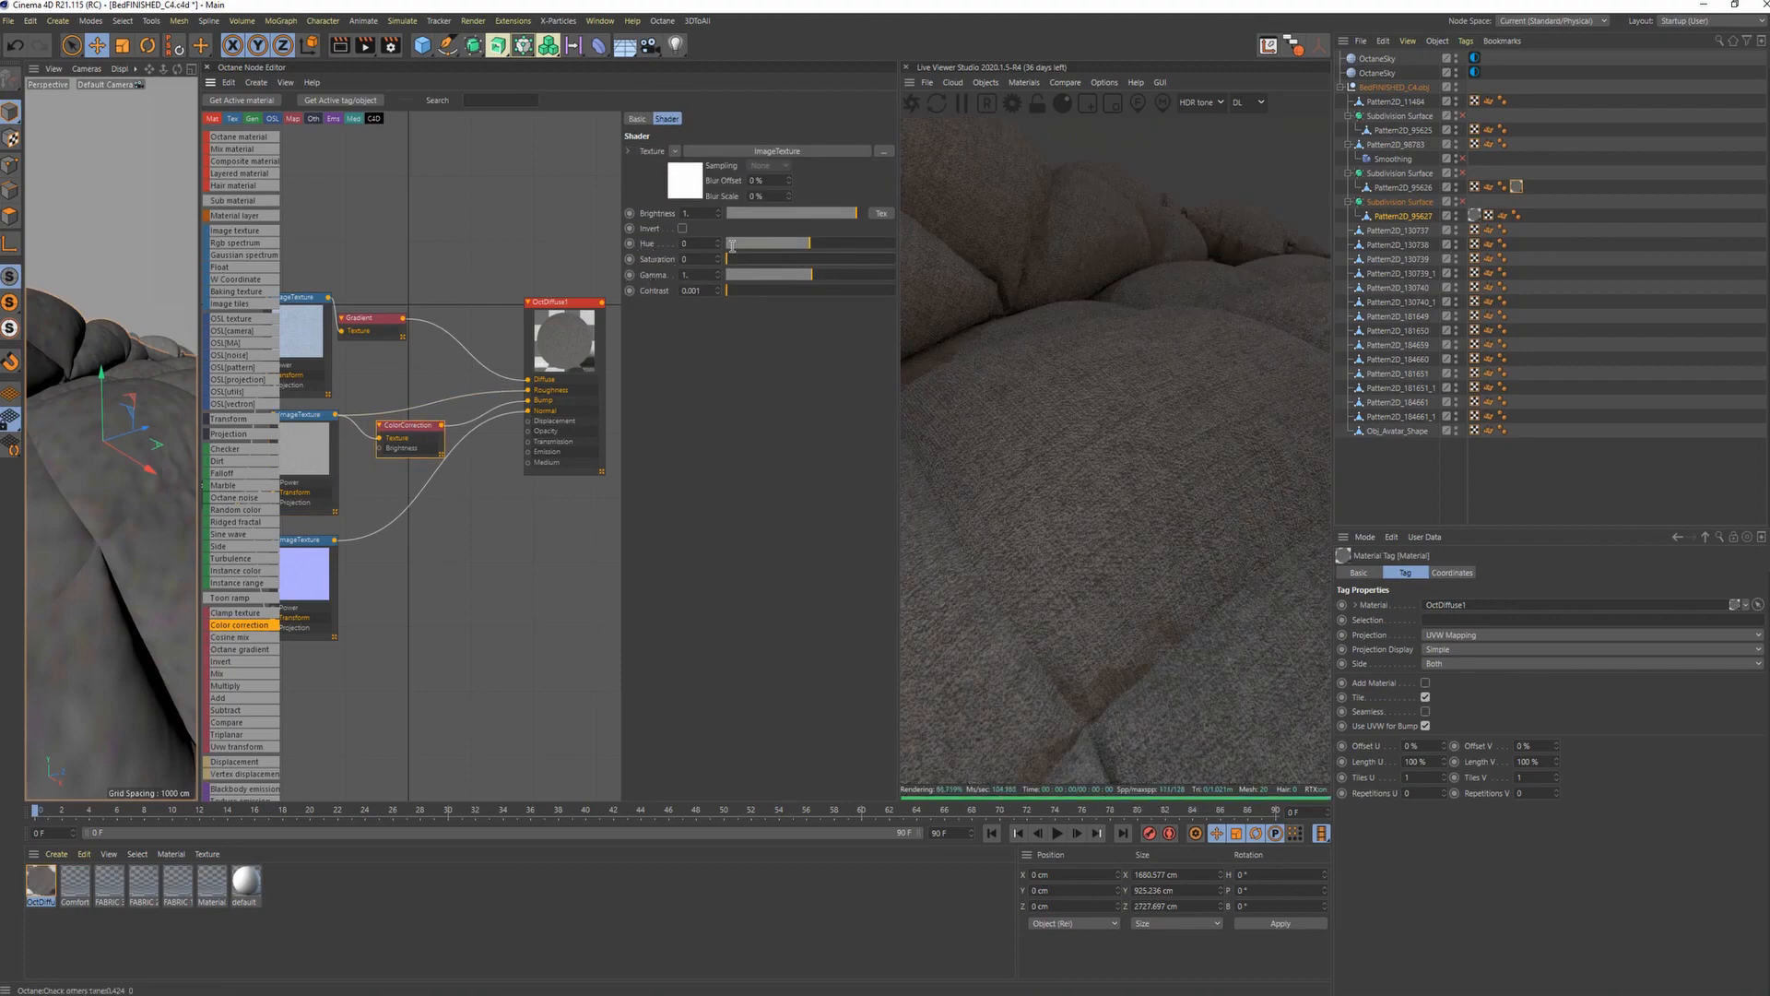
drag(811, 218, 761, 216)
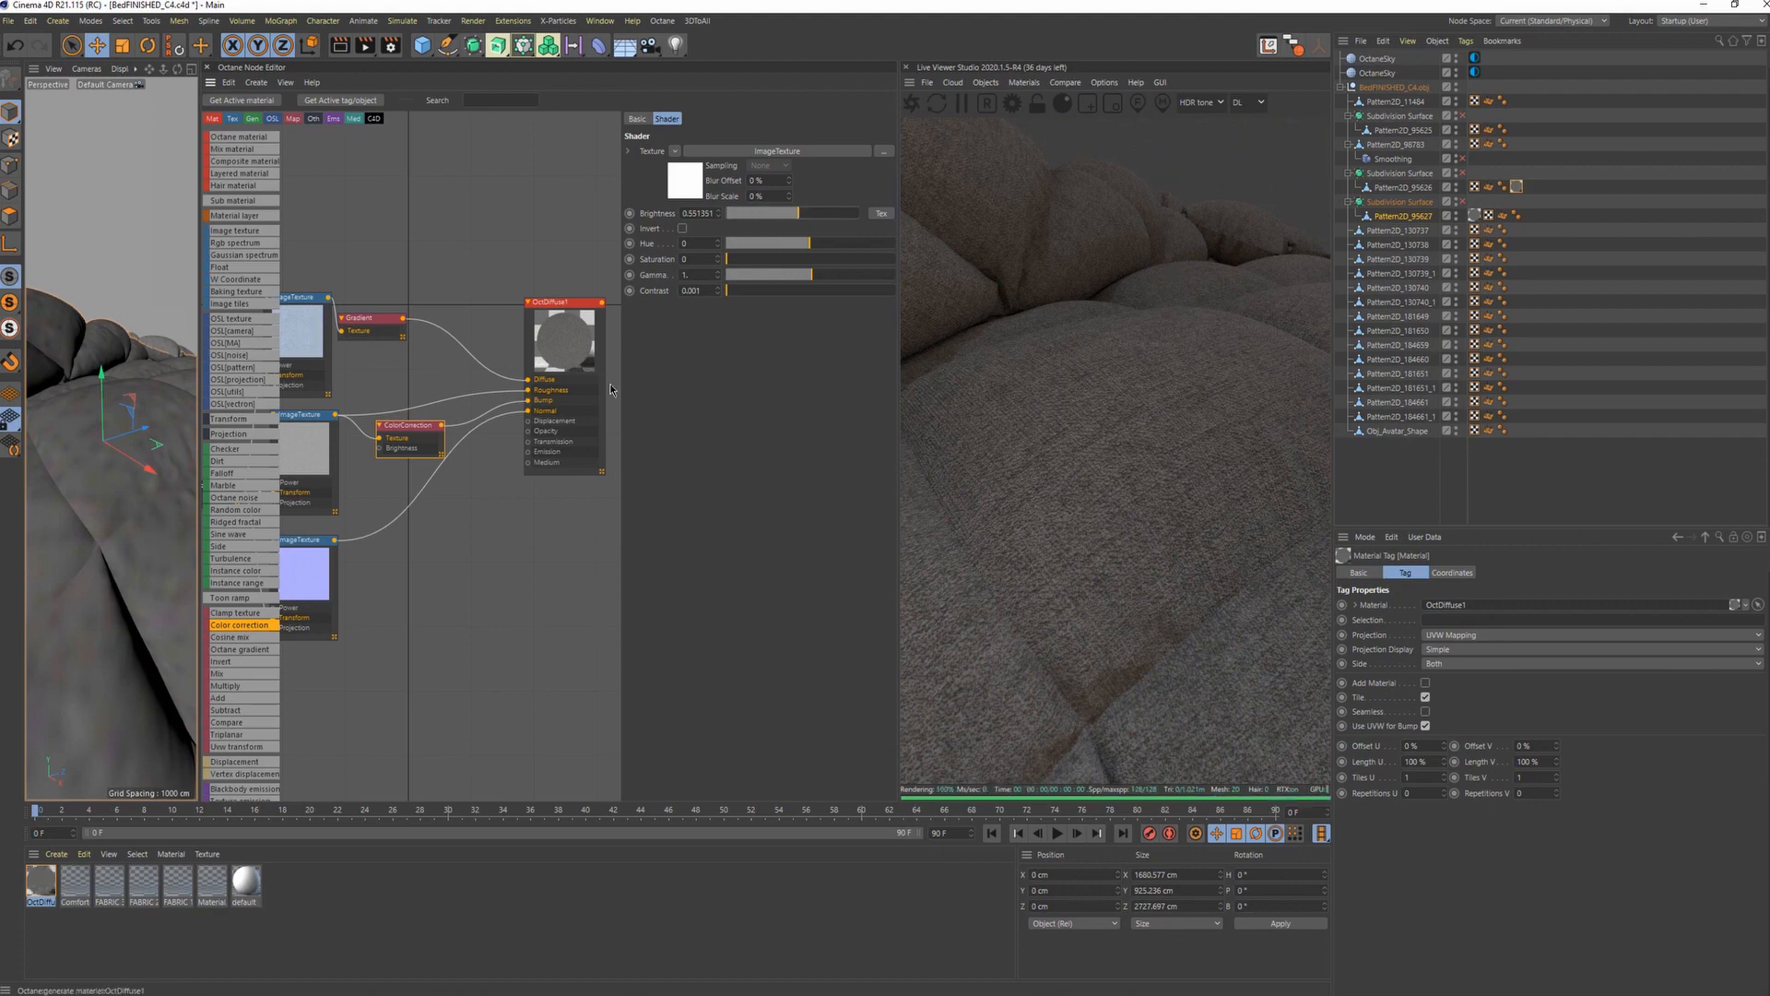
mouse_move(504, 412)
mouse_down()
mouse_move(458, 424)
mouse_move(529, 401)
mouse_up()
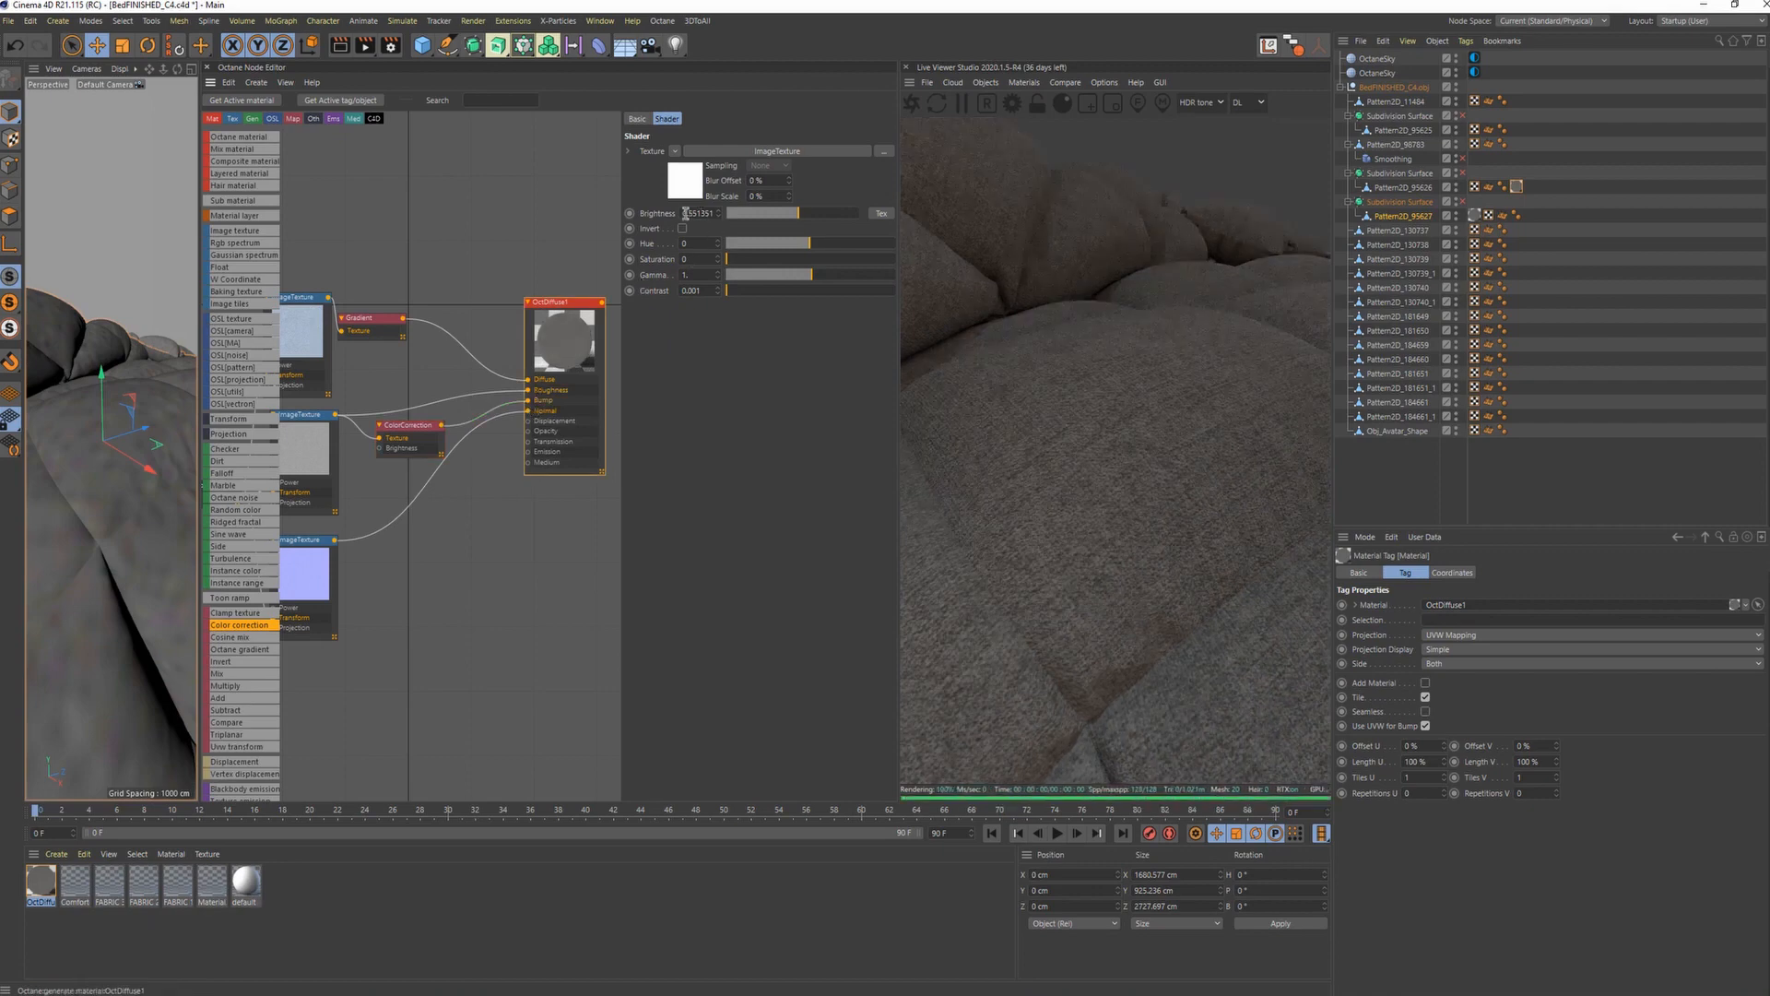
text(0.3)
key(Return)
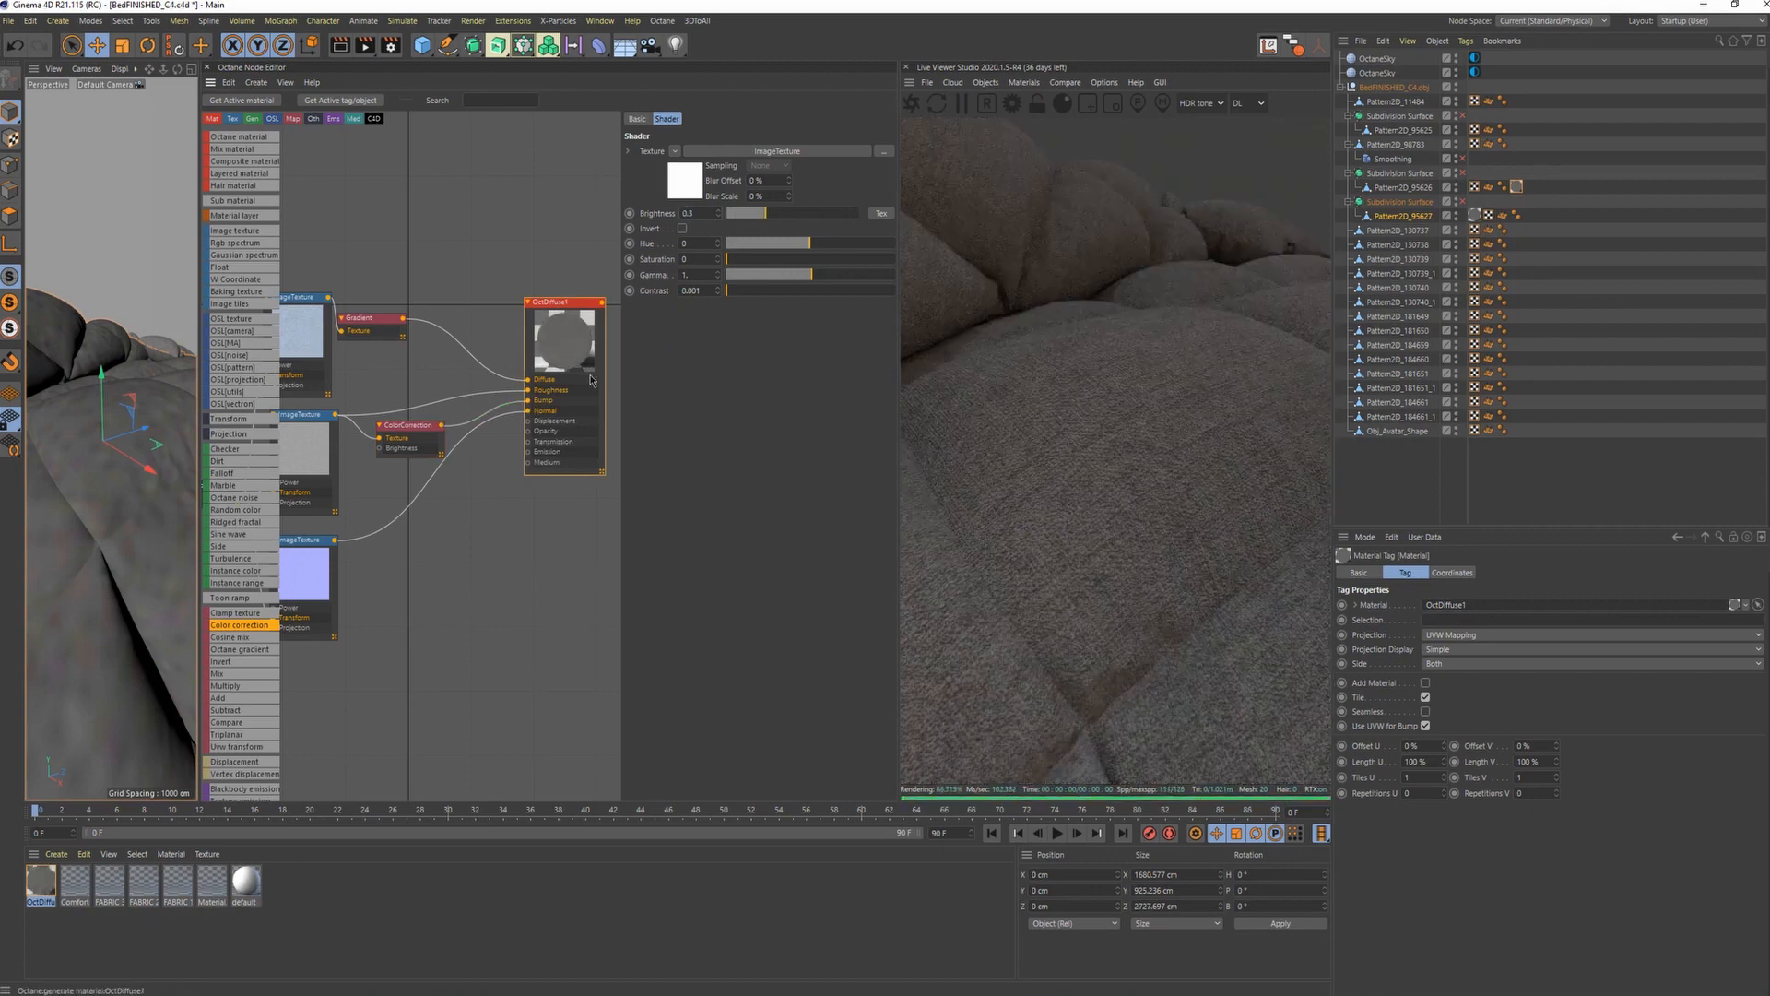
Brighten the end knot of the diffuse gradient to a lighter gray.
alt+right_drag(163, 471, 120, 498)
alt+drag(120, 498, 170, 461)
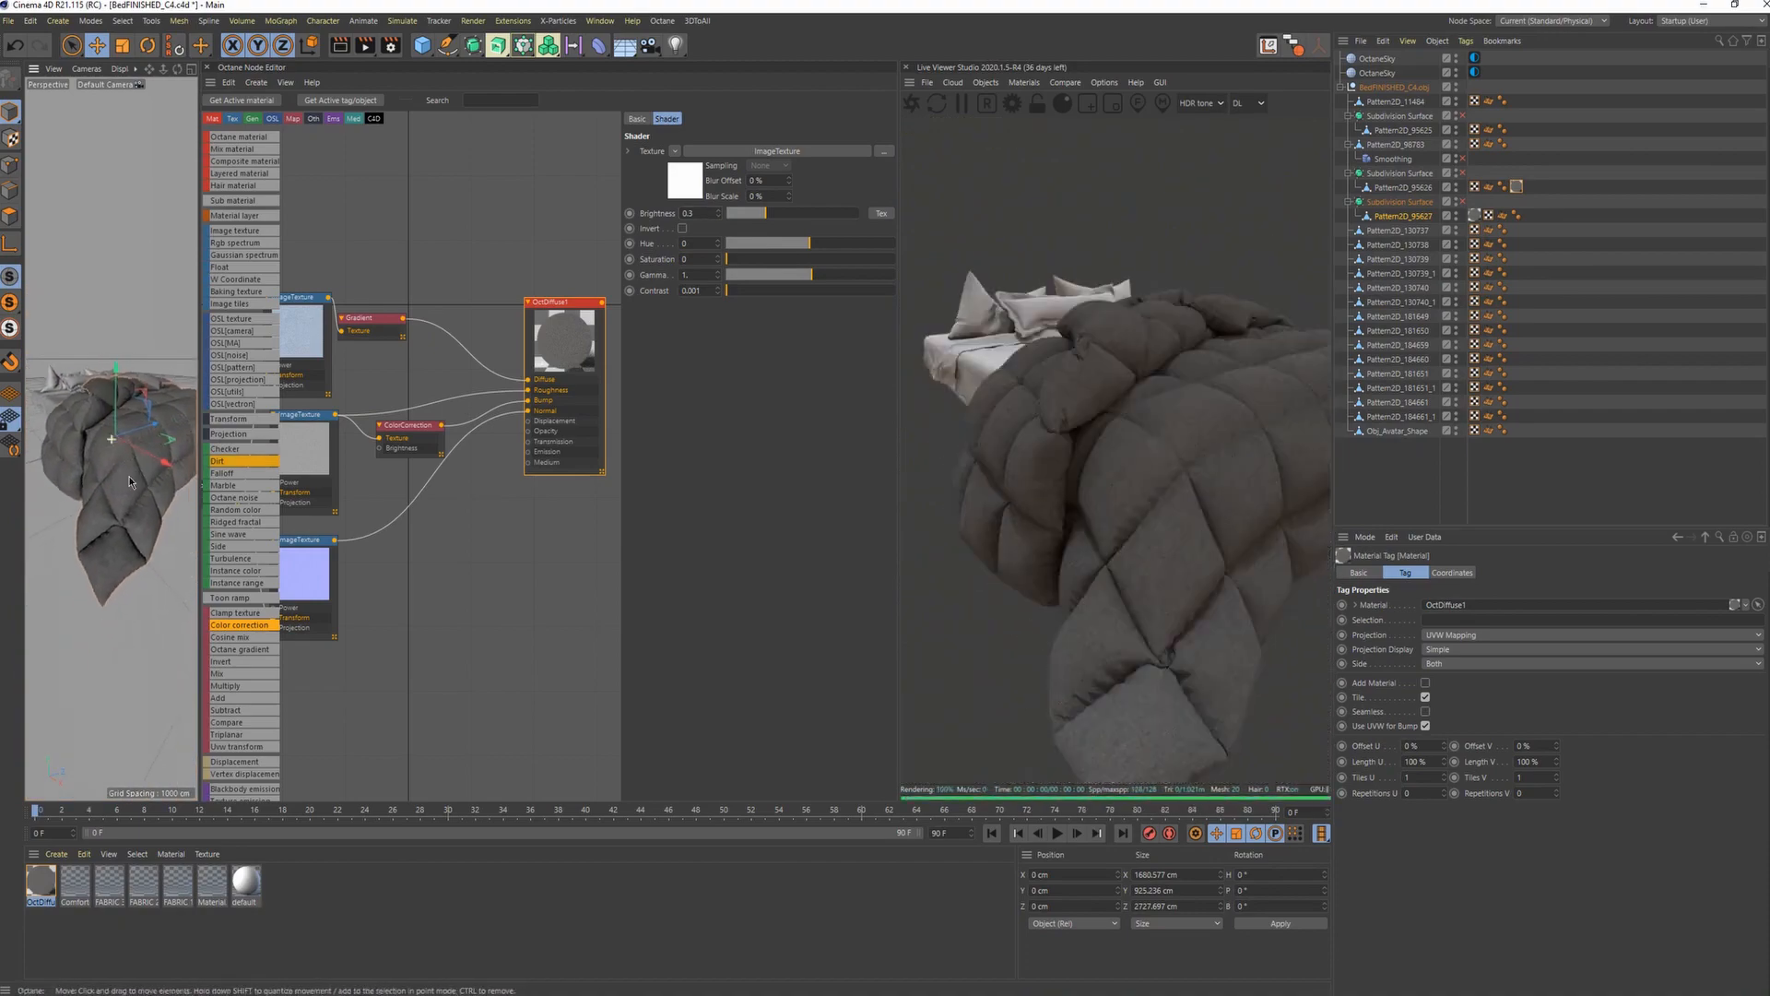
click(369, 318)
drag(369, 318, 389, 320)
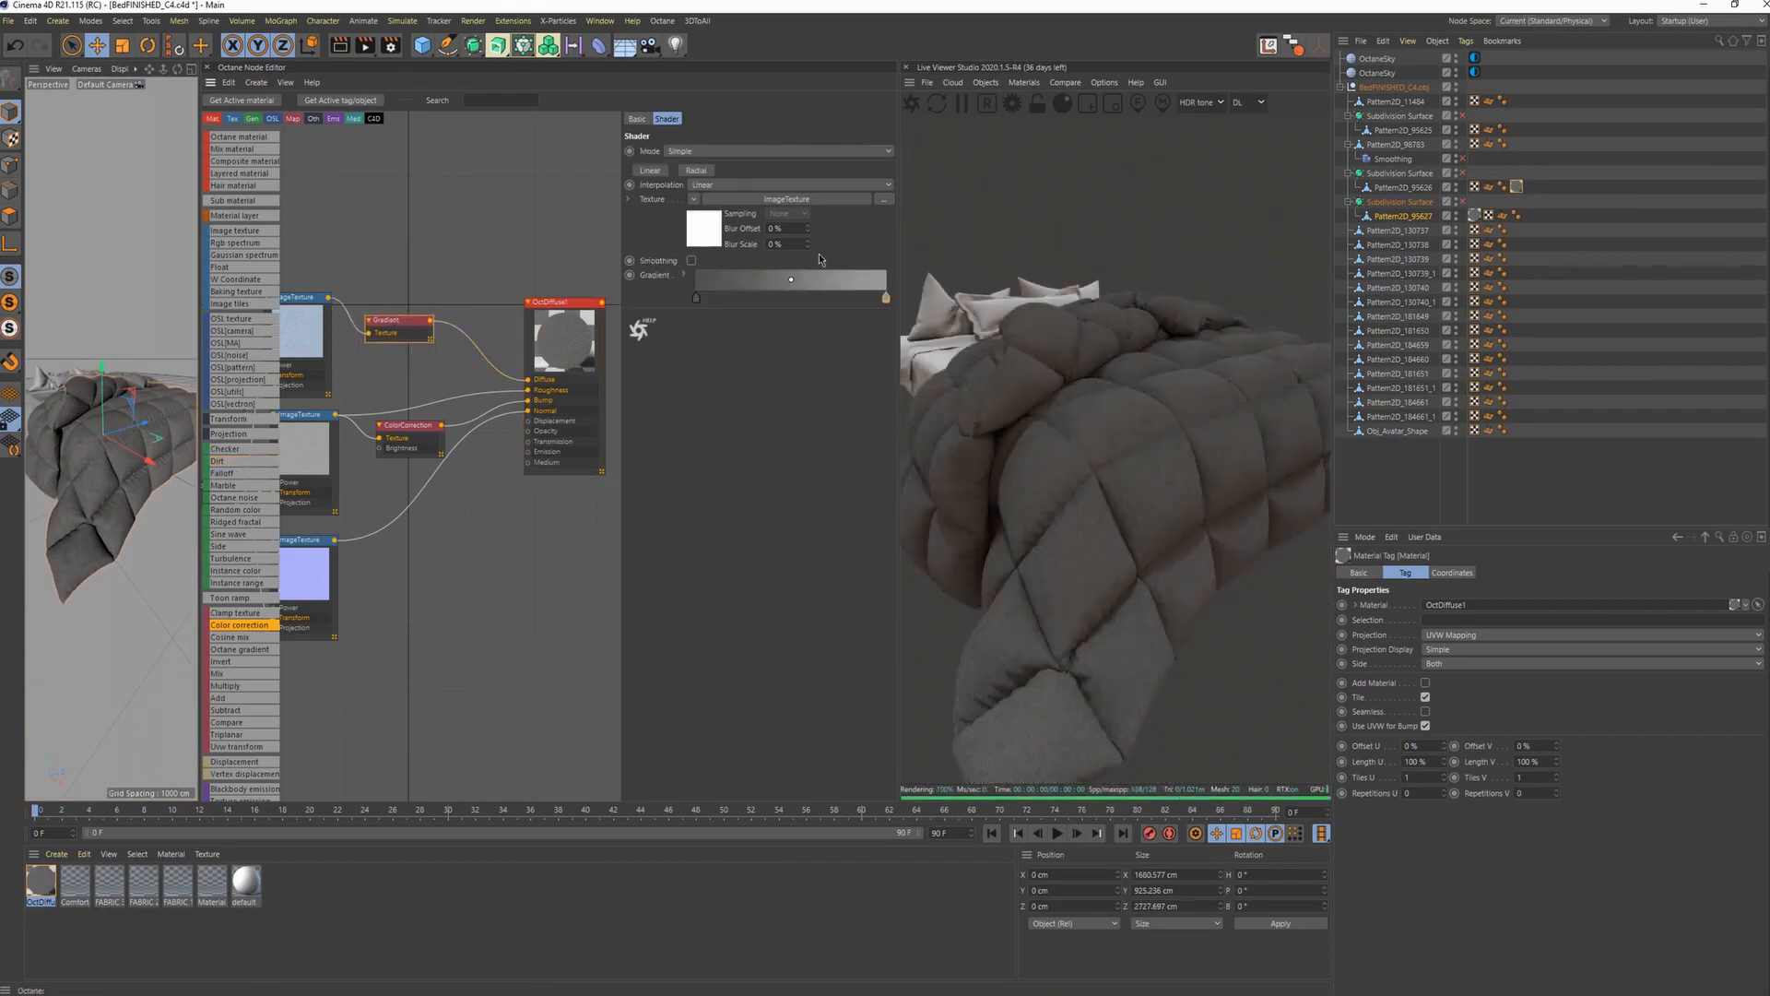
double_click(886, 298)
click(966, 343)
click(863, 366)
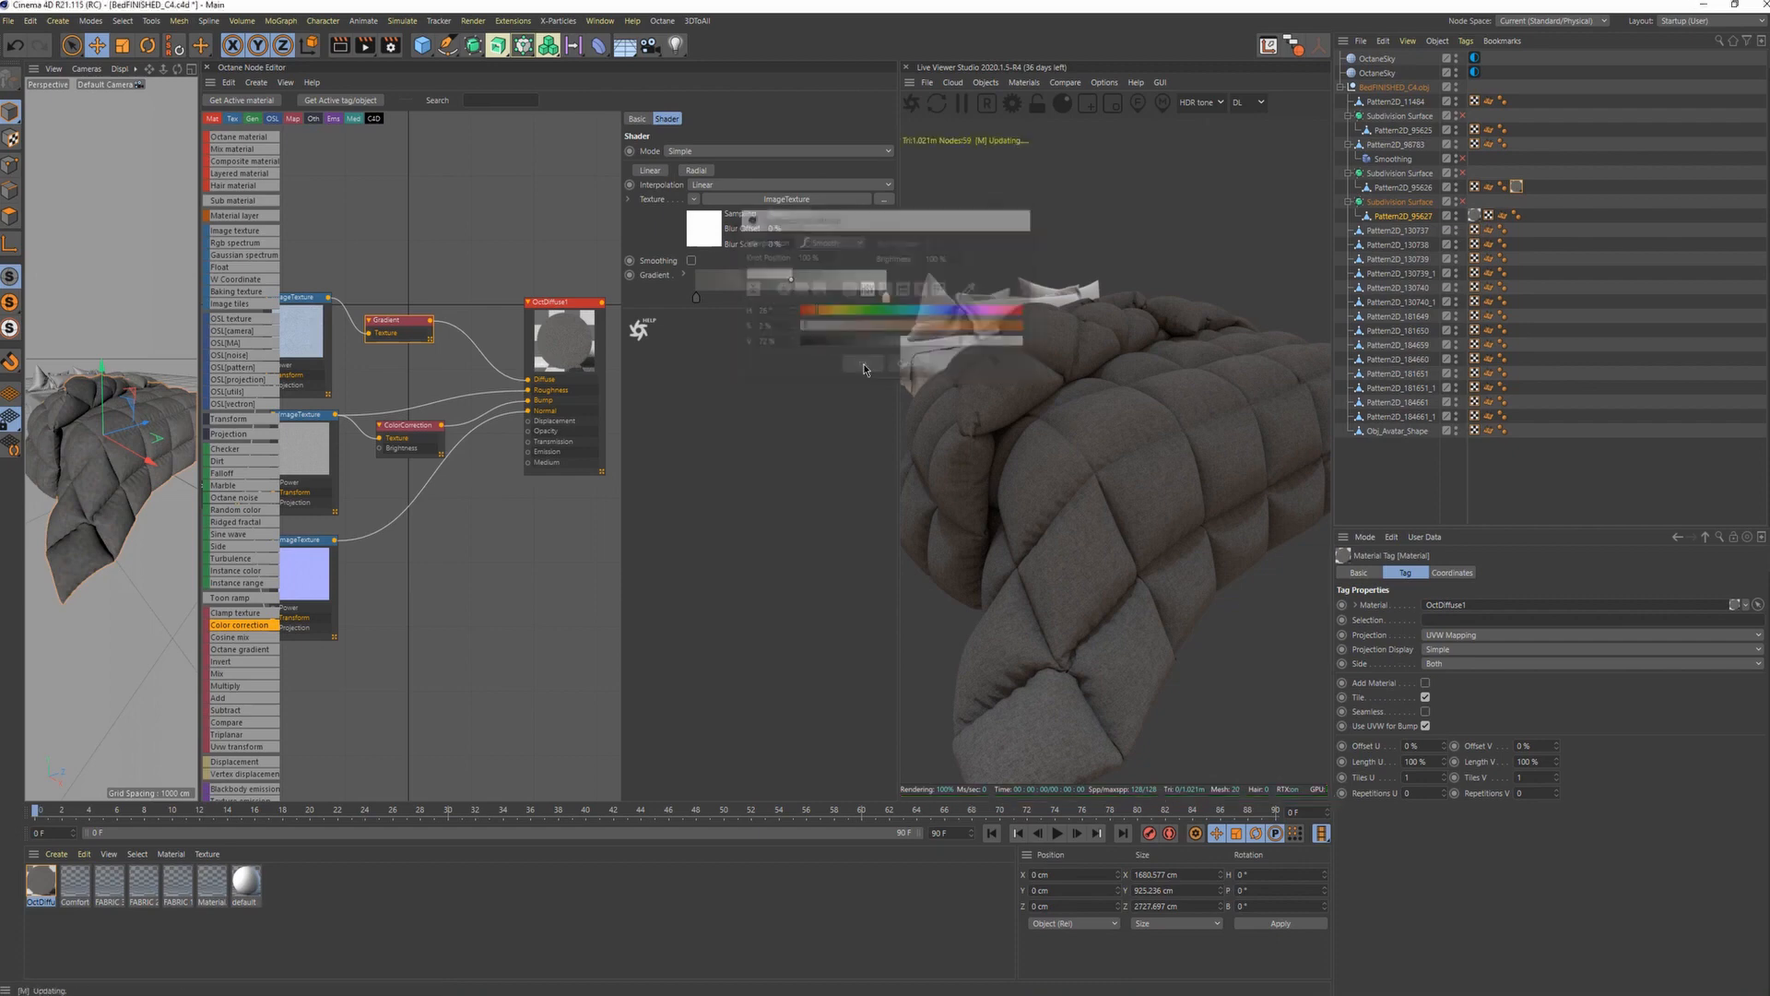
Recolor the gradient from dark blue (about 221° hue, 72% saturation, 33% value) to pale blue (26% saturation, 88% value).
double_click(697, 298)
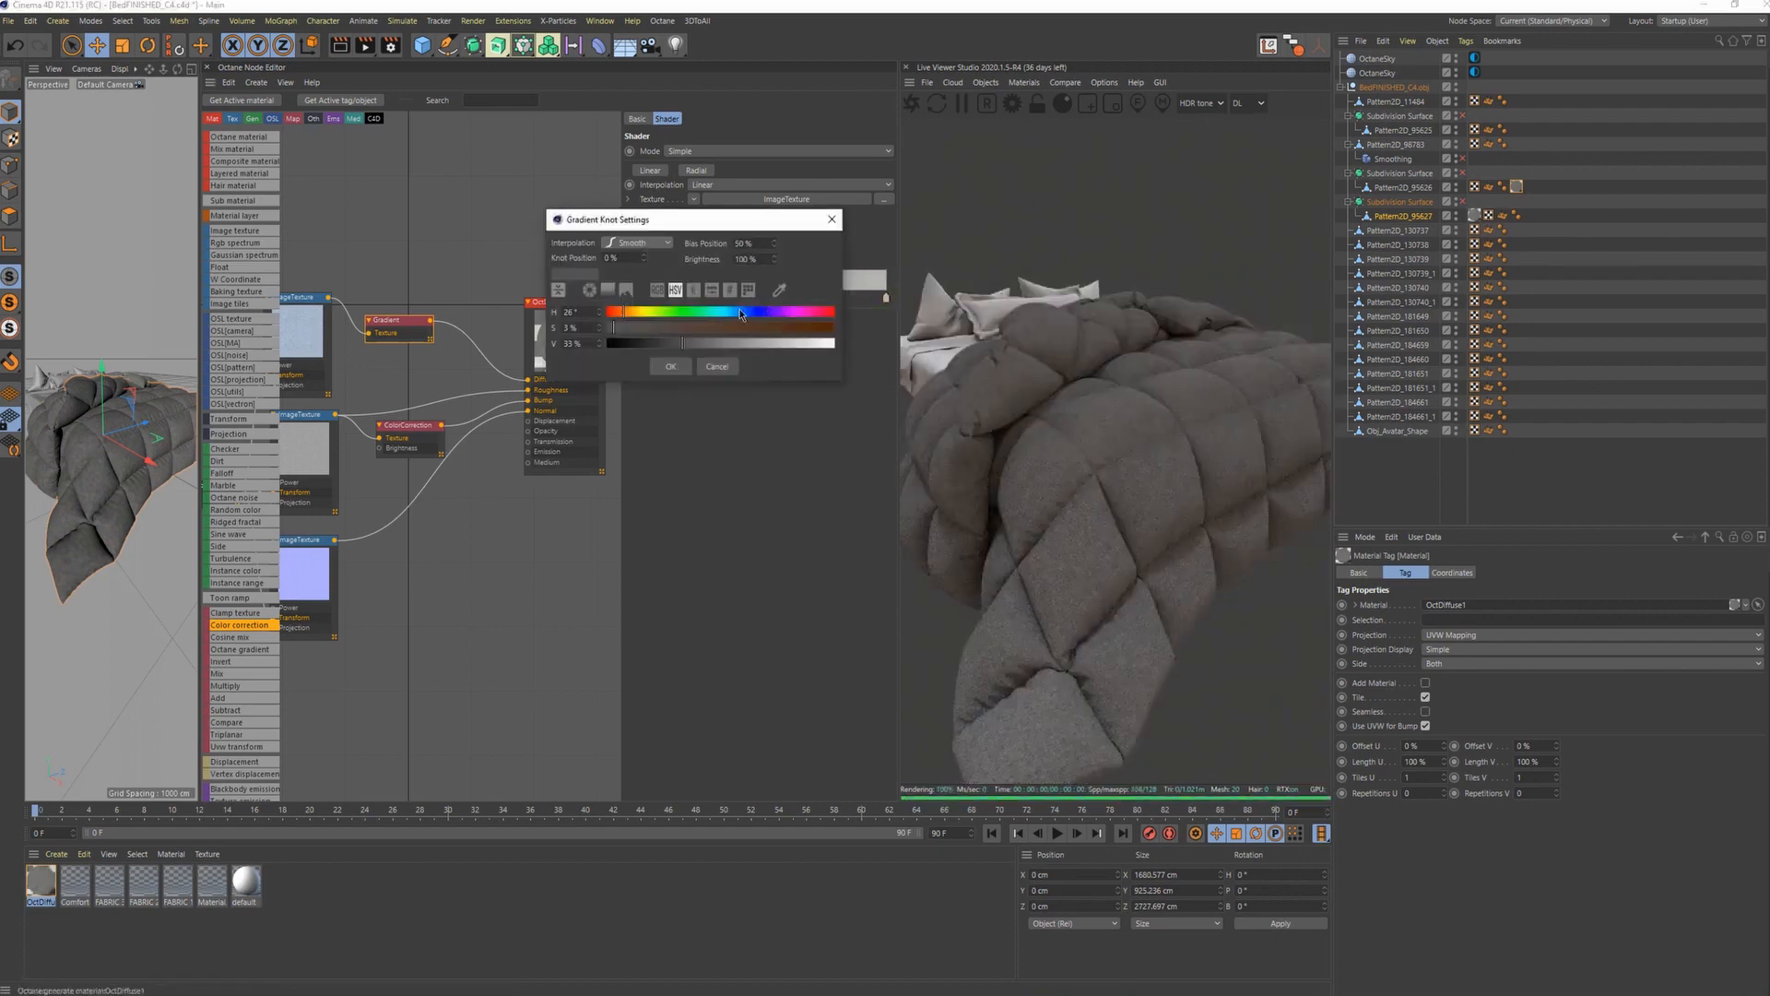
click(671, 367)
double_click(880, 300)
drag(914, 318, 933, 315)
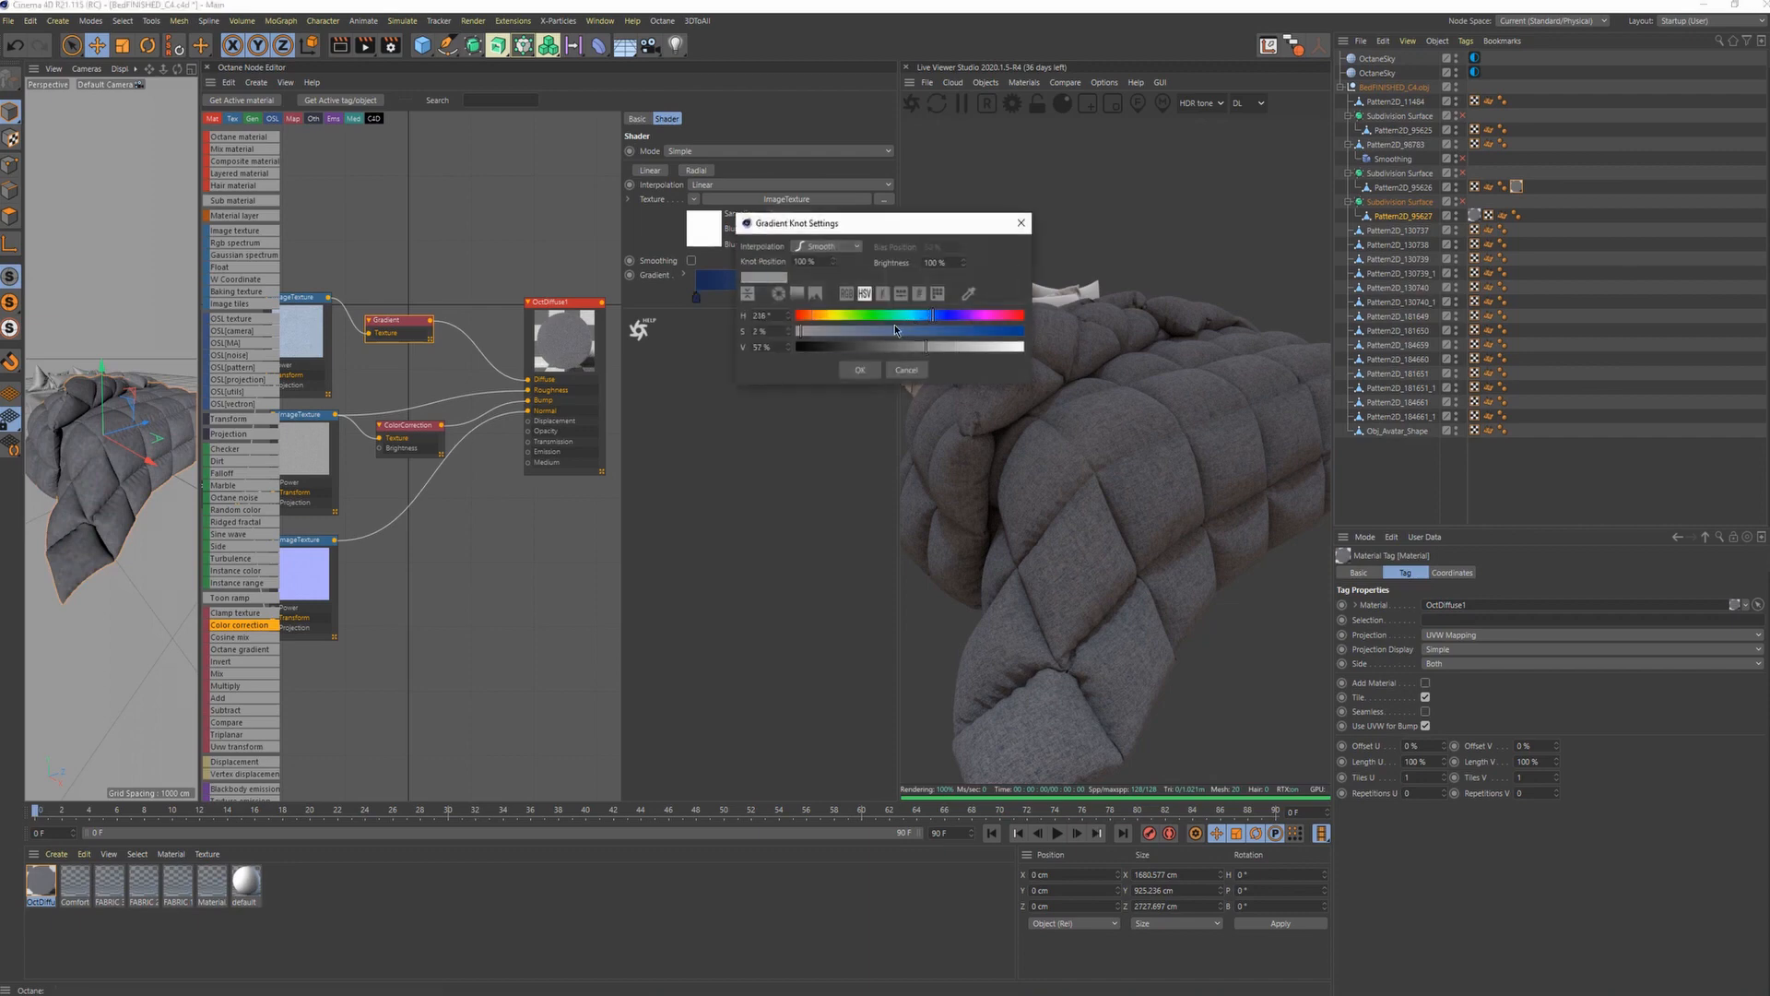
click(875, 373)
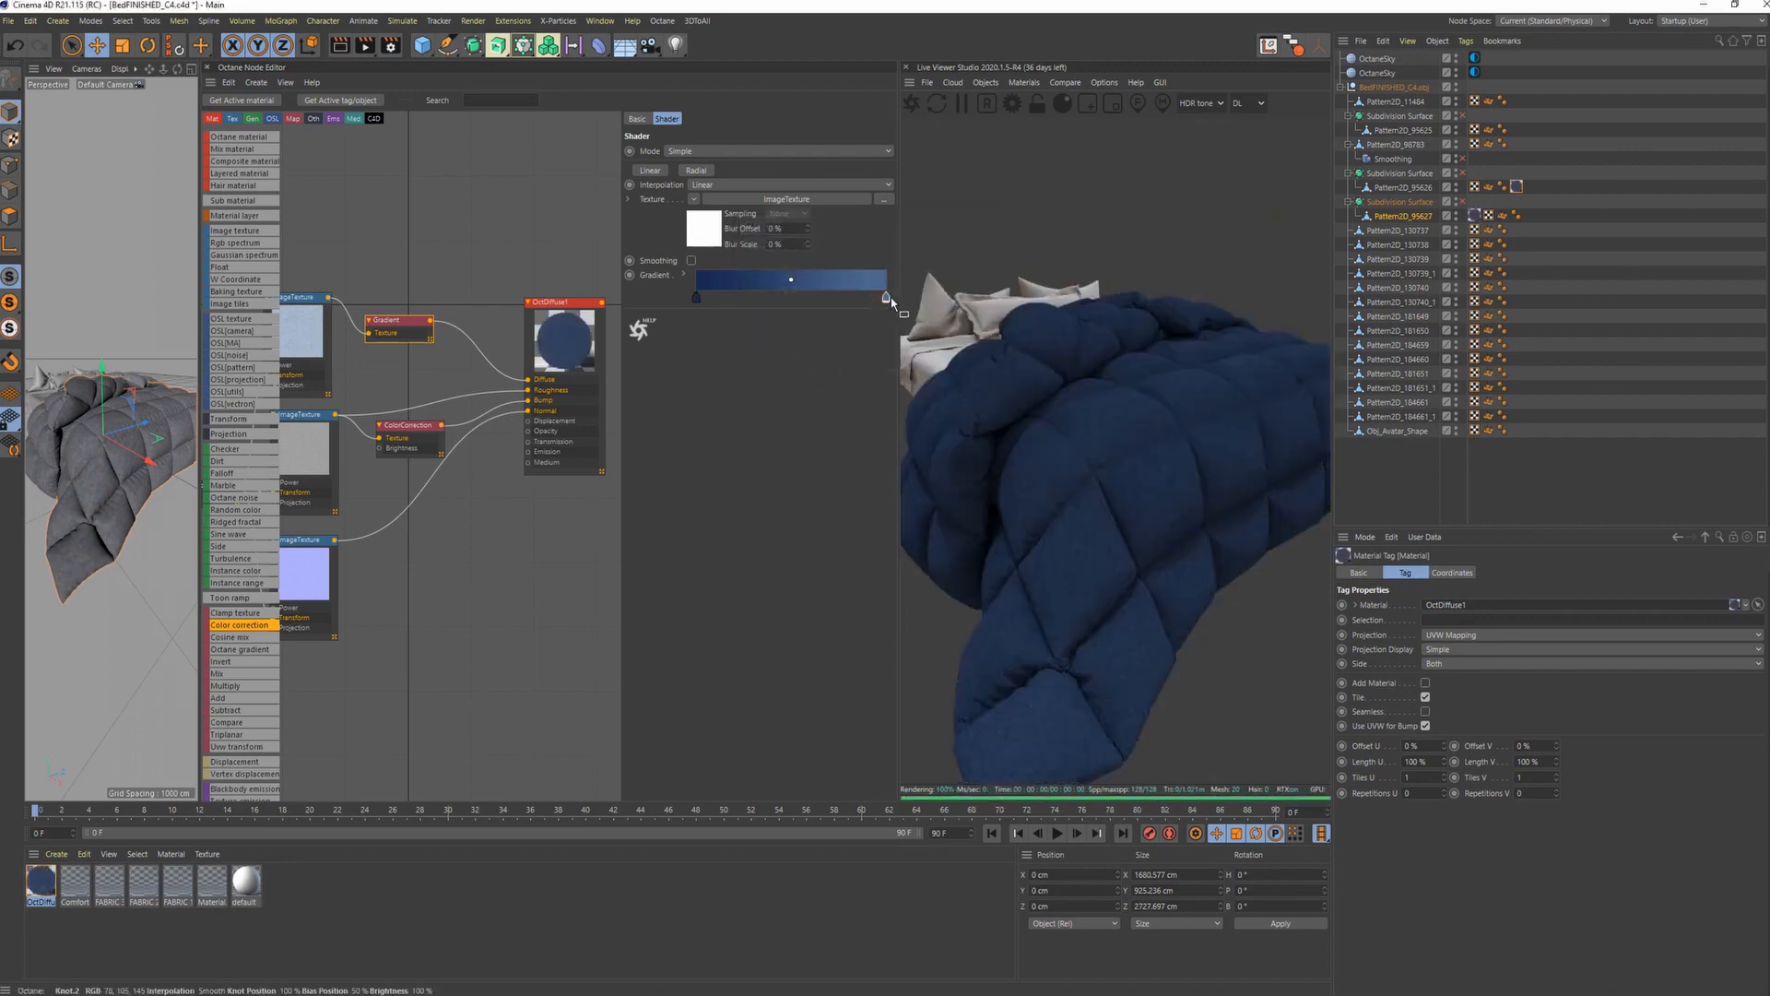
double_click(880, 299)
drag(928, 340, 976, 346)
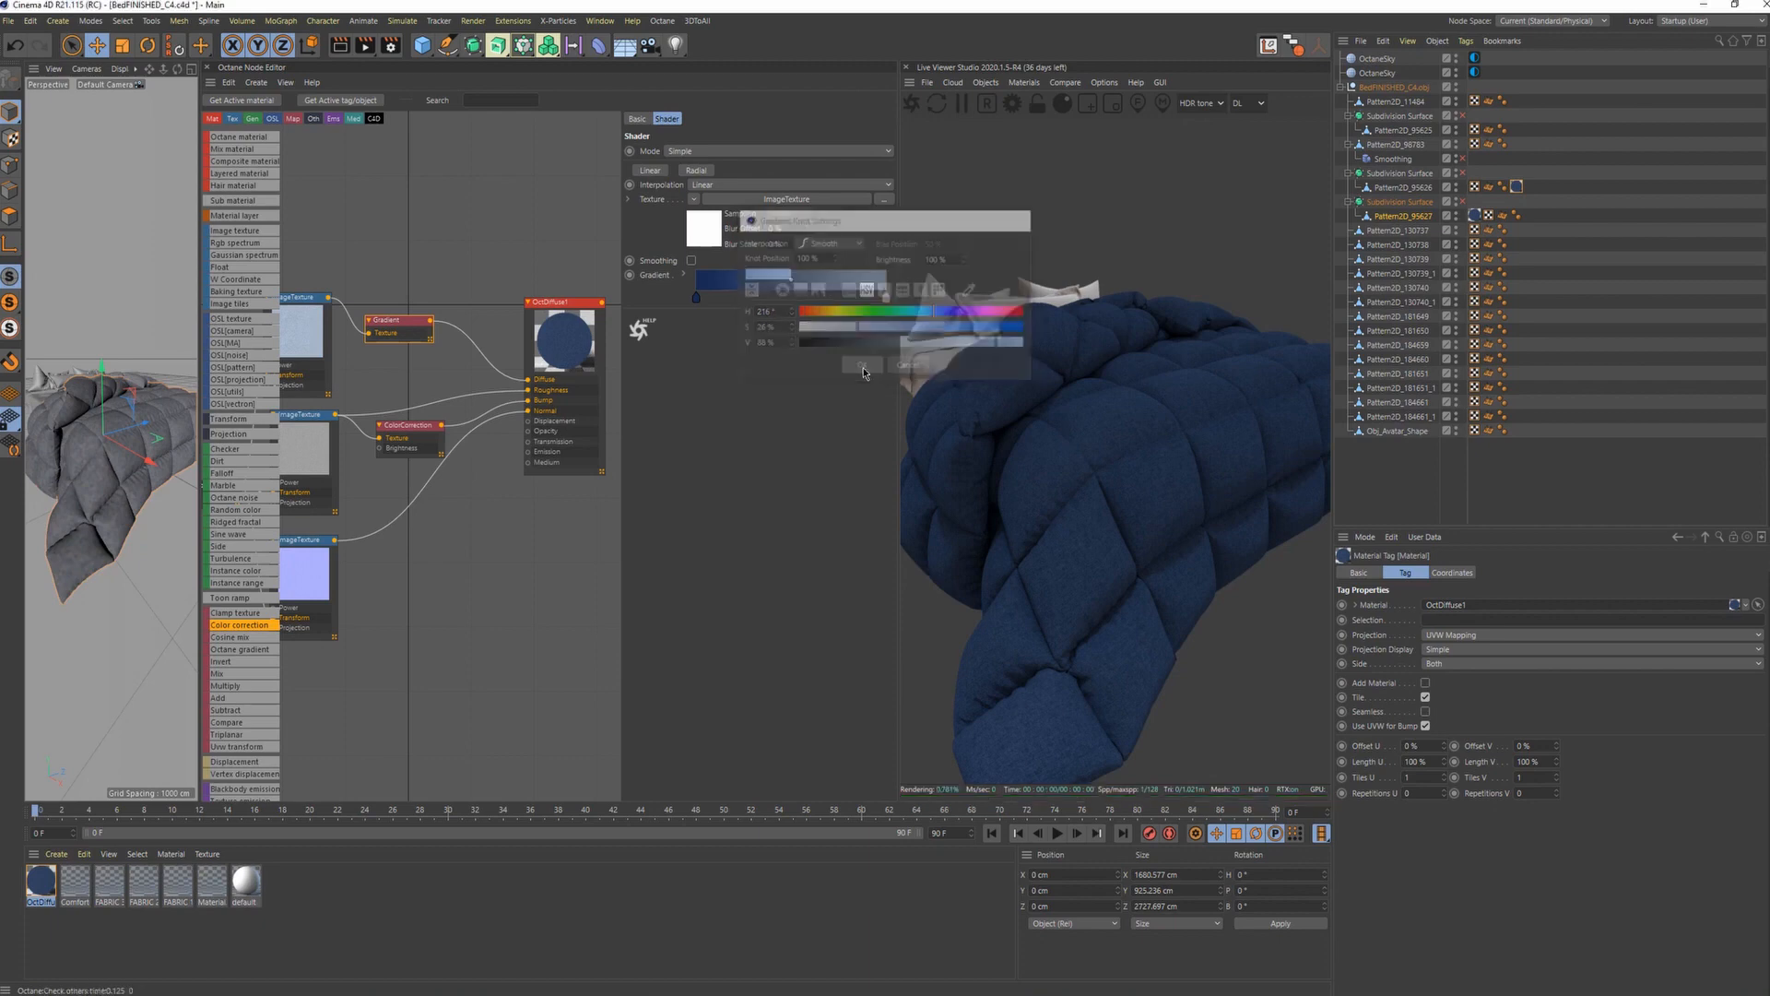
click(863, 371)
Add an image texture with ArtworkBehindBed_C1-gigapixel-scale-4_00x.tif, connect it to the Diffuse channel, and inspect the duvet from several sides.
middle_drag(432, 278, 489, 290)
scroll(496, 281, down, 3)
click(262, 232)
click(410, 228)
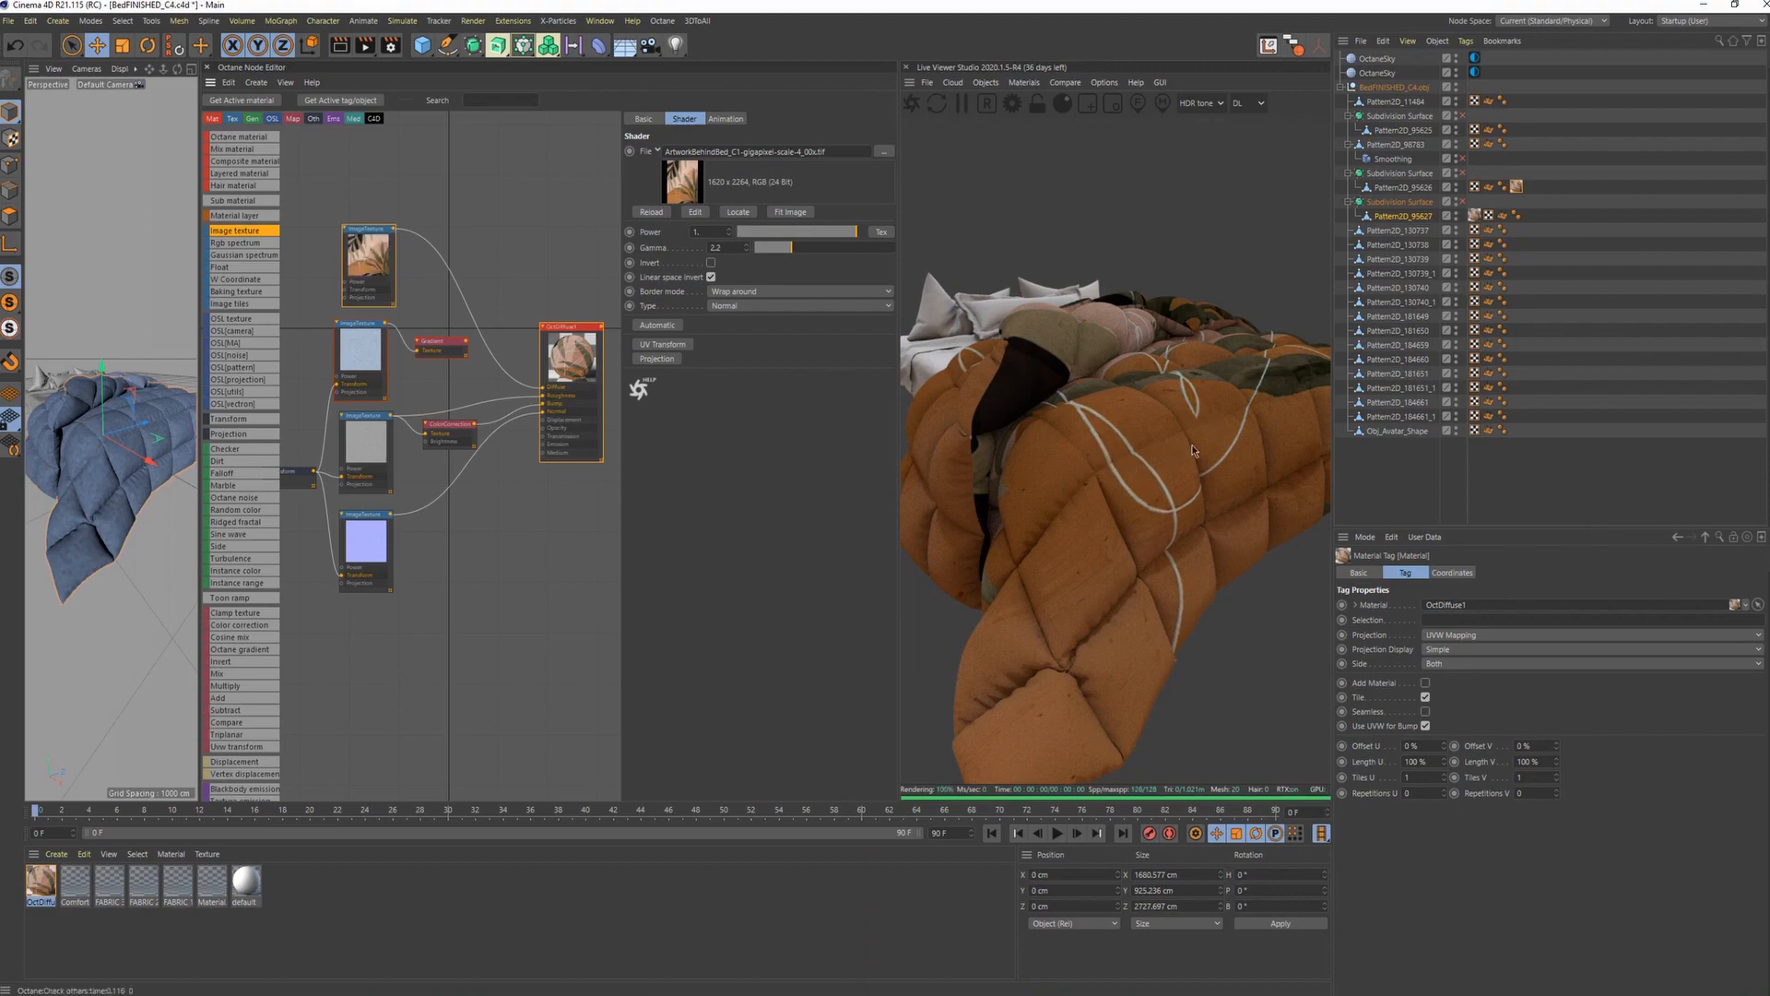
alt+drag(171, 463, 129, 437)
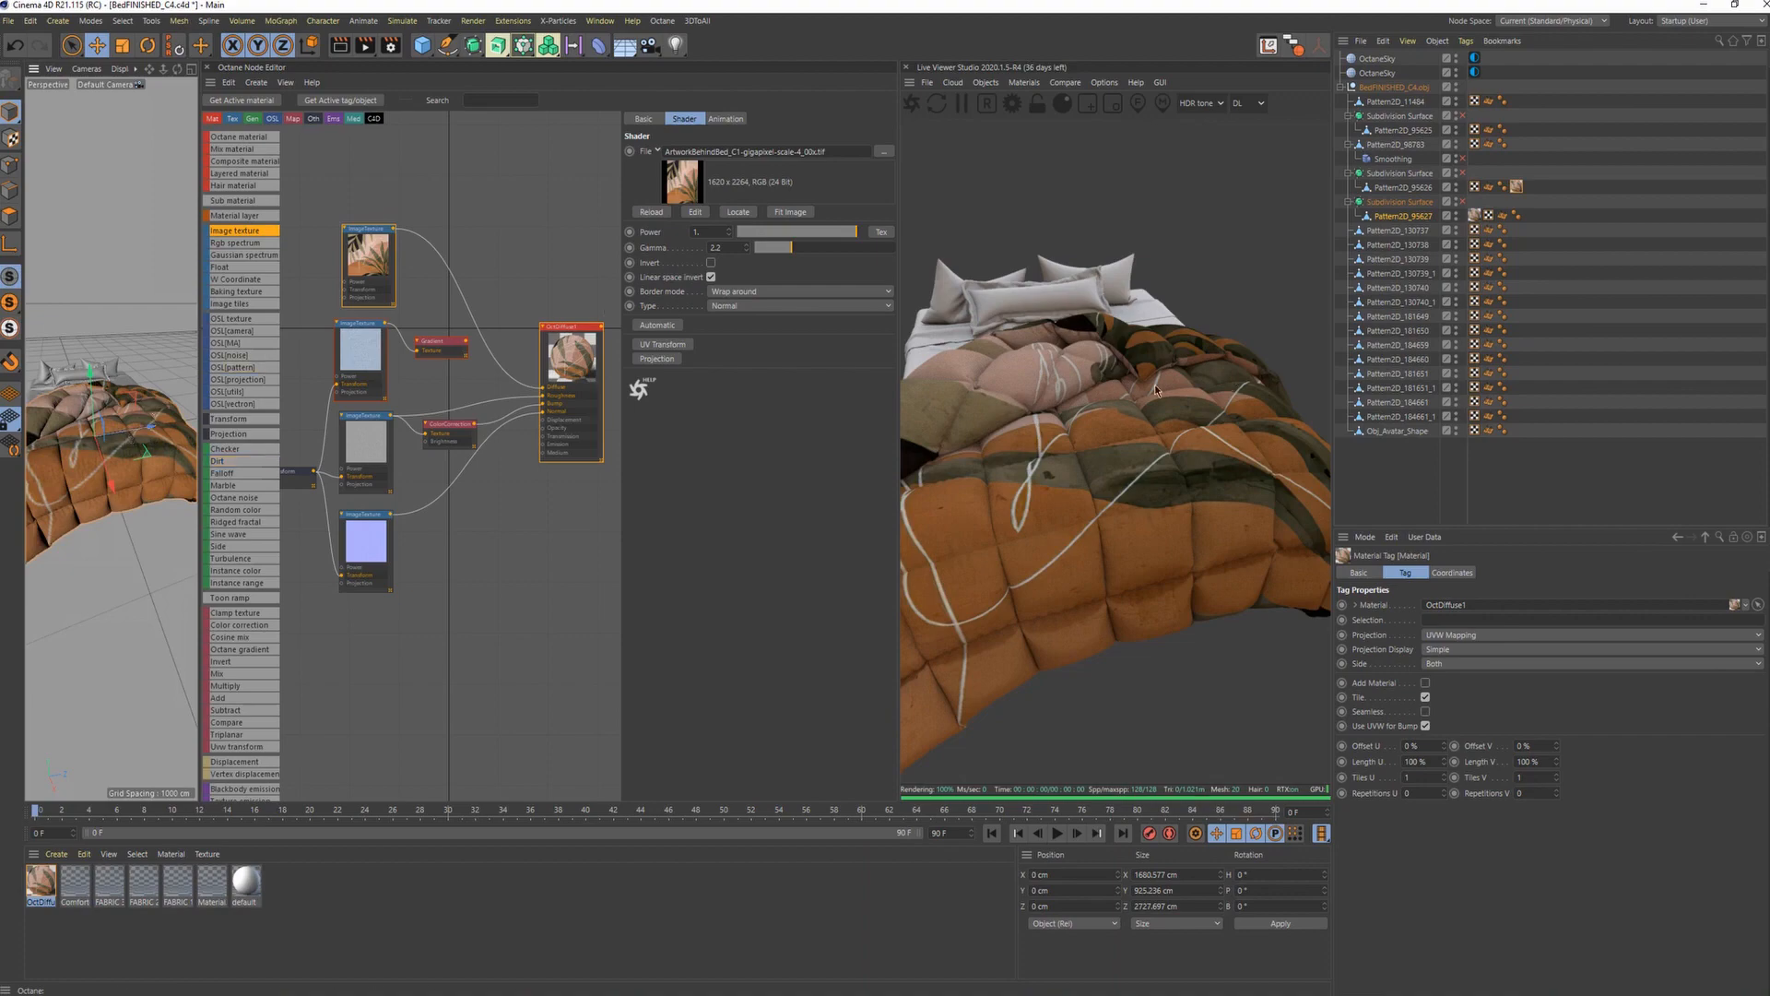
alt+drag(138, 426, 57, 437)
scroll(434, 306, up, 5)
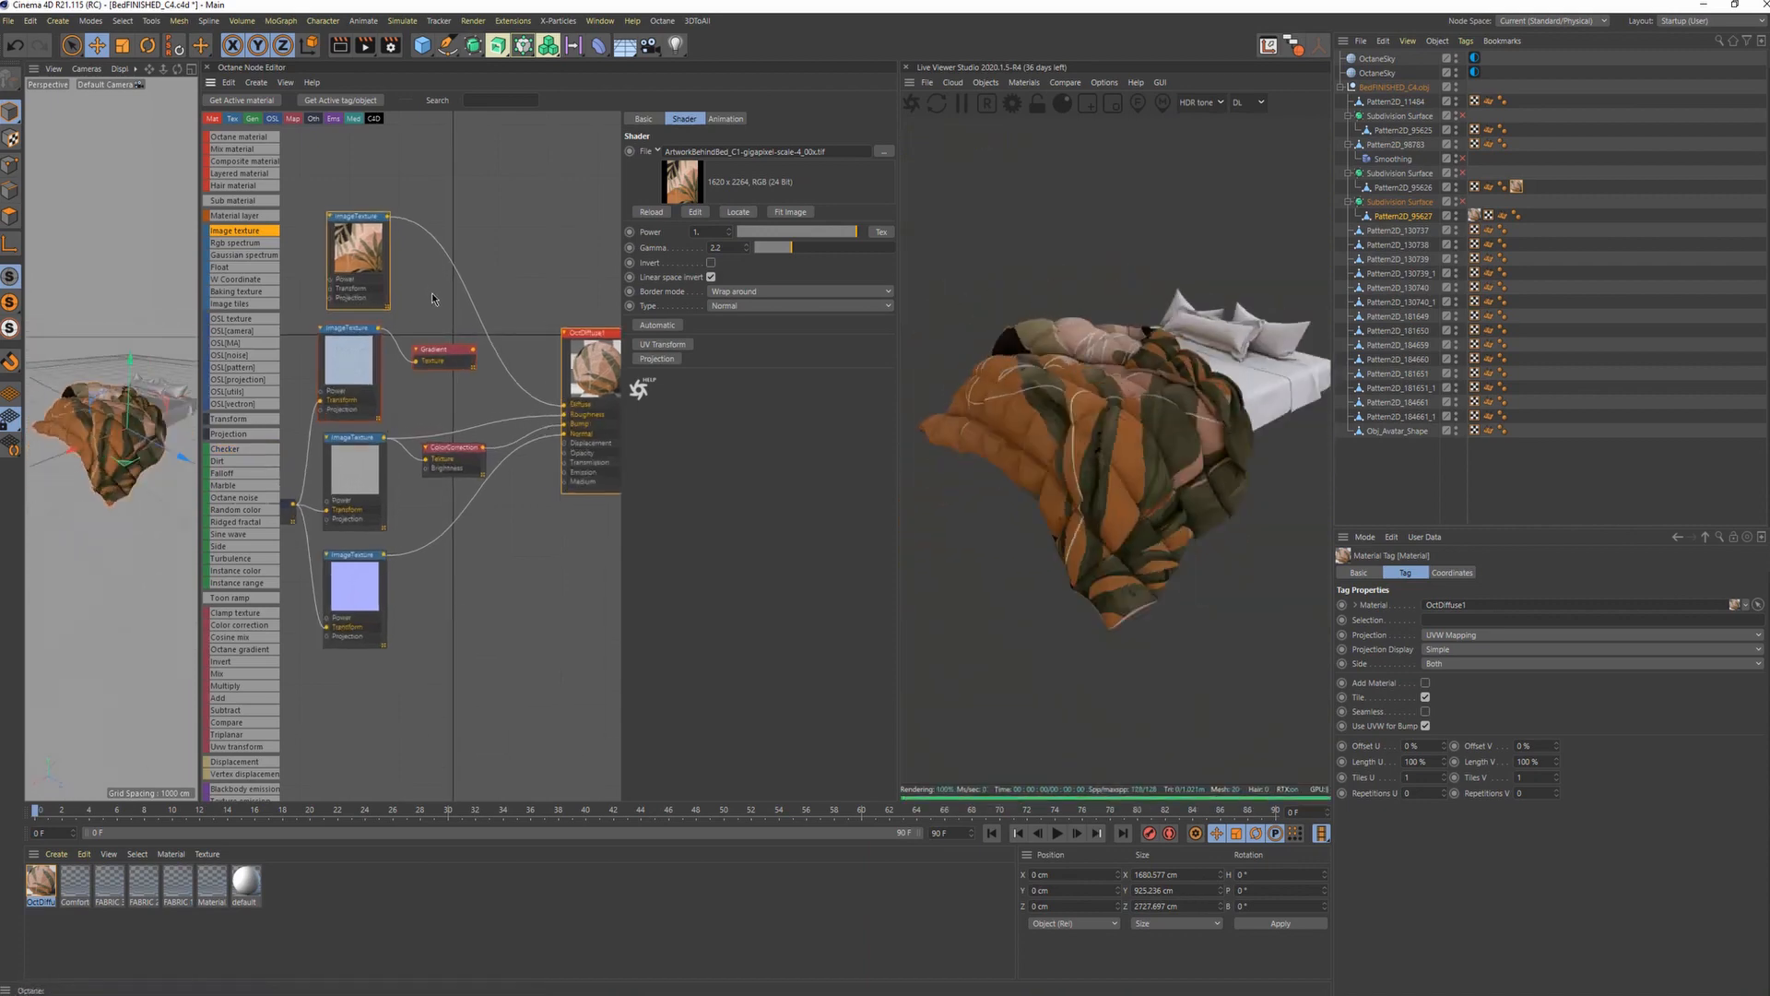
Change the disconnected fabric gradient's start knot to black and its end knot to white.
scroll(153, 410, up, 10)
scroll(153, 410, down, 5)
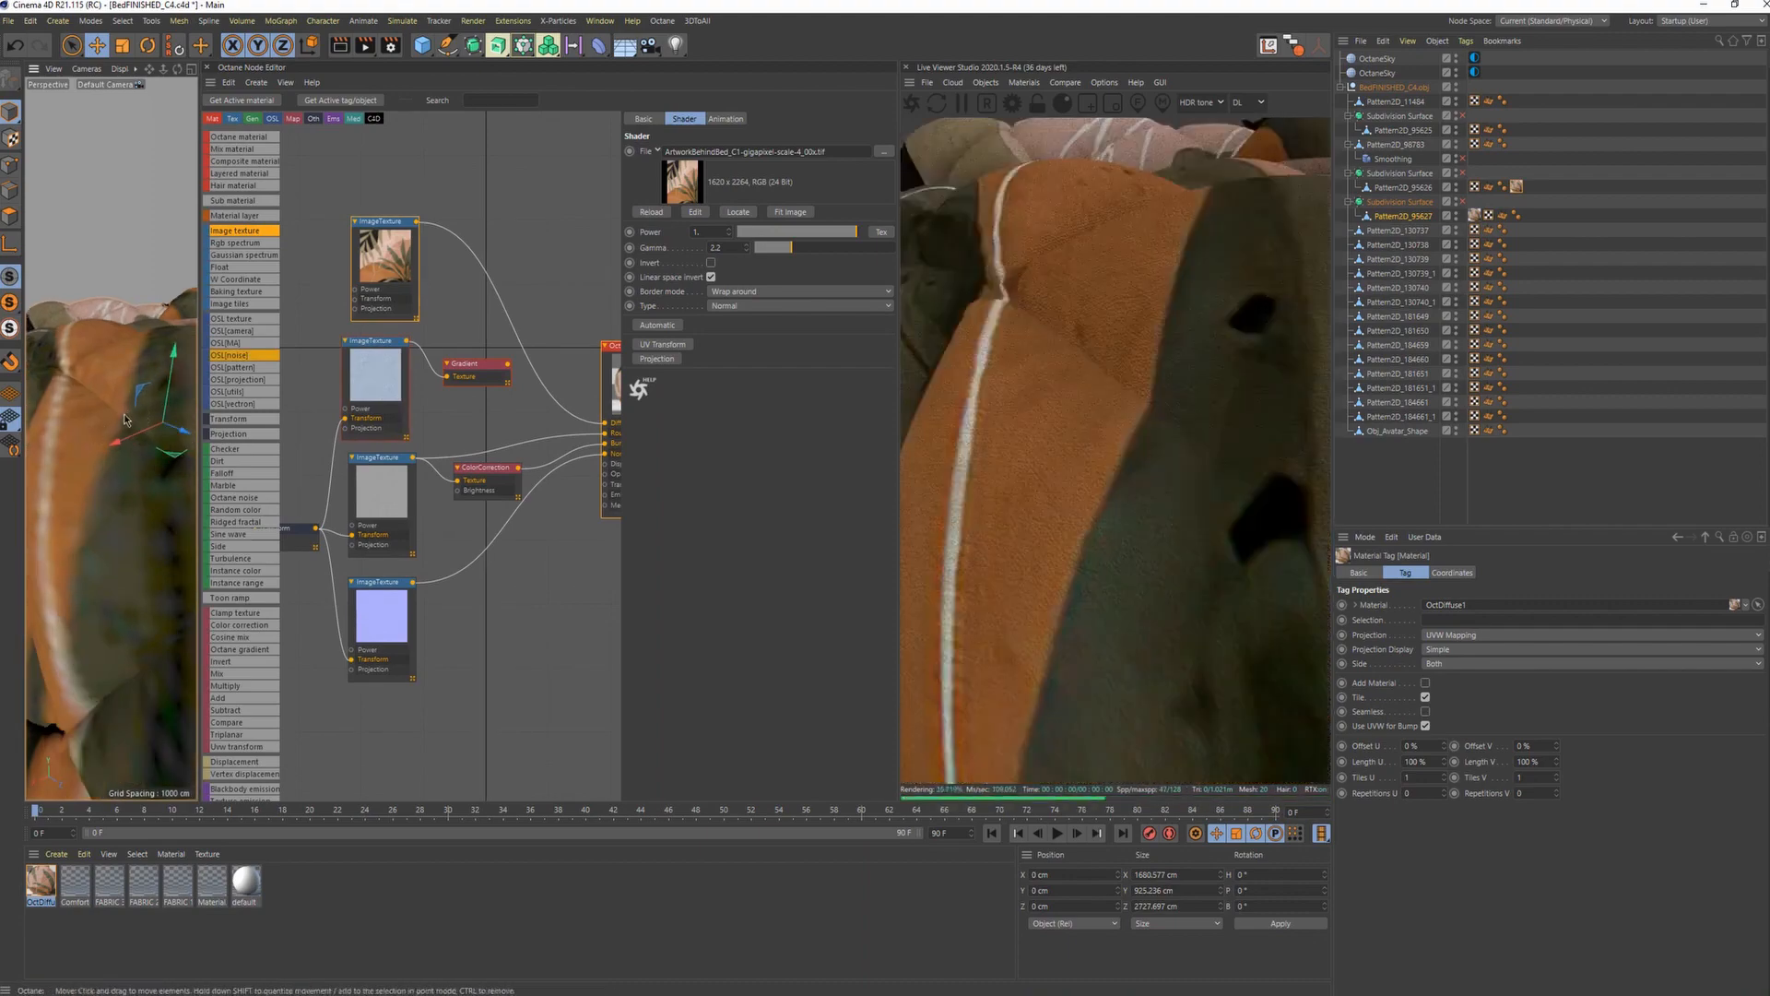
scroll(558, 273, up, 3)
click(451, 390)
click(782, 296)
double_click(697, 300)
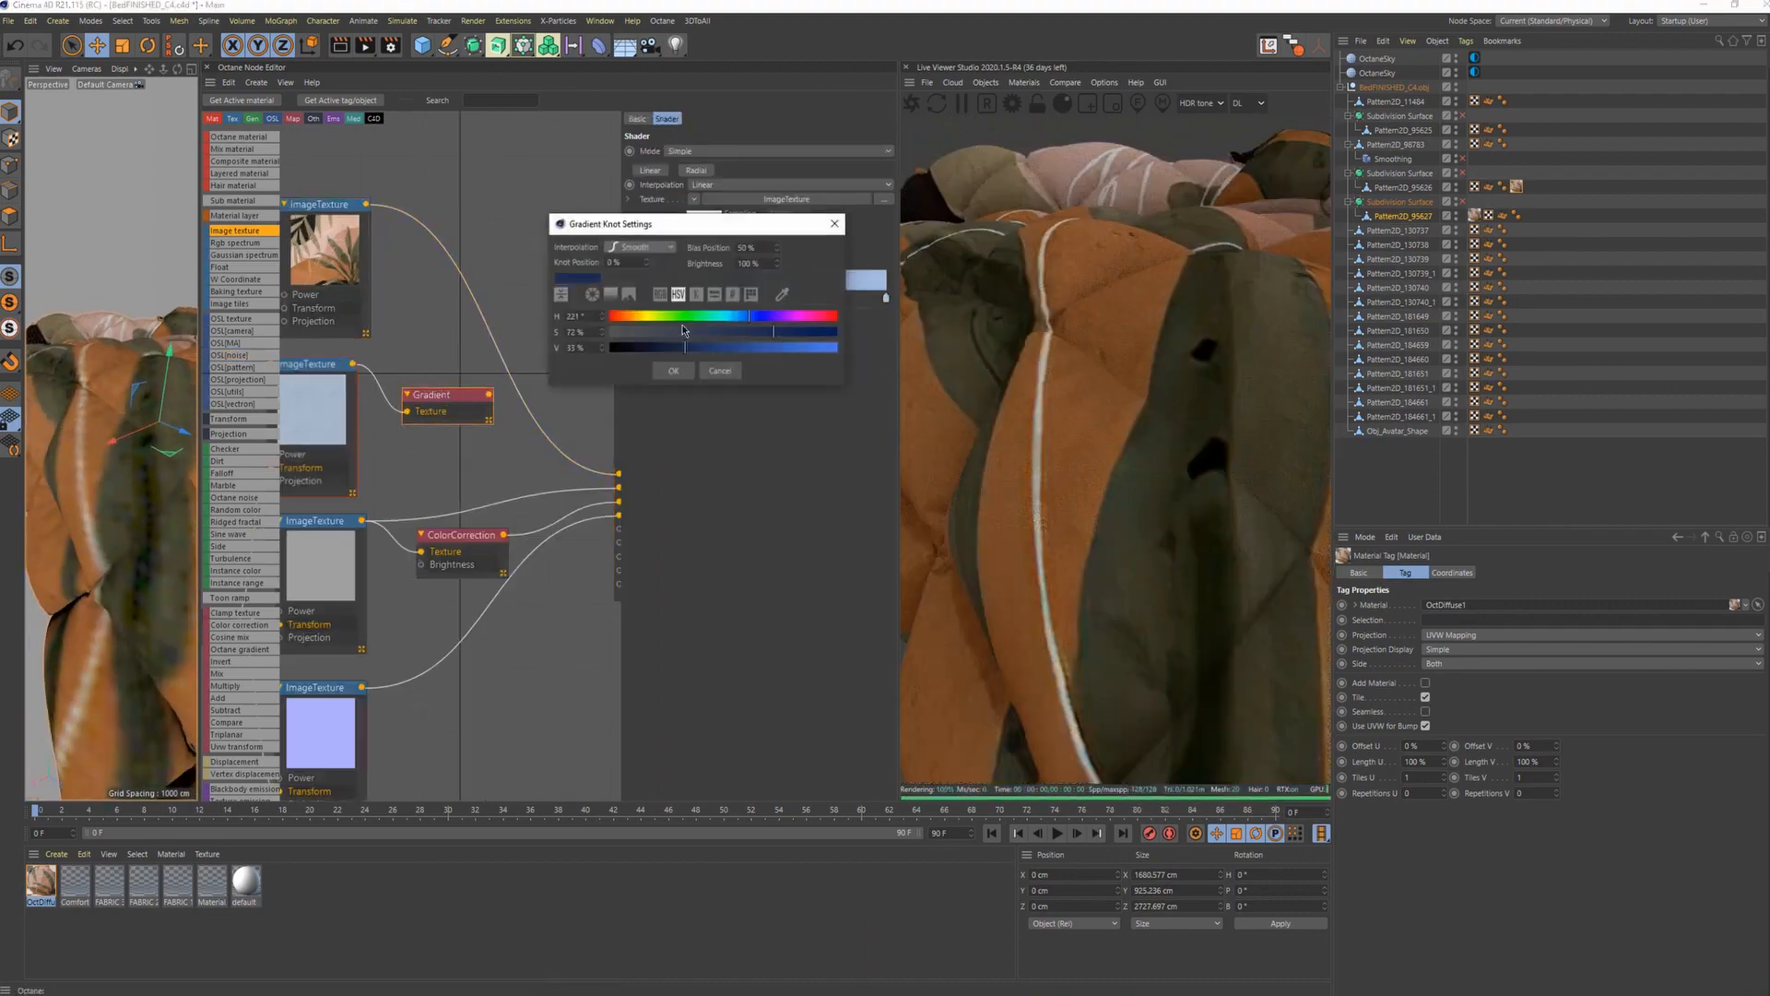
click(674, 371)
double_click(886, 297)
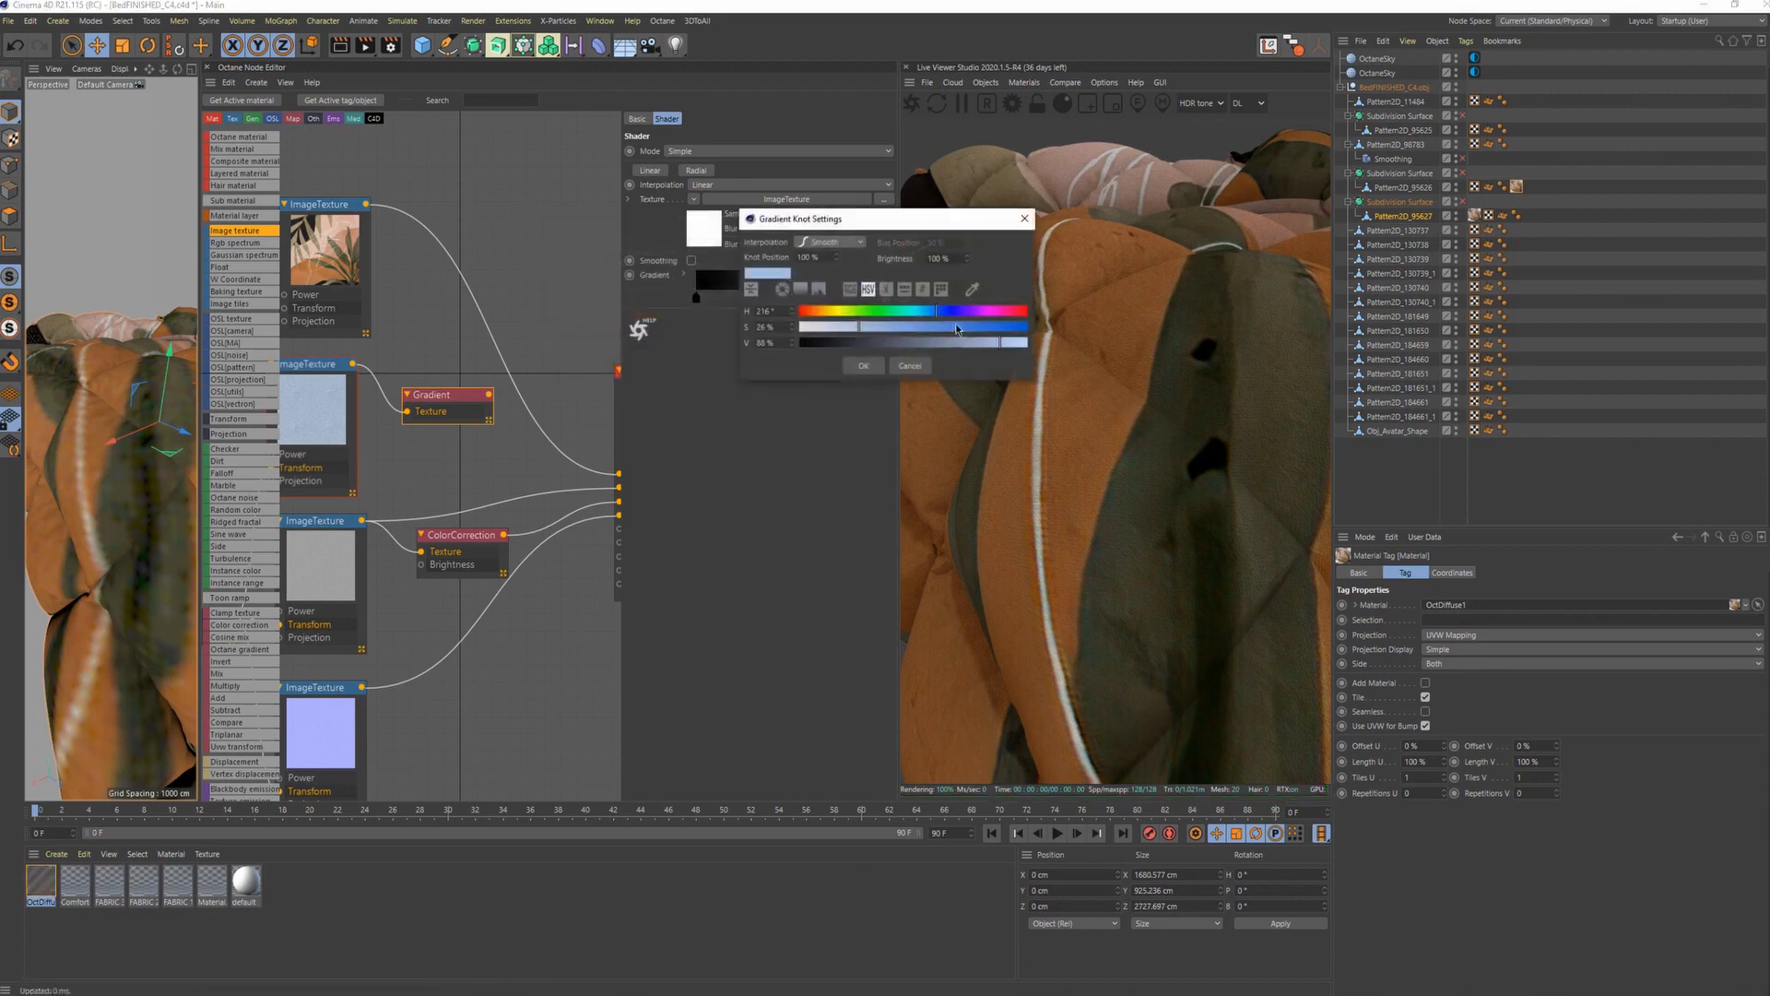
drag(879, 328, 817, 329)
click(863, 366)
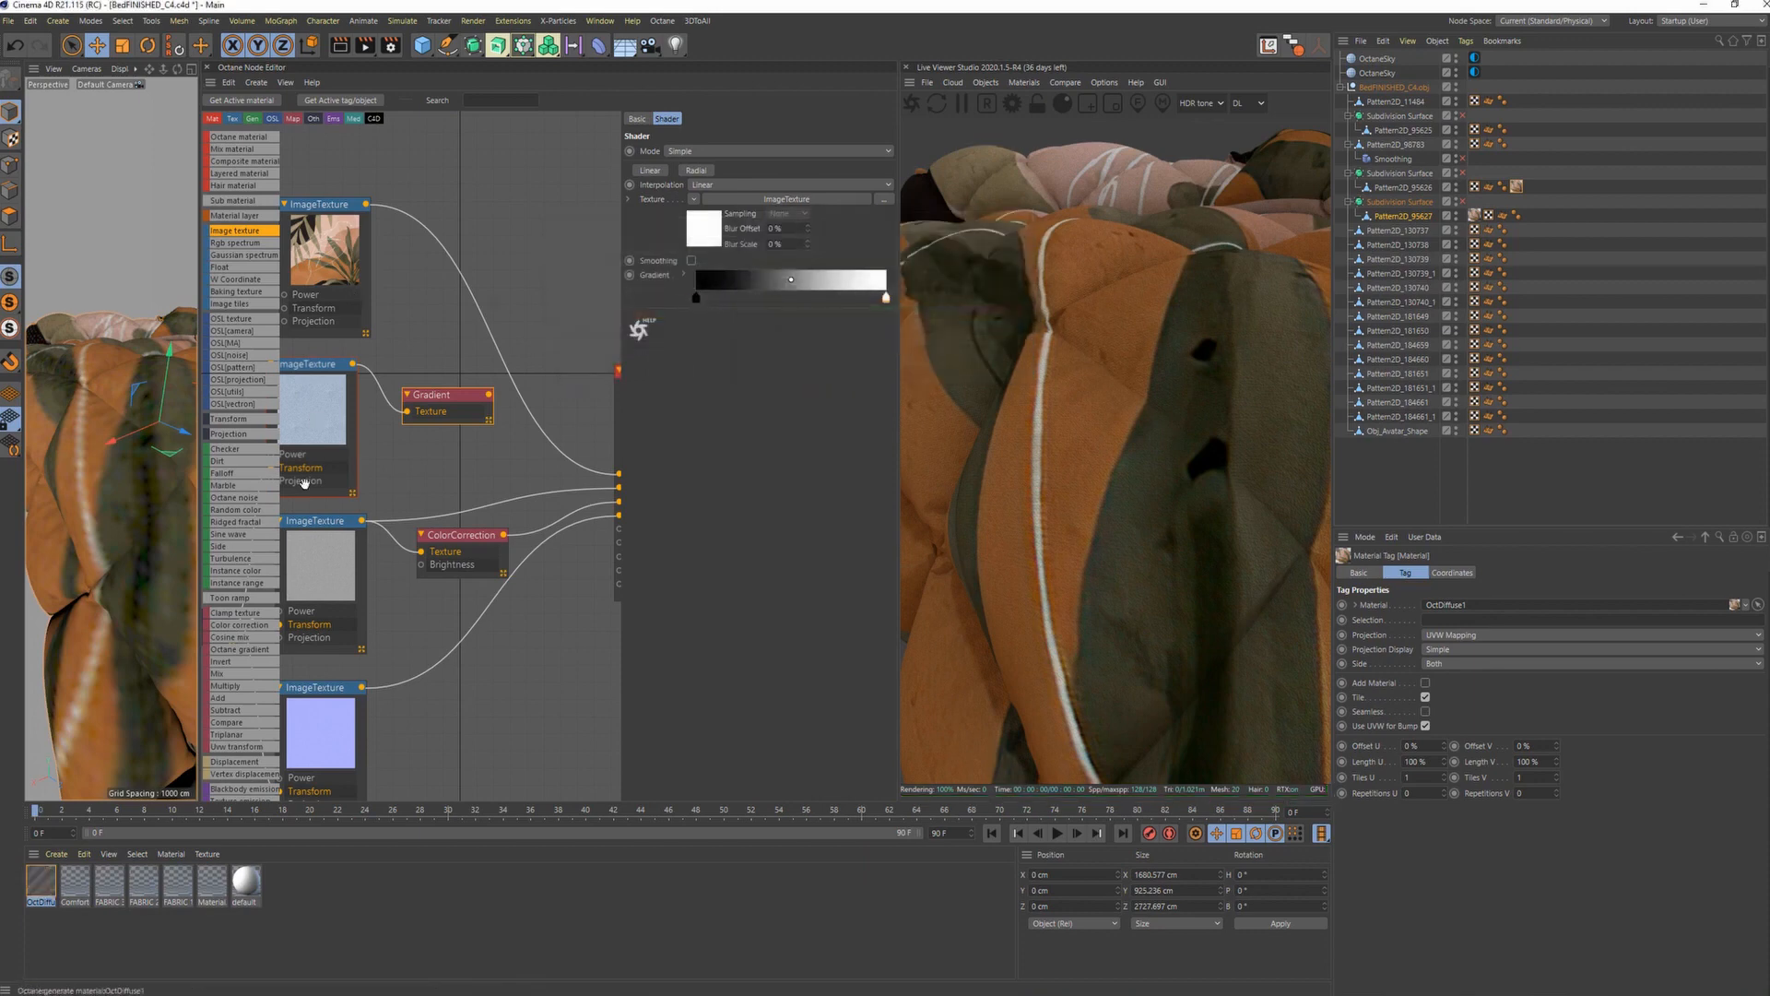
Insert a Multiply node between the artwork texture and Diffuse, and connect the fabric gradient to its Texture2 input.
drag(461, 308, 499, 246)
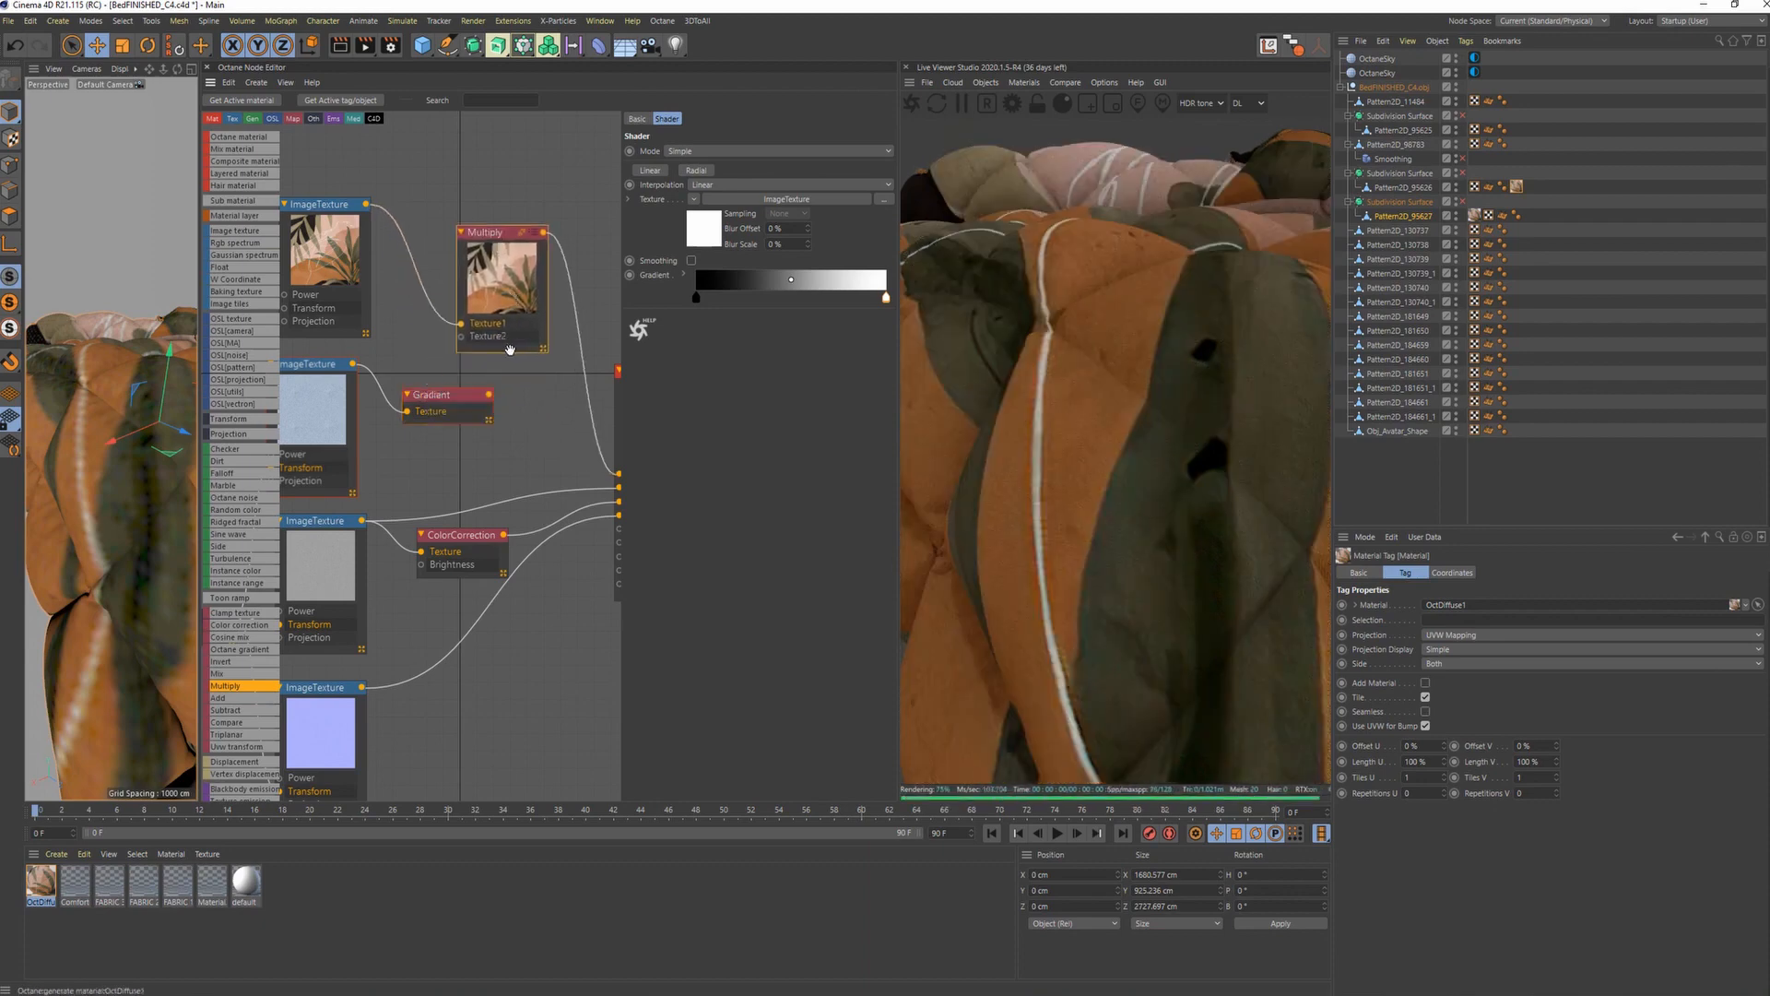
middle_drag(499, 397, 447, 402)
drag(421, 355, 408, 342)
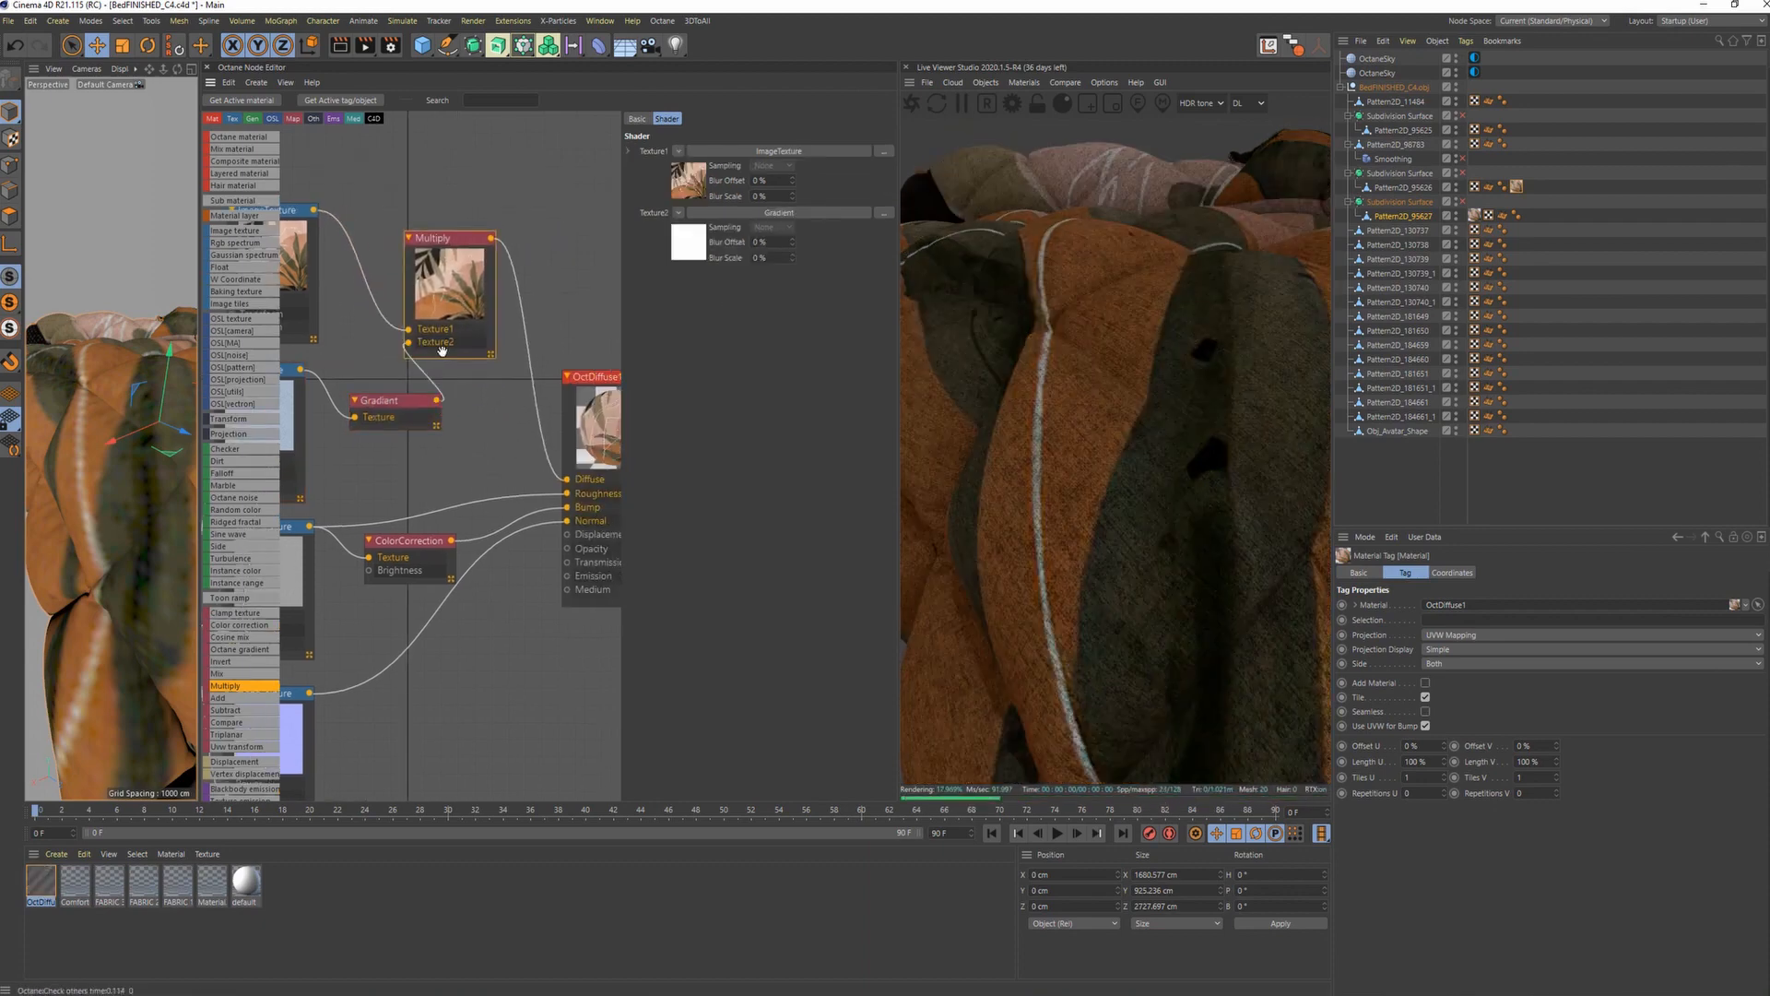
Lighten the gradient's black start knot to gray so the multiplied fabric weave is softer over the artwork.
click(379, 403)
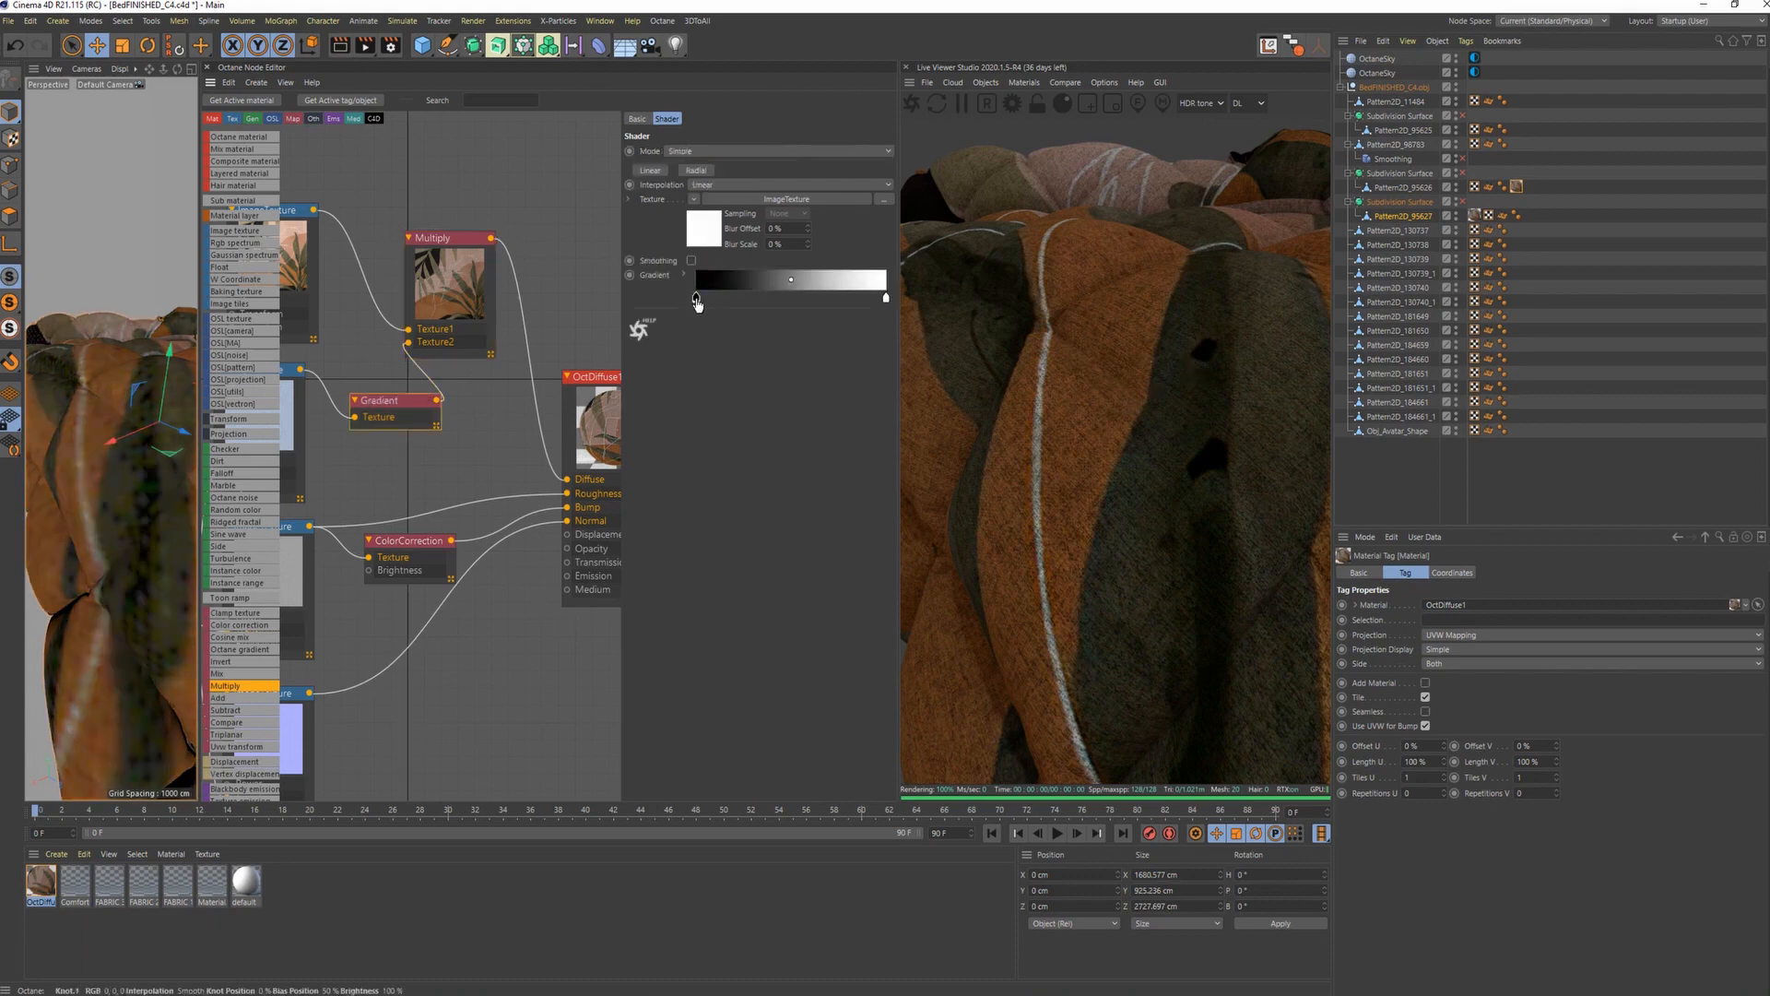
double_click(696, 297)
click(706, 344)
click(672, 367)
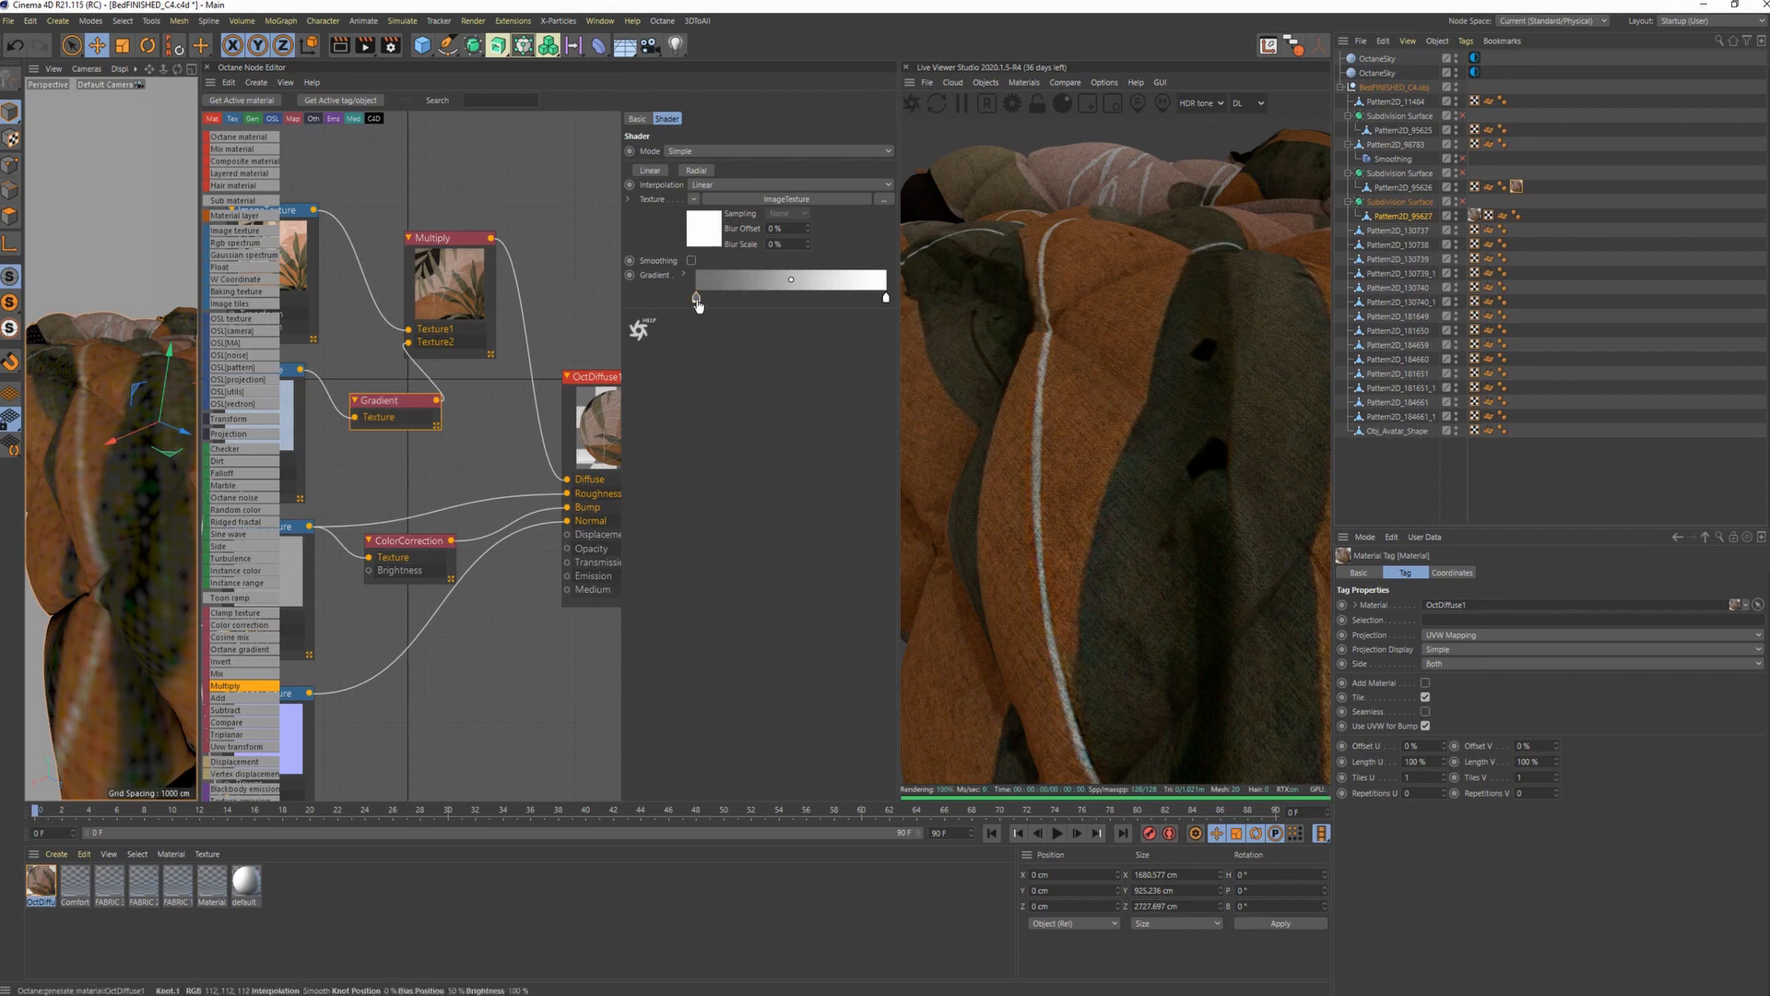
double_click(696, 297)
click(674, 367)
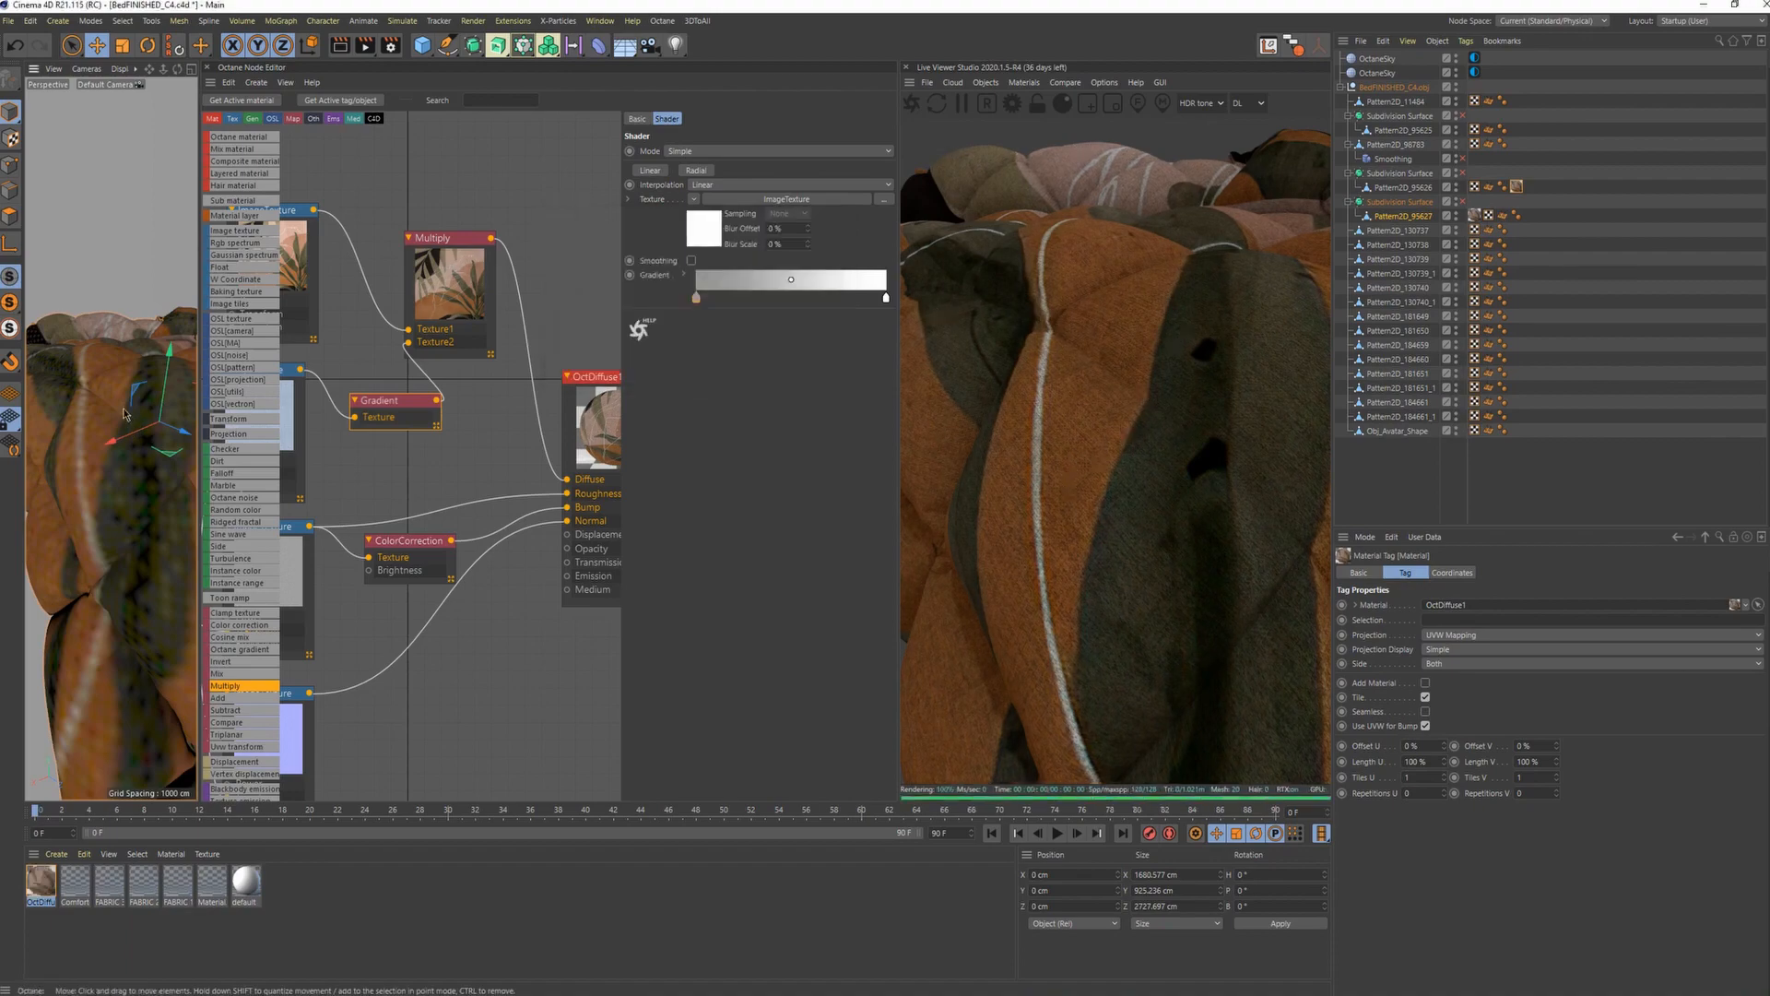
Insert a Color Correction node between the Multiply node and the duvet material's Diffuse channel.
alt+drag(137, 416, 126, 392)
scroll(89, 399, down, 8)
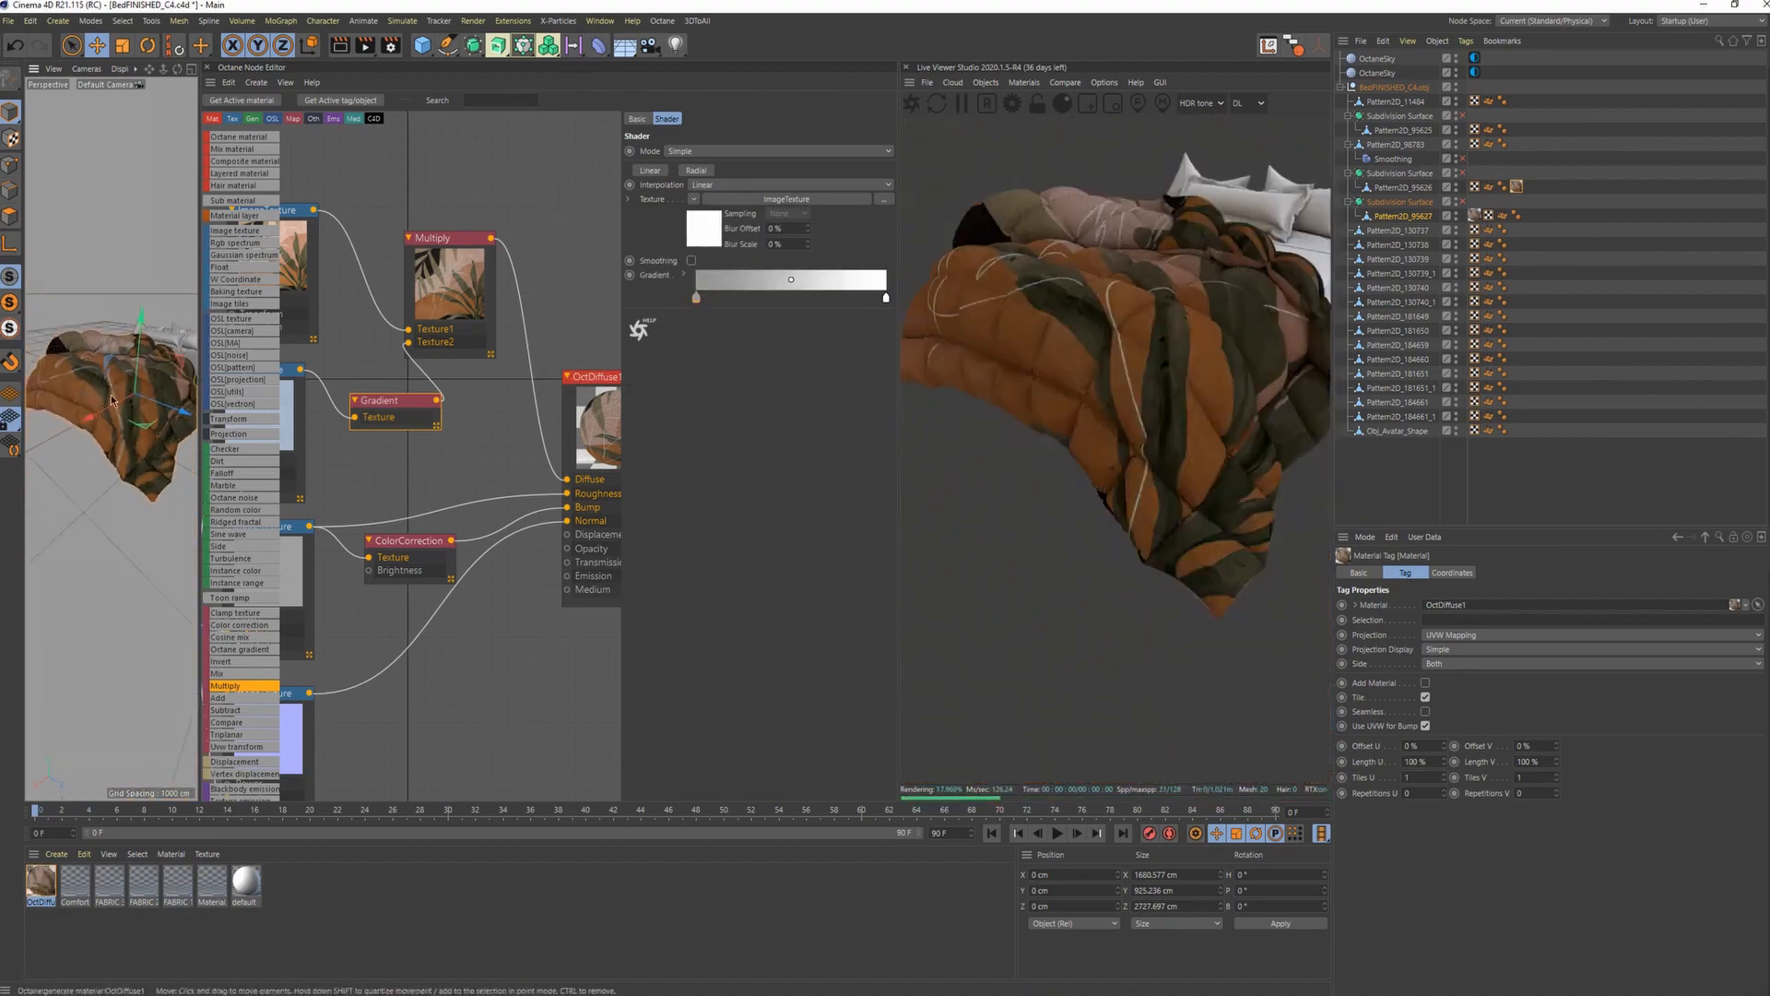
alt+middle_drag(96, 477, 91, 522)
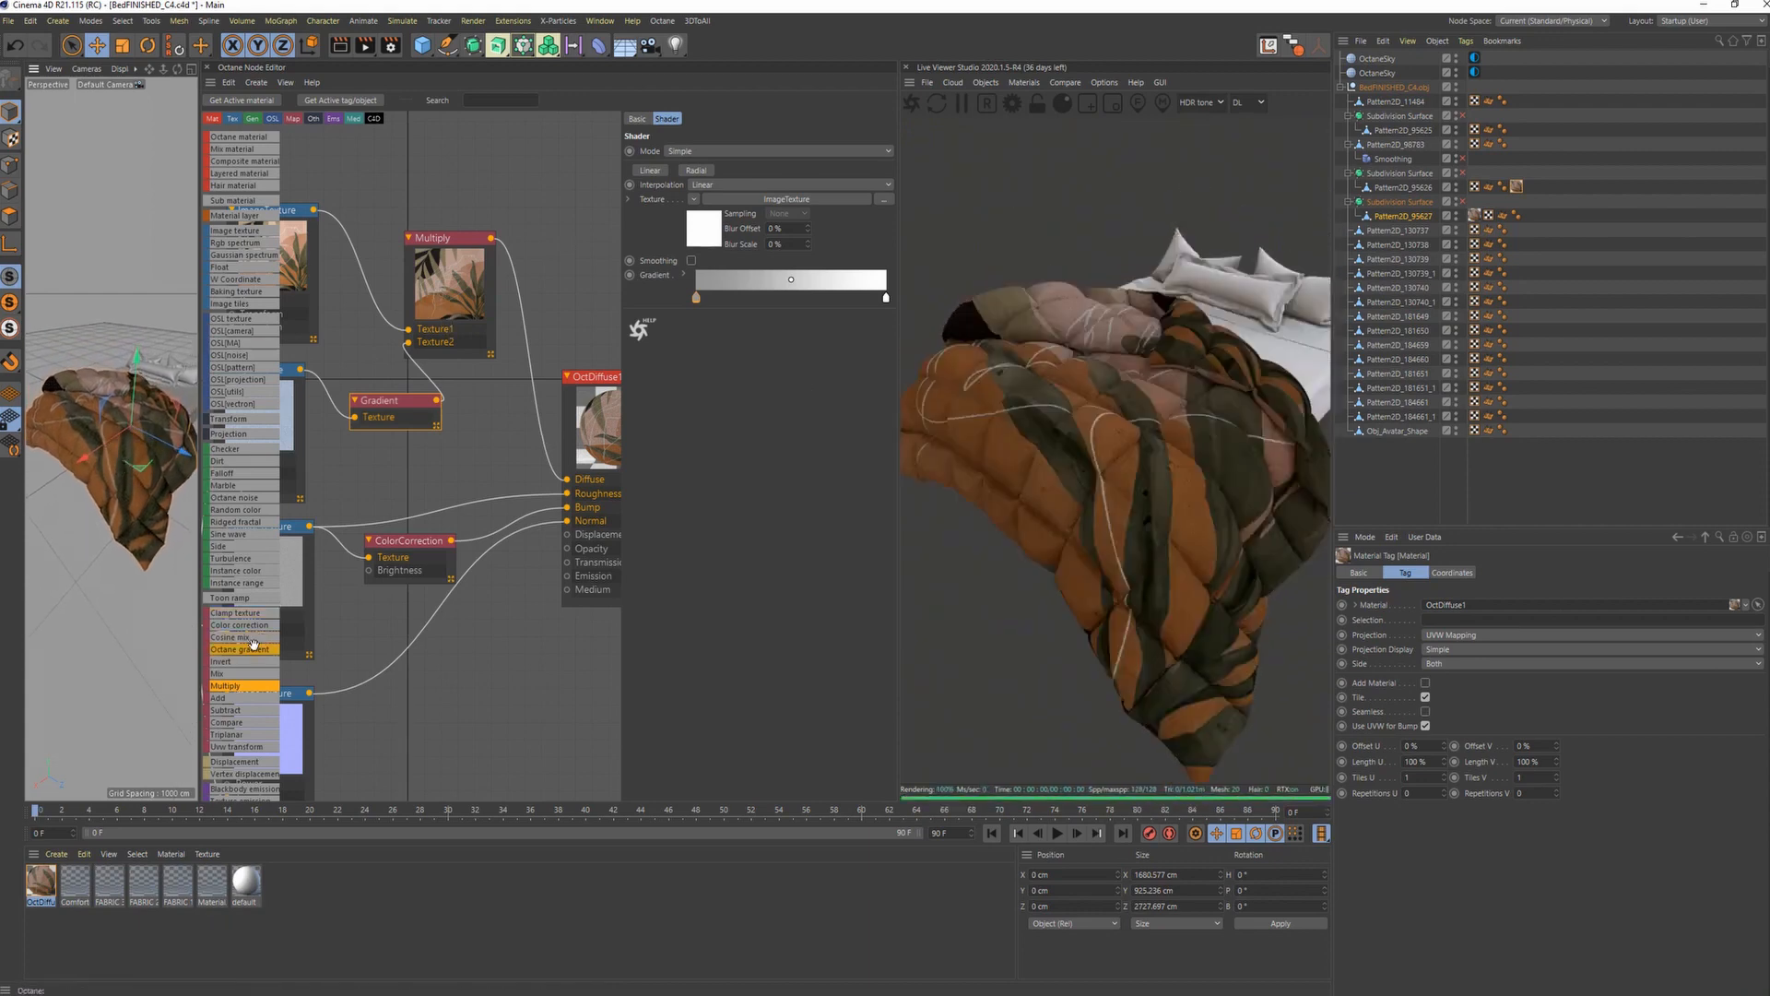
drag(526, 323, 550, 329)
scroll(550, 329, down, 1)
middle_drag(550, 330, 483, 332)
drag(528, 374, 575, 372)
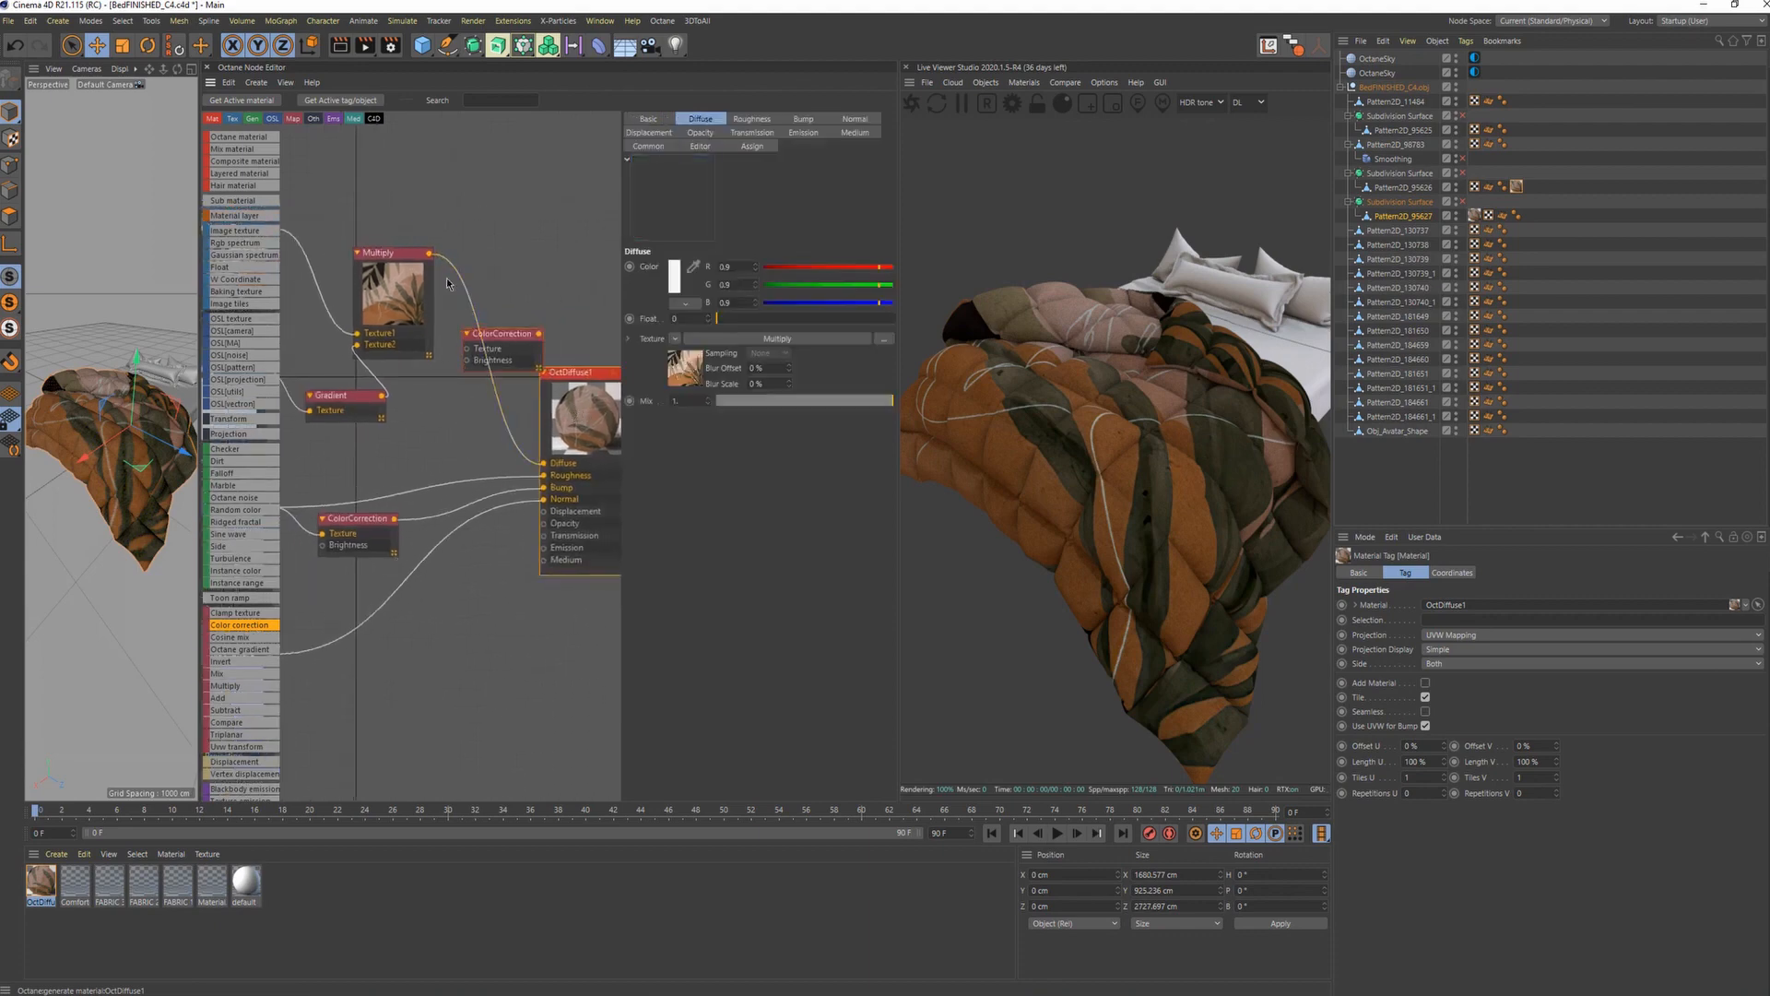
drag(430, 252, 467, 348)
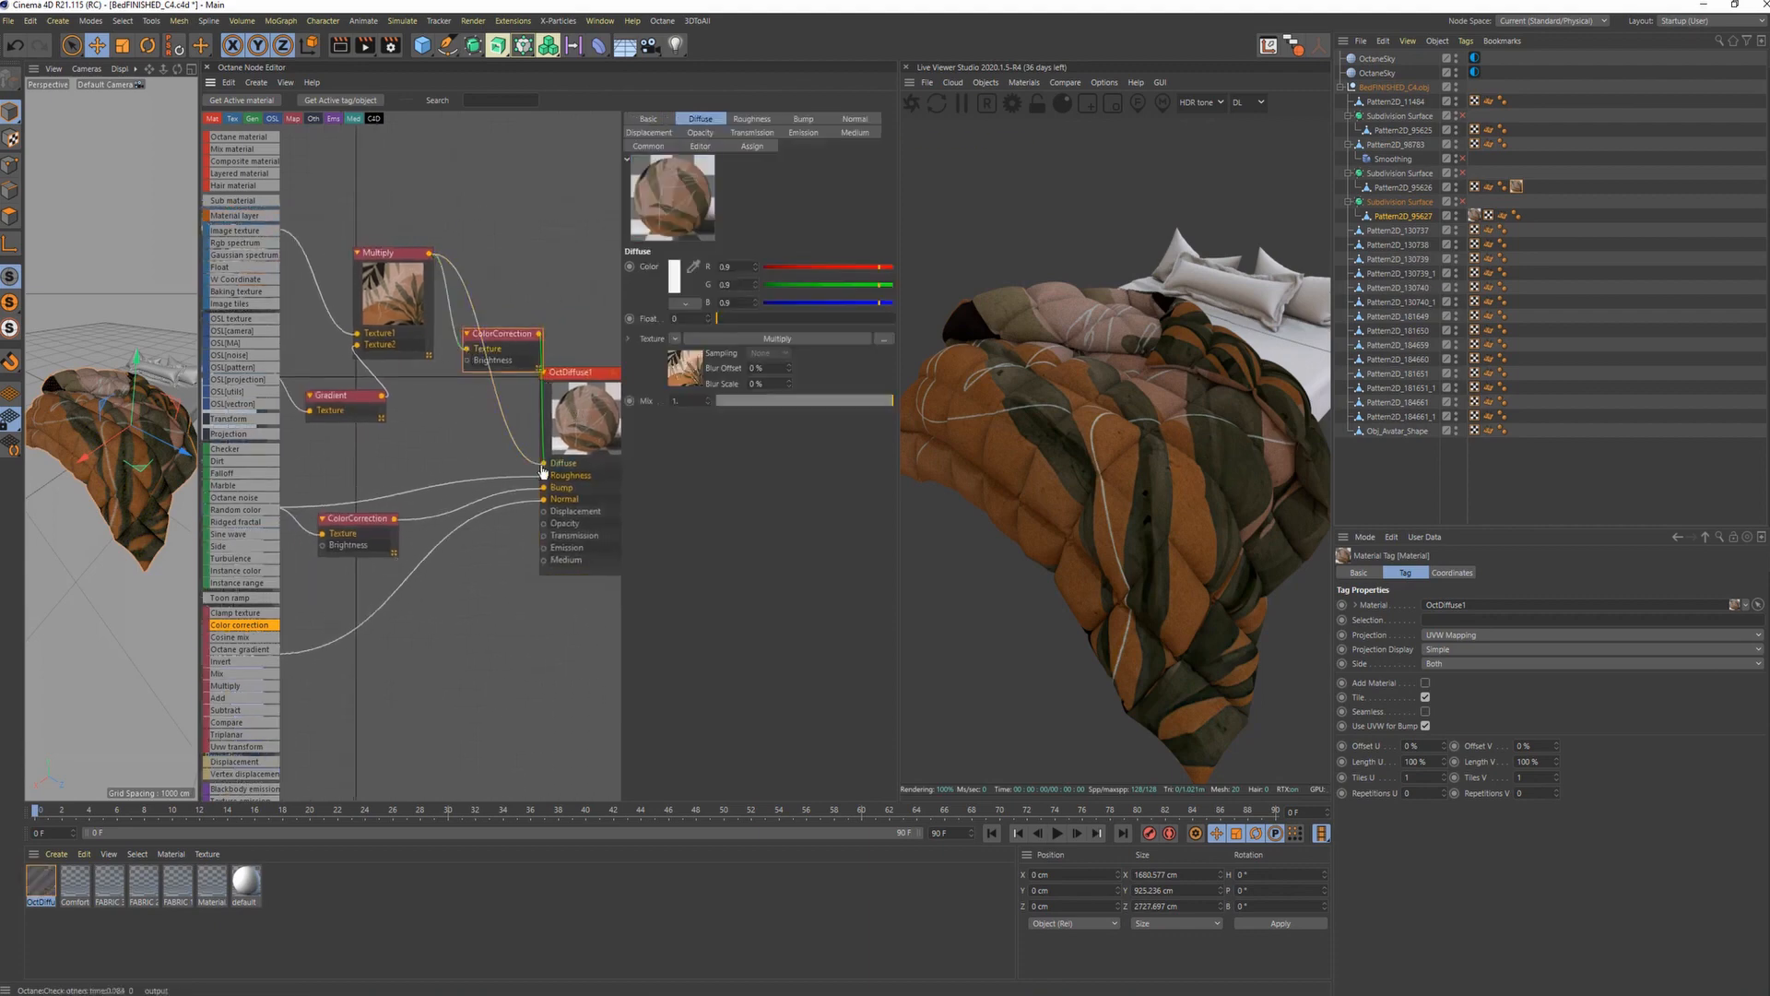
drag(543, 471, 545, 464)
Reposition the new Color Correction node beside the material, adjust its gamma slightly and review the duvet in the render.
drag(503, 333, 492, 370)
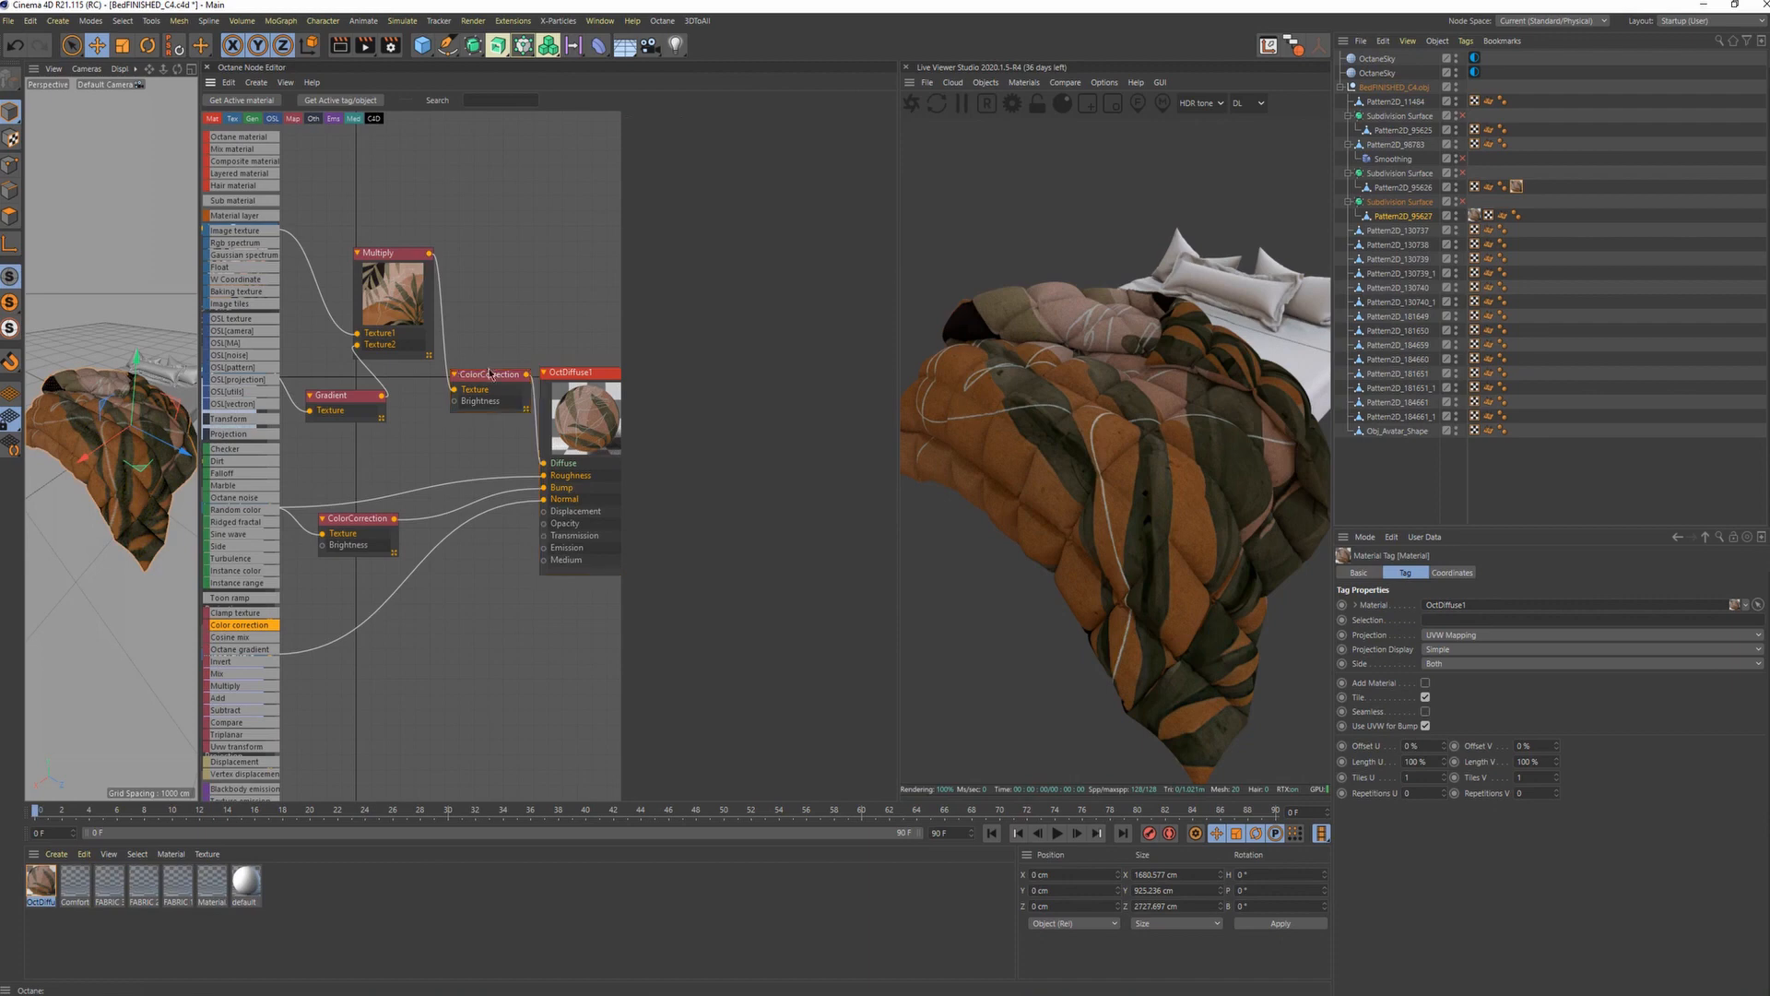
drag(490, 374, 482, 378)
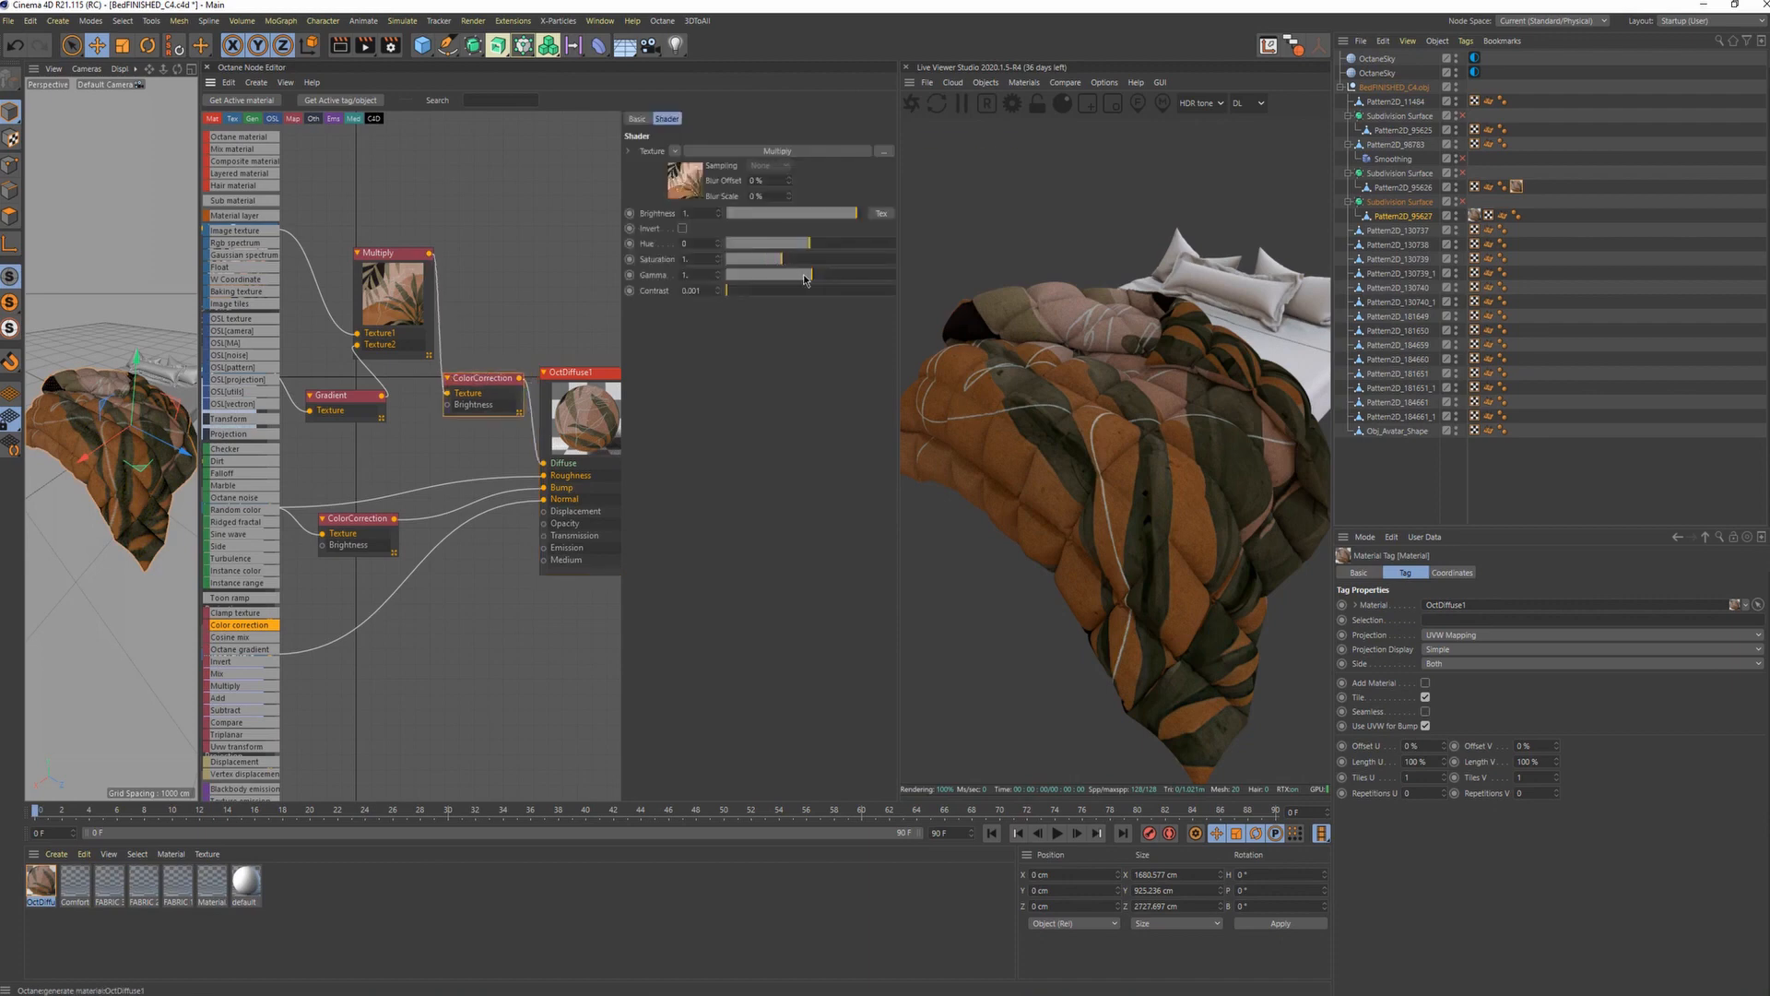
drag(805, 280, 801, 280)
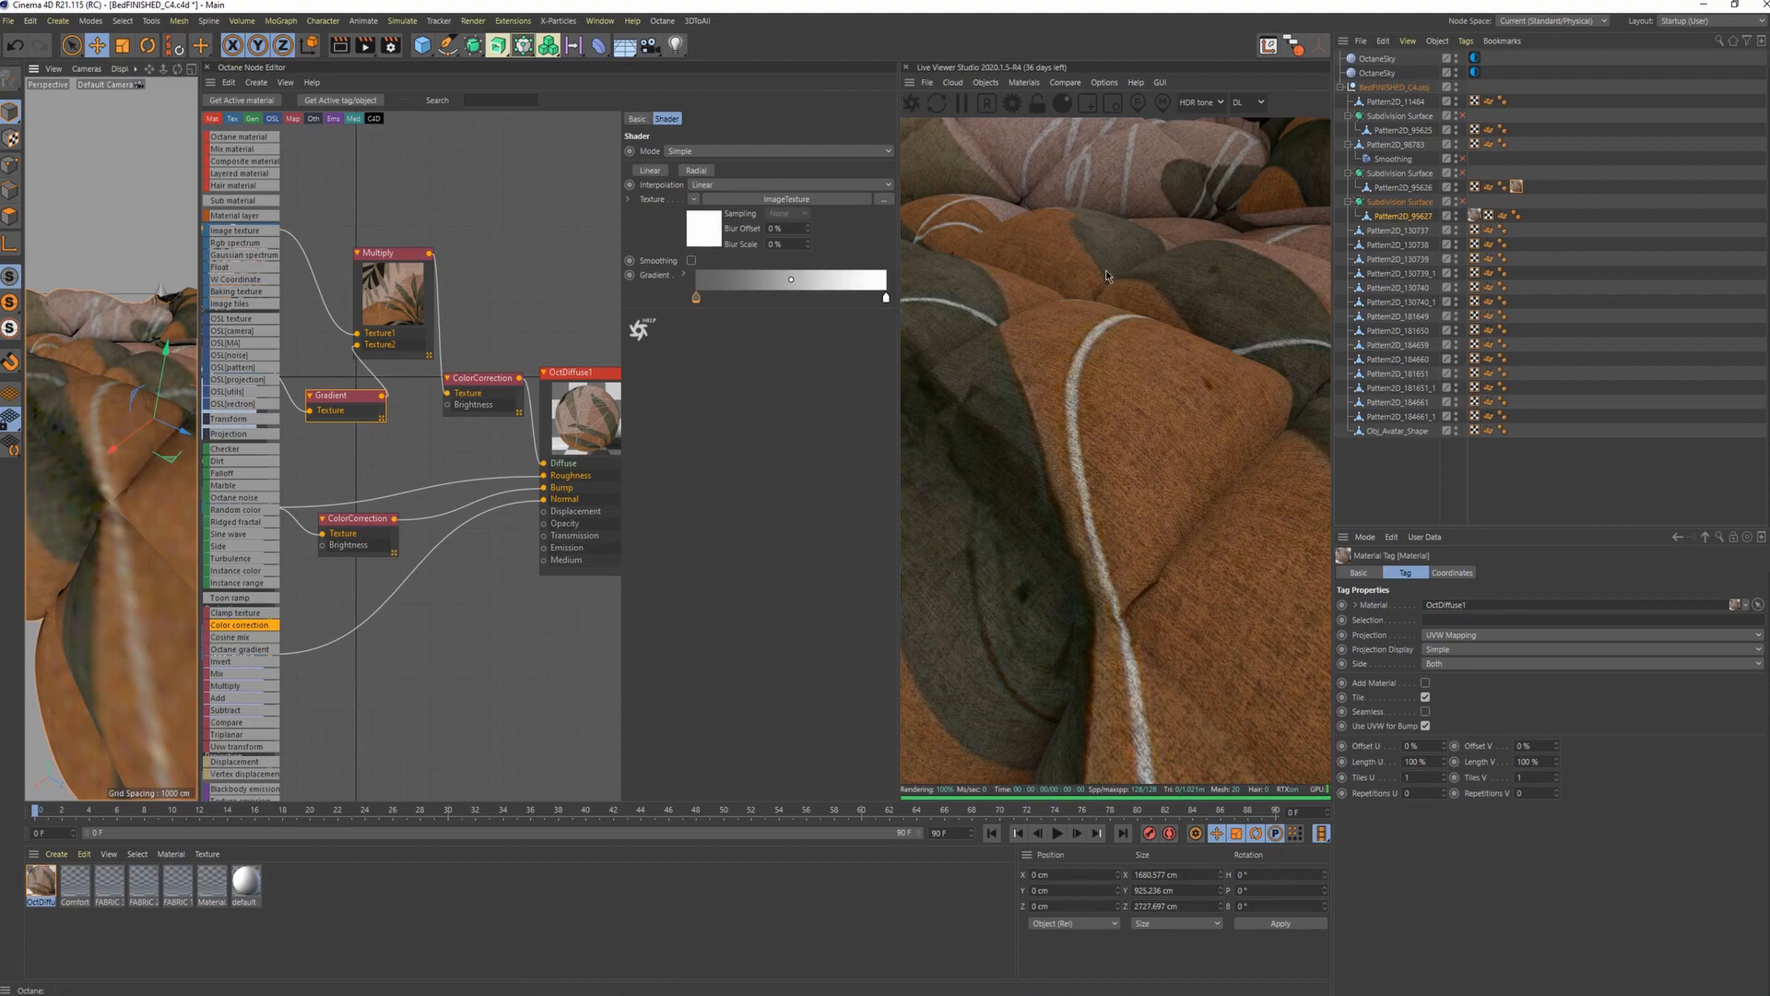
scroll(114, 434, down, 10)
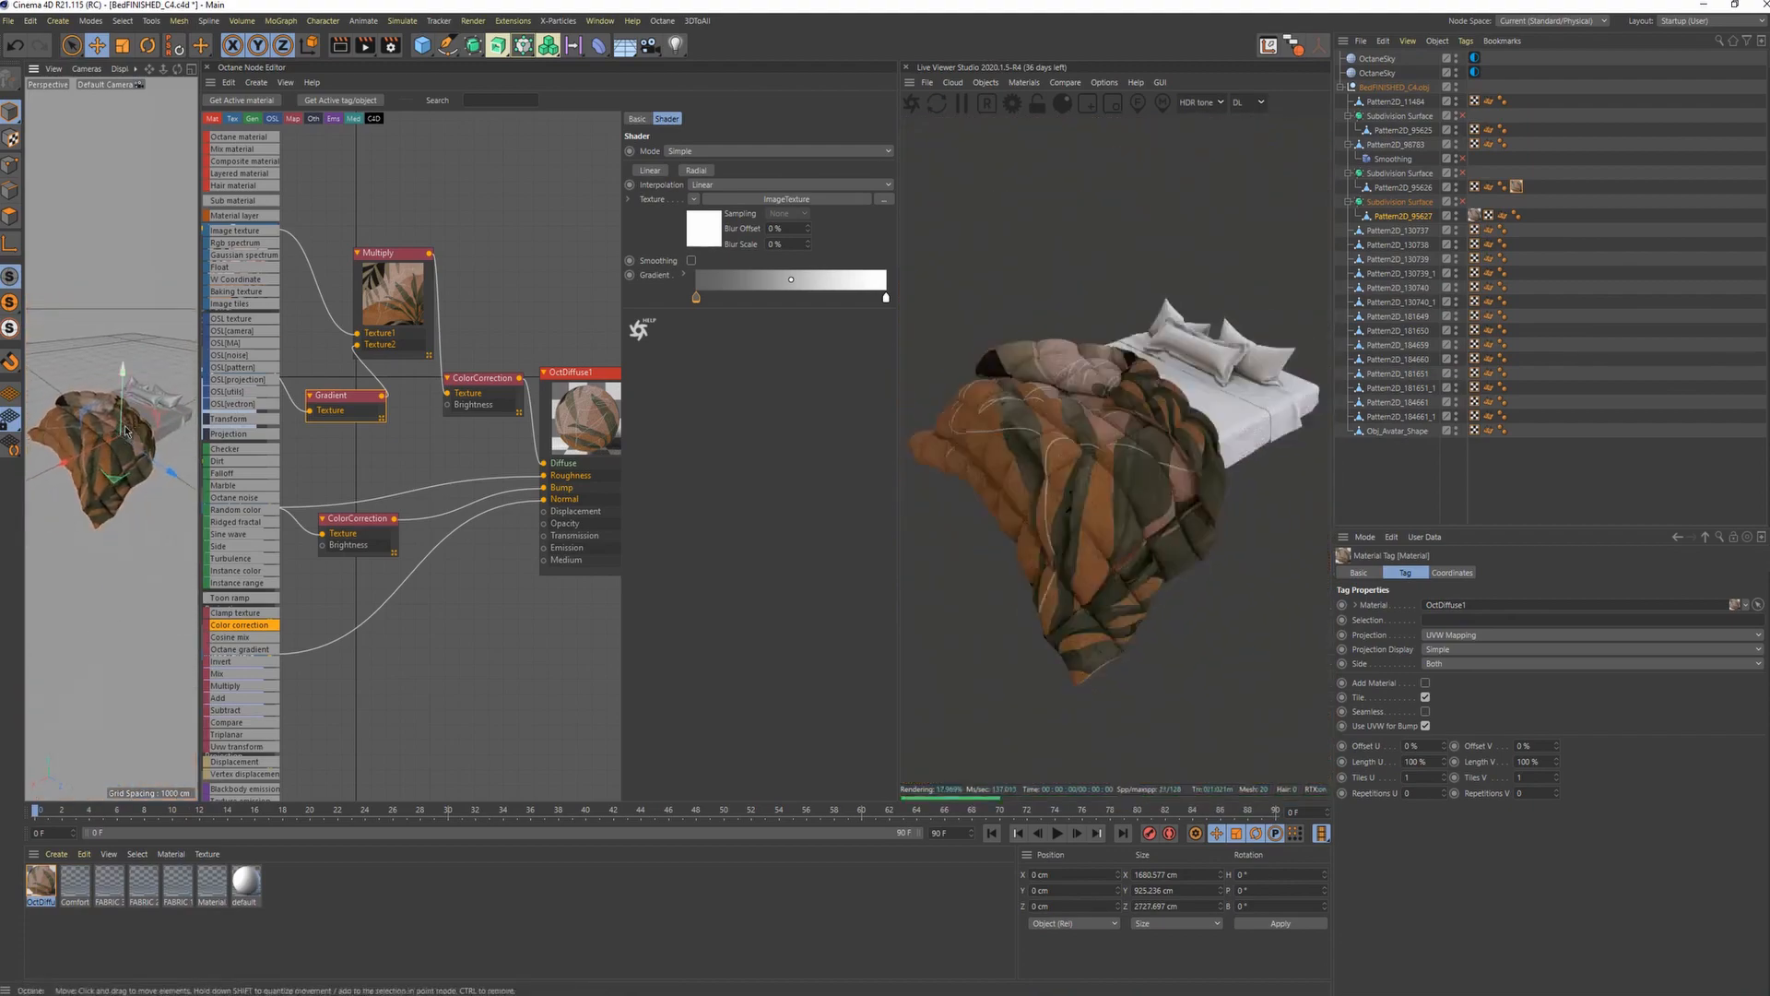
alt+middle_drag(129, 440, 122, 467)
Copy the three fabric image textures and their Transform node into a new Octane material and connect them to its channels.
scroll(513, 366, down, 5)
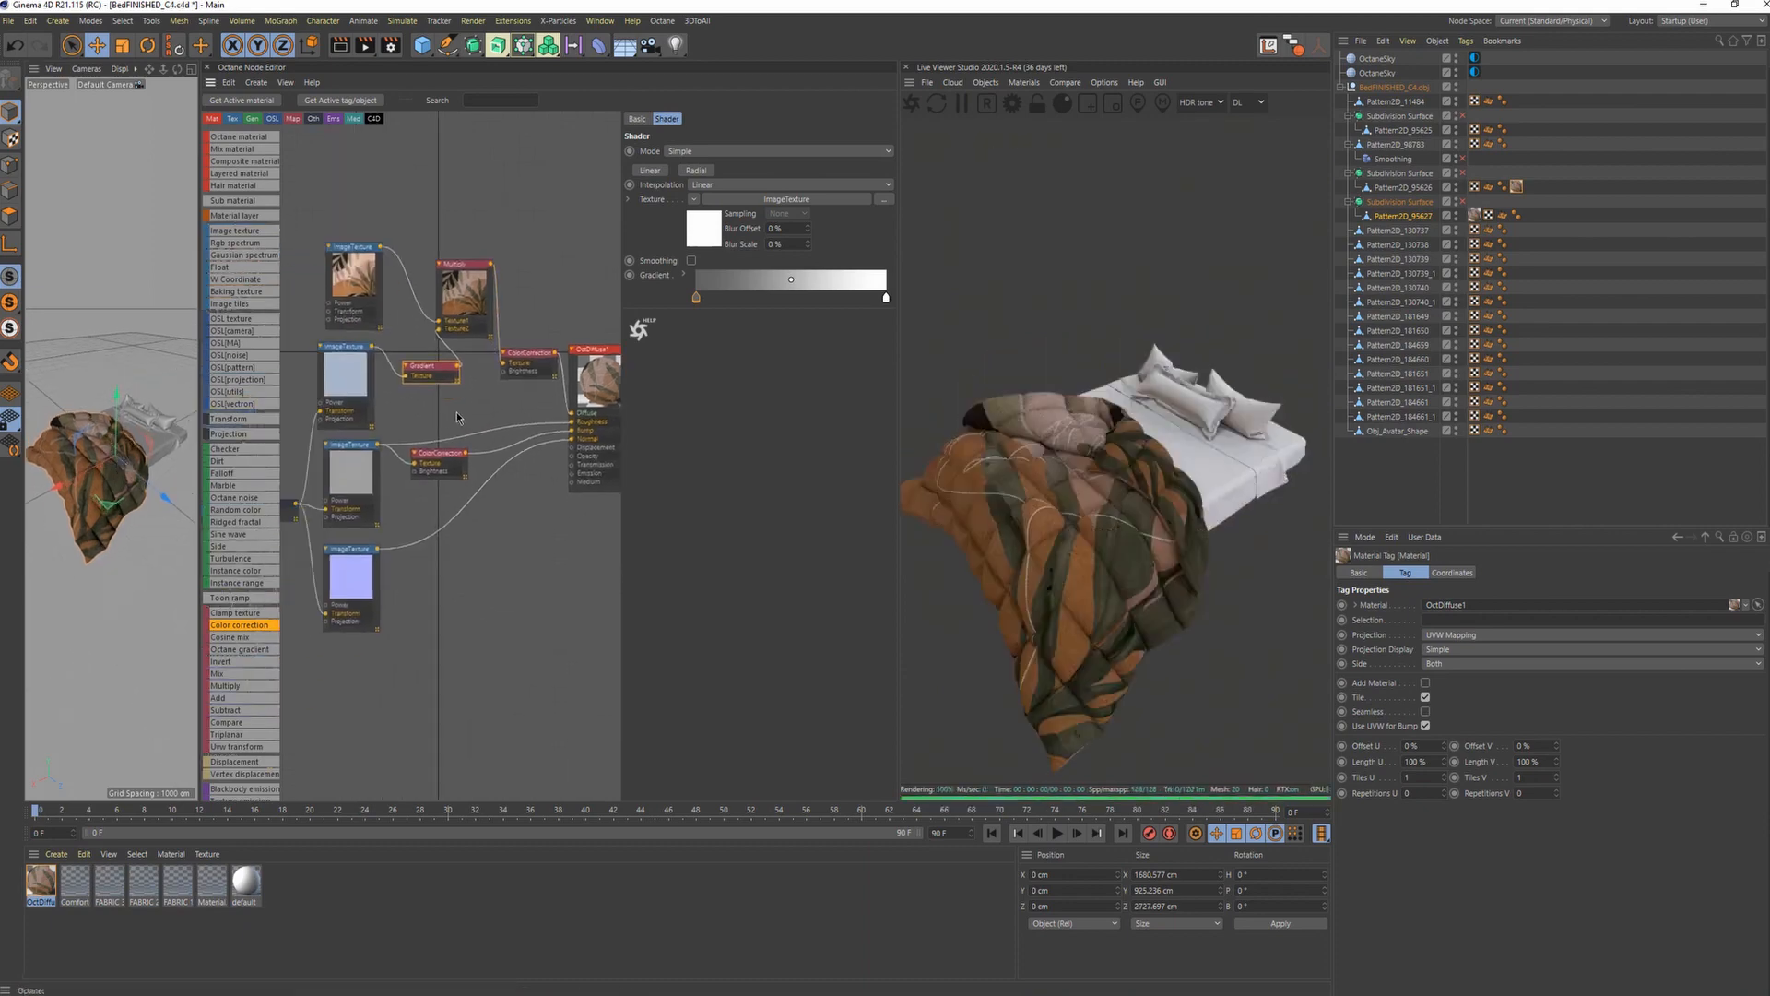
drag(395, 566, 396, 566)
middle_drag(493, 682, 594, 404)
click(415, 548)
key(ctrl+v)
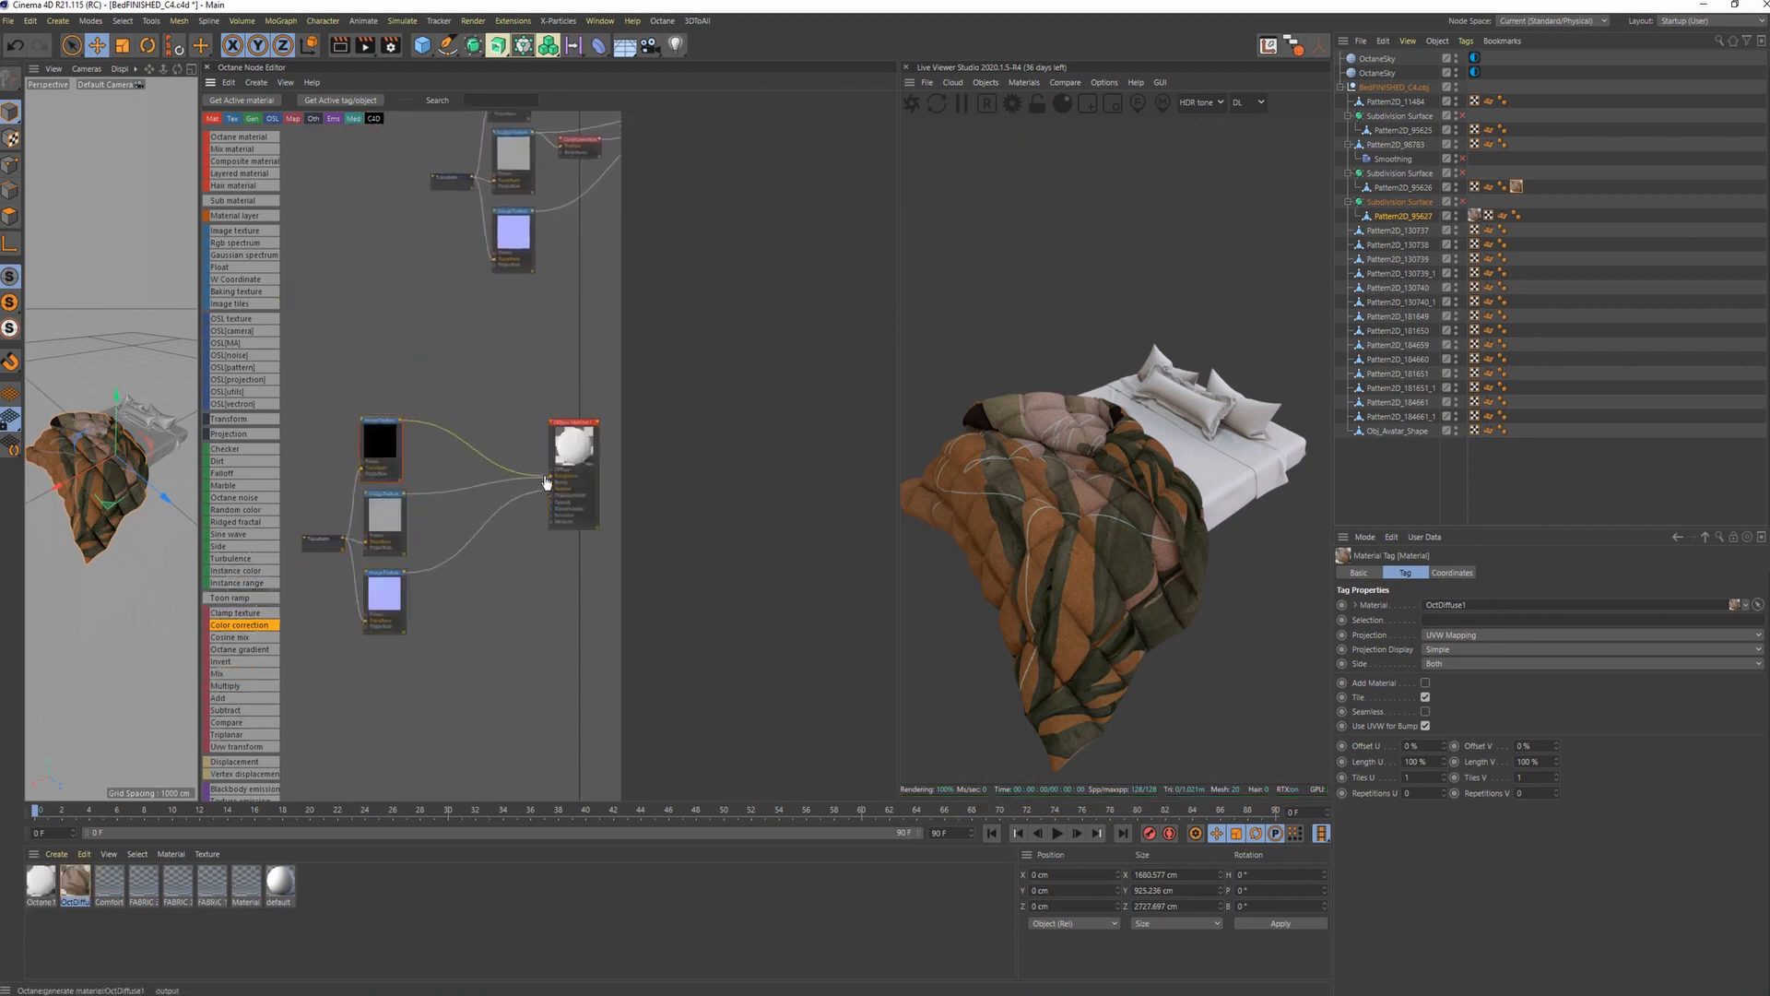
click(554, 476)
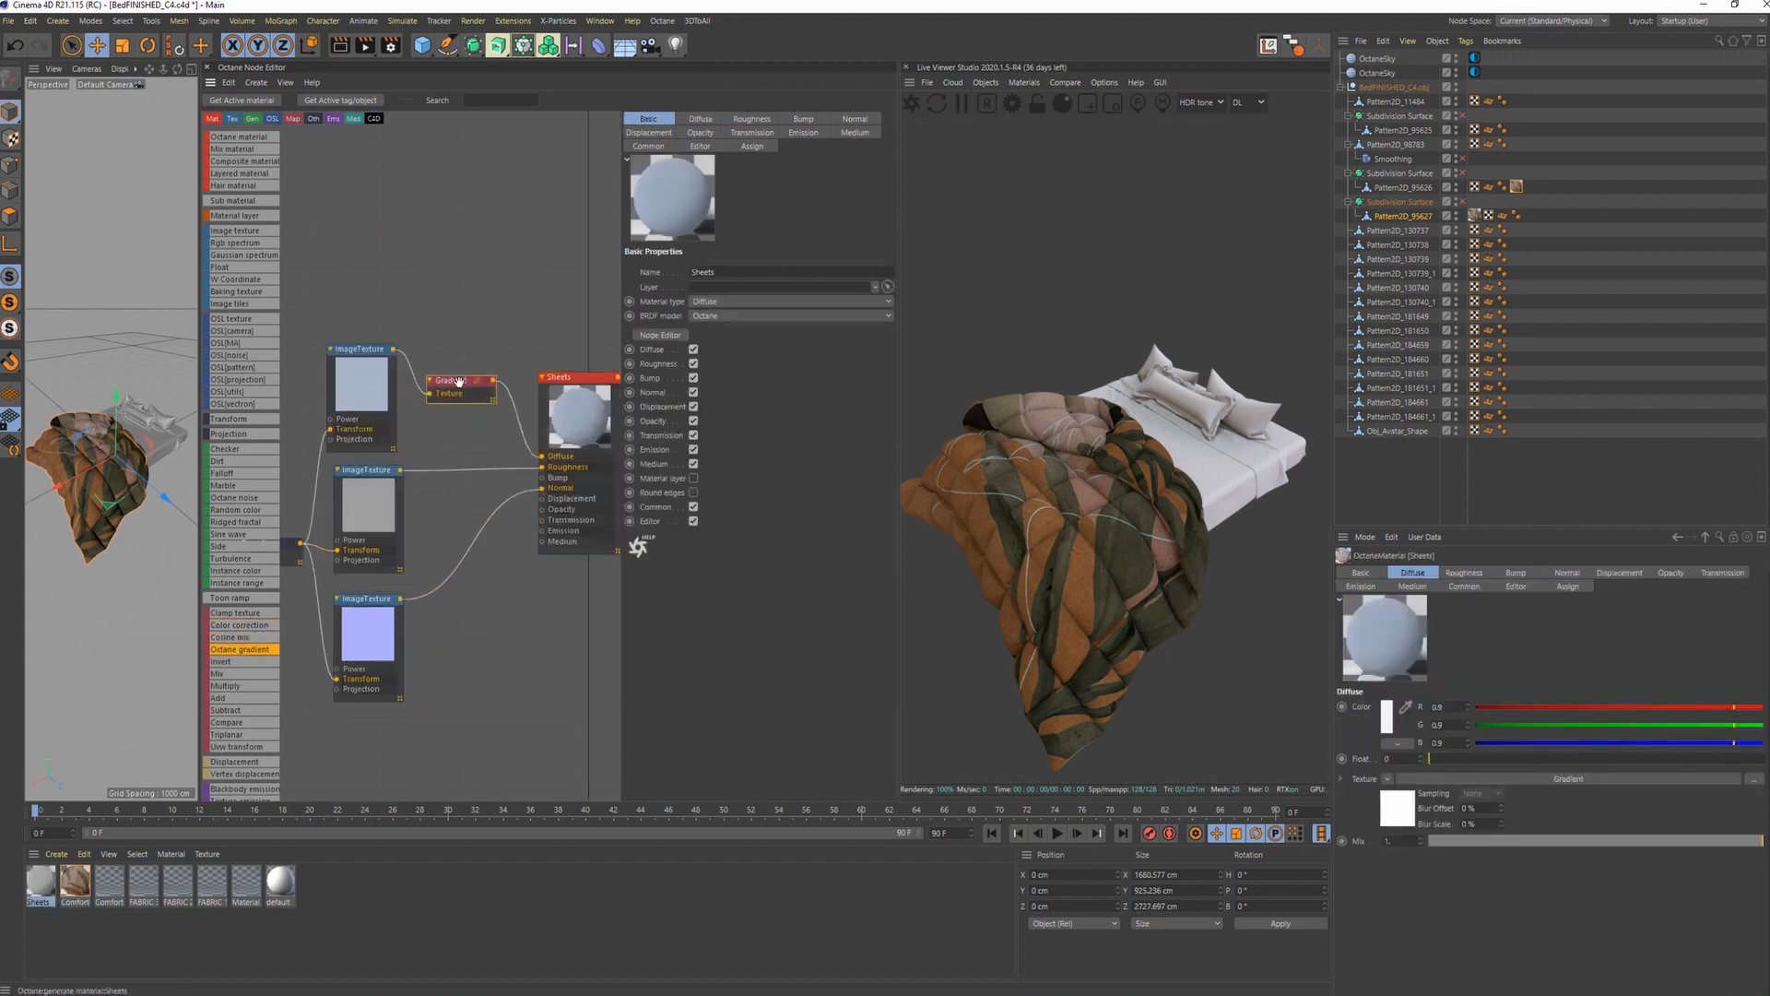
Recolor the Sheets material's gradient with beige tones and check the fabric on the bed up close.
click(458, 382)
double_click(696, 299)
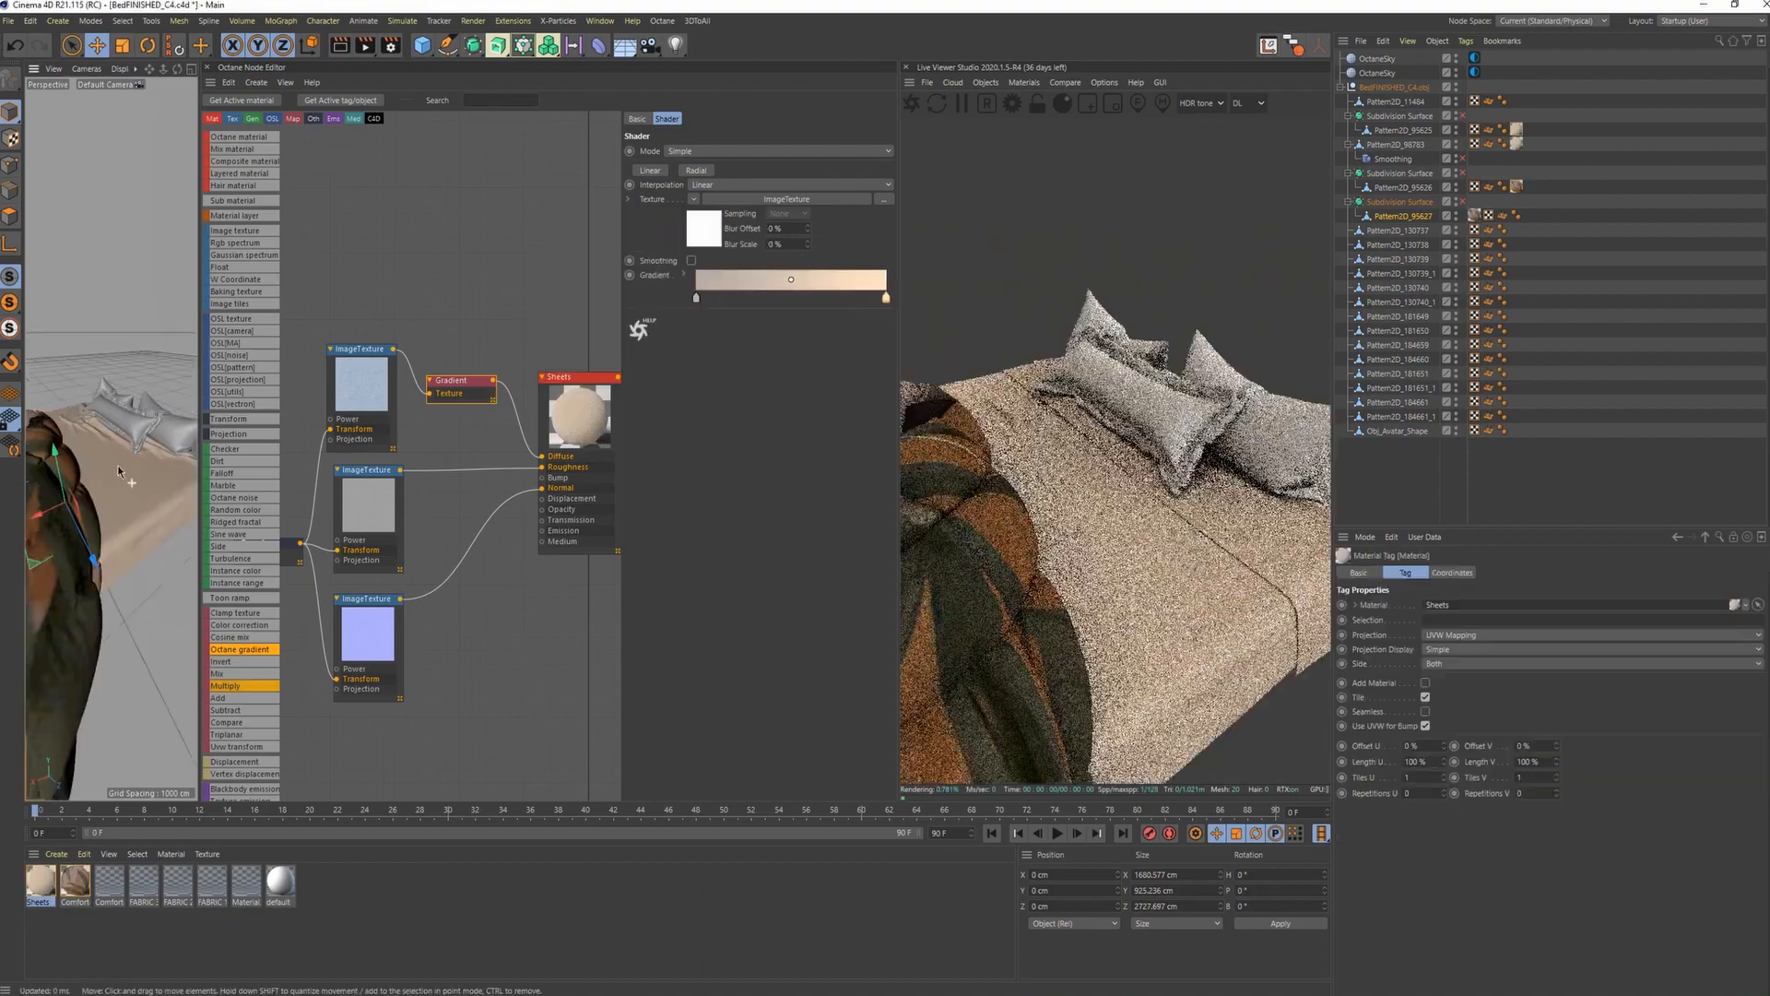
scroll(118, 470, up, 5)
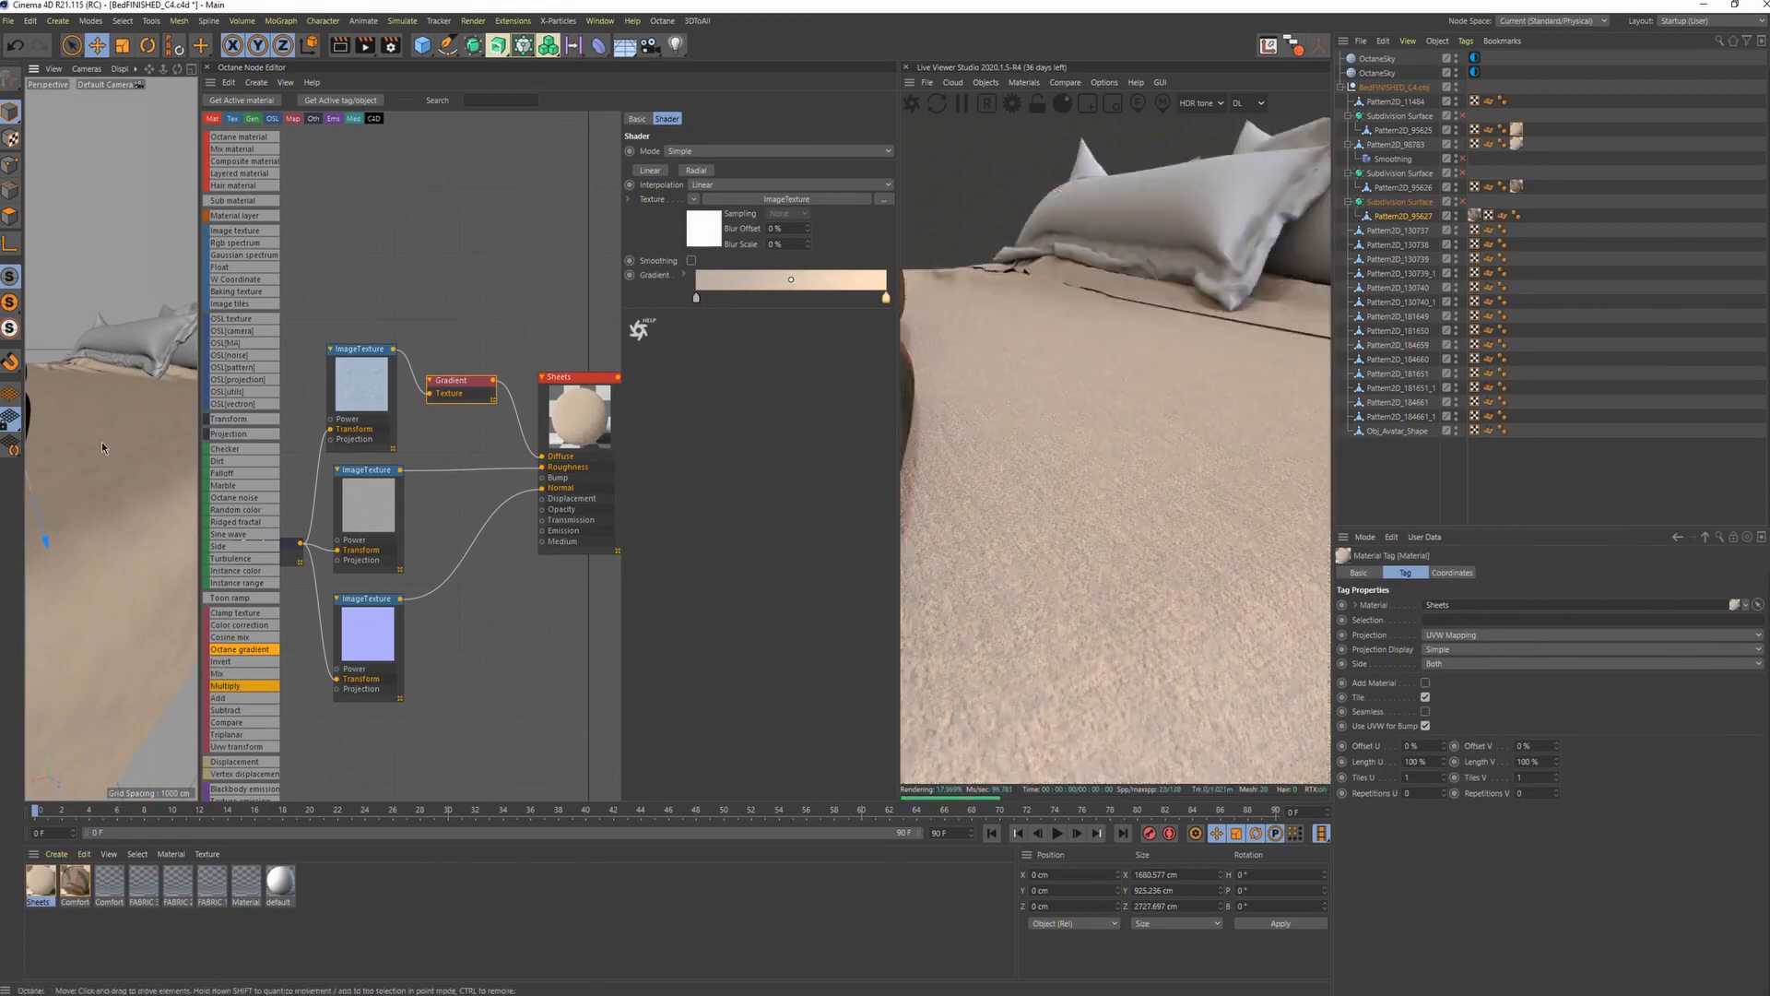
alt+middle_drag(104, 442, 142, 434)
Set the Sheets material's Transform scale to 0.3 with the aspect ratio locked.
middle_drag(444, 428, 524, 385)
click(344, 511)
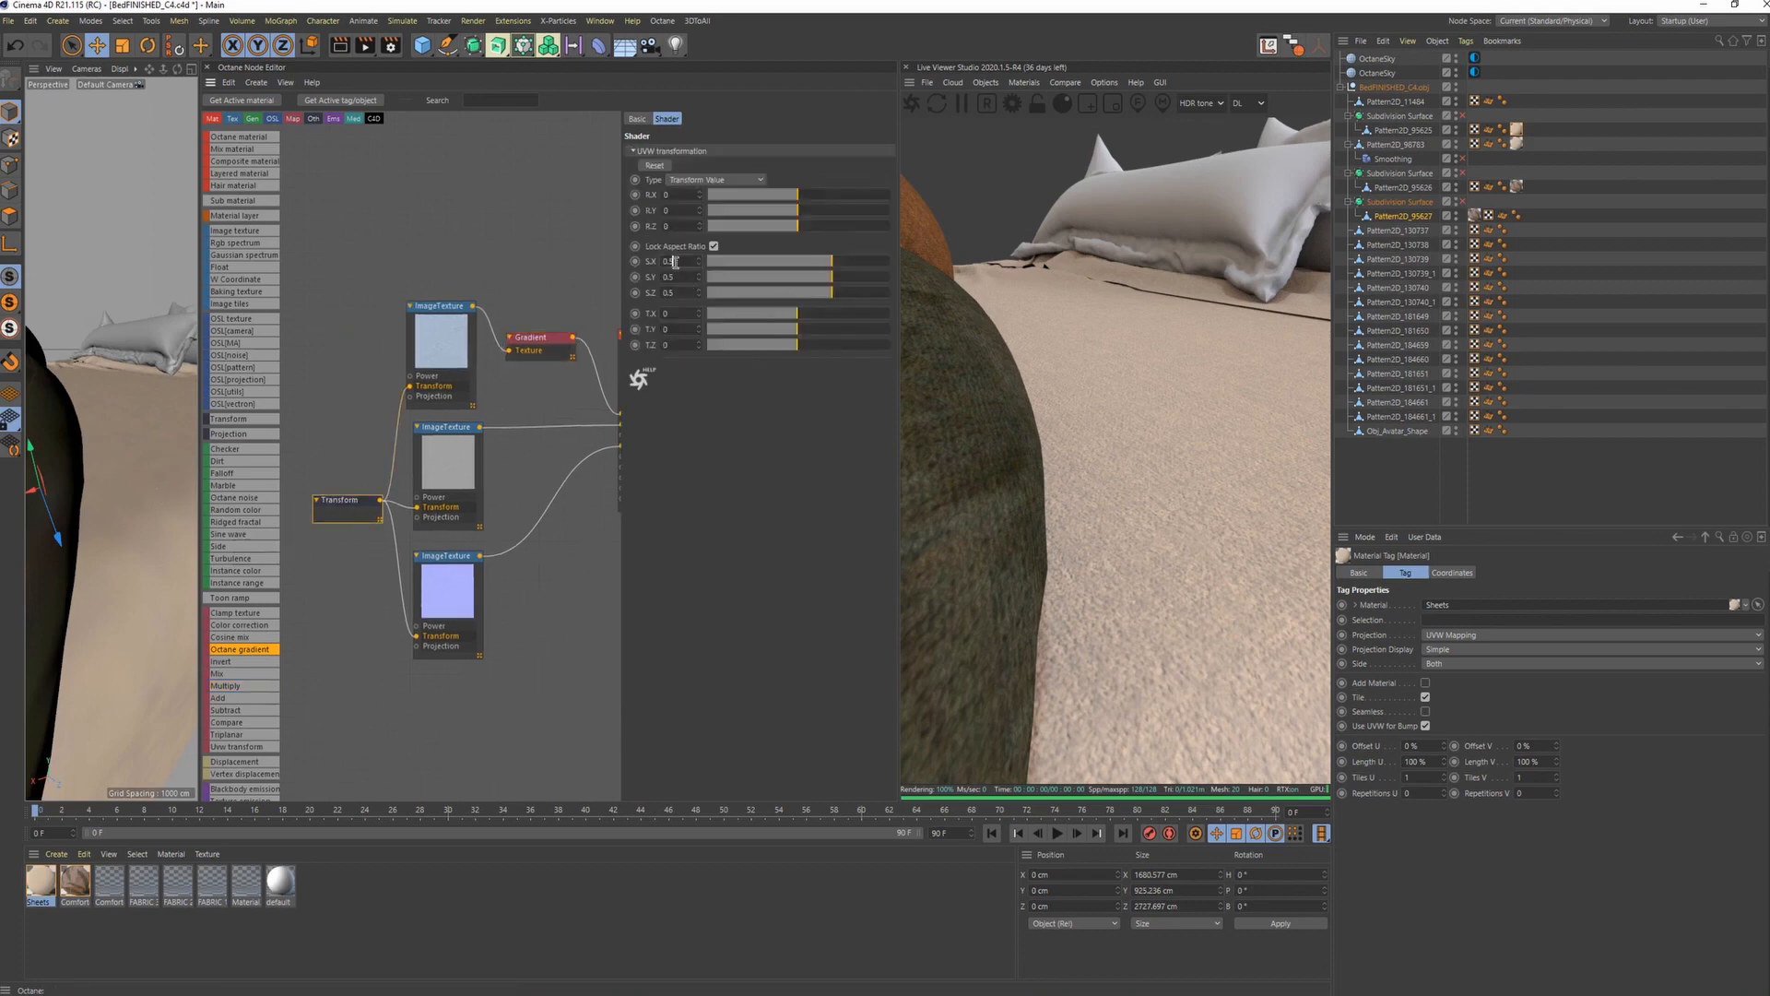
text(0.3)
key(Return)
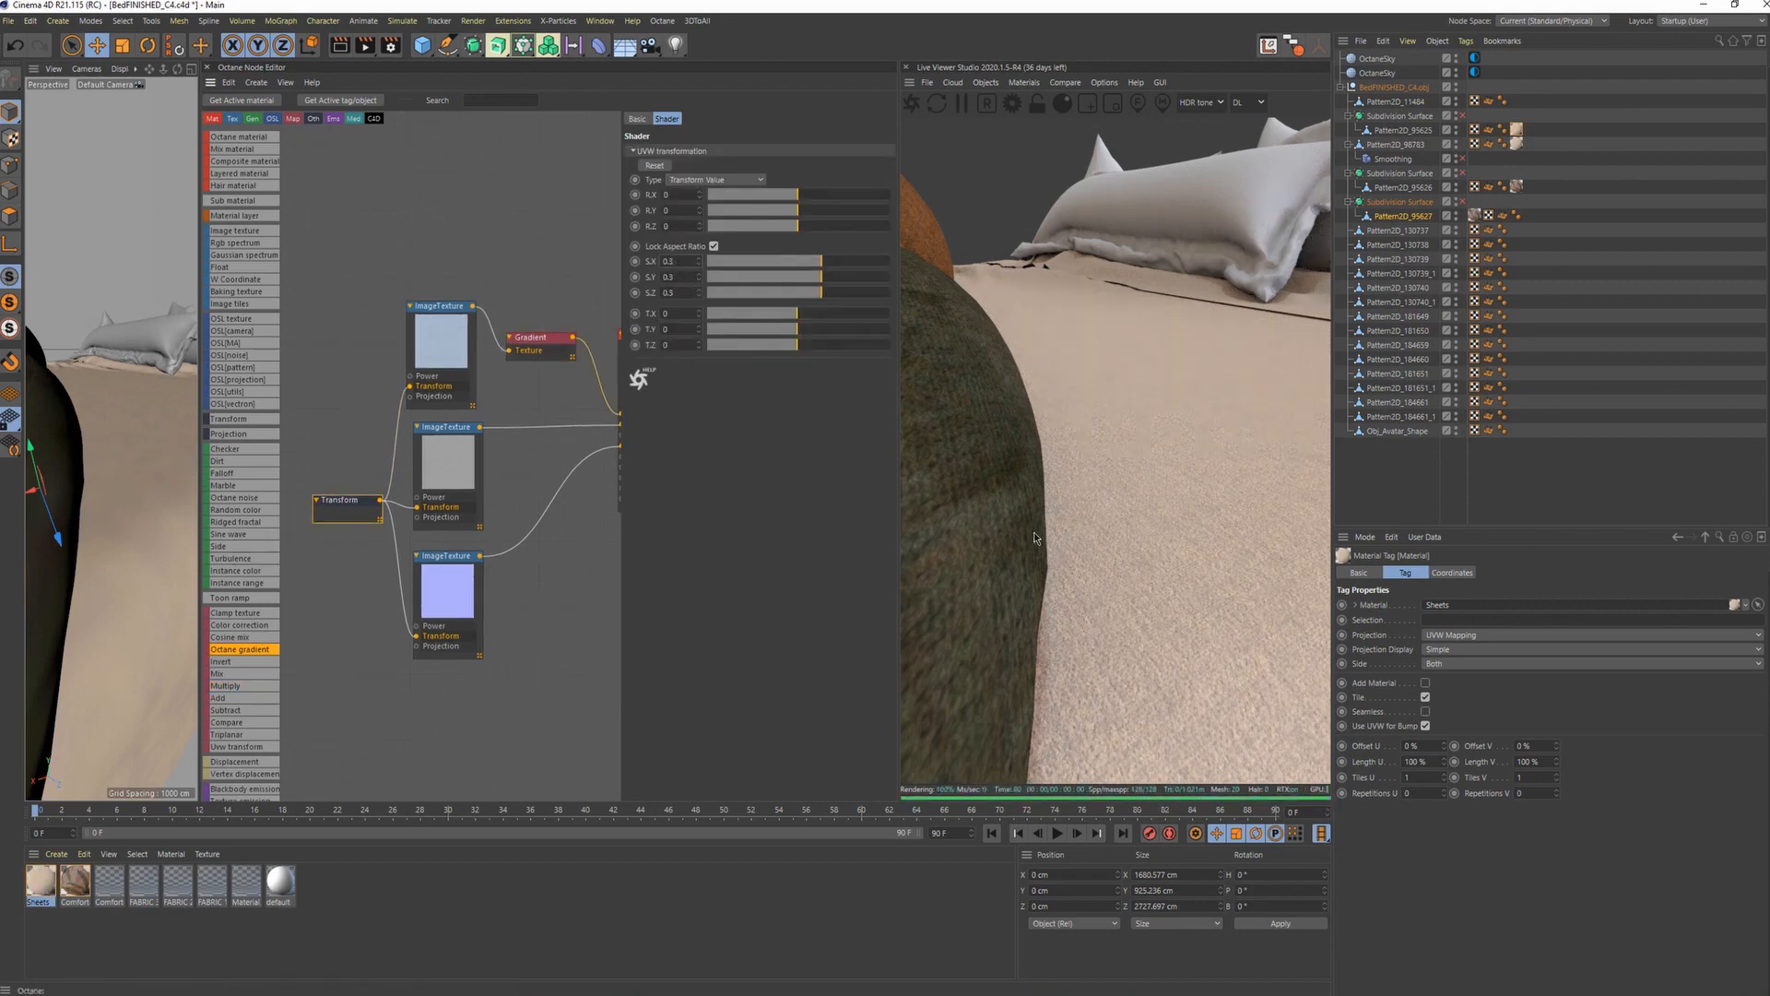
alt+drag(152, 505, 119, 484)
Mute the beige of the Sheets gradient by editing its start and end knot colors.
click(537, 338)
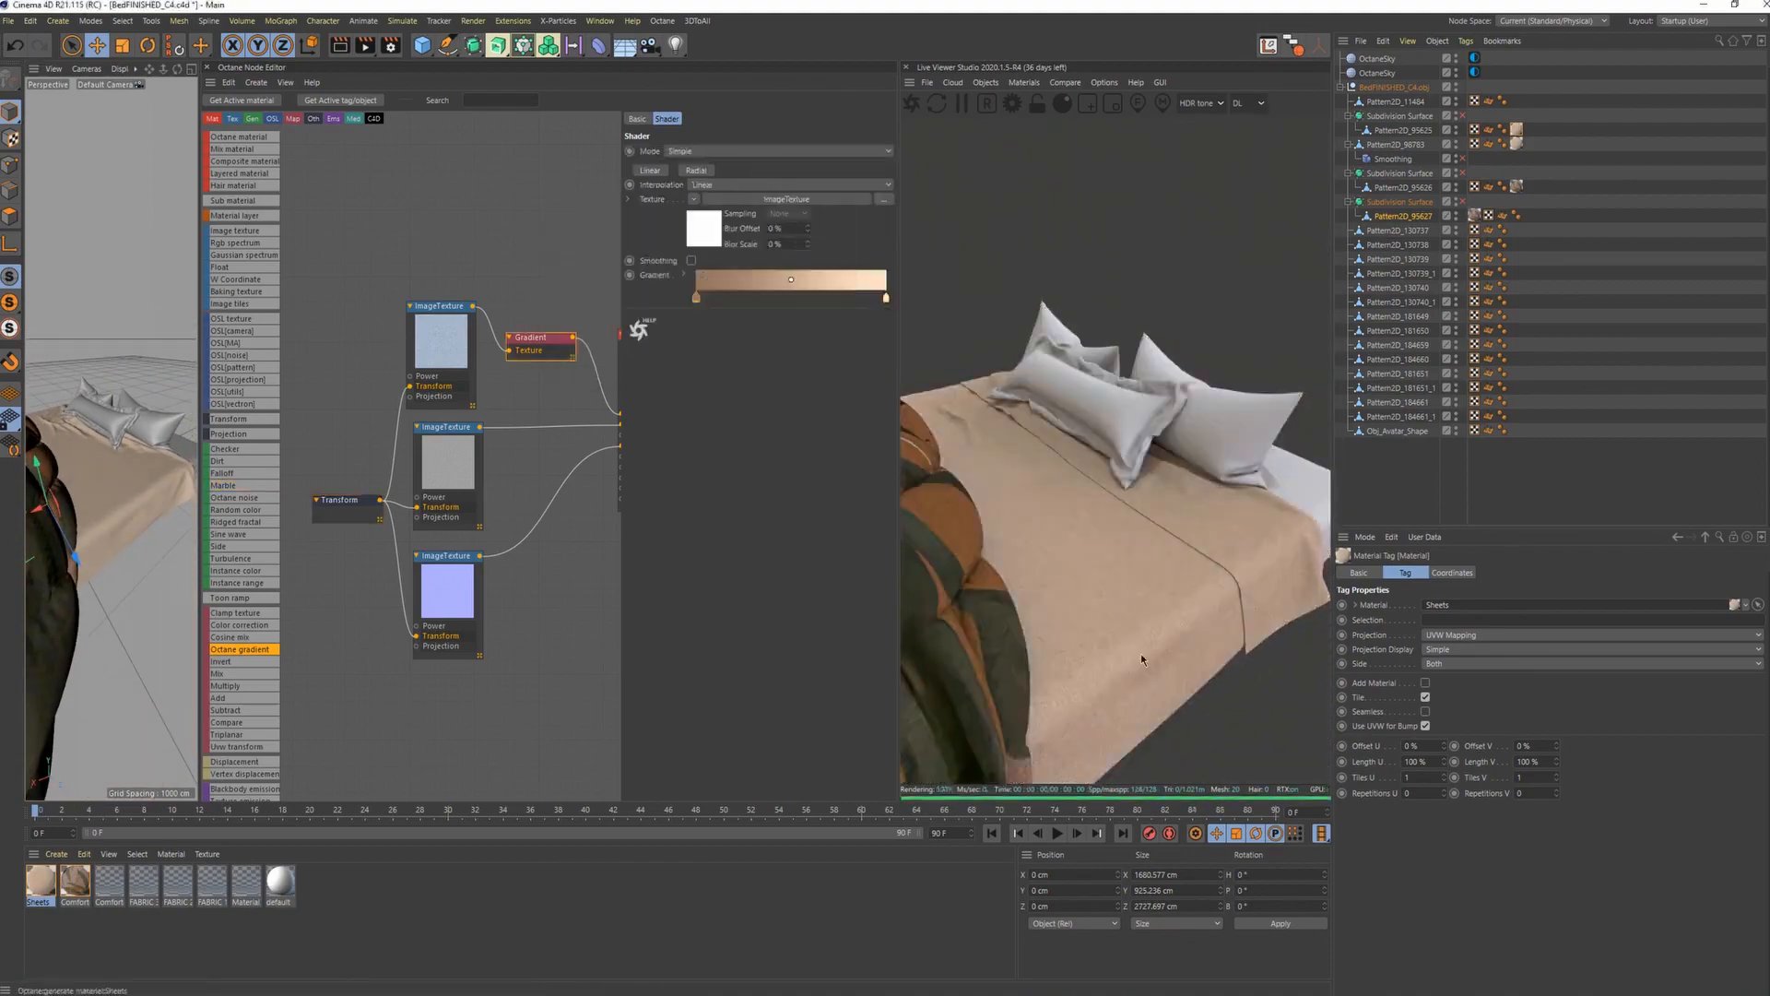
scroll(115, 484, down, 3)
double_click(697, 297)
drag(804, 344, 728, 344)
click(673, 367)
double_click(886, 298)
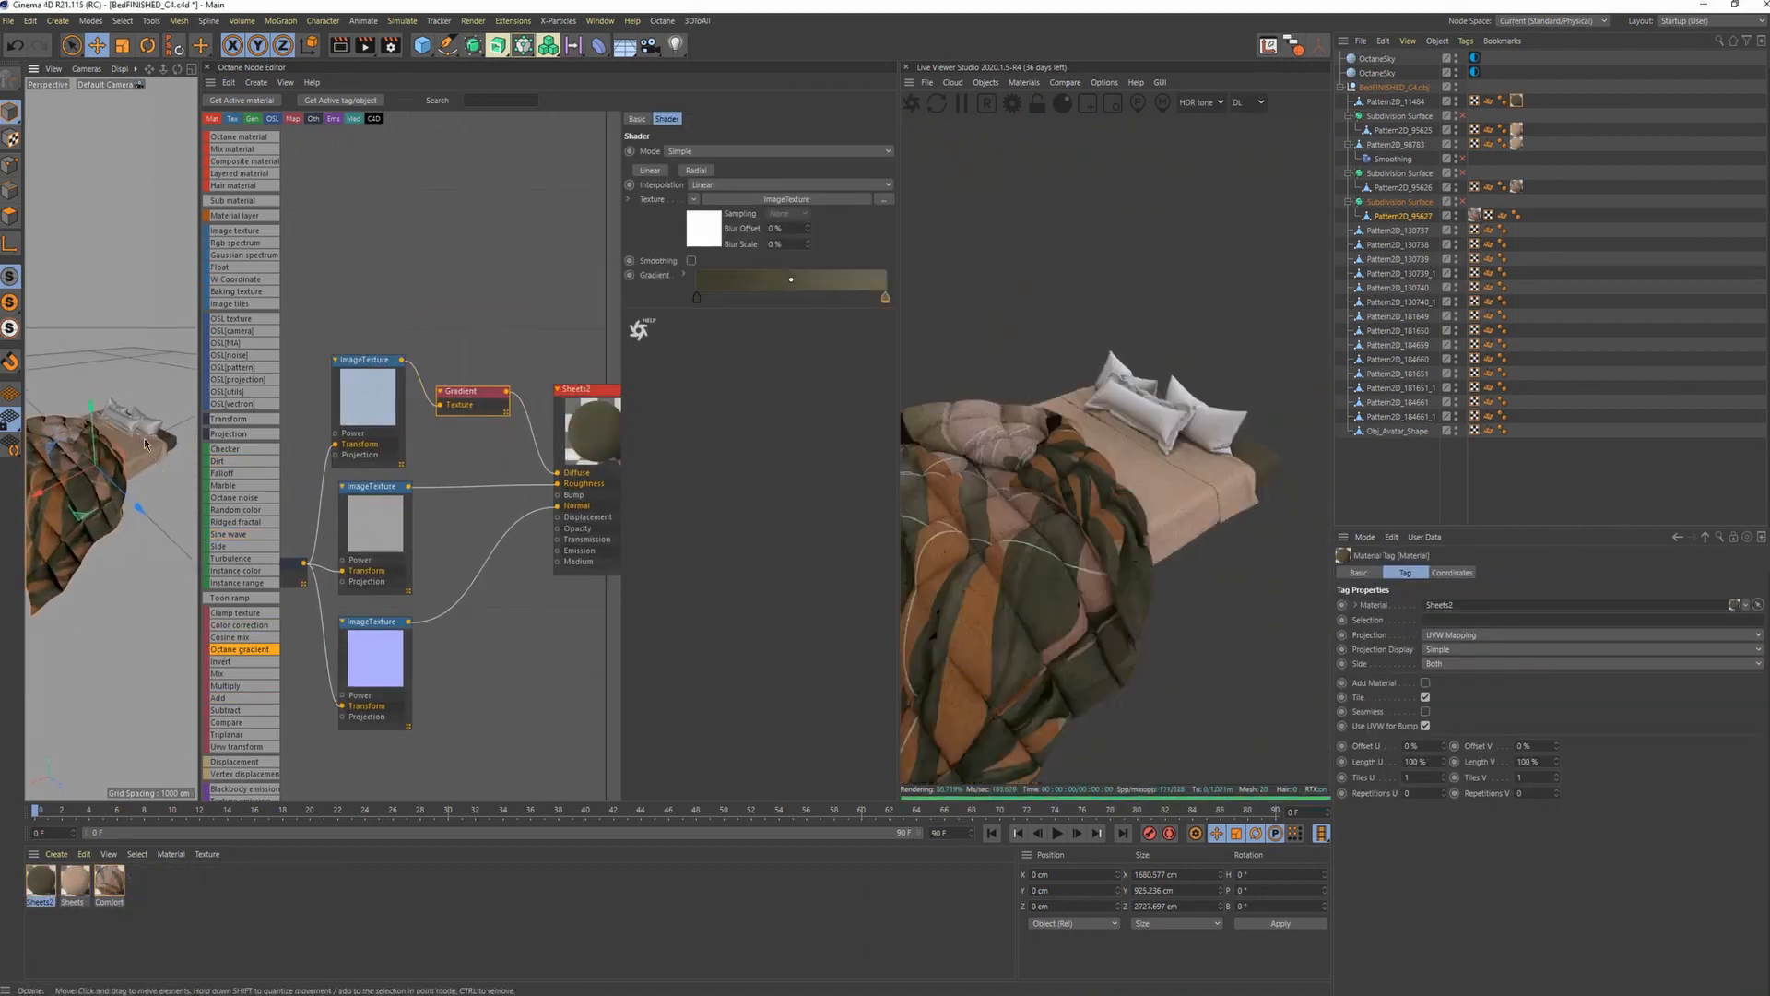
Load pcrhoip_4K_Albedo_brown.jpg as the long pillow material's diffuse texture and link a Transform node to its image textures.
alt+drag(145, 444, 129, 438)
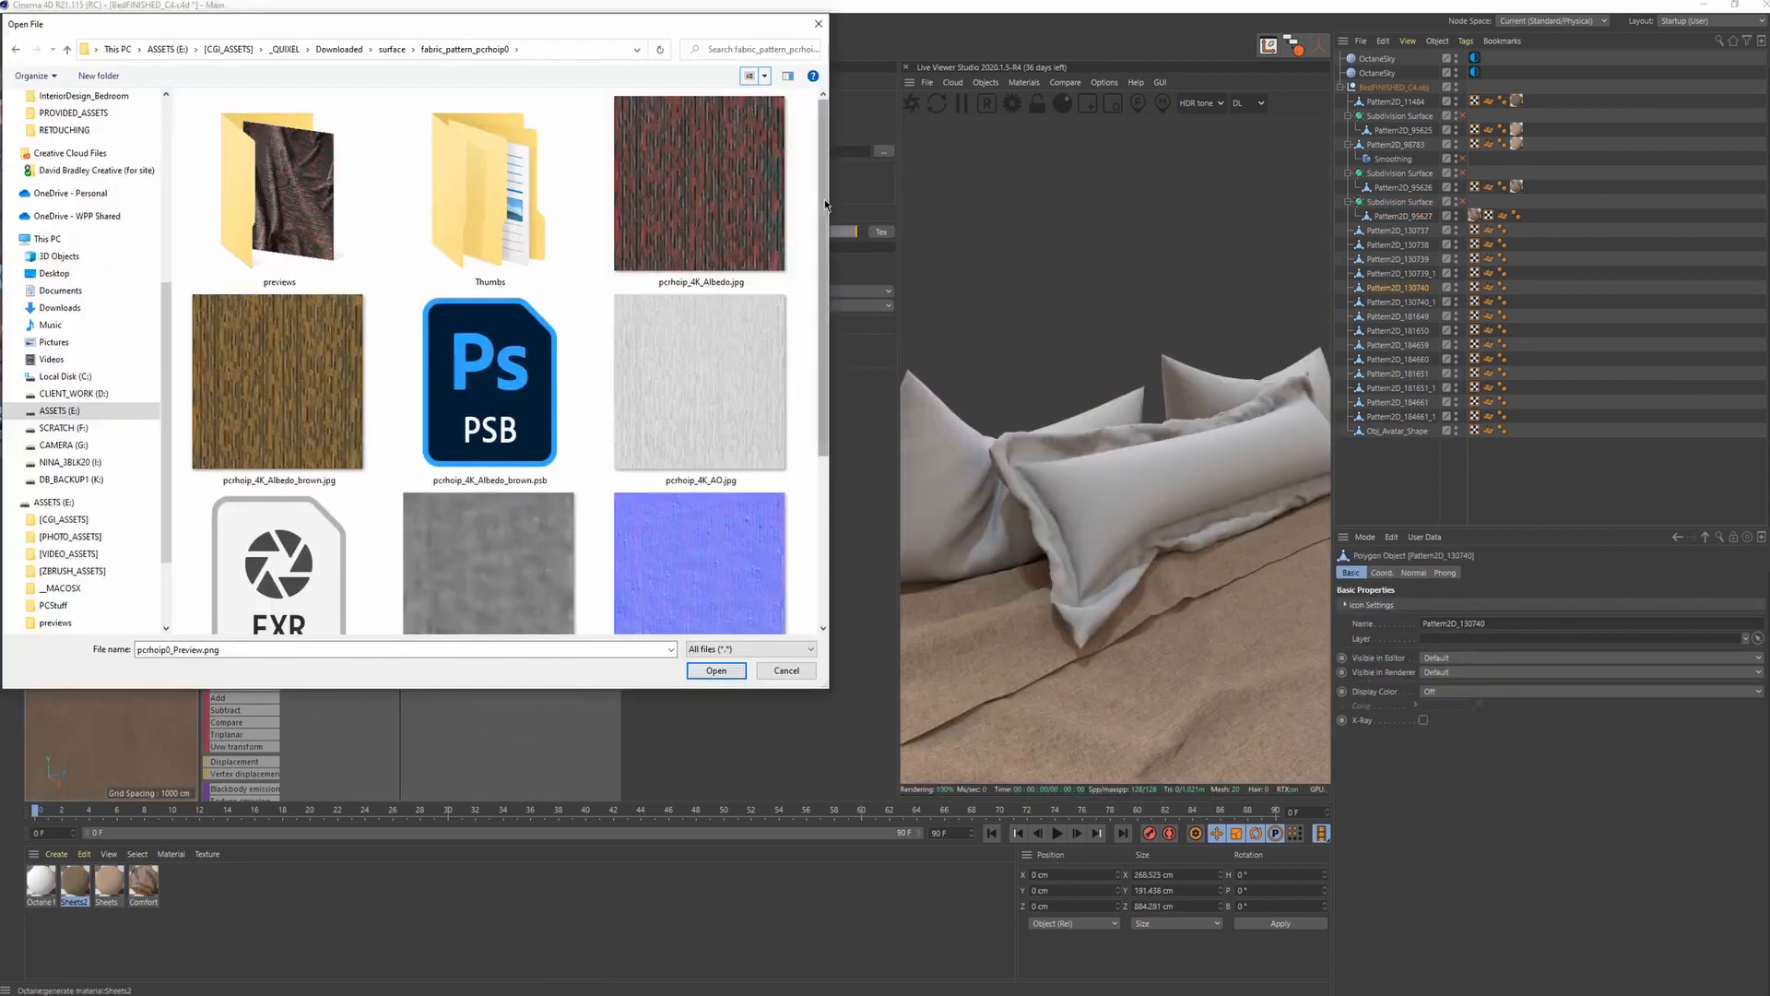
mouse_move(825, 201)
mouse_down()
mouse_move(822, 227)
mouse_move(818, 197)
mouse_up()
click(280, 423)
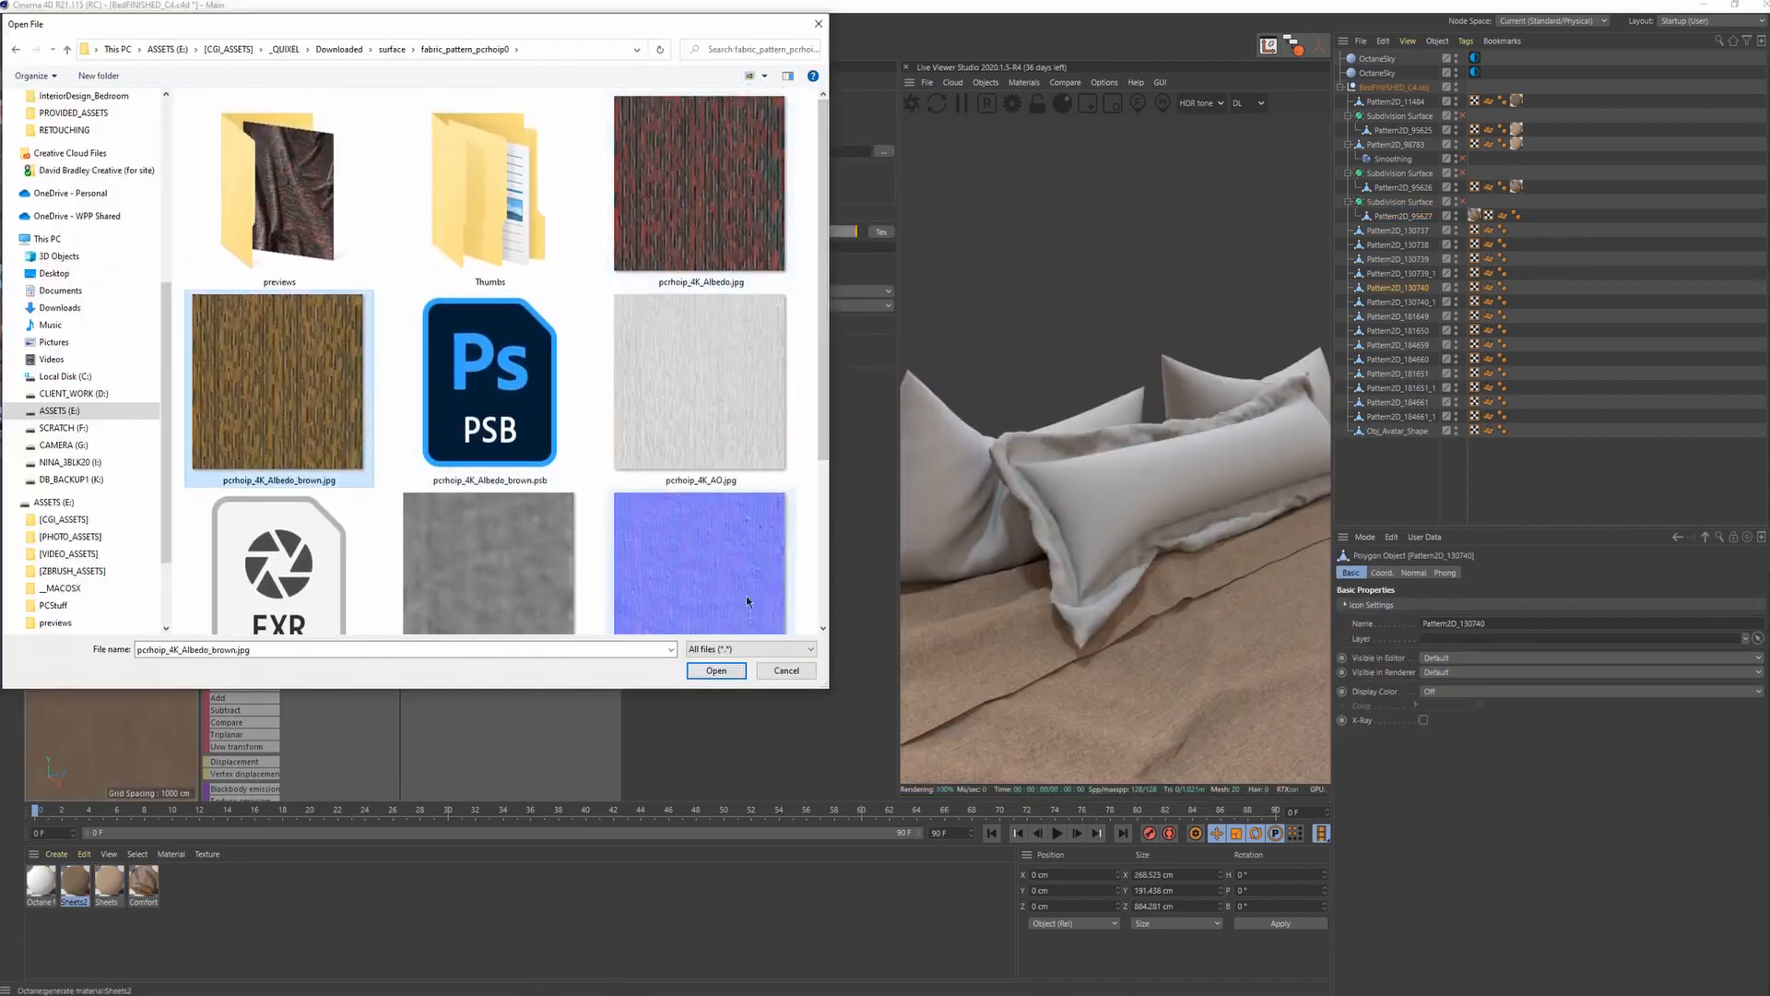
click(715, 670)
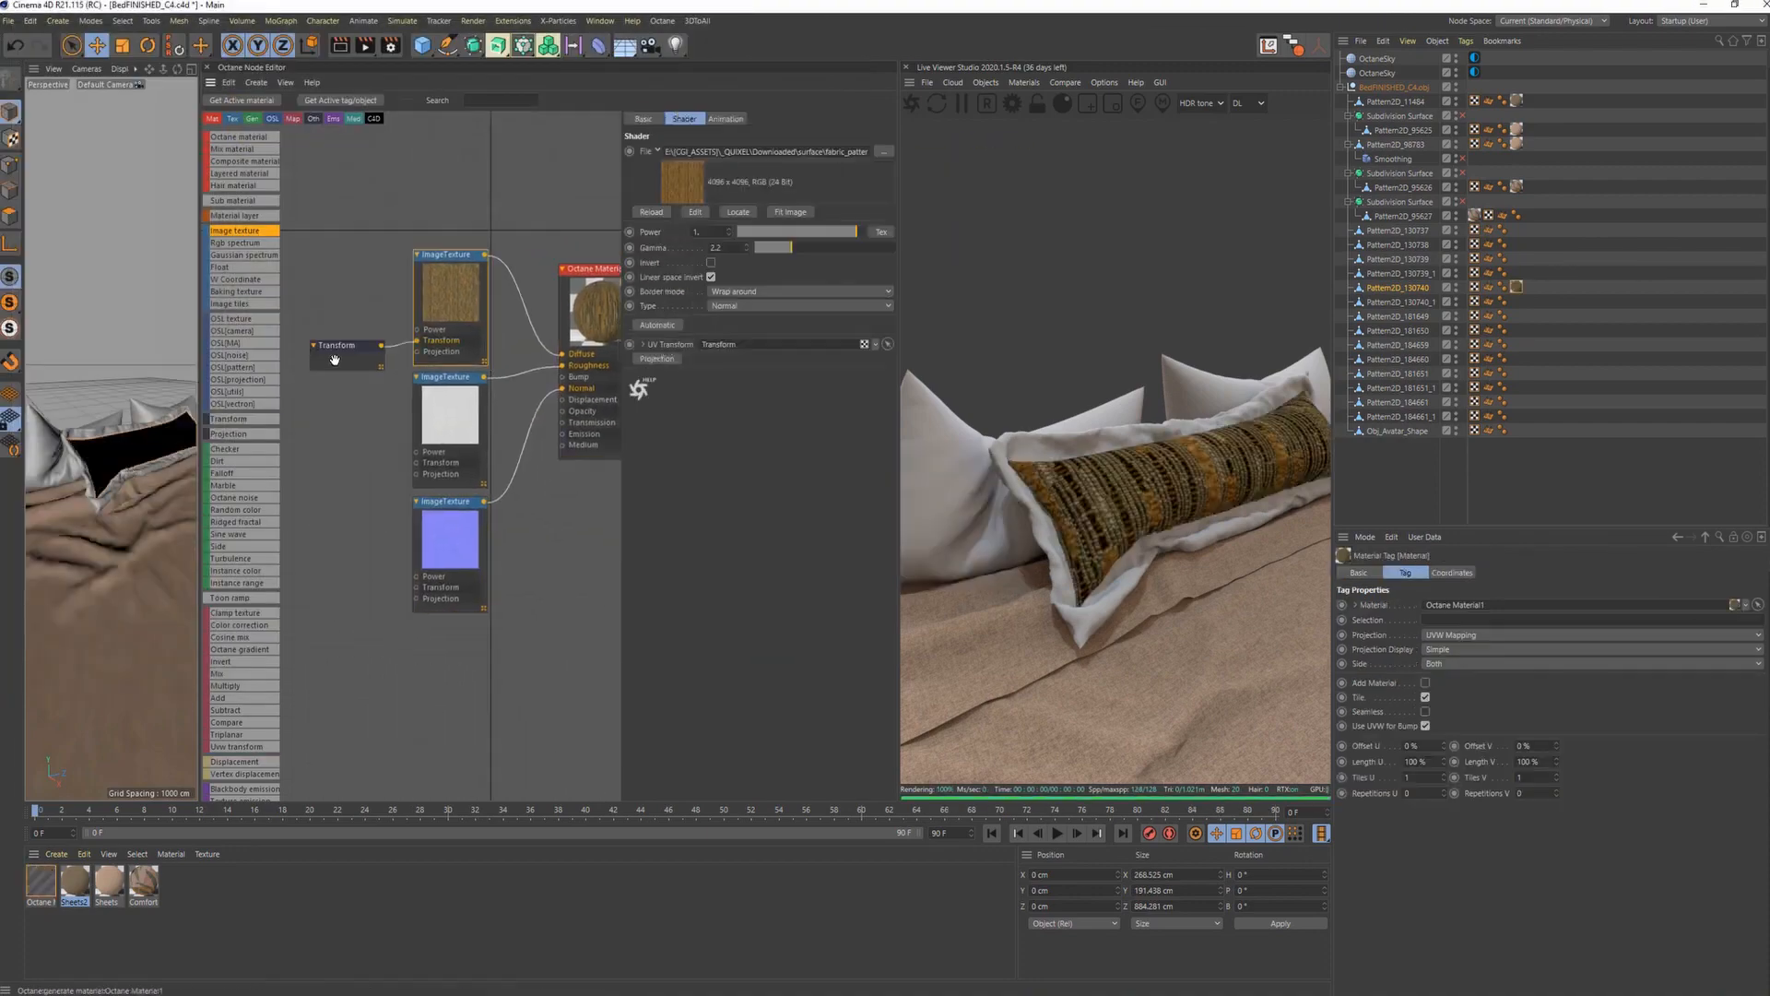
drag(335, 360, 311, 412)
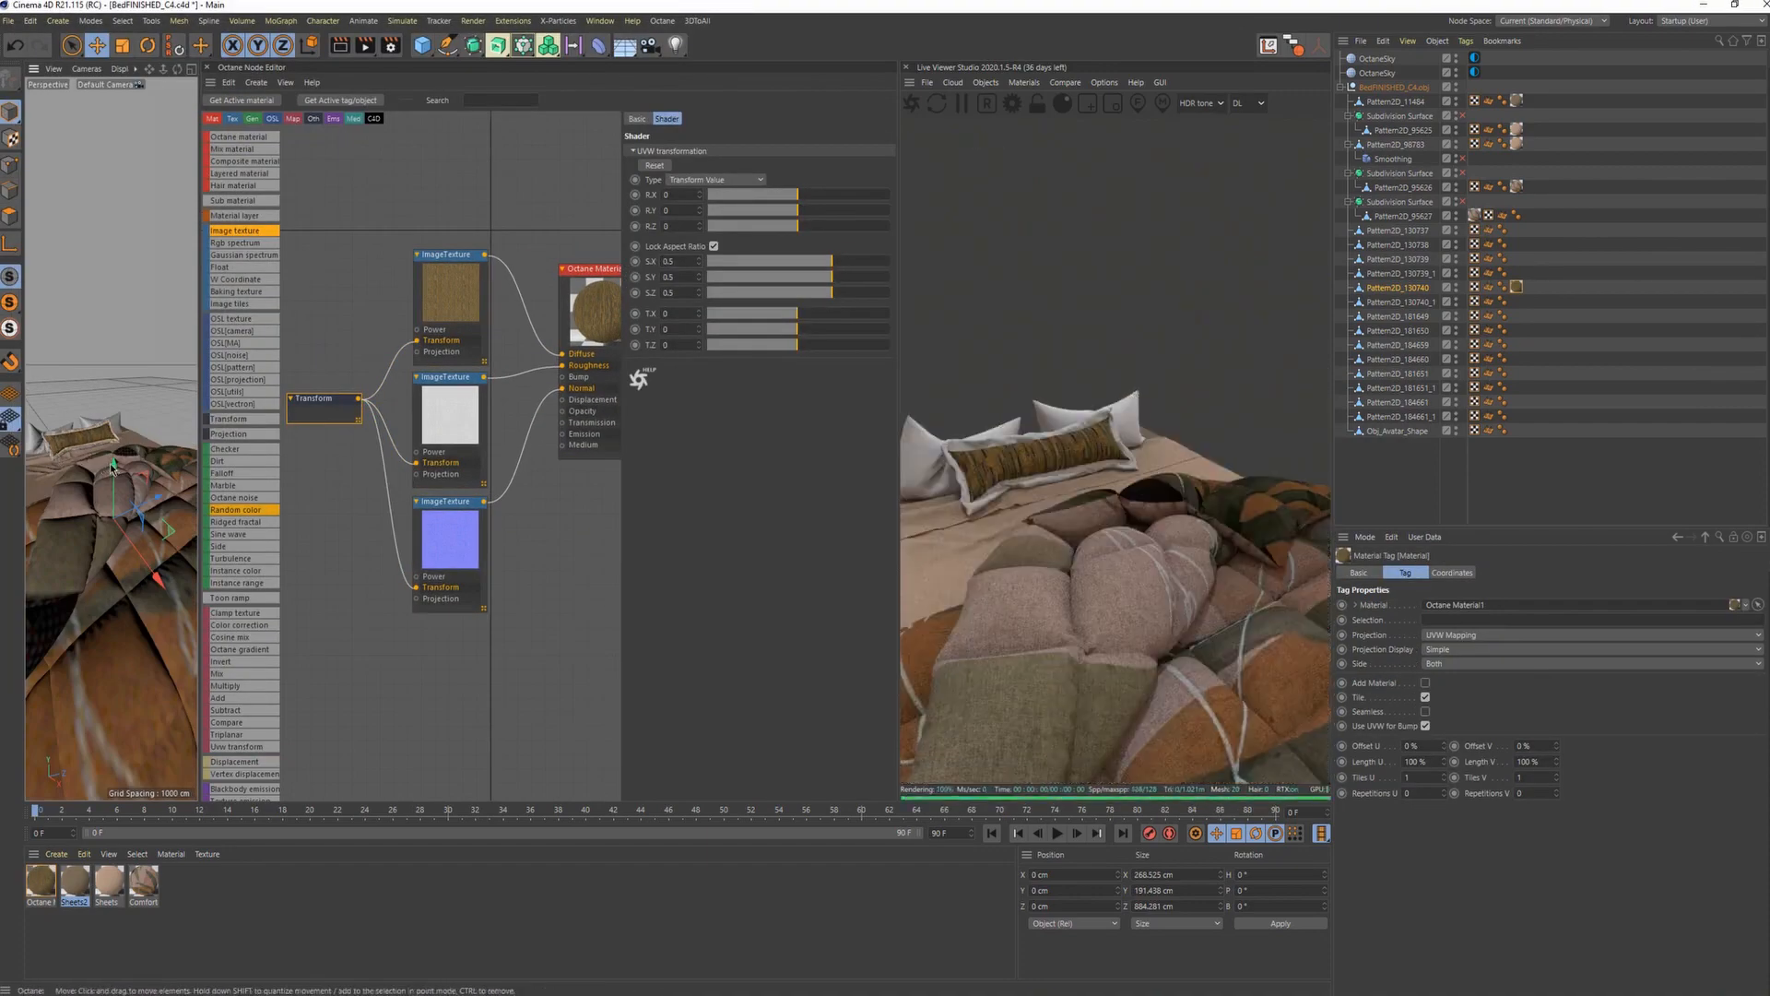
Insert a Color Correction node between the pillow's brown albedo texture and Diffuse, and shift its hue to about 0.025.
middle_drag(525, 367, 443, 379)
scroll(473, 359, down, 1)
drag(517, 287, 588, 279)
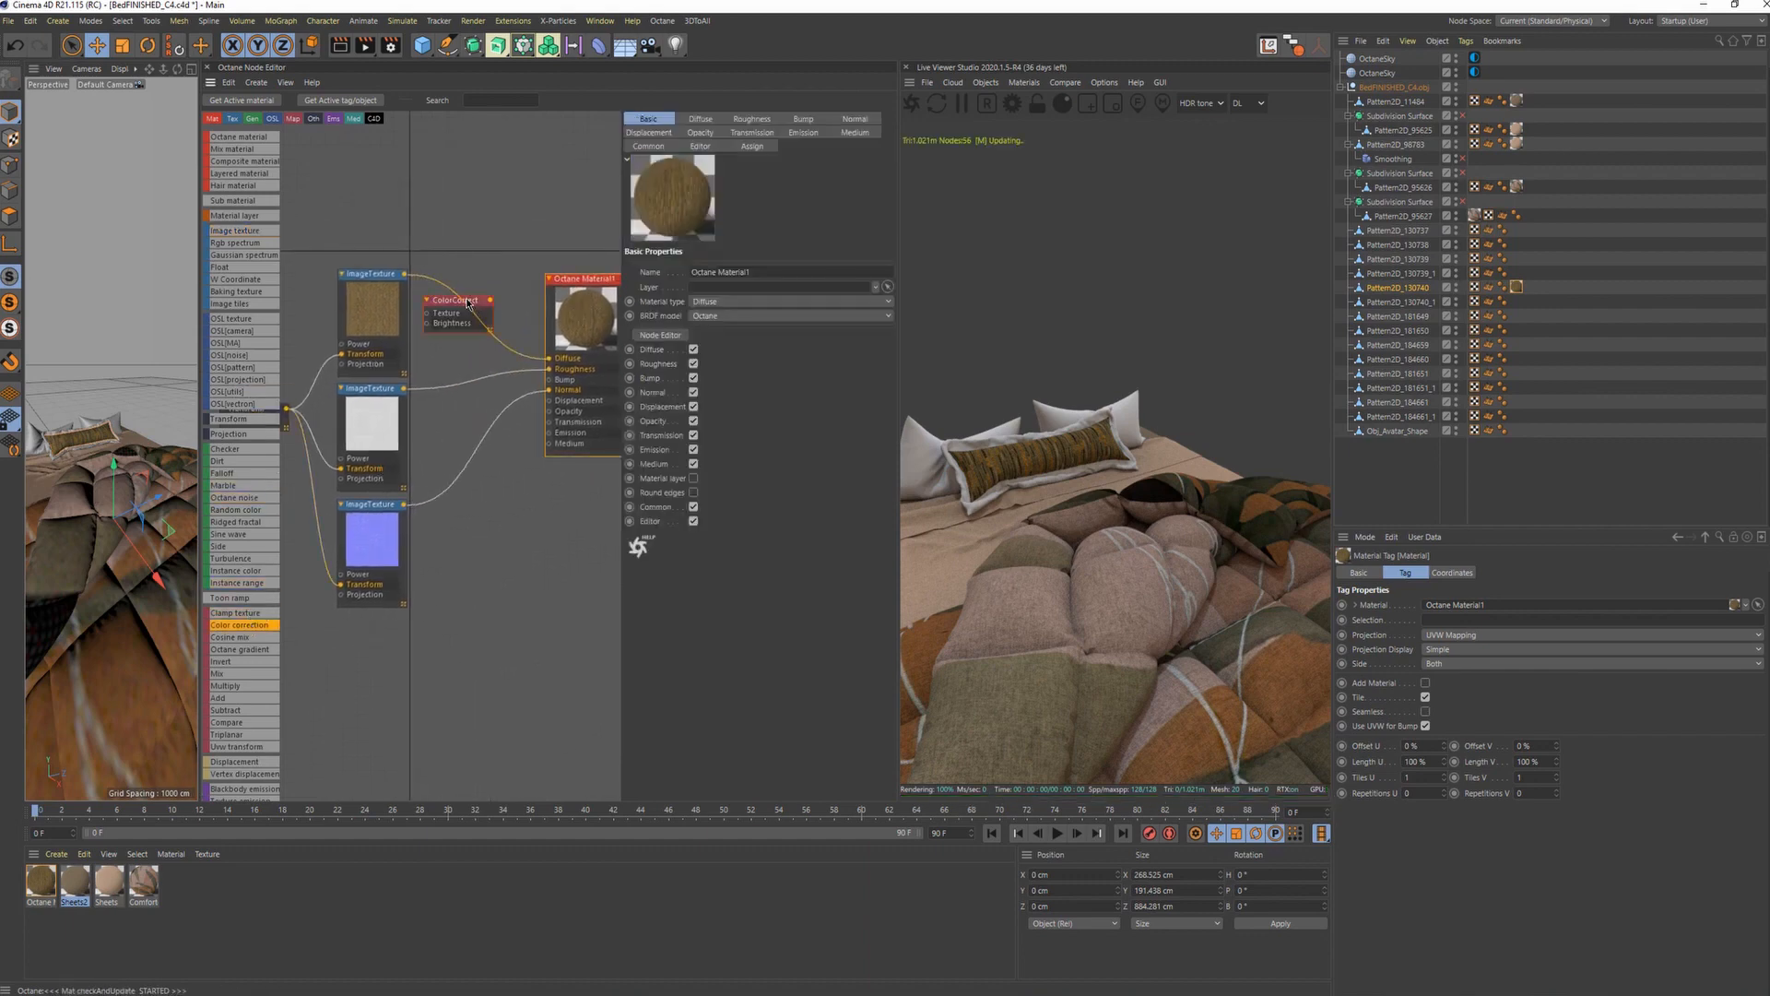
drag(461, 301, 459, 301)
drag(809, 243, 812, 243)
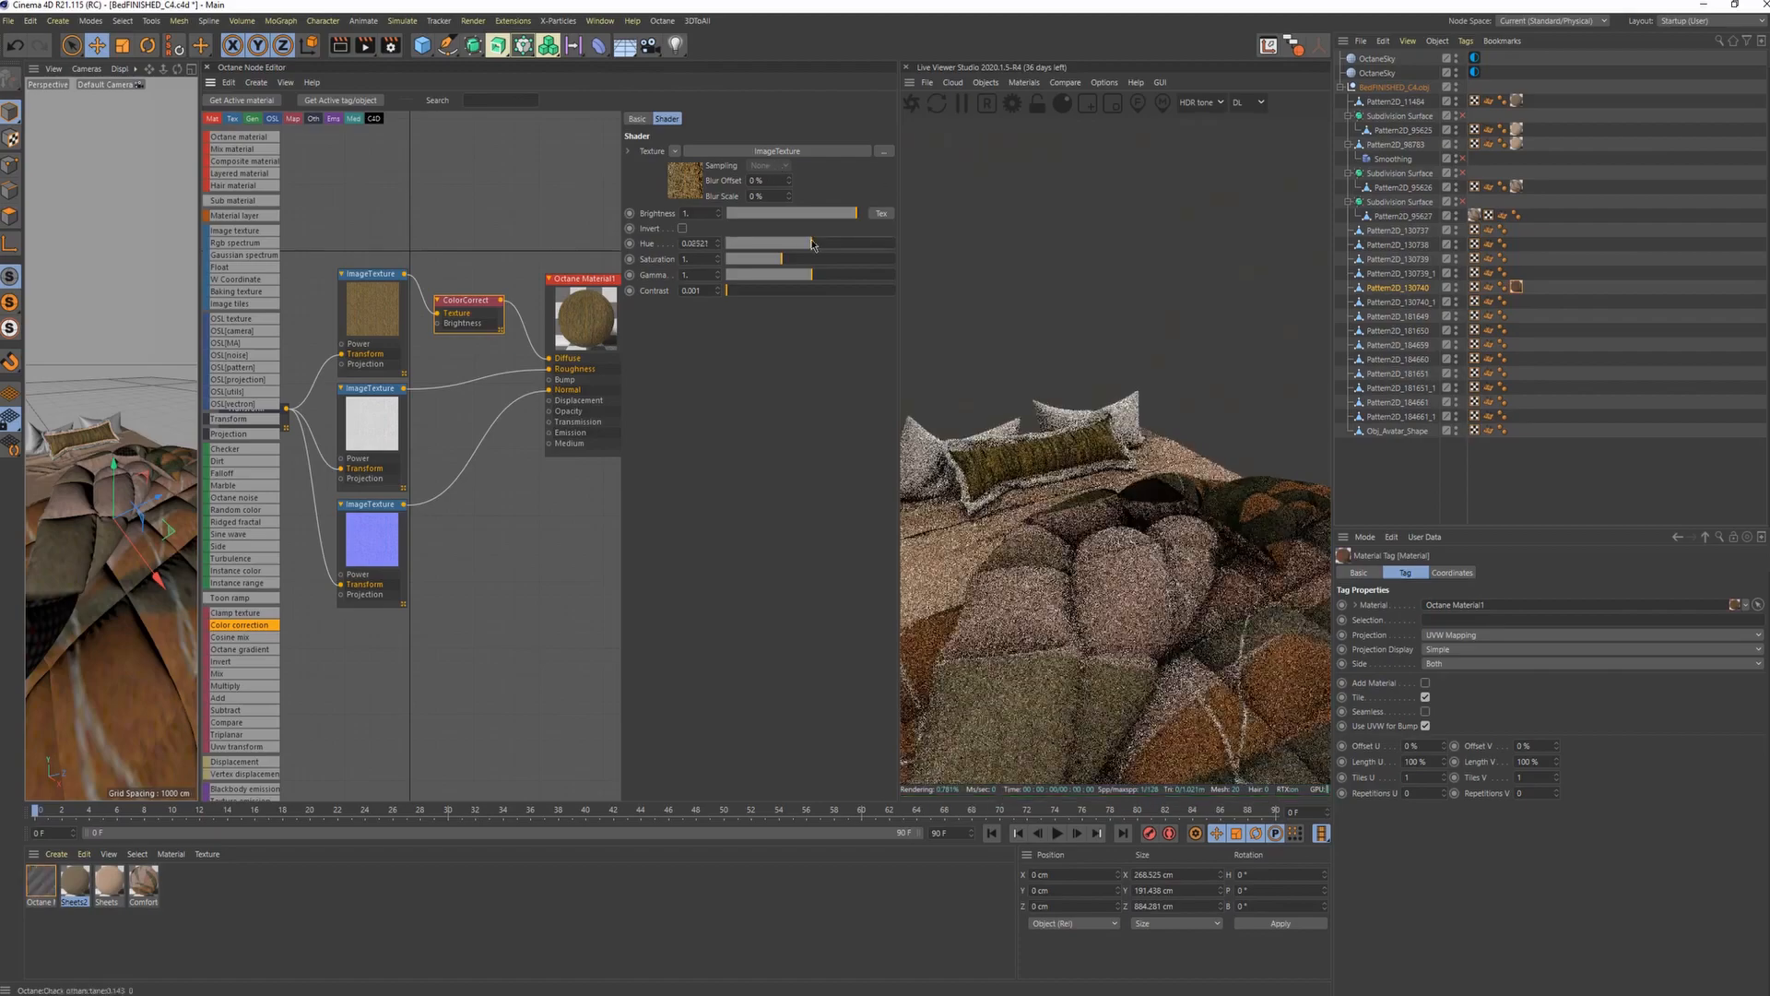
alt+drag(100, 474, 130, 452)
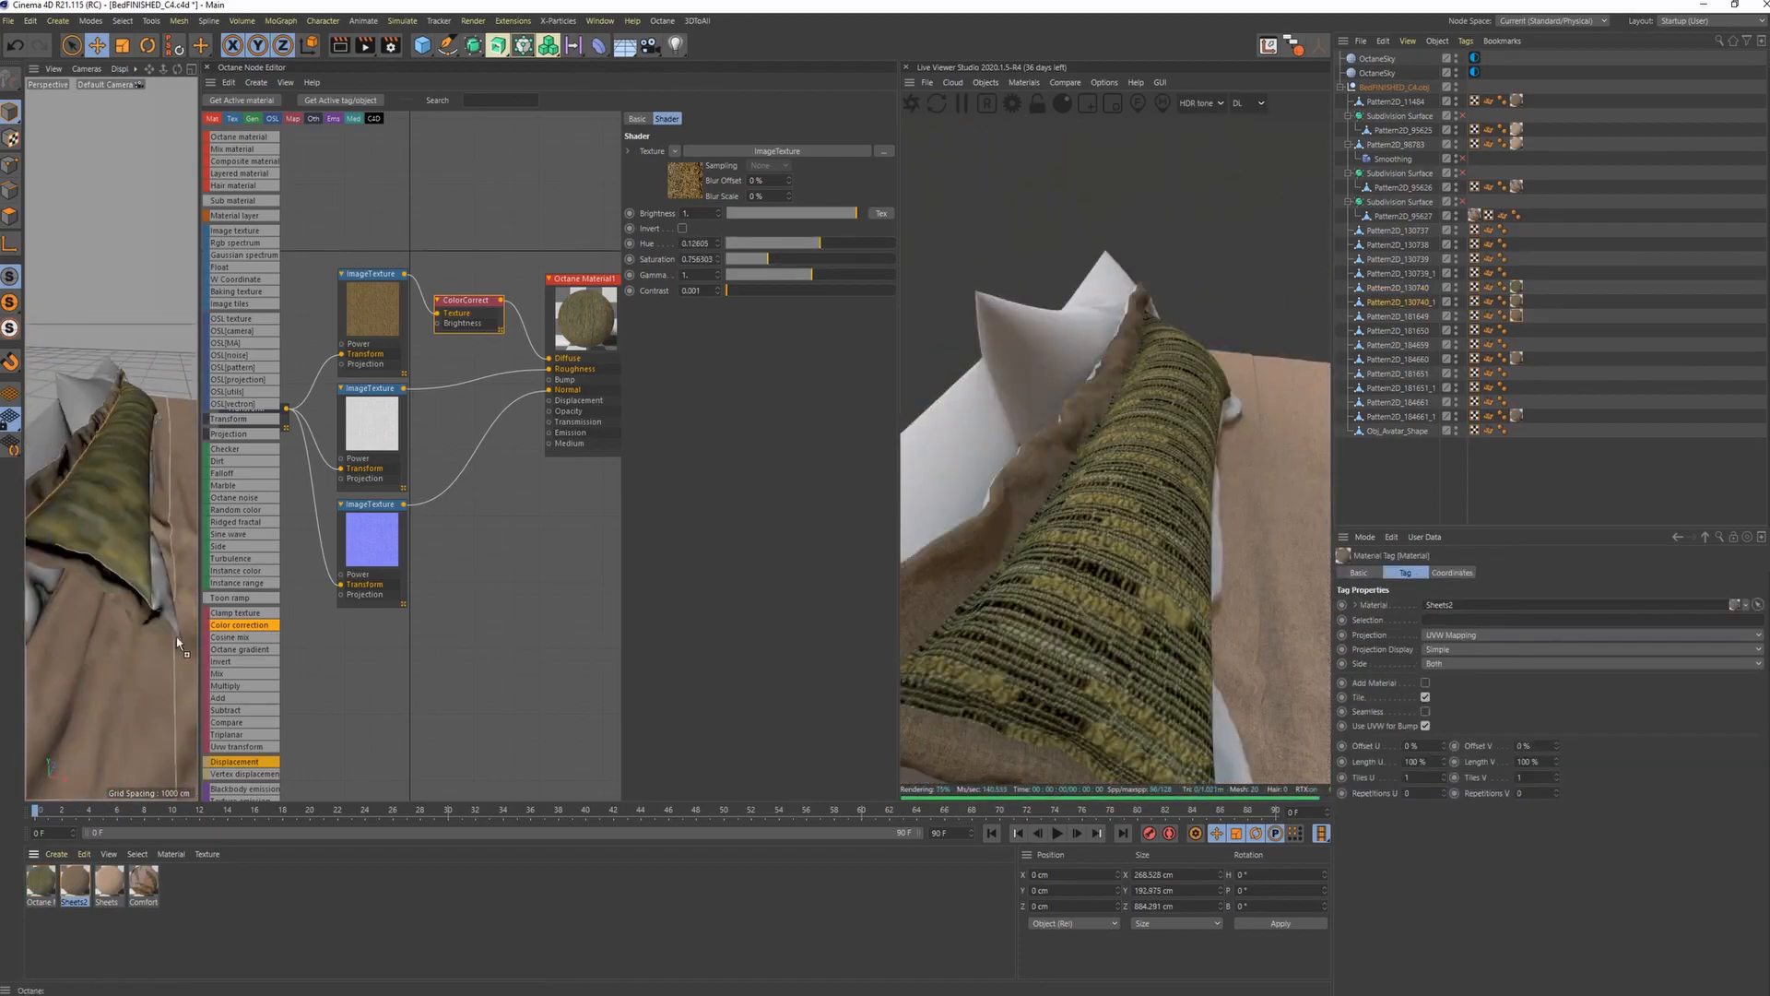
Examine the textured duvet, sheets and patterned pillow up close and from several angles in the render.
alt+drag(106, 407, 133, 461)
scroll(120, 401, down, 10)
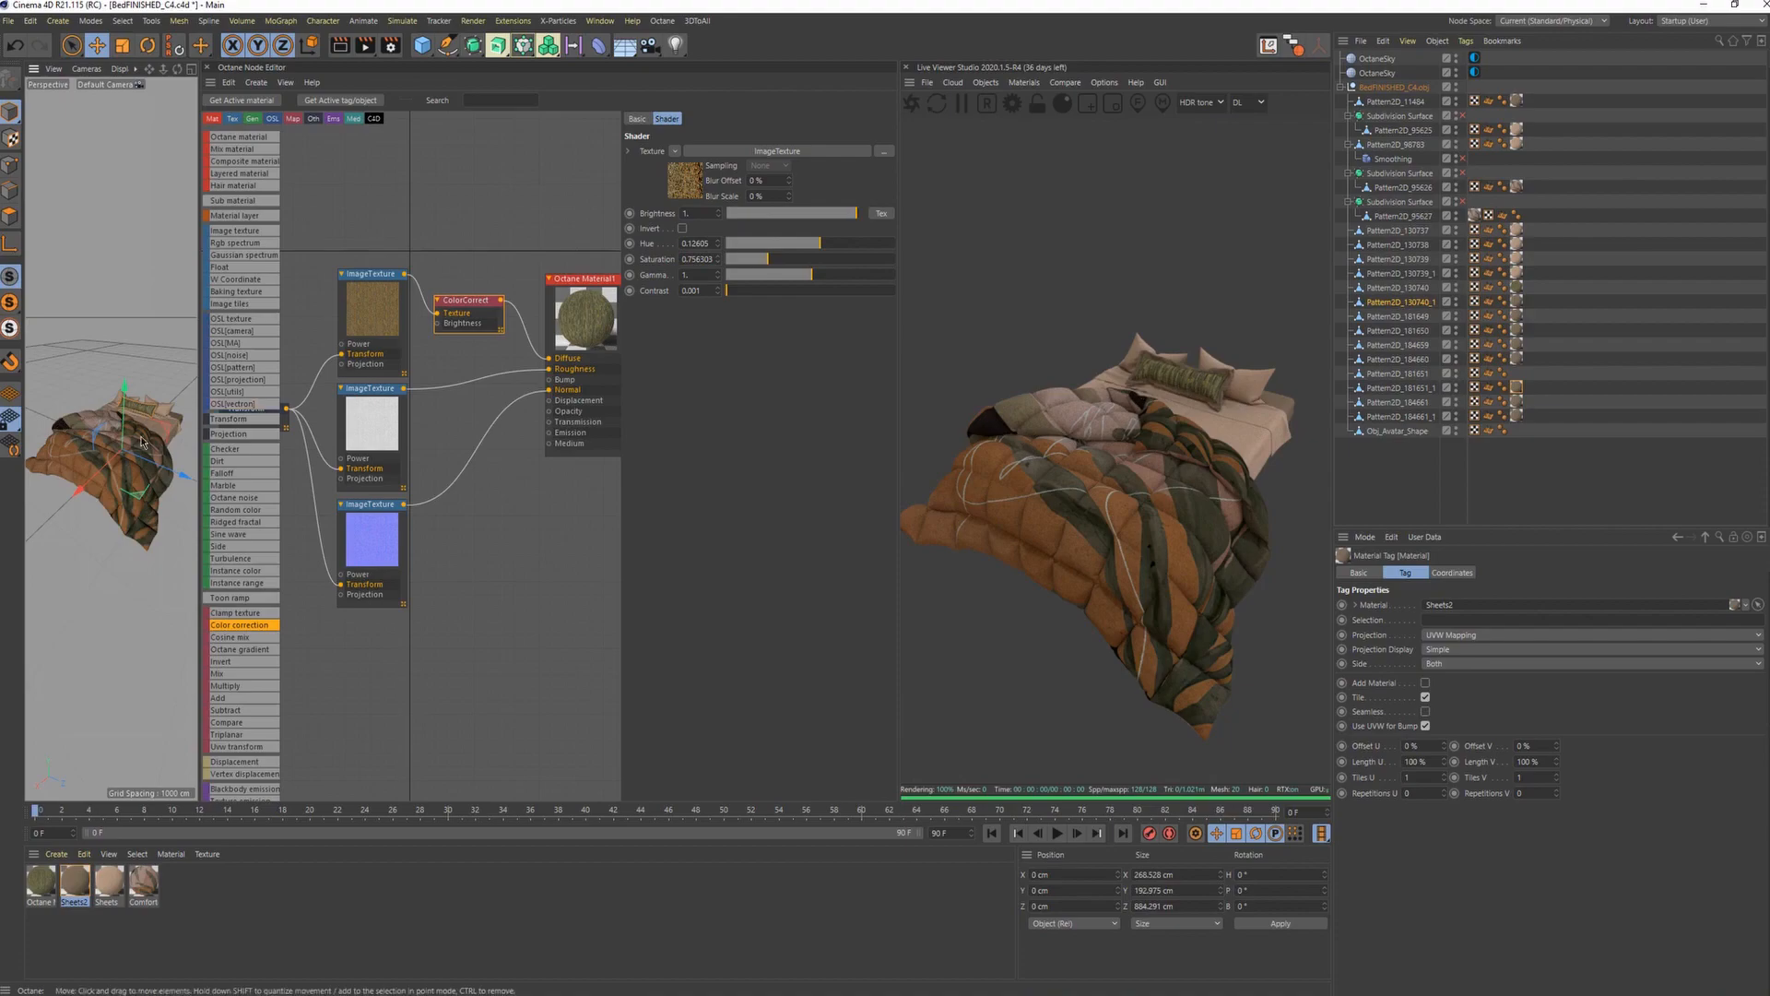
scroll(135, 440, up, 6)
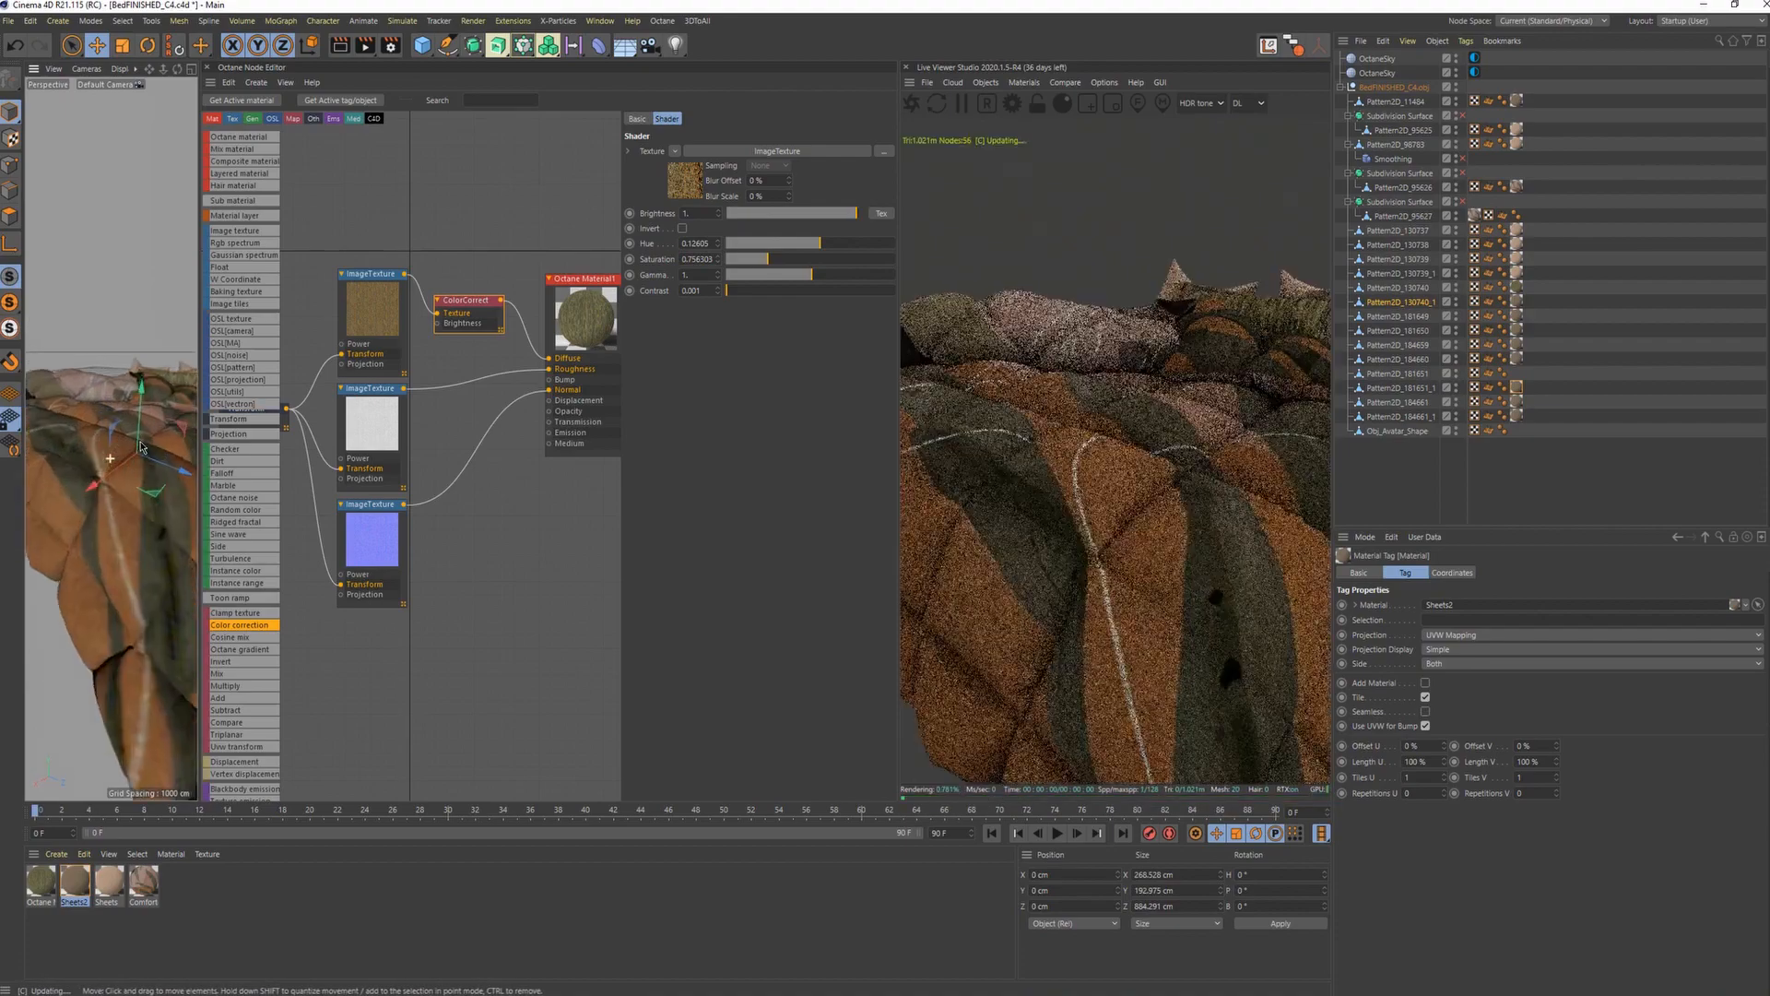
scroll(123, 436, down, 6)
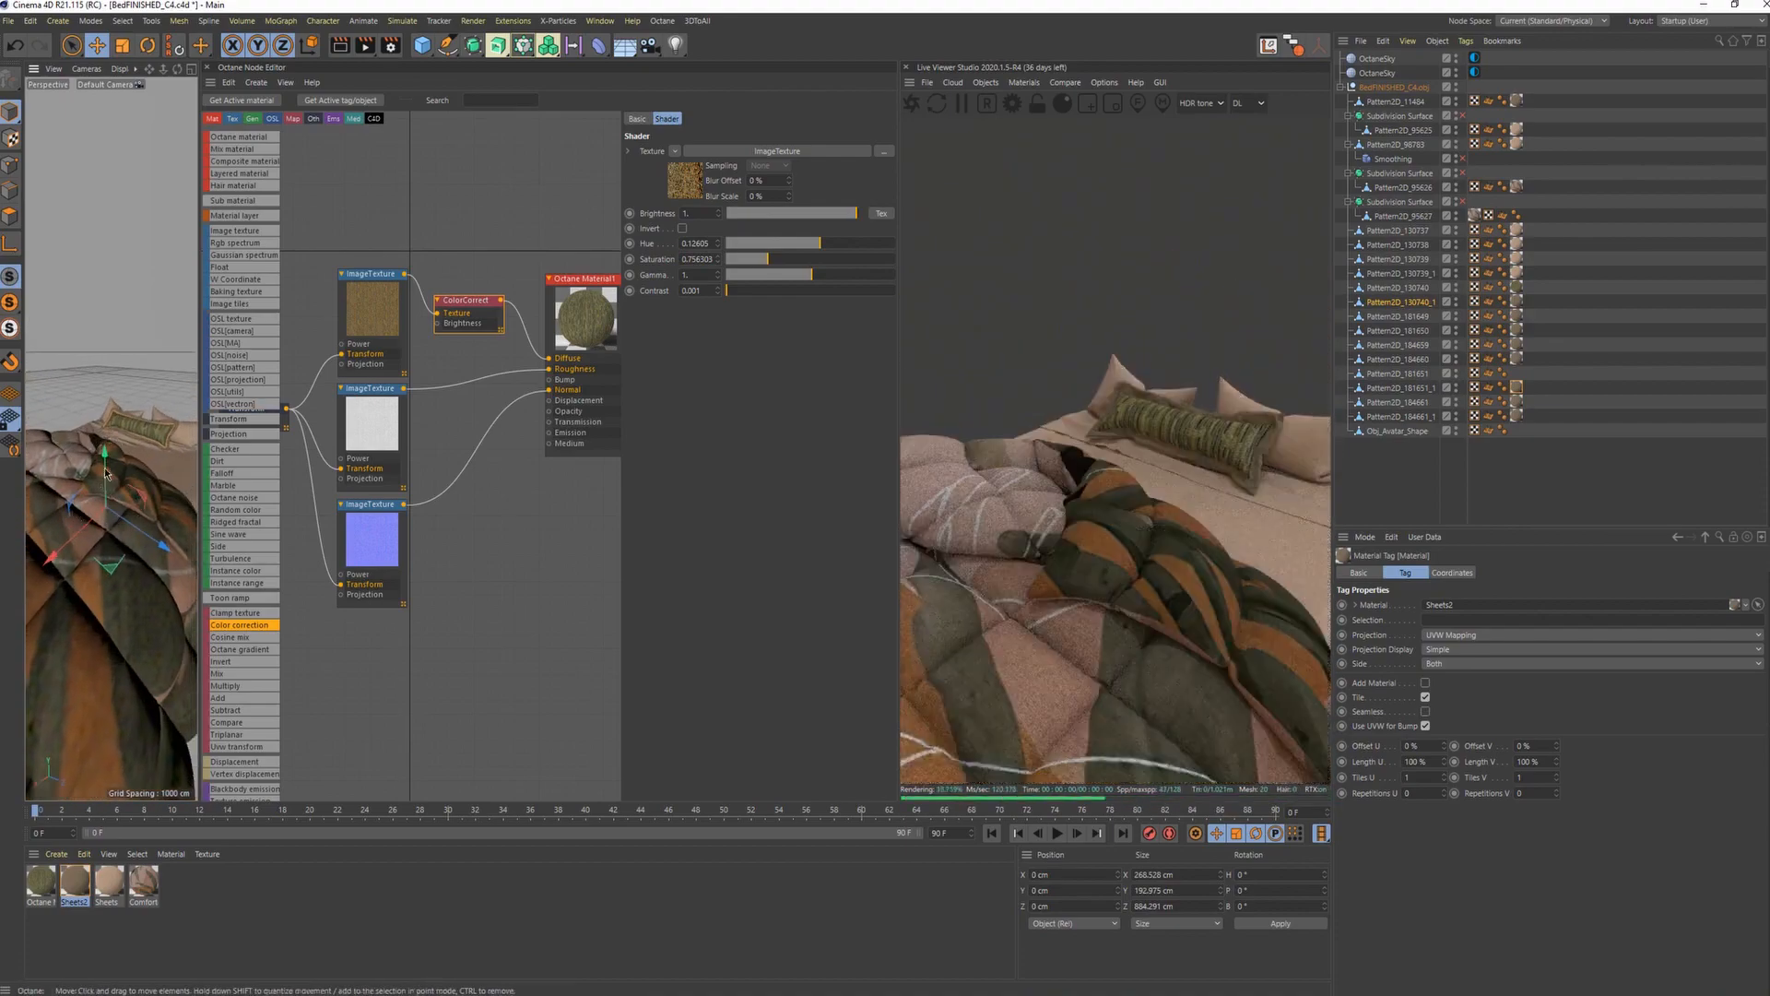
alt+right_drag(113, 417, 151, 401)
alt+middle_drag(151, 401, 97, 429)
mouse_move(96, 430)
alt+right_down()
mouse_move(120, 415)
mouse_move(96, 429)
alt+right_up()
alt+drag(96, 430, 109, 421)
alt+right_drag(109, 421, 90, 442)
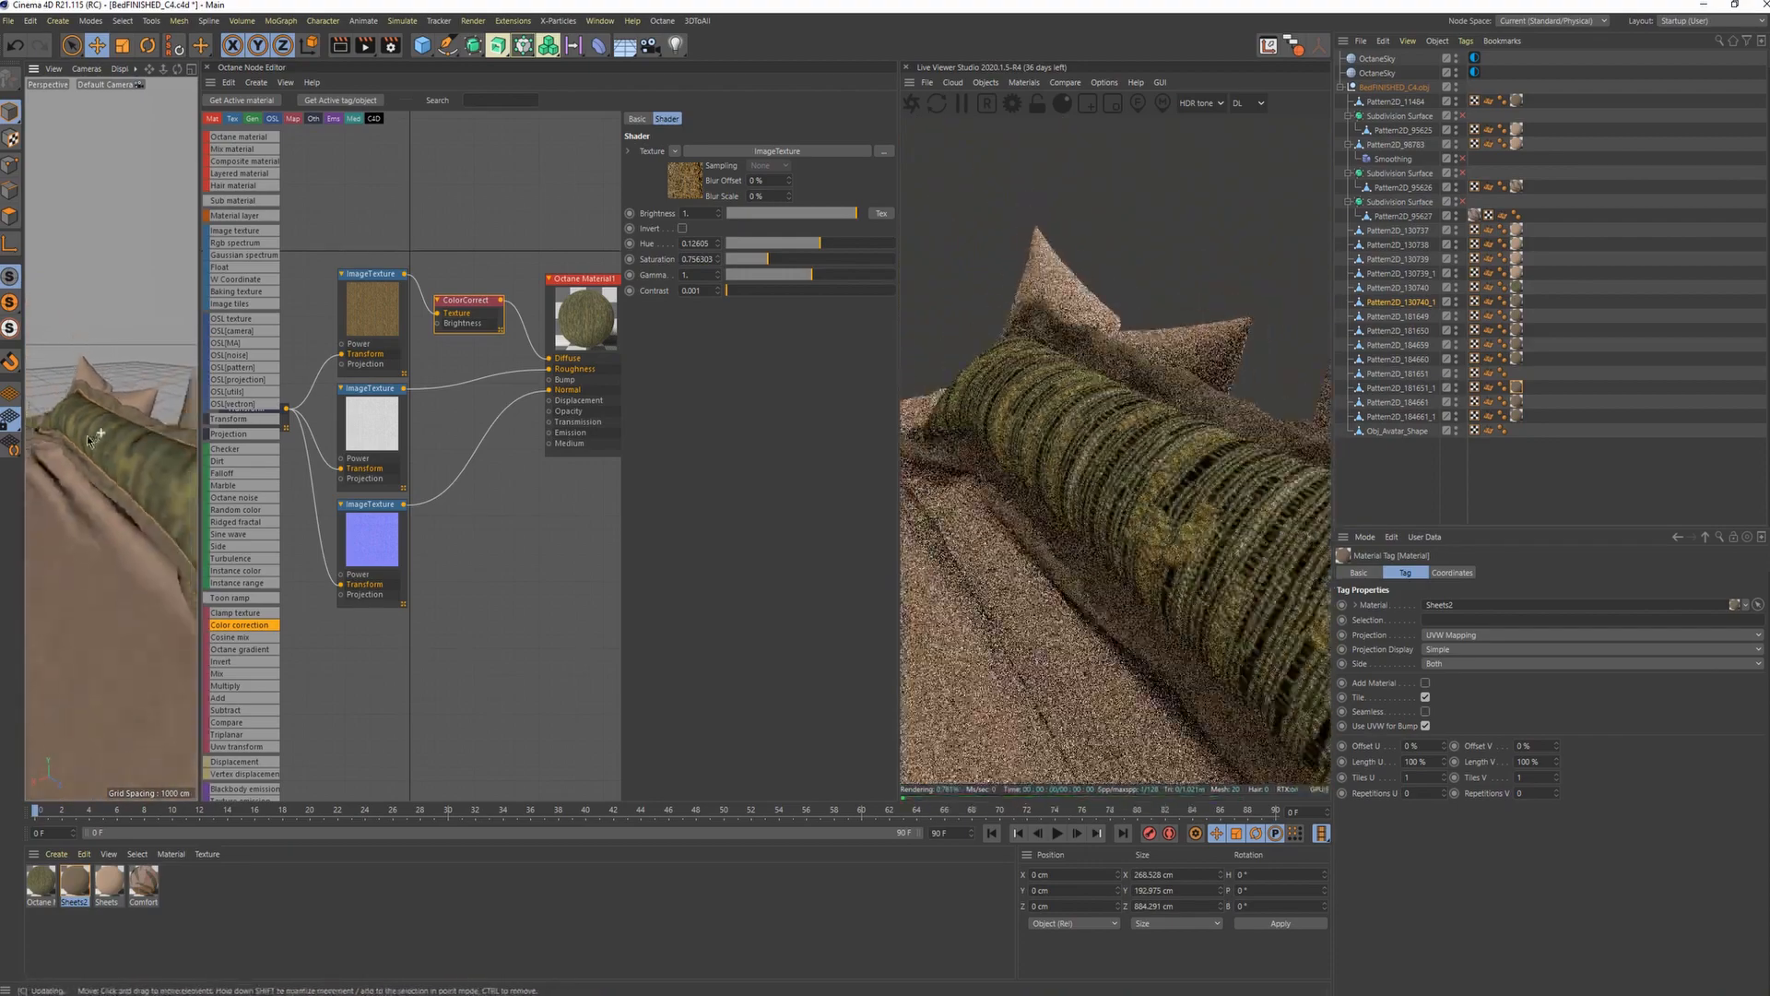
mouse_move(114, 456)
alt+mouse_down()
mouse_move(97, 456)
mouse_move(103, 436)
alt+mouse_up()
alt+right_drag(103, 436, 145, 424)
alt+drag(96, 417, 92, 434)
alt+right_drag(161, 452, 111, 491)
mouse_move(110, 490)
alt+mouse_down()
mouse_move(119, 452)
mouse_move(121, 480)
alt+mouse_up()
Widen the Live Viewer over the node editor and frame the whole bed in the larger render.
drag(899, 345, 540, 338)
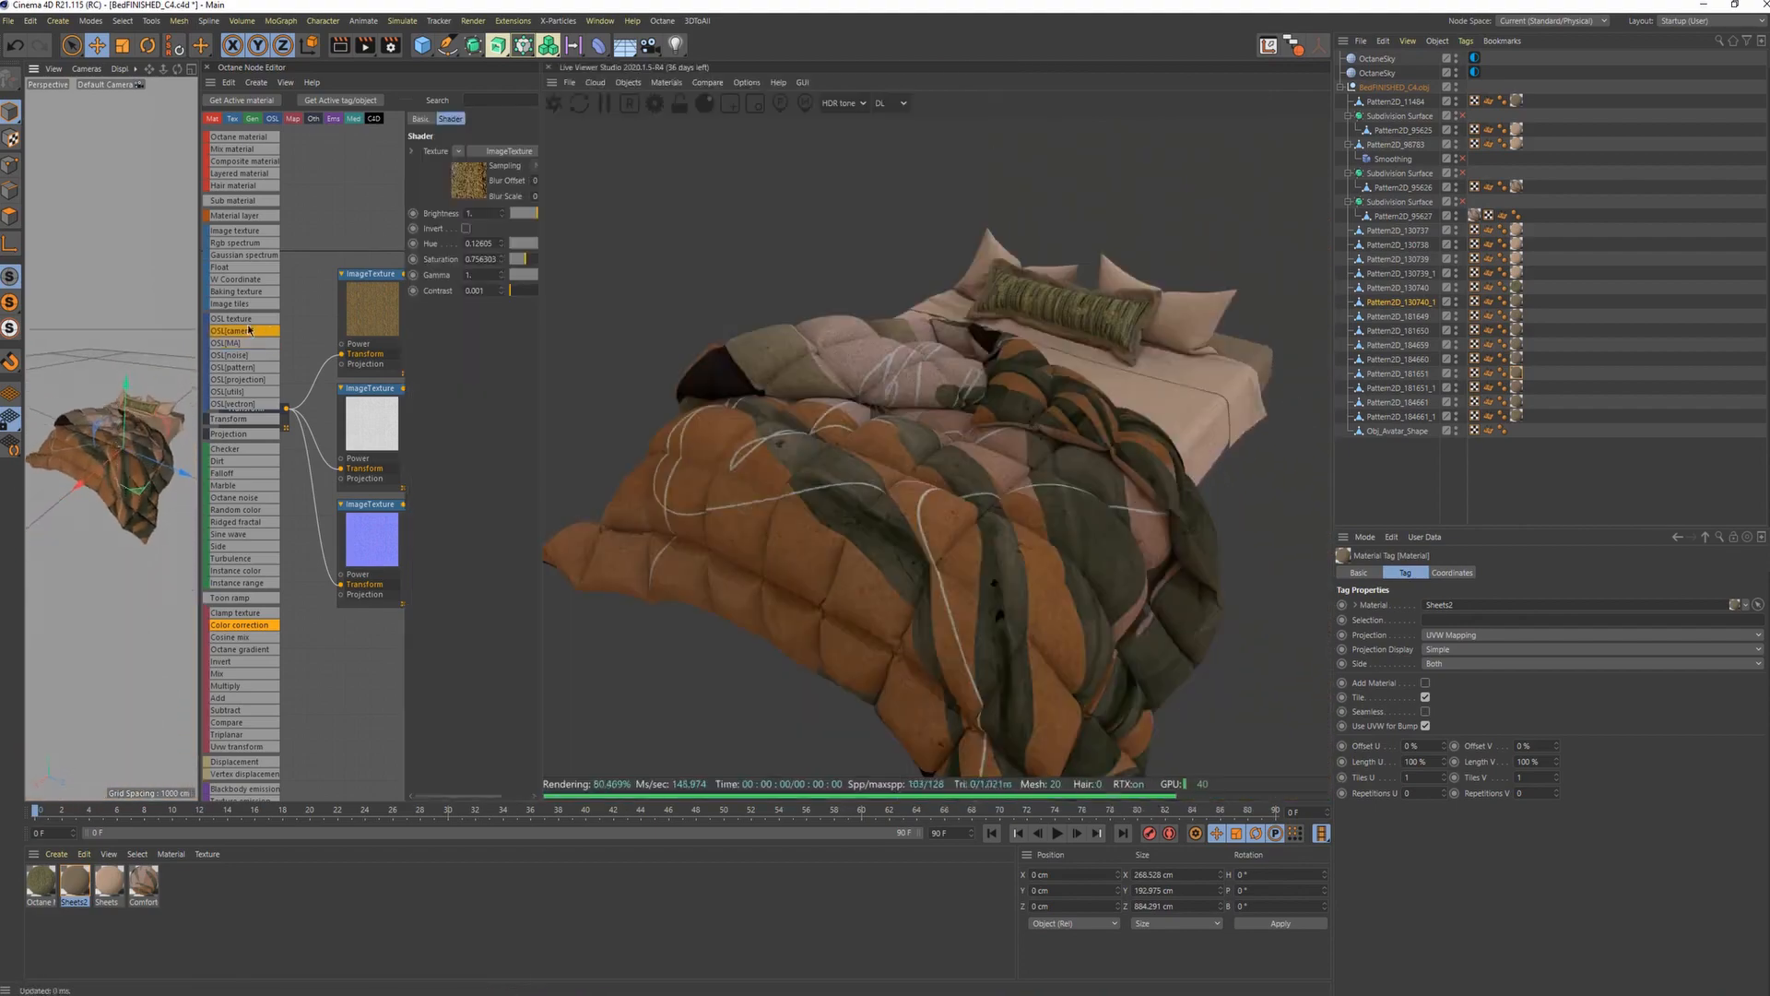
alt+drag(94, 423, 123, 446)
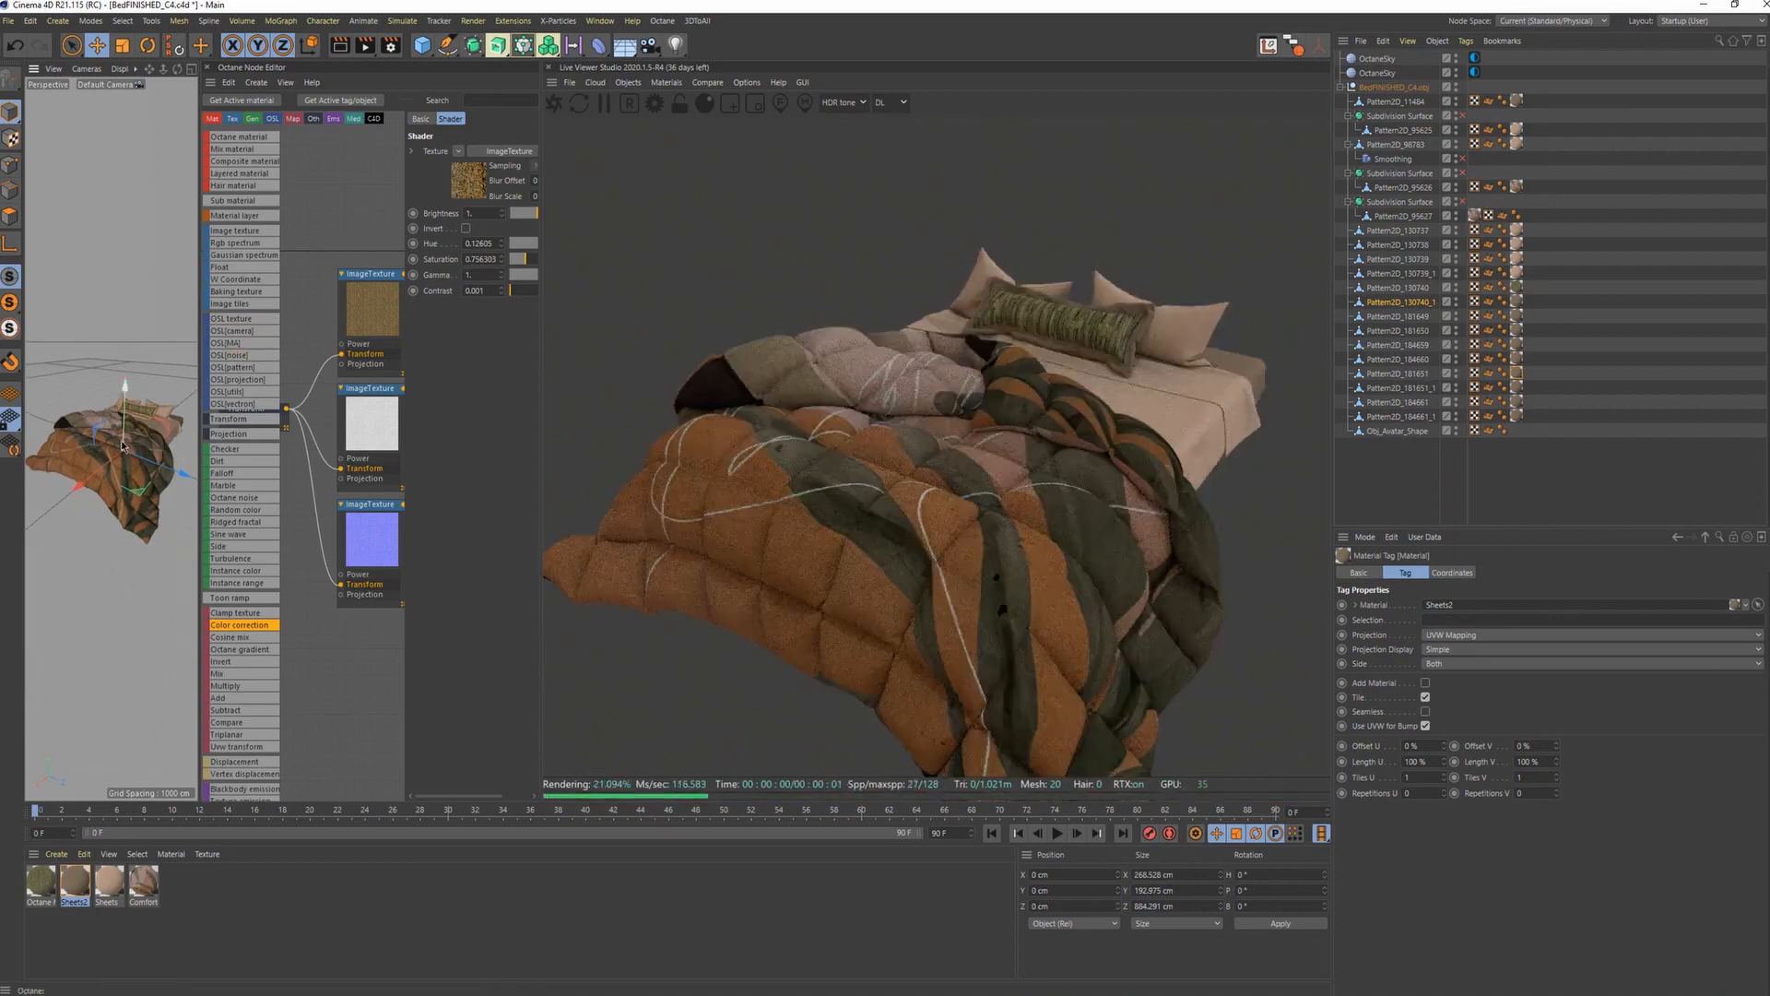